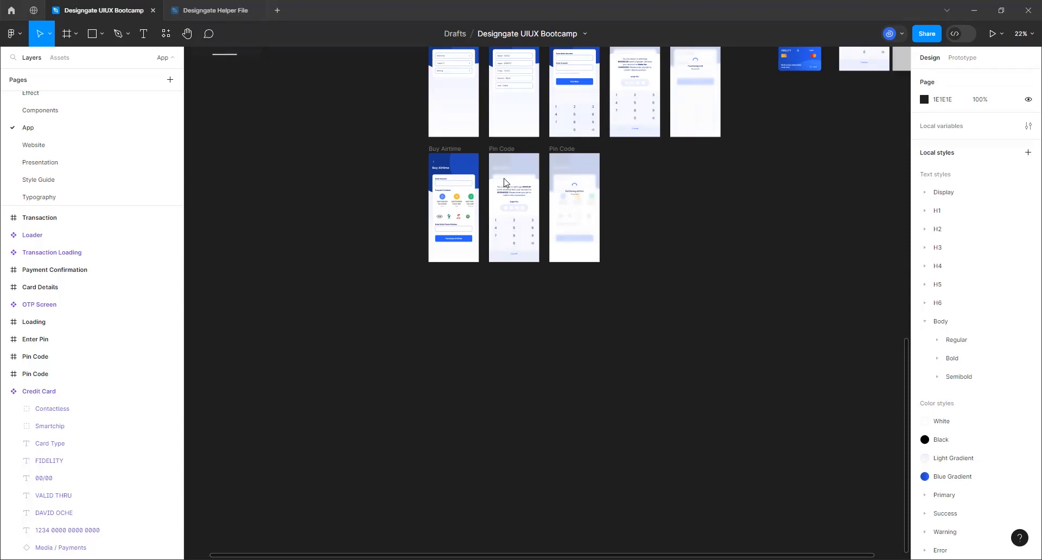
Zoom the canvas in on the Dashboard and Transaction frames to review their balance cards
{"action": "scroll", "coordinate": [594, 450], "scroll_direction": "down", "scroll_amount": 3}
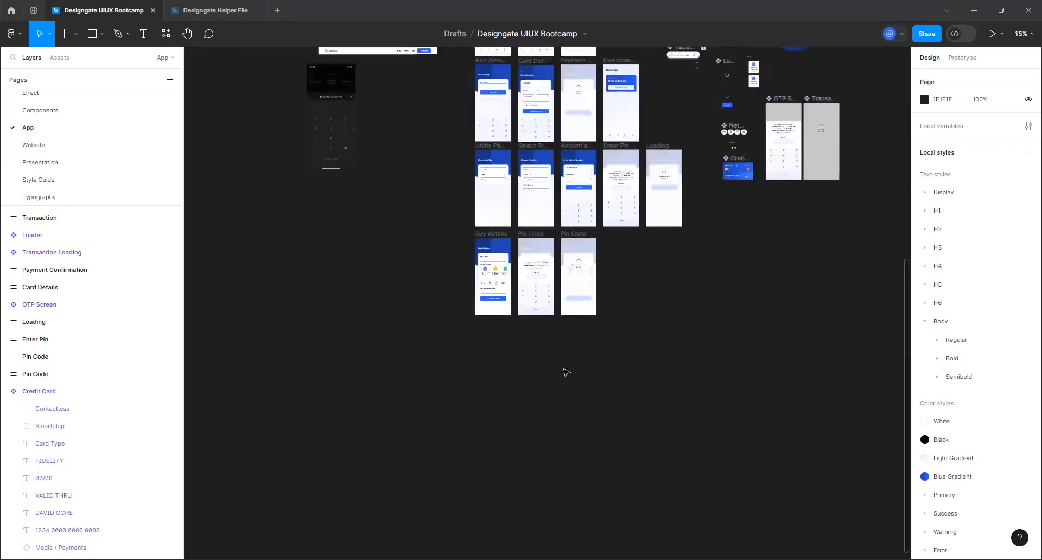
{"action": "scroll", "coordinate": [567, 127], "scroll_direction": "up", "scroll_amount": 2}
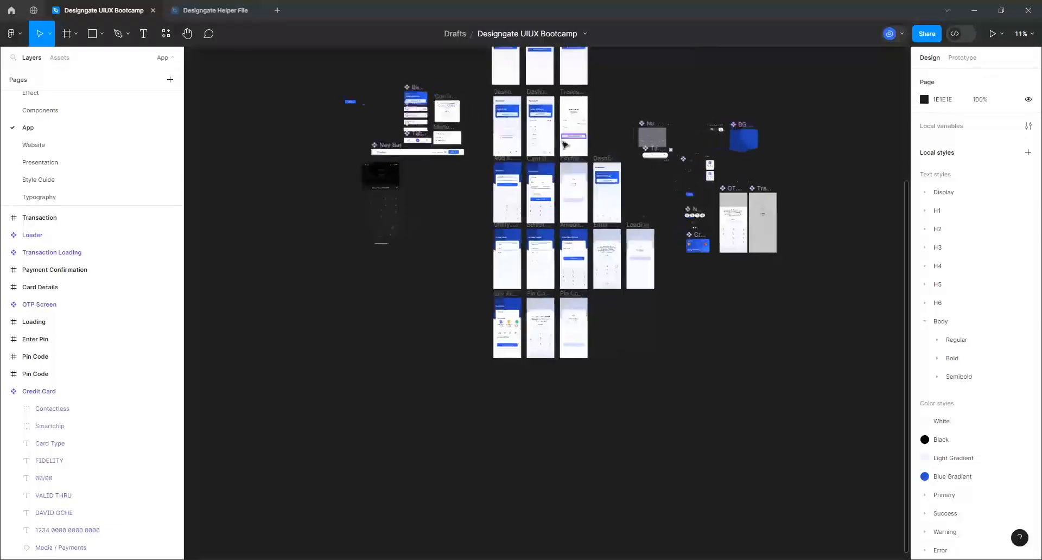
{"action": "scroll", "coordinate": [540, 140], "scroll_direction": "up", "scroll_amount": 10}
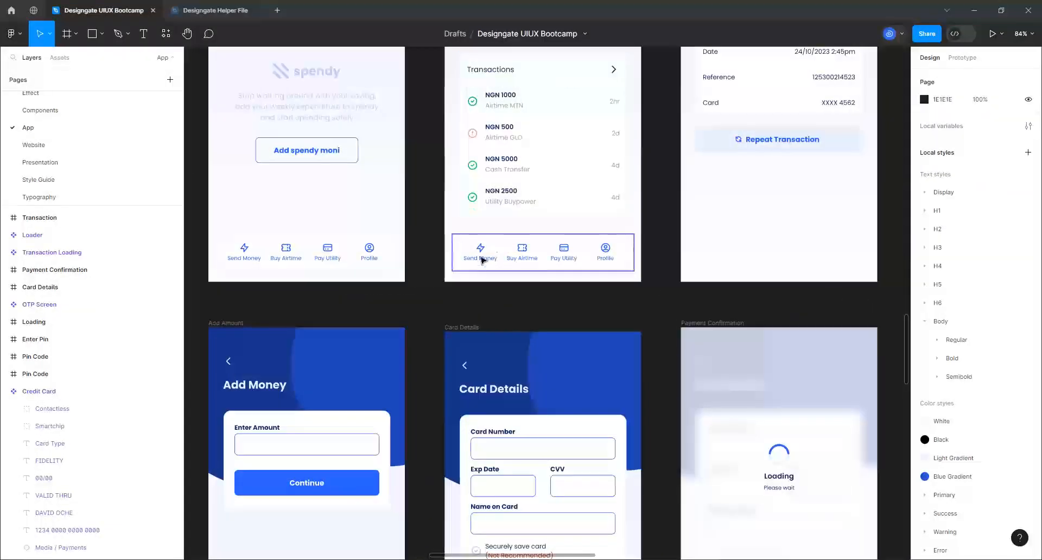
{"action": "scroll", "coordinate": [491, 262], "scroll_direction": "up", "scroll_amount": 5}
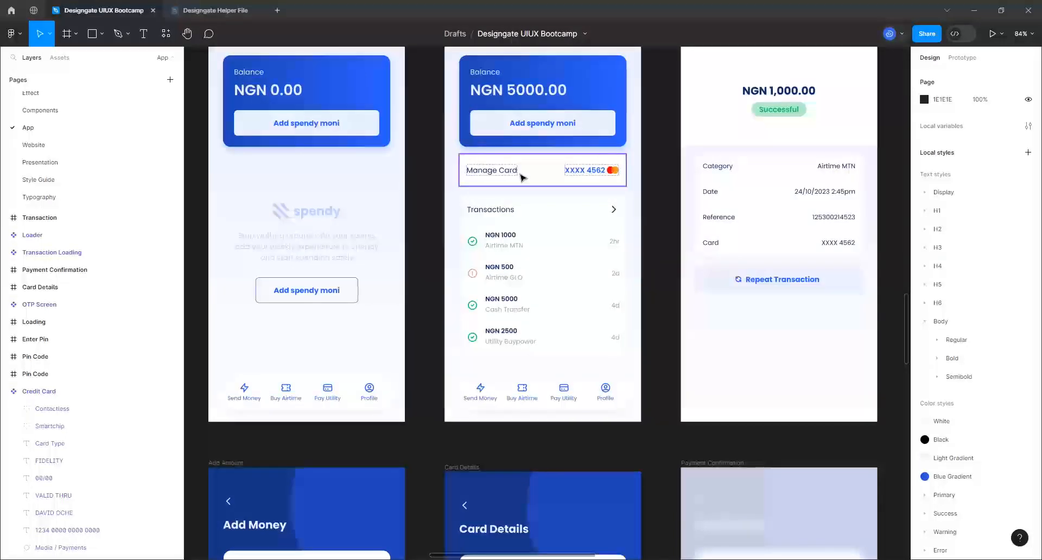
Zoom out to the full canvas, then zoom in on the Frequent Contact component beside the Loader
{"action": "scroll", "coordinate": [521, 176], "scroll_direction": "down", "scroll_amount": 6}
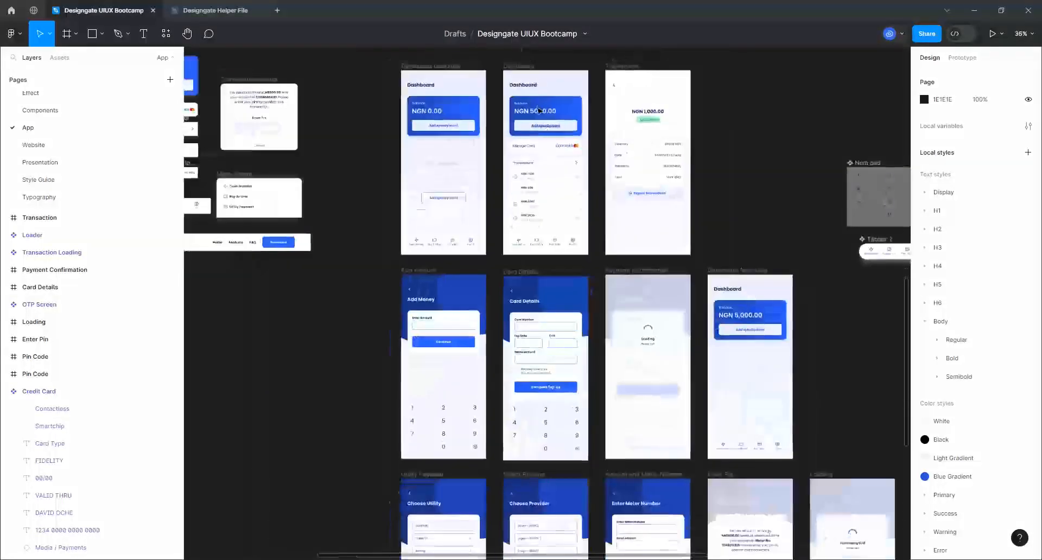
{"action": "scroll", "coordinate": [539, 110], "scroll_direction": "down", "scroll_amount": 4}
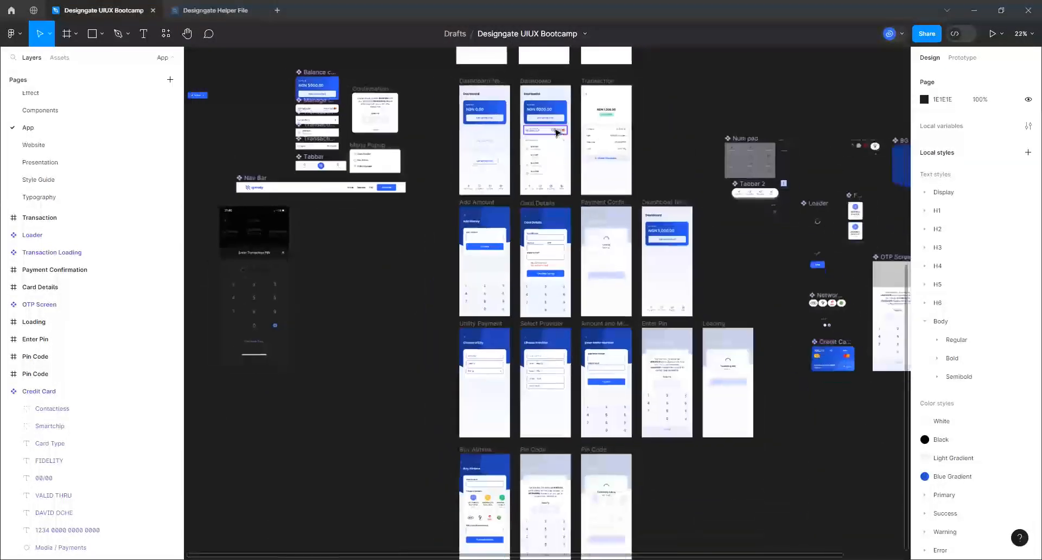
{"action": "scroll", "coordinate": [557, 132], "scroll_direction": "down", "scroll_amount": 3}
{"action": "scroll", "coordinate": [588, 507], "scroll_direction": "up", "scroll_amount": 5}
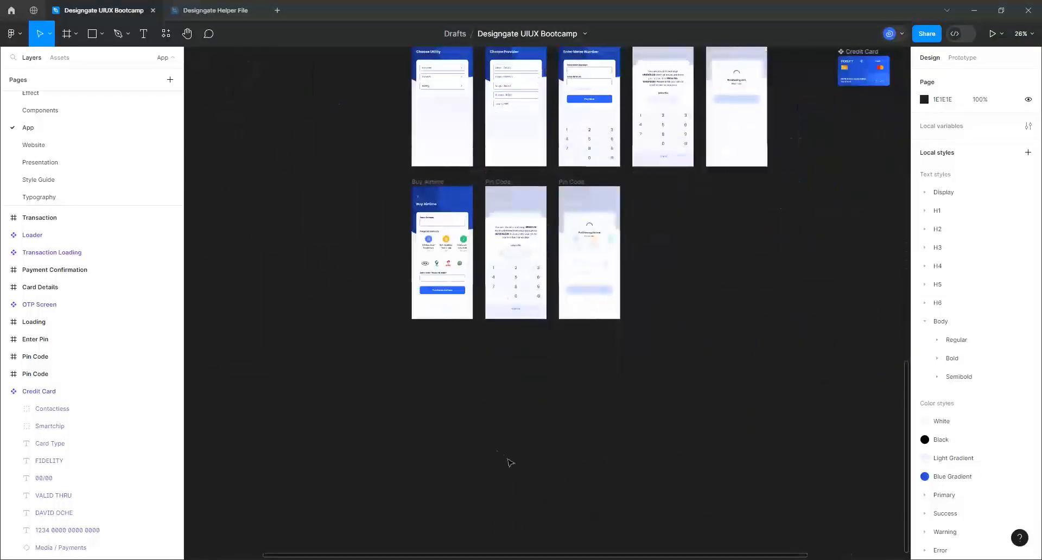
{"action": "scroll", "coordinate": [412, 326], "scroll_direction": "up", "scroll_amount": 1}
{"action": "scroll", "coordinate": [402, 393], "scroll_direction": "up", "scroll_amount": 1}
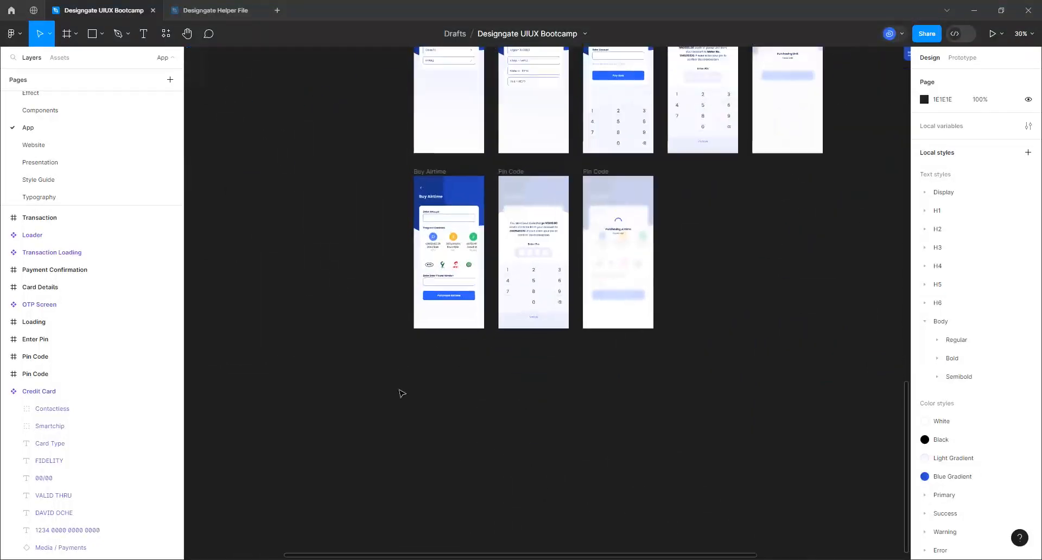
{"action": "scroll", "coordinate": [402, 393], "scroll_direction": "up", "scroll_amount": 1}
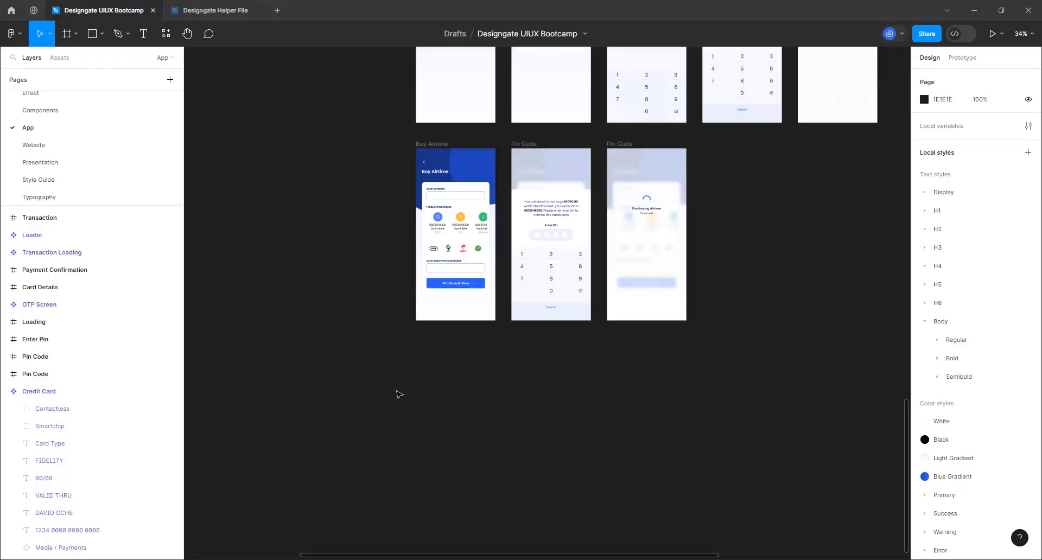
{"action": "scroll", "coordinate": [333, 442], "scroll_direction": "down", "scroll_amount": 5}
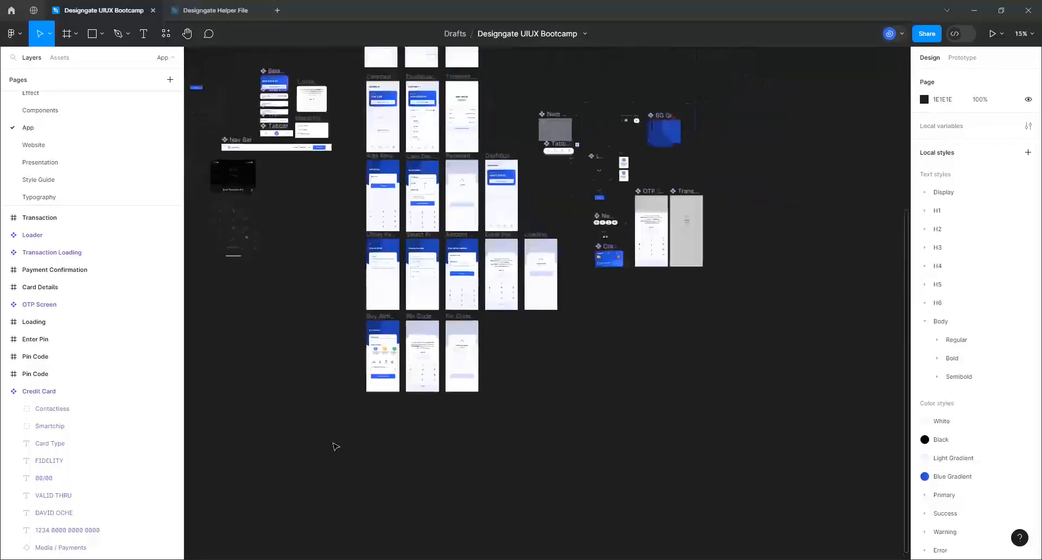
{"action": "scroll", "coordinate": [500, 253], "scroll_direction": "up", "scroll_amount": 5}
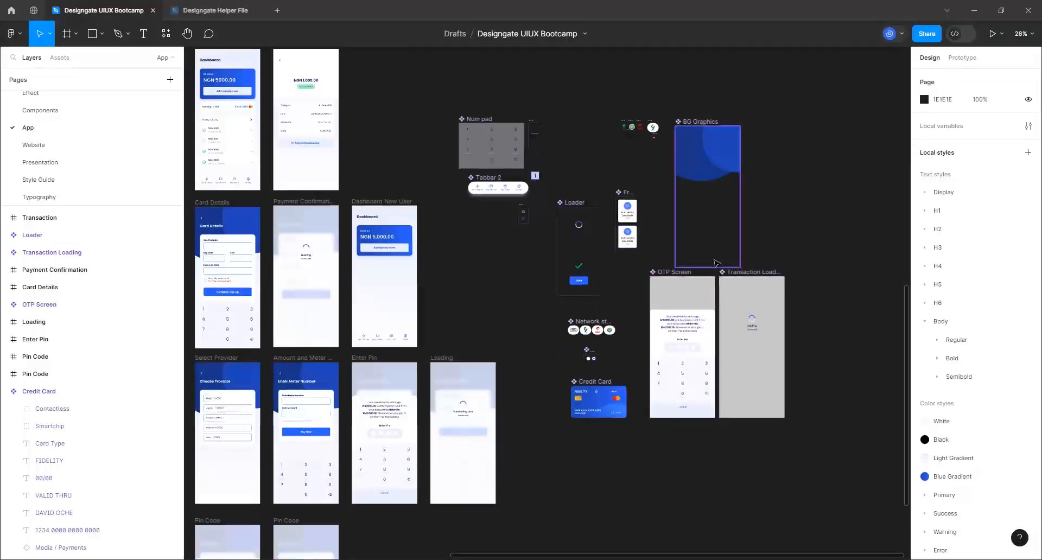
{"action": "scroll", "coordinate": [717, 264], "scroll_direction": "down", "scroll_amount": 1}
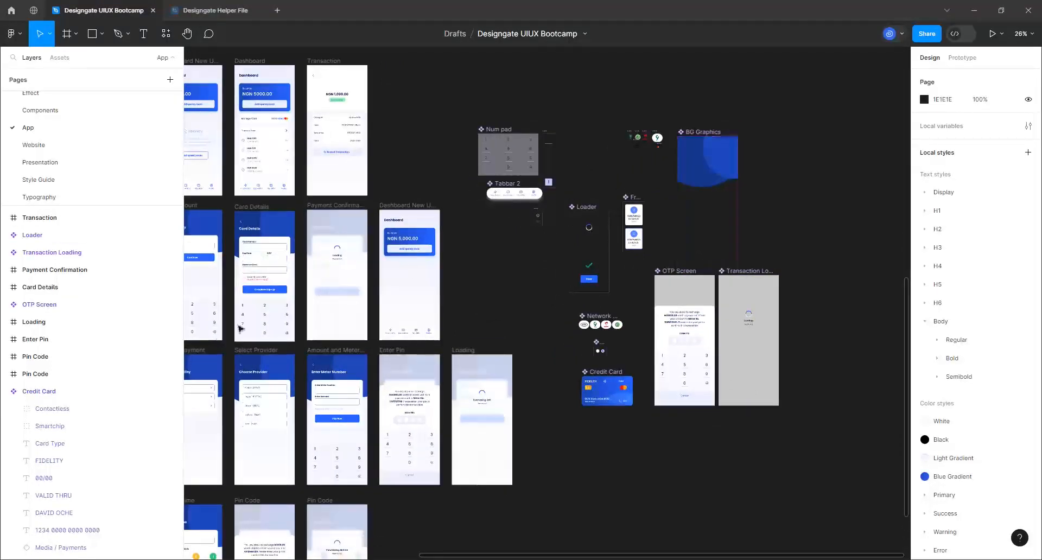
{"action": "scroll", "coordinate": [774, 294], "scroll_direction": "down", "scroll_amount": 1}
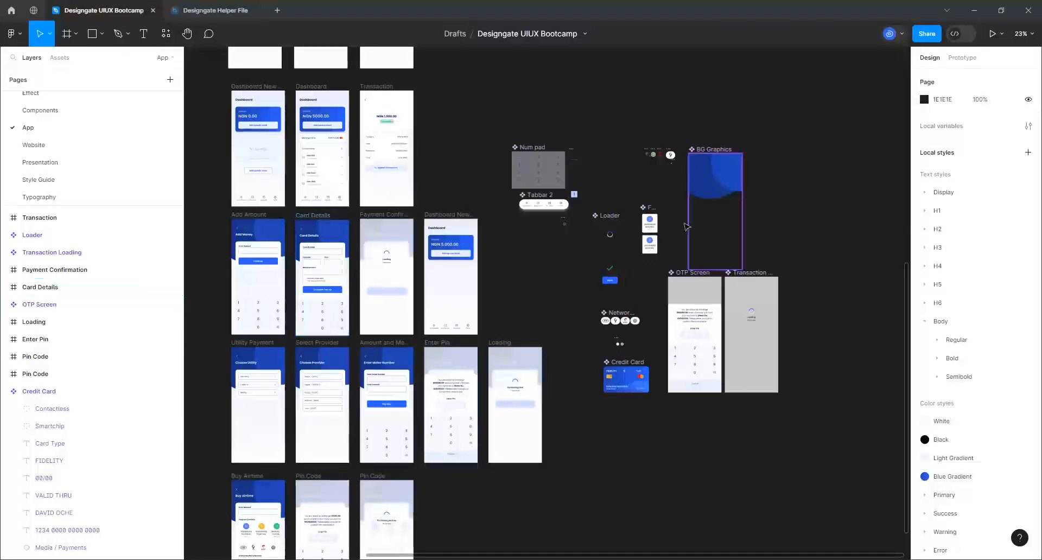
{"action": "scroll", "coordinate": [627, 266], "scroll_direction": "up", "scroll_amount": 8}
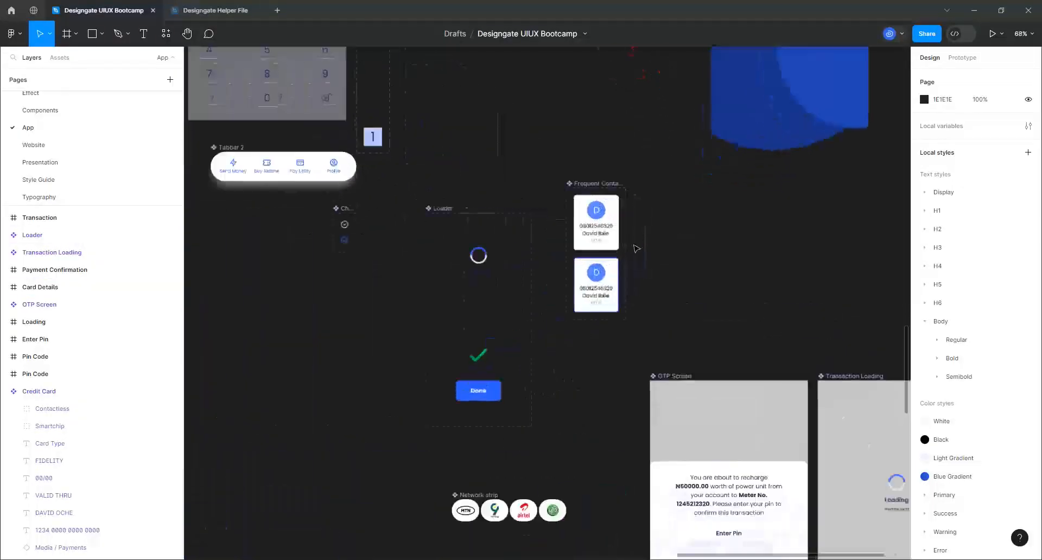
{"action": "scroll", "coordinate": [602, 225], "scroll_direction": "up", "scroll_amount": 4}
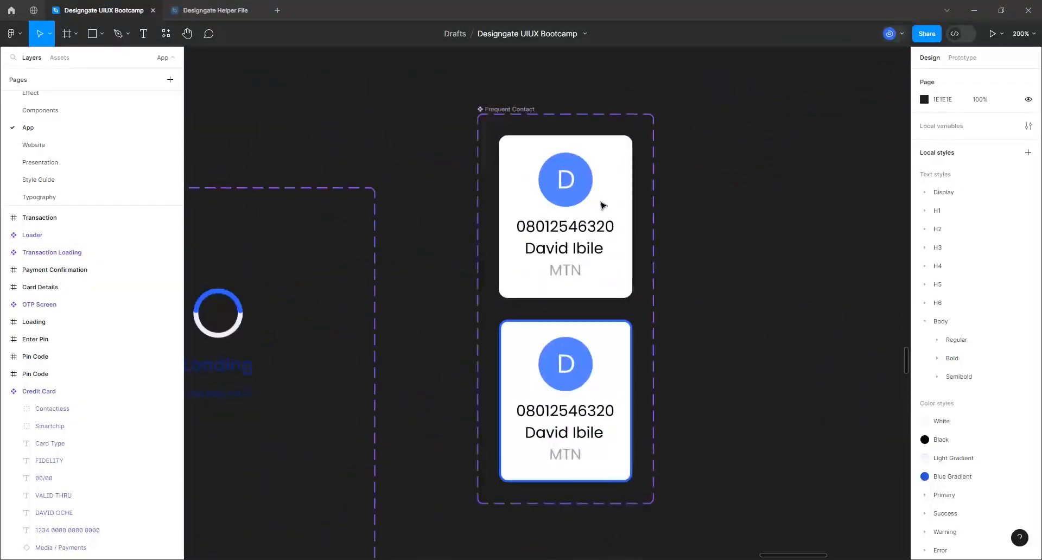
Set the top card's Profile dp avatar width to 40 px, after briefly trying 30
{"action": "scroll", "coordinate": [595, 233], "scroll_direction": "up", "scroll_amount": 1}
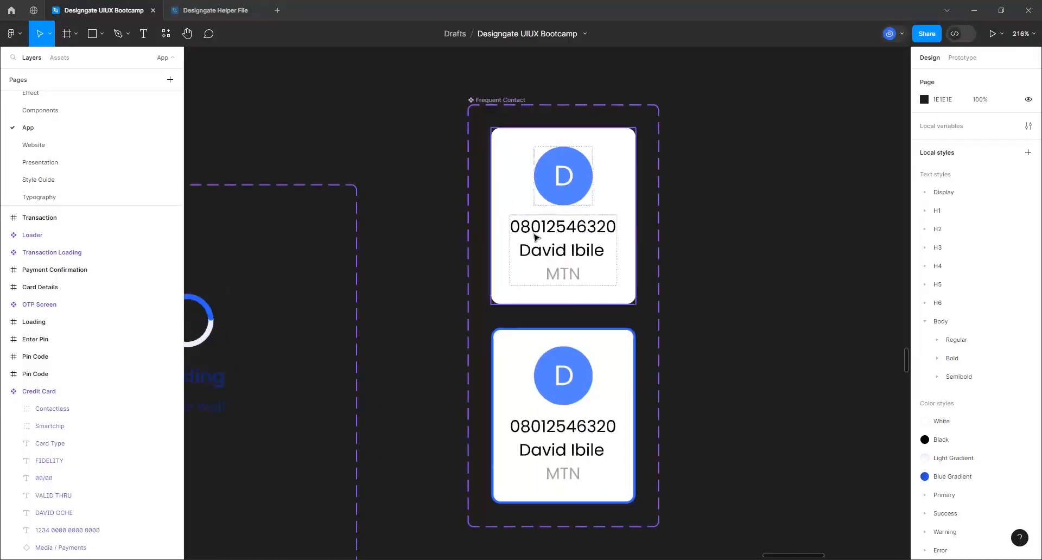
{"action": "left_click", "coordinate": [598, 185]}
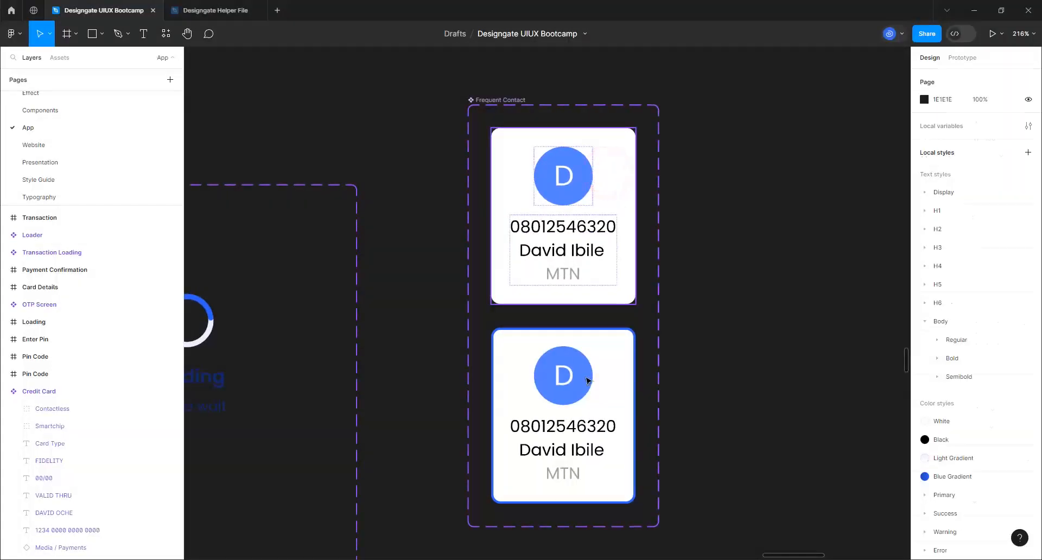
{"action": "double_click", "coordinate": [562, 173]}
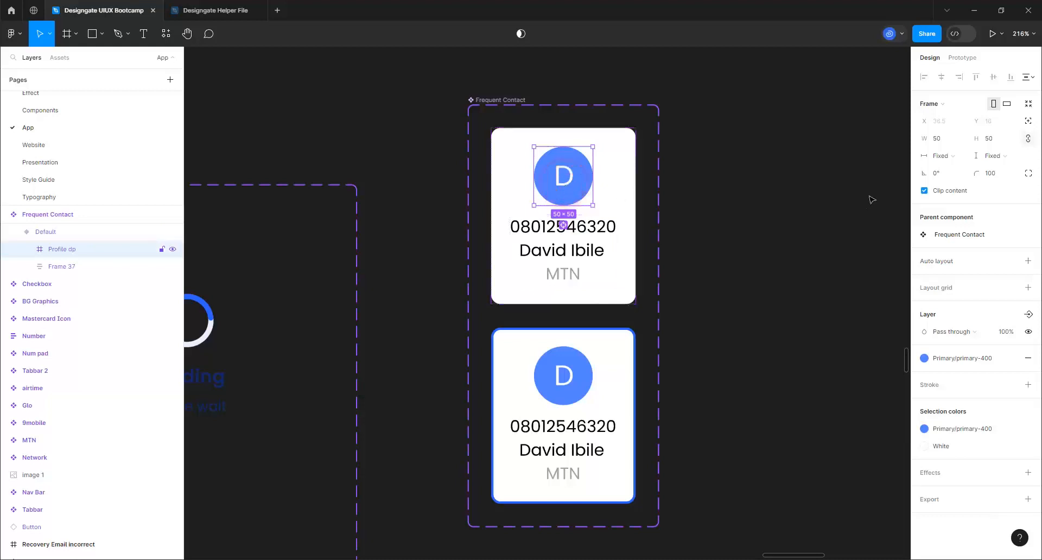
{"action": "left_click", "coordinate": [950, 140]}
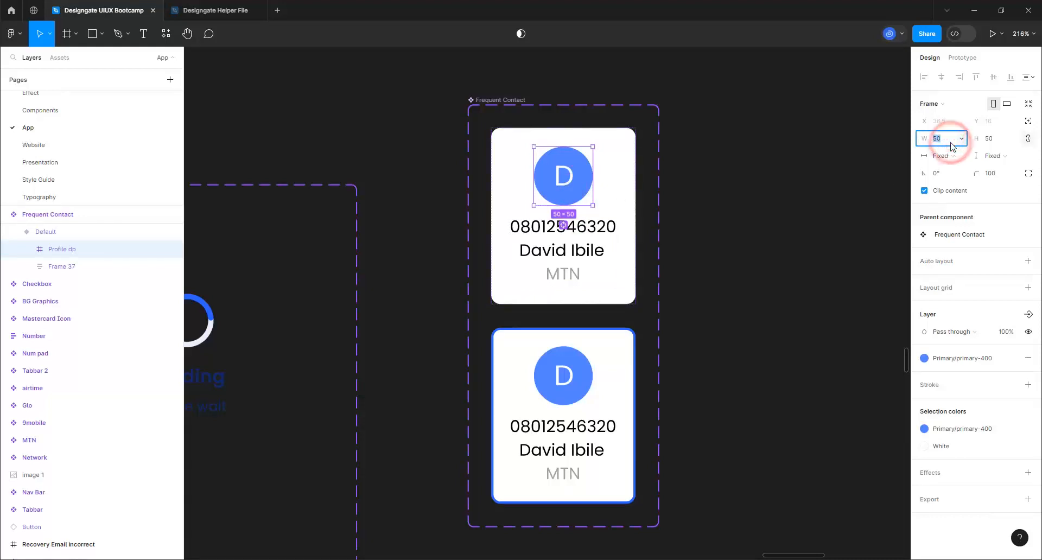
{"action": "type", "text": "30"}
{"action": "key", "text": "Return"}
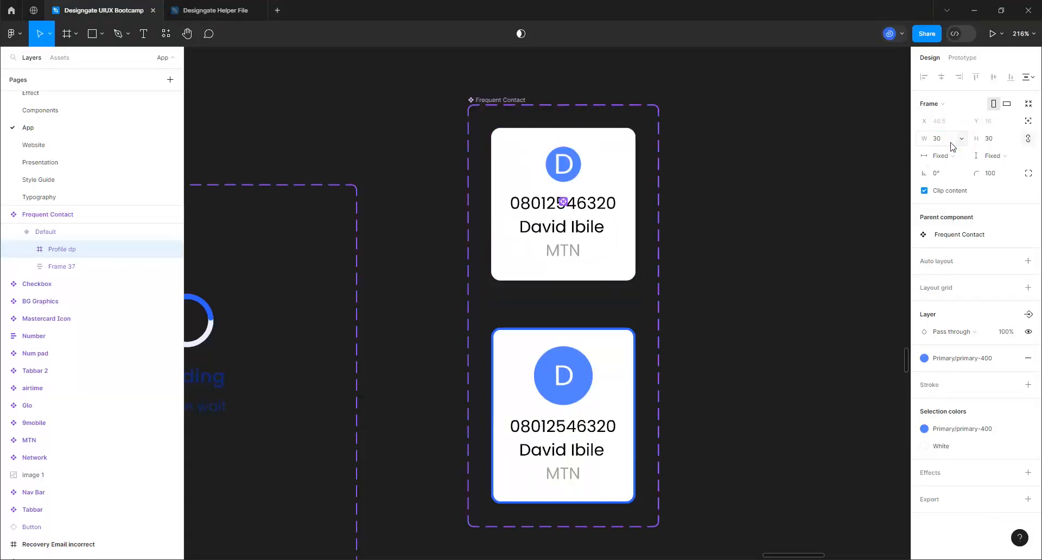
{"action": "left_click", "coordinate": [955, 140]}
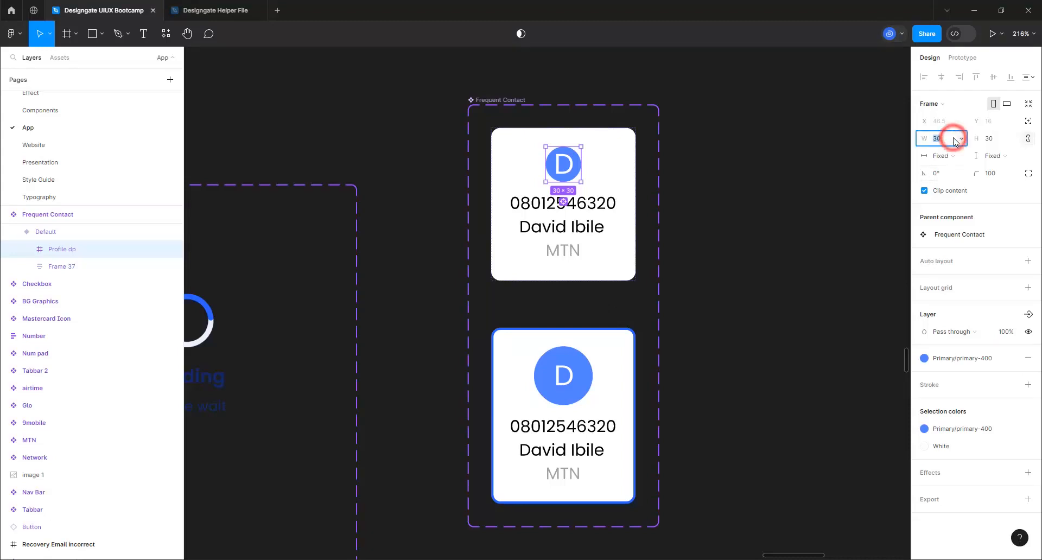
{"action": "type", "text": "40"}
{"action": "key", "text": "Return"}
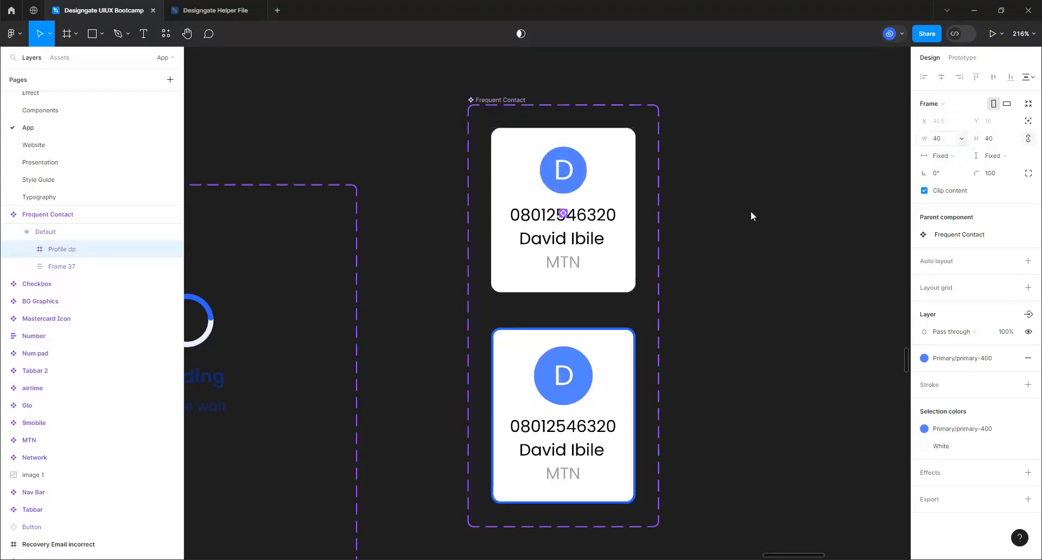
Set the lower card's avatar width to 40 px as well
{"action": "left_click", "coordinate": [547, 388]}
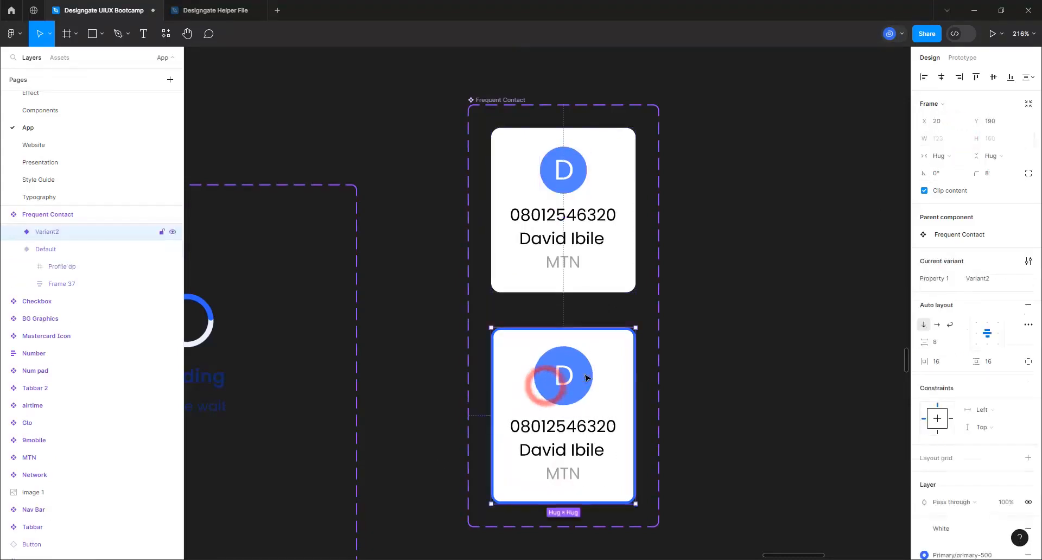
{"action": "left_click", "coordinate": [548, 389]}
{"action": "left_click", "coordinate": [942, 140]}
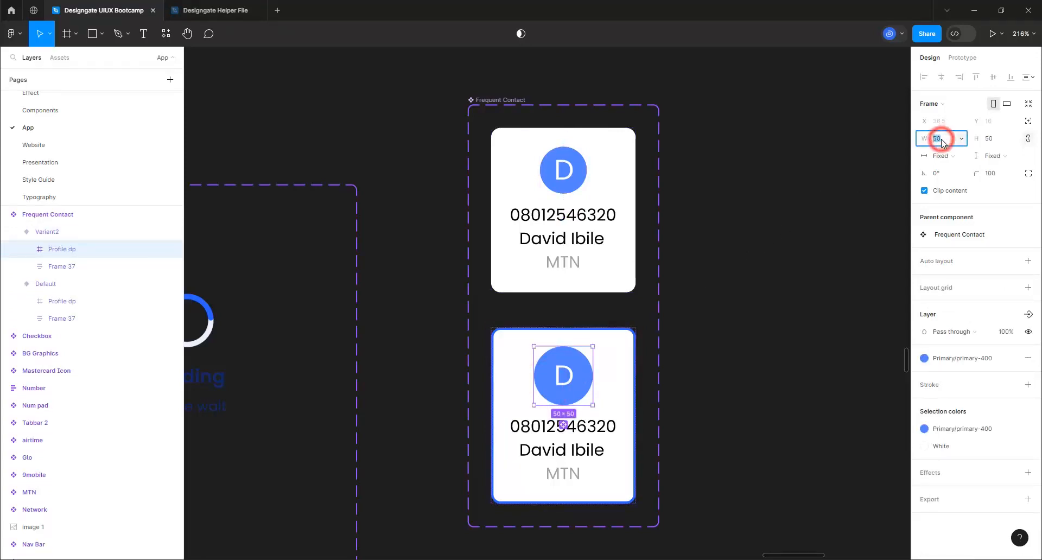
{"action": "type", "text": "40"}
{"action": "key", "text": "Return"}
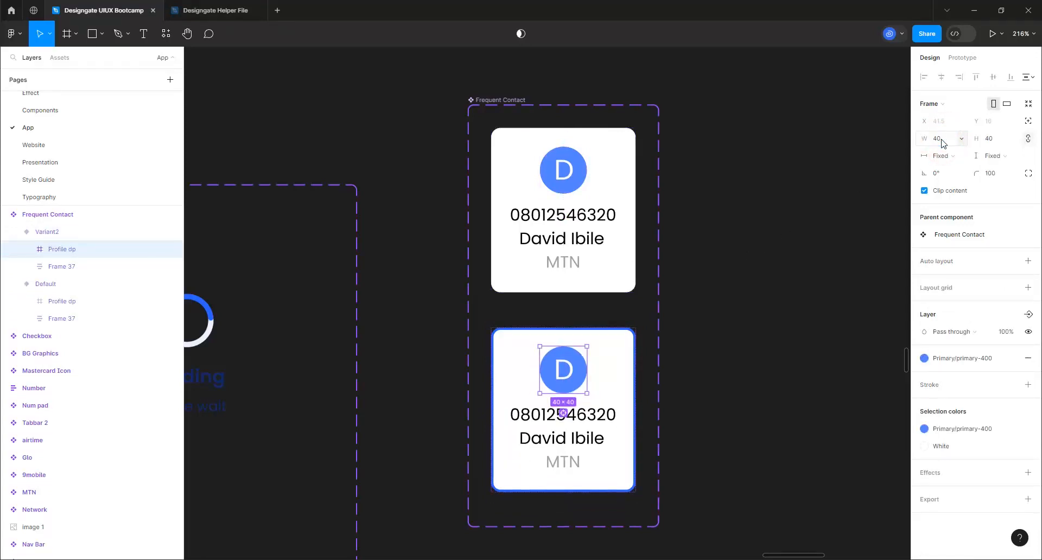
{"action": "left_click", "coordinate": [621, 166]}
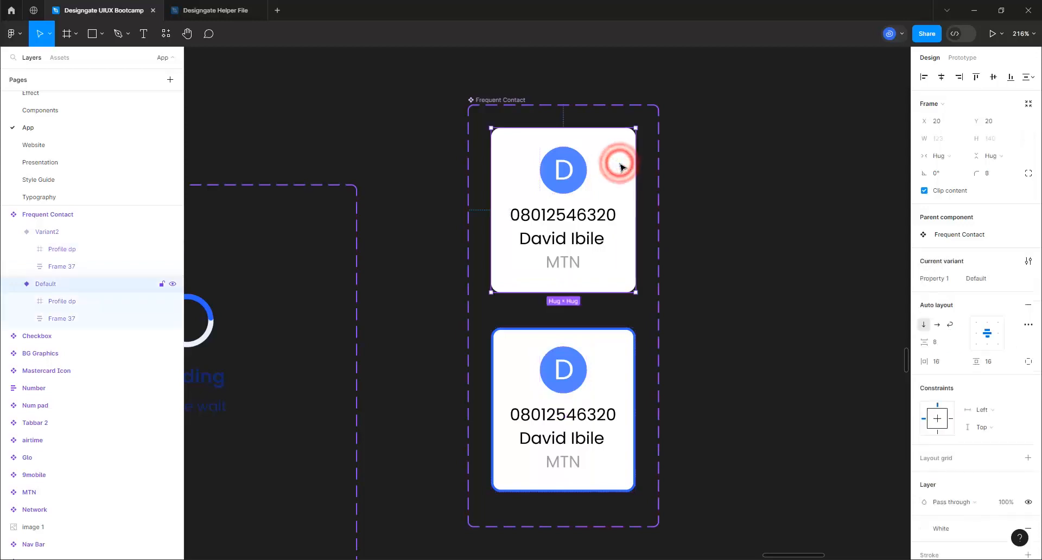
{"action": "left_click", "coordinate": [951, 362]}
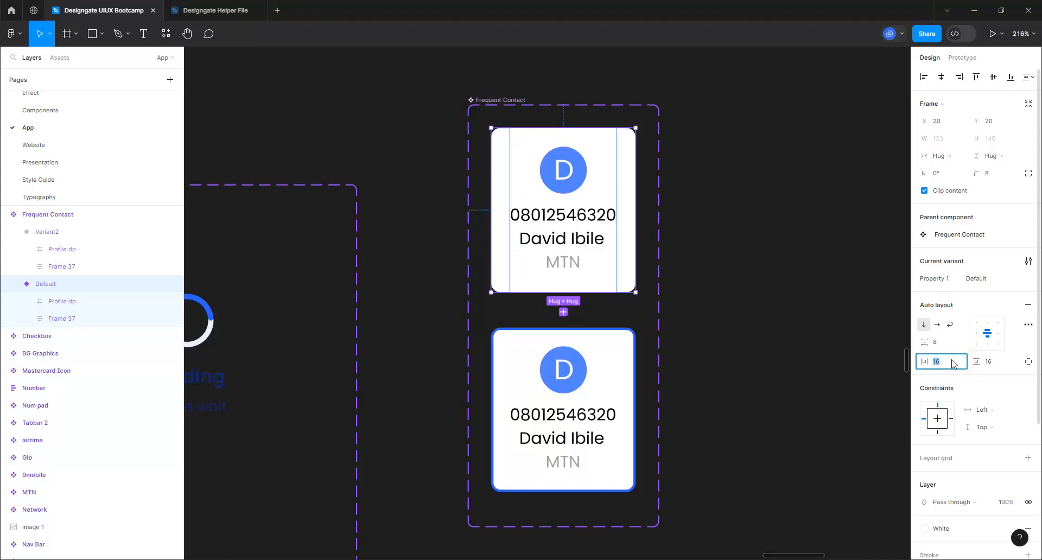
{"action": "type", "text": "8"}
{"action": "key", "text": "Return"}
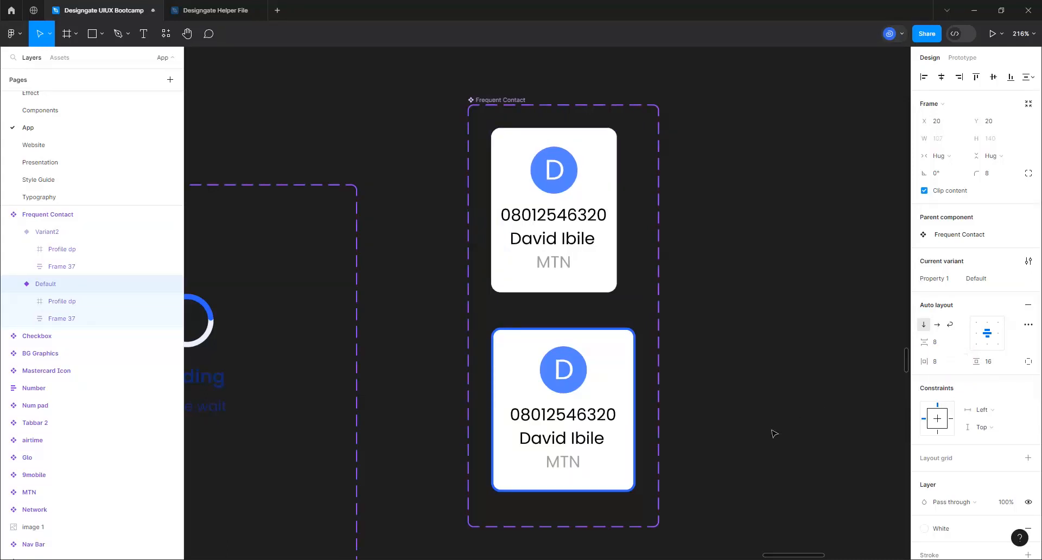
{"action": "left_click", "coordinate": [613, 400]}
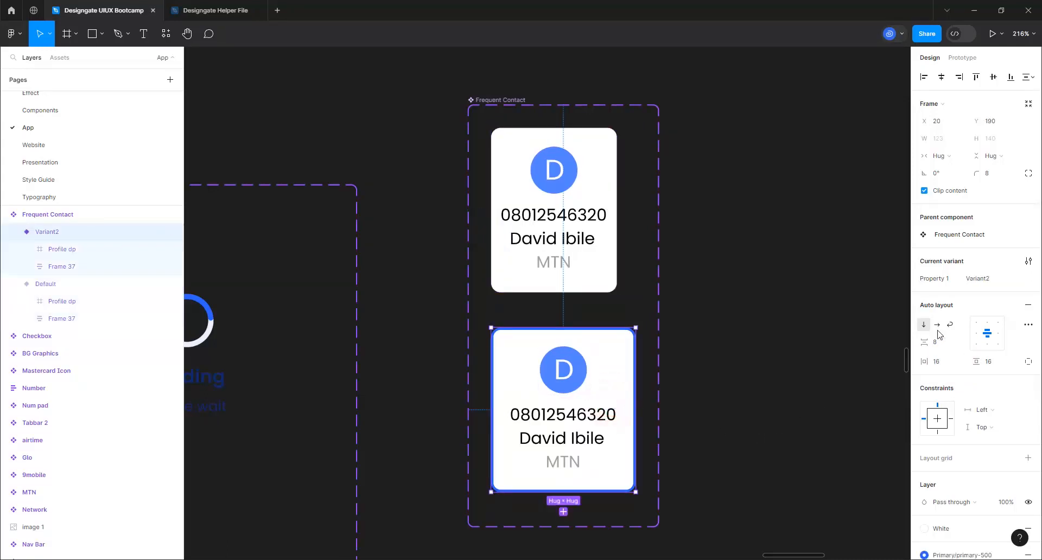
{"action": "left_click", "coordinate": [950, 363]}
{"action": "type", "text": "8"}
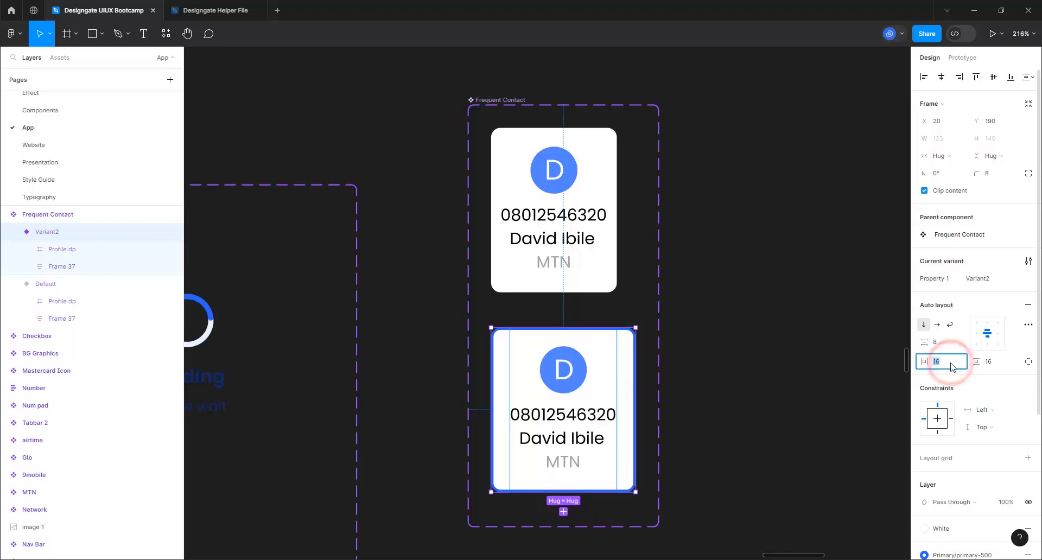
{"action": "key", "text": "Return"}
{"action": "left_click", "coordinate": [988, 365]}
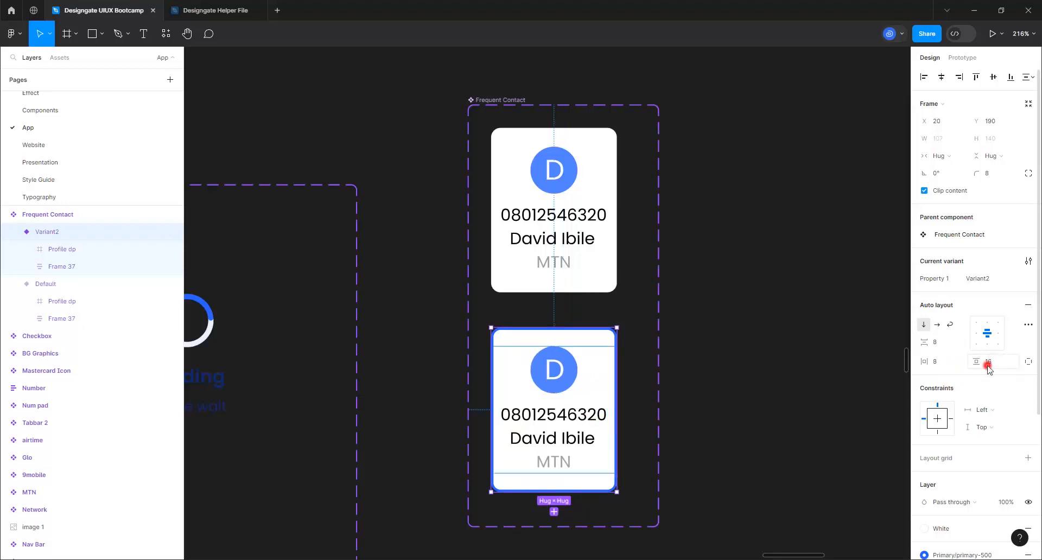
{"action": "type", "text": "8"}
{"action": "key", "text": "Return"}
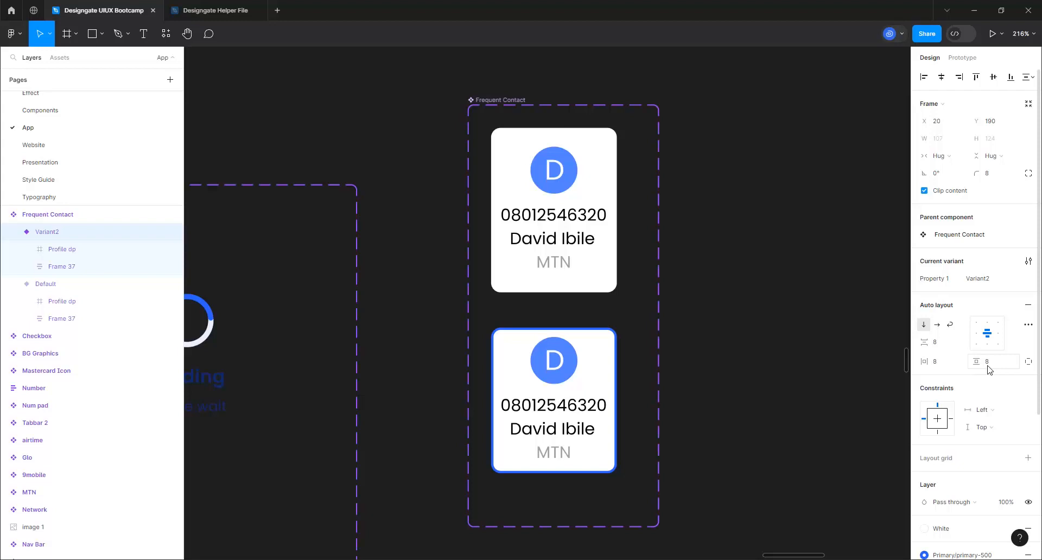
{"action": "key", "text": "ctrl+z"}
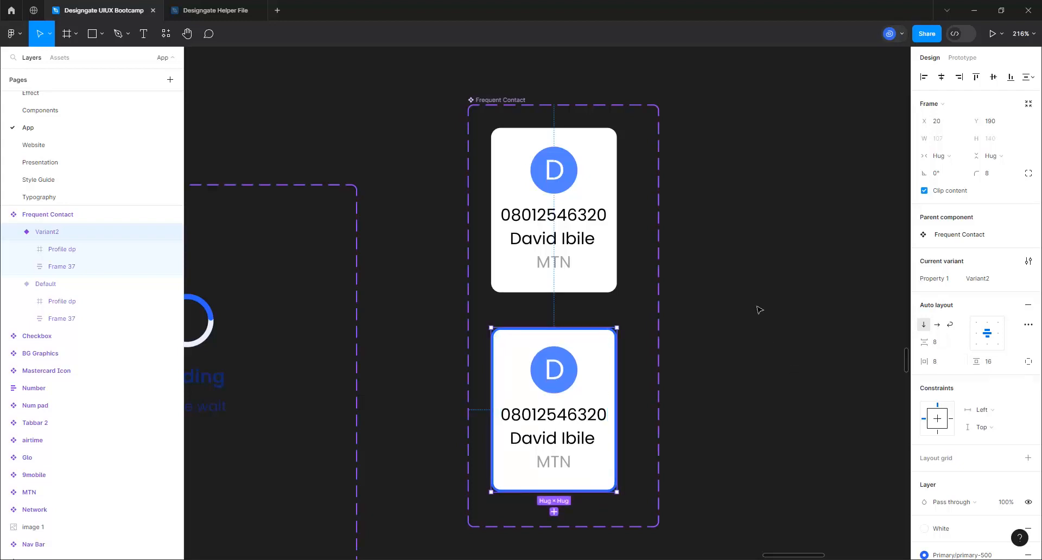
Apply Body/Regular/xSmall to the top card's phone number and contact name, centring the name
{"action": "left_click", "coordinate": [568, 215]}
{"action": "double_click", "coordinate": [568, 215]}
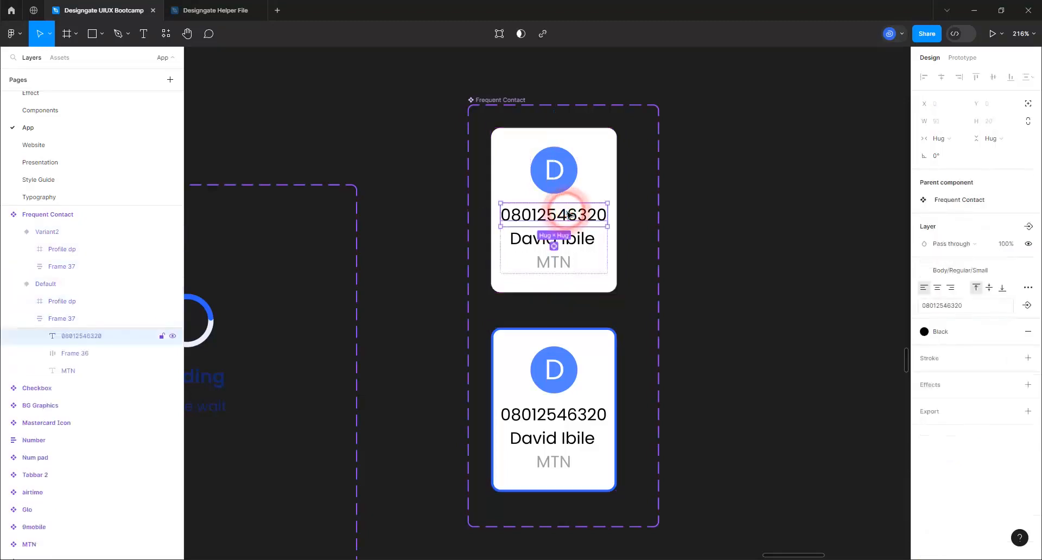
{"action": "left_click", "coordinate": [950, 273]}
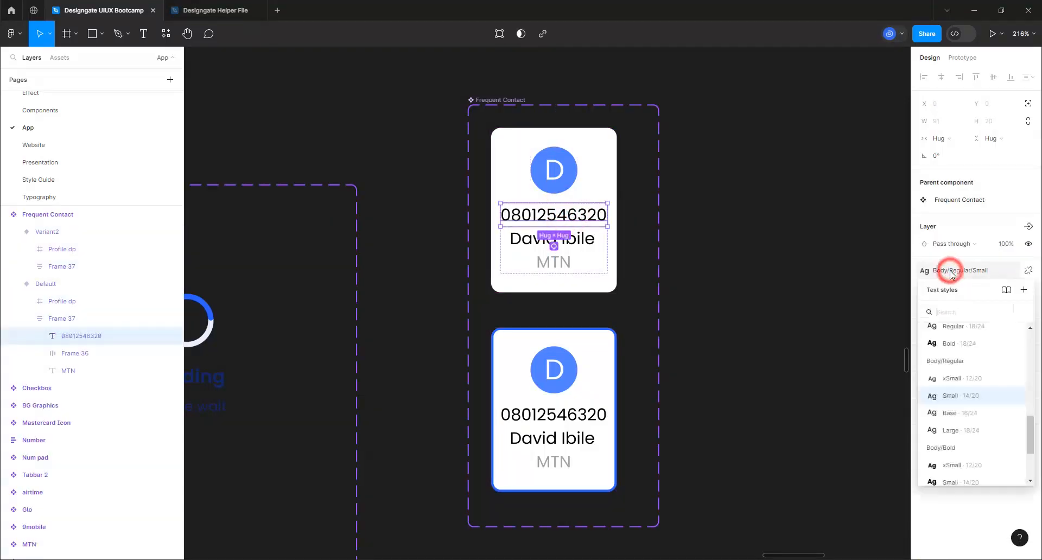
{"action": "left_click", "coordinate": [971, 382]}
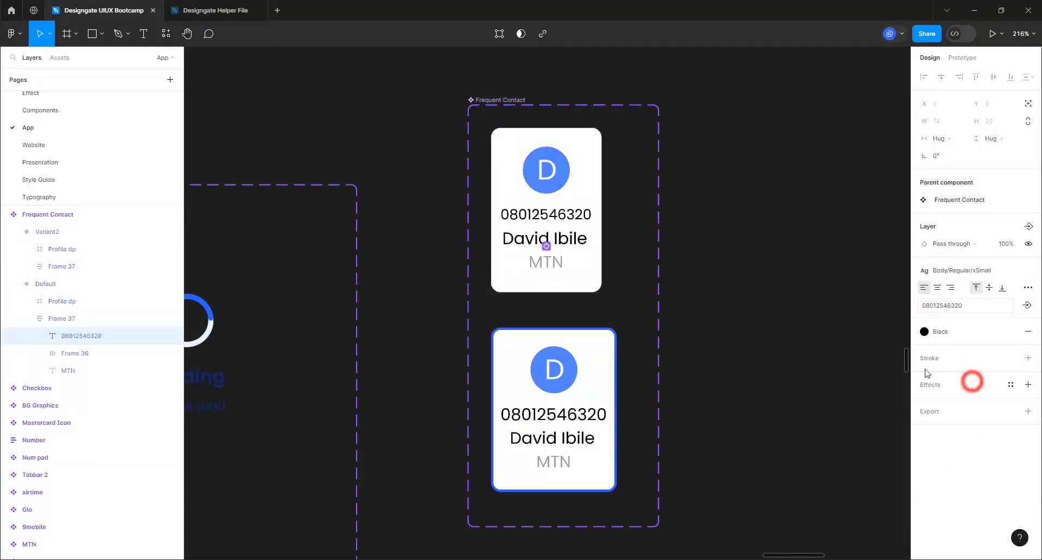
{"action": "left_click", "coordinate": [561, 243]}
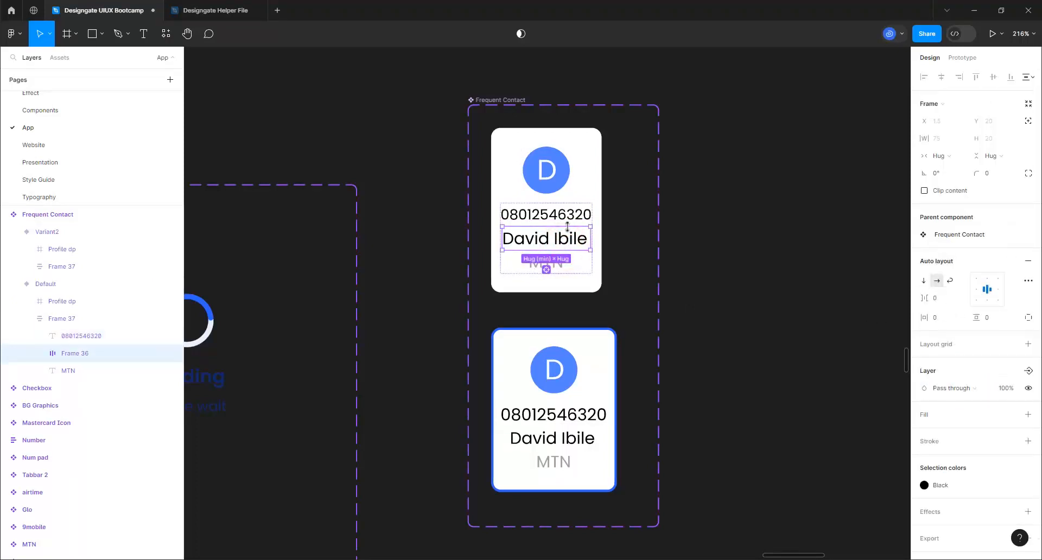
{"action": "left_click", "coordinate": [564, 238]}
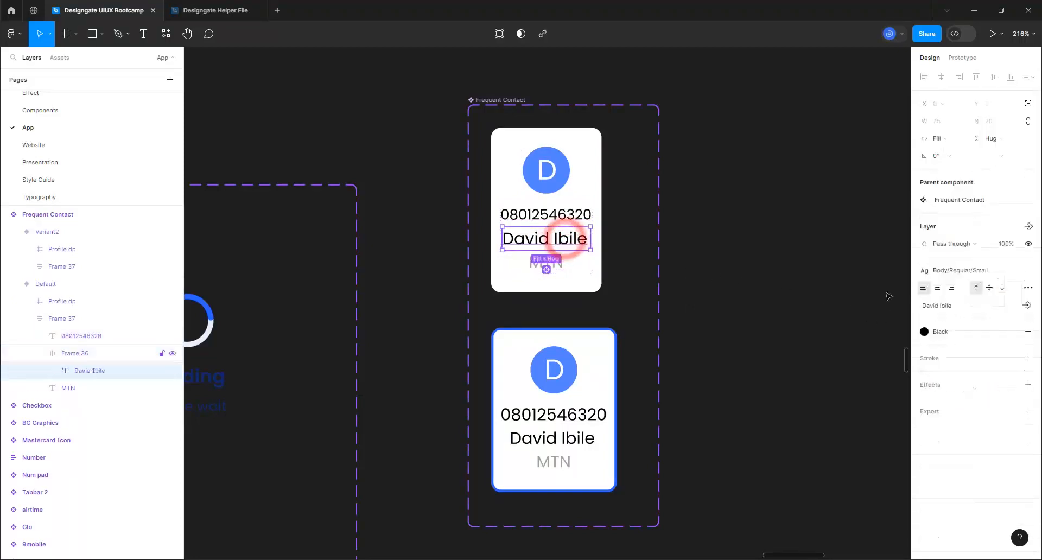
{"action": "left_click", "coordinate": [949, 271]}
{"action": "left_click", "coordinate": [958, 378]}
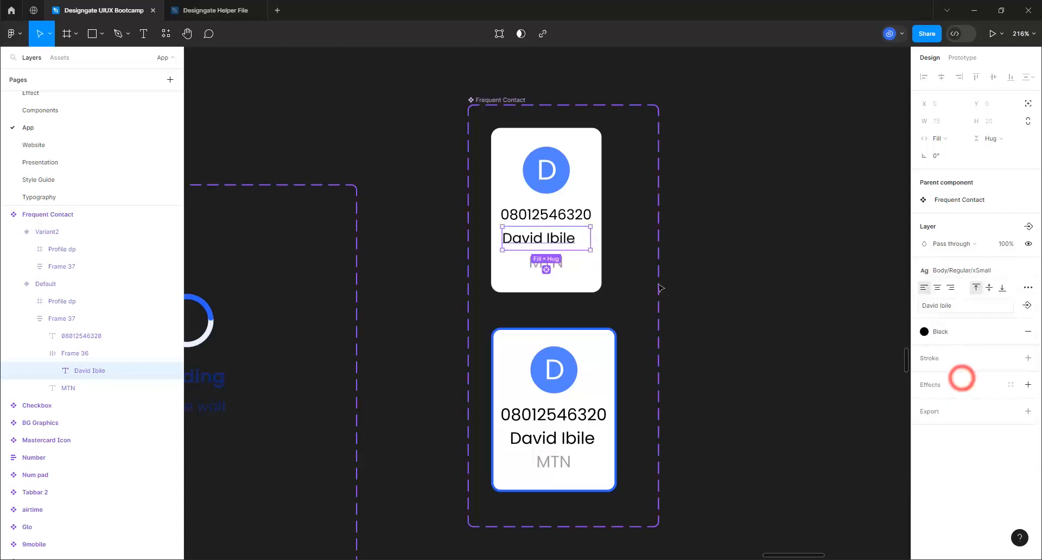
{"action": "left_click", "coordinate": [938, 287]}
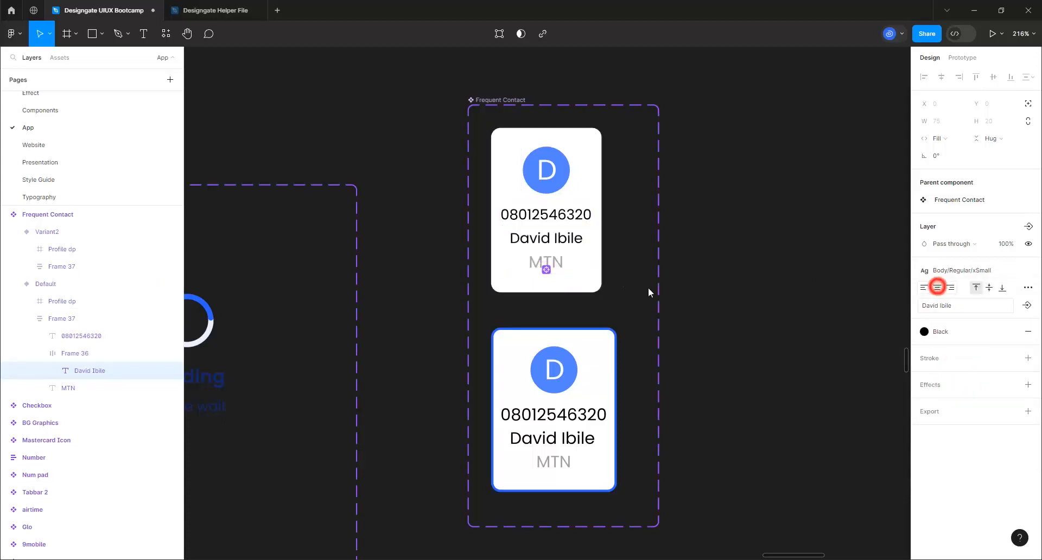
Apply Body/Regular/xSmall to the top card's MTN text and centre both MTN and the phone number
{"action": "left_click", "coordinate": [563, 269]}
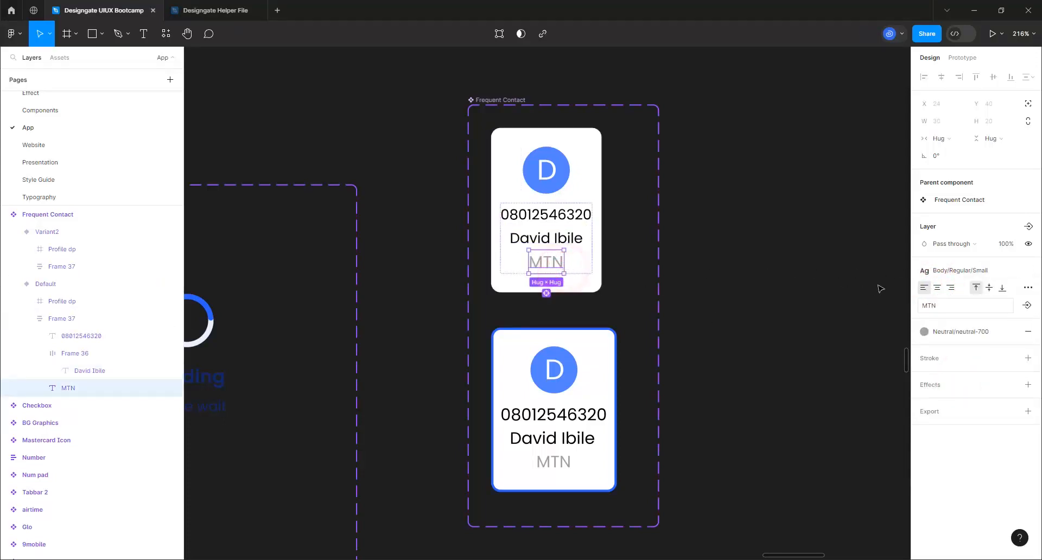
{"action": "left_click", "coordinate": [960, 267]}
{"action": "left_click", "coordinate": [972, 379]}
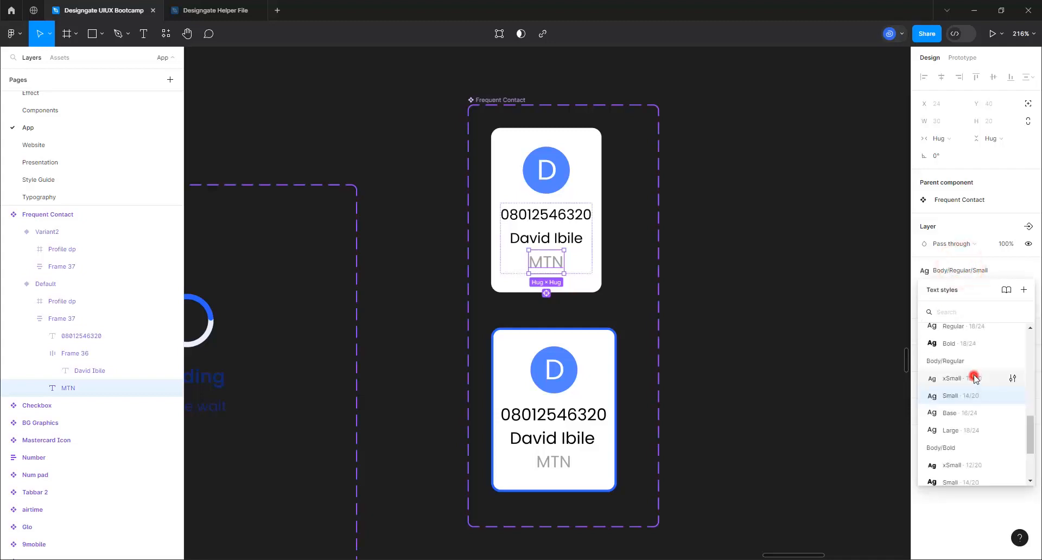
{"action": "left_click", "coordinate": [937, 288]}
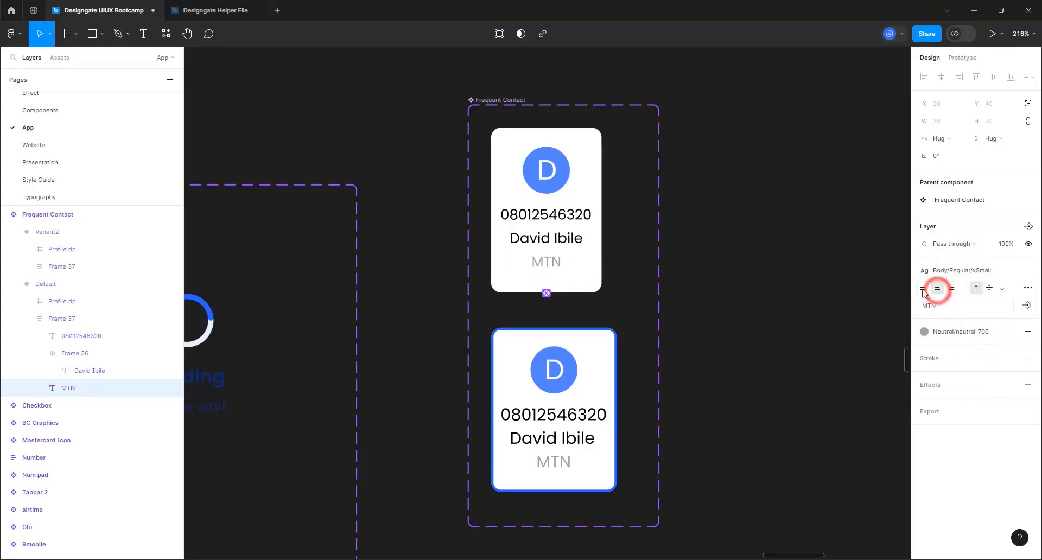
{"action": "left_click", "coordinate": [567, 217]}
{"action": "double_click", "coordinate": [566, 215]}
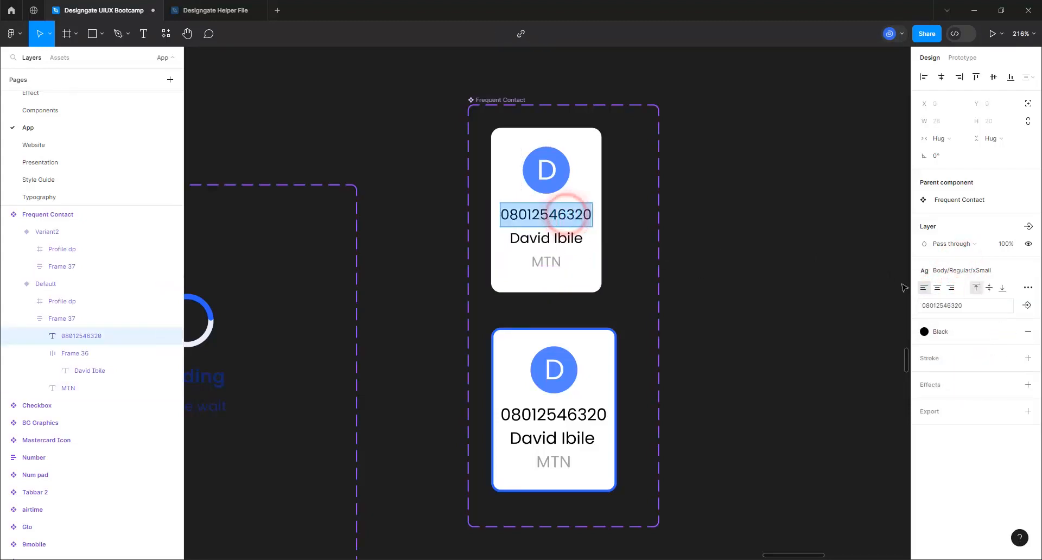
{"action": "left_click", "coordinate": [941, 289]}
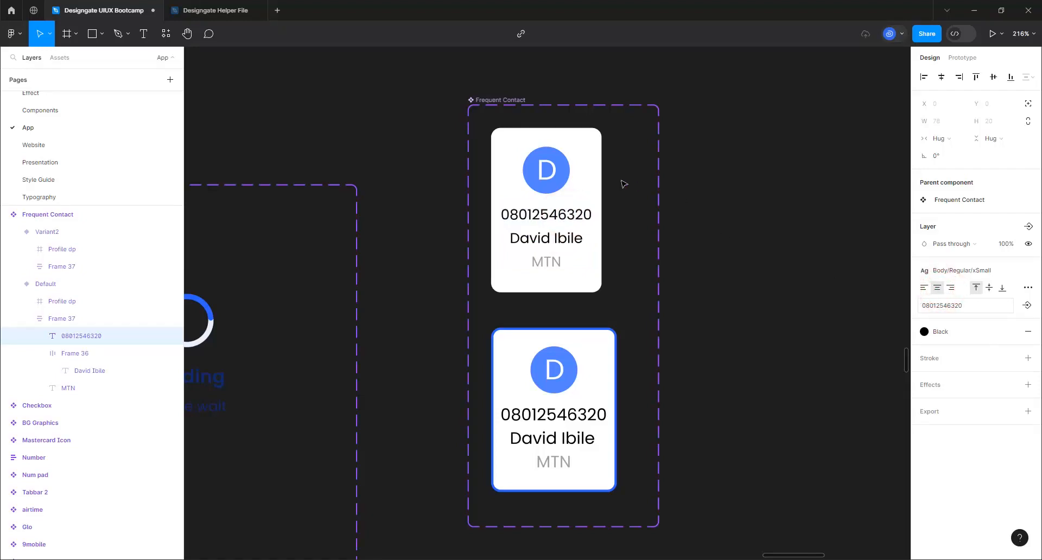
Set the lower card's phone number, name and MTN text together to Body/Regular/xSmall
{"action": "left_click", "coordinate": [565, 417]}
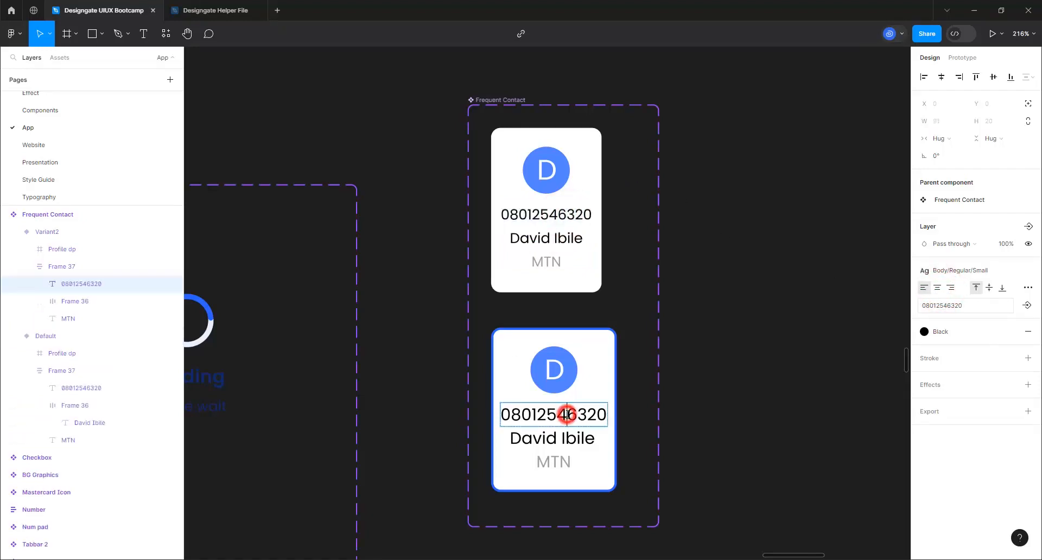
{"action": "double_click", "coordinate": [566, 435]}
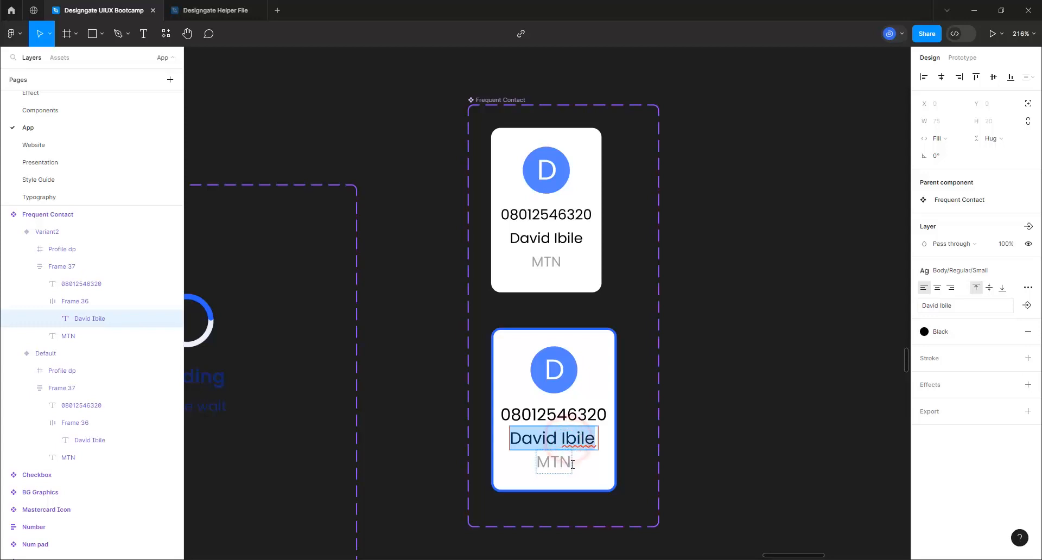
{"action": "left_click", "coordinate": [562, 463]}
{"action": "left_click", "coordinate": [584, 461]}
{"action": "left_click", "coordinate": [577, 438]}
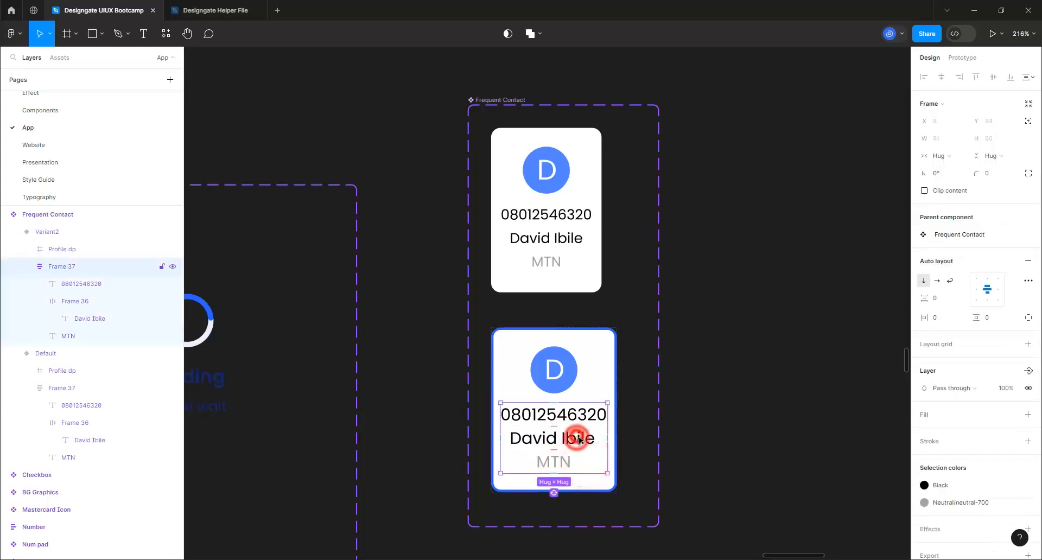
{"action": "left_click", "coordinate": [563, 464], "text": "shift"}
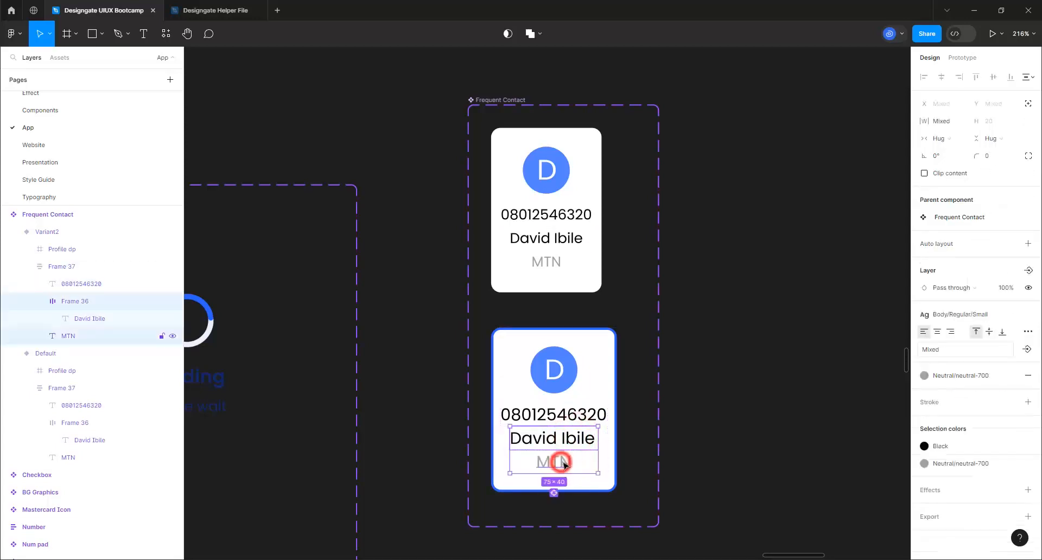
{"action": "left_click", "coordinate": [586, 419], "text": "shift"}
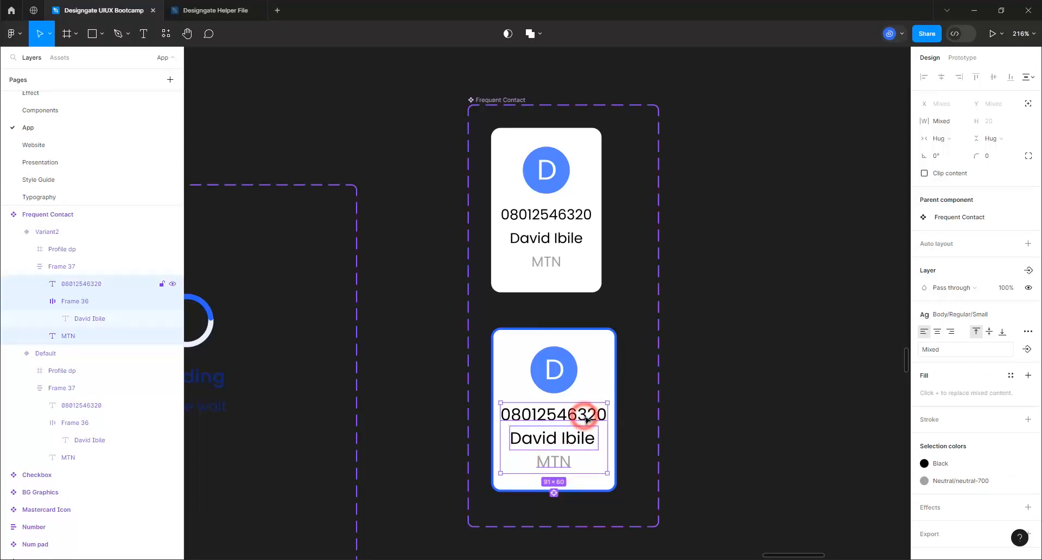
{"action": "left_click", "coordinate": [972, 316]}
{"action": "left_click", "coordinate": [954, 422]}
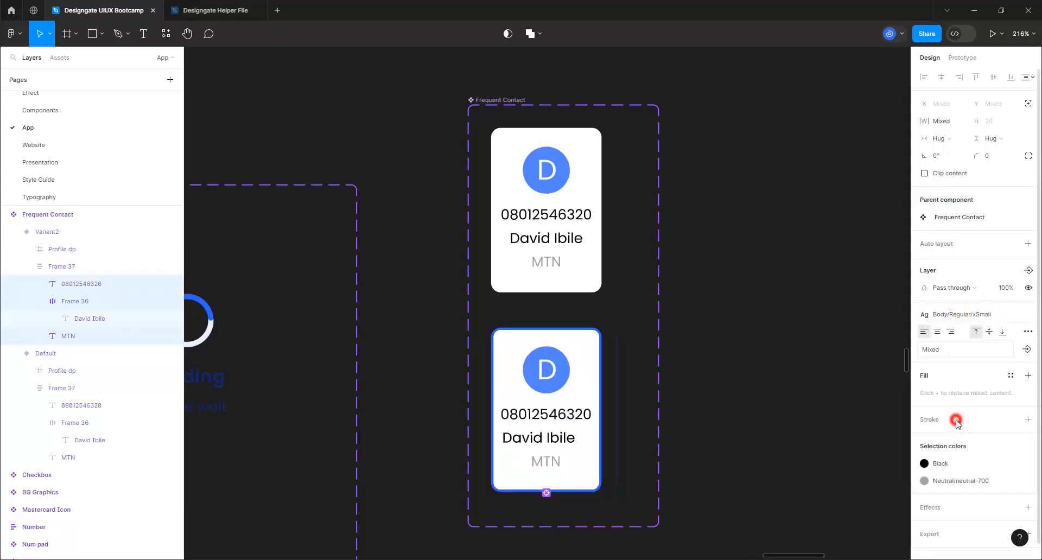
{"action": "left_click", "coordinate": [795, 363]}
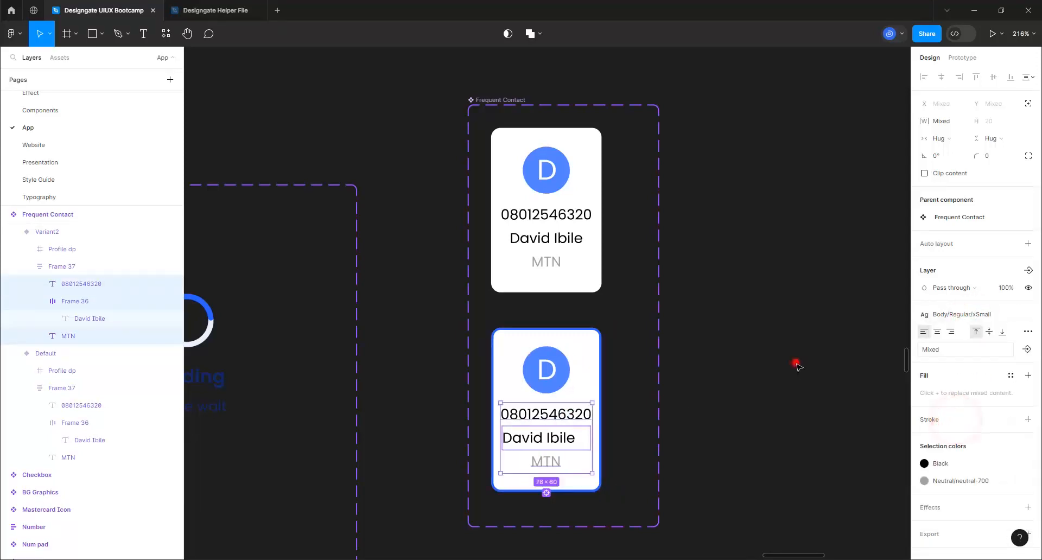
Set vertical padding to 8 on both the Default and Variant2 contact cards
{"action": "left_click", "coordinate": [591, 279]}
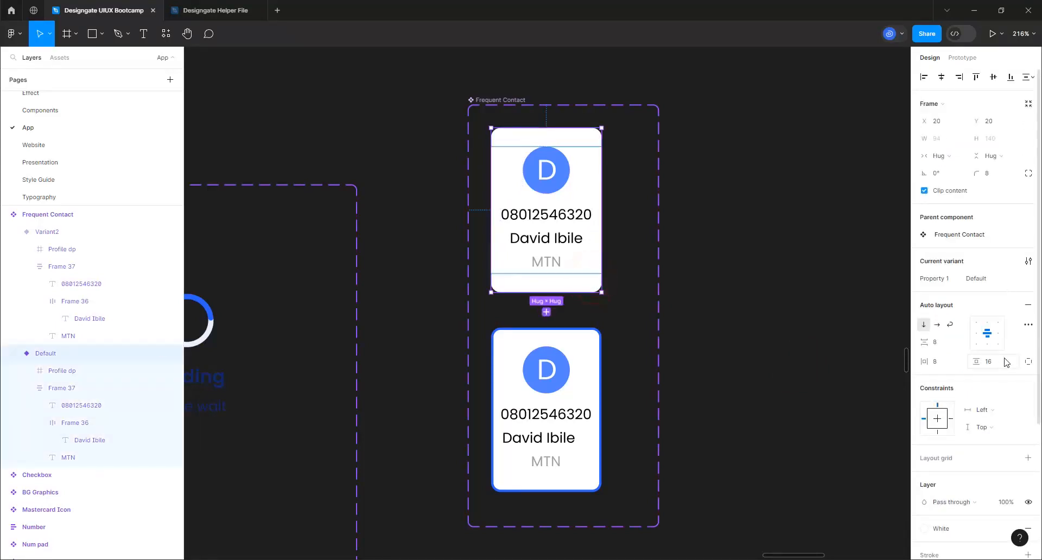
{"action": "left_click", "coordinate": [999, 365]}
{"action": "type", "text": "8"}
{"action": "key", "text": "Return"}
{"action": "left_click", "coordinate": [522, 358]}
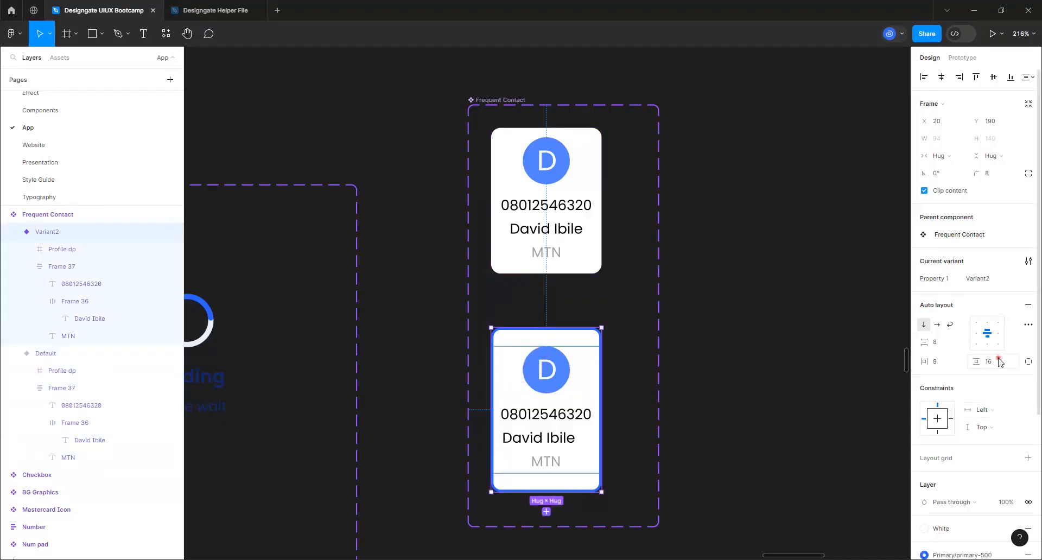
{"action": "type", "text": "8"}
{"action": "key", "text": "Return"}
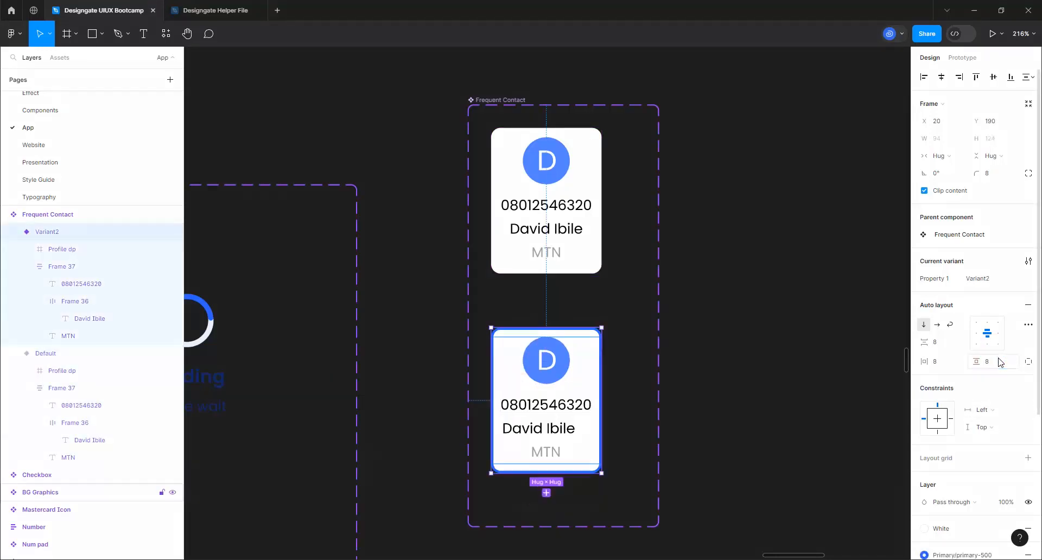
{"action": "left_click", "coordinate": [671, 336]}
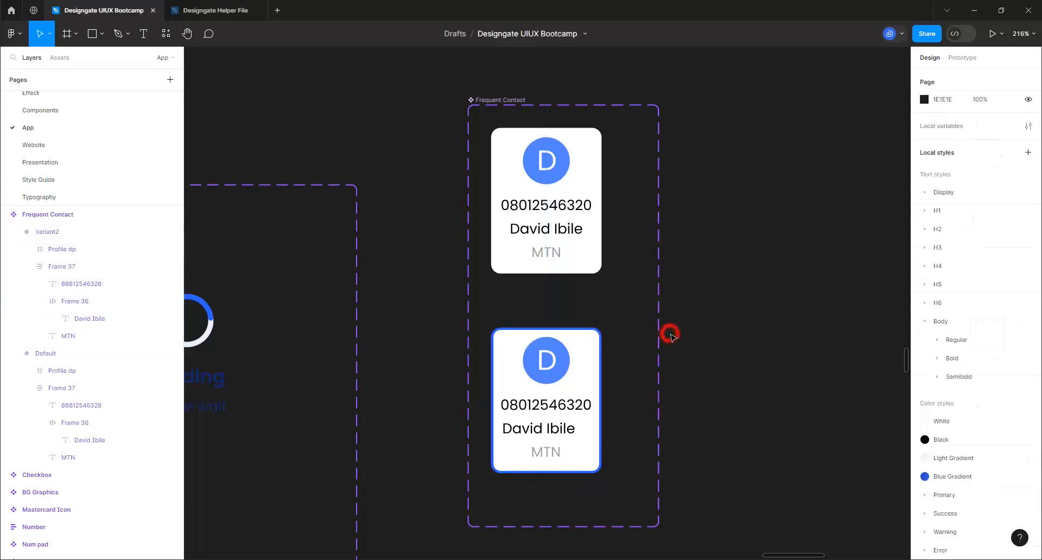
Give the Default card a 1 px inside stroke using the primary-50 colour style
{"action": "left_click", "coordinate": [580, 259]}
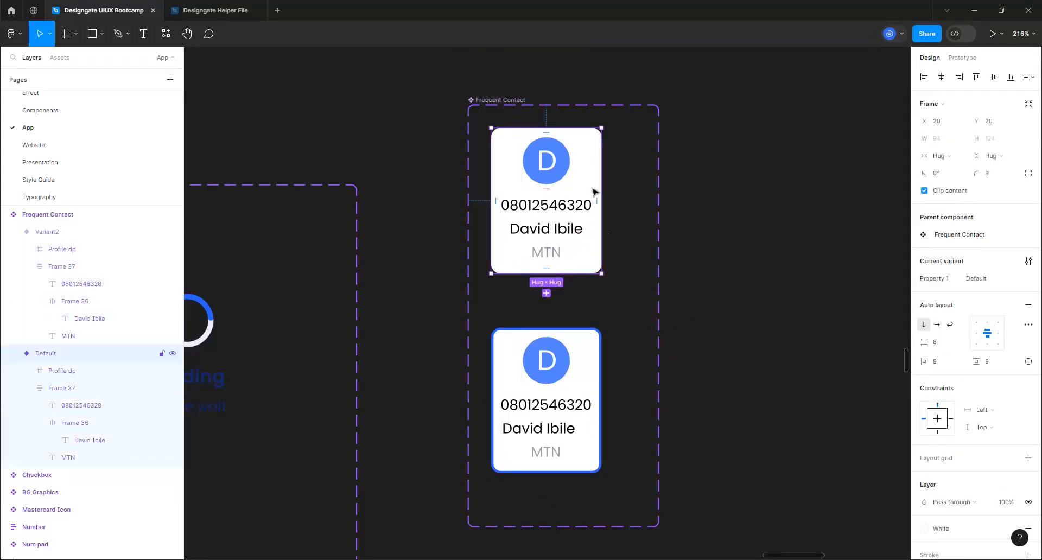
{"action": "scroll", "coordinate": [952, 496], "scroll_direction": "down", "scroll_amount": 4}
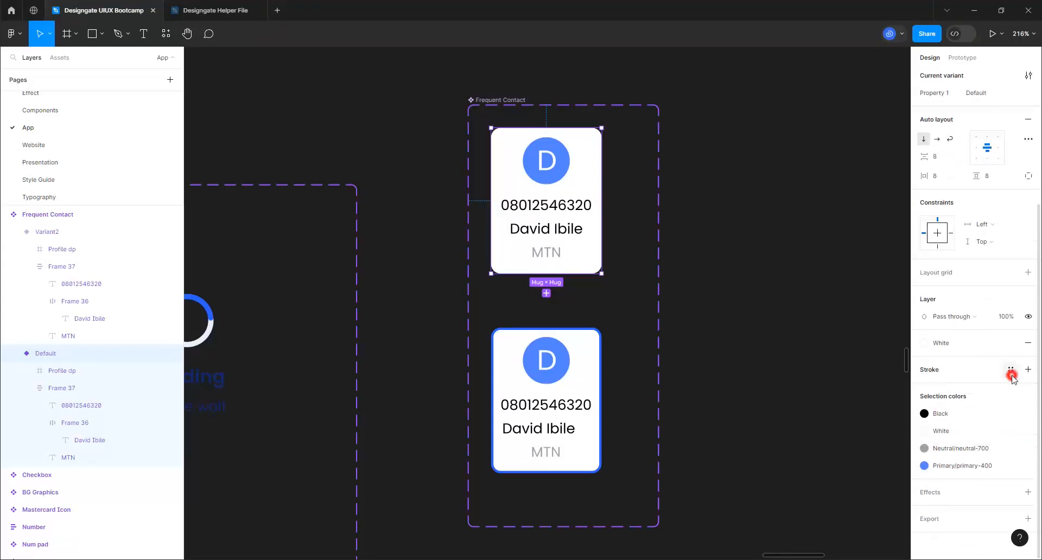
{"action": "left_click", "coordinate": [1011, 374]}
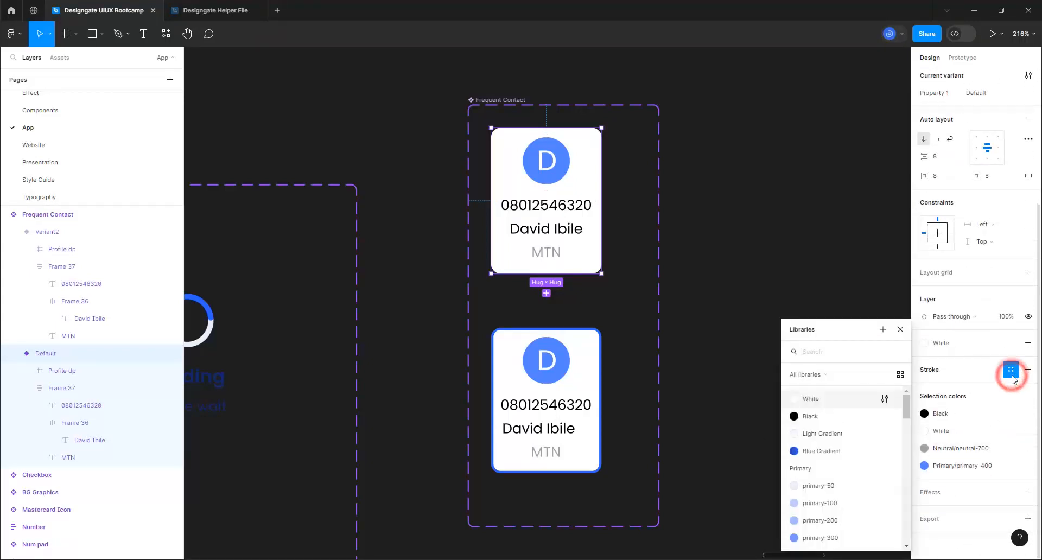
{"action": "left_click", "coordinate": [822, 487]}
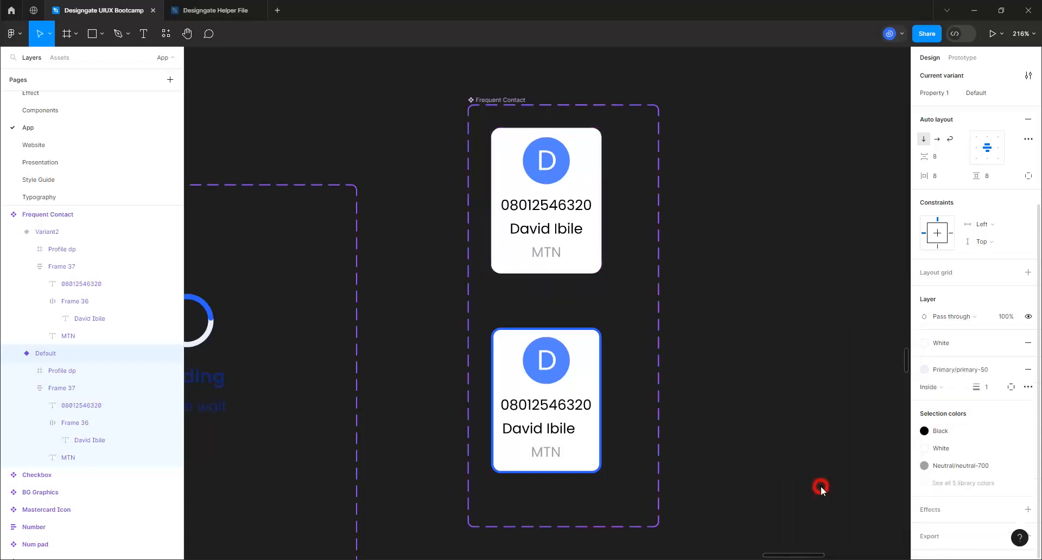
{"action": "left_click", "coordinate": [714, 249]}
Zoom into the Buy Airtime frame and select its white form card at about 191%
{"action": "scroll", "coordinate": [746, 265], "scroll_direction": "down", "scroll_amount": 2}
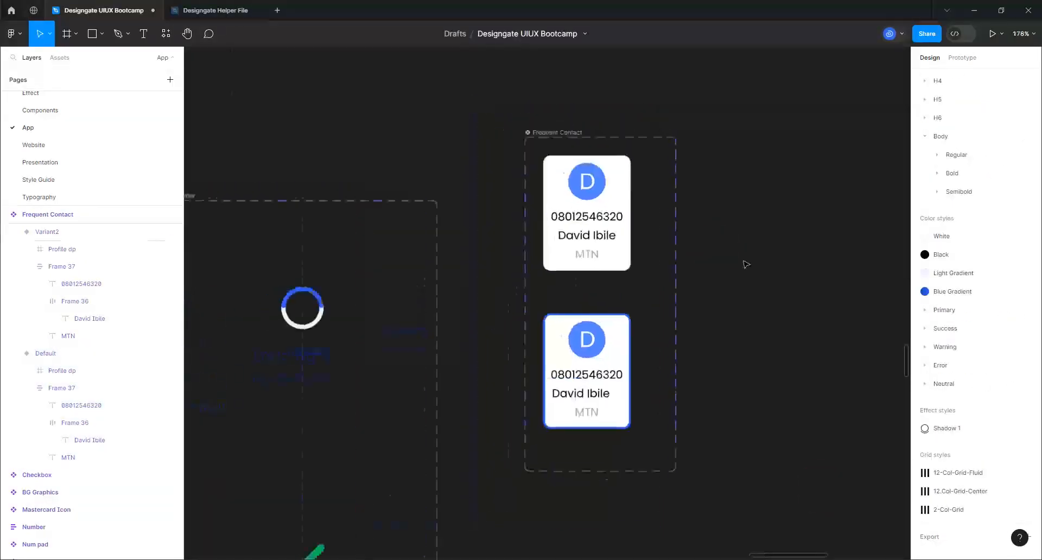
{"action": "scroll", "coordinate": [746, 264], "scroll_direction": "down", "scroll_amount": 10}
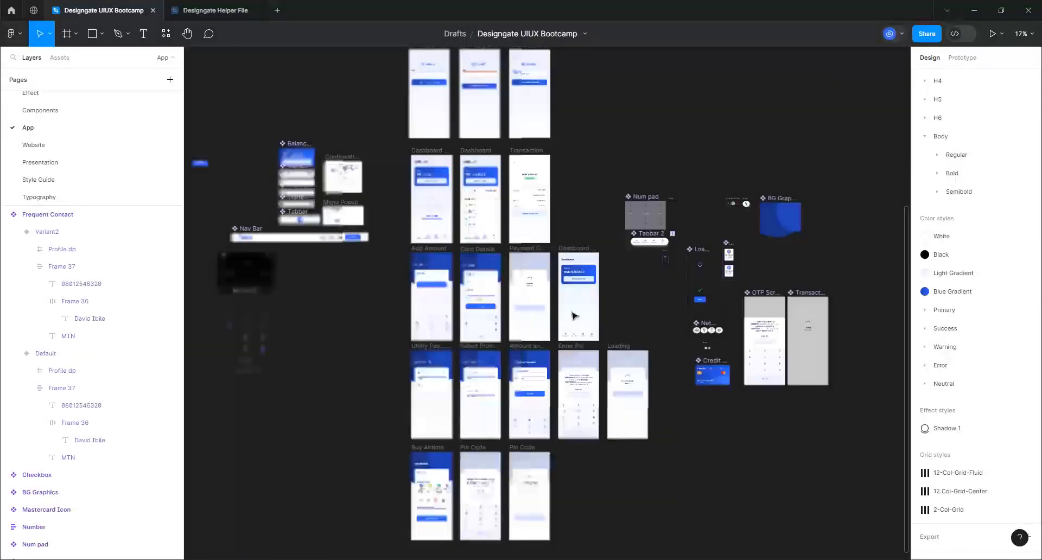
{"action": "left_click", "coordinate": [369, 336]}
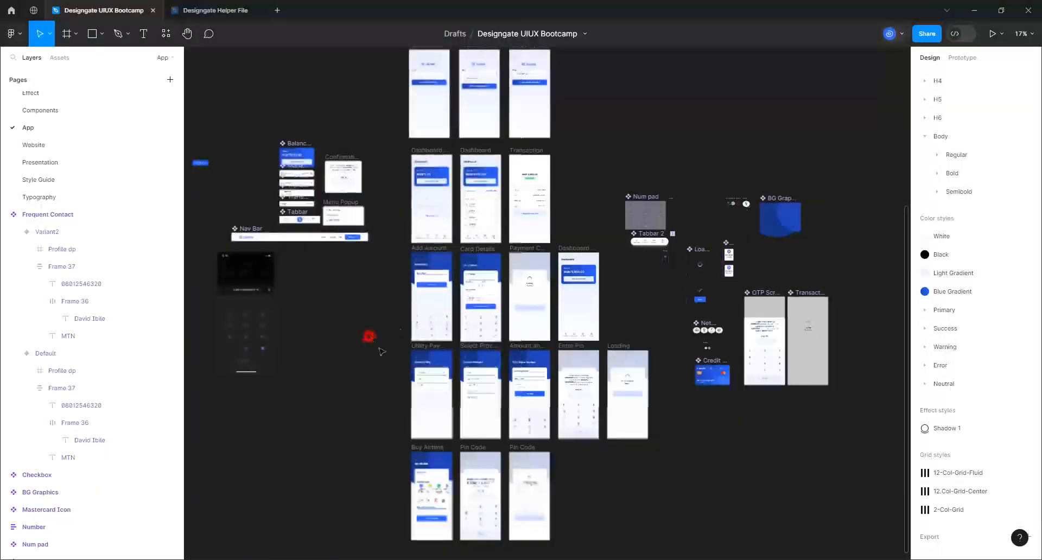
{"action": "scroll", "coordinate": [384, 491], "scroll_direction": "down", "scroll_amount": 3}
{"action": "scroll", "coordinate": [426, 454], "scroll_direction": "up", "scroll_amount": 2}
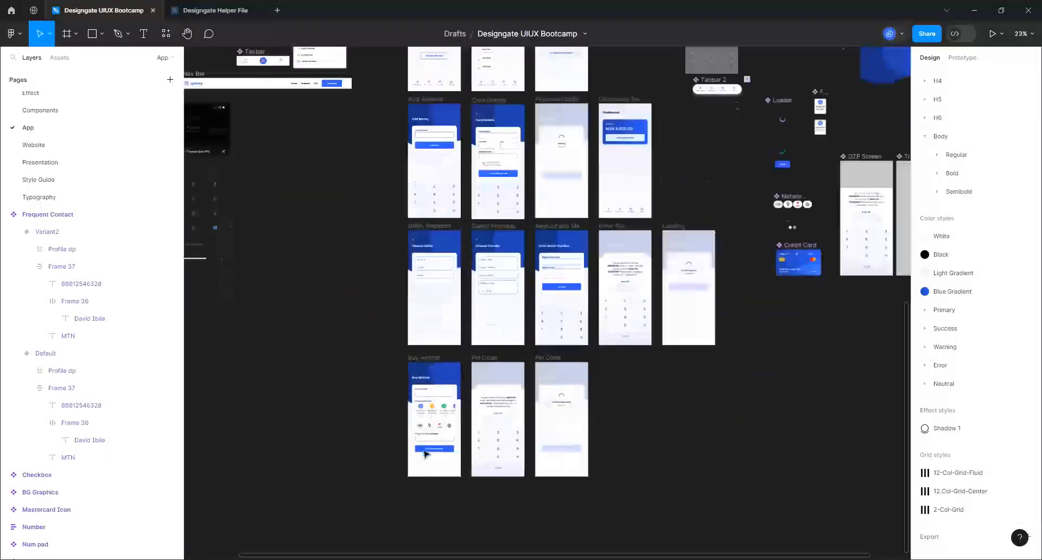
{"action": "scroll", "coordinate": [426, 454], "scroll_direction": "up", "scroll_amount": 8}
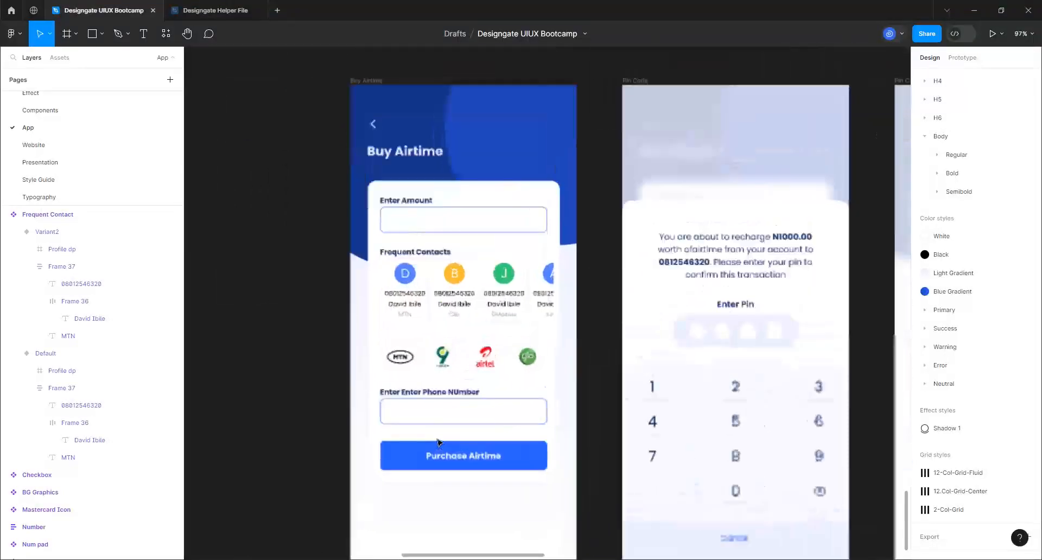
{"action": "left_click", "coordinate": [442, 305]}
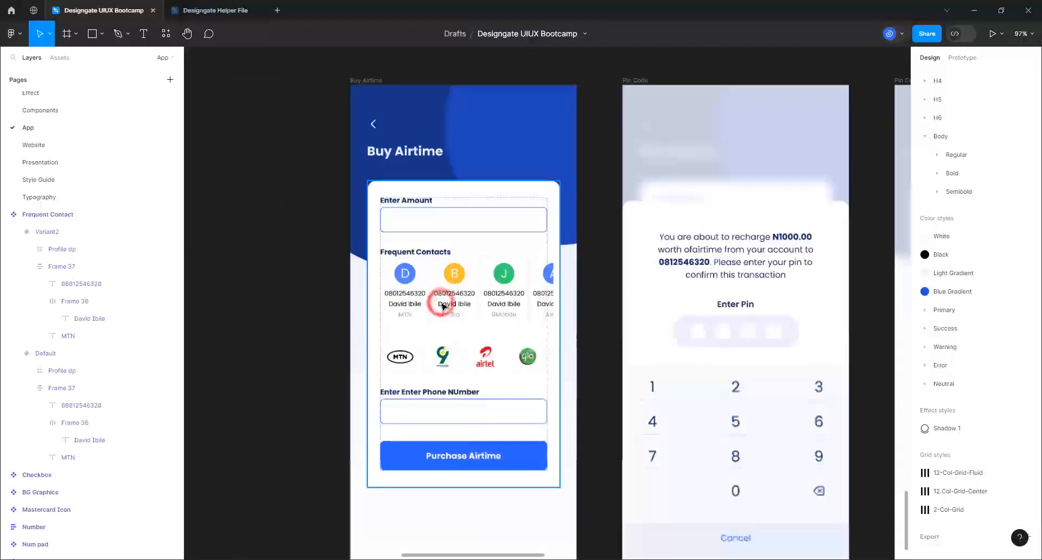
{"action": "scroll", "coordinate": [444, 307], "scroll_direction": "up", "scroll_amount": 4}
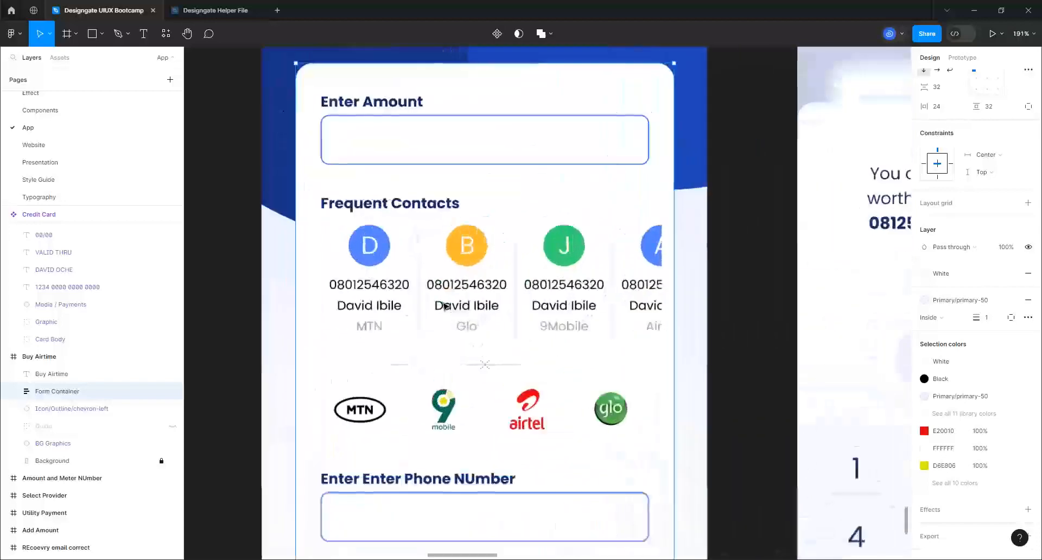
Set the Frequent Contact List auto layout gap to 8 px
{"action": "double_click", "coordinate": [444, 306]}
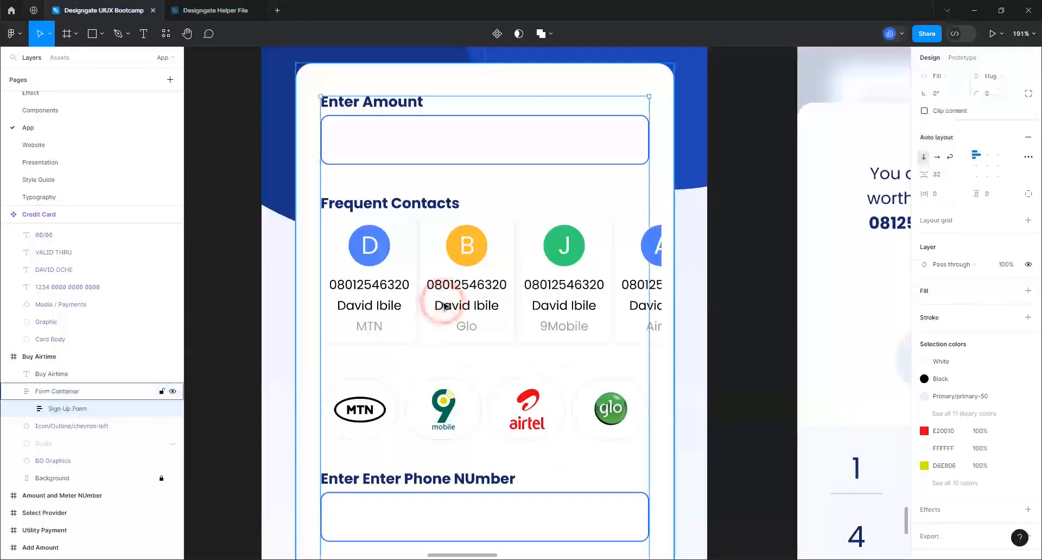
{"action": "double_click", "coordinate": [444, 307]}
{"action": "double_click", "coordinate": [444, 307]}
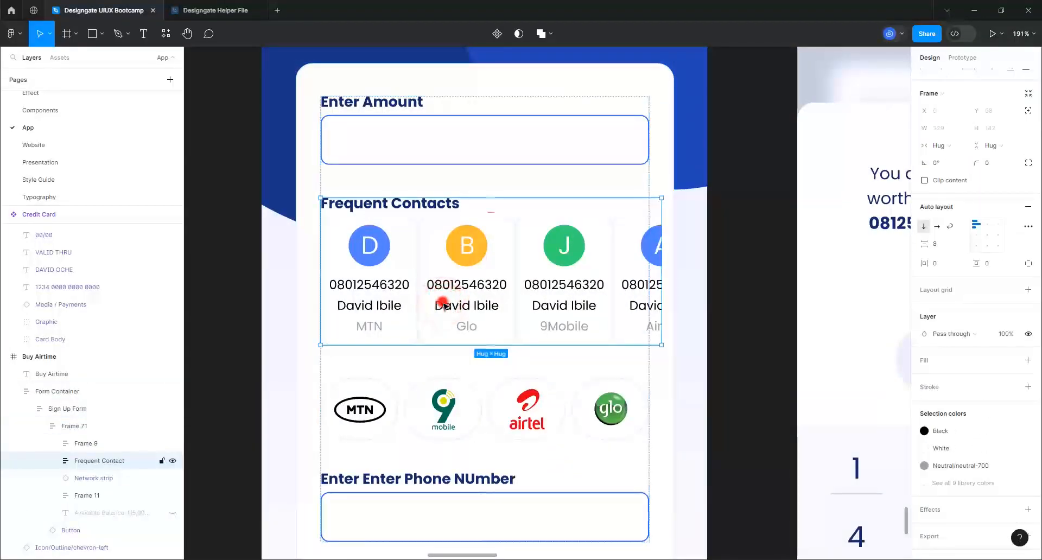
{"action": "double_click", "coordinate": [444, 307]}
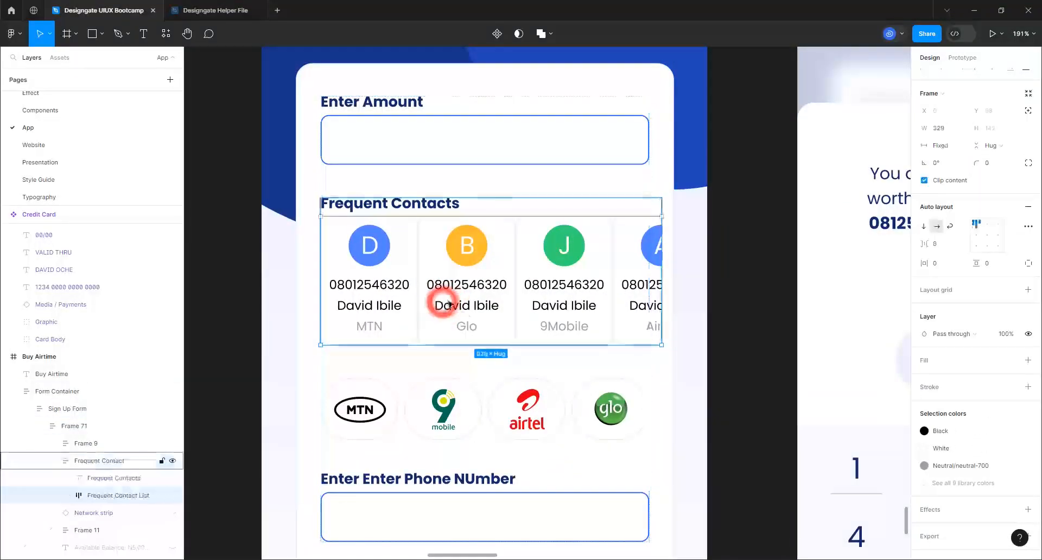
{"action": "left_click", "coordinate": [938, 247]}
{"action": "type", "text": "8"}
{"action": "key", "text": "Return"}
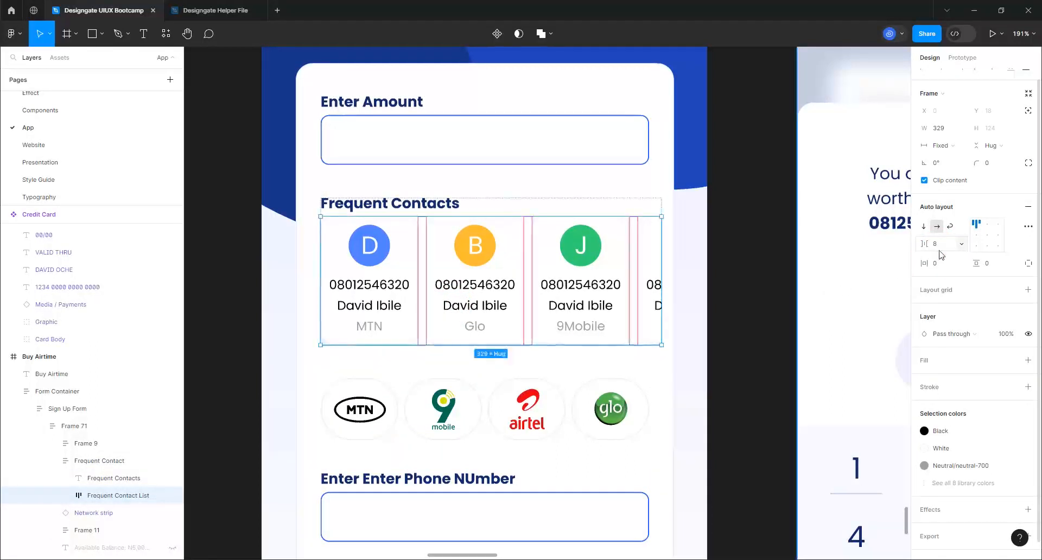
{"action": "left_click", "coordinate": [224, 288]}
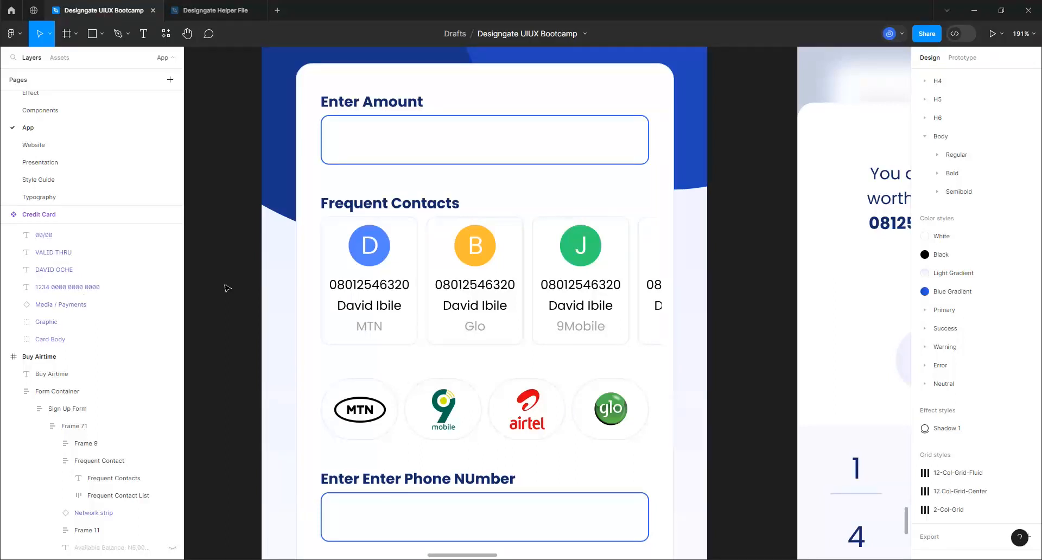
Inspect the Frequent Contact group, then deselect and zoom out to about 20%
{"action": "left_click", "coordinate": [398, 208]}
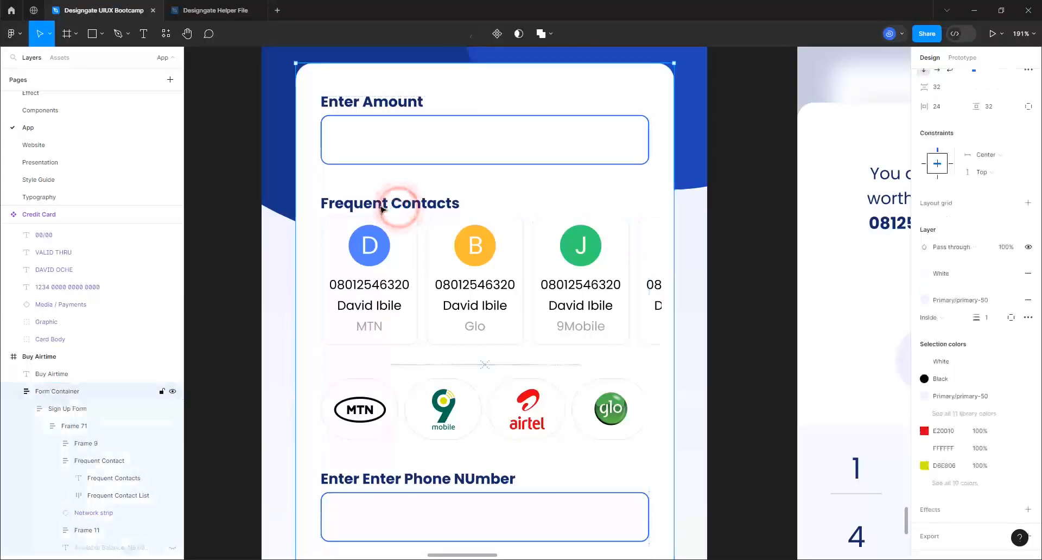
{"action": "left_click", "coordinate": [381, 208]}
{"action": "left_click", "coordinate": [379, 207]}
{"action": "left_click", "coordinate": [380, 207]}
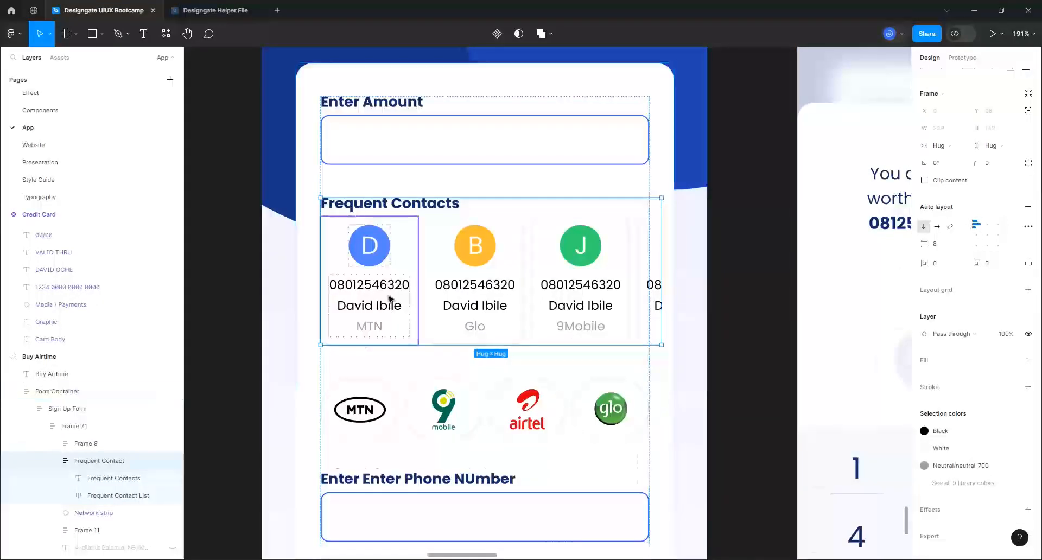
{"action": "scroll", "coordinate": [376, 305], "scroll_direction": "down", "scroll_amount": 2}
{"action": "scroll", "coordinate": [369, 301], "scroll_direction": "down", "scroll_amount": 1}
{"action": "scroll", "coordinate": [368, 312], "scroll_direction": "down", "scroll_amount": 3}
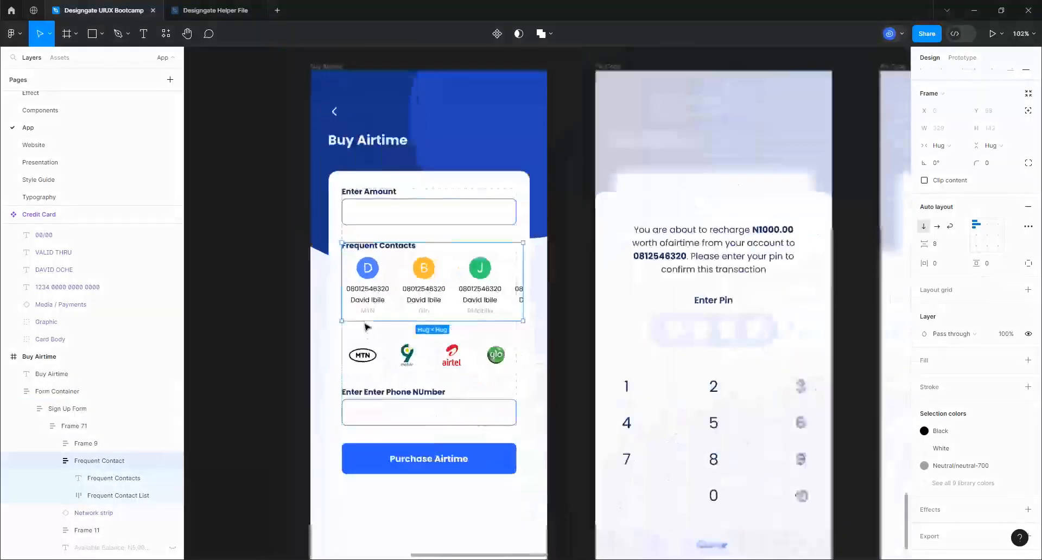
{"action": "left_click", "coordinate": [248, 305]}
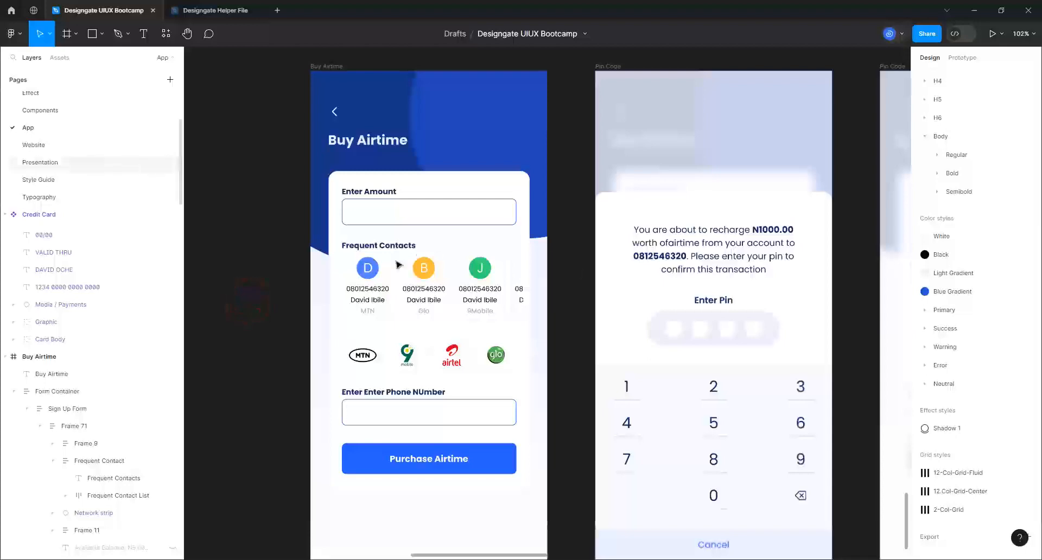
{"action": "scroll", "coordinate": [495, 490], "scroll_direction": "down", "scroll_amount": 6}
{"action": "scroll", "coordinate": [475, 477], "scroll_direction": "down", "scroll_amount": 5}
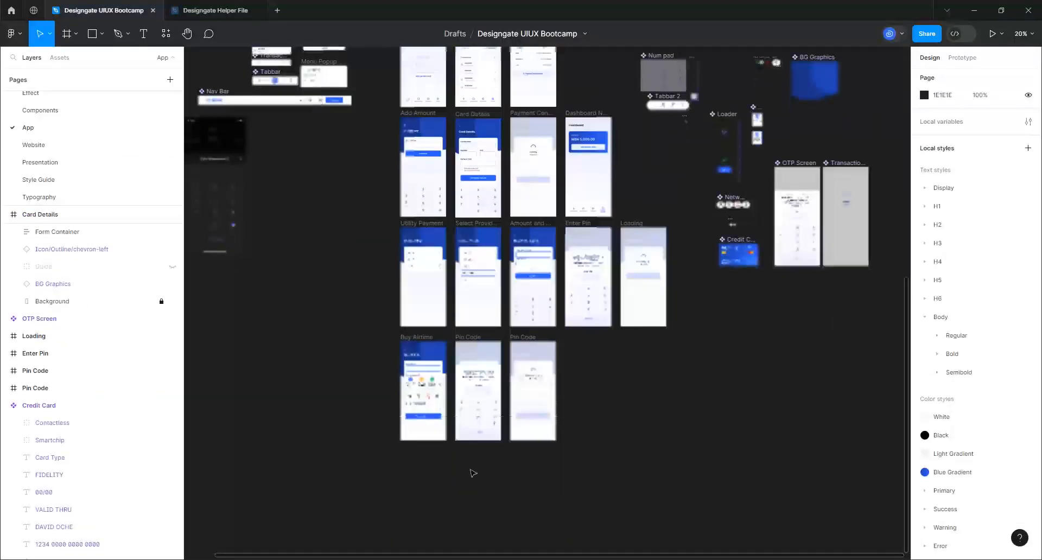
Duplicate the Buy Airtime screen with Ctrl+D and place the copy 139 px below the original
{"action": "scroll", "coordinate": [426, 336], "scroll_direction": "up", "scroll_amount": 1}
{"action": "scroll", "coordinate": [426, 353], "scroll_direction": "up", "scroll_amount": 4}
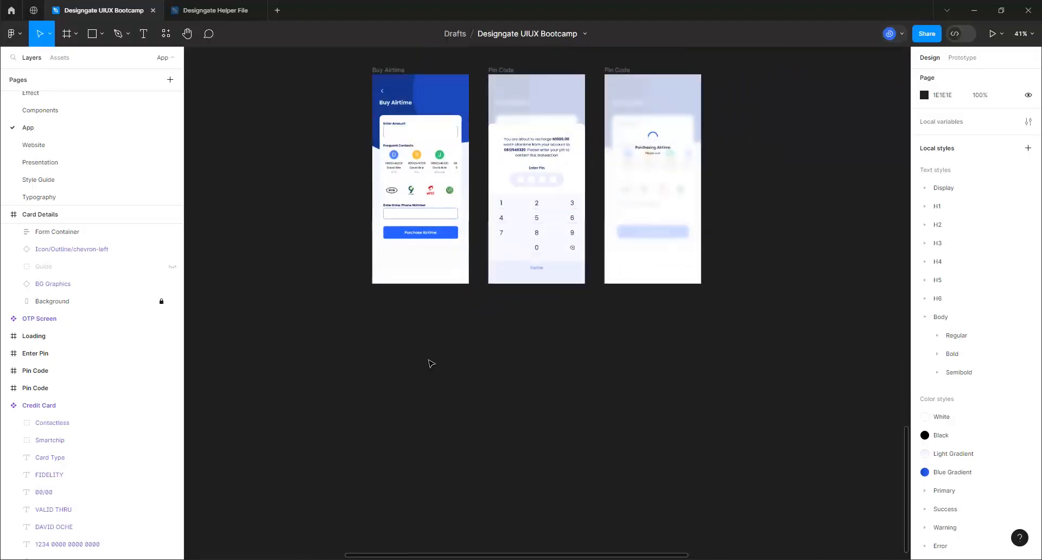
{"action": "scroll", "coordinate": [431, 363], "scroll_direction": "up", "scroll_amount": 1}
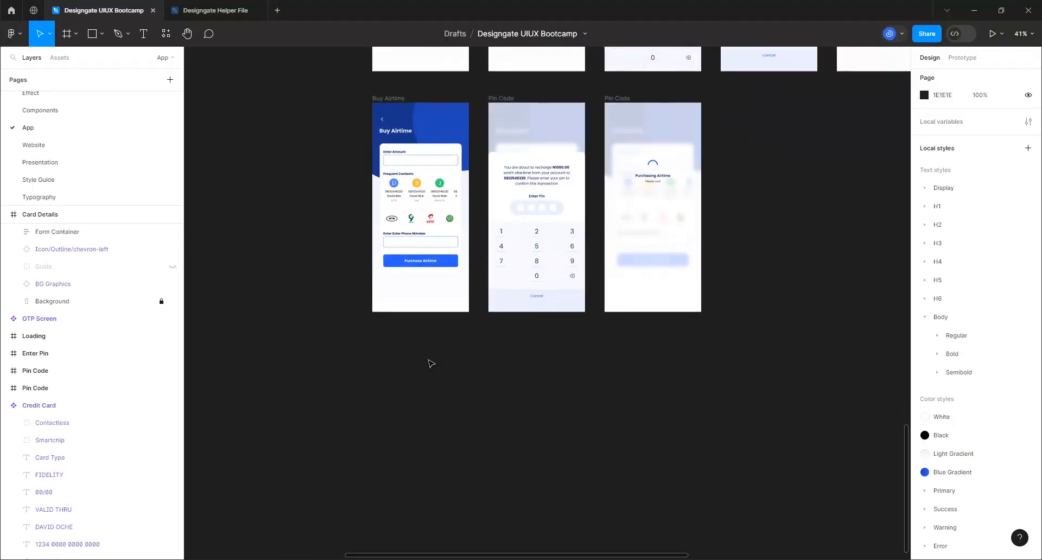
{"action": "left_click", "coordinate": [389, 98]}
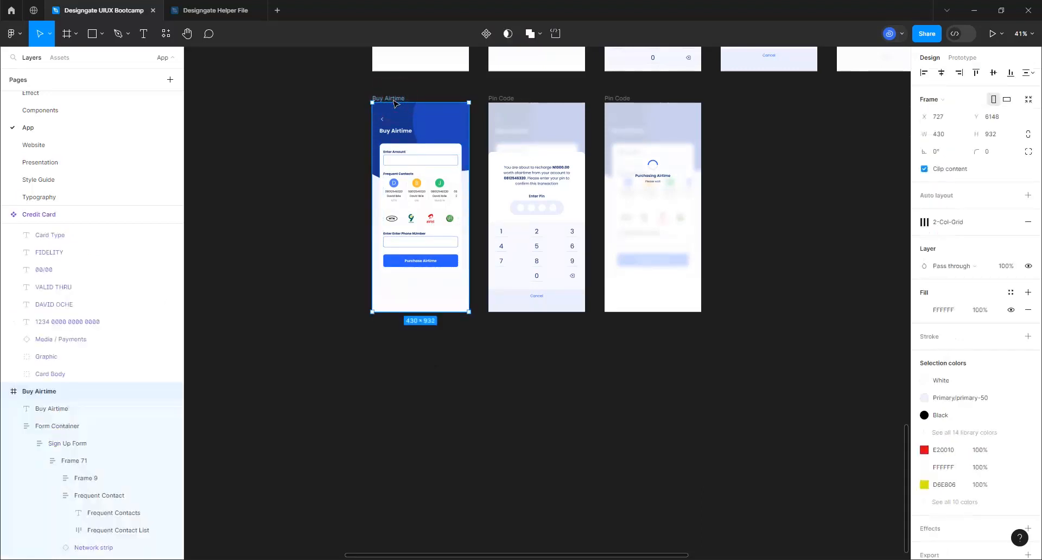
{"action": "key", "text": "ctrl+d"}
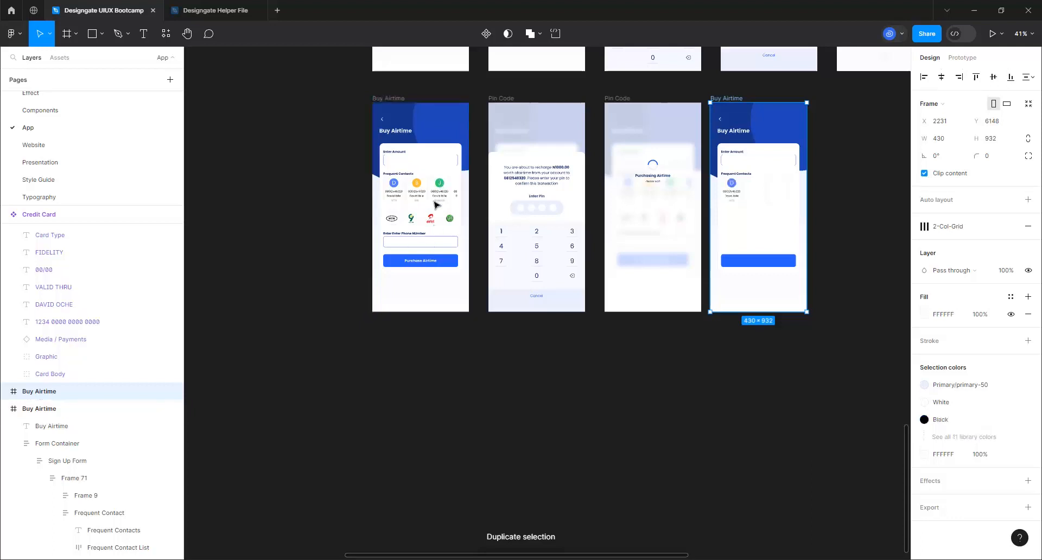
{"action": "left_click", "coordinate": [741, 98]}
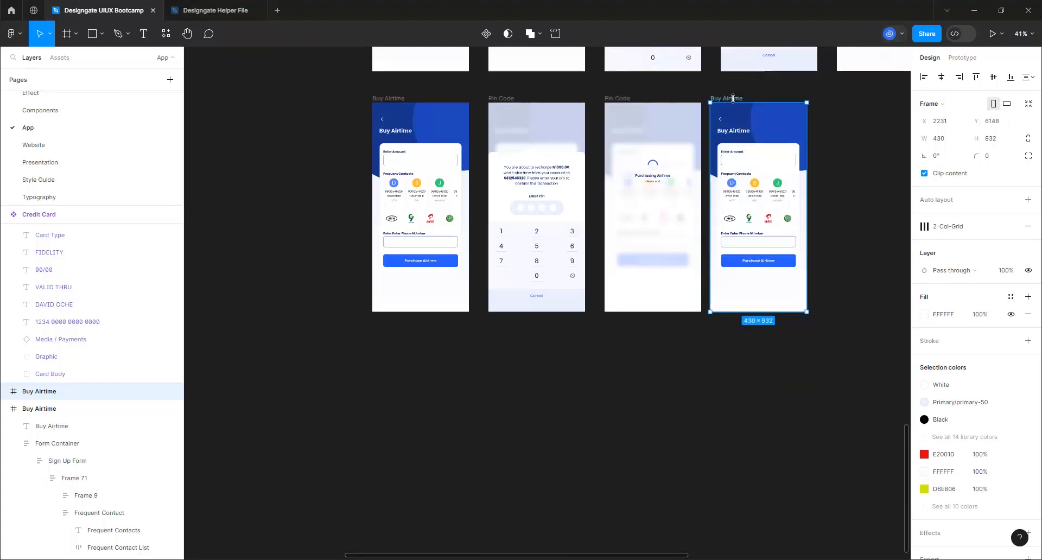
{"action": "left_click_drag", "start_coordinate": [735, 93], "coordinate": [794, 261]}
{"action": "left_click_drag", "start_coordinate": [677, 329], "coordinate": [411, 315]}
{"action": "scroll", "coordinate": [411, 315], "scroll_direction": "down", "scroll_amount": 1}
{"action": "scroll", "coordinate": [429, 369], "scroll_direction": "down", "scroll_amount": 1}
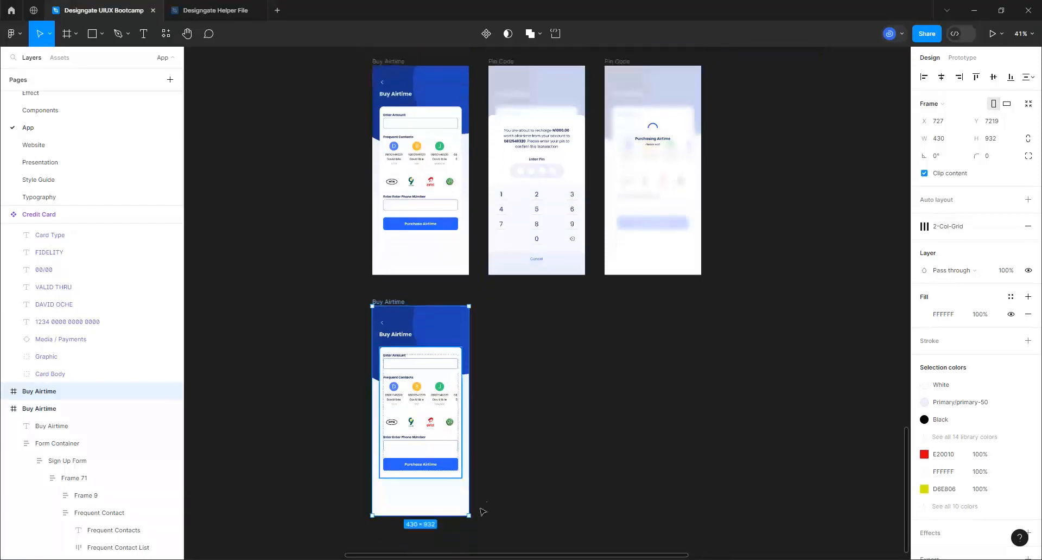
{"action": "scroll", "coordinate": [398, 465], "scroll_direction": "up", "scroll_amount": 5}
{"action": "scroll", "coordinate": [398, 465], "scroll_direction": "up", "scroll_amount": 2}
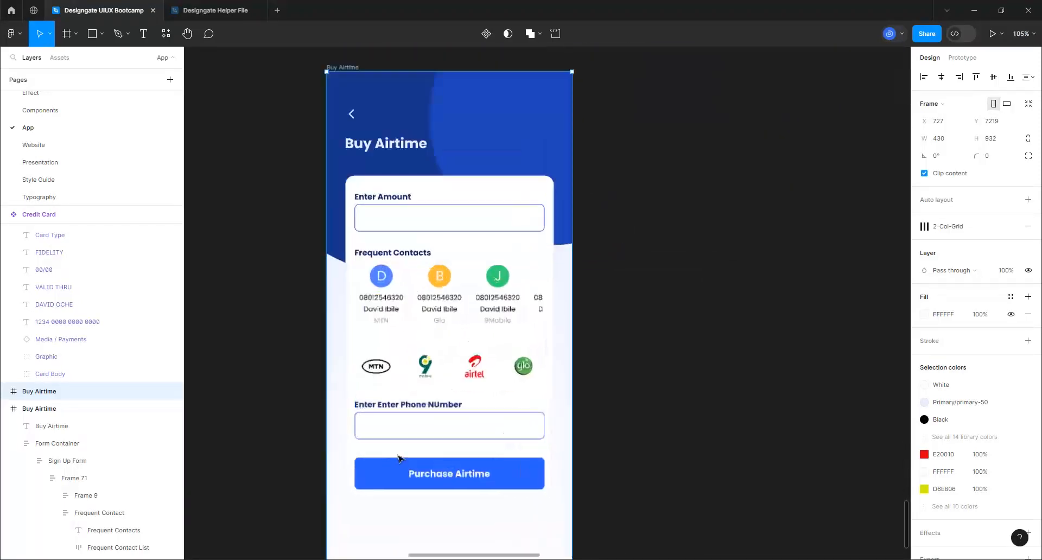
{"action": "left_click", "coordinate": [394, 149]}
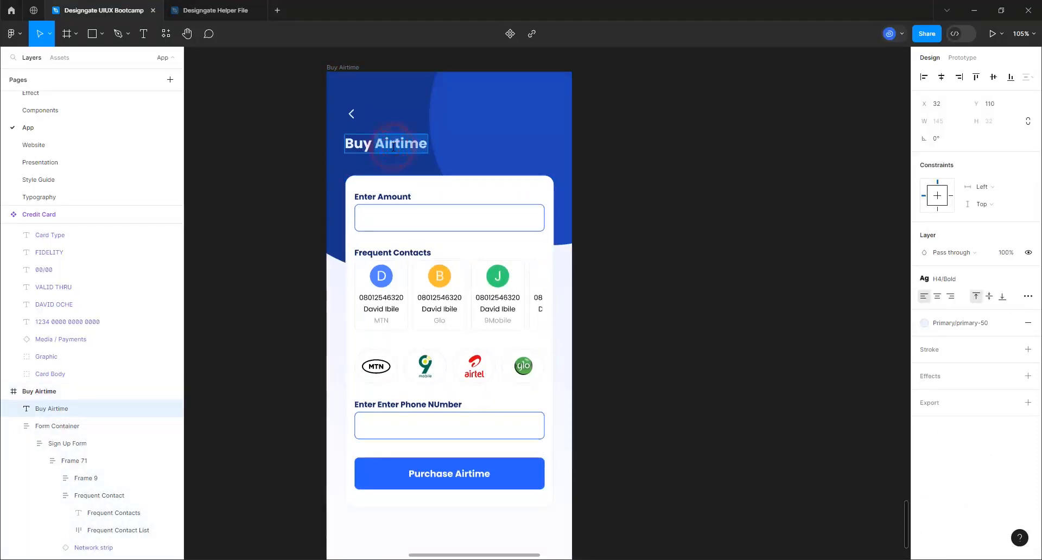
{"action": "type", "text": "Sen"}
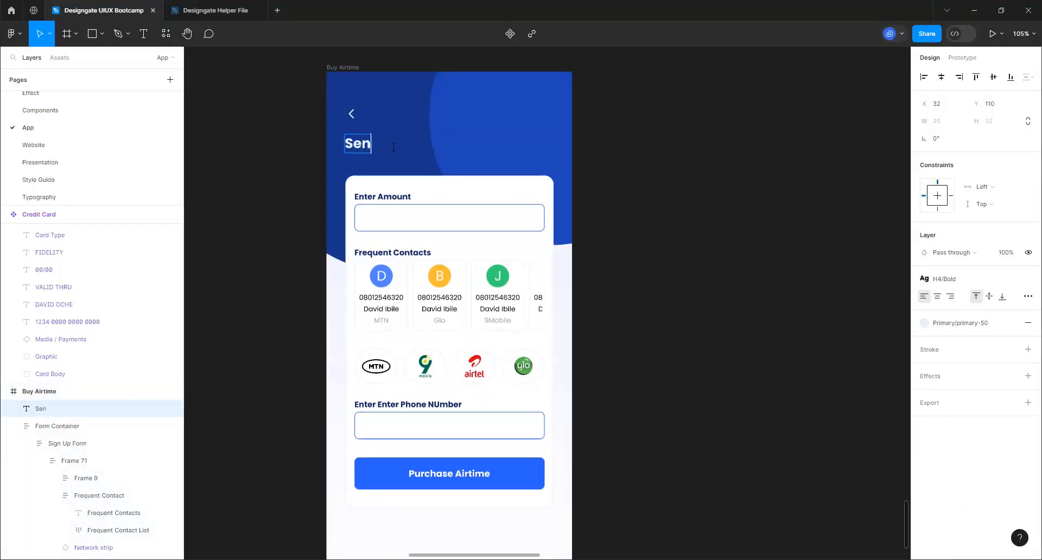
{"action": "type", "text": "d Money"}
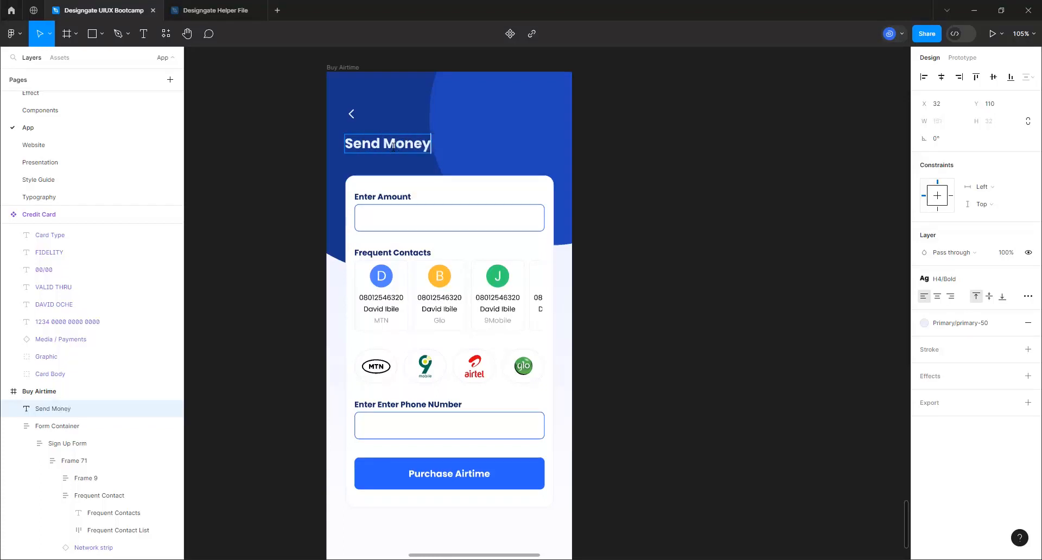
{"action": "left_click", "coordinate": [259, 282]}
{"action": "left_click", "coordinate": [460, 305]}
{"action": "left_click", "coordinate": [468, 304]}
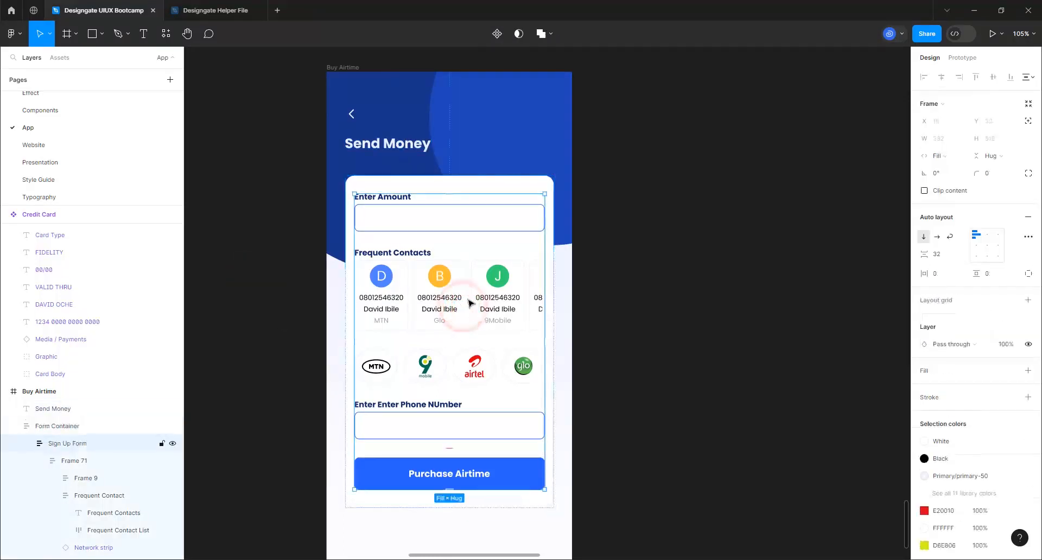
{"action": "left_click", "coordinate": [469, 302]}
{"action": "left_click", "coordinate": [469, 303]}
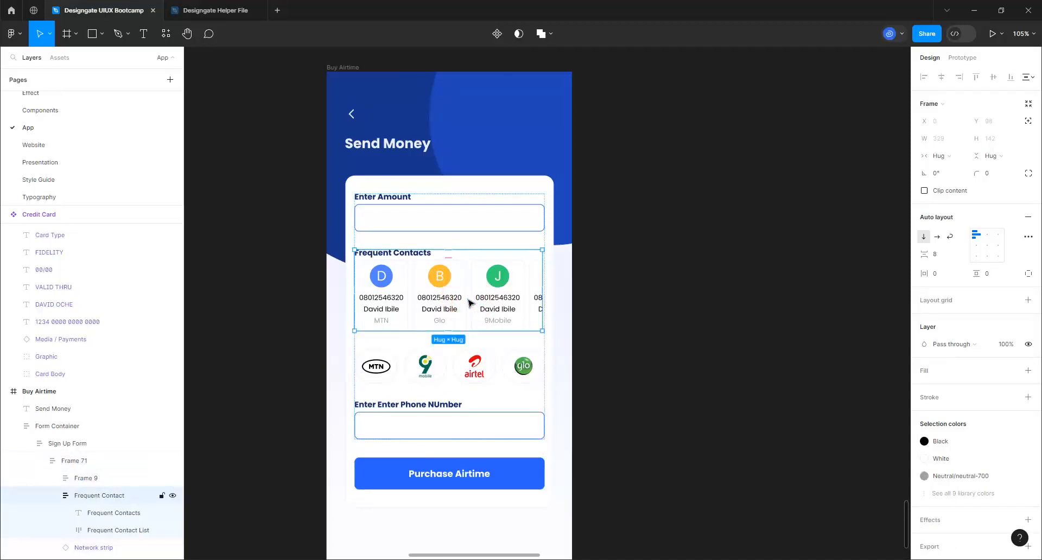
{"action": "key", "text": "Up"}
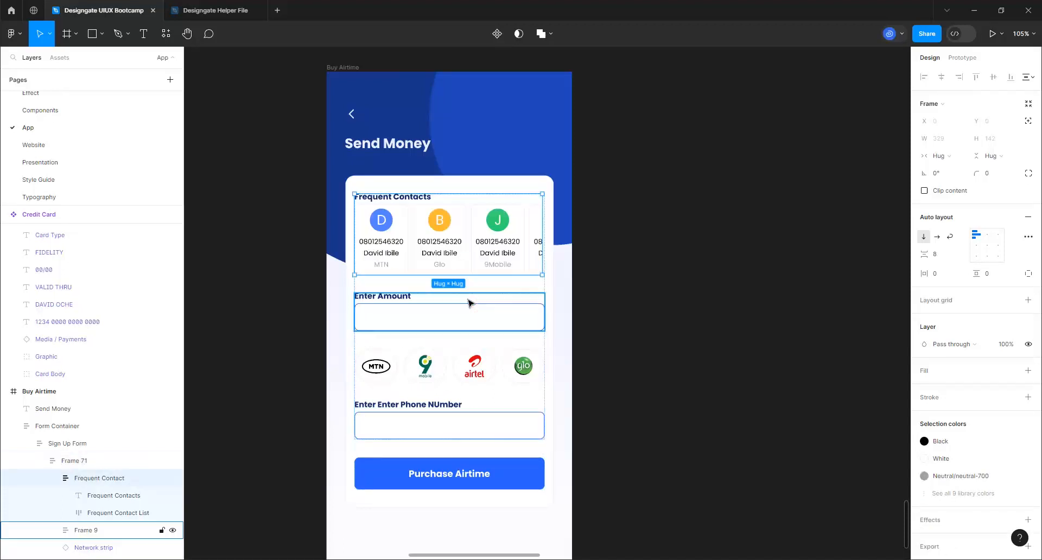
{"action": "left_click", "coordinate": [418, 202]}
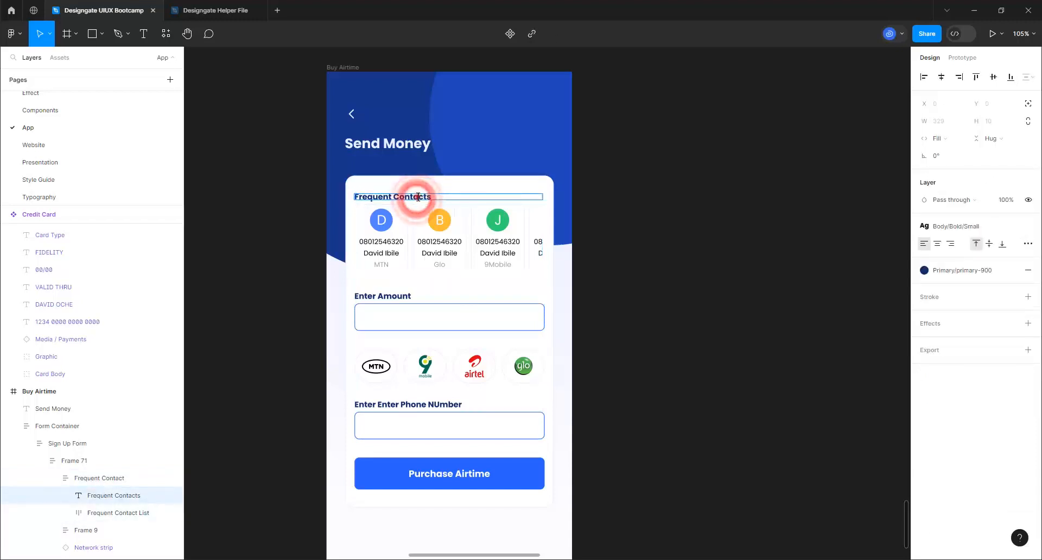
{"action": "left_click_drag", "start_coordinate": [394, 196], "coordinate": [453, 196]}
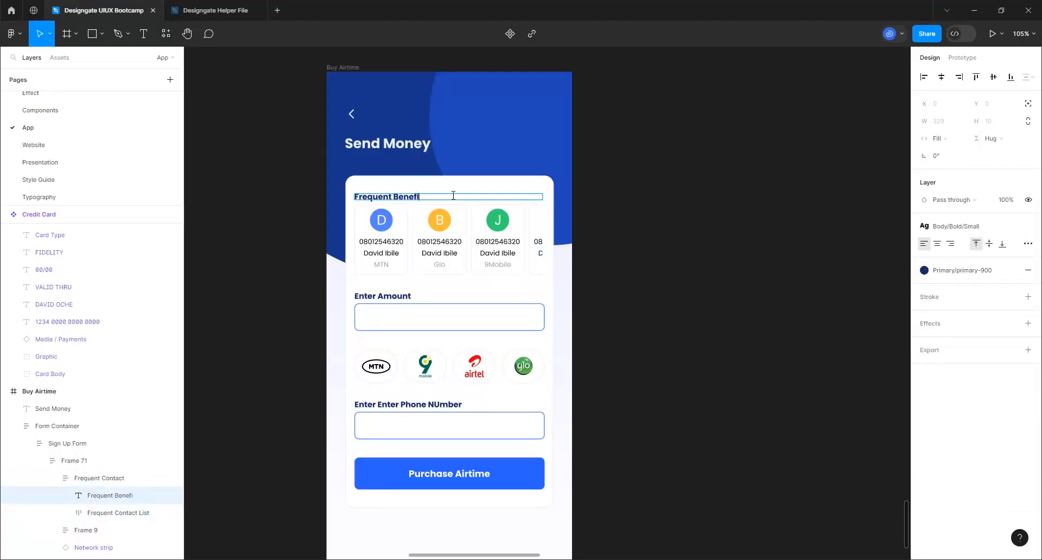
{"action": "left_click", "coordinate": [316, 198]}
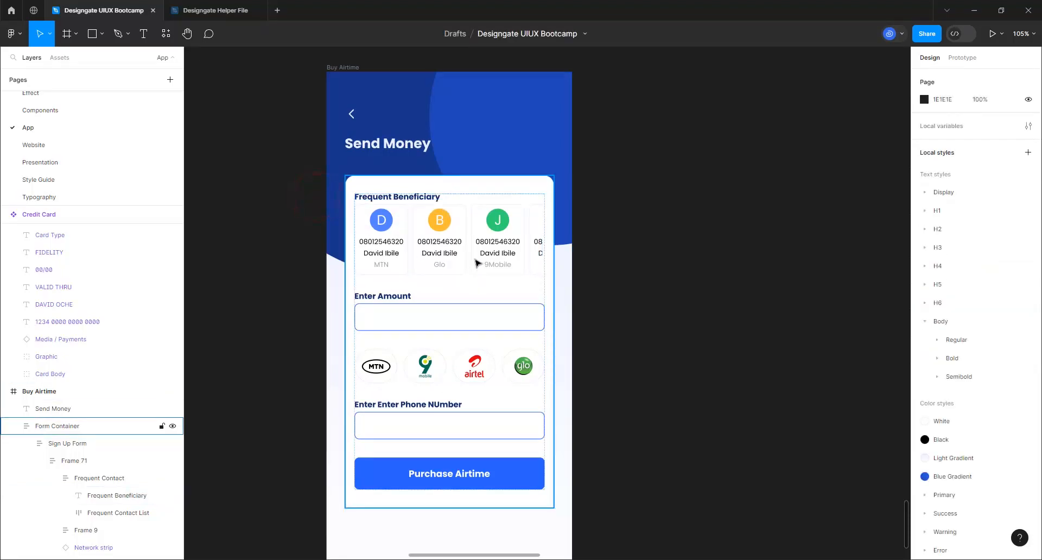
Retype the contact cards' MTN, Glo and 9Mobile labels as Access Bank, FCMB and GTB
{"action": "left_click", "coordinate": [383, 266]}
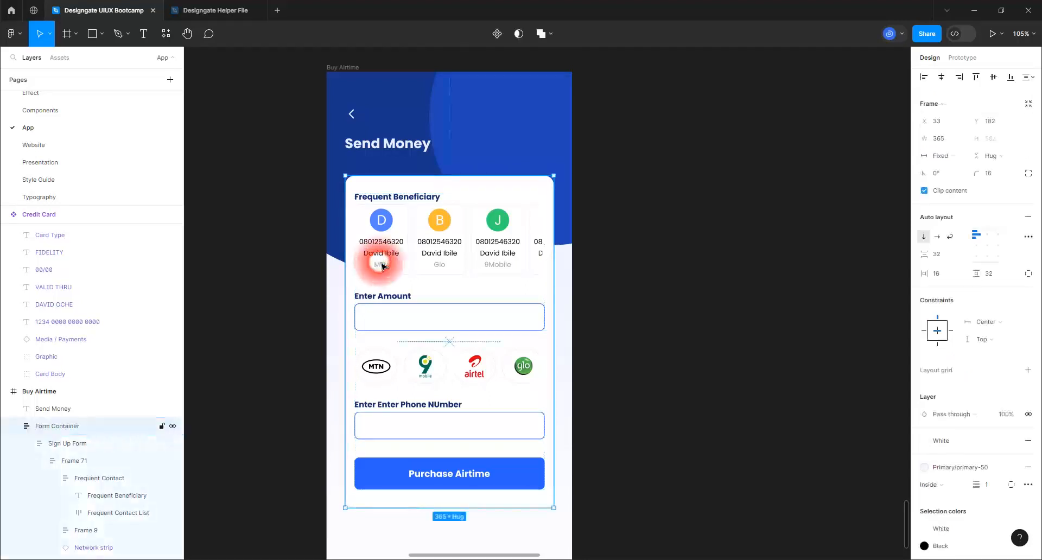
{"action": "double_click", "coordinate": [383, 266]}
{"action": "double_click", "coordinate": [383, 266]}
{"action": "double_click", "coordinate": [382, 266]}
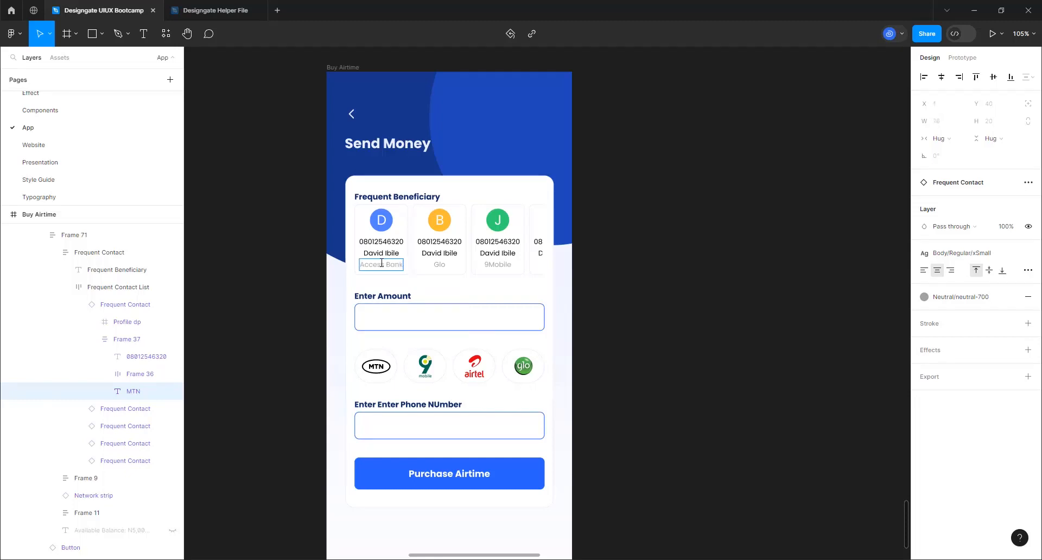
{"action": "left_click", "coordinate": [442, 266]}
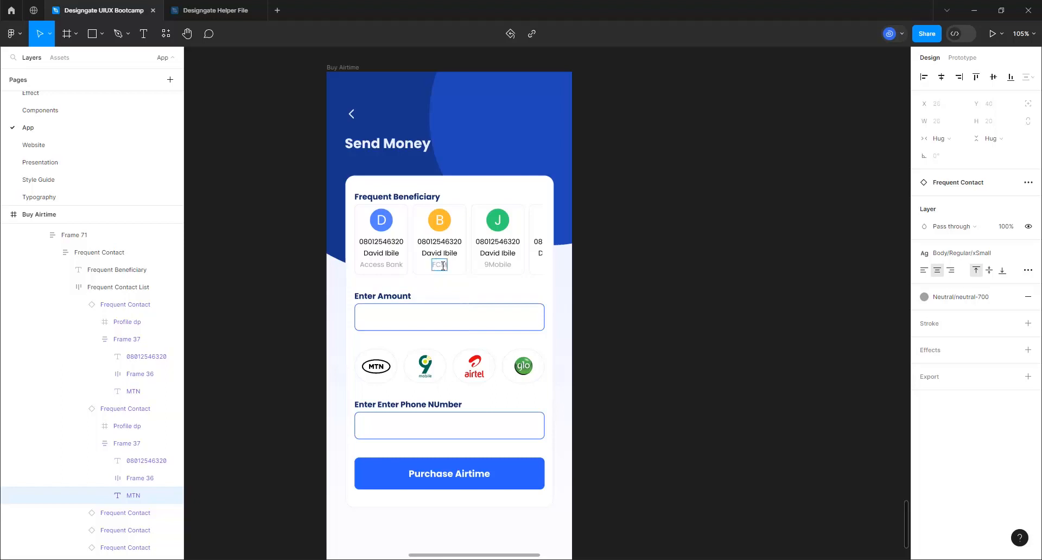
{"action": "double_click", "coordinate": [492, 263]}
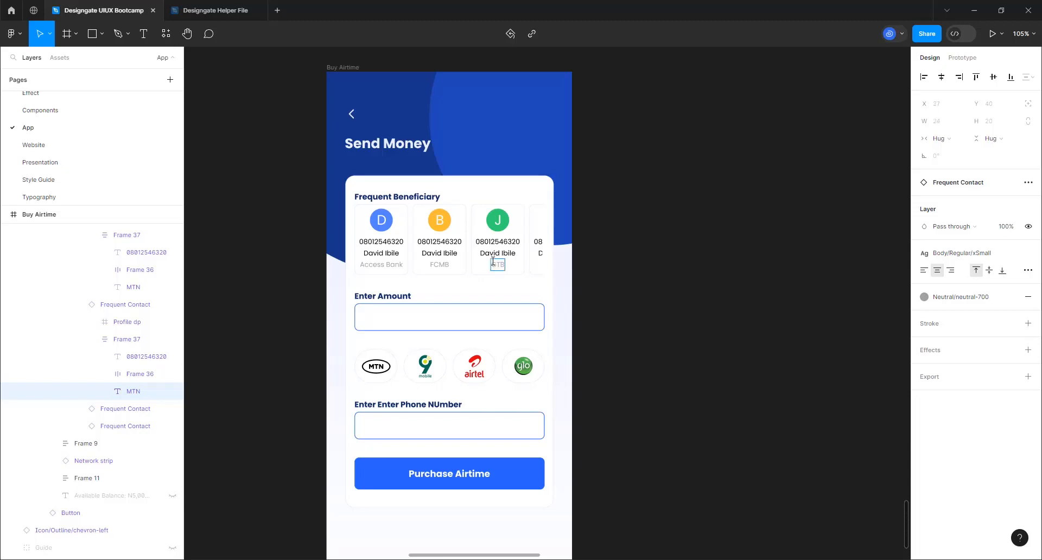
{"action": "left_click", "coordinate": [682, 260]}
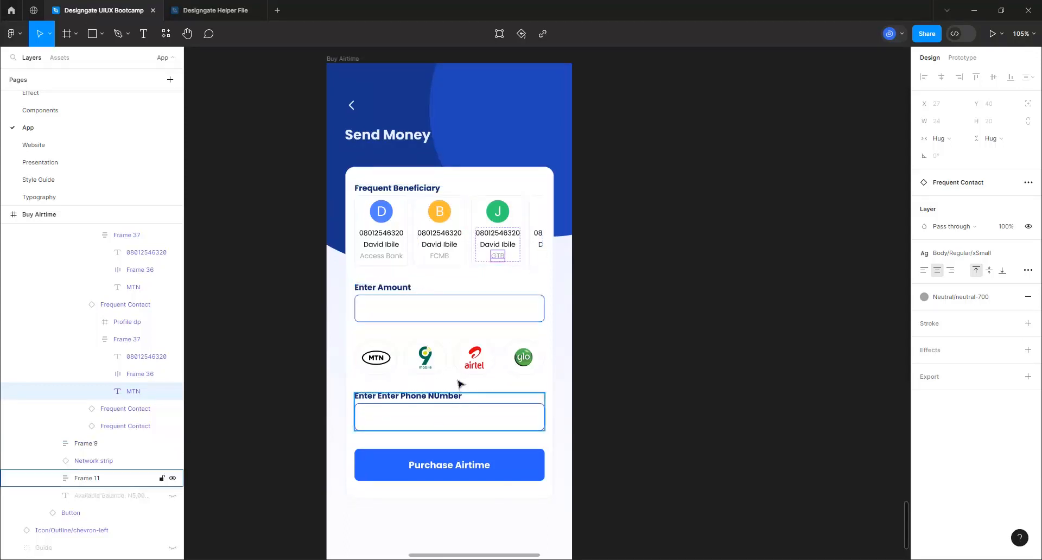
{"action": "scroll", "coordinate": [454, 373], "scroll_direction": "down", "scroll_amount": 1}
{"action": "left_click", "coordinate": [439, 372]}
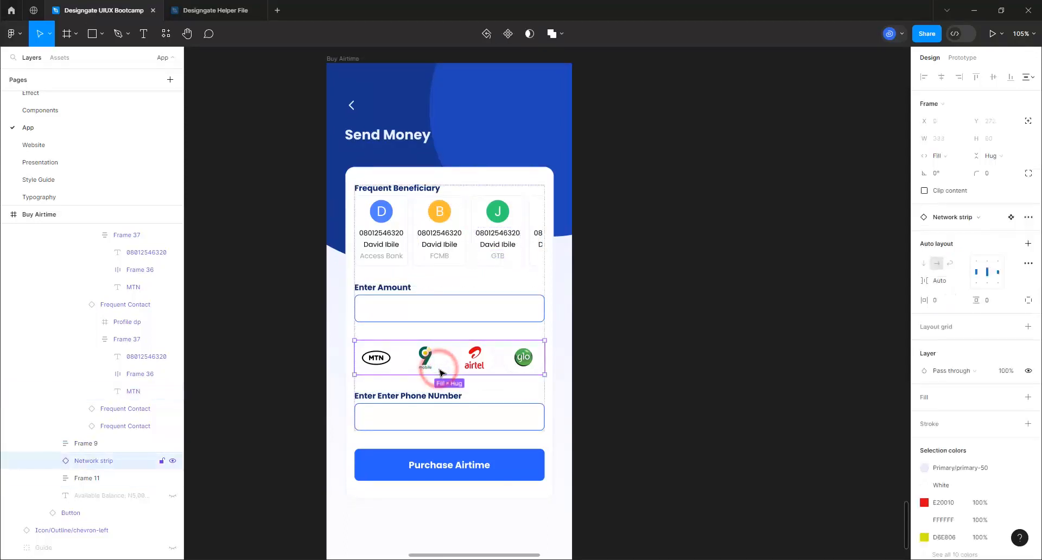
Delete the network logos strip and set the Enter Amount field's User Input text to N0.00
{"action": "key", "text": "Delete"}
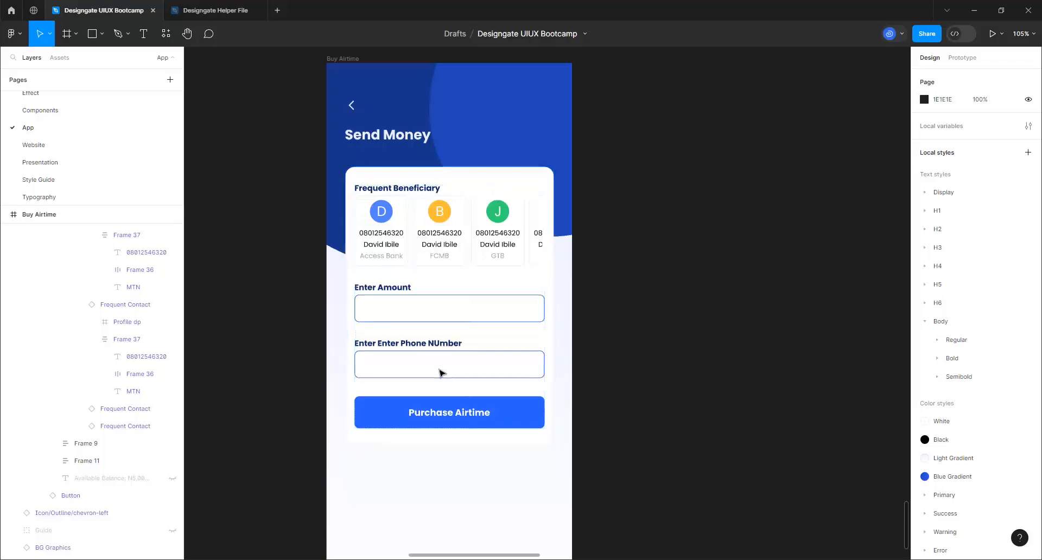
{"action": "left_click", "coordinate": [383, 305]}
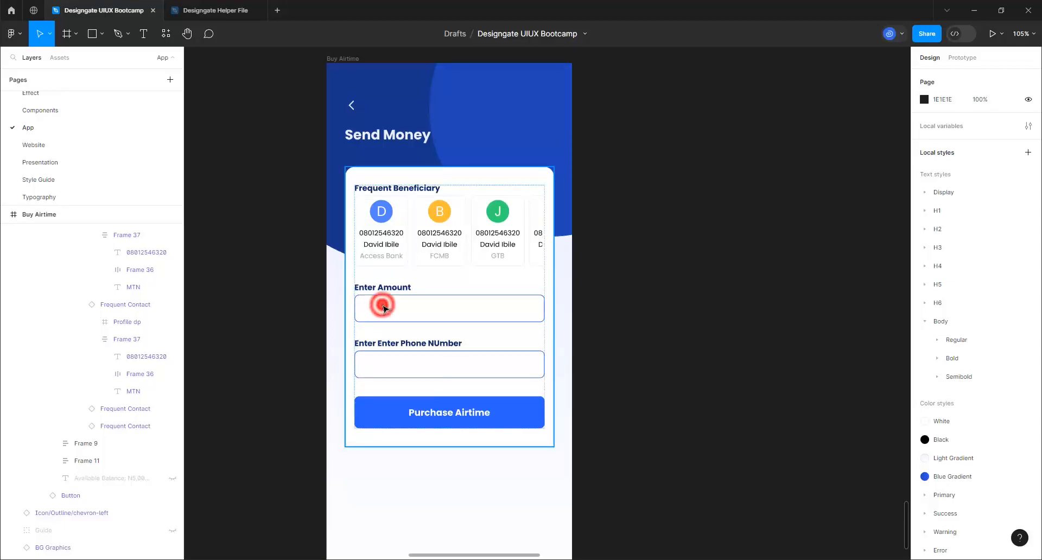
{"action": "left_click", "coordinate": [382, 305]}
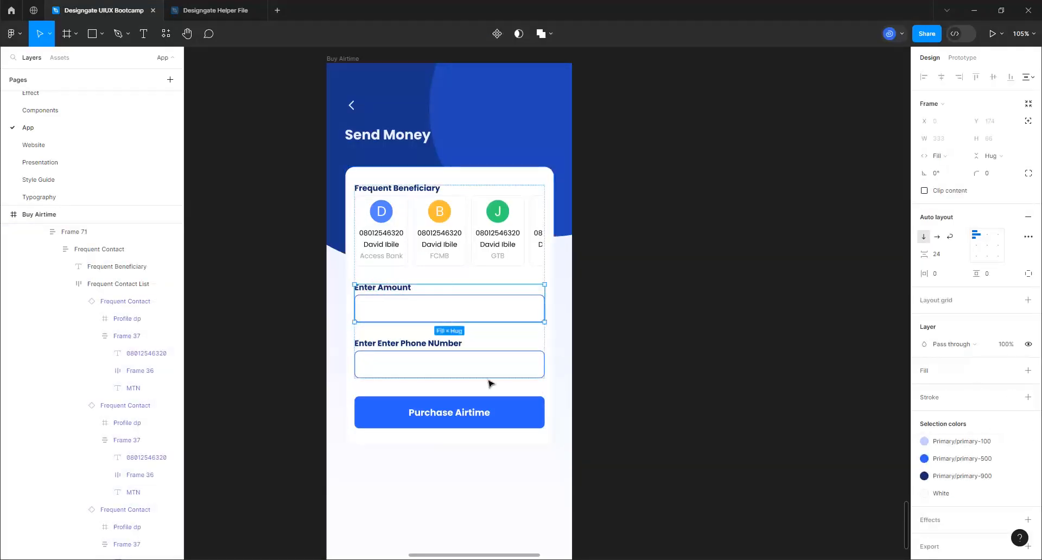
{"action": "left_click", "coordinate": [479, 308]}
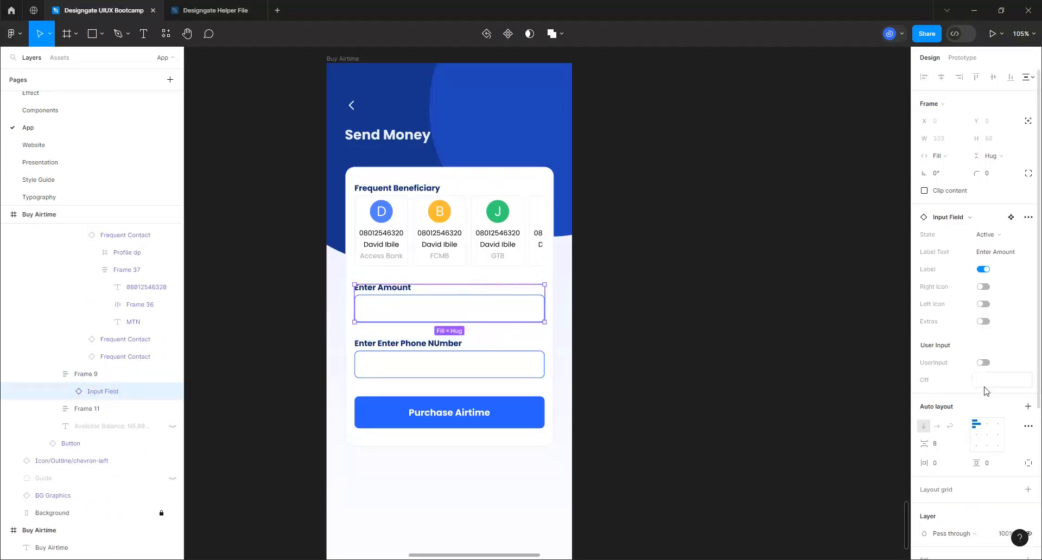
{"action": "left_click", "coordinate": [986, 382]}
{"action": "type", "text": "NO"}
{"action": "type", "text": ".00"}
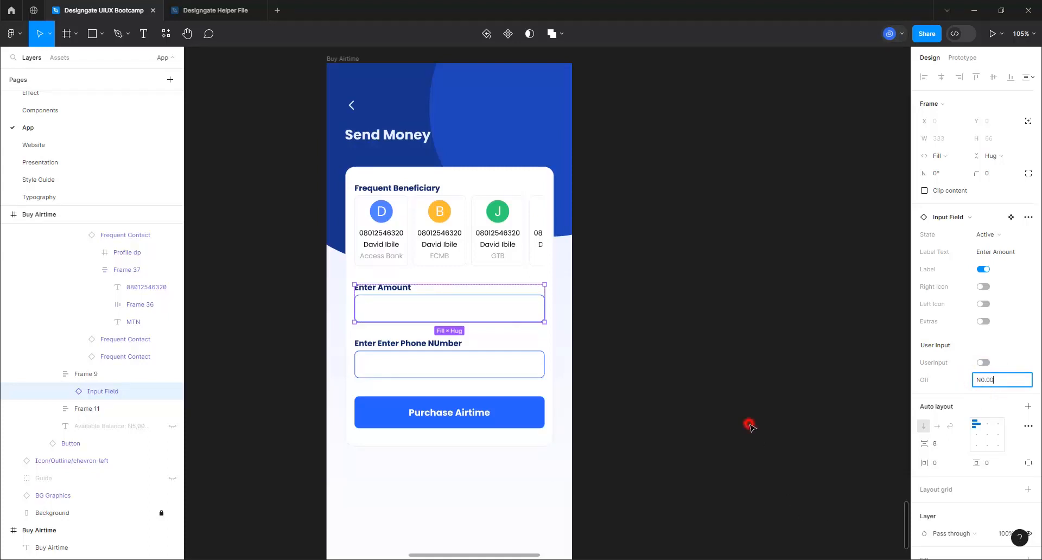
{"action": "left_click", "coordinate": [750, 424]}
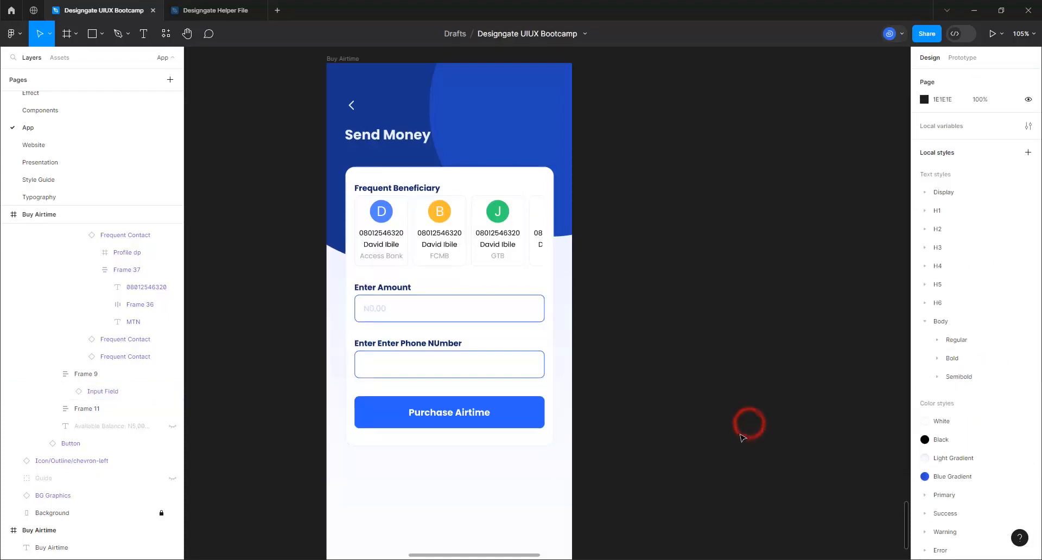
{"action": "left_click", "coordinate": [432, 346]}
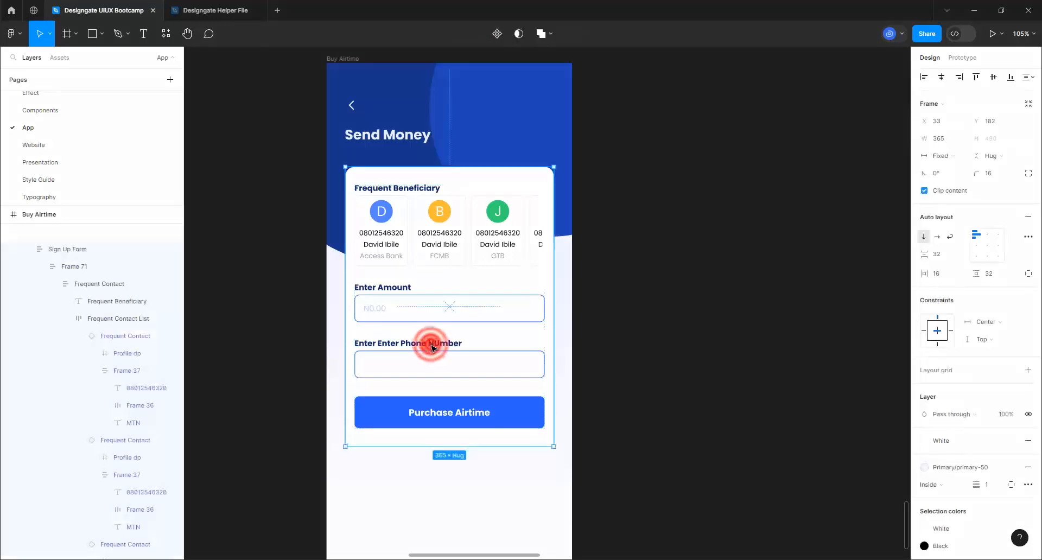
Relabel the phone number field 'Enter Beneficiary Account Number', correcting the Benificairy misspelling
{"action": "left_click", "coordinate": [431, 345]}
{"action": "left_click", "coordinate": [431, 344]}
{"action": "double_click", "coordinate": [431, 344]}
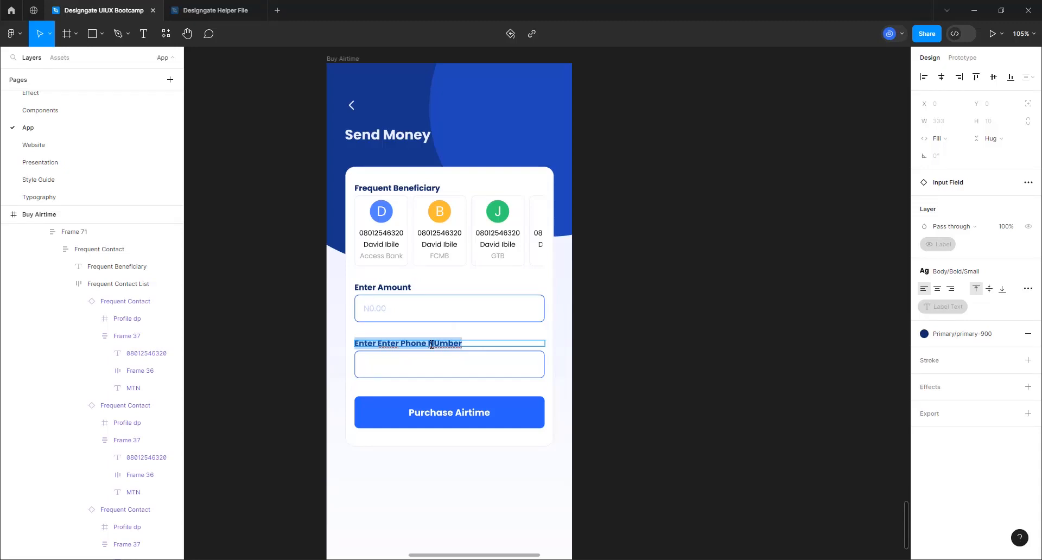
{"action": "type", "text": "Enter"}
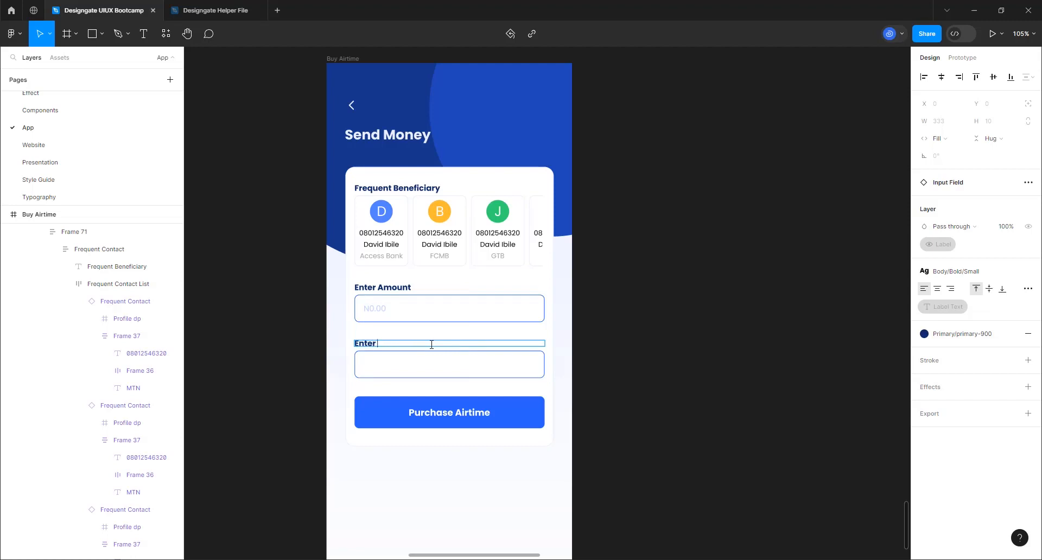
{"action": "type", "text": " Benificairy Account Number"}
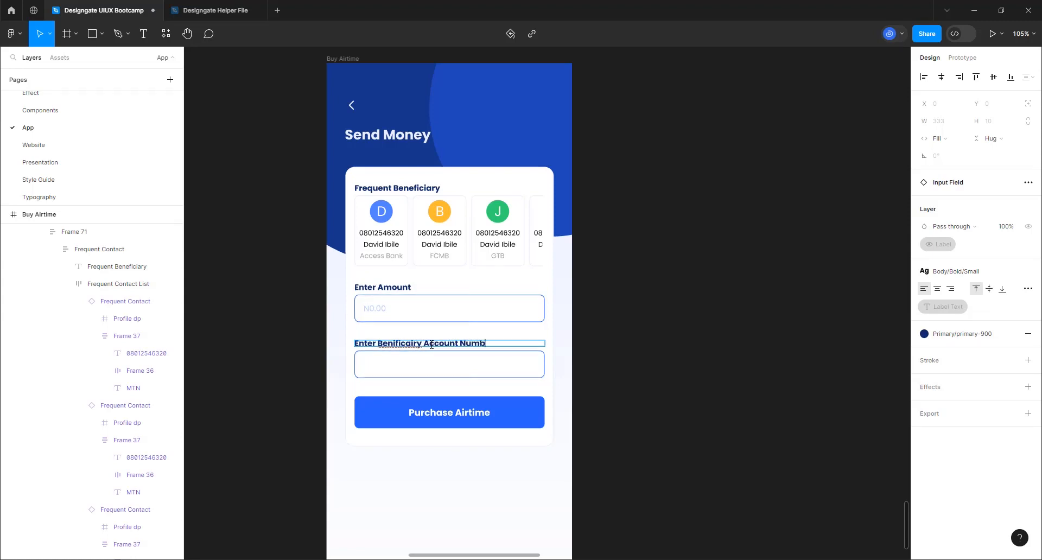
{"action": "right_click", "coordinate": [408, 345]}
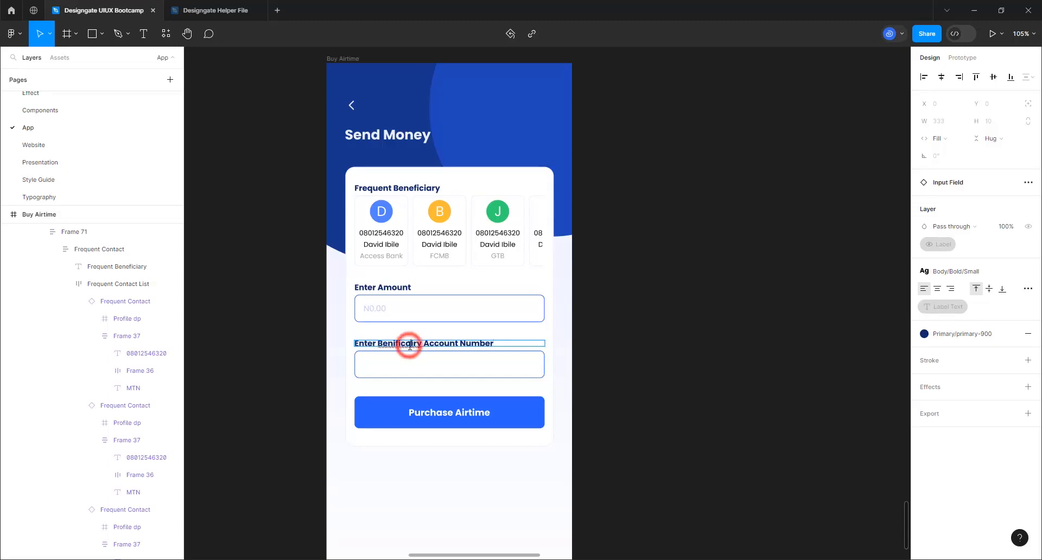
{"action": "left_click", "coordinate": [429, 353]}
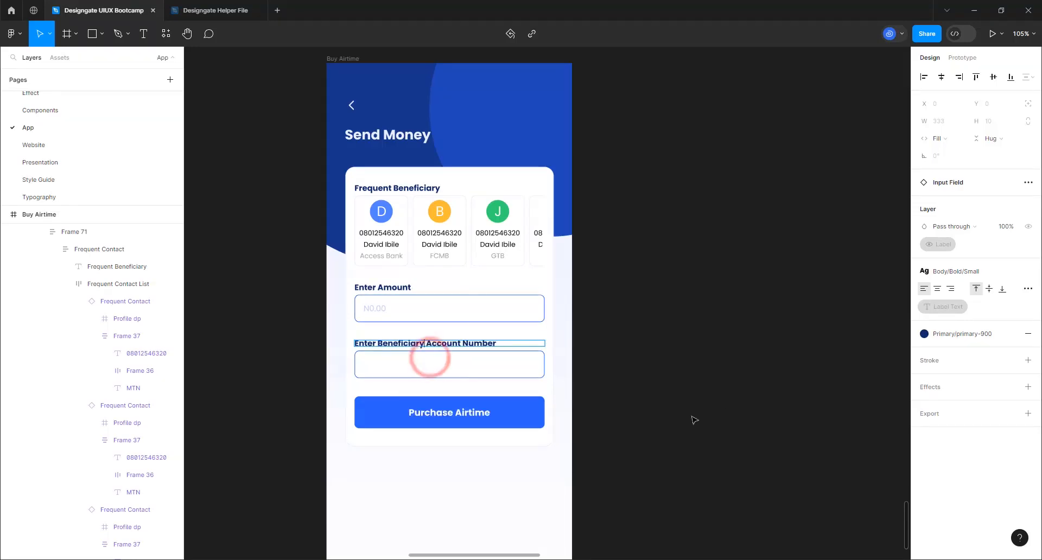
{"action": "left_click", "coordinate": [690, 383]}
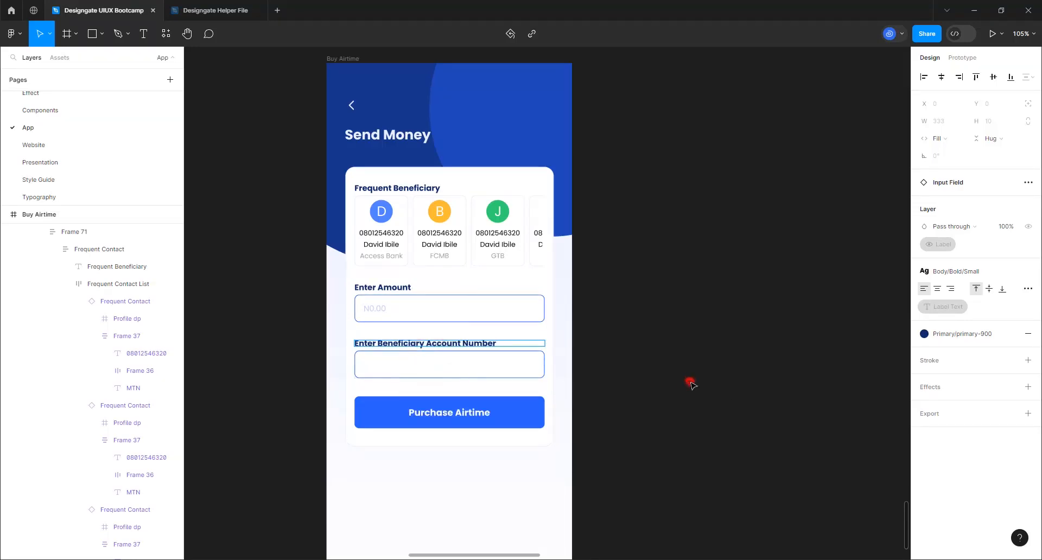
{"action": "left_click", "coordinate": [448, 405]}
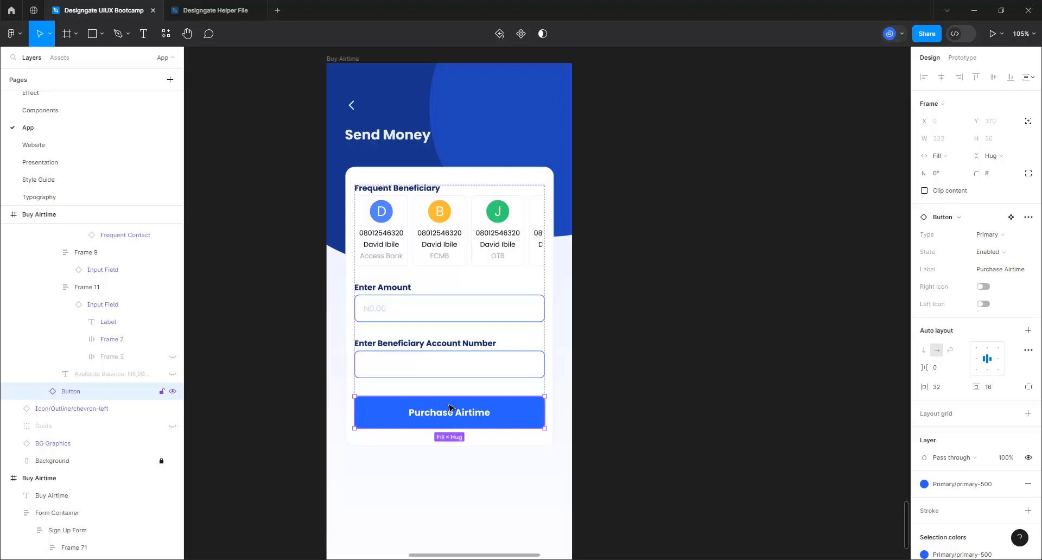
Delete the Purchase Airtime button and select the whole Buy Airtime screen frame
{"action": "key", "text": "Delete"}
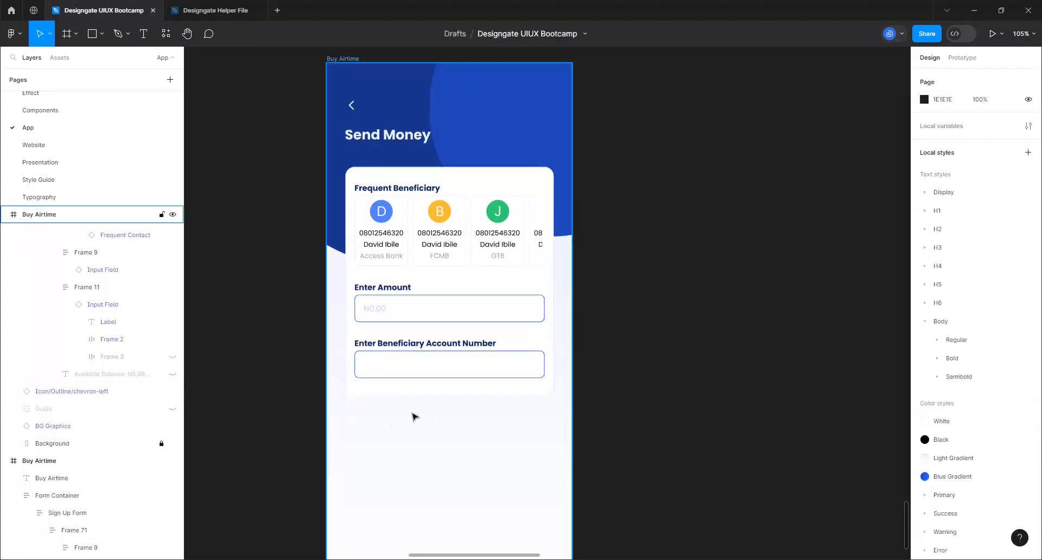
{"action": "scroll", "coordinate": [275, 421], "scroll_direction": "down", "scroll_amount": 3}
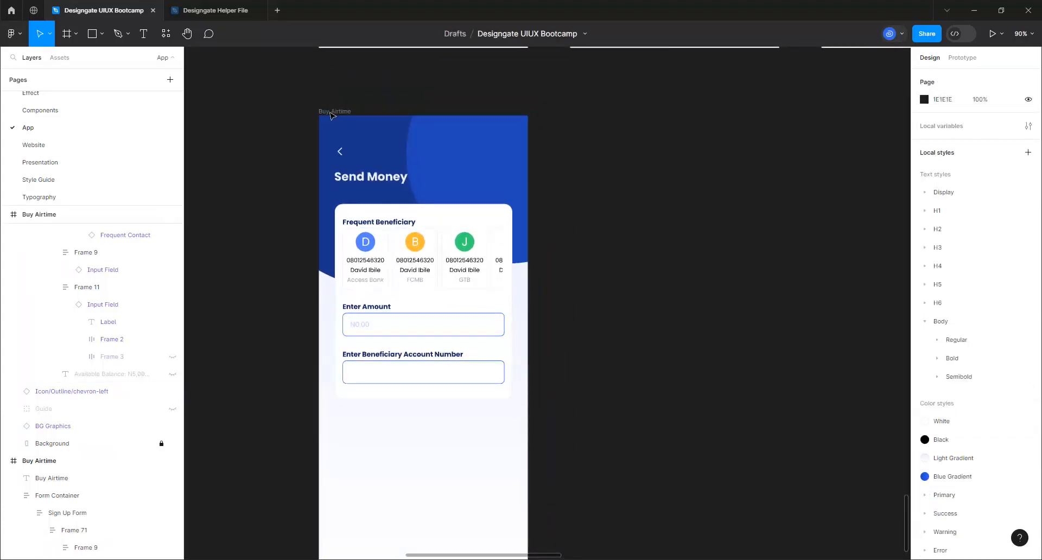
{"action": "left_click", "coordinate": [329, 111]}
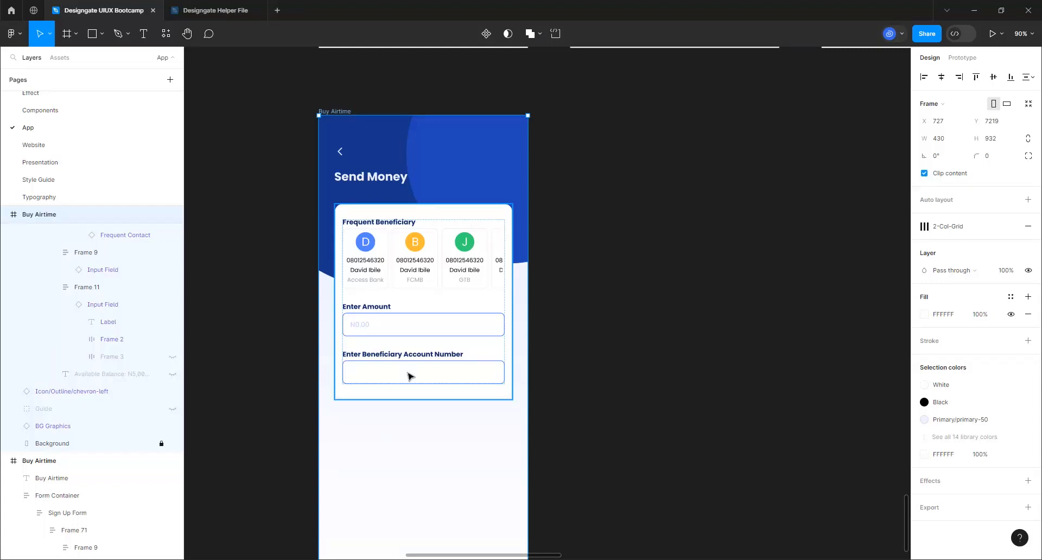
{"action": "scroll", "coordinate": [282, 317], "scroll_direction": "down", "scroll_amount": 3}
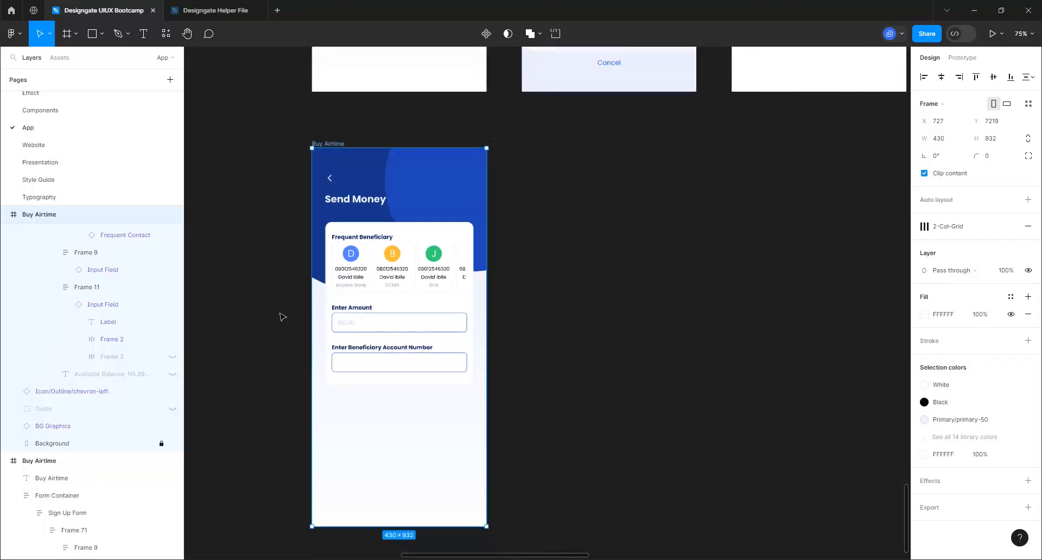
{"action": "scroll", "coordinate": [493, 502], "scroll_direction": "down", "scroll_amount": 1}
{"action": "scroll", "coordinate": [493, 502], "scroll_direction": "right", "scroll_amount": 1}
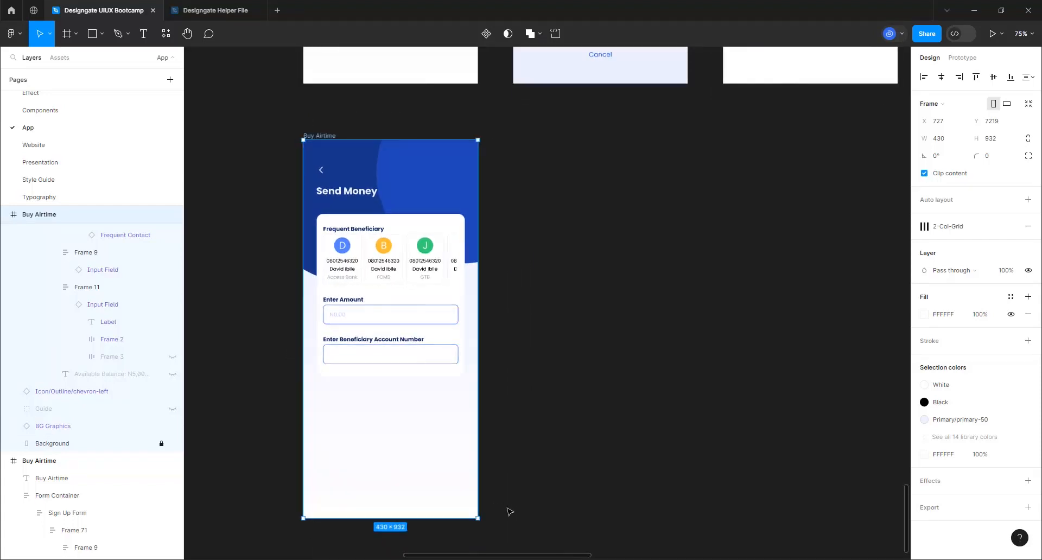
{"action": "scroll", "coordinate": [510, 512], "scroll_direction": "up", "scroll_amount": 1}
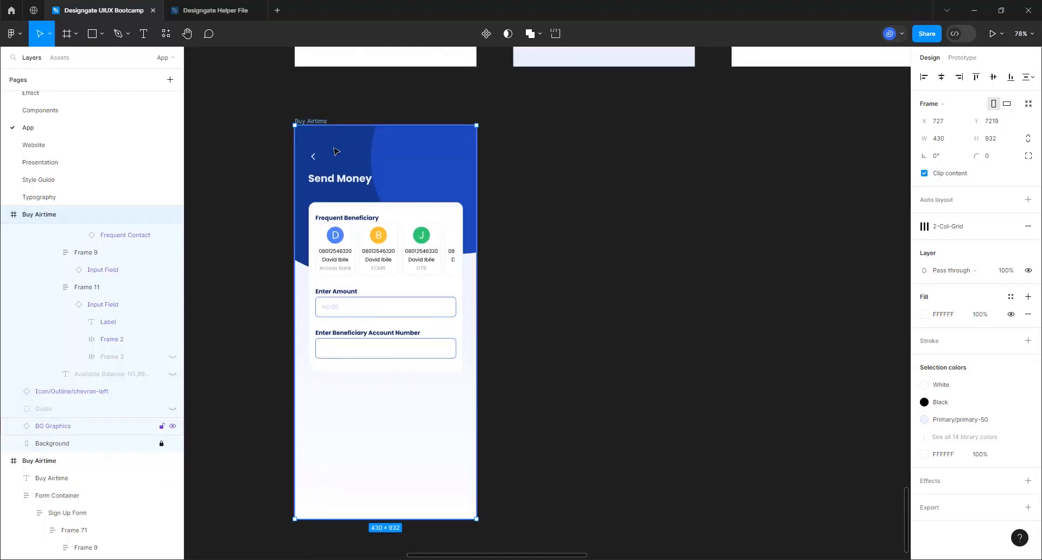
{"action": "left_click", "coordinate": [322, 122]}
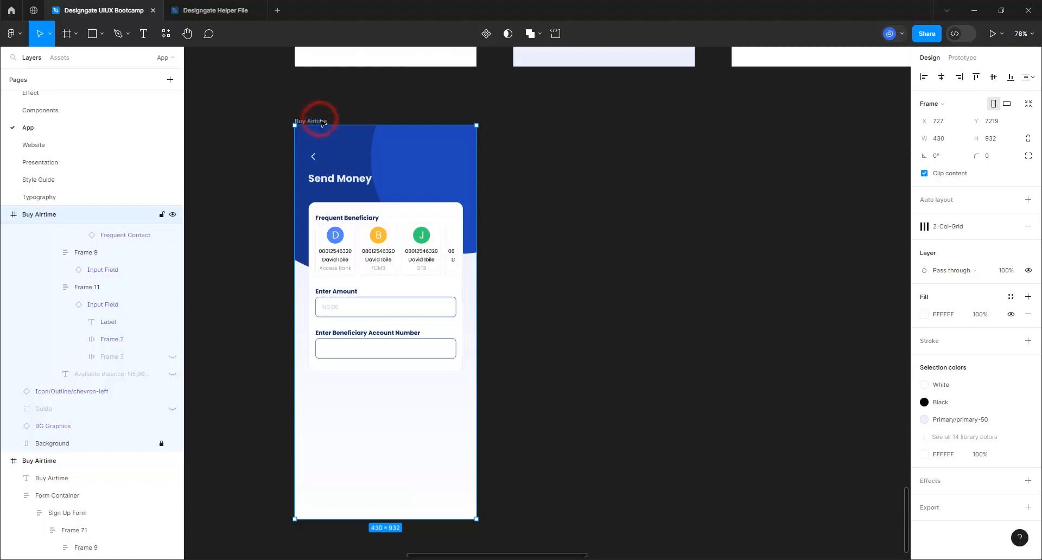
Duplicate the Buy Airtime frame with Ctrl+D and rename the copy 'Select Bank'
{"action": "key", "text": "ctrl+d"}
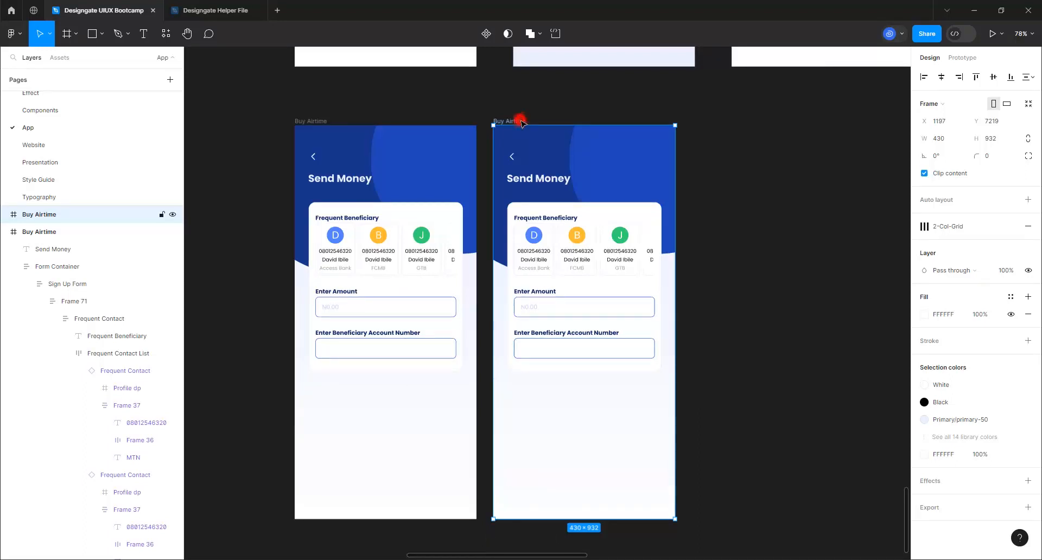
{"action": "double_click", "coordinate": [521, 122]}
{"action": "type", "text": "Select Bank"}
{"action": "key", "text": "Return"}
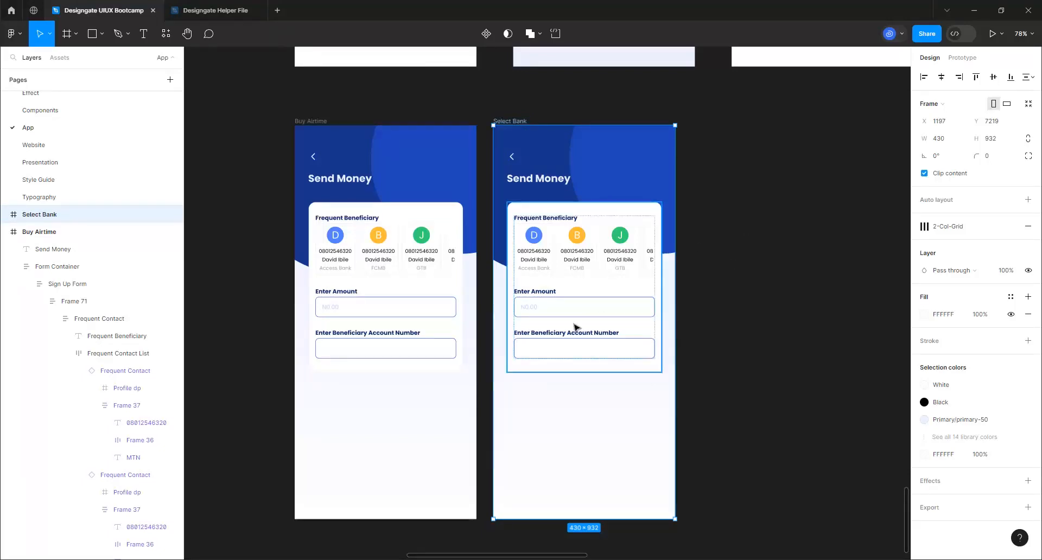
{"action": "scroll", "coordinate": [570, 329], "scroll_direction": "up", "scroll_amount": 3}
{"action": "left_click", "coordinate": [550, 314]}
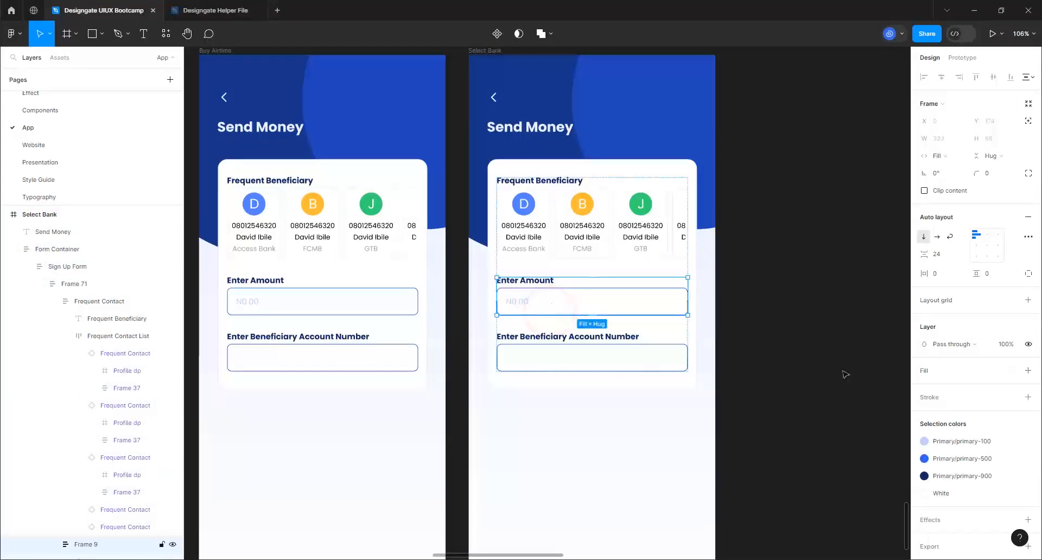
Turn on UserInput for the copy's Enter Amount field and enter N2,000.00
{"action": "left_click", "coordinate": [551, 312]}
{"action": "left_click", "coordinate": [553, 300]}
{"action": "left_click", "coordinate": [554, 300]}
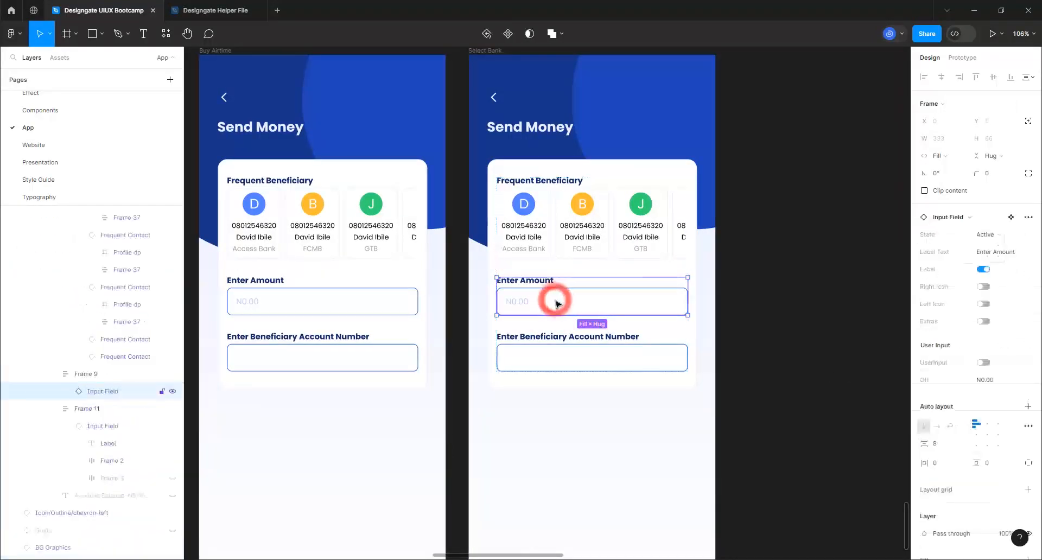
{"action": "left_click", "coordinate": [983, 362]}
{"action": "left_click", "coordinate": [983, 380]}
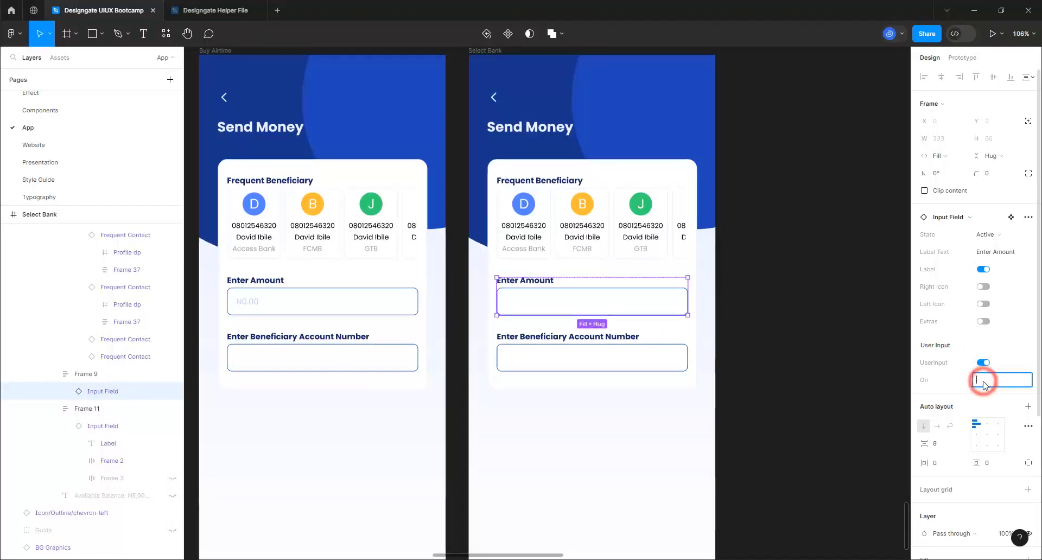
{"action": "type", "text": "N2,000.00"}
Turn on UserInput for the beneficiary account field and enter a sample account number
{"action": "left_click", "coordinate": [571, 358]}
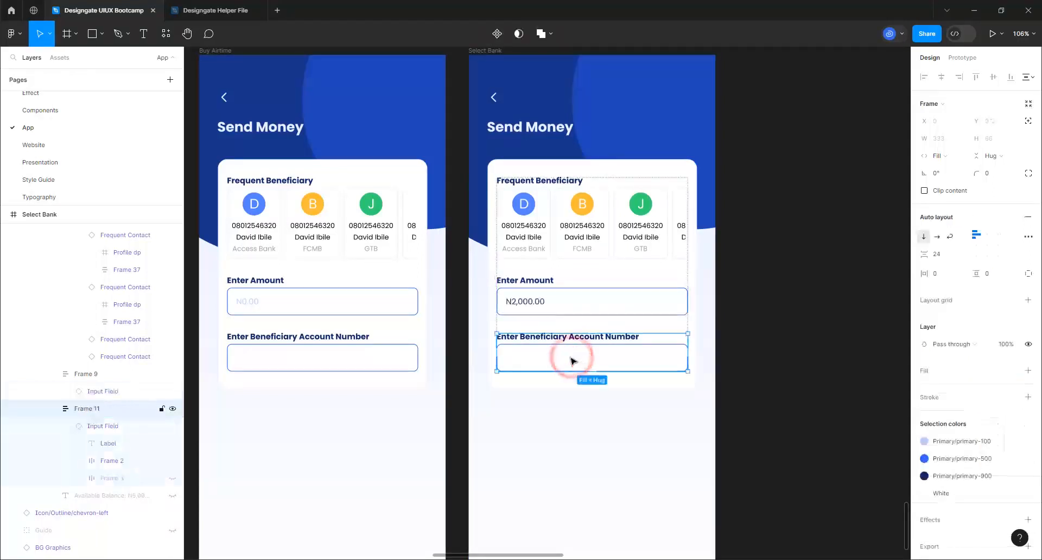
{"action": "left_click", "coordinate": [571, 358]}
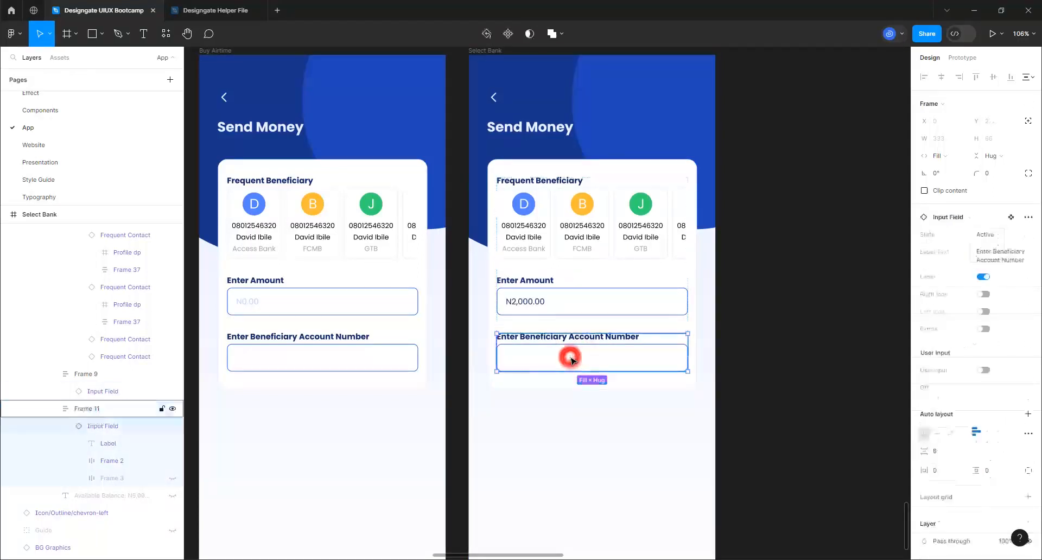
{"action": "left_click", "coordinate": [984, 371]}
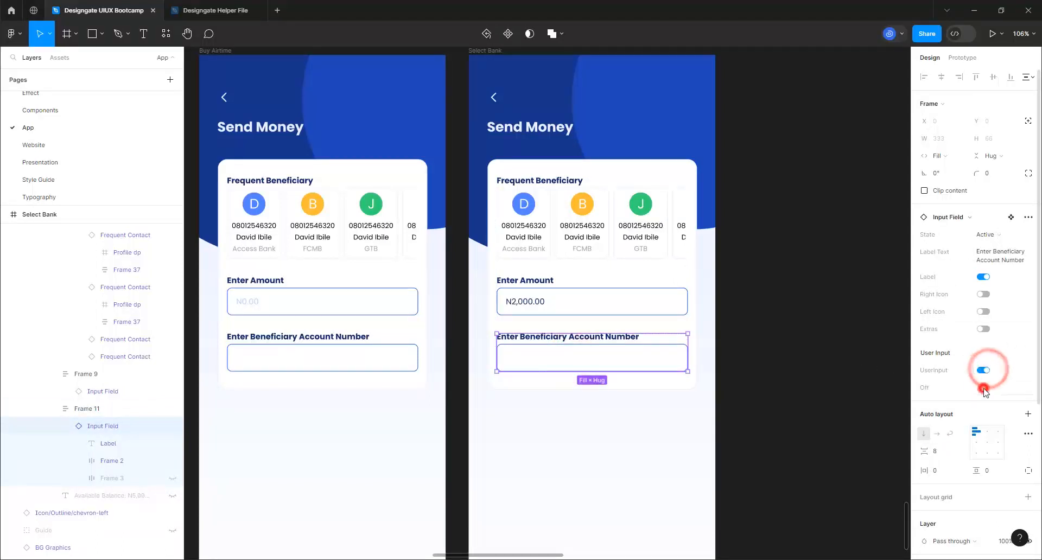
{"action": "left_click", "coordinate": [985, 388]}
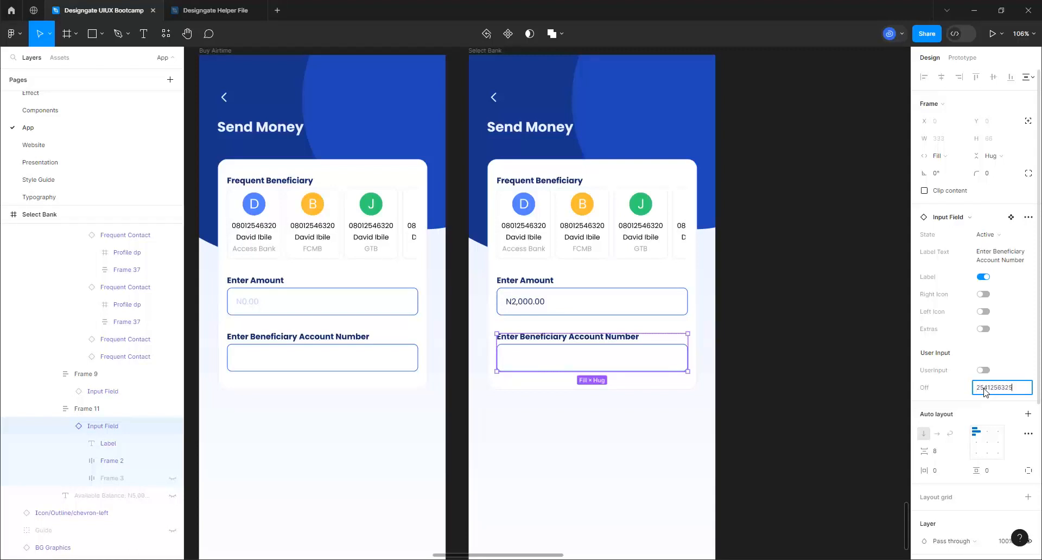
{"action": "key", "text": "Return"}
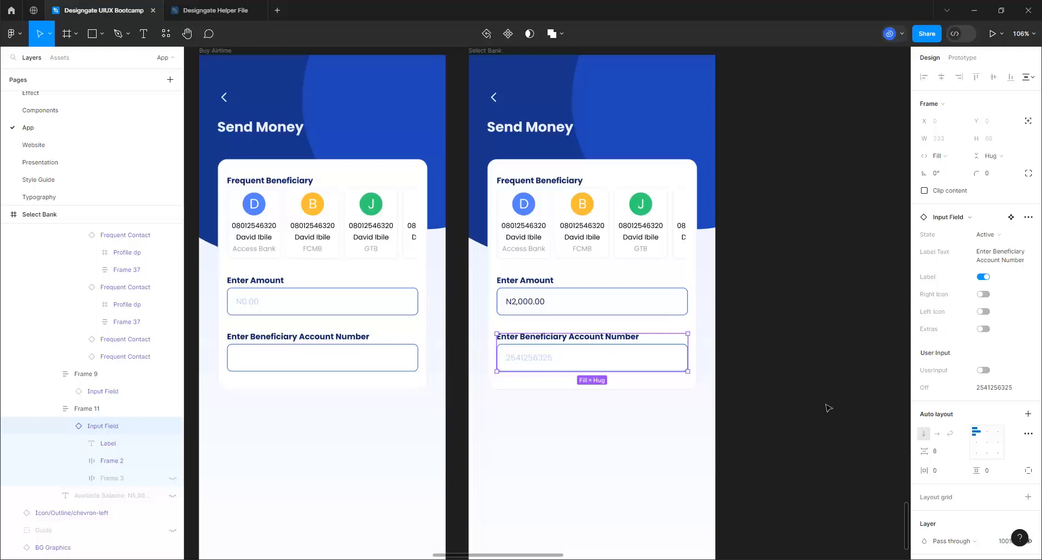
{"action": "left_click", "coordinate": [984, 370]}
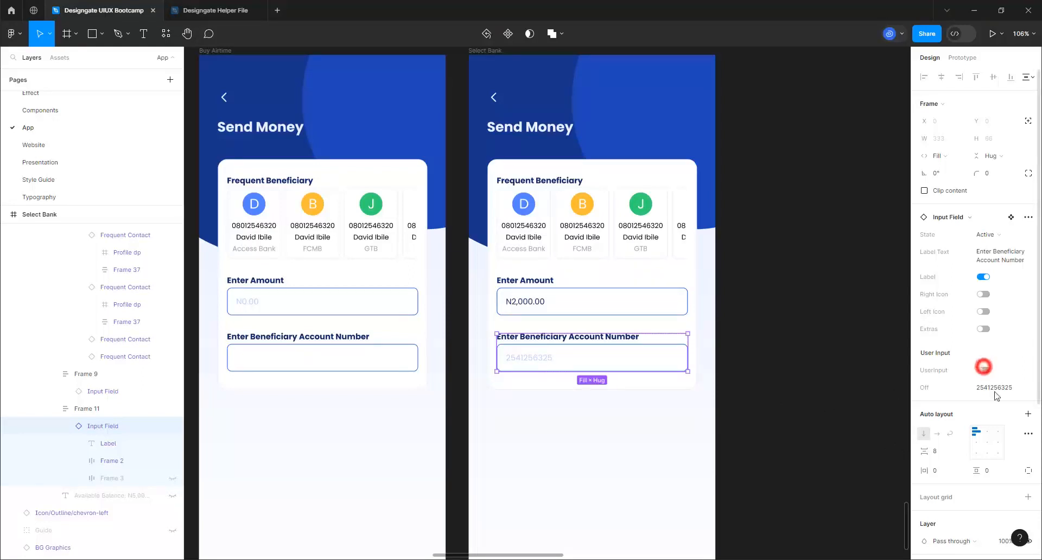
{"action": "left_click", "coordinate": [996, 388]}
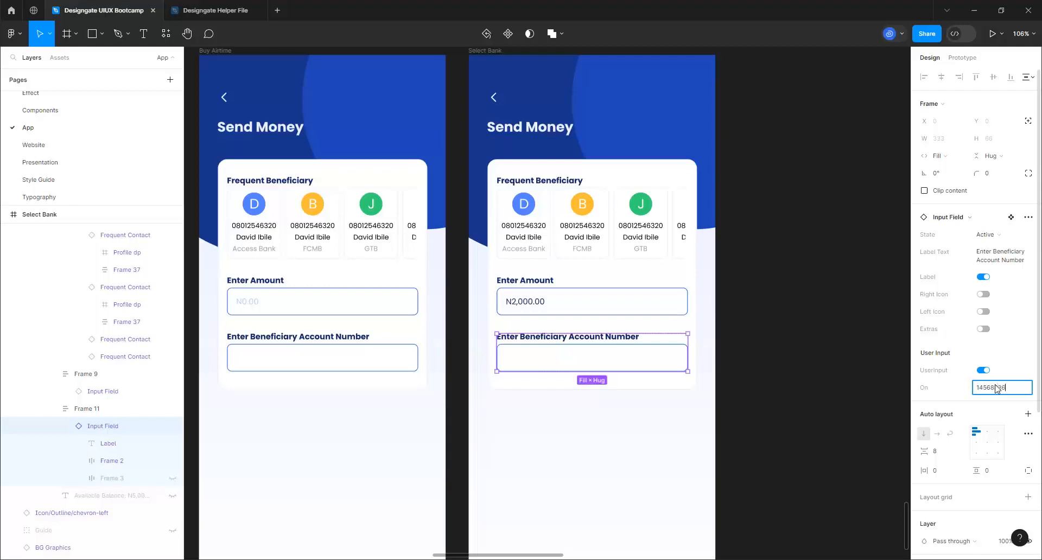
{"action": "key", "text": "Return"}
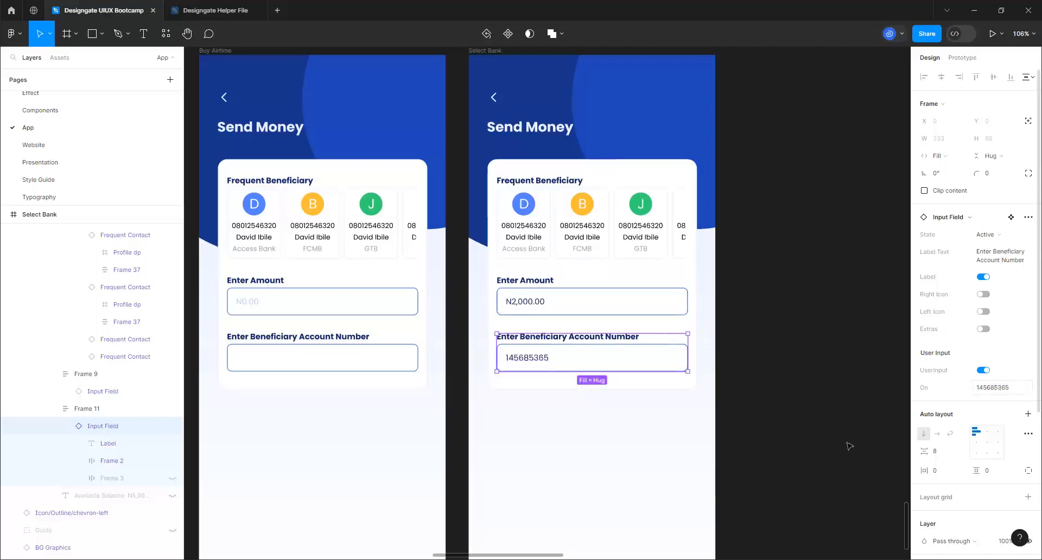
{"action": "left_click", "coordinate": [772, 384]}
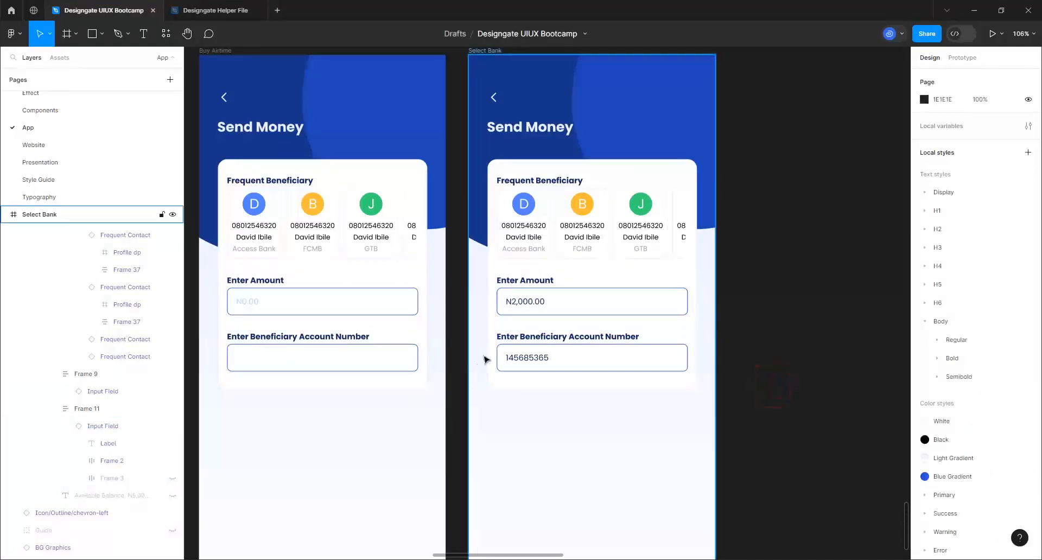
Duplicate the Menu Popup frame and drag the copy beside the Select Bank screen
{"action": "scroll", "coordinate": [485, 359], "scroll_direction": "down", "scroll_amount": 5}
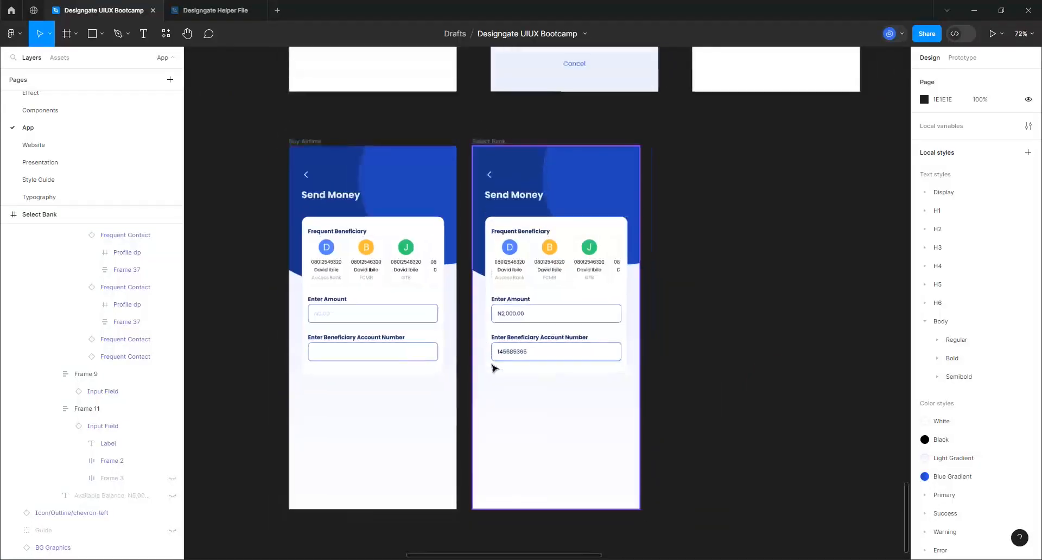
{"action": "scroll", "coordinate": [474, 299], "scroll_direction": "down", "scroll_amount": 1}
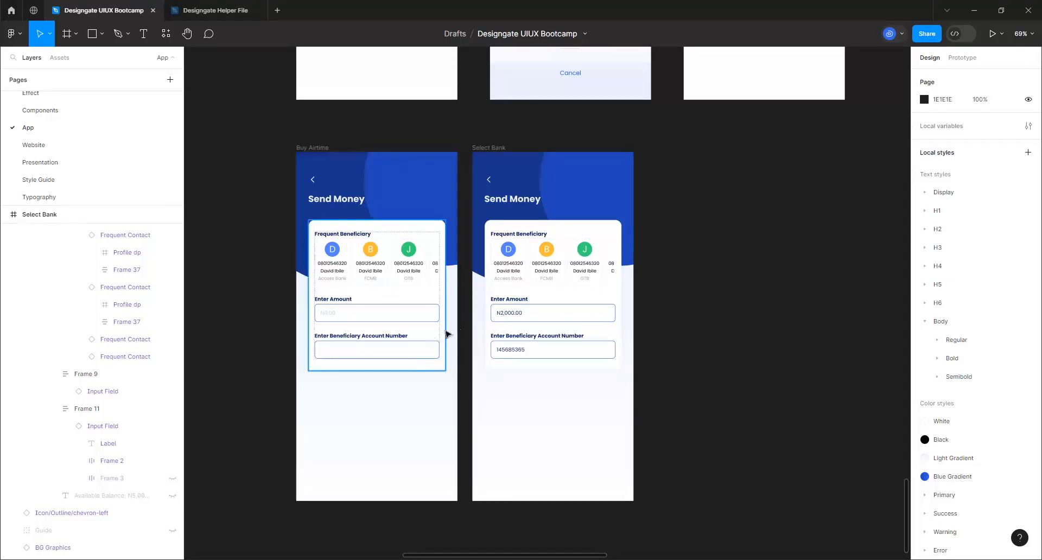
{"action": "scroll", "coordinate": [622, 361], "scroll_direction": "down", "scroll_amount": 4}
{"action": "scroll", "coordinate": [623, 361], "scroll_direction": "down", "scroll_amount": 10}
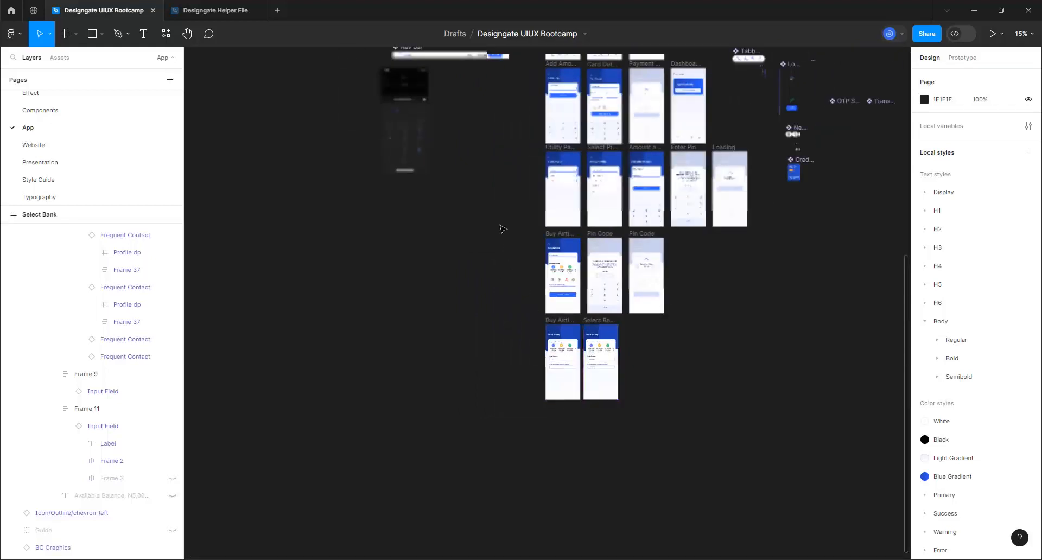
{"action": "scroll", "coordinate": [512, 170], "scroll_direction": "up", "scroll_amount": 3}
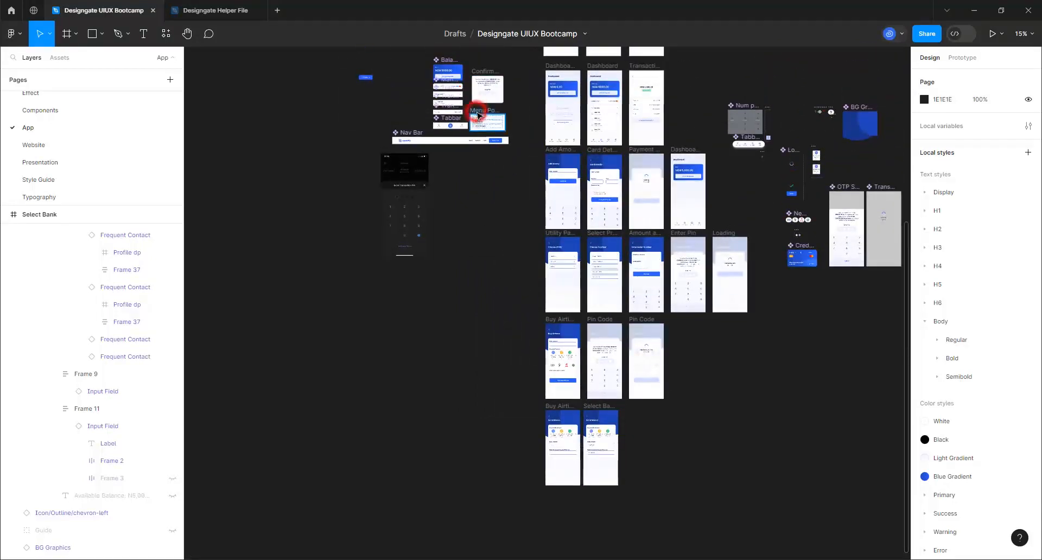
{"action": "left_click", "coordinate": [477, 115]}
{"action": "key", "text": "ctrl+d"}
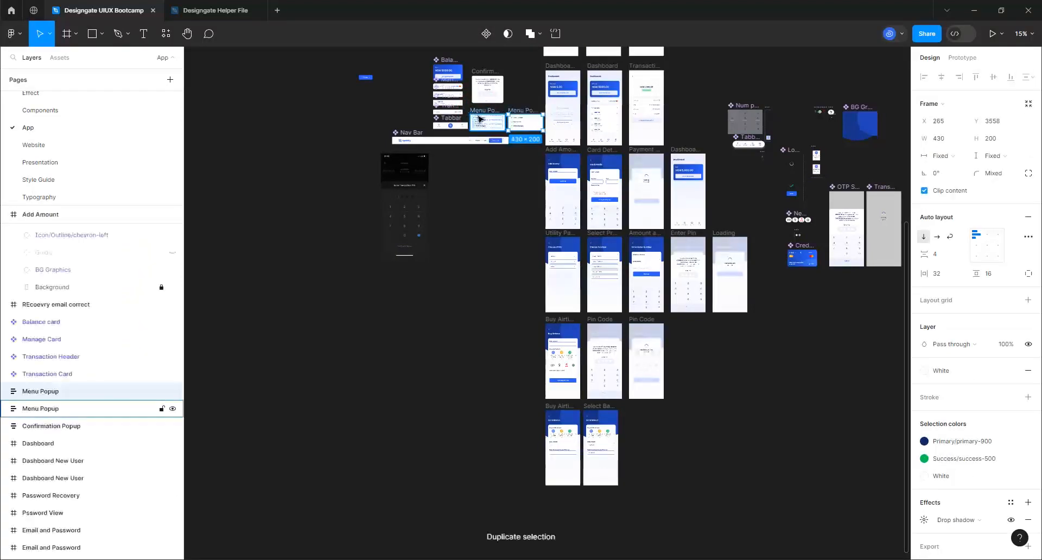
{"action": "left_click_drag", "start_coordinate": [530, 130], "coordinate": [630, 455]}
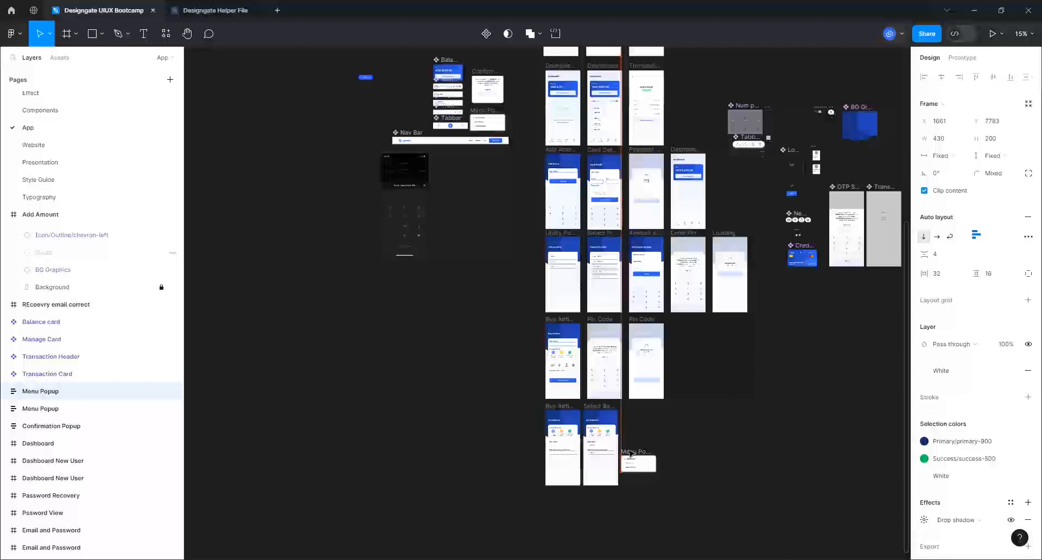
{"action": "scroll", "coordinate": [643, 505], "scroll_direction": "up", "scroll_amount": 5}
{"action": "scroll", "coordinate": [610, 449], "scroll_direction": "up", "scroll_amount": 6}
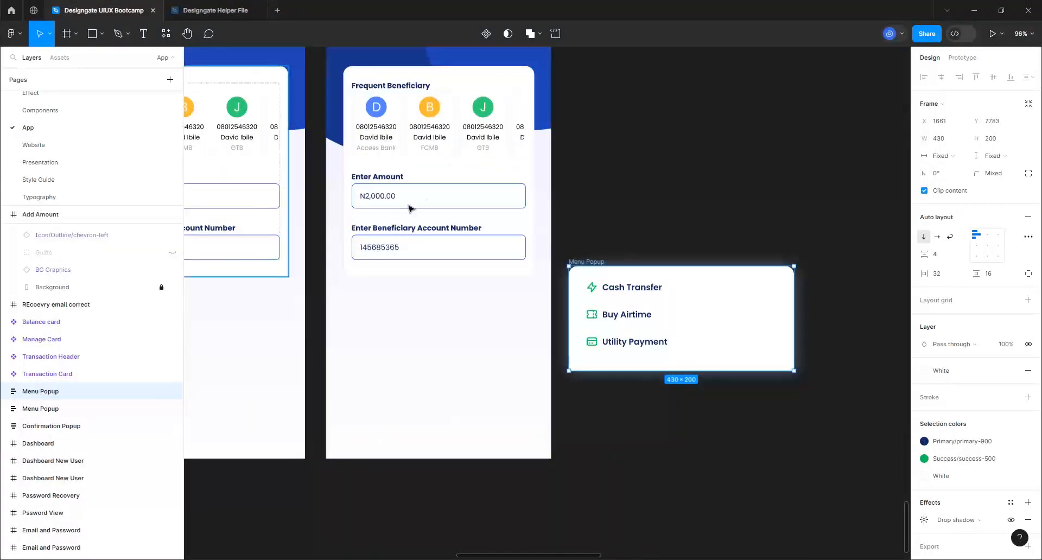
{"action": "mouse_move", "coordinate": [225, 14]}
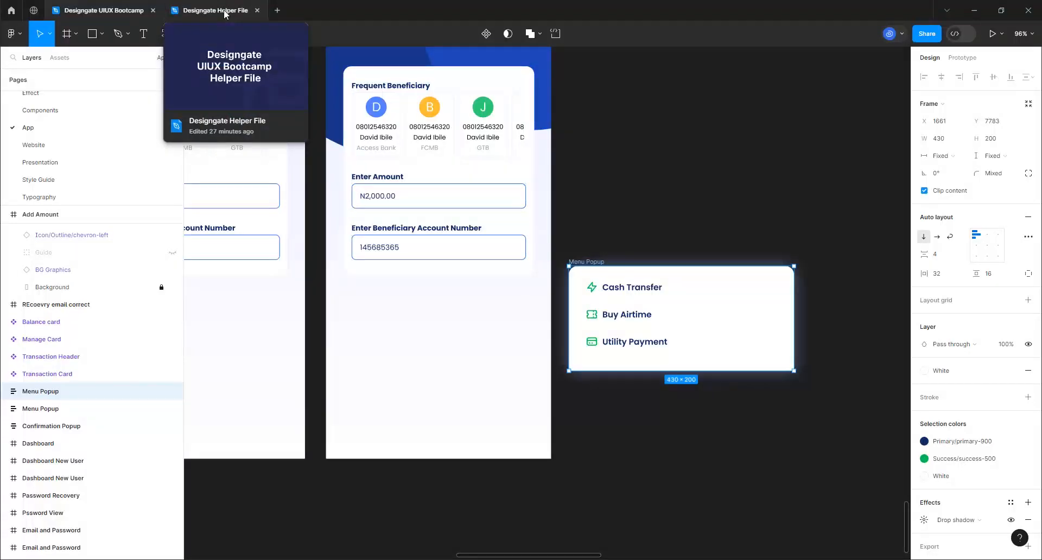
{"action": "left_click", "coordinate": [224, 13]}
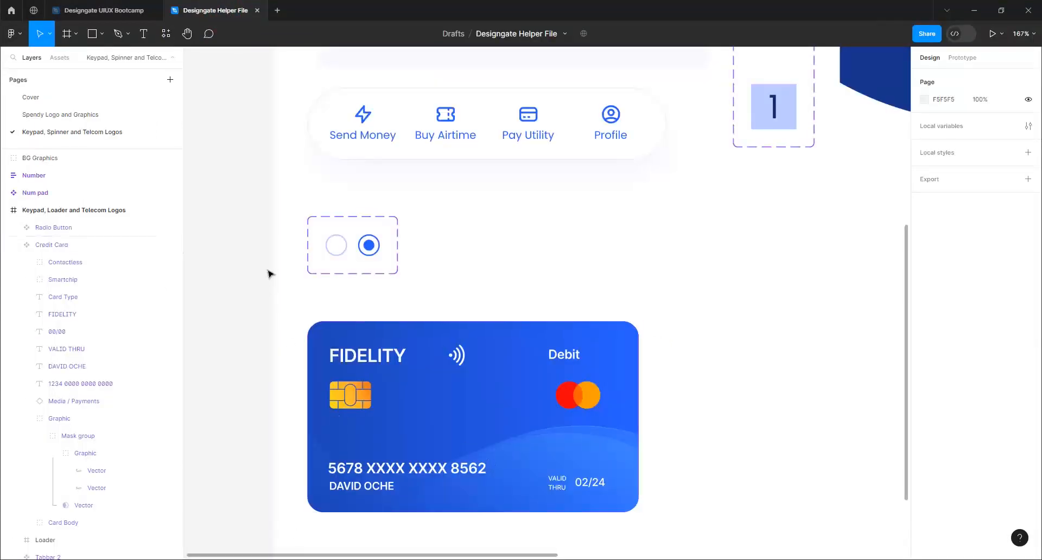
{"action": "left_click", "coordinate": [370, 252]}
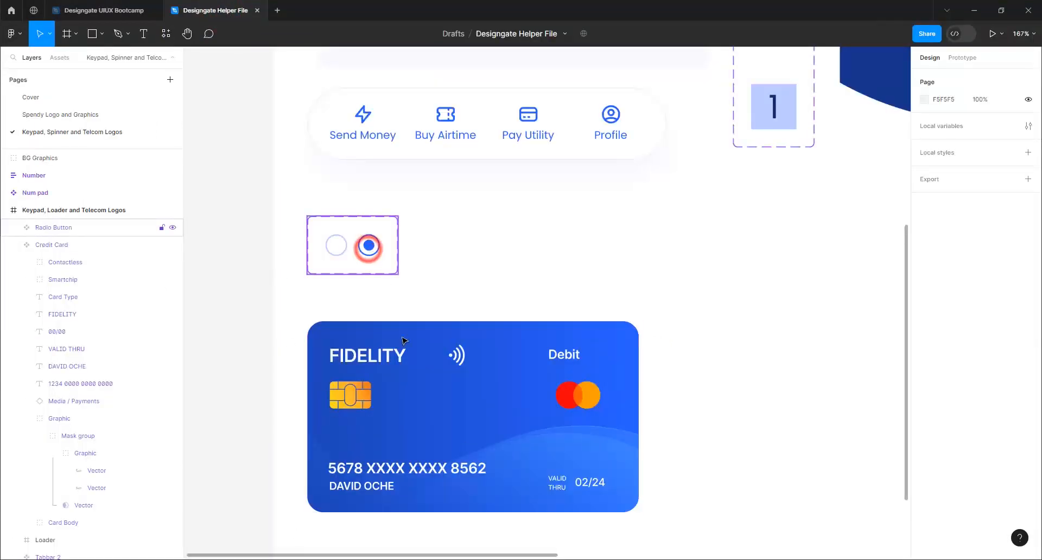
{"action": "left_click", "coordinate": [459, 363]}
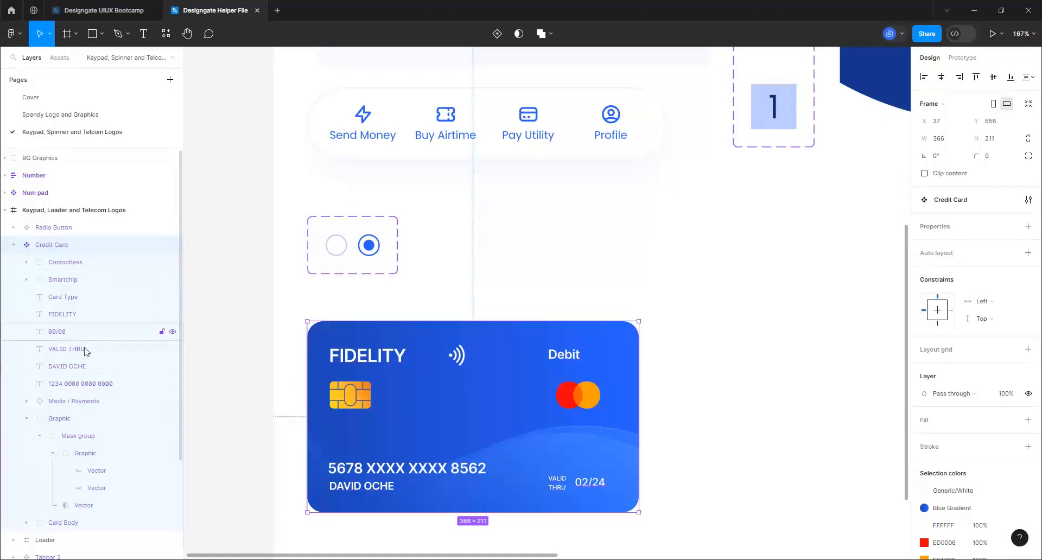
{"action": "left_click", "coordinate": [91, 8]}
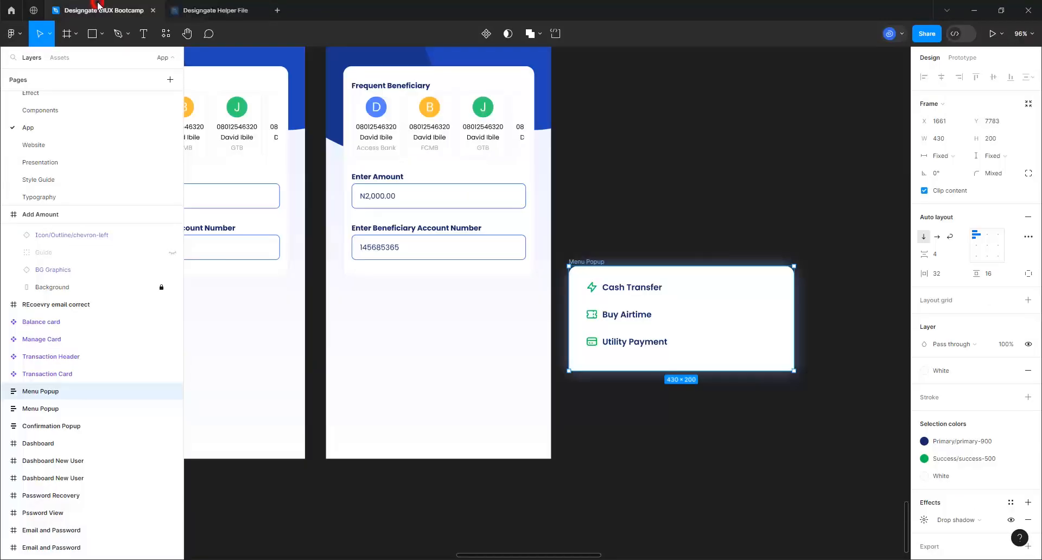
Place a Radio Button from the assets library into the Cash Transfer row
{"action": "left_click", "coordinate": [782, 128]}
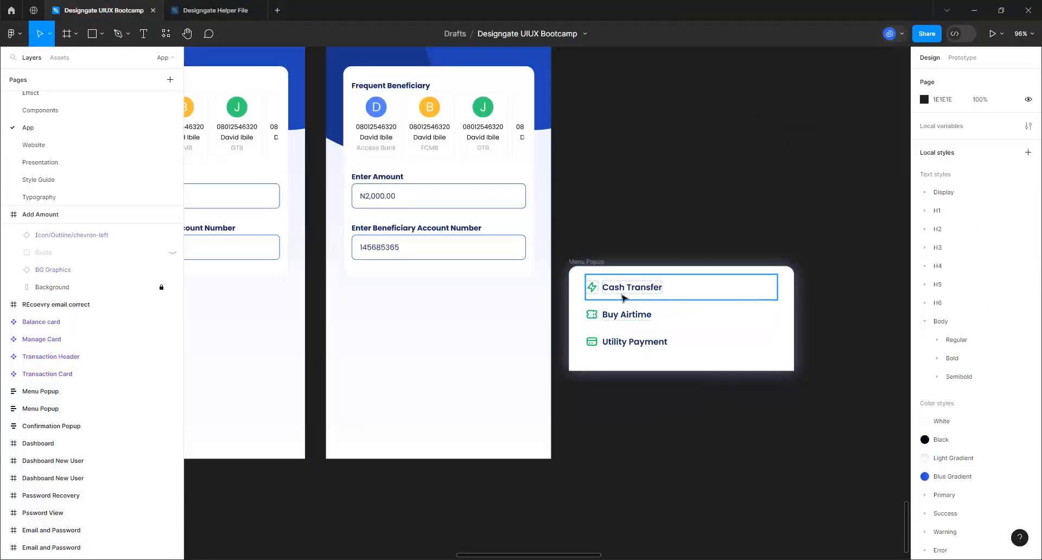
{"action": "left_click", "coordinate": [60, 58]}
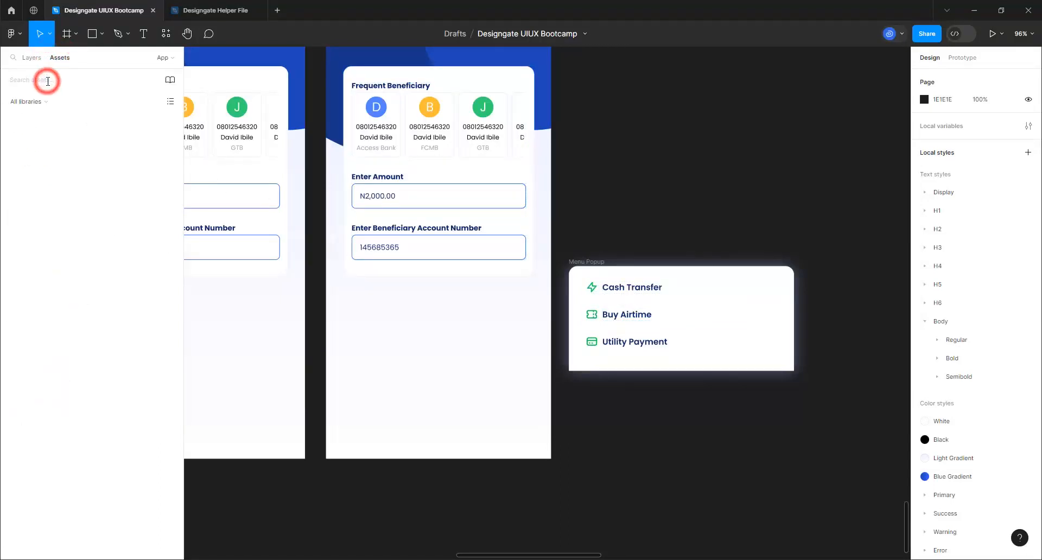
{"action": "left_click", "coordinate": [47, 82]}
{"action": "type", "text": "radio"}
{"action": "left_click_drag", "start_coordinate": [45, 145], "coordinate": [681, 295]}
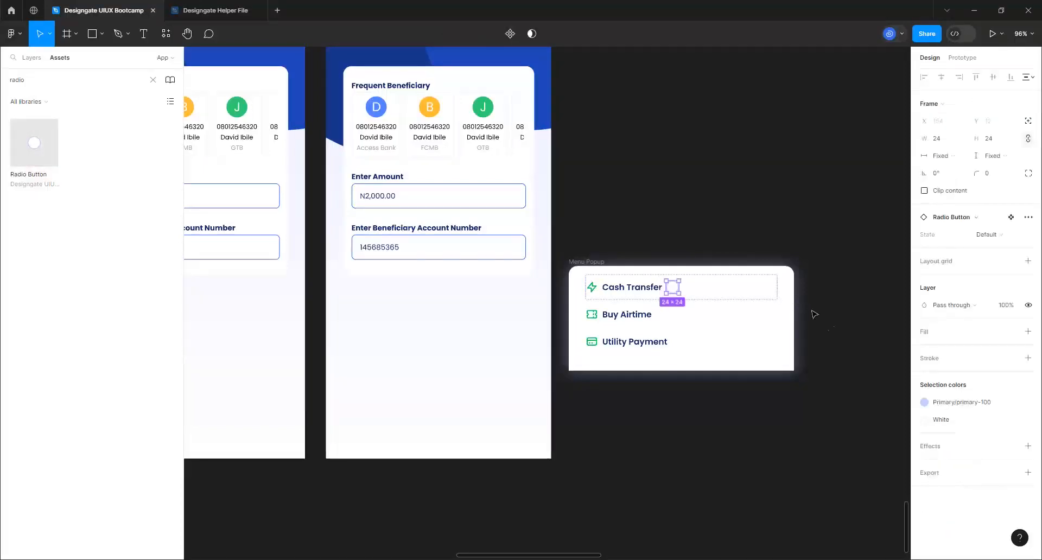
{"action": "scroll", "coordinate": [839, 326], "scroll_direction": "up", "scroll_amount": 5}
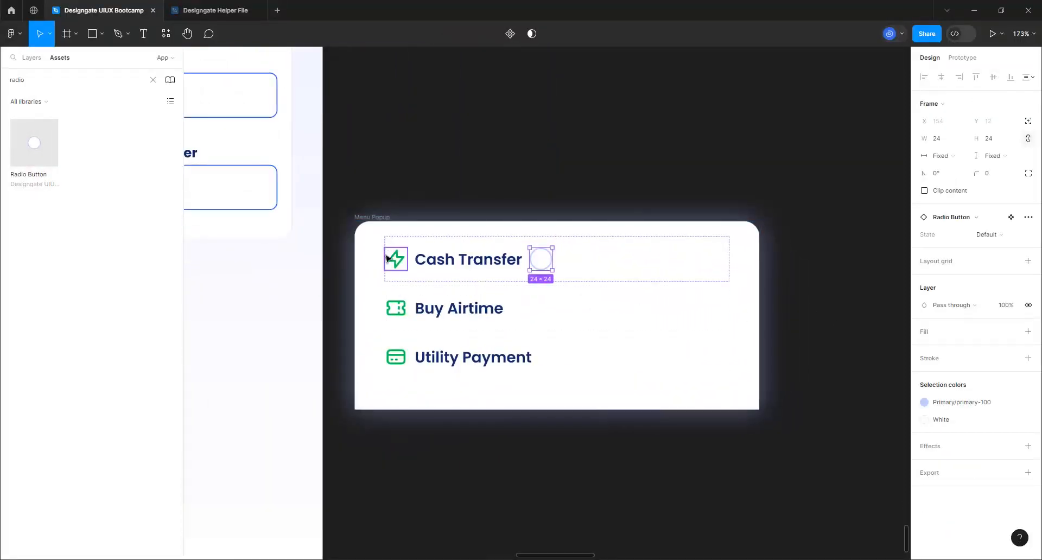
Delete the Cash Transfer row's lightning-bolt icon and push the radio button to the row's far end
{"action": "left_click", "coordinate": [401, 263]}
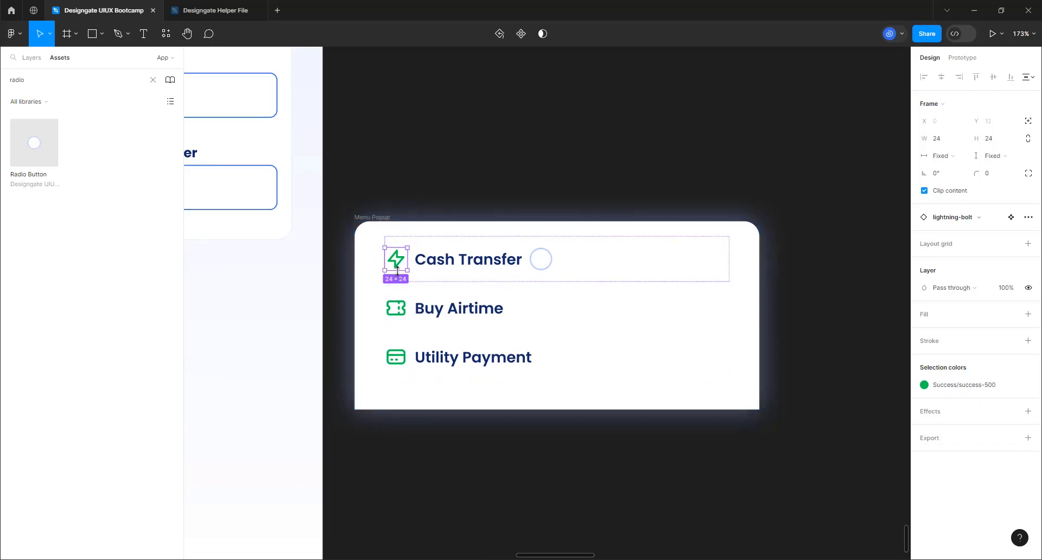
{"action": "left_click", "coordinate": [628, 248]}
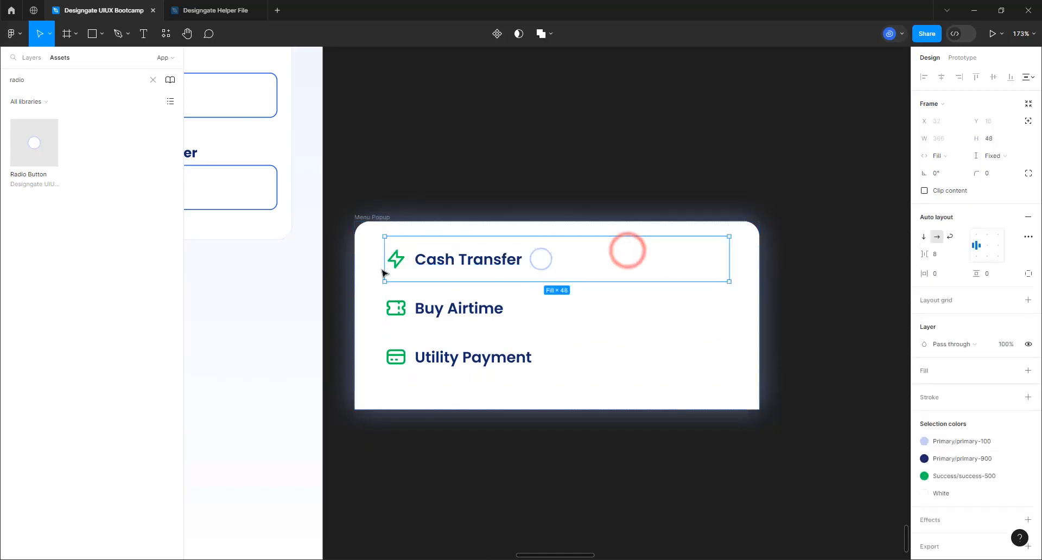
{"action": "left_click", "coordinate": [399, 258]}
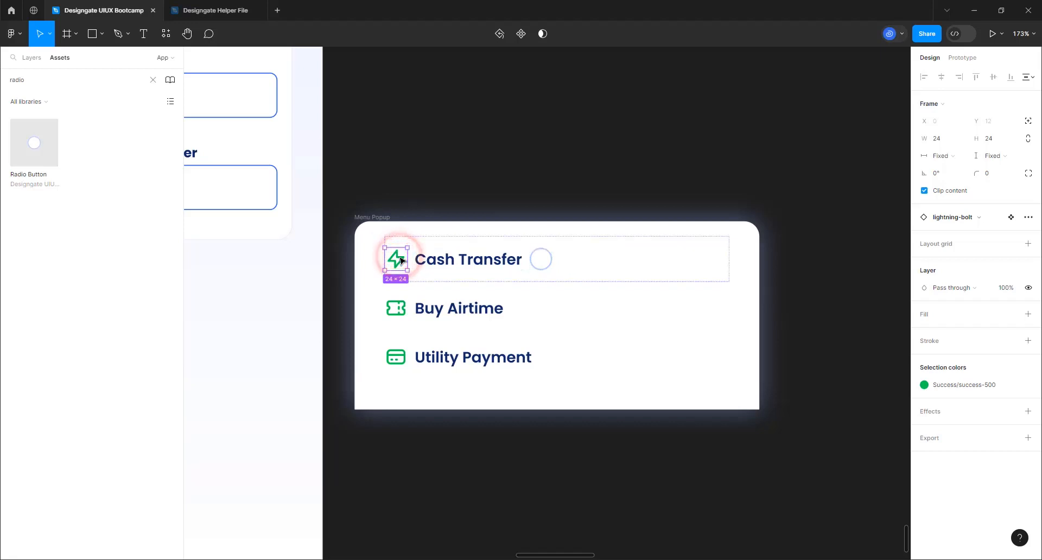
{"action": "key", "text": "Delete"}
{"action": "left_click", "coordinate": [554, 268]}
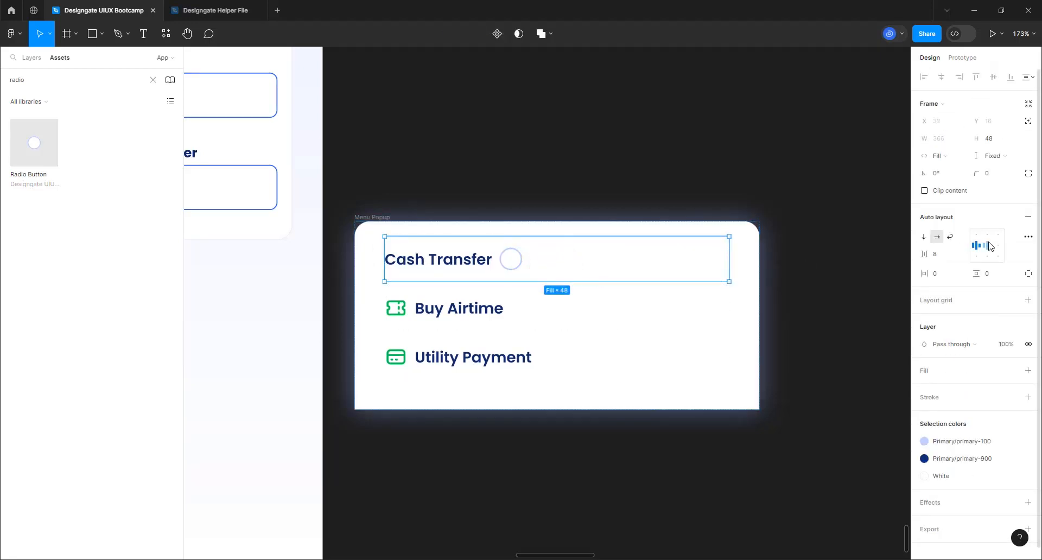
{"action": "left_click", "coordinate": [989, 246]}
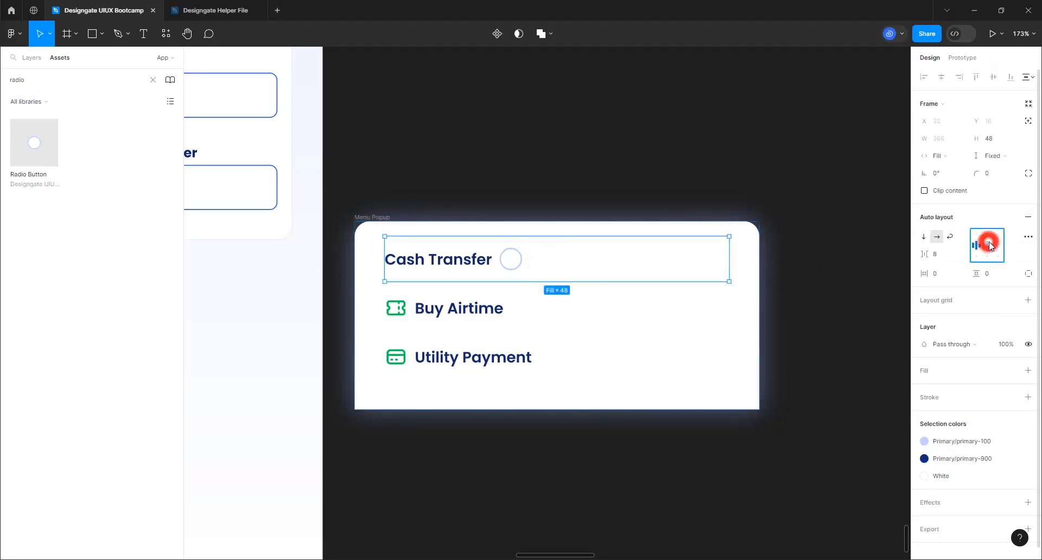
Delete the Buy Airtime and Utility Payment rows
{"action": "left_click", "coordinate": [429, 311]}
{"action": "left_click", "coordinate": [455, 356], "text": "shift"}
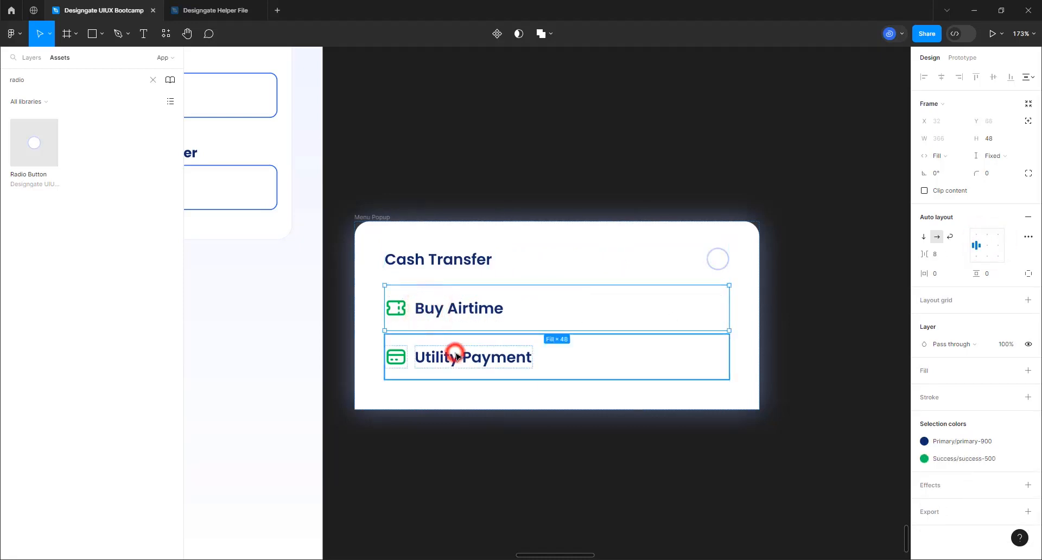
{"action": "key", "text": "Delete"}
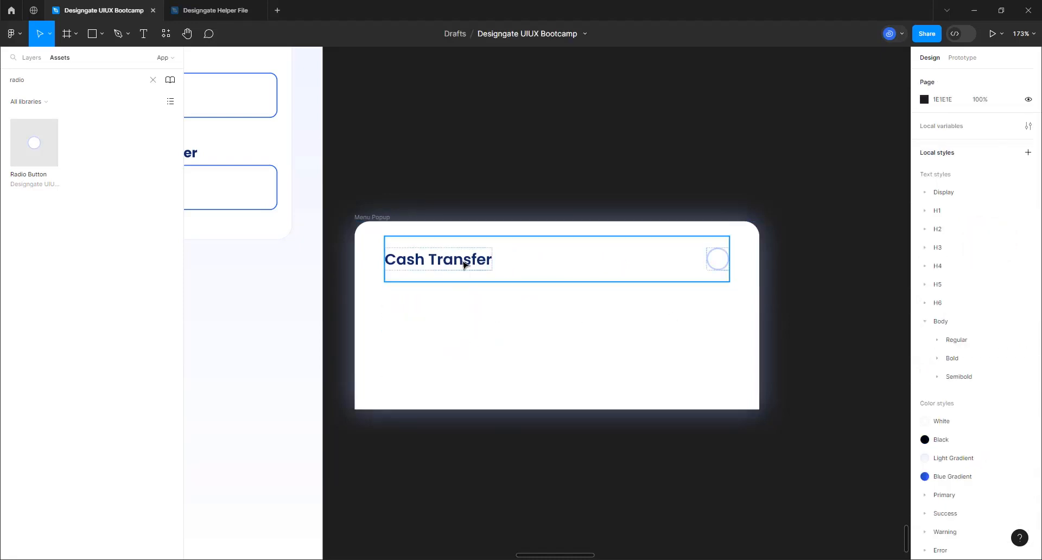
Duplicate the Cash Transfer row and relabel the top row 'Access Bank'
{"action": "left_click", "coordinate": [463, 263]}
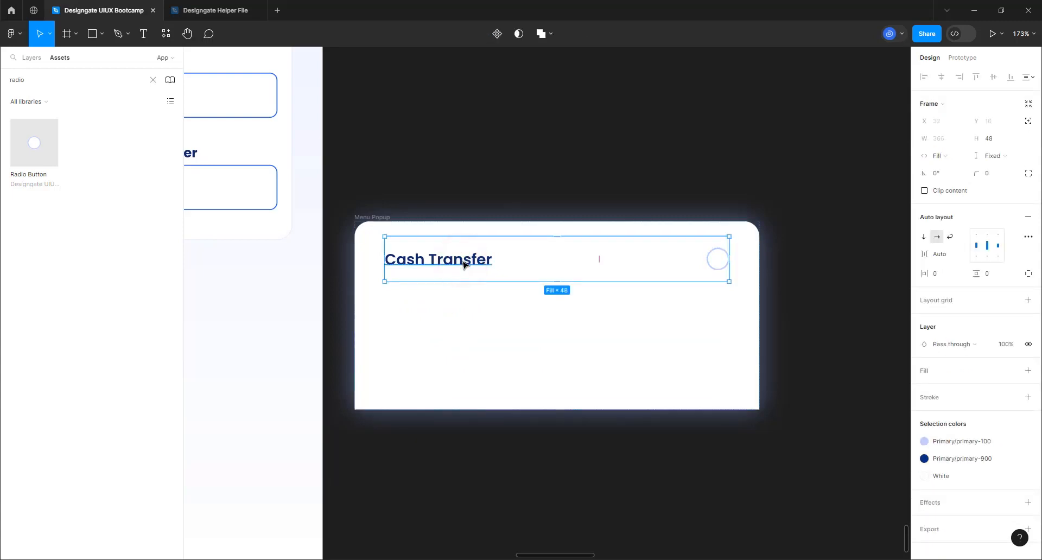
{"action": "key", "text": "ctrl+d"}
{"action": "key", "text": "ctrl+d"}
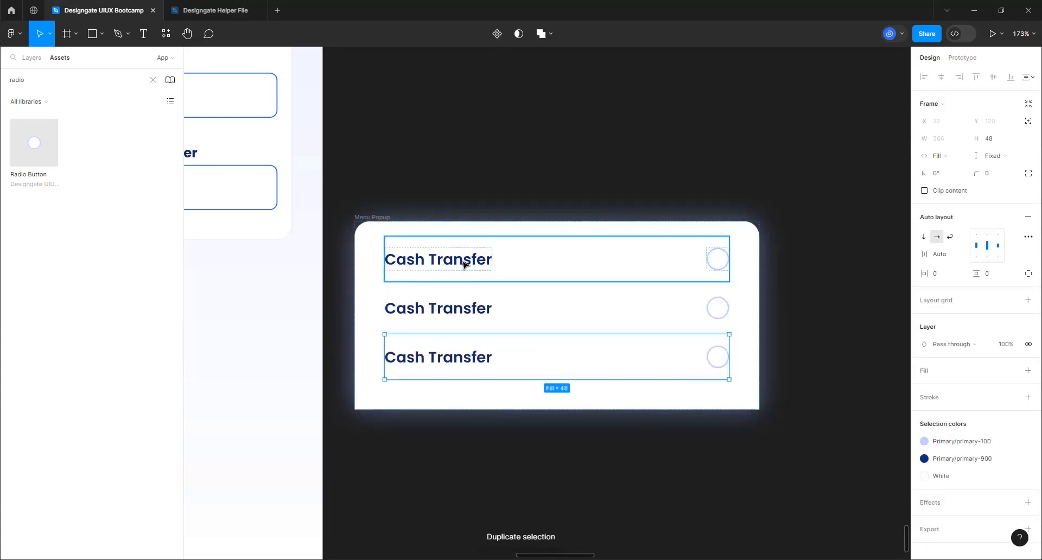
{"action": "double_click", "coordinate": [463, 263]}
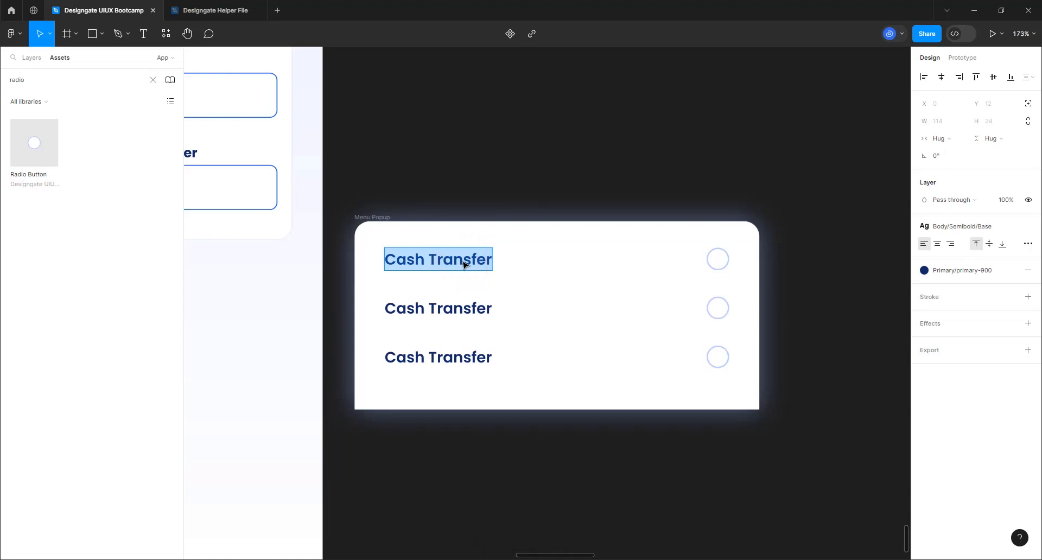
{"action": "type", "text": "Acess b"}
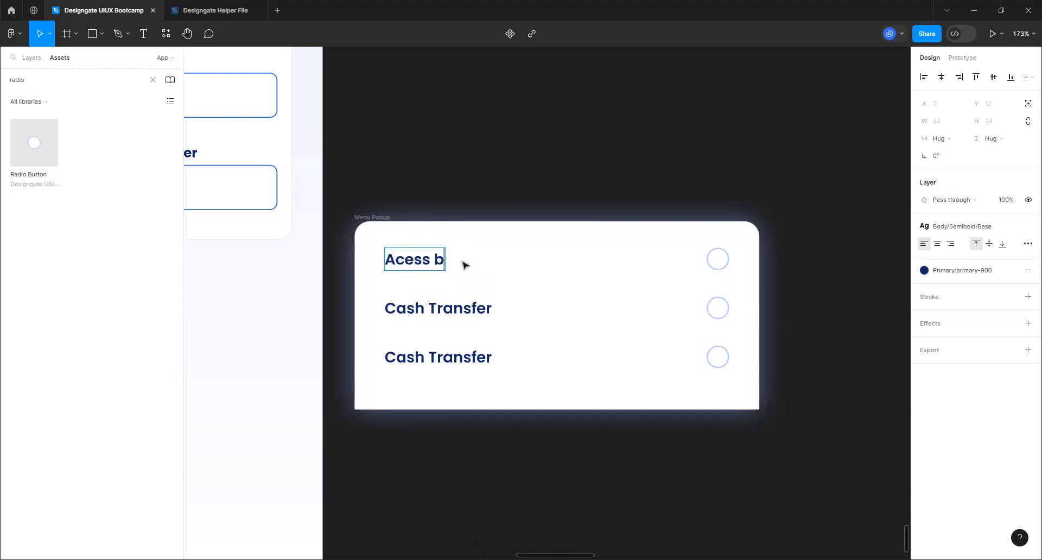
{"action": "type", "text": "ank"}
{"action": "left_click_drag", "start_coordinate": [438, 263], "coordinate": [446, 262]}
{"action": "type", "text": "B"}
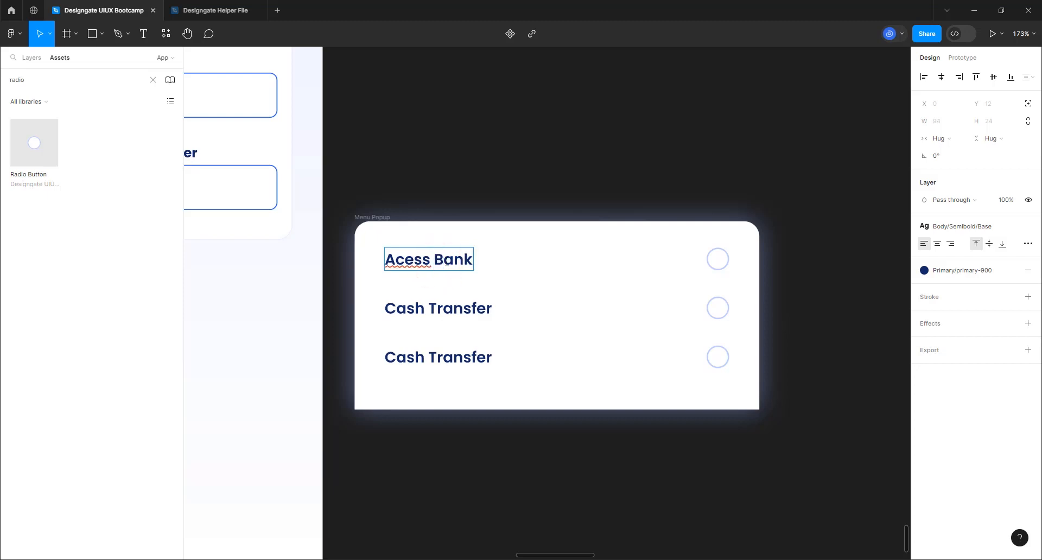
{"action": "left_click", "coordinate": [404, 263]}
{"action": "type", "text": "c"}
Relabel the second row 'Fidelity Bank'
{"action": "left_click", "coordinate": [408, 310]}
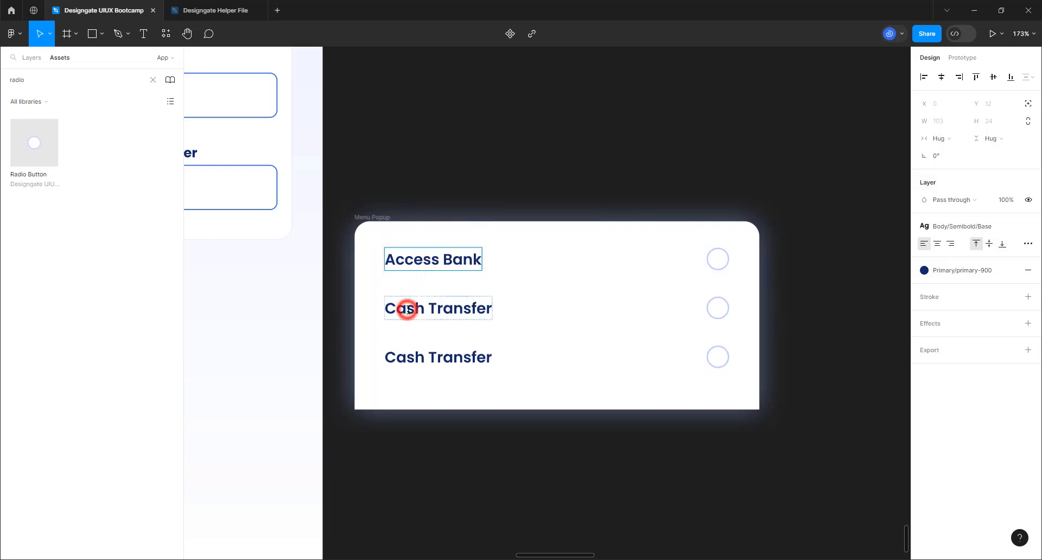
{"action": "double_click", "coordinate": [408, 310]}
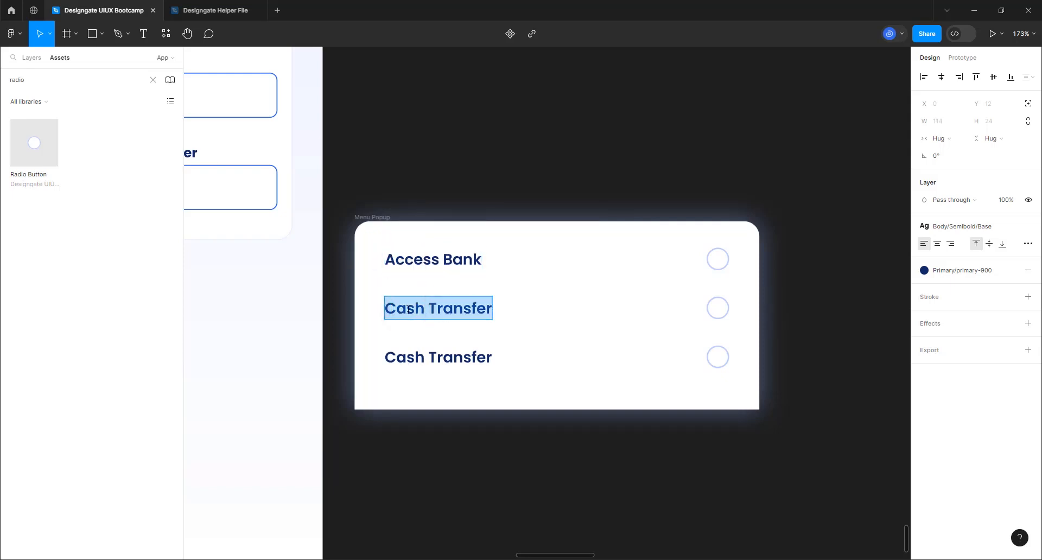
{"action": "type", "text": "Fidelity"}
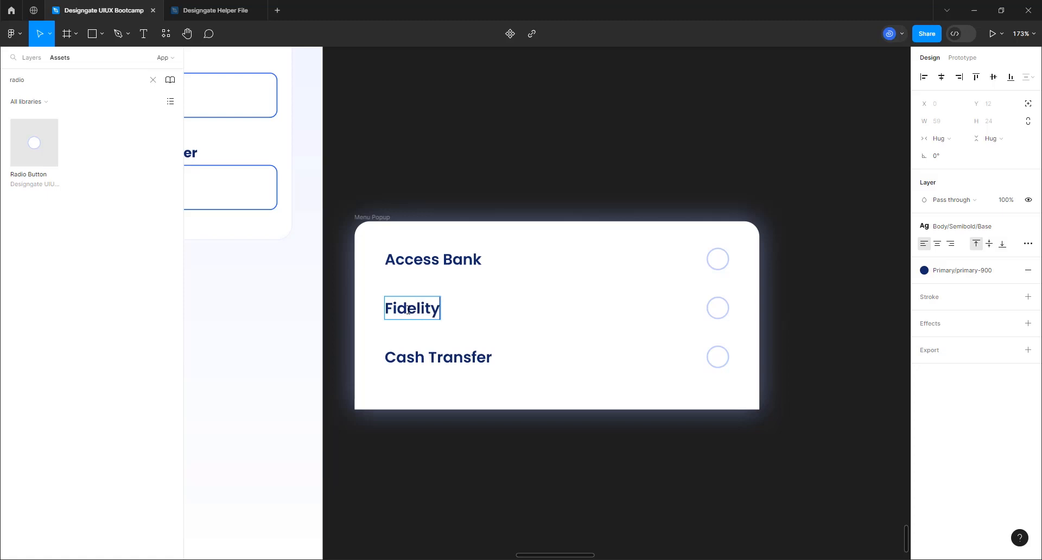
{"action": "type", "text": " Bank"}
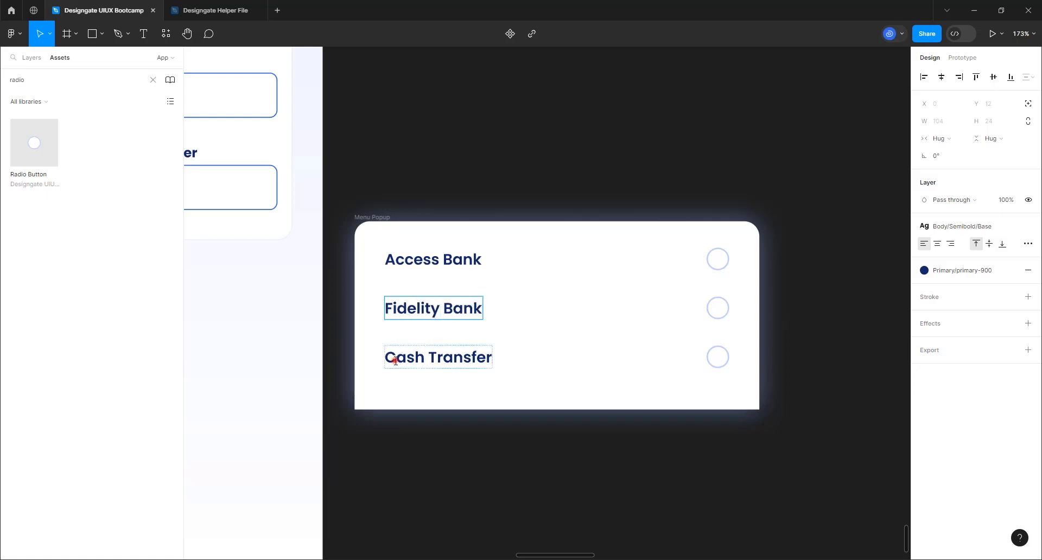
Relabel the third row 'OPay (Paycom)'
{"action": "left_click", "coordinate": [395, 361]}
{"action": "double_click", "coordinate": [396, 361]}
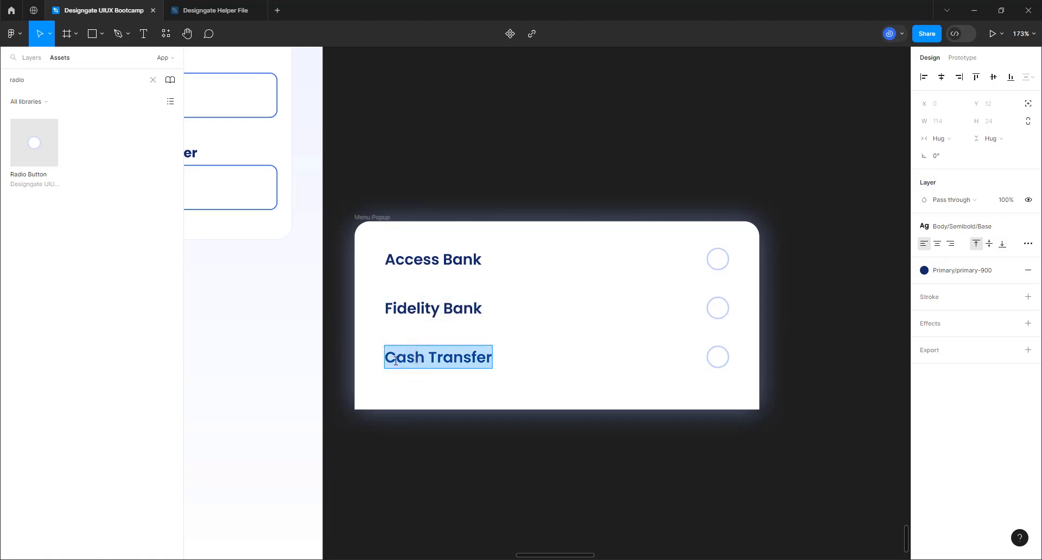
{"action": "type", "text": "Opay"}
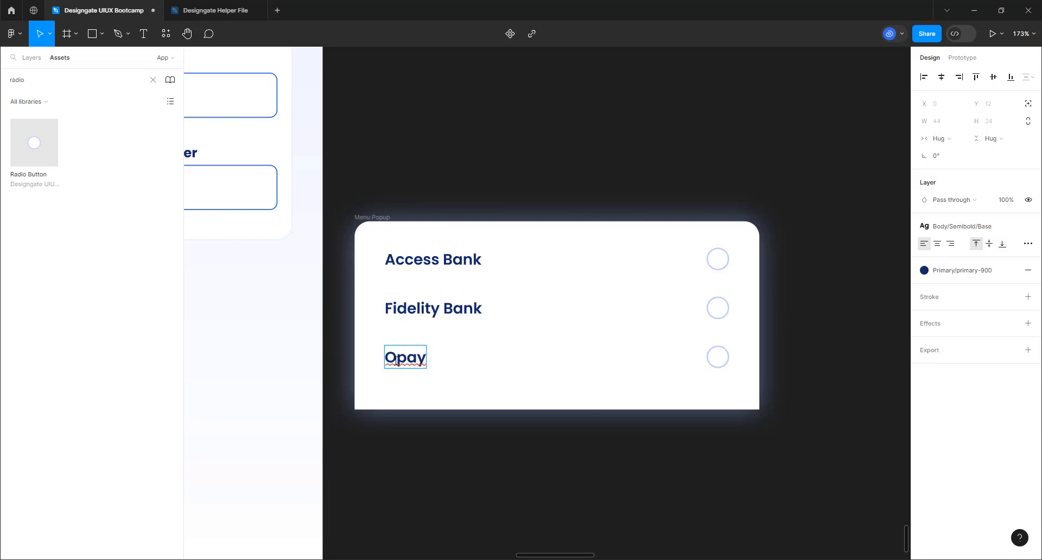
{"action": "key", "text": "BackSpace"}
{"action": "key", "text": "BackSpace"}
{"action": "key", "text": "BackSpace"}
{"action": "key", "text": "BackSpace"}
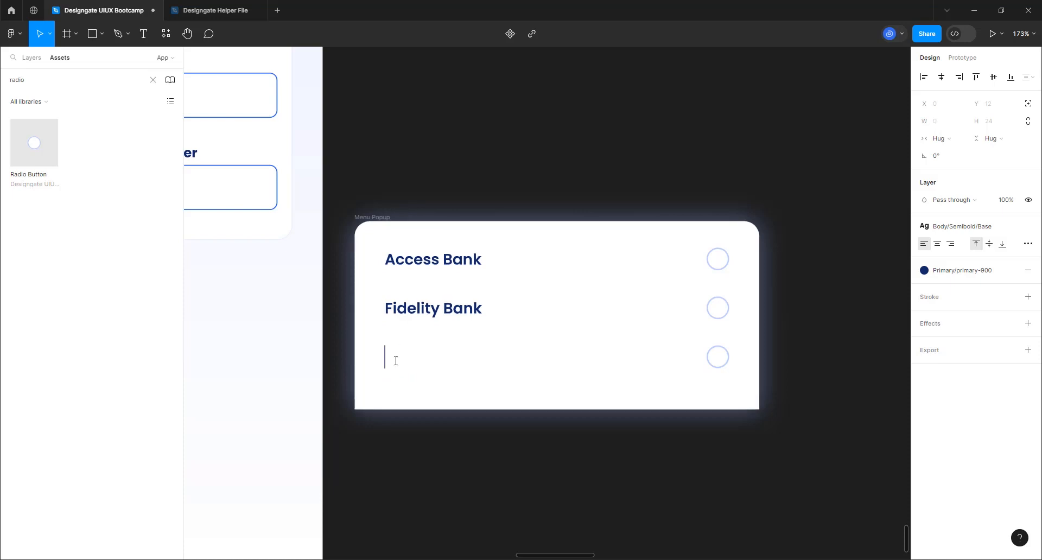
{"action": "type", "text": "Pay"}
{"action": "key", "text": "BackSpace"}
{"action": "key", "text": "BackSpace"}
{"action": "key", "text": "BackSpace"}
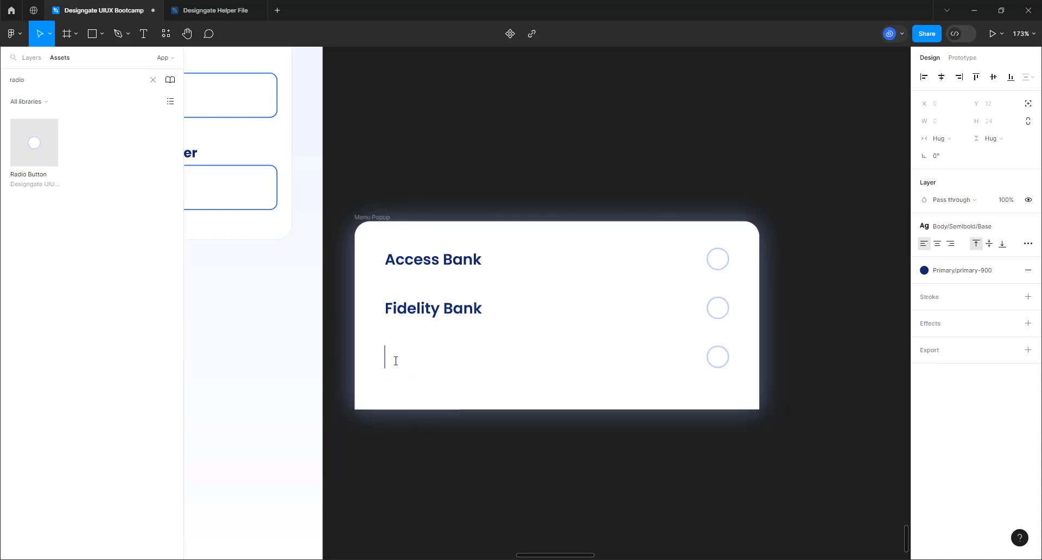
{"action": "type", "text": "O"}
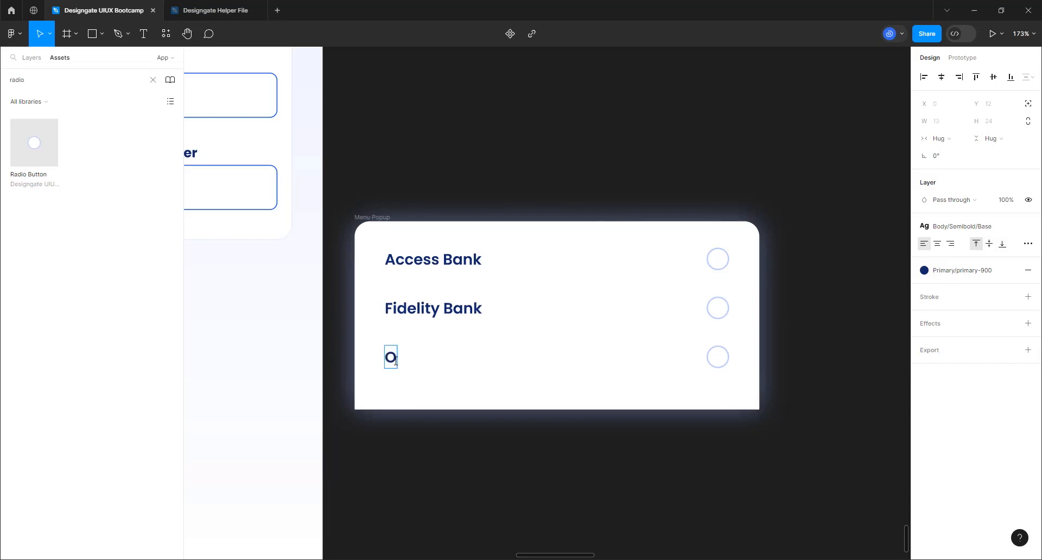
{"action": "key", "text": "BackSpace"}
{"action": "type", "text": "OPay (Paycom)"}
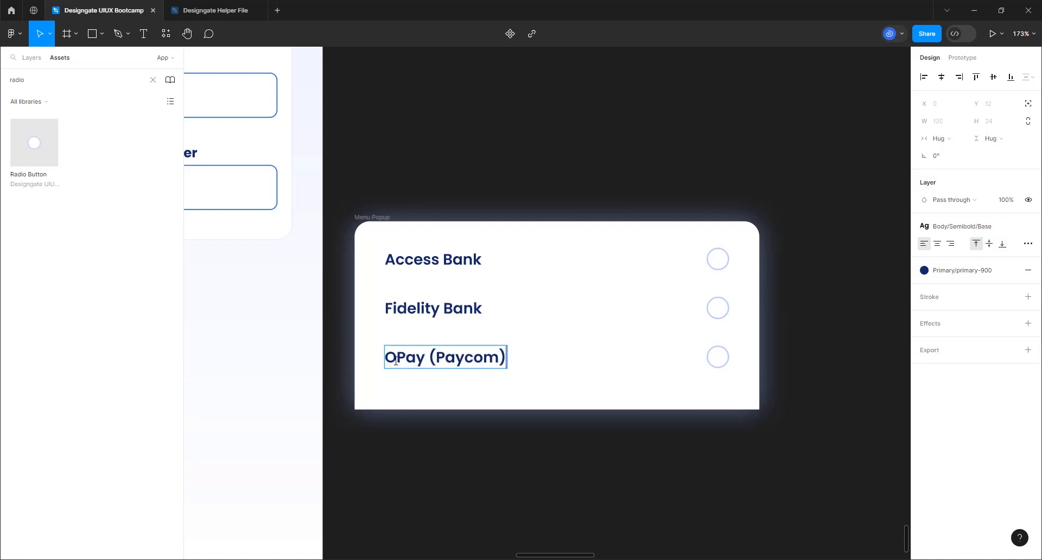
{"action": "left_click", "coordinate": [504, 476]}
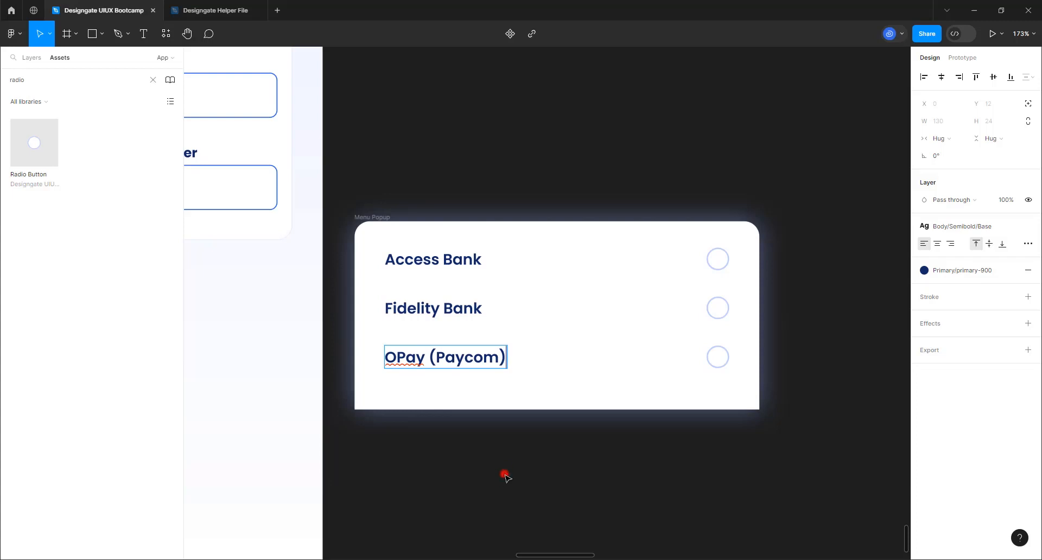
Give the Access Bank row a bottom-only primary-50 stroke
{"action": "left_click", "coordinate": [375, 217]}
{"action": "scroll", "coordinate": [611, 303], "scroll_direction": "down", "scroll_amount": 3}
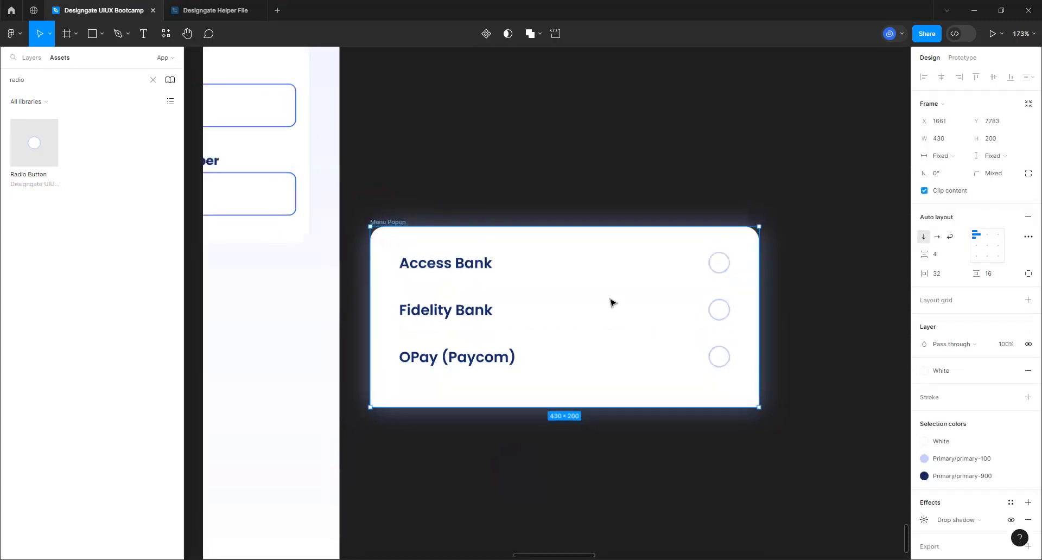
{"action": "scroll", "coordinate": [591, 309], "scroll_direction": "down", "scroll_amount": 2}
{"action": "scroll", "coordinate": [700, 350], "scroll_direction": "up", "scroll_amount": 5}
{"action": "double_click", "coordinate": [410, 248]}
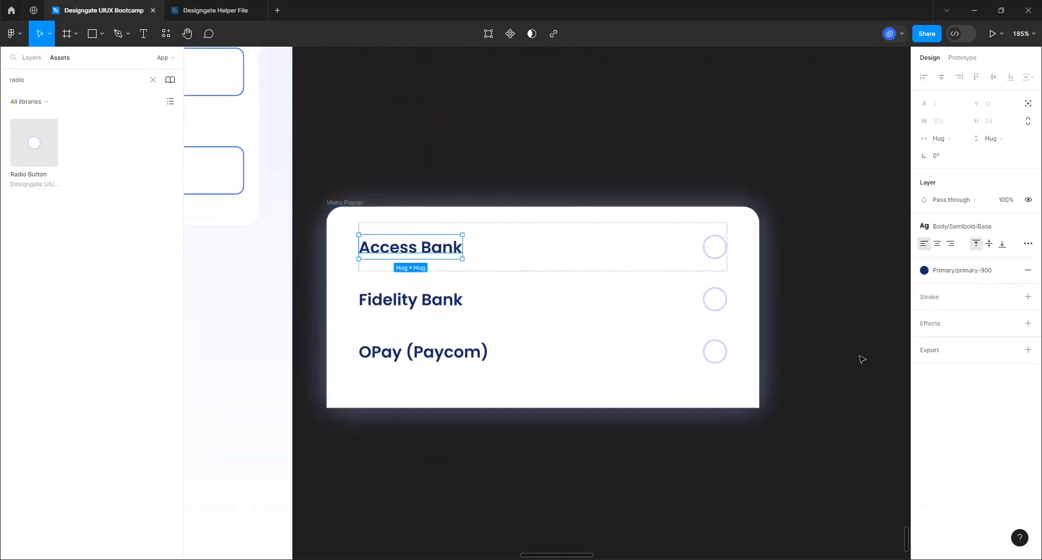
{"action": "left_click", "coordinate": [605, 63]}
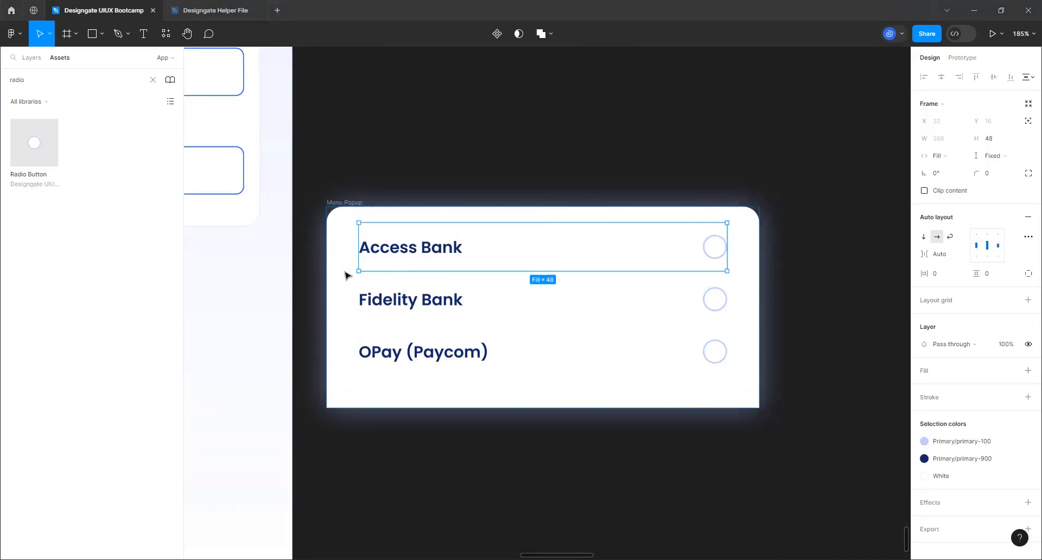
{"action": "left_click", "coordinate": [1013, 398]}
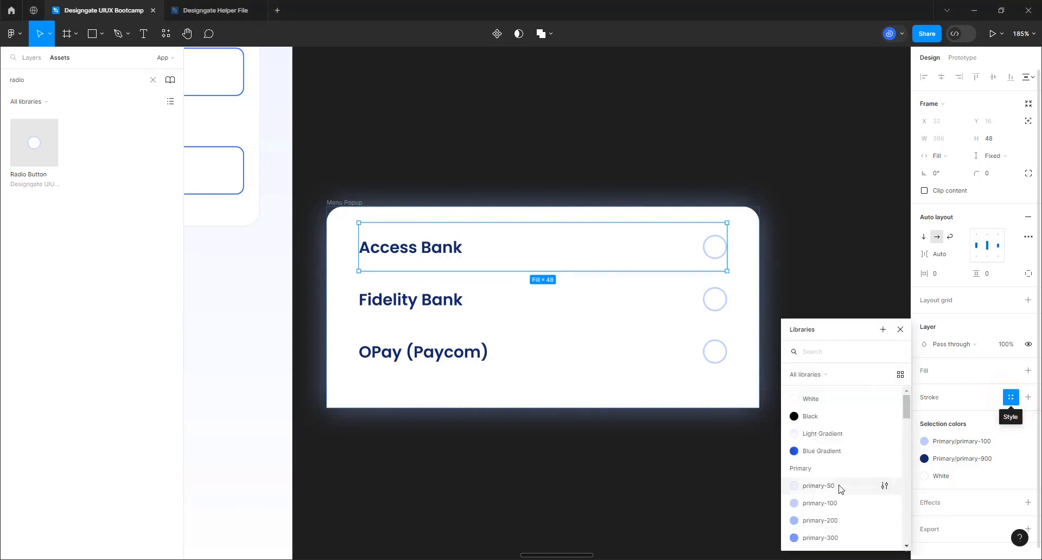
{"action": "left_click", "coordinate": [840, 486]}
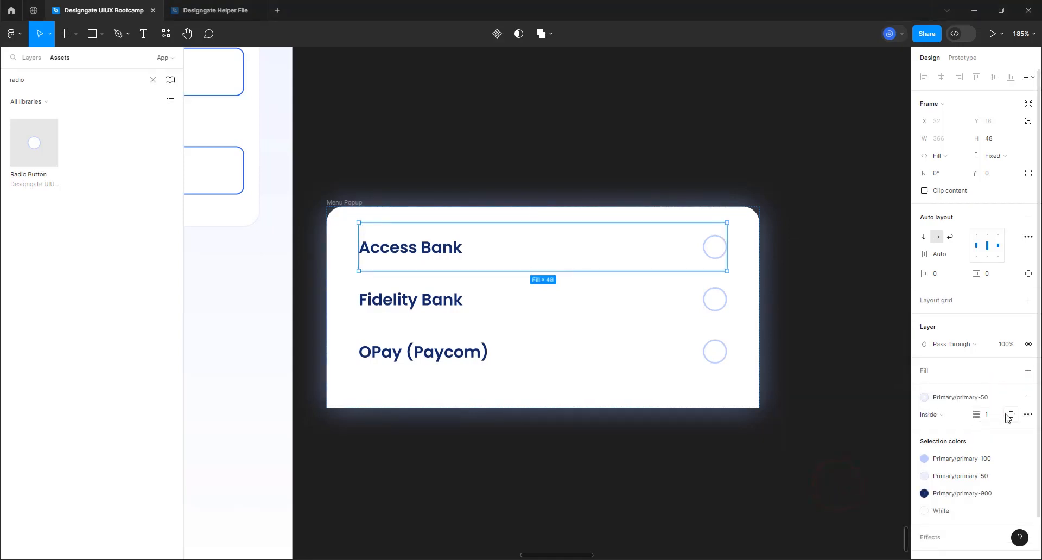
{"action": "left_click", "coordinate": [1010, 416]}
{"action": "left_click", "coordinate": [1017, 463]}
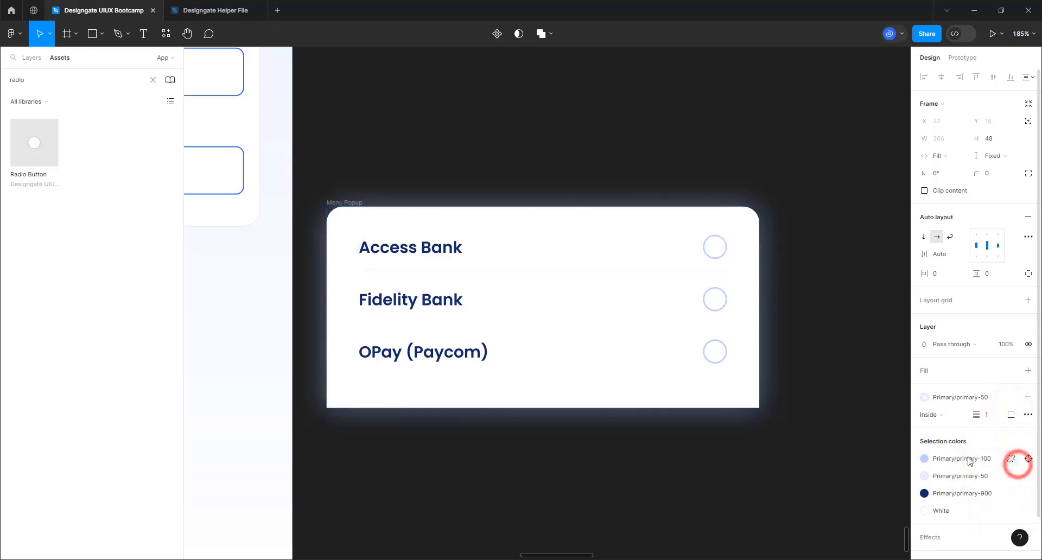
Give the Fidelity Bank row the same bottom-only primary-50 stroke
{"action": "left_click", "coordinate": [538, 297]}
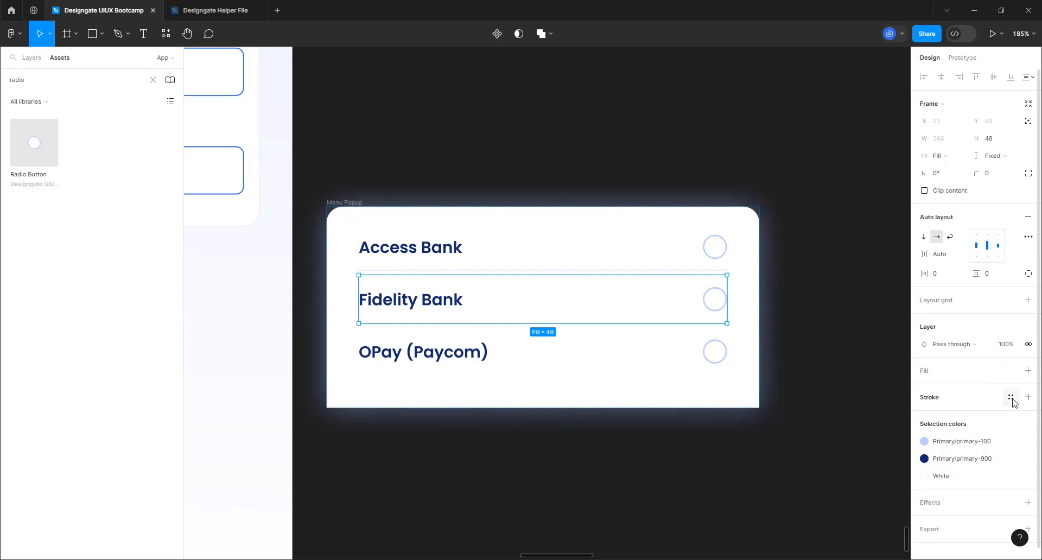
{"action": "left_click", "coordinate": [1010, 399]}
{"action": "left_click", "coordinate": [814, 484]}
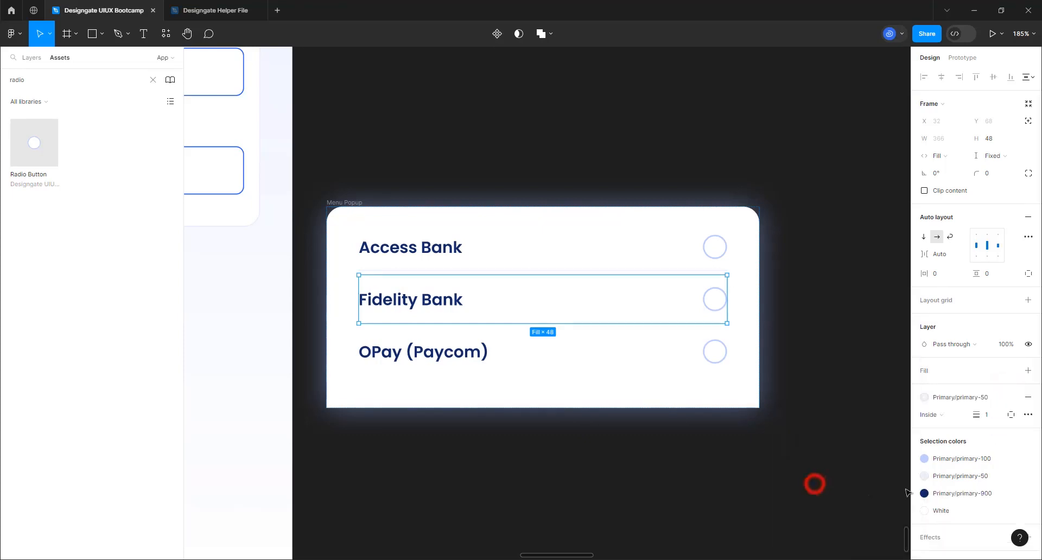
{"action": "left_click", "coordinate": [1010, 415]}
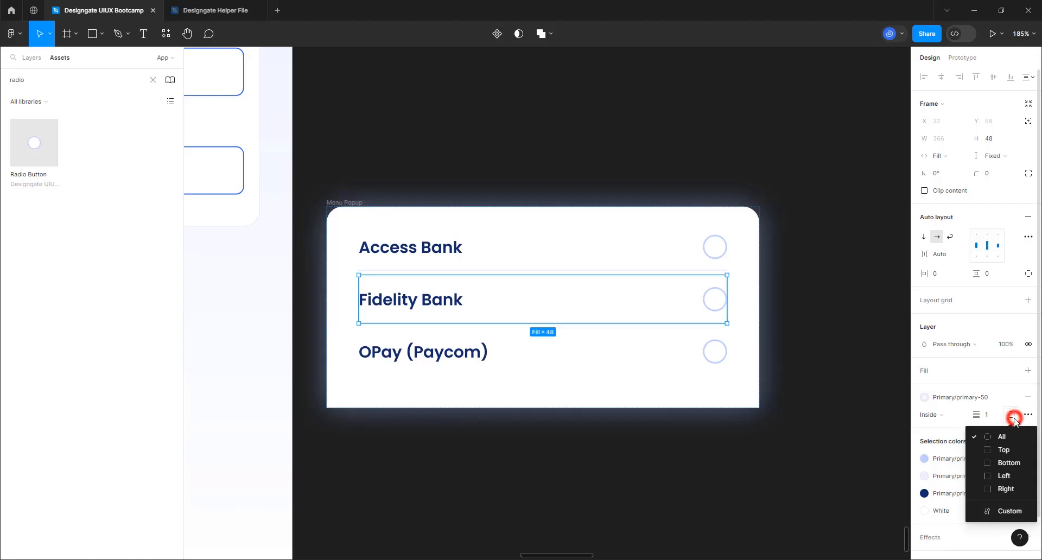
{"action": "left_click", "coordinate": [1002, 462]}
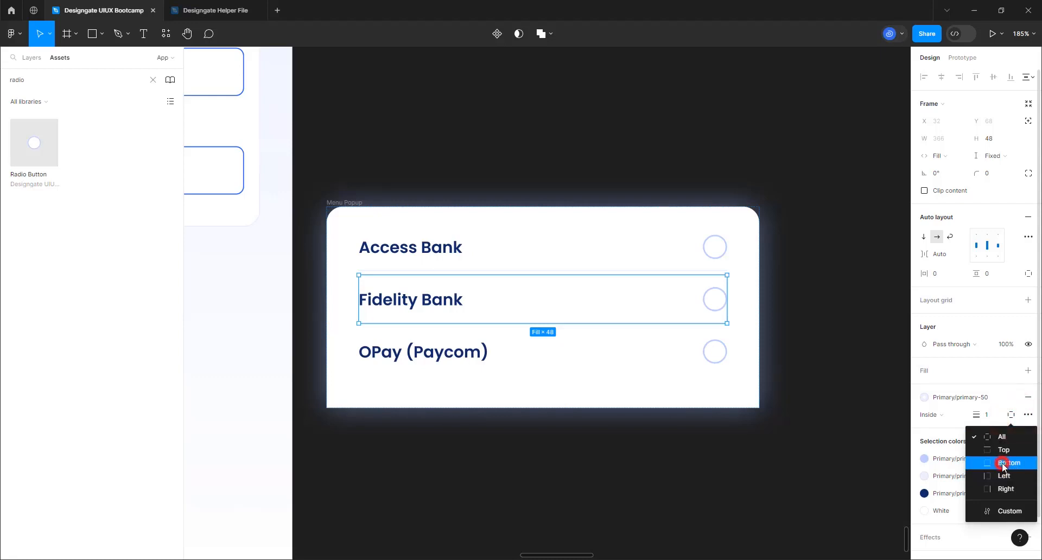
{"action": "left_click", "coordinate": [409, 172]}
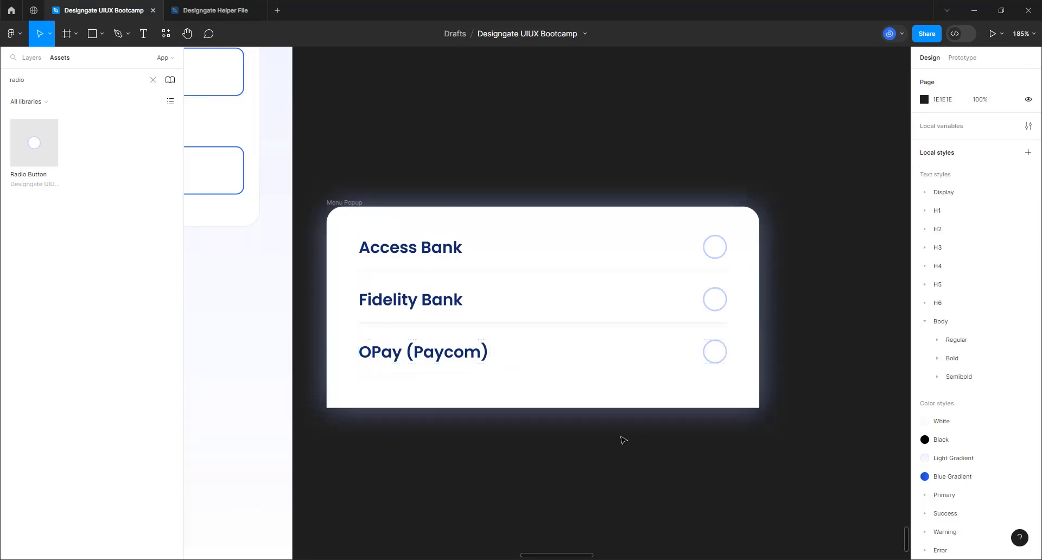
Rename the Menu Popup frame to 'Bank Option'
{"action": "scroll", "coordinate": [729, 210], "scroll_direction": "down", "scroll_amount": 6}
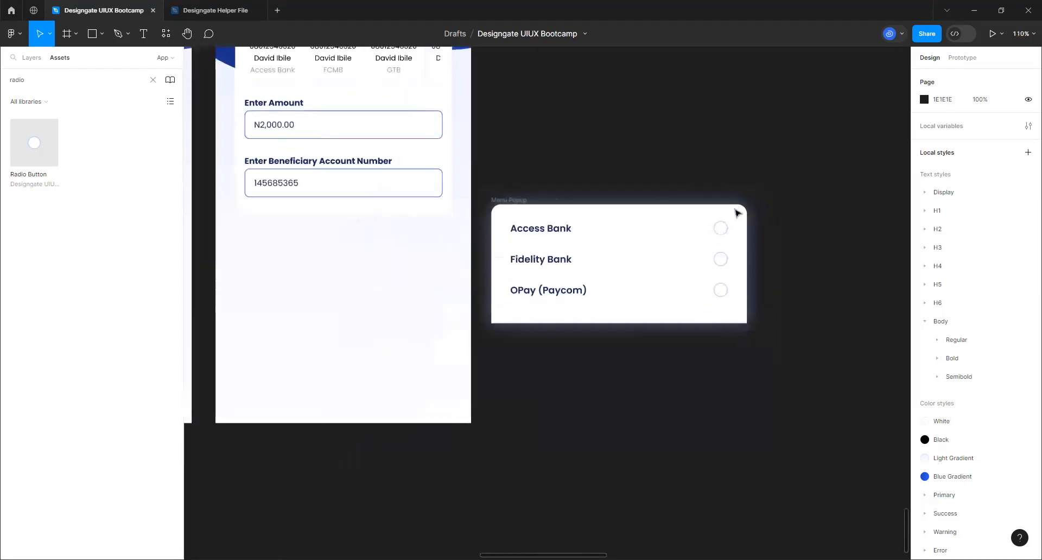
{"action": "scroll", "coordinate": [429, 179], "scroll_direction": "up", "scroll_amount": 2}
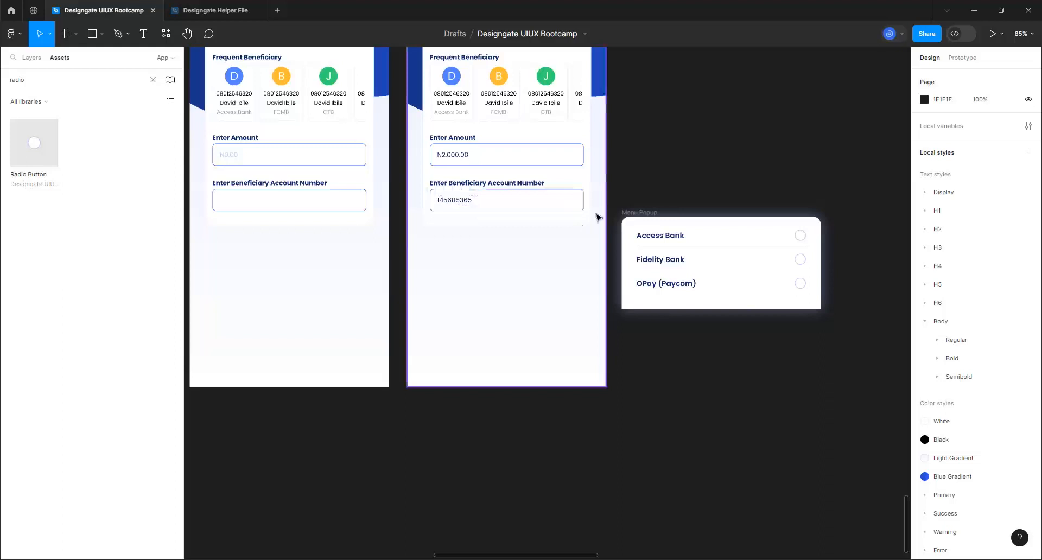
{"action": "left_click", "coordinate": [638, 212]}
{"action": "left_click_drag", "start_coordinate": [638, 211], "coordinate": [656, 261]}
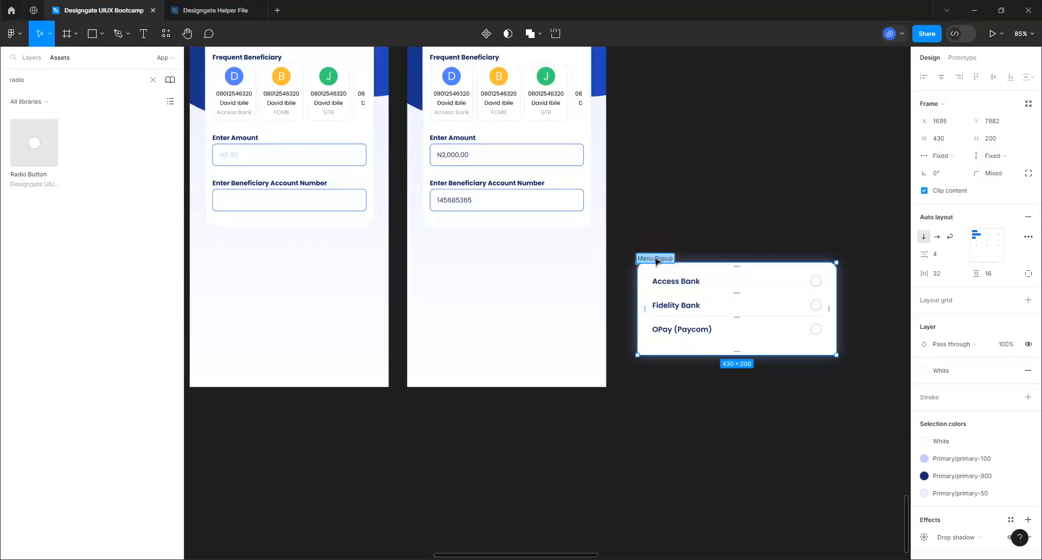
{"action": "type", "text": "Se"}
{"action": "type", "text": "Bank O"}
{"action": "type", "text": "ption"}
{"action": "key", "text": "Return"}
Move Bank Option into the Select Bank screen, centred horizontally and aligned to its bottom
{"action": "left_click_drag", "start_coordinate": [655, 259], "coordinate": [432, 300]}
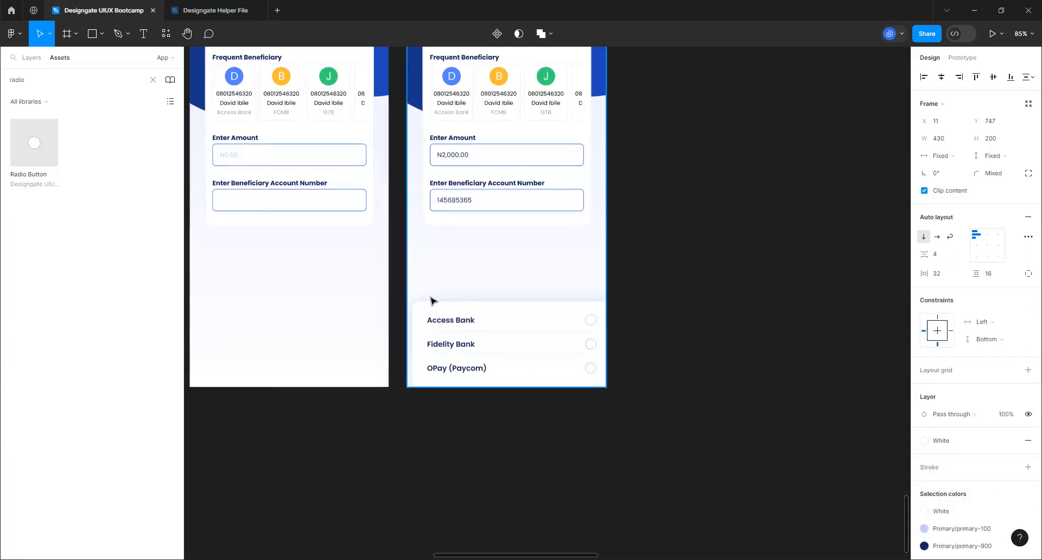
{"action": "left_click", "coordinate": [940, 77]}
{"action": "left_click", "coordinate": [1010, 77]}
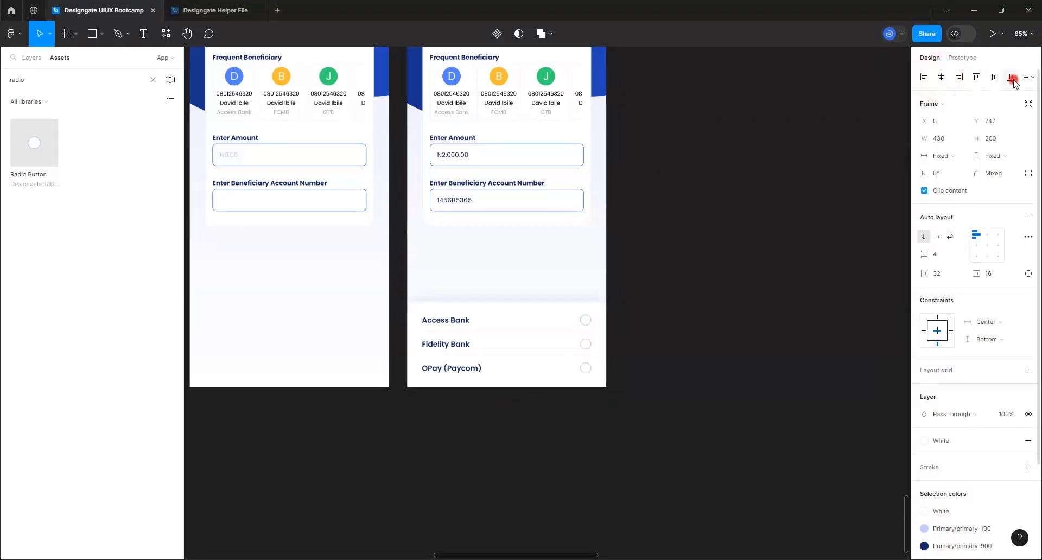
{"action": "scroll", "coordinate": [426, 373], "scroll_direction": "down", "scroll_amount": 5}
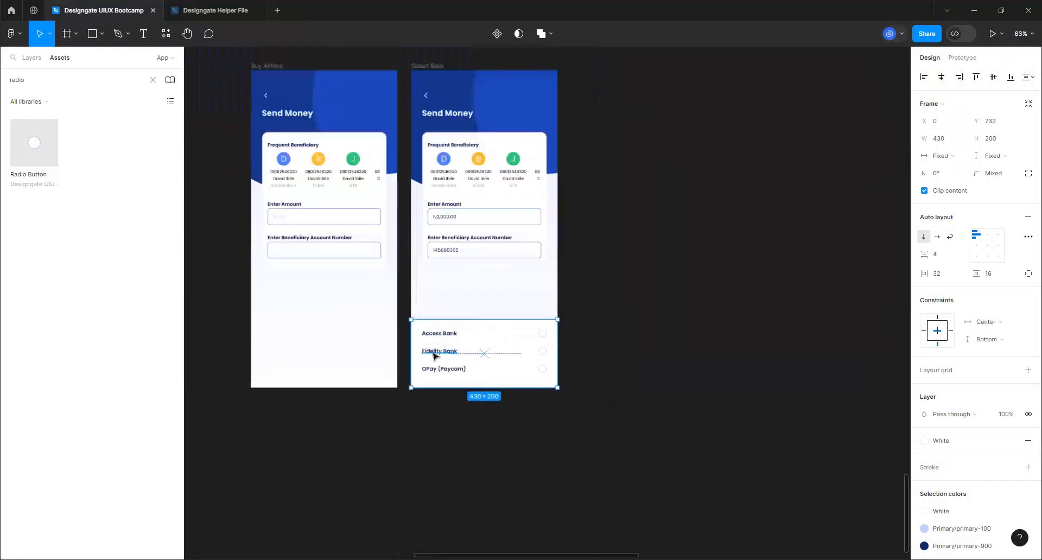
{"action": "scroll", "coordinate": [431, 179], "scroll_direction": "up", "scroll_amount": 3}
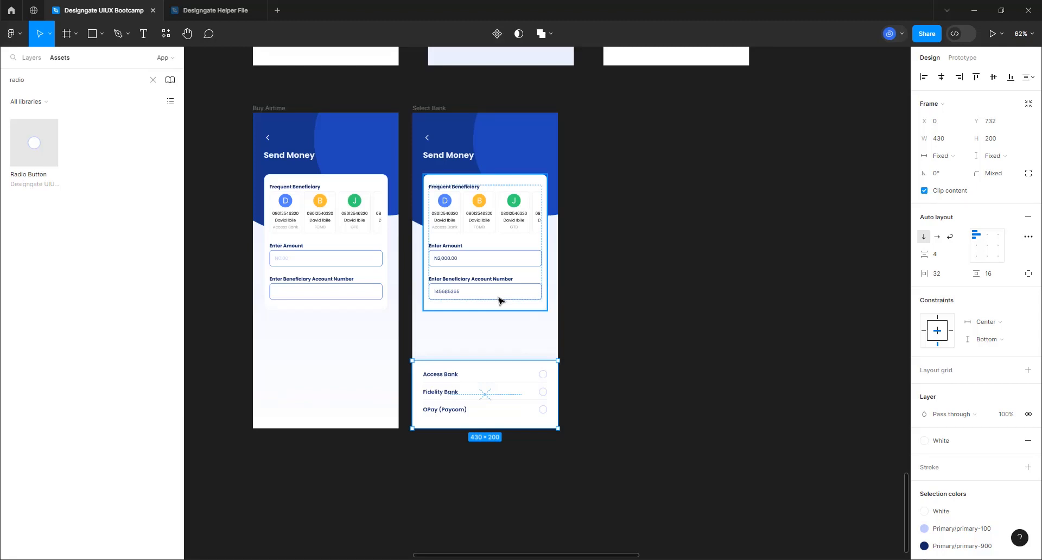
Start retitling the Select Bank screen's heading, then undo it to keep Send Money
{"action": "left_click", "coordinate": [430, 109]}
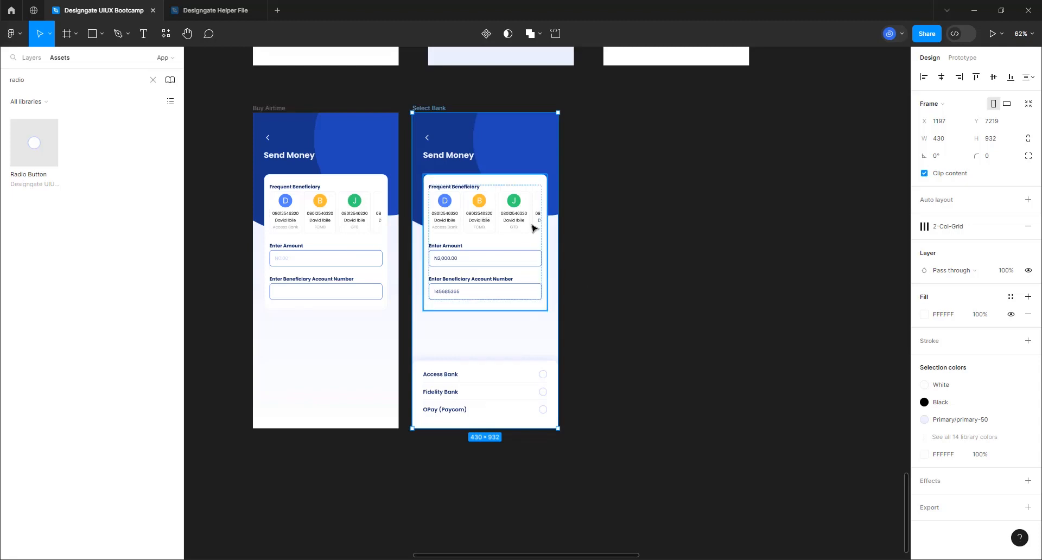
{"action": "left_click", "coordinate": [454, 155]}
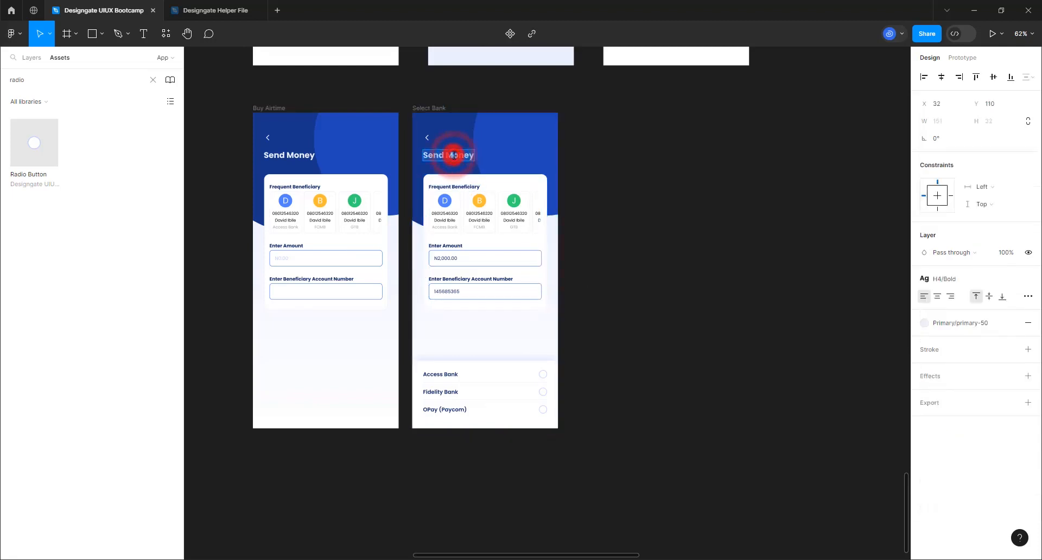
{"action": "type", "text": "Selct"}
{"action": "key", "text": "ctrl+z"}
{"action": "left_click", "coordinate": [614, 156]}
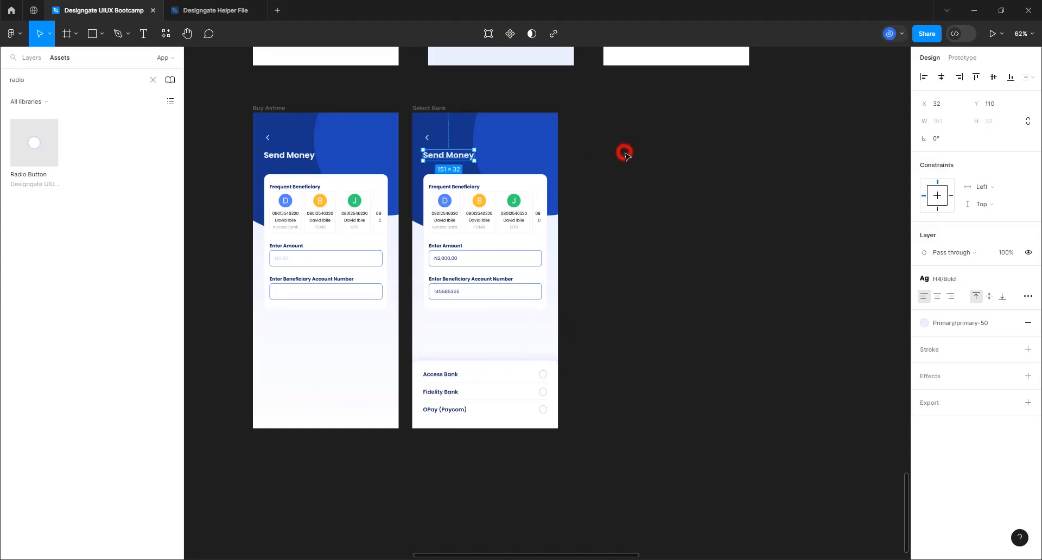
Rename the Buy Airtime frame to Send Money and duplicate the Select Bank frame
{"action": "left_click", "coordinate": [426, 108]}
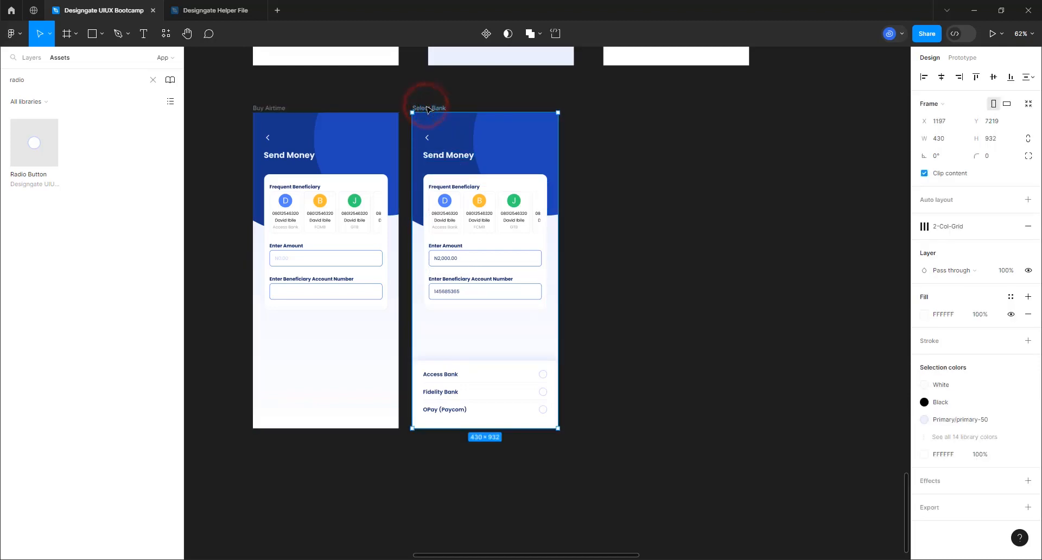
{"action": "double_click", "coordinate": [276, 108]}
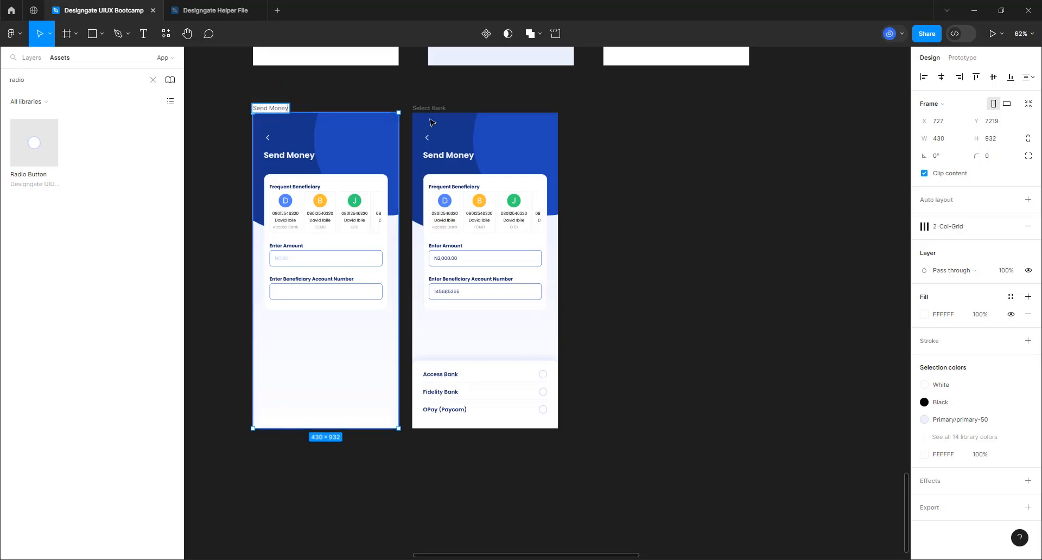
{"action": "left_click", "coordinate": [447, 108]}
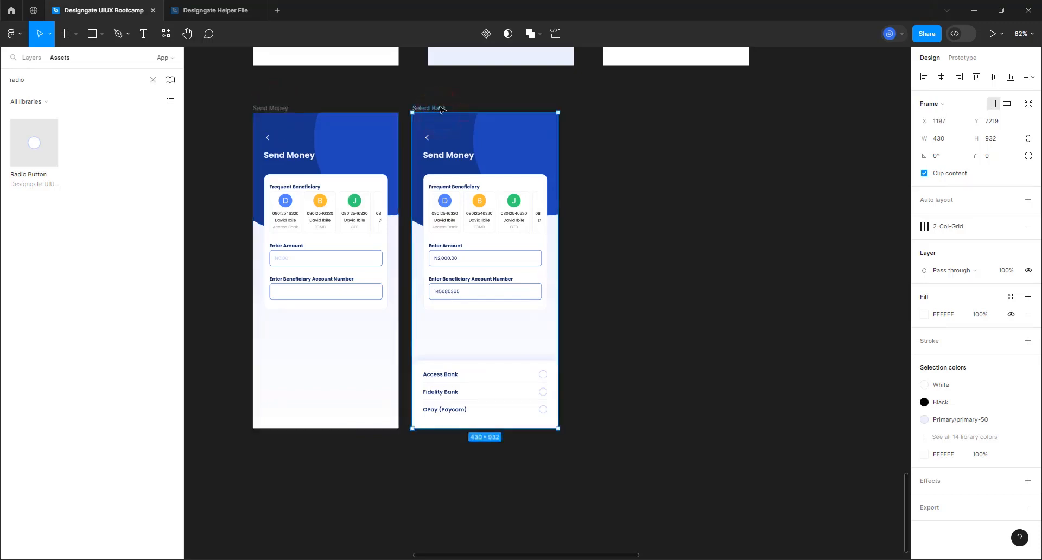
{"action": "key", "text": "ctrl+d"}
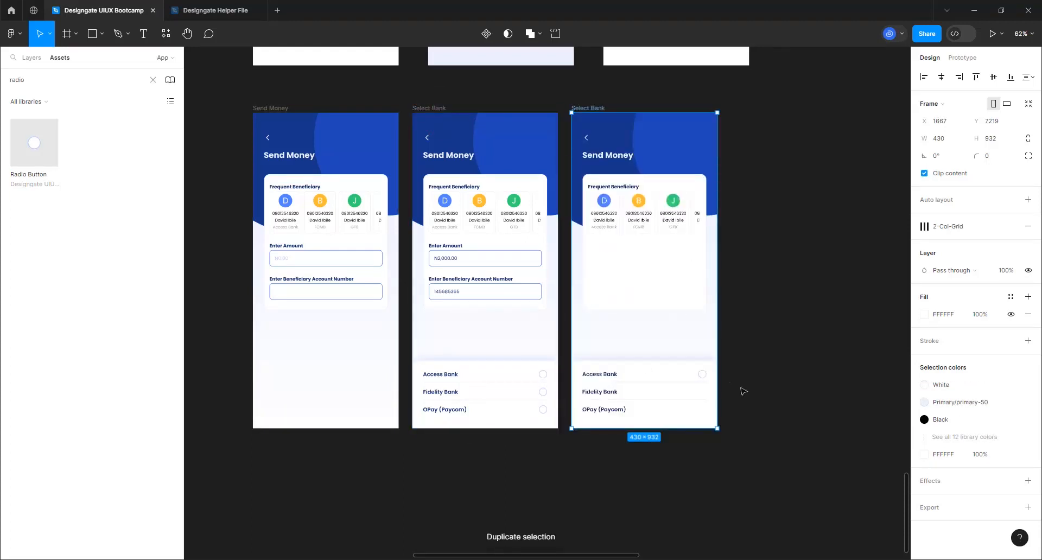
Retitle the copied screen 'Transaction Summary', fix its spelling to Summary, and delete the bank list
{"action": "left_click", "coordinate": [623, 158]}
{"action": "type", "text": "Transaction SUmarry"}
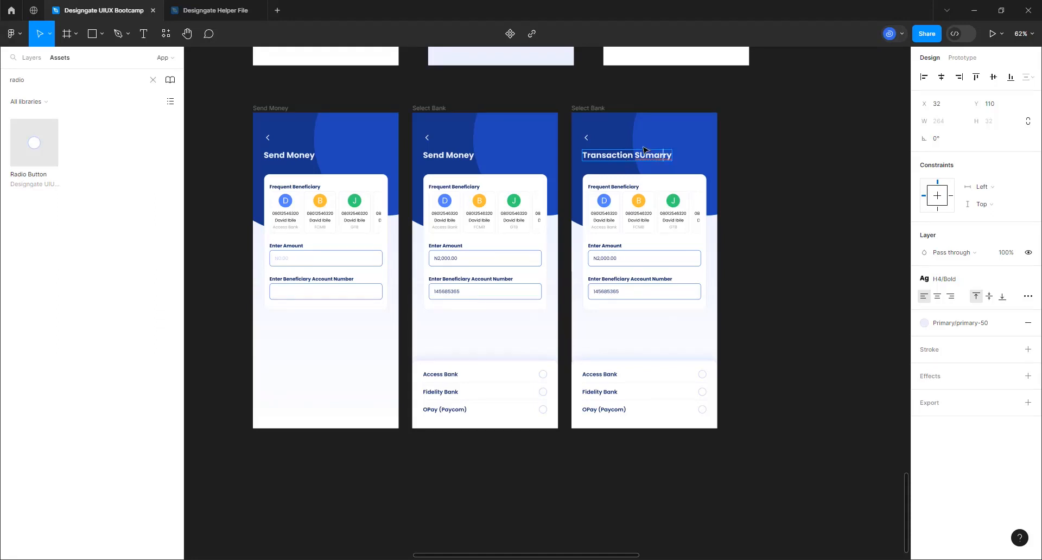
{"action": "right_click", "coordinate": [647, 158]}
{"action": "left_click", "coordinate": [660, 164]}
{"action": "left_click", "coordinate": [790, 205]}
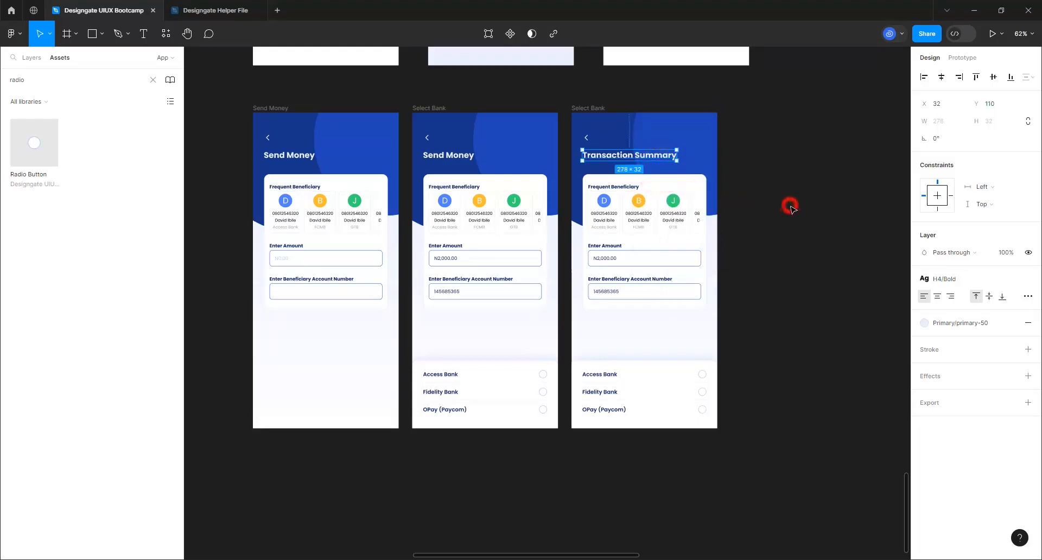
{"action": "left_click", "coordinate": [676, 398]}
{"action": "key", "text": "Delete"}
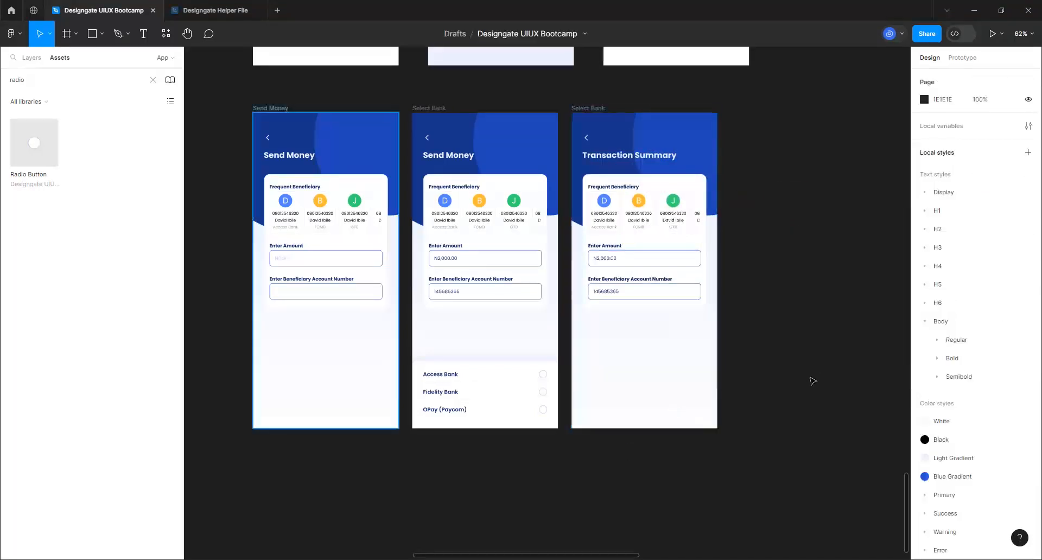
Add an AMOUNT text label below the account field
{"action": "scroll", "coordinate": [777, 295], "scroll_direction": "up", "scroll_amount": 5}
{"action": "scroll", "coordinate": [516, 420], "scroll_direction": "down", "scroll_amount": 1}
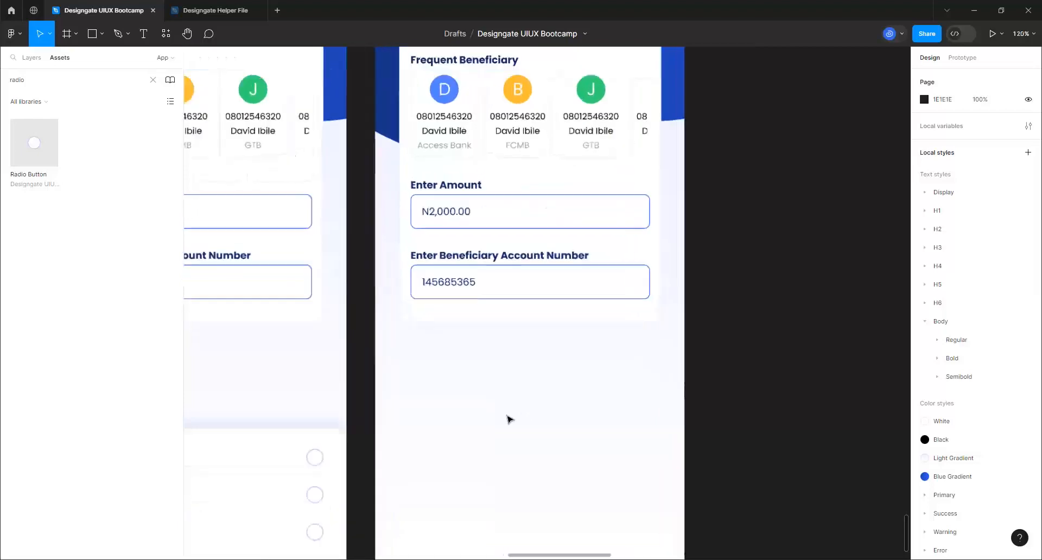
{"action": "scroll", "coordinate": [506, 415], "scroll_direction": "up", "scroll_amount": 2}
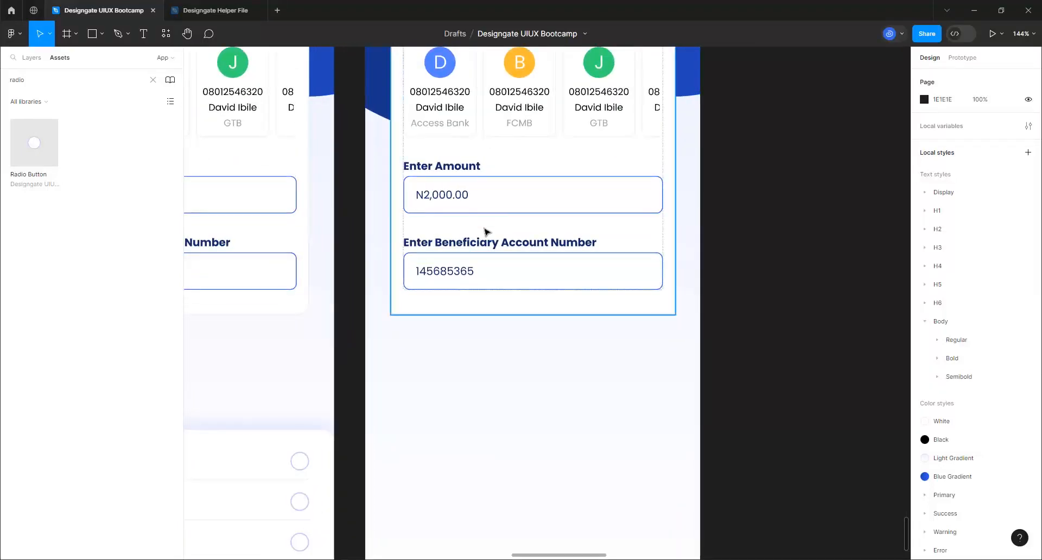
{"action": "left_click", "coordinate": [145, 33]}
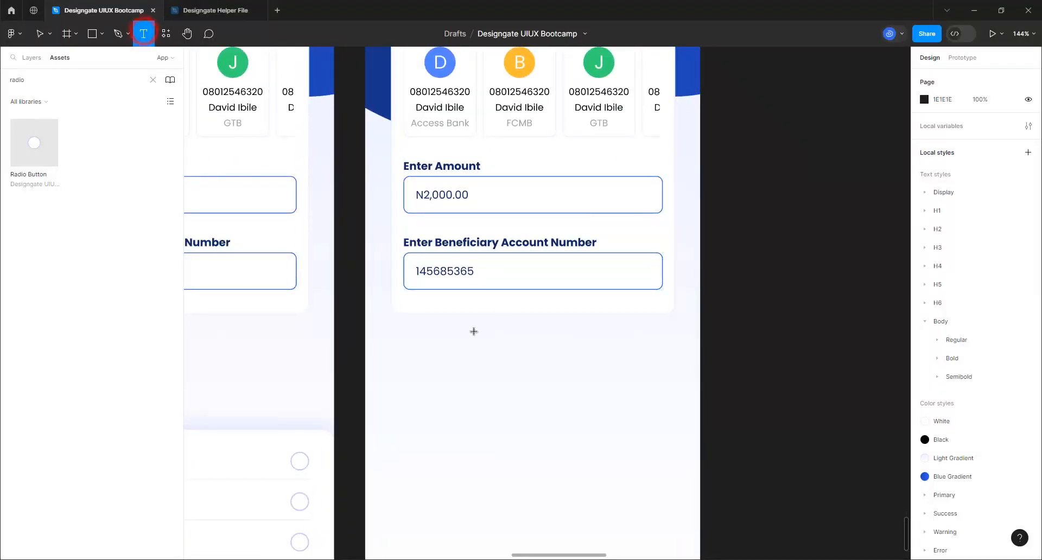
{"action": "left_click", "coordinate": [422, 362]}
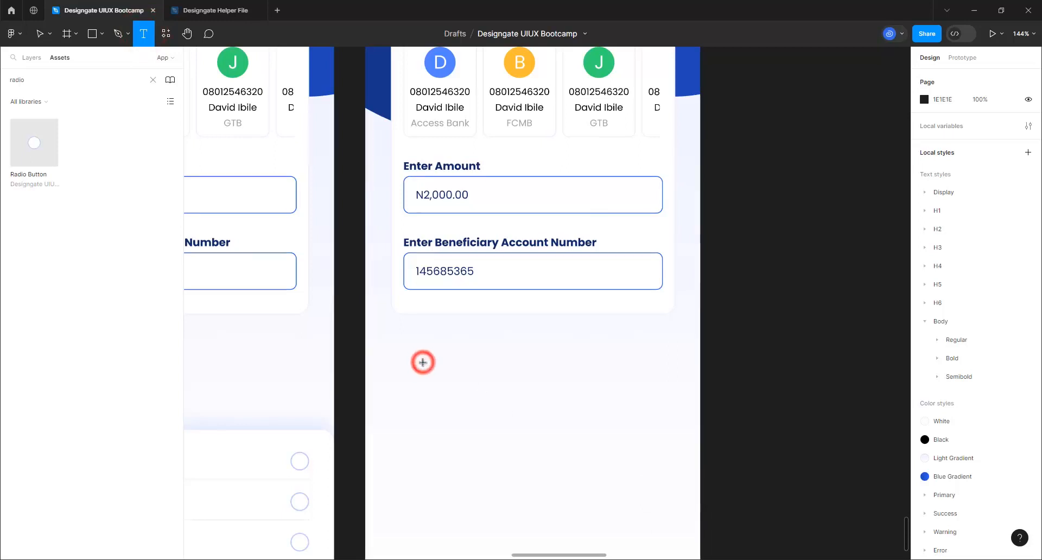
{"action": "type", "text": "Amo"}
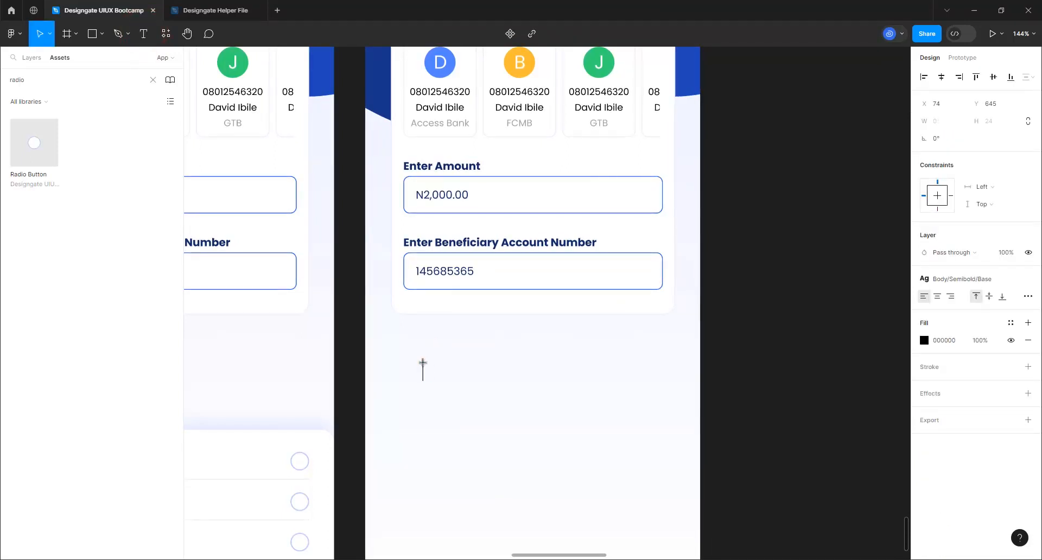
{"action": "type", "text": "AMUNT"}
{"action": "left_click", "coordinate": [544, 378]}
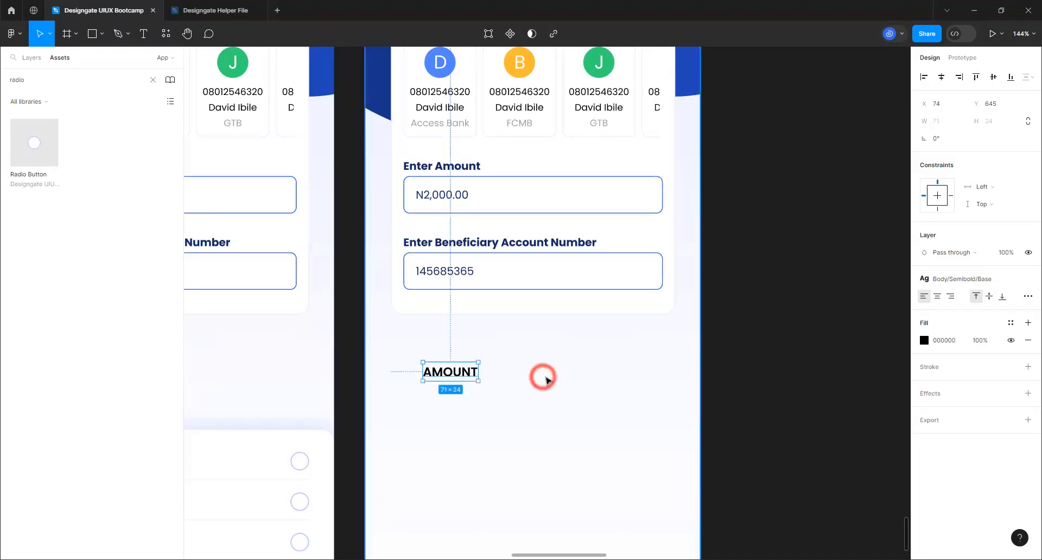
Duplicate AMOUNT below itself and change the copy to N2000.00
{"action": "key", "text": "ctrl+d"}
{"action": "left_click_drag", "start_coordinate": [467, 372], "coordinate": [459, 391]}
{"action": "double_click", "coordinate": [459, 390]}
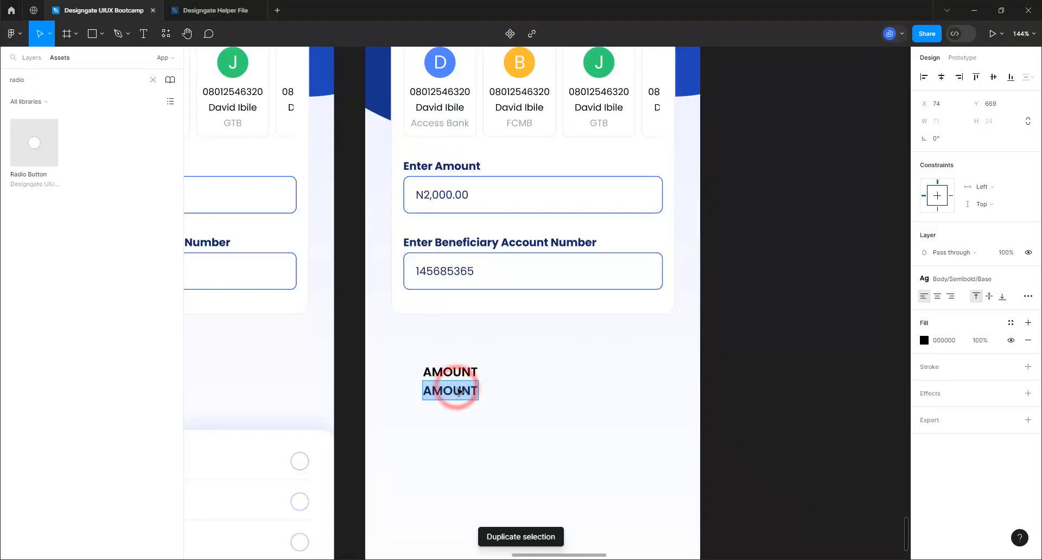
{"action": "type", "text": "N2000.00"}
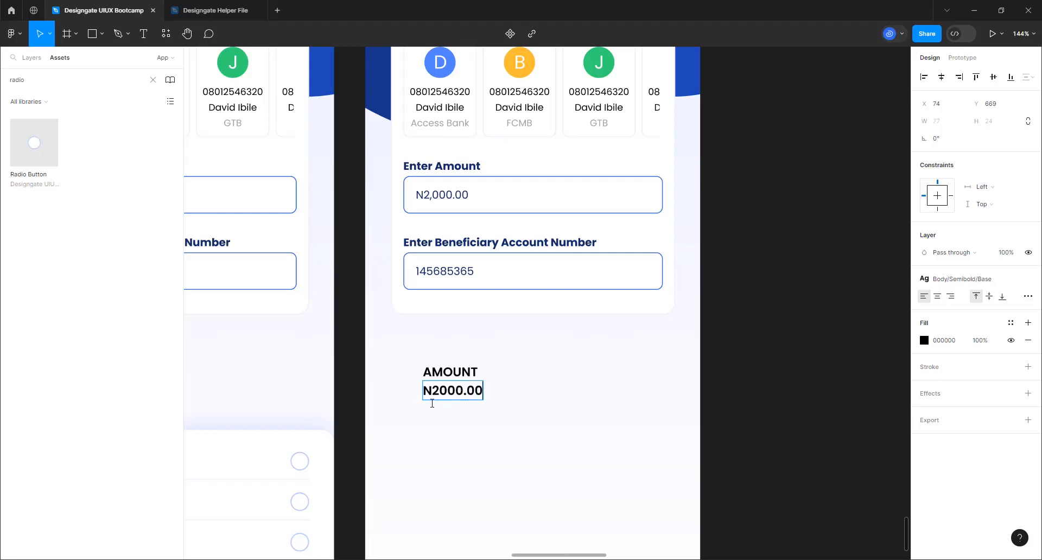
{"action": "left_click", "coordinate": [549, 452]}
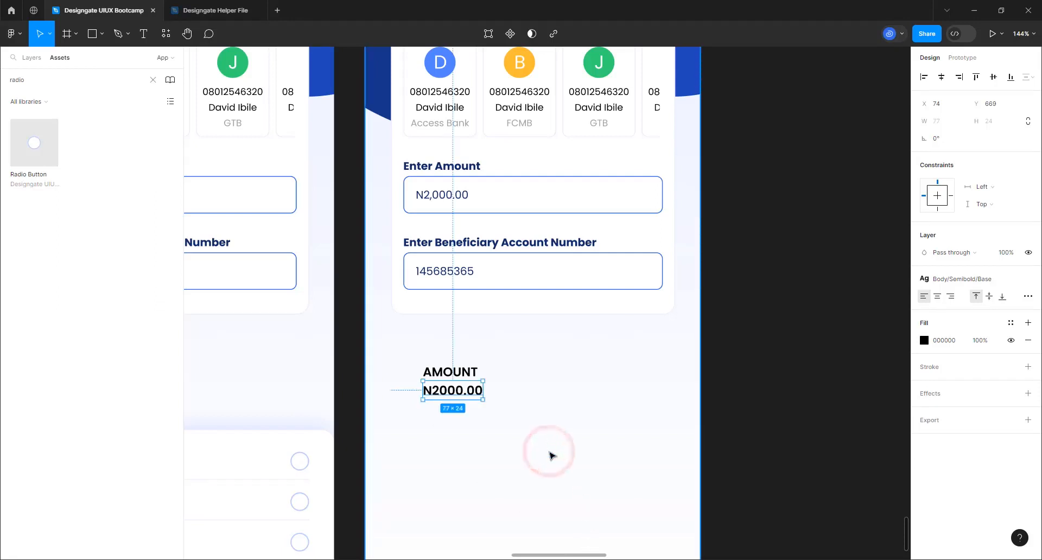
Add a BENEFICIARY label below N2000.00 by copying the AMOUNT label
{"action": "left_click", "coordinate": [441, 375]}
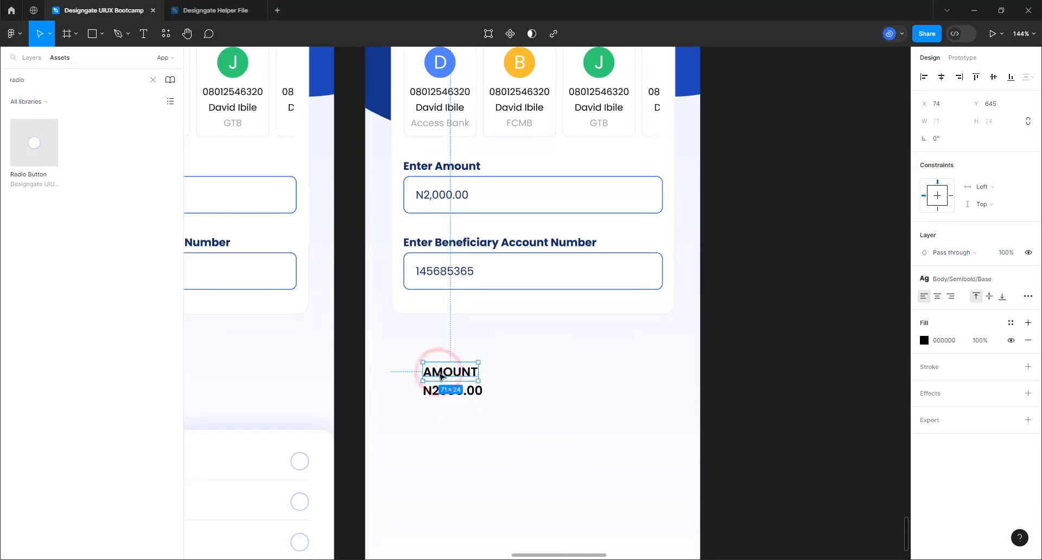
{"action": "key", "text": "ctrl+d"}
{"action": "left_click_drag", "start_coordinate": [437, 406], "coordinate": [437, 439]}
{"action": "double_click", "coordinate": [434, 438]}
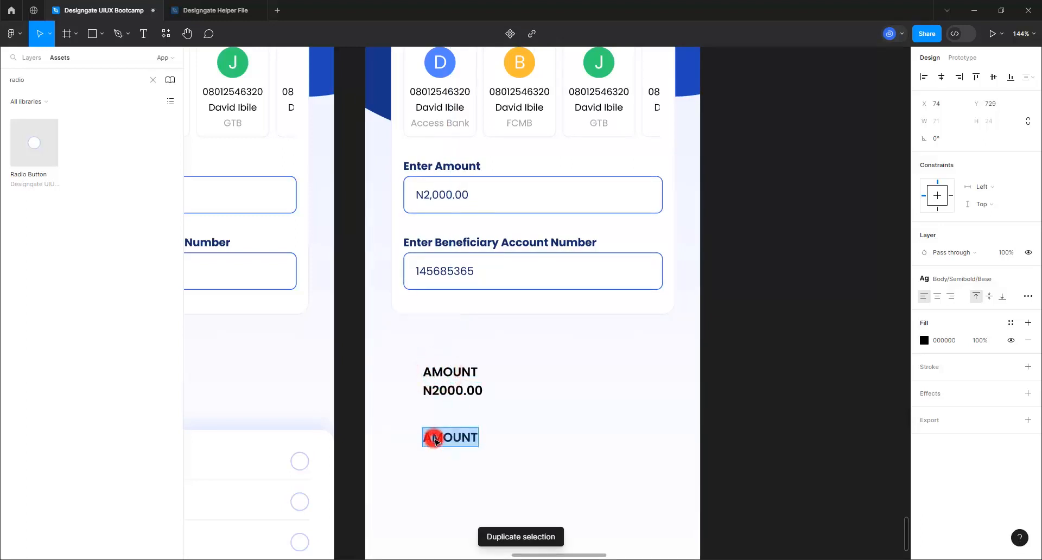
{"action": "type", "text": "BENEFICIARY"}
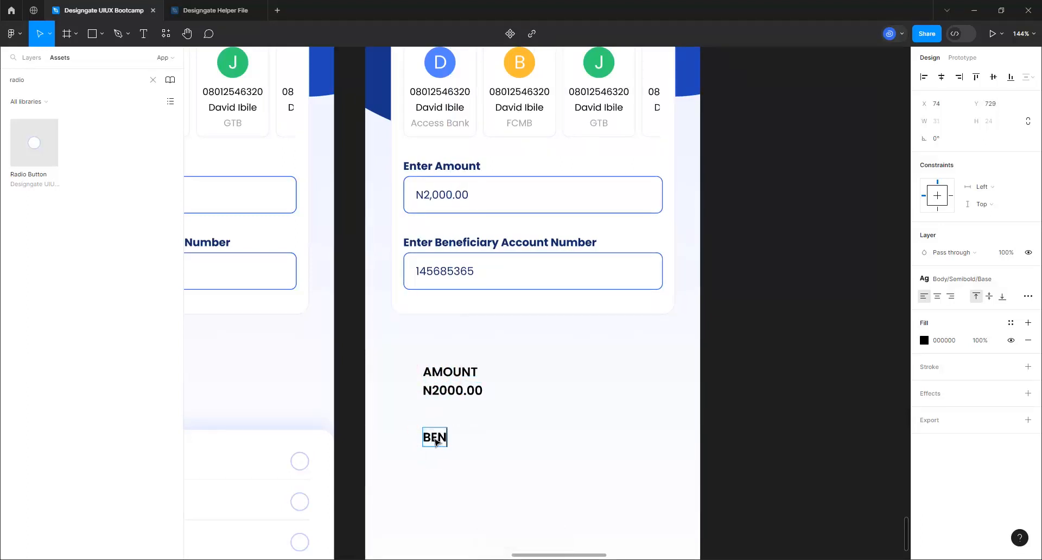
{"action": "left_click", "coordinate": [523, 412]}
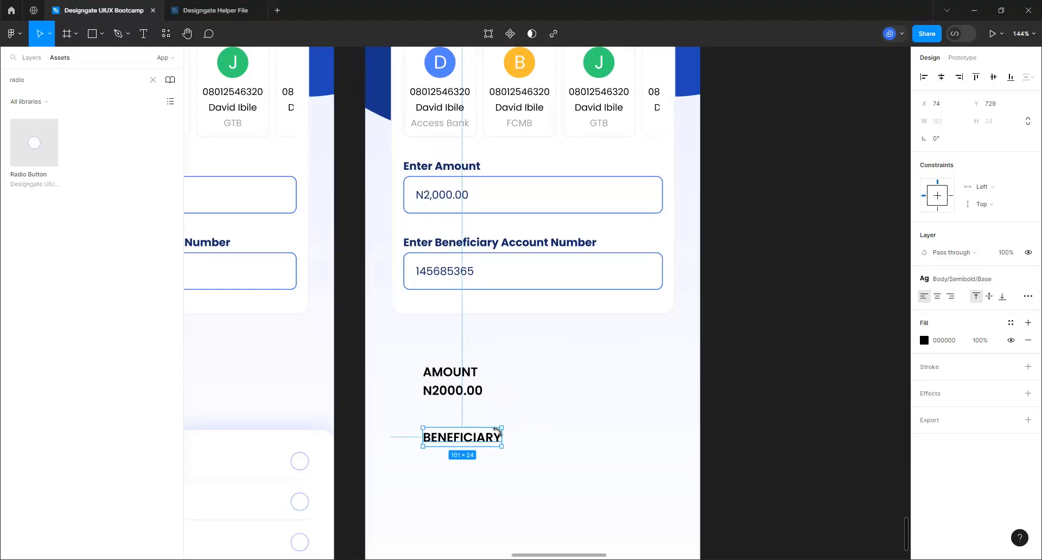
Copy the N2000.00 text below BENEFICIARY and replace it with the beneficiary's full name
{"action": "left_click", "coordinate": [443, 388]}
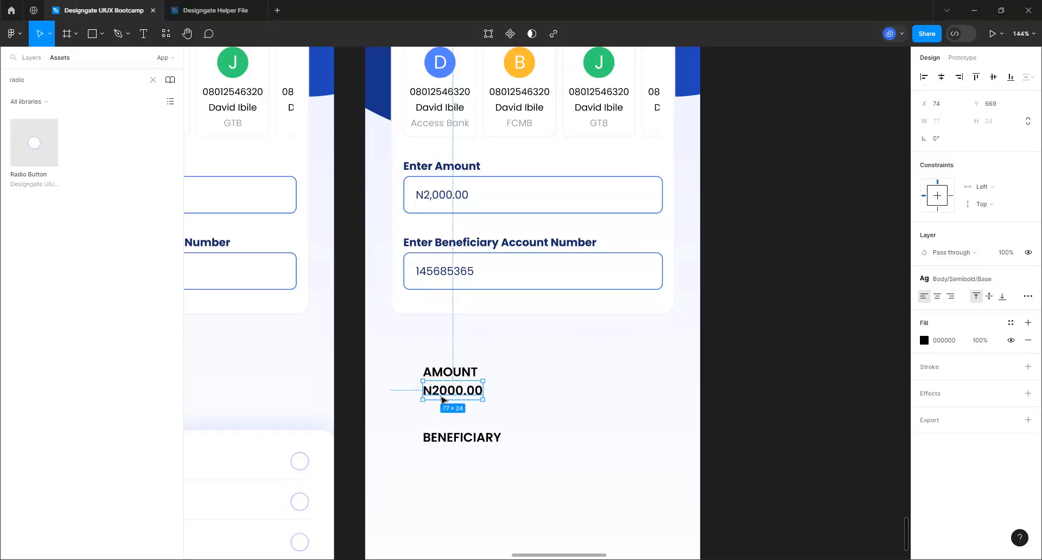
{"action": "key", "text": "ctrl+d"}
{"action": "left_click_drag", "start_coordinate": [442, 400], "coordinate": [448, 461]}
{"action": "double_click", "coordinate": [449, 459]}
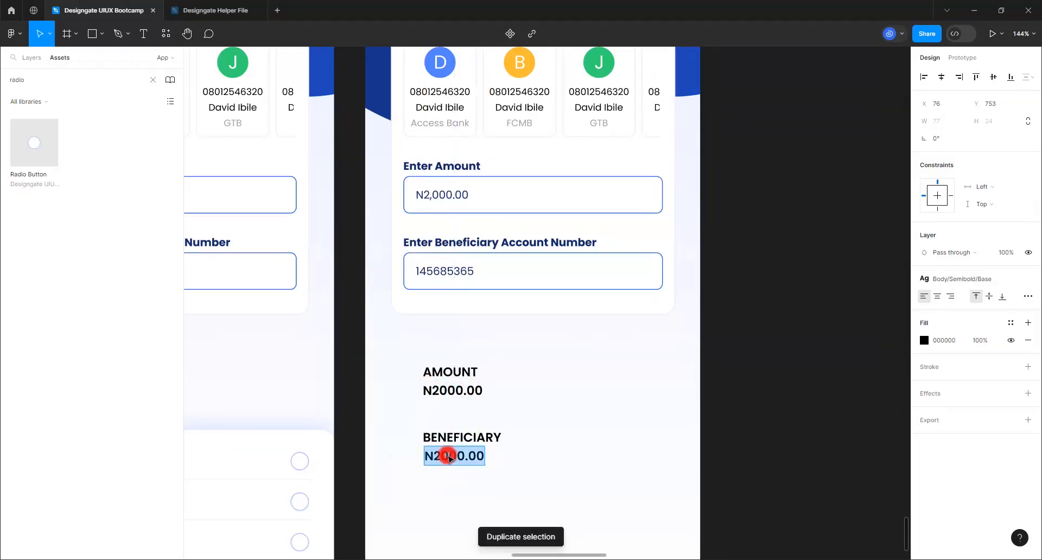
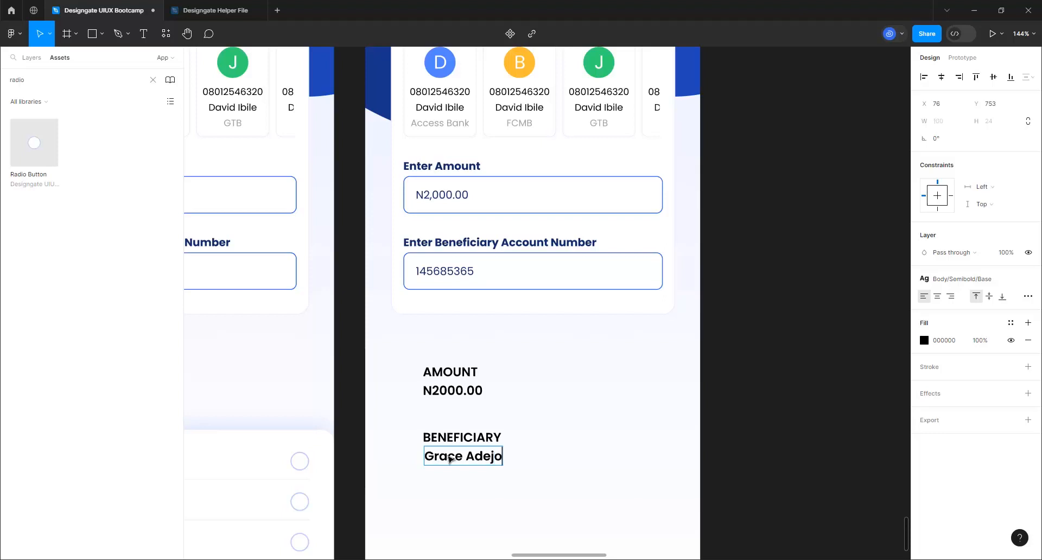
{"action": "left_click", "coordinate": [591, 475]}
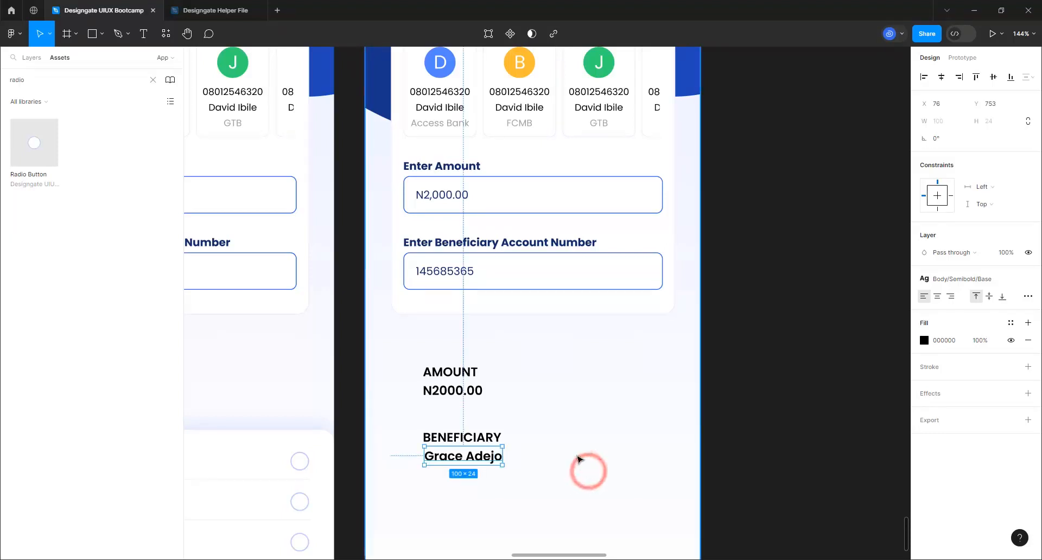
Copy the account number from the account-number input field's text
{"action": "left_click", "coordinate": [433, 277]}
{"action": "left_click", "coordinate": [432, 277]}
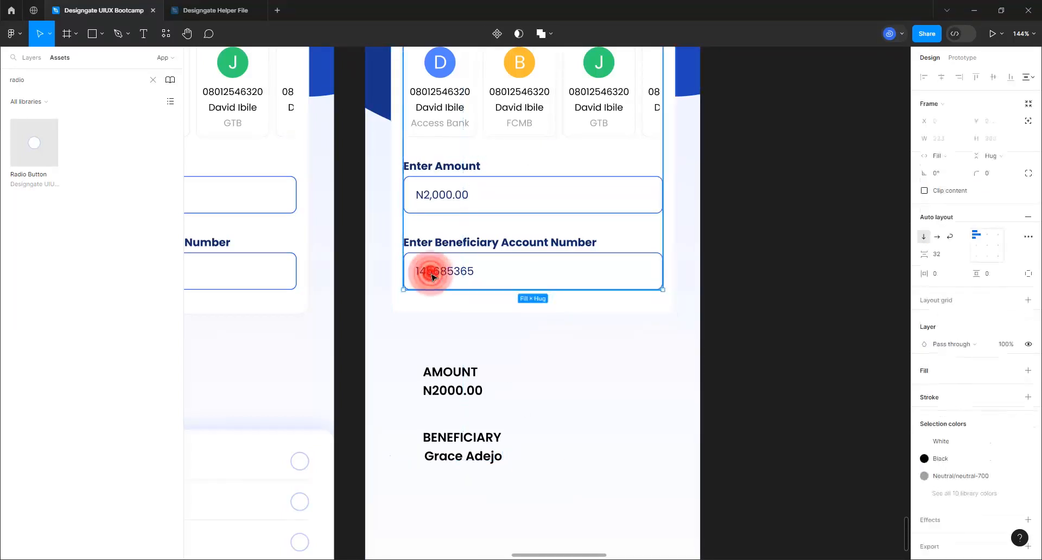
{"action": "left_click", "coordinate": [433, 277]}
{"action": "left_click", "coordinate": [432, 277]}
{"action": "double_click", "coordinate": [433, 277]}
{"action": "key", "text": "ctrl+c"}
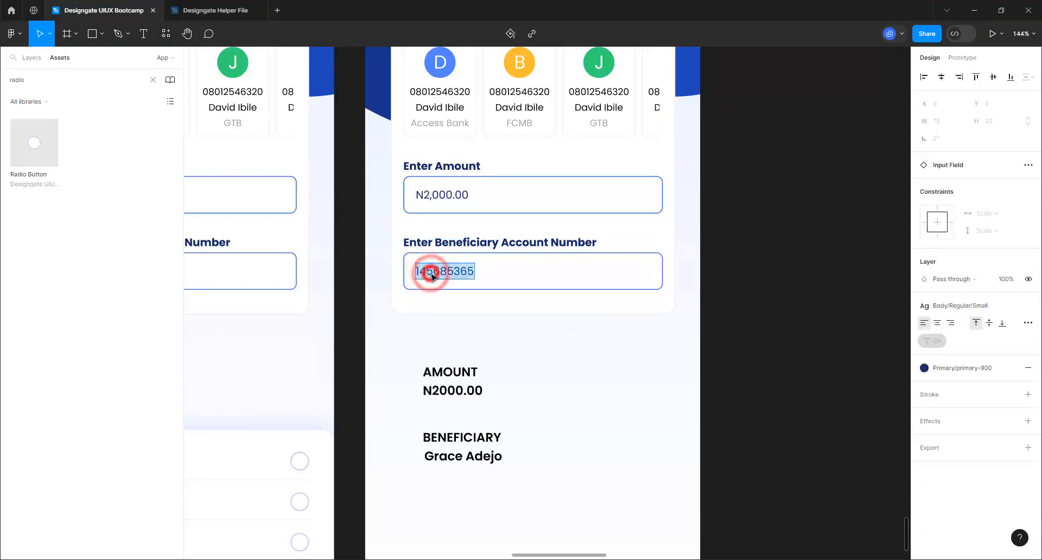
{"action": "left_click", "coordinate": [572, 401]}
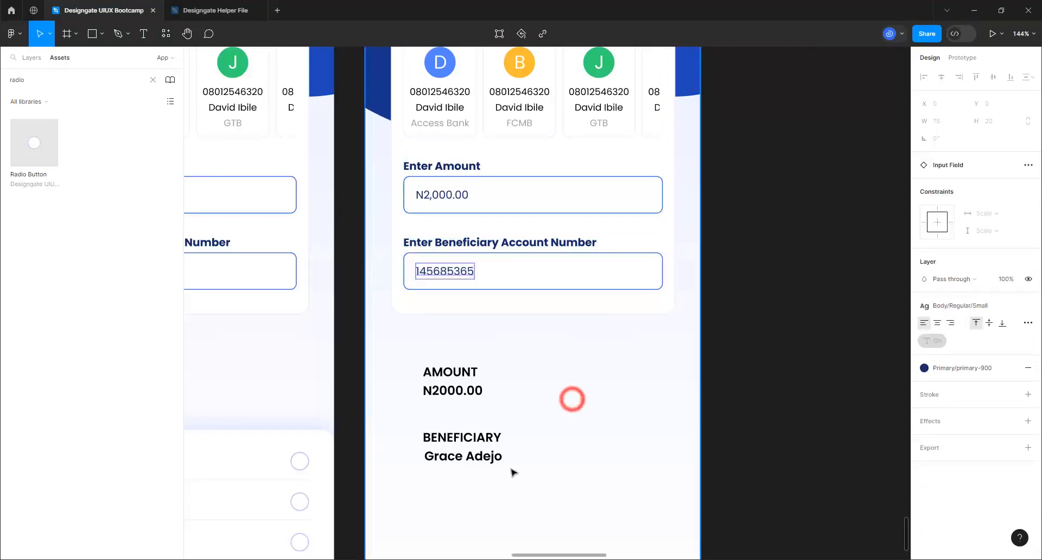
Duplicate the name line below it and change it to the account number plus ' | Access Bank'
{"action": "left_click", "coordinate": [492, 460]}
{"action": "key", "text": "ctrl+d"}
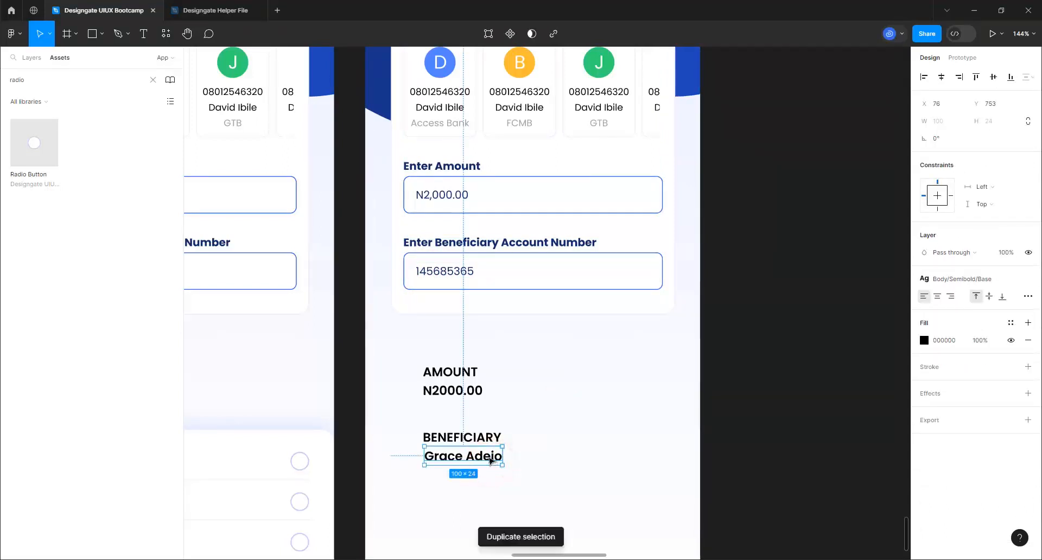
{"action": "left_click_drag", "start_coordinate": [488, 461], "coordinate": [483, 485]}
{"action": "double_click", "coordinate": [482, 484]}
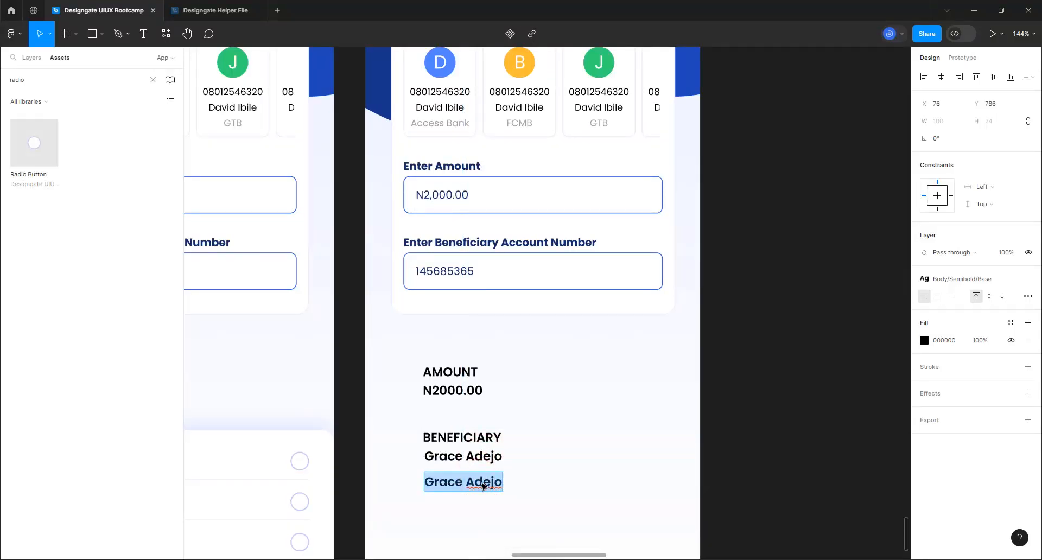
{"action": "key", "text": "ctrl+v"}
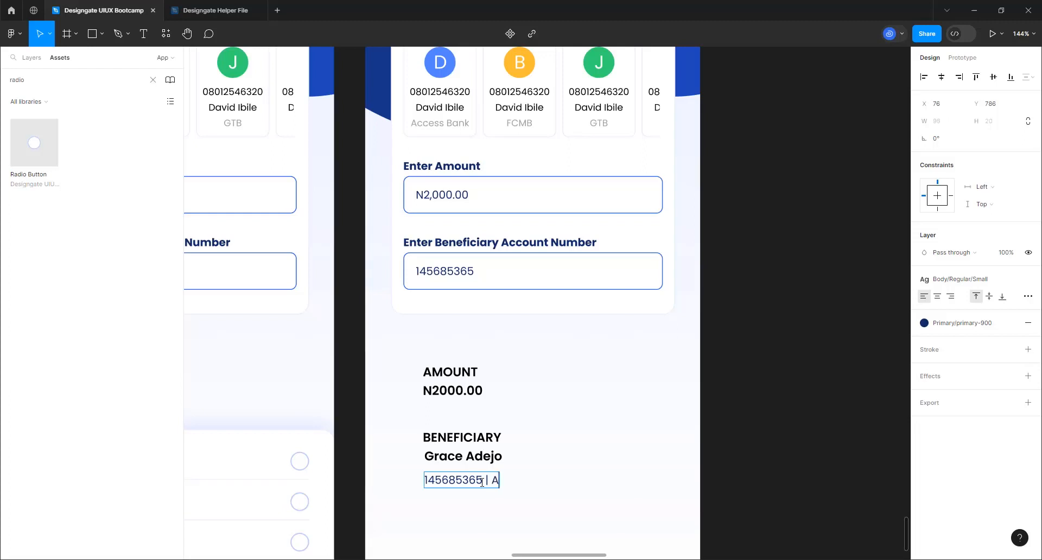
{"action": "type", "text": "| Access"}
{"action": "key", "text": "BackSpace"}
{"action": "key", "text": "BackSpace"}
{"action": "key", "text": "BackSpace"}
{"action": "key", "text": "BackSpace"}
{"action": "key", "text": "BackSpace"}
{"action": "type", "text": "Bank"}
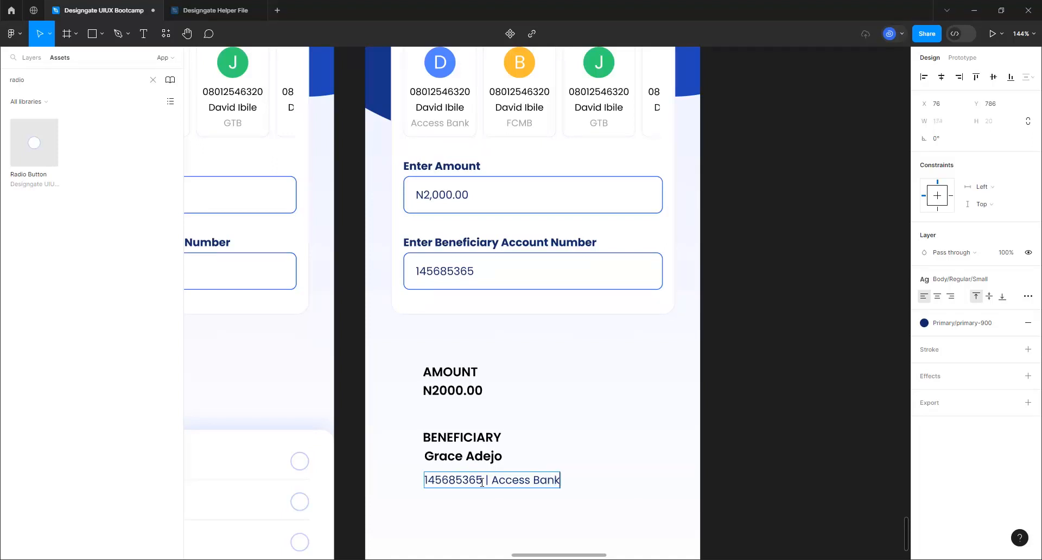
{"action": "left_click", "coordinate": [606, 354]}
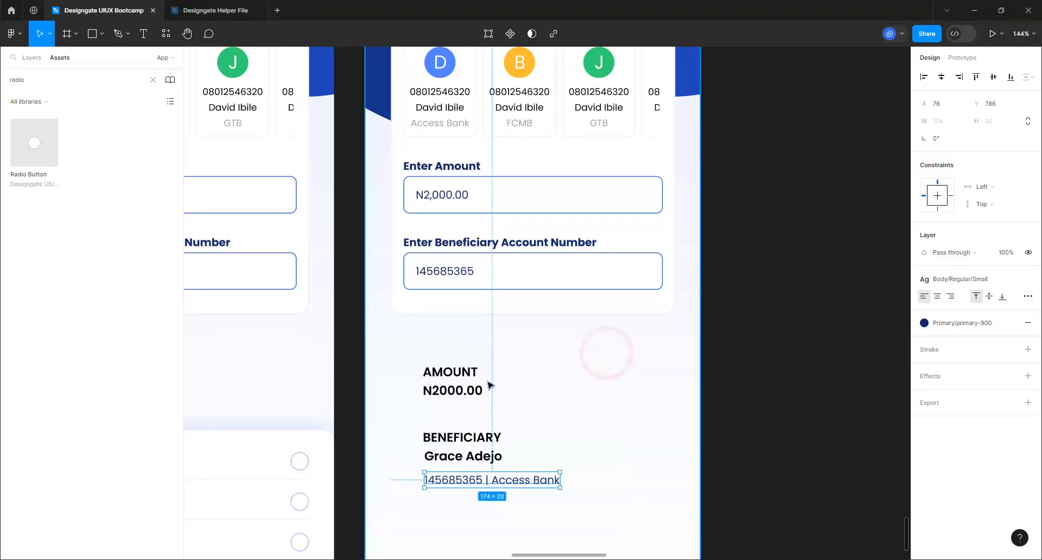
Colour the AMOUNT and BENEFICIARY labels with the success-500 green fill style
{"action": "left_click", "coordinate": [459, 369]}
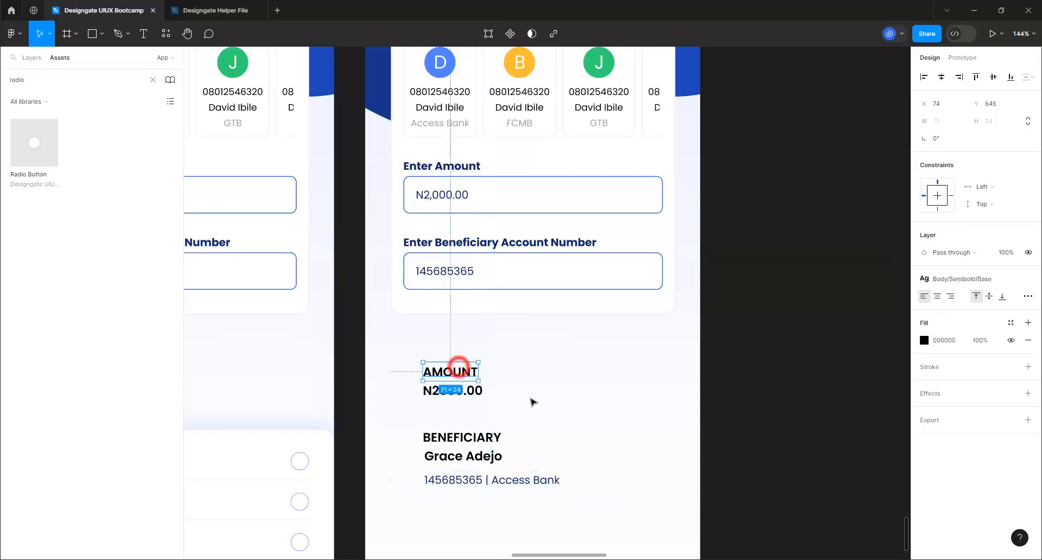
{"action": "left_click", "coordinate": [483, 440], "text": "shift"}
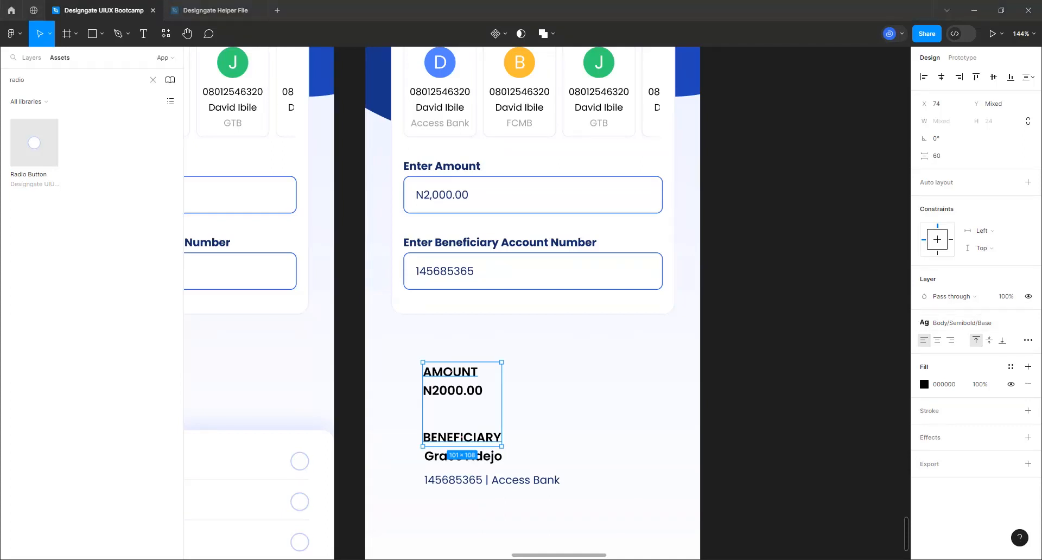
{"action": "left_click", "coordinate": [609, 44]}
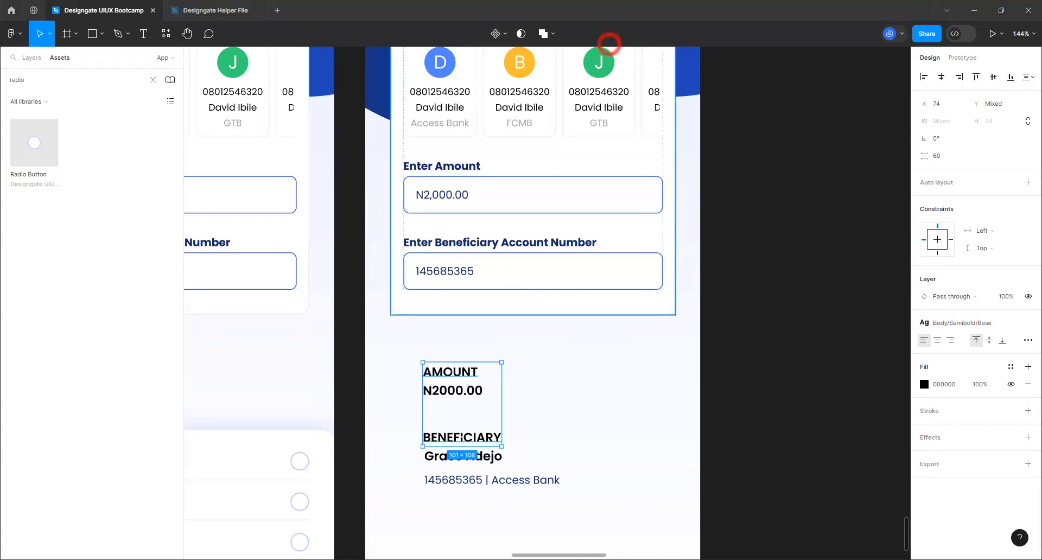
{"action": "left_click", "coordinate": [958, 326]}
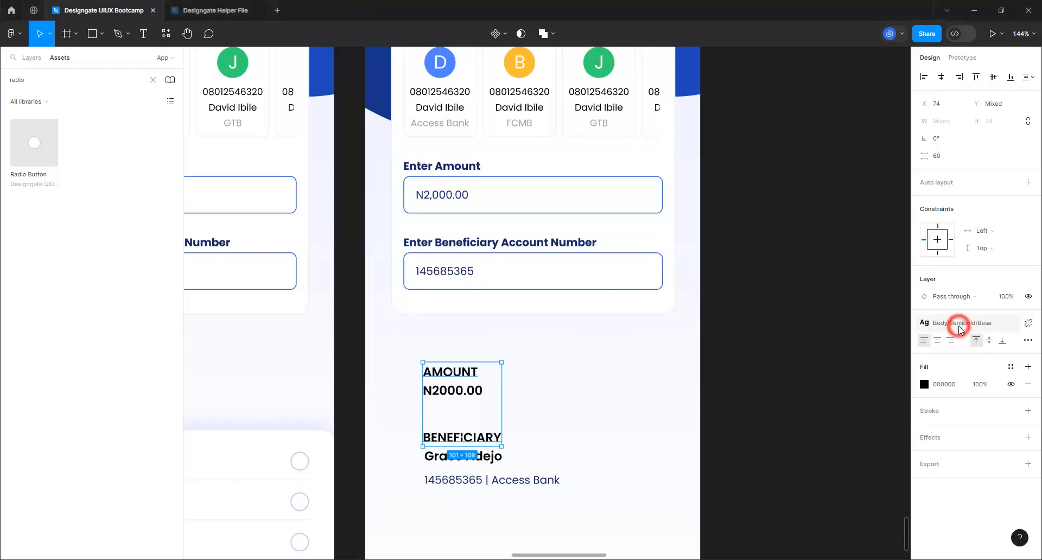
{"action": "left_click", "coordinate": [958, 326]}
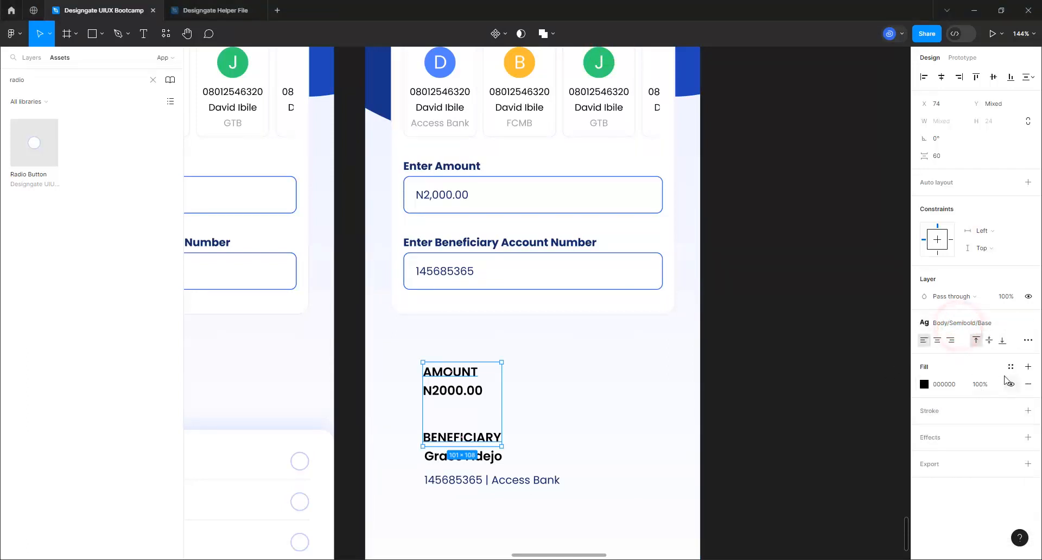
{"action": "left_click", "coordinate": [1010, 371]}
{"action": "scroll", "coordinate": [828, 467], "scroll_direction": "down", "scroll_amount": 5}
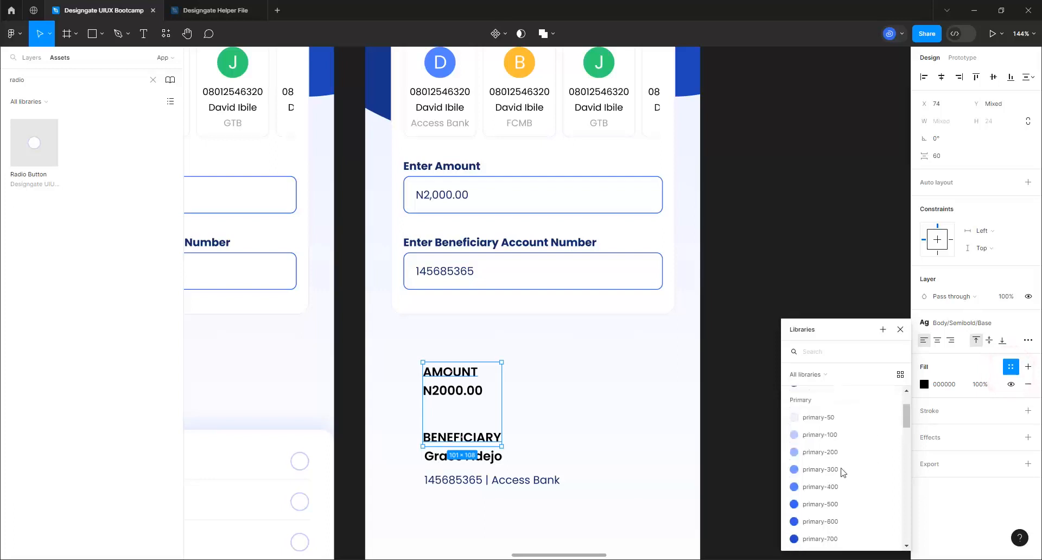
{"action": "scroll", "coordinate": [832, 496], "scroll_direction": "down", "scroll_amount": 3}
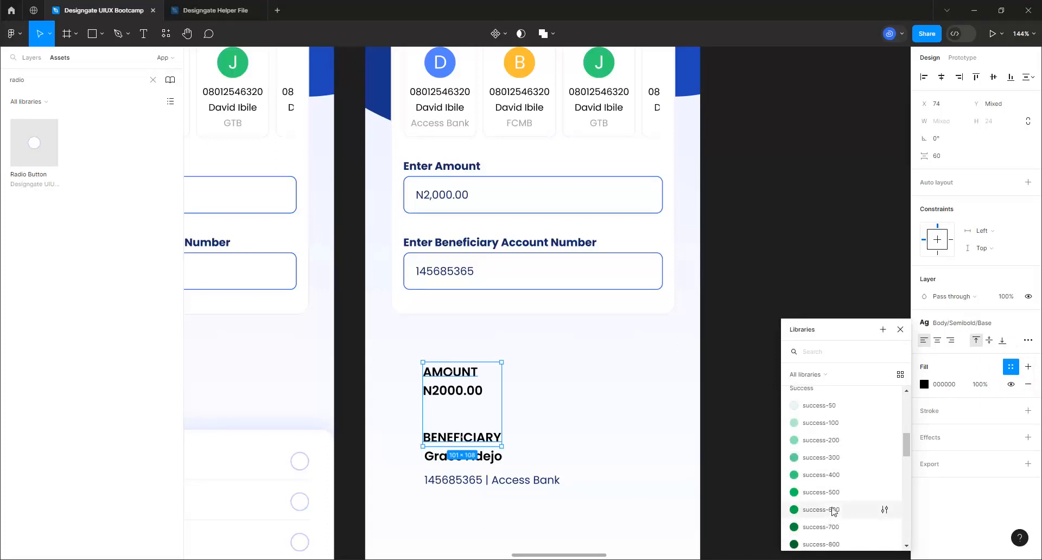
{"action": "left_click", "coordinate": [832, 495]}
{"action": "left_click", "coordinate": [601, 390]}
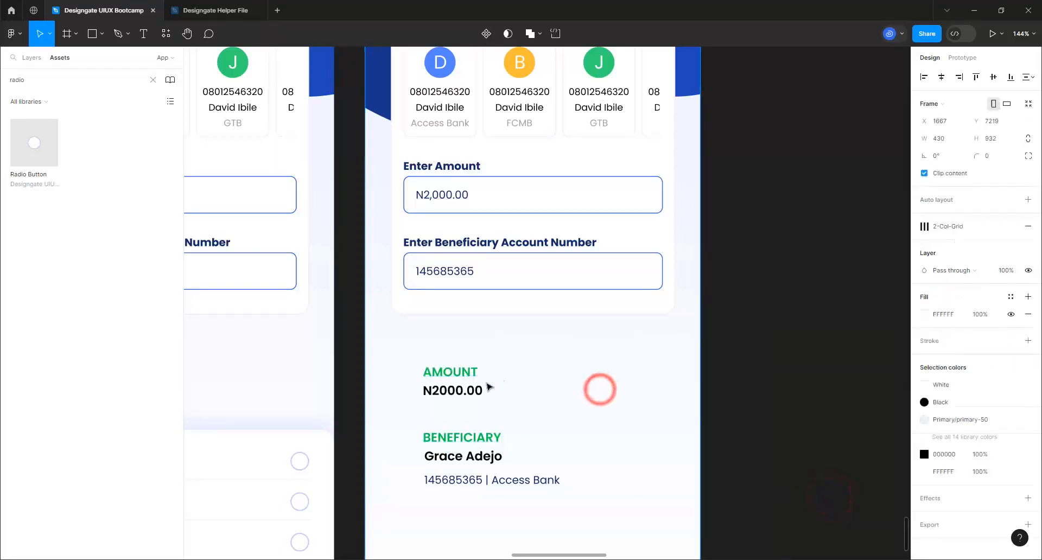
Style N2000.00 with the H3/Bold text style and primary-900 navy fill
{"action": "left_click", "coordinate": [465, 398]}
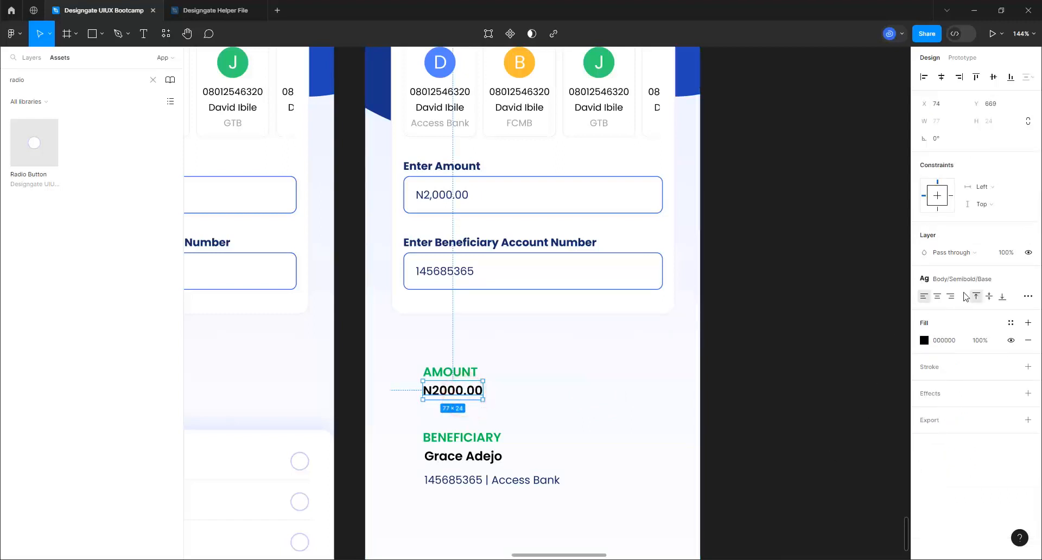
{"action": "left_click", "coordinate": [984, 278]}
{"action": "scroll", "coordinate": [998, 426], "scroll_direction": "down", "scroll_amount": 3}
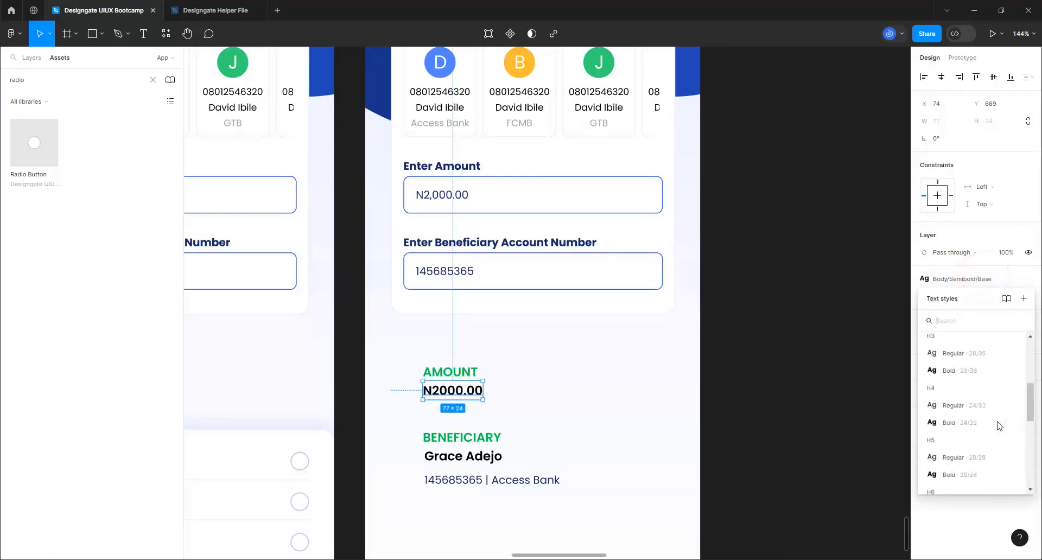
{"action": "scroll", "coordinate": [963, 434], "scroll_direction": "up", "scroll_amount": 2}
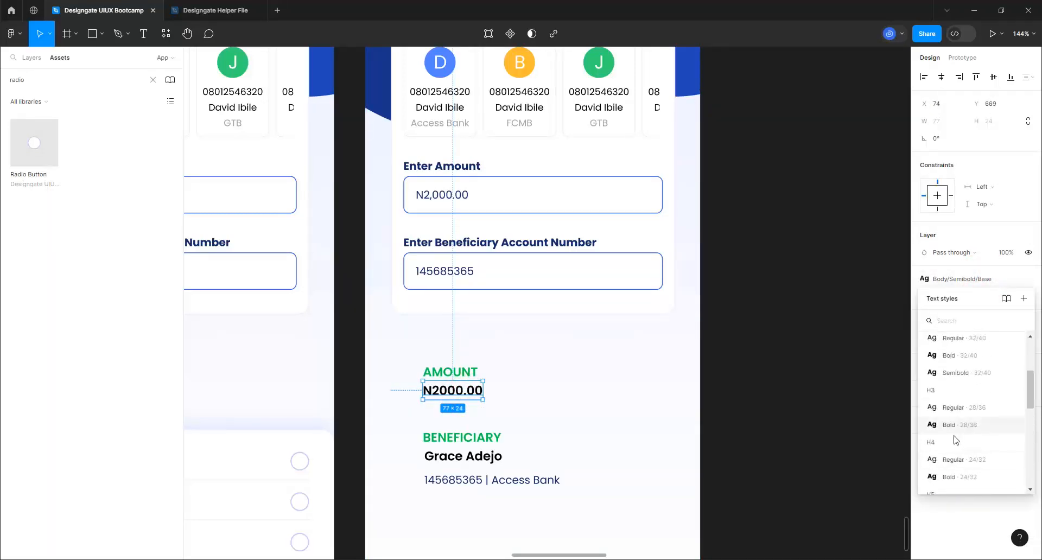
{"action": "left_click", "coordinate": [955, 425]}
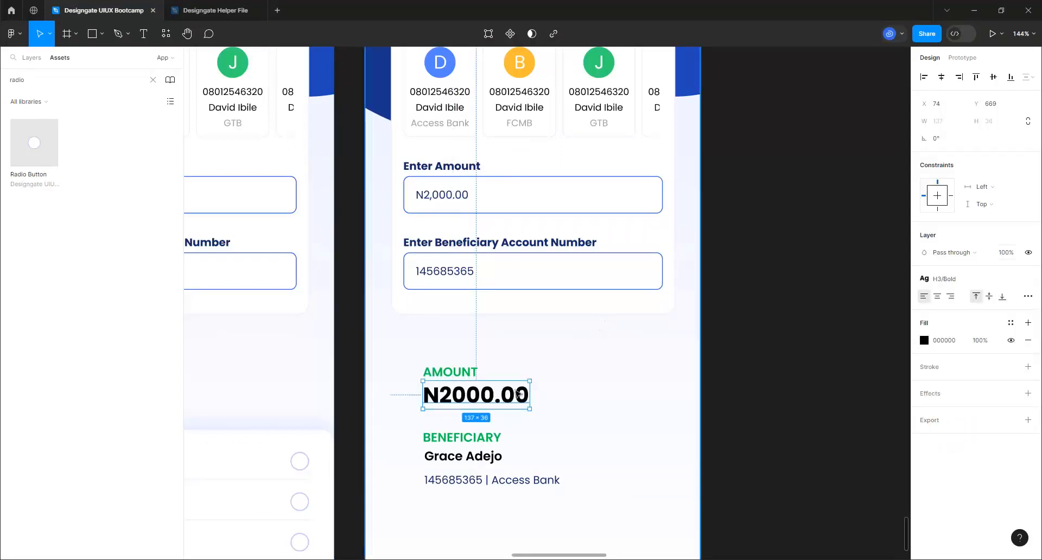
{"action": "left_click", "coordinate": [1011, 323]}
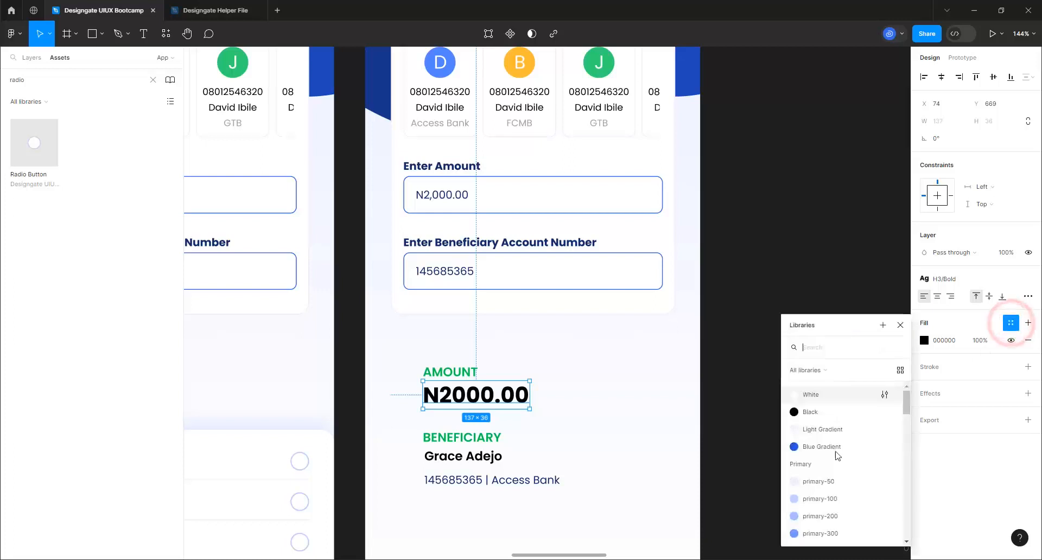
{"action": "scroll", "coordinate": [832, 478], "scroll_direction": "down", "scroll_amount": 10}
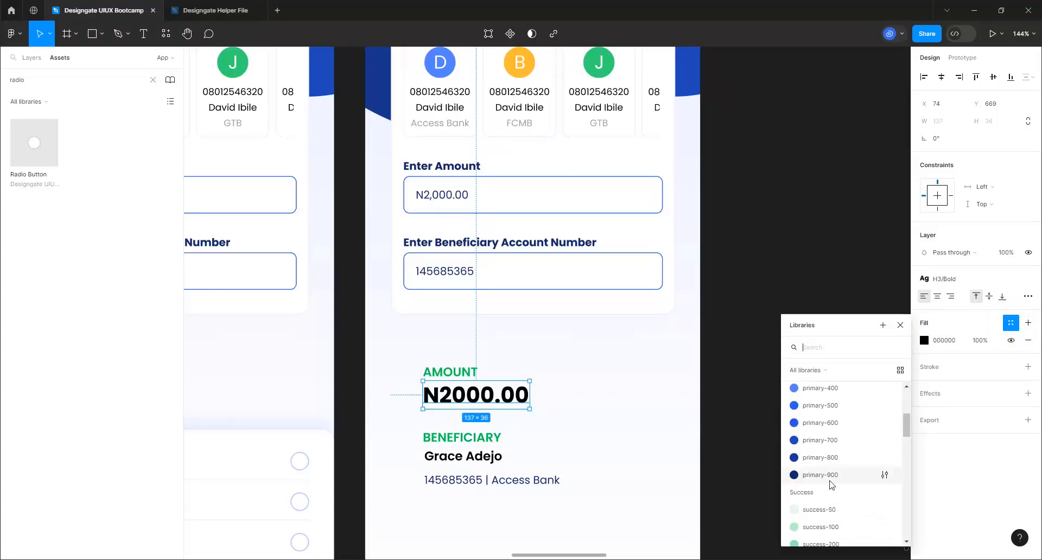
{"action": "left_click", "coordinate": [822, 475]}
{"action": "left_click", "coordinate": [475, 459]}
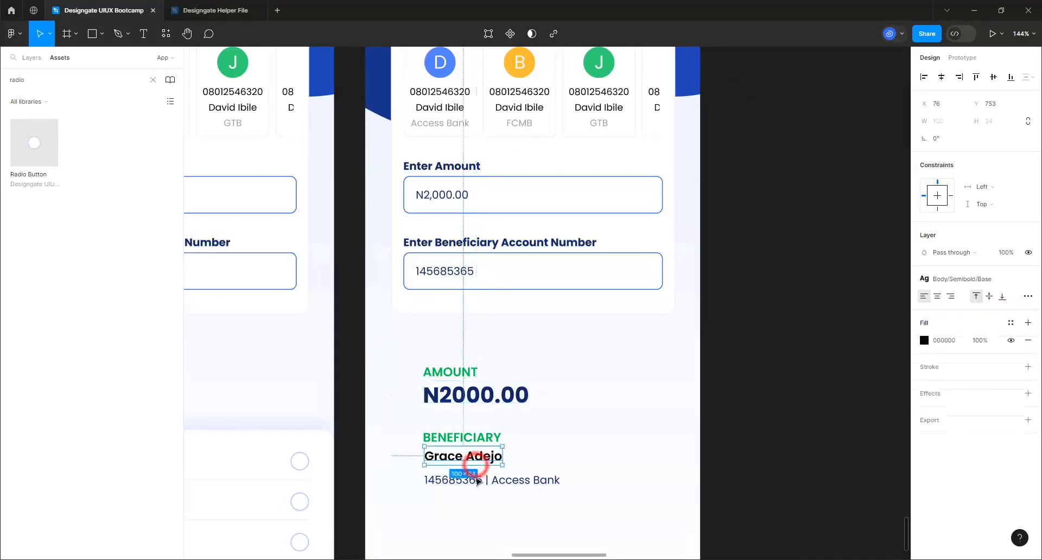
{"action": "left_click", "coordinate": [472, 481], "text": "shift"}
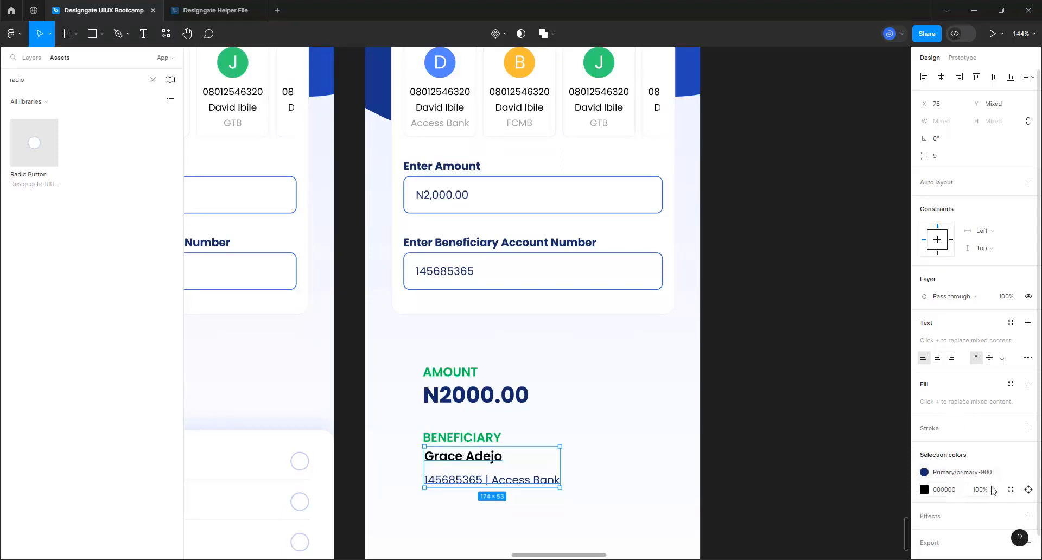
Replace the black 000000 text colour with the Primary/primary-900 library style
{"action": "left_click", "coordinate": [1012, 490]}
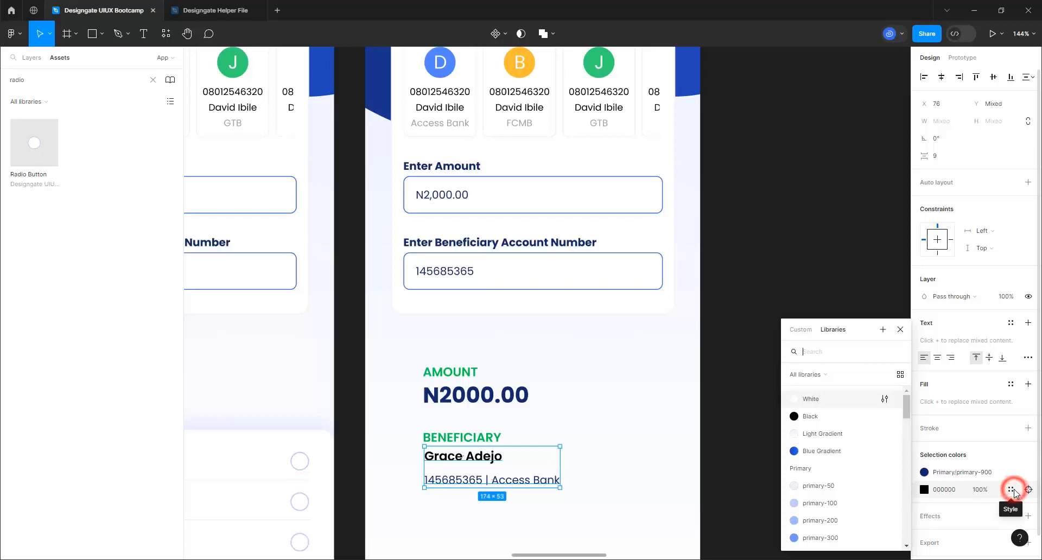
{"action": "scroll", "coordinate": [838, 472], "scroll_direction": "down", "scroll_amount": 3}
{"action": "left_click", "coordinate": [835, 478]}
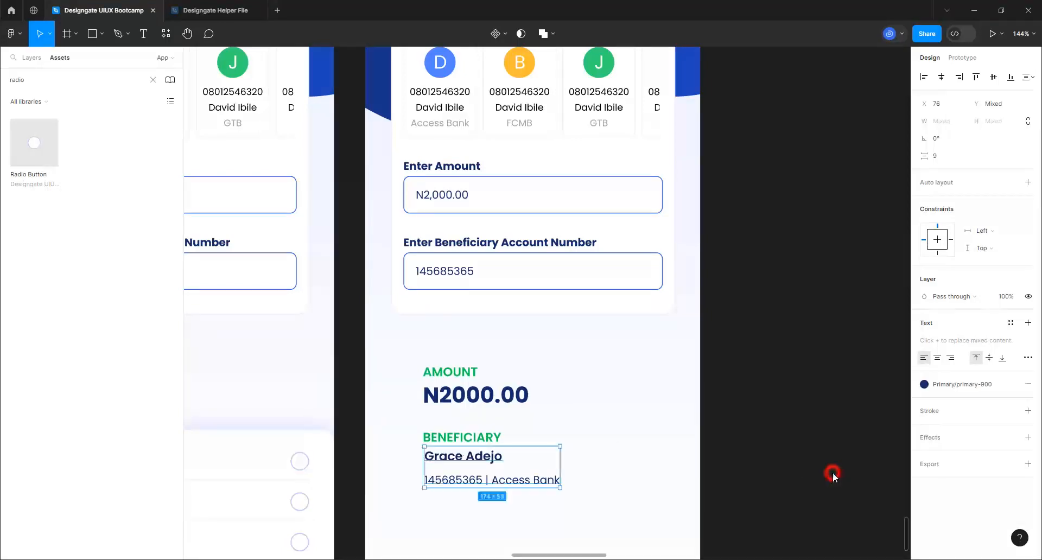
Select the beneficiary name and account-number lines together
{"action": "left_click", "coordinate": [614, 420]}
{"action": "scroll", "coordinate": [456, 478], "scroll_direction": "up", "scroll_amount": 4, "text": "ctrl"}
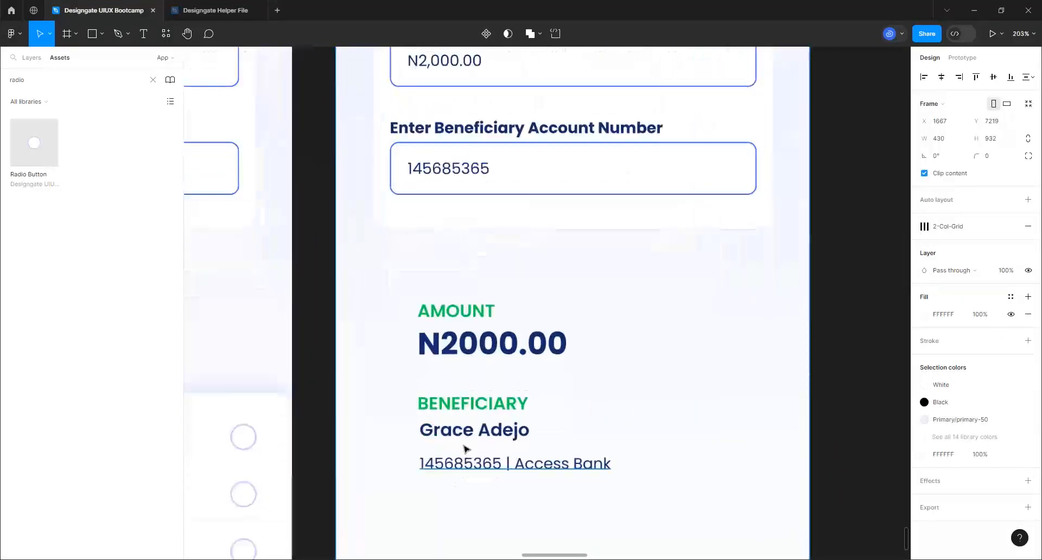
{"action": "left_click", "coordinate": [467, 429]}
{"action": "left_click", "coordinate": [470, 466], "text": "shift"}
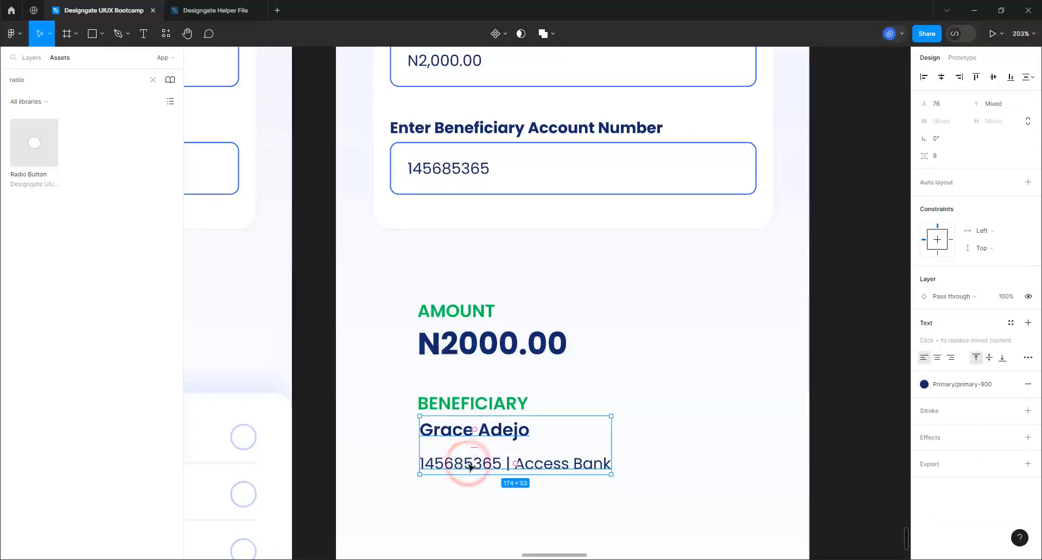
Wrap the name and account lines in auto layout with an 8 gap
{"action": "key", "text": "shift+a"}
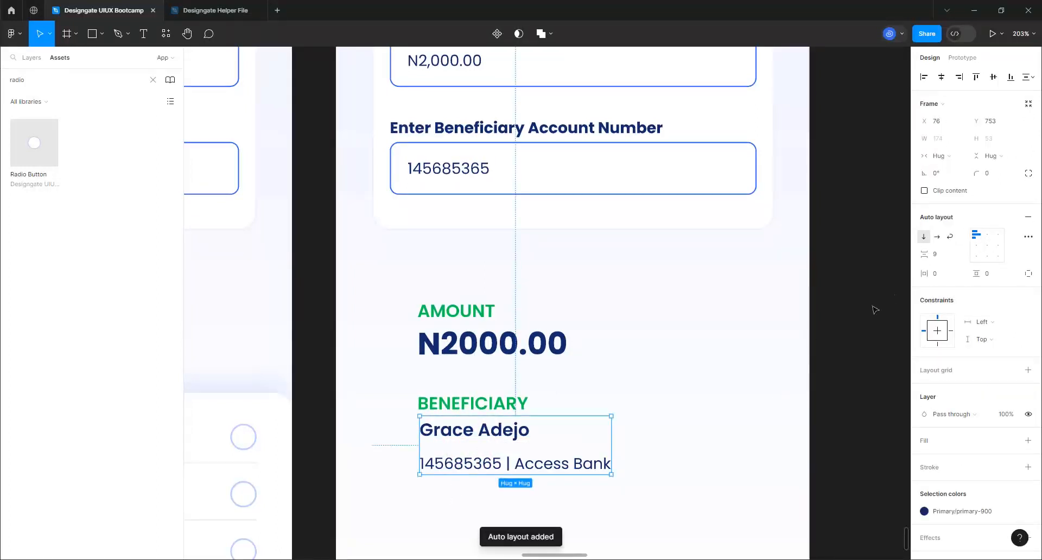
{"action": "left_click", "coordinate": [943, 256]}
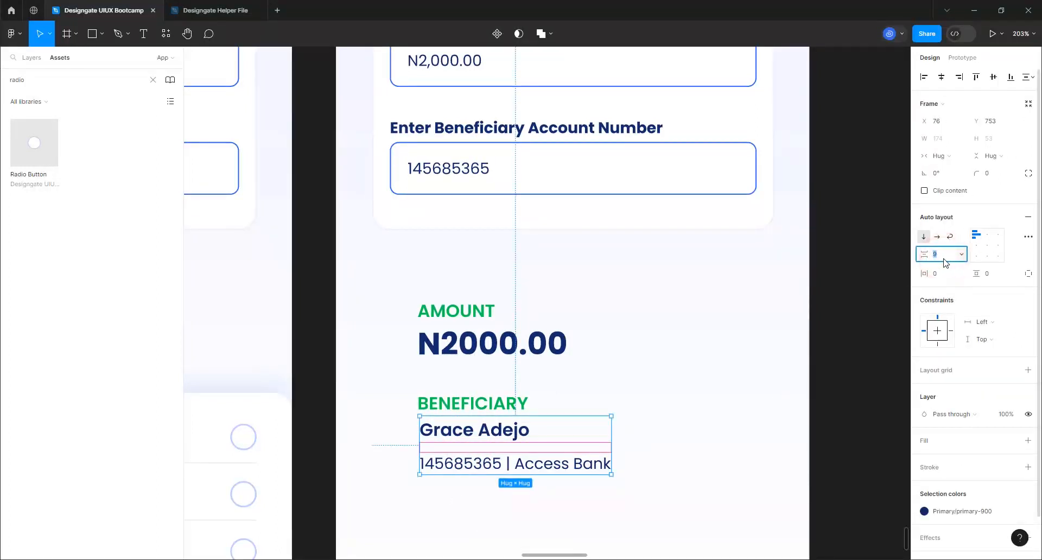
{"action": "key", "text": "Return"}
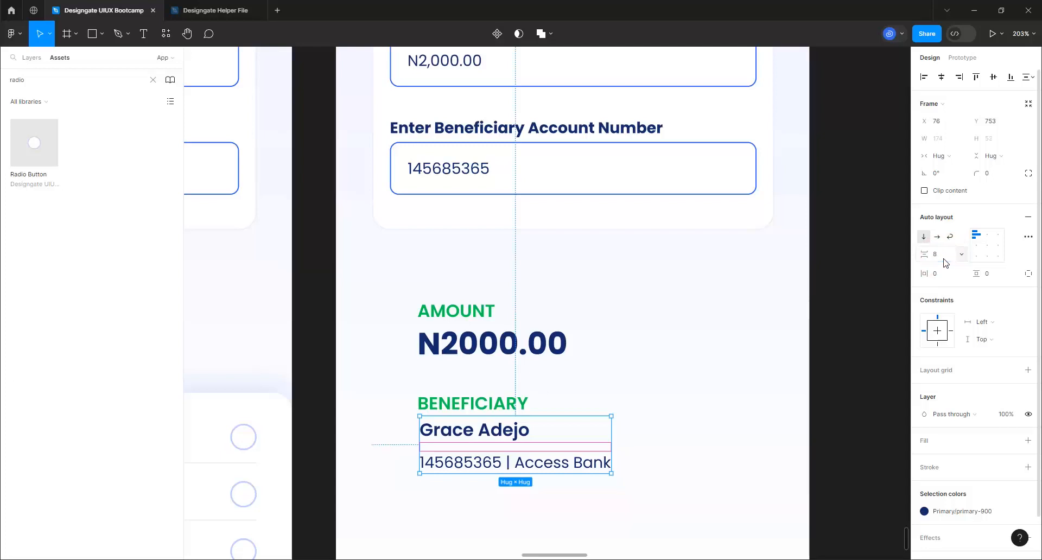
Stack the BENEFICIARY label with its name-and-account group in auto layout, gap 4
{"action": "left_click", "coordinate": [424, 398]}
{"action": "left_click", "coordinate": [452, 451], "text": "shift"}
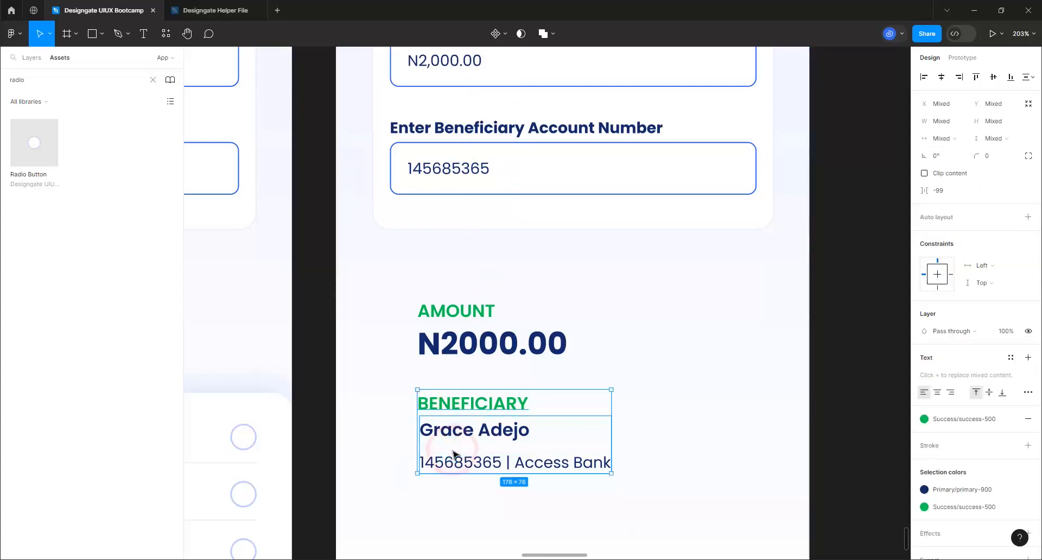
{"action": "key", "text": "shift+a"}
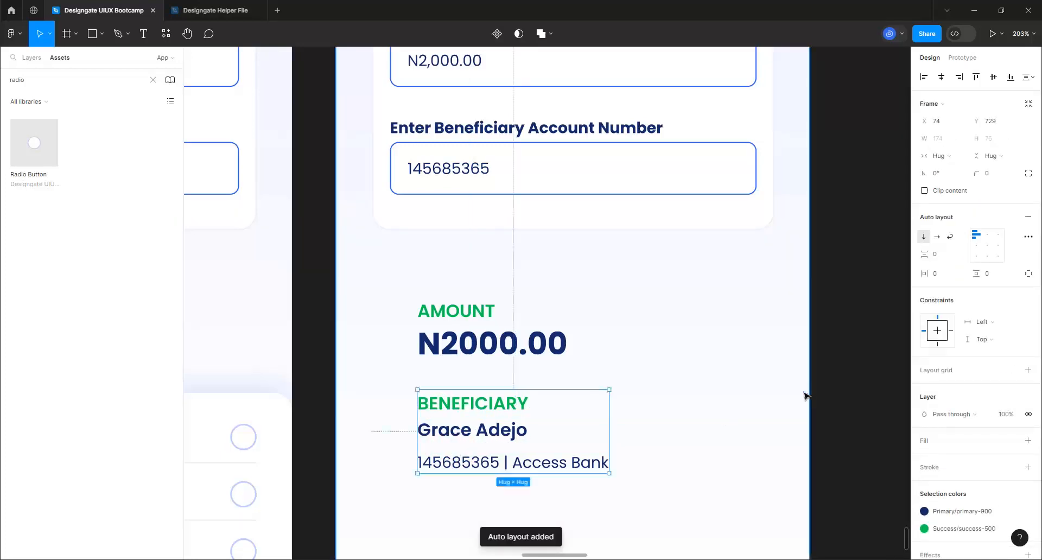
{"action": "left_click", "coordinate": [943, 255]}
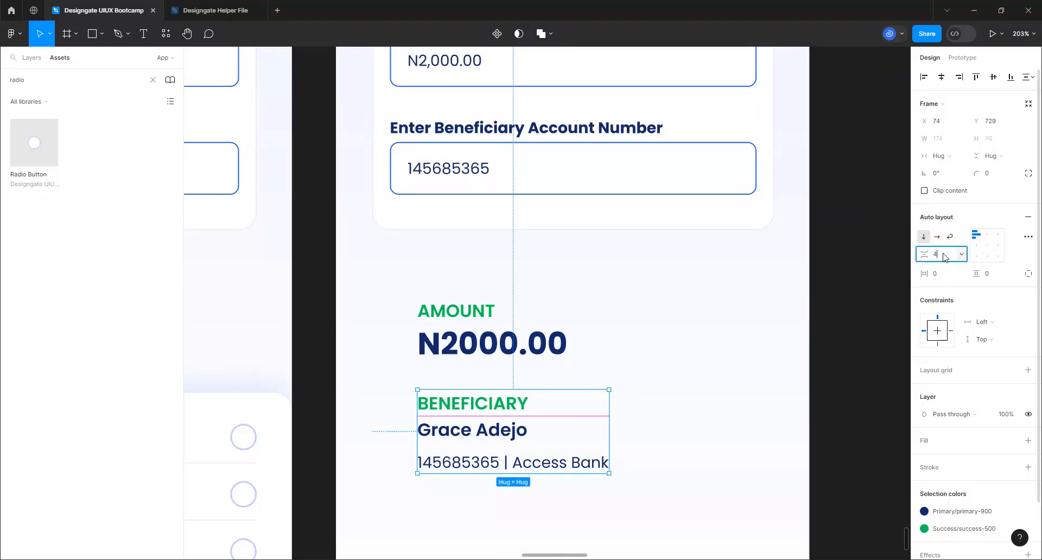
{"action": "type", "text": "4"}
{"action": "key", "text": "Return"}
Stack AMOUNT and N2000.00 in auto layout with a 4 gap
{"action": "left_click", "coordinate": [420, 315]}
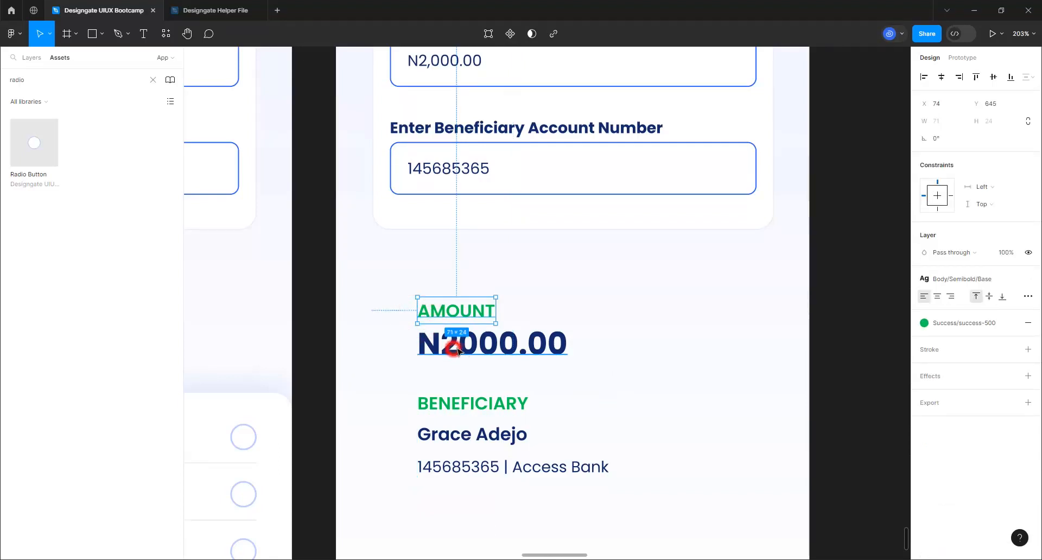
{"action": "left_click", "coordinate": [457, 351], "text": "shift"}
{"action": "key", "text": "shift+a"}
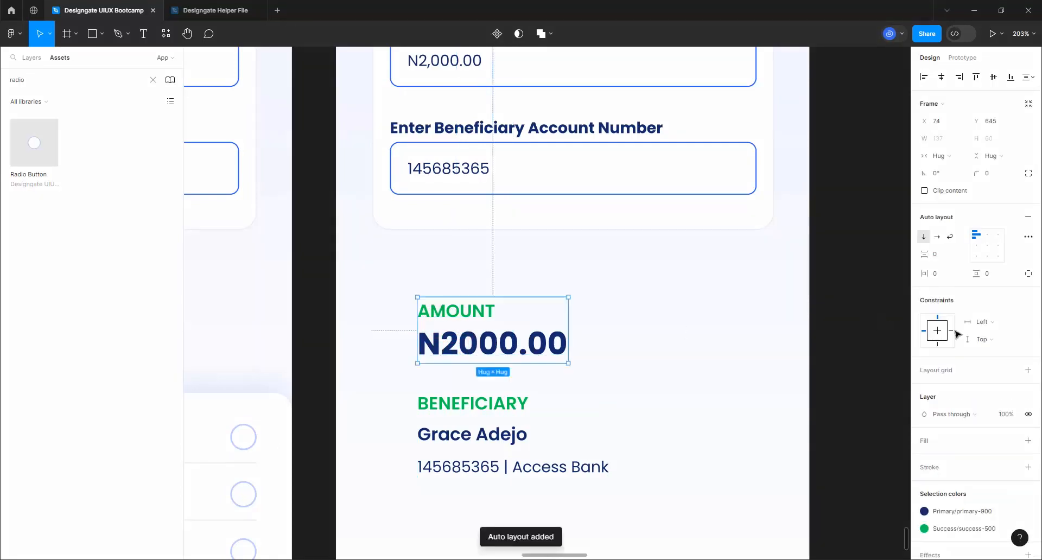
{"action": "left_click", "coordinate": [943, 256]}
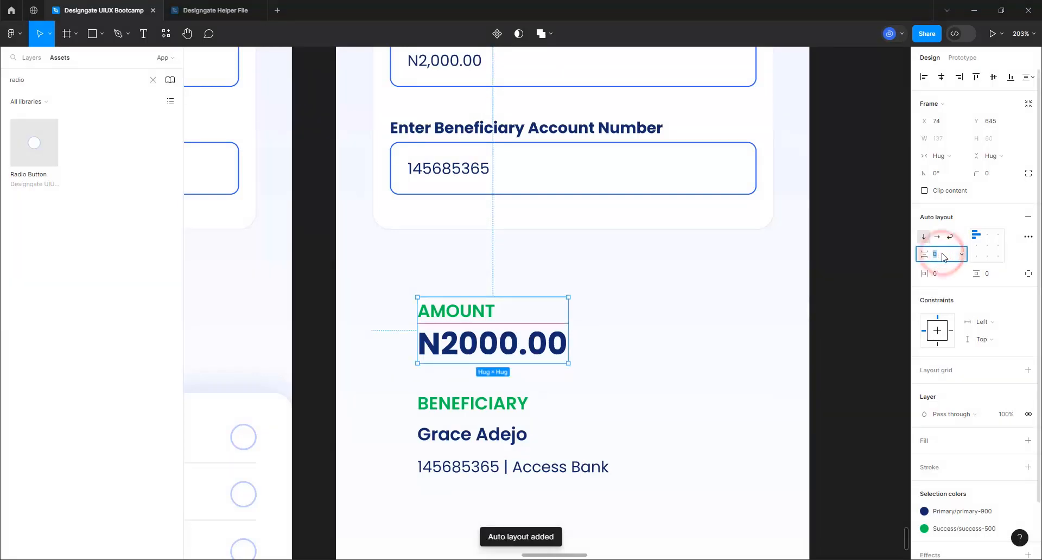
{"action": "type", "text": "4"}
{"action": "key", "text": "Return"}
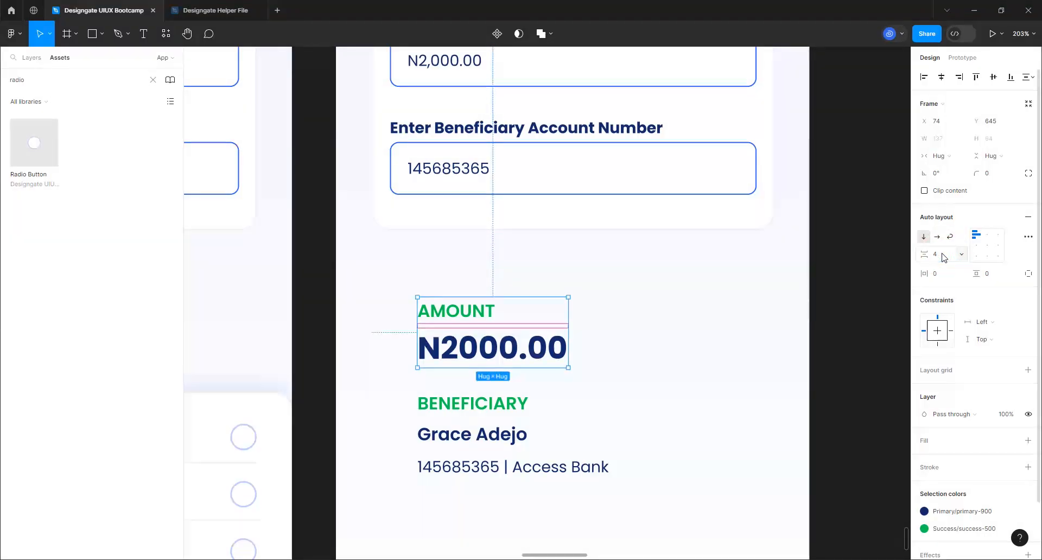
{"action": "scroll", "coordinate": [651, 304], "scroll_direction": "down", "scroll_amount": 5, "text": "ctrl"}
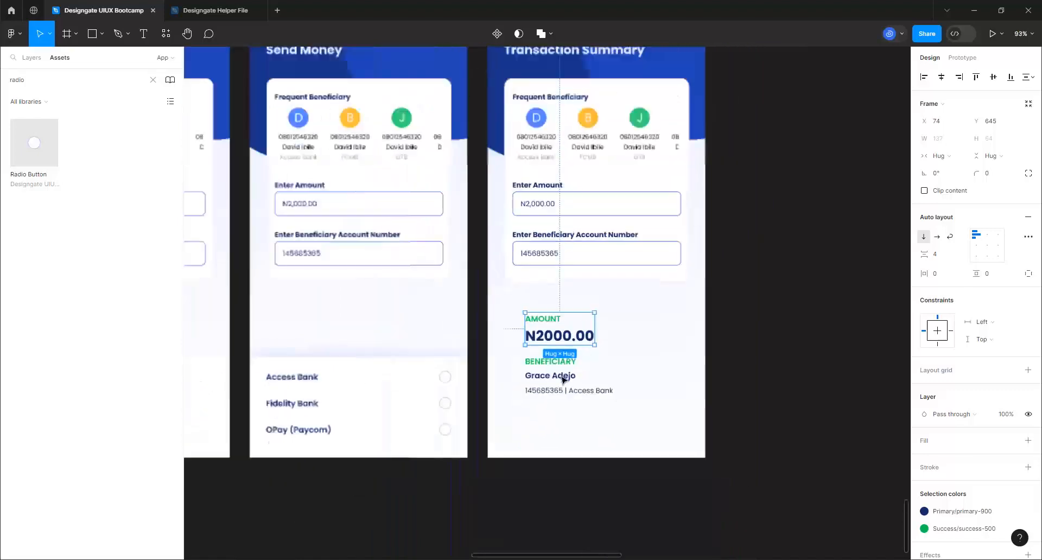
Move the amount and beneficiary blocks into the card and delete the Frequent Beneficiary section
{"action": "left_click", "coordinate": [594, 393], "text": "shift"}
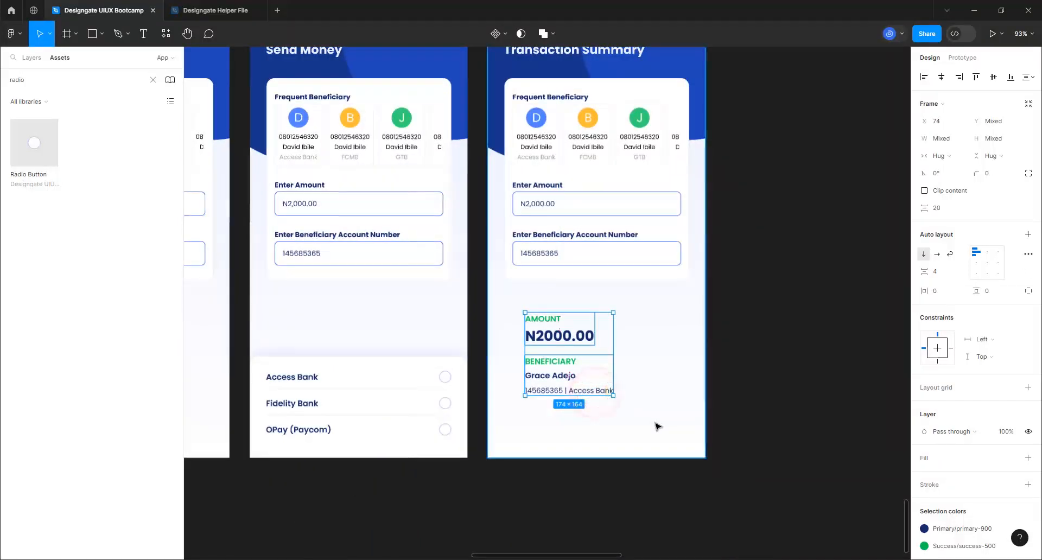
{"action": "left_click_drag", "start_coordinate": [569, 323], "coordinate": [591, 289]}
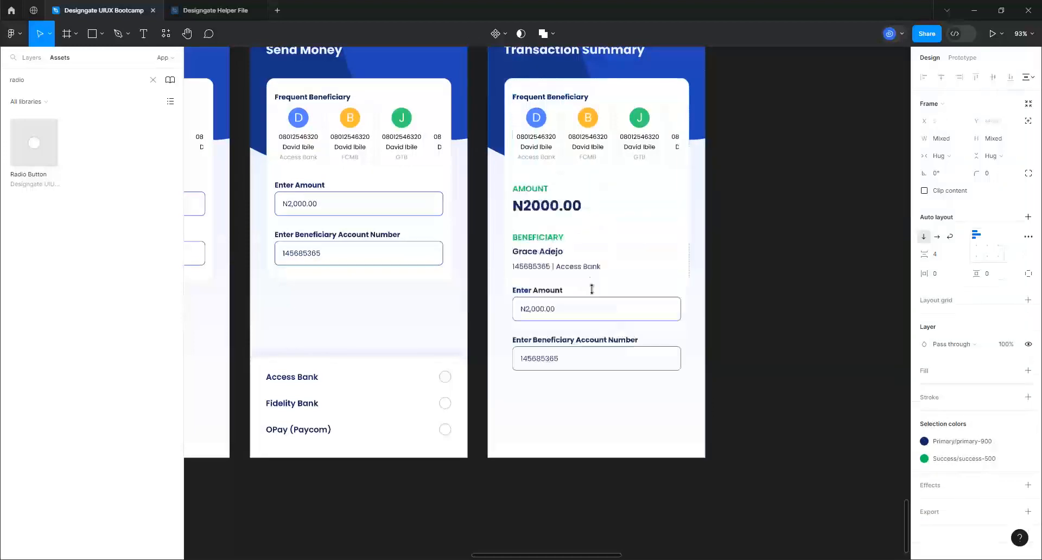
{"action": "scroll", "coordinate": [630, 155], "scroll_direction": "up", "scroll_amount": 2}
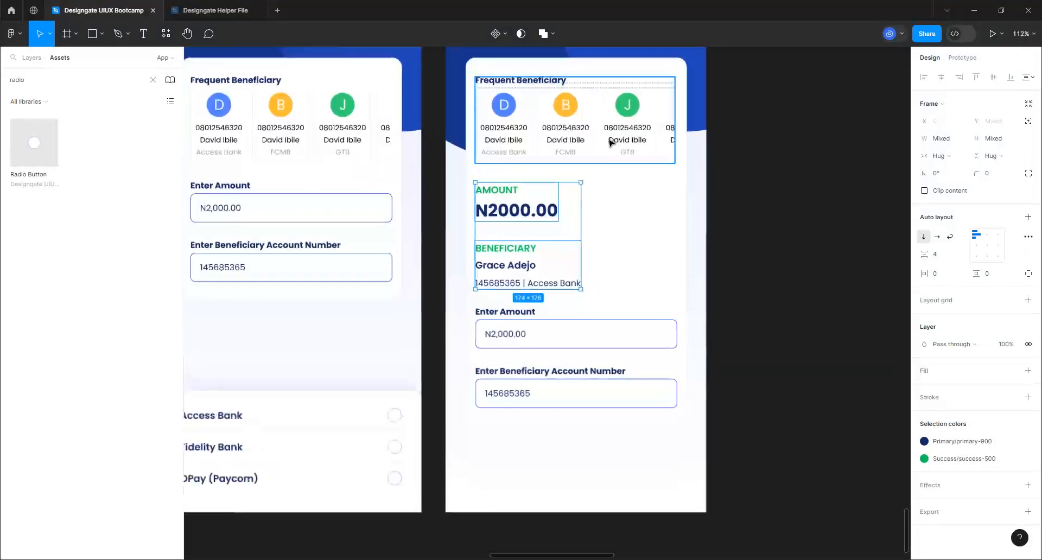
{"action": "left_click", "coordinate": [611, 140]}
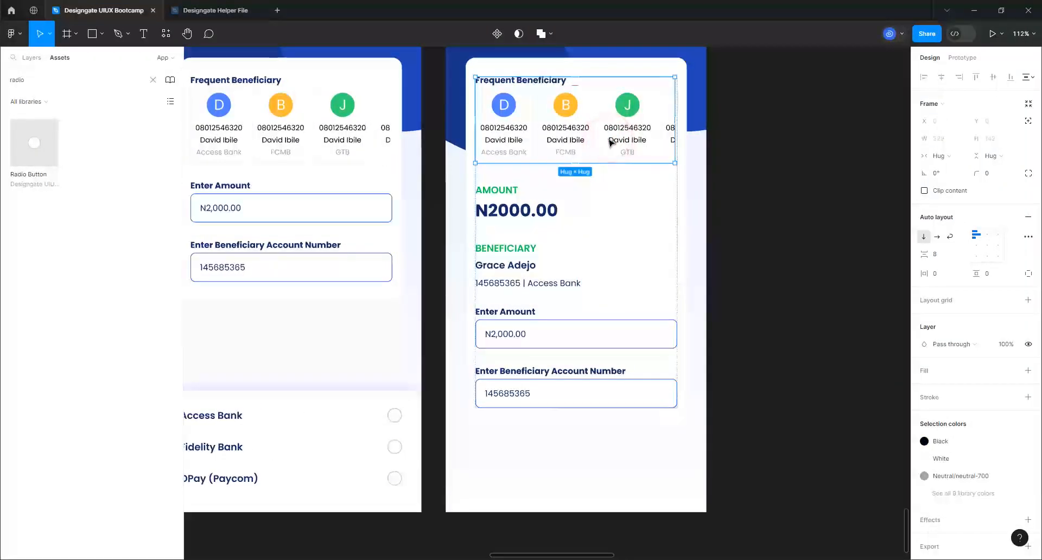
{"action": "key", "text": "Delete"}
Delete the Enter Amount field, undoing an accidental deletion of the card's content
{"action": "scroll", "coordinate": [554, 322], "scroll_direction": "down", "scroll_amount": 3}
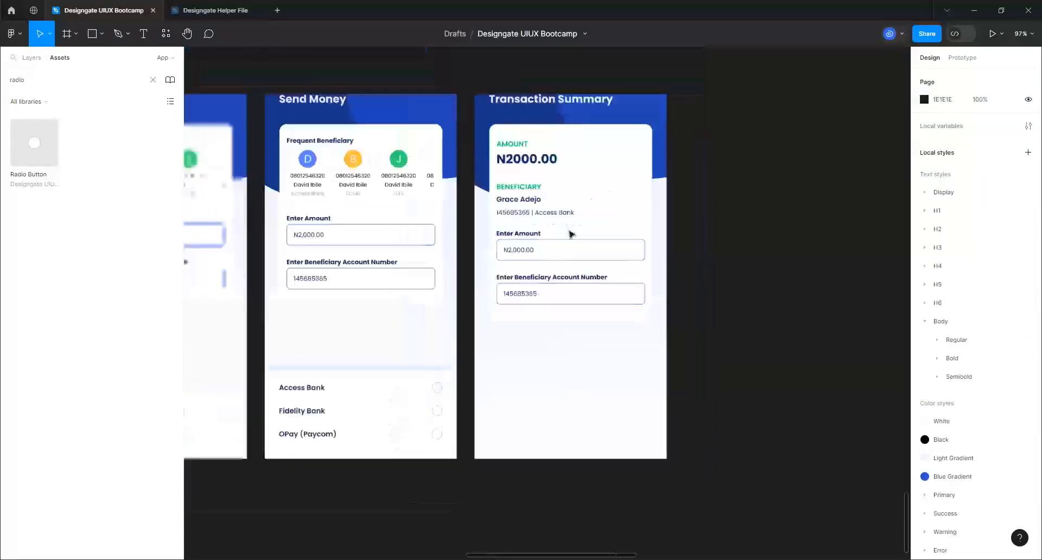
{"action": "scroll", "coordinate": [609, 180], "scroll_direction": "up", "scroll_amount": 2}
{"action": "scroll", "coordinate": [609, 179], "scroll_direction": "up", "scroll_amount": 2}
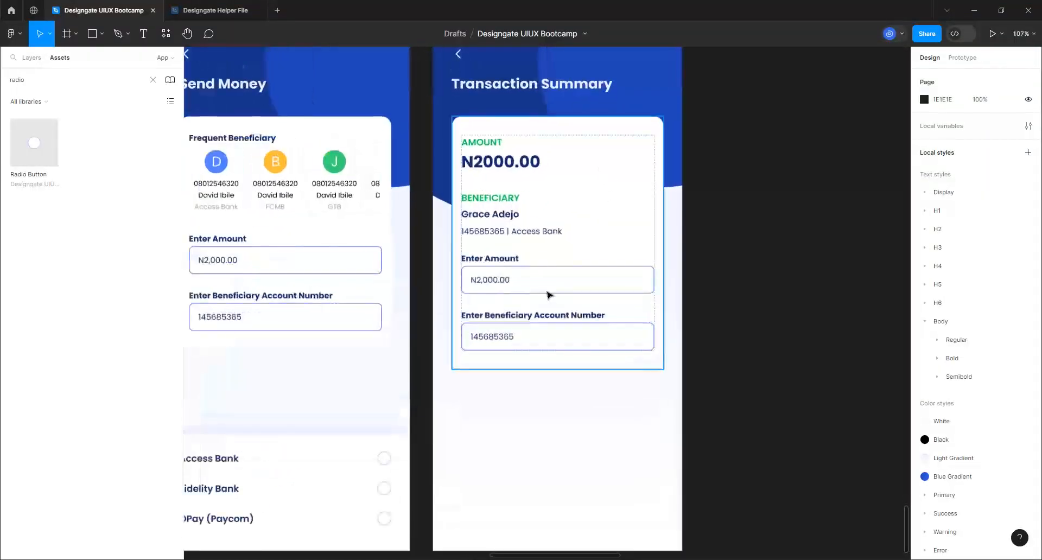
{"action": "left_click", "coordinate": [545, 282]}
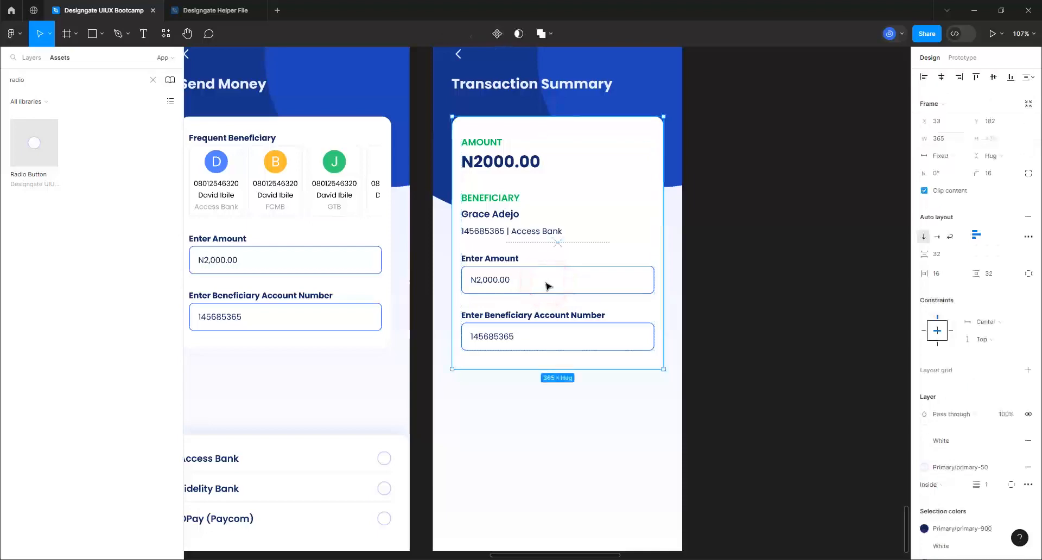
{"action": "left_click", "coordinate": [546, 282]}
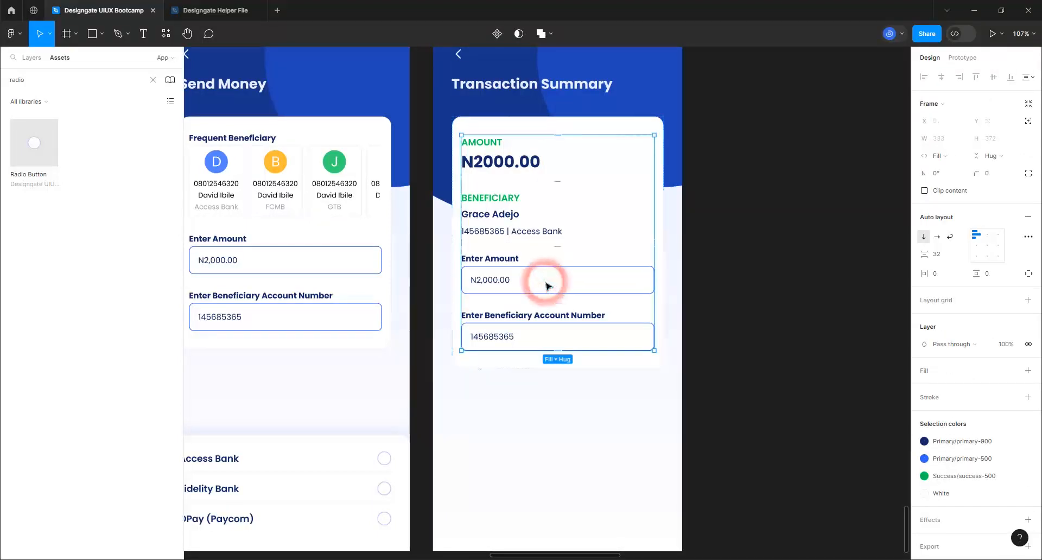
{"action": "key", "text": "Delete"}
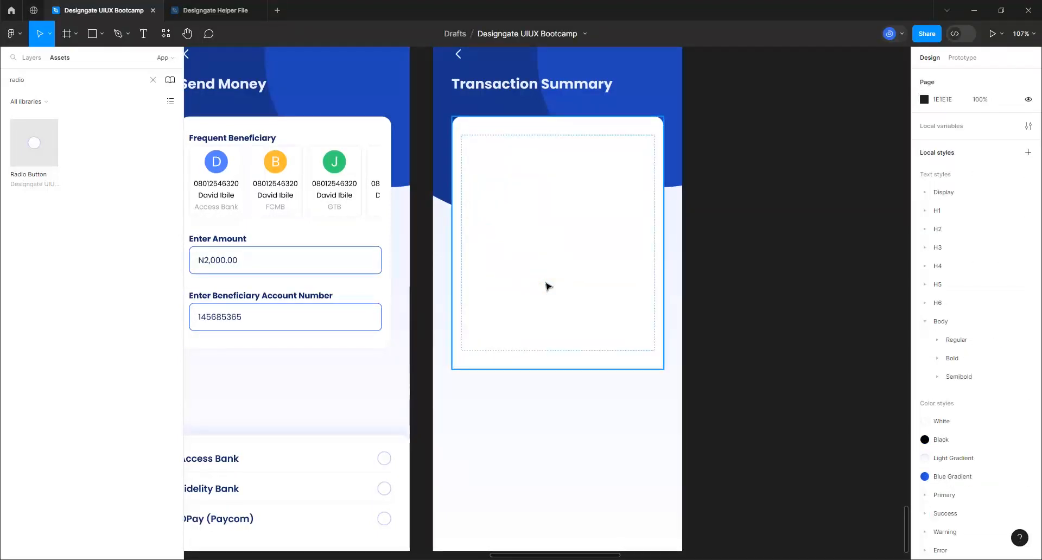
{"action": "key", "text": "ctrl+z"}
{"action": "left_click", "coordinate": [545, 282]}
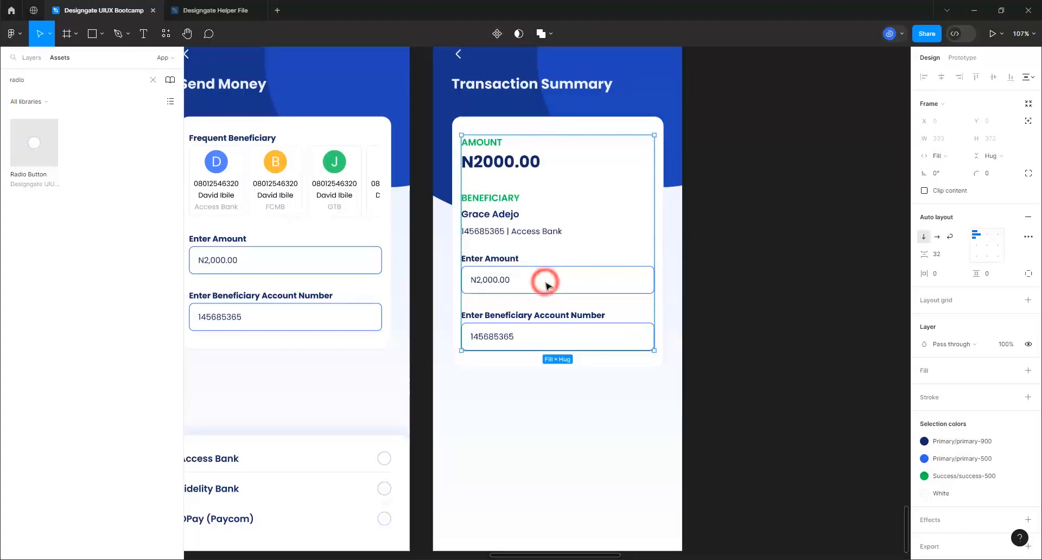
{"action": "left_click", "coordinate": [514, 263]}
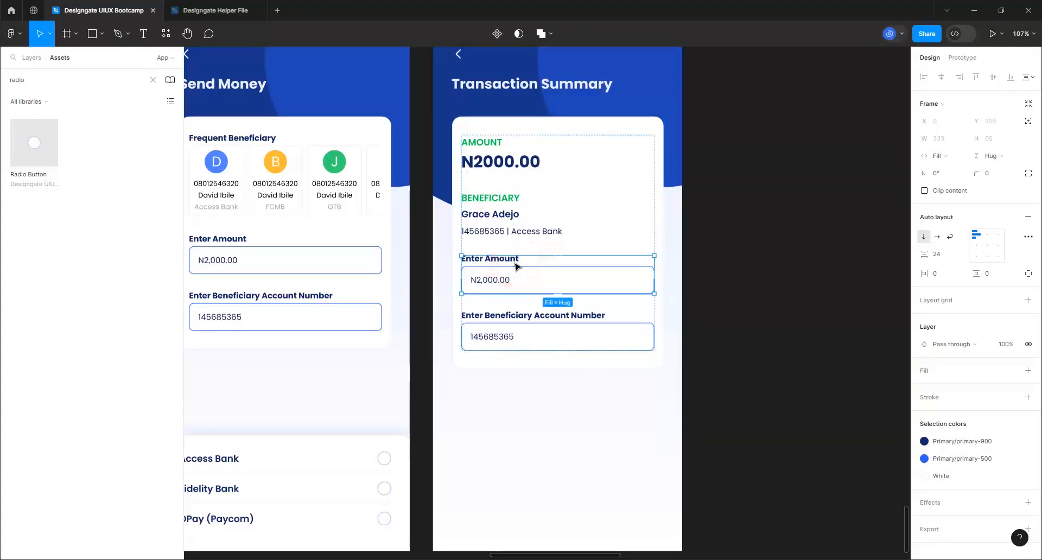
{"action": "key", "text": "Delete"}
Delete the Enter Beneficiary Account Number field from the card
{"action": "left_click", "coordinate": [510, 264]}
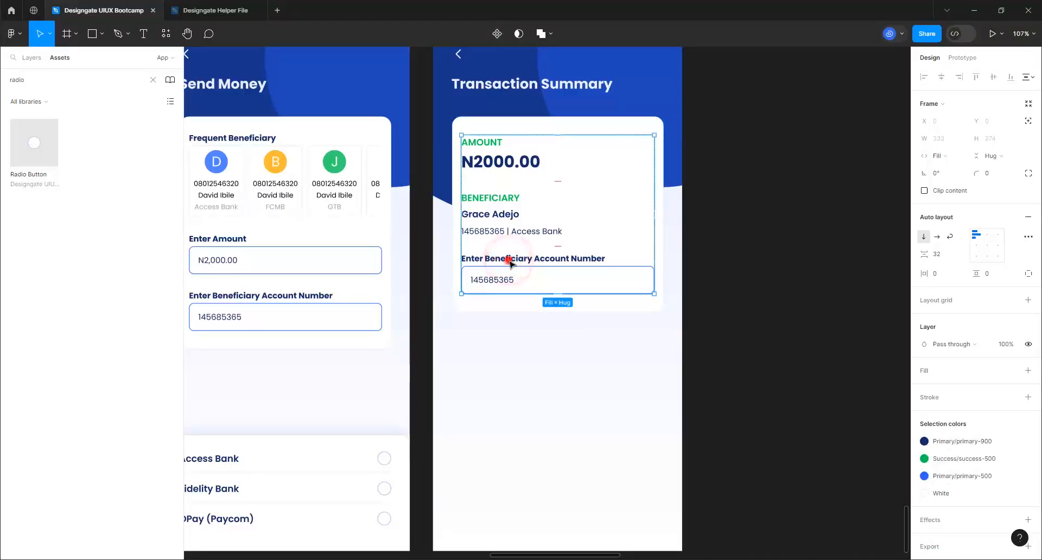
{"action": "left_click", "coordinate": [509, 263]}
{"action": "key", "text": "Delete"}
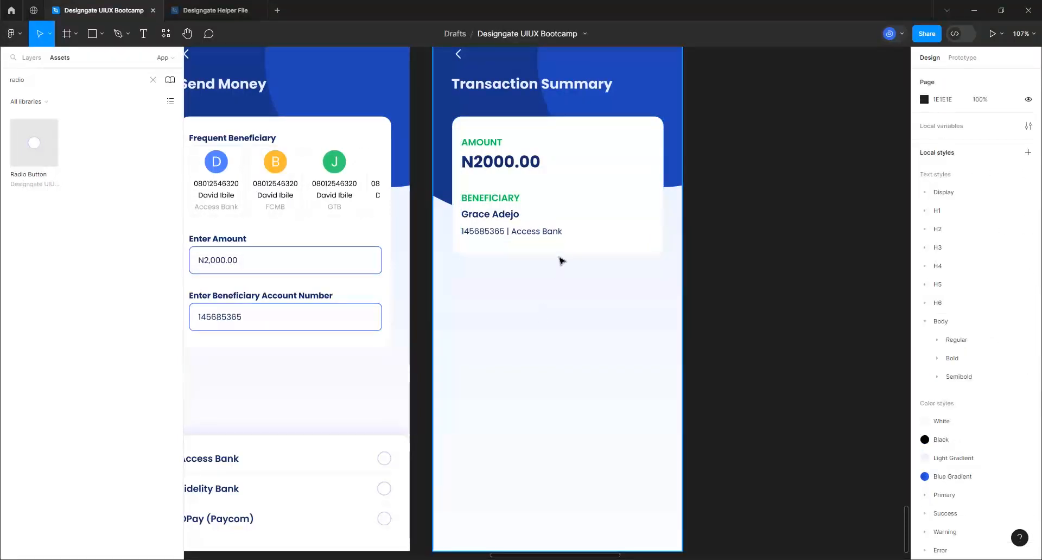
Paste the Purchase Airtime button into the card's inner frame below the beneficiary details
{"action": "scroll", "coordinate": [529, 349], "scroll_direction": "down", "scroll_amount": 3}
{"action": "scroll", "coordinate": [529, 349], "scroll_direction": "down", "scroll_amount": 5}
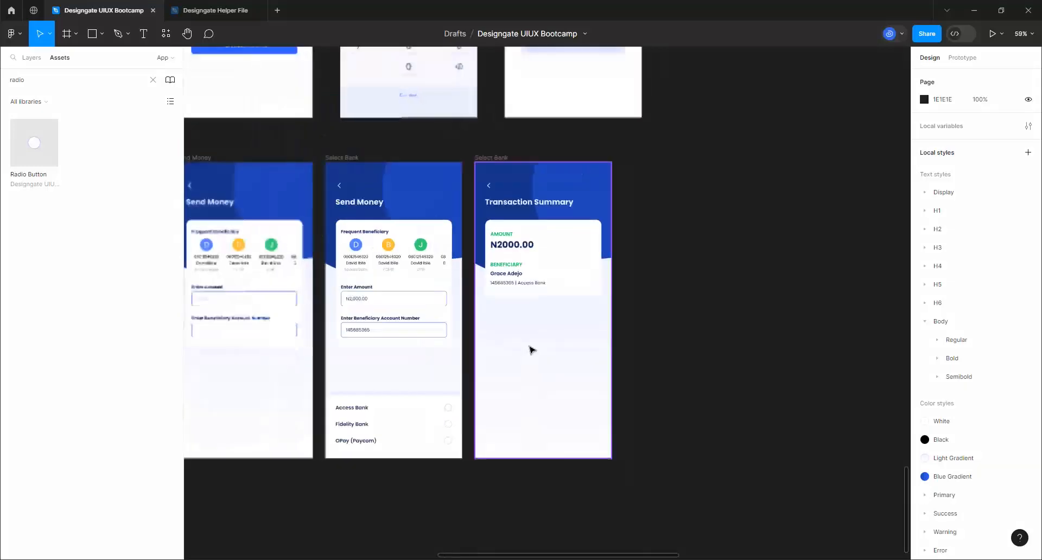
{"action": "scroll", "coordinate": [533, 511], "scroll_direction": "up", "scroll_amount": 2}
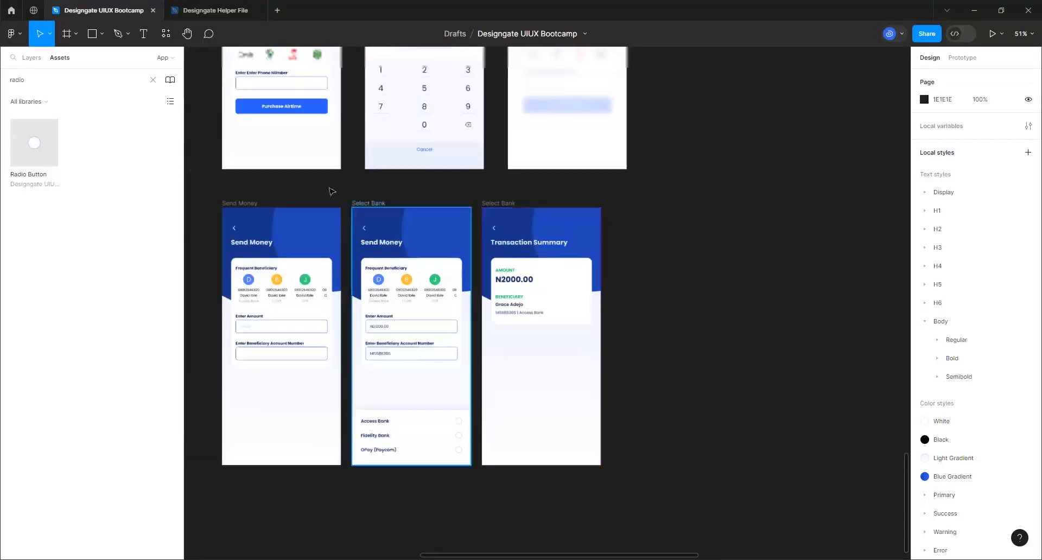
{"action": "left_click", "coordinate": [310, 109]}
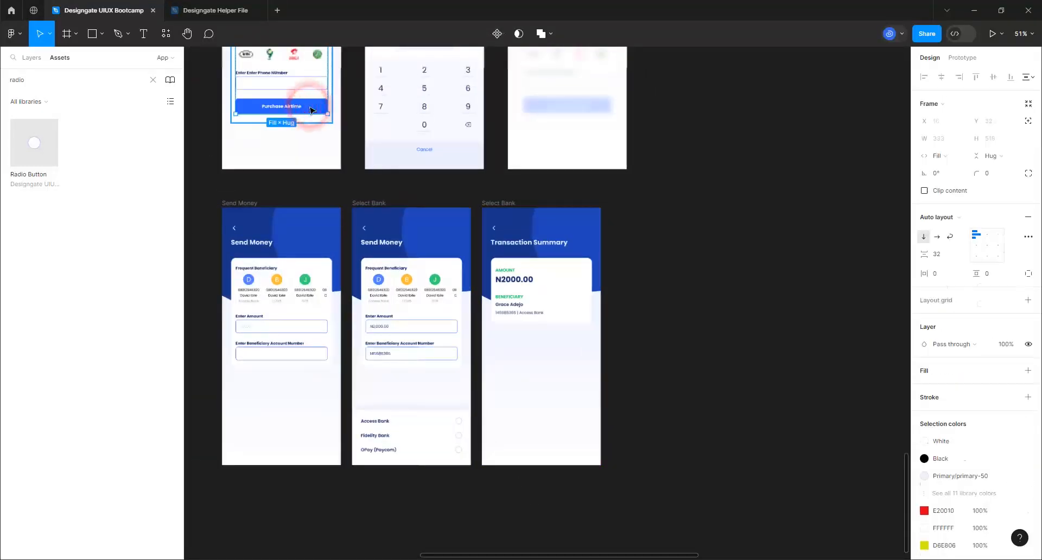
{"action": "left_click", "coordinate": [311, 109]}
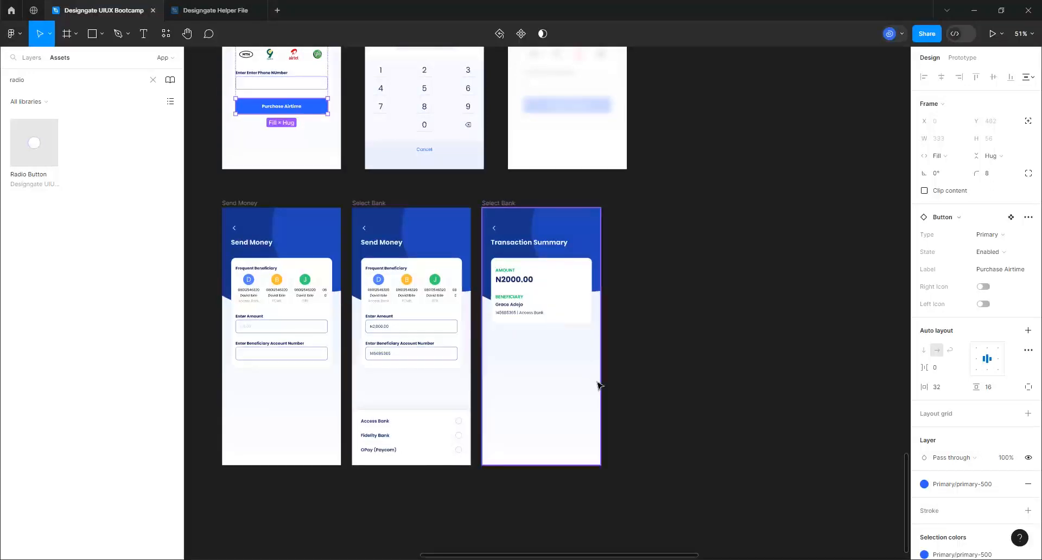
{"action": "scroll", "coordinate": [594, 380], "scroll_direction": "up", "scroll_amount": 5}
{"action": "left_click", "coordinate": [556, 239]}
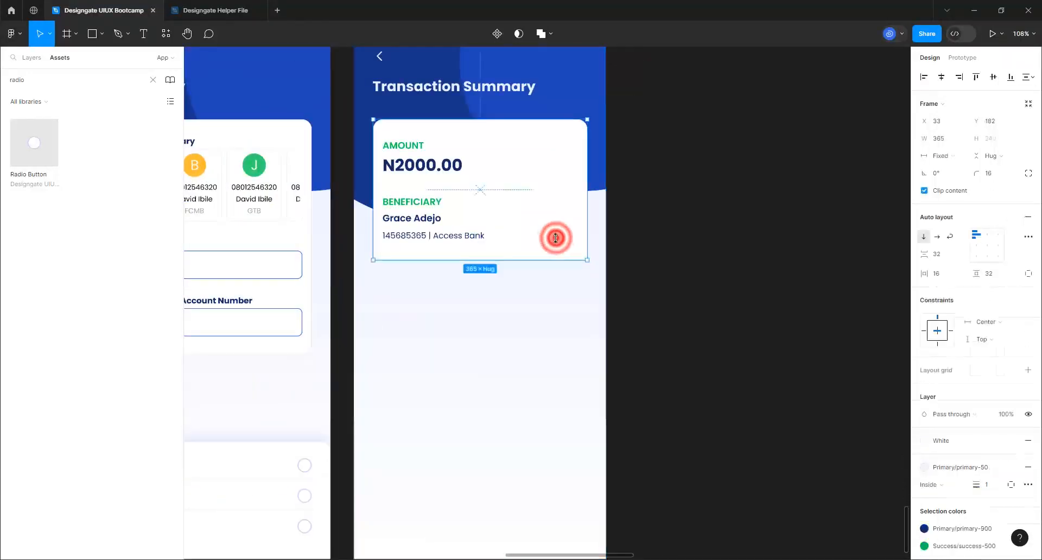
{"action": "left_click", "coordinate": [554, 238]}
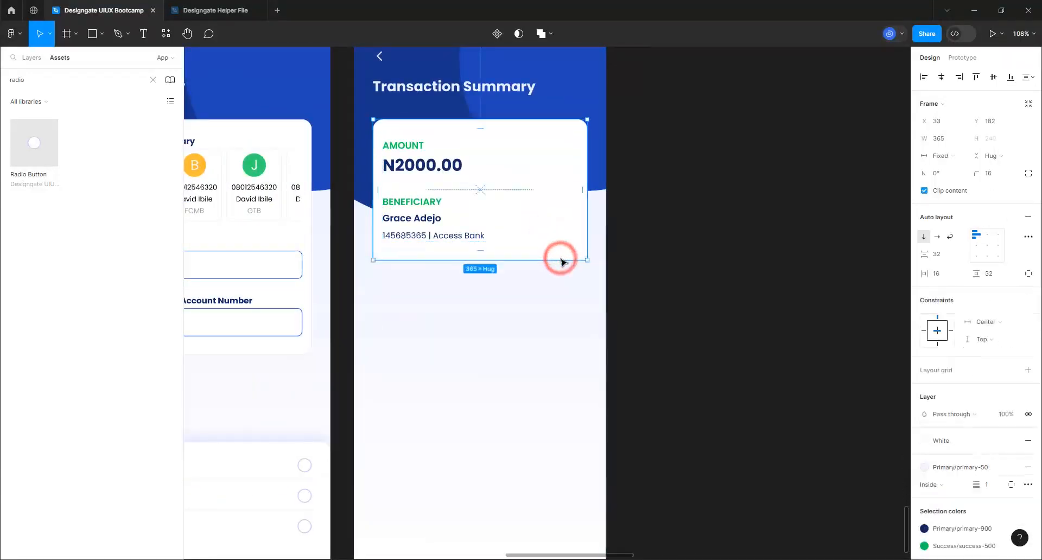
{"action": "key", "text": "ctrl+z"}
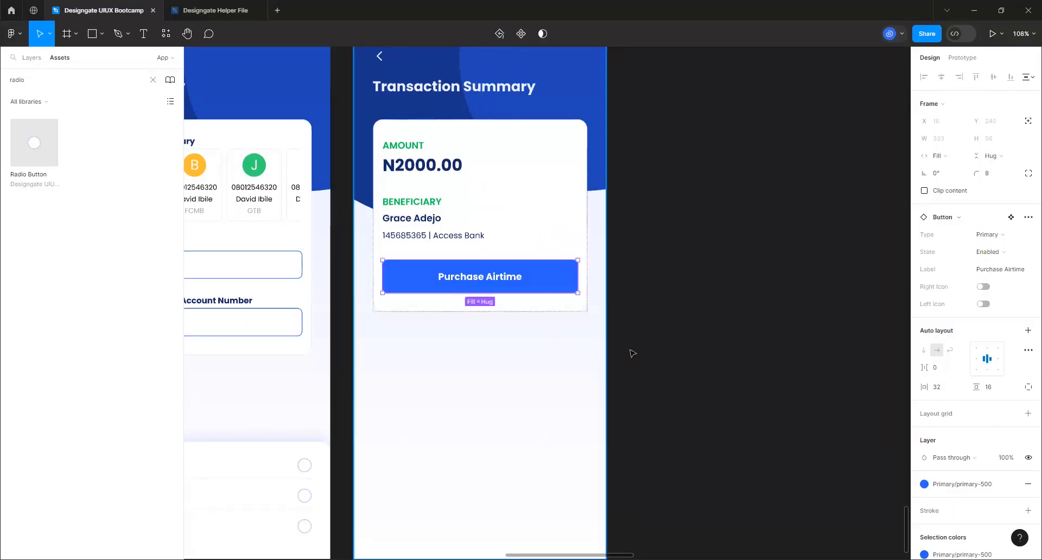
Deselect the button and switch to the Pen tool
{"action": "left_click", "coordinate": [670, 354]}
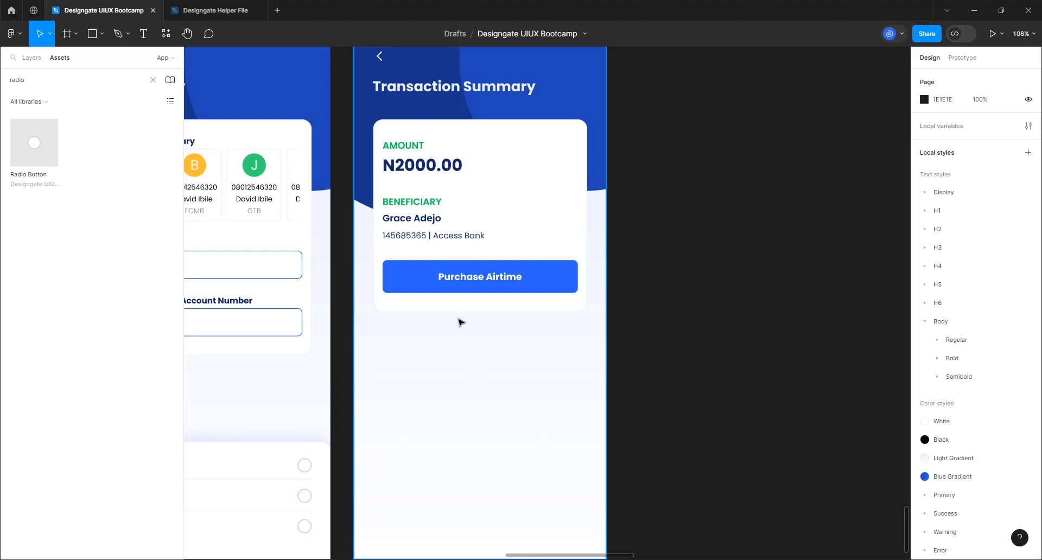
{"action": "left_click", "coordinate": [118, 35]}
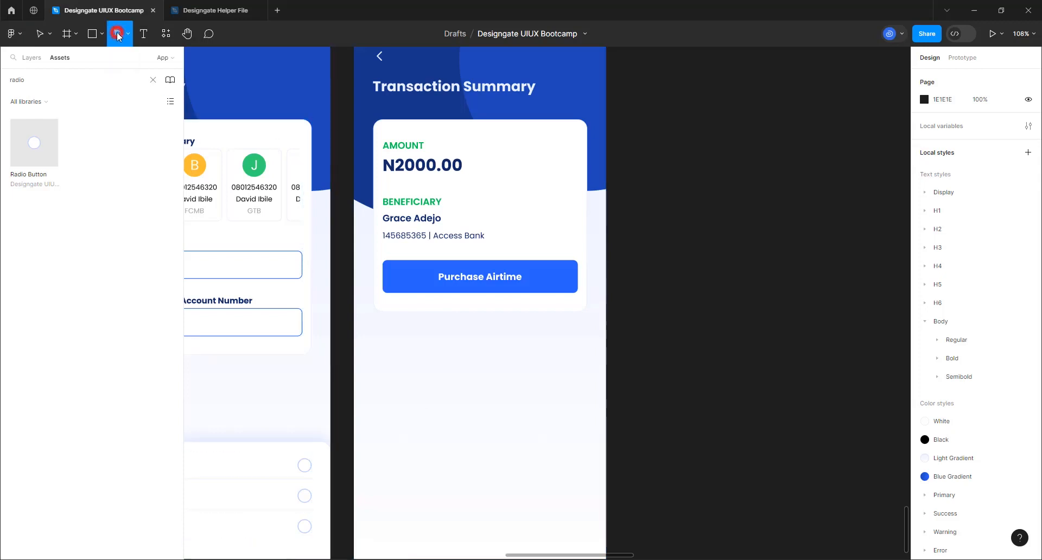
Draw a first line attempt below the card, then delete it
{"action": "left_click", "coordinate": [381, 403]}
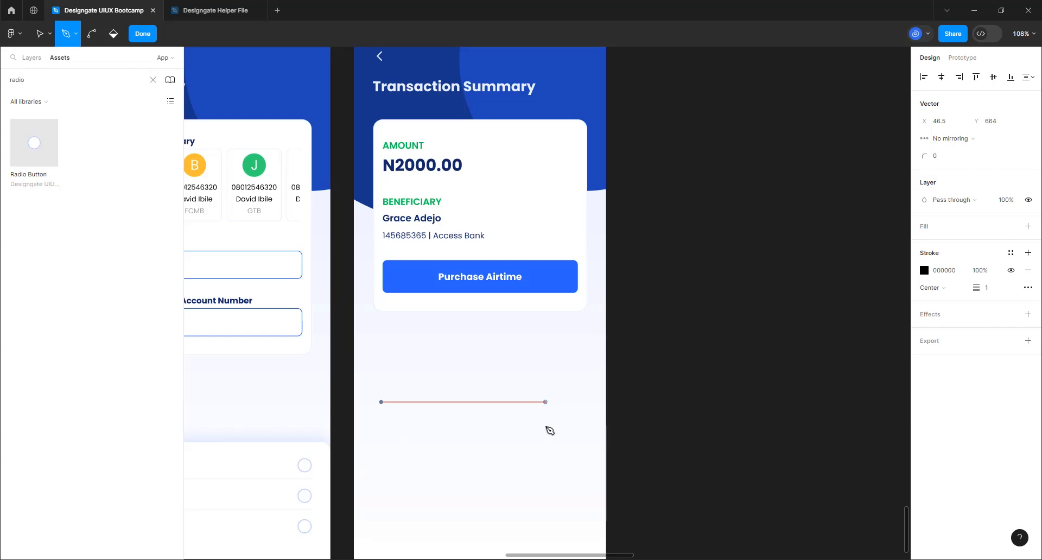
{"action": "left_click", "coordinate": [545, 427], "text": "shift"}
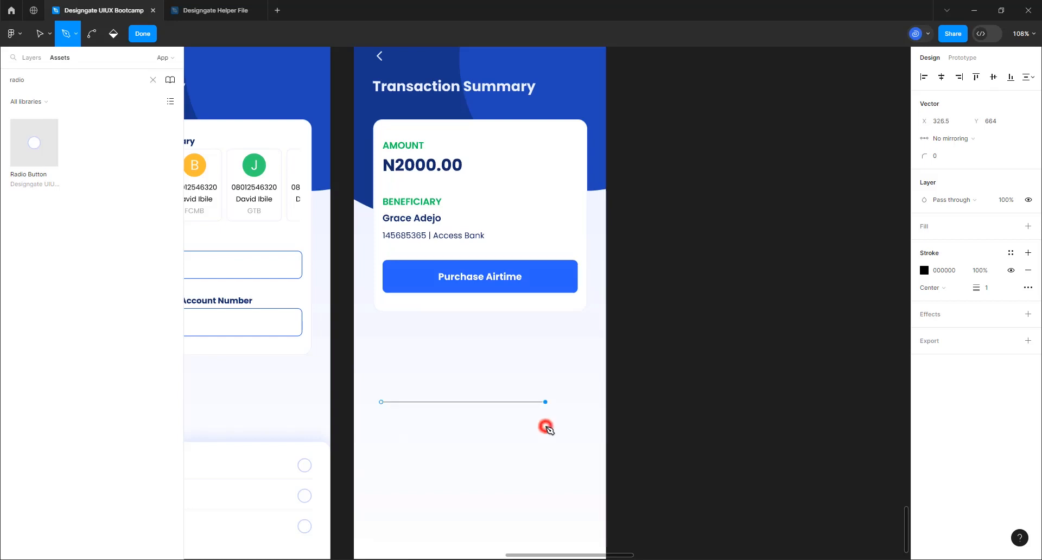
{"action": "left_click", "coordinate": [554, 445], "text": "ctrl"}
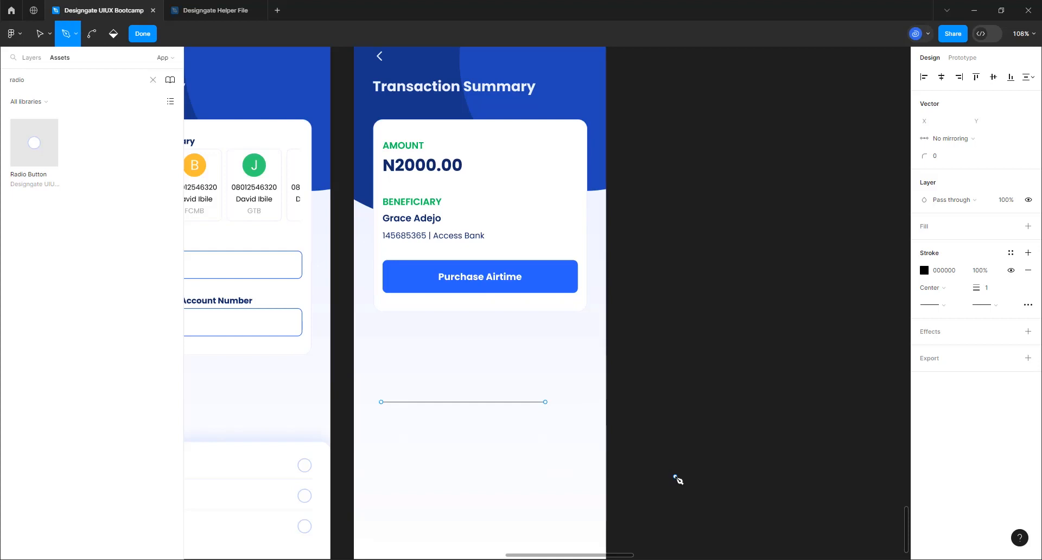
{"action": "left_click", "coordinate": [142, 35]}
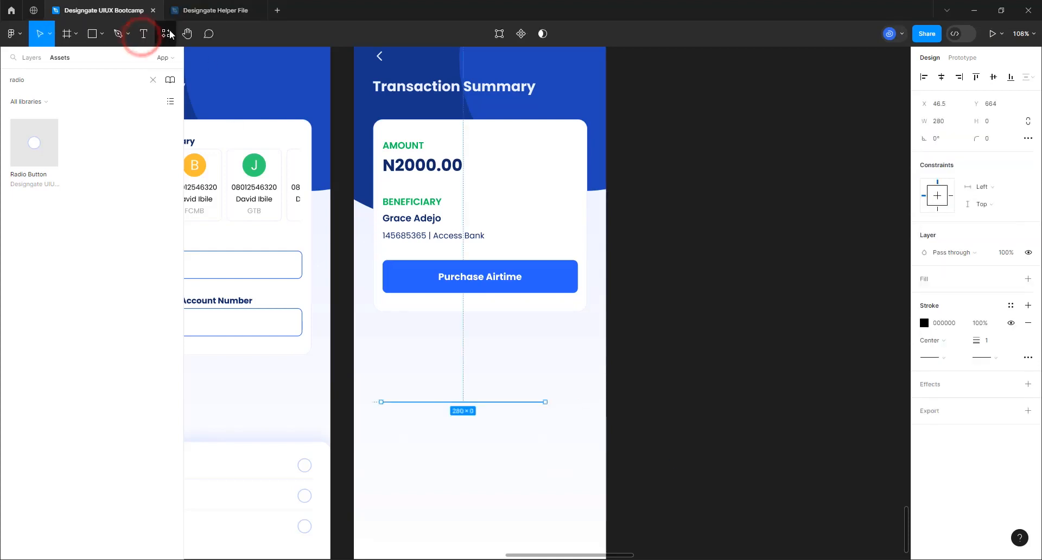
{"action": "key", "text": "Delete"}
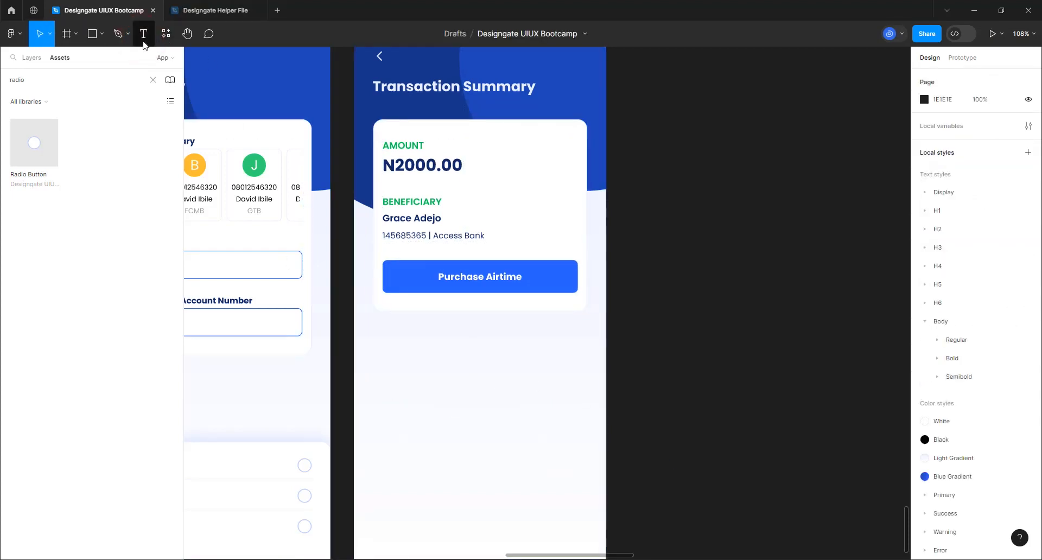
Redraw a straight horizontal line below the card and finish the path
{"action": "left_click", "coordinate": [117, 33]}
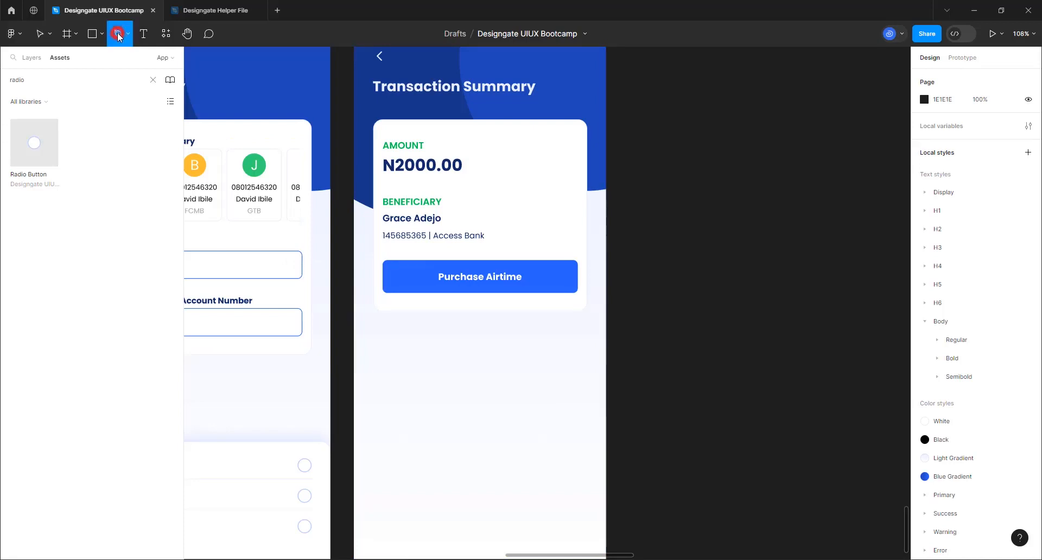
{"action": "left_click", "coordinate": [391, 375]}
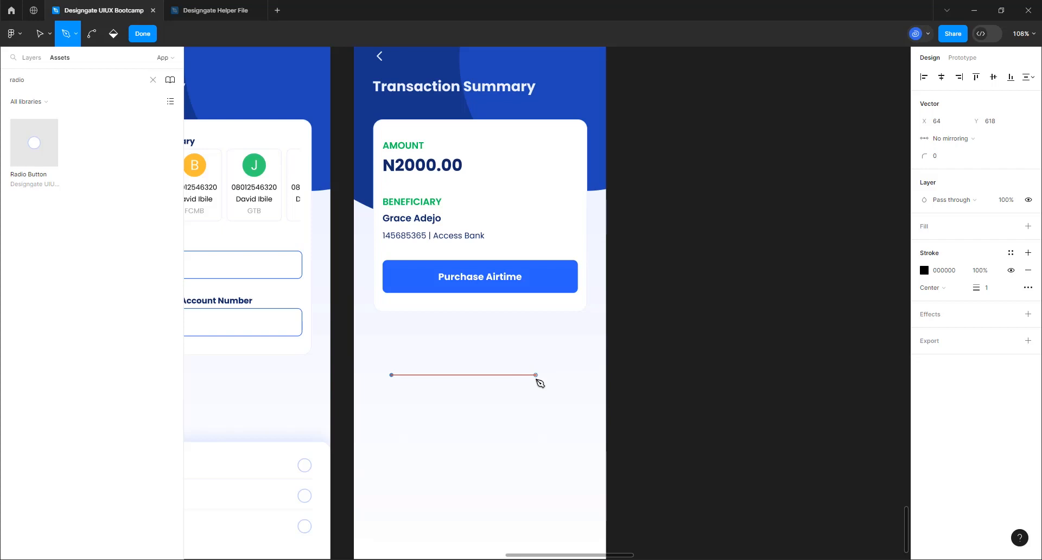
{"action": "left_click", "coordinate": [536, 375]}
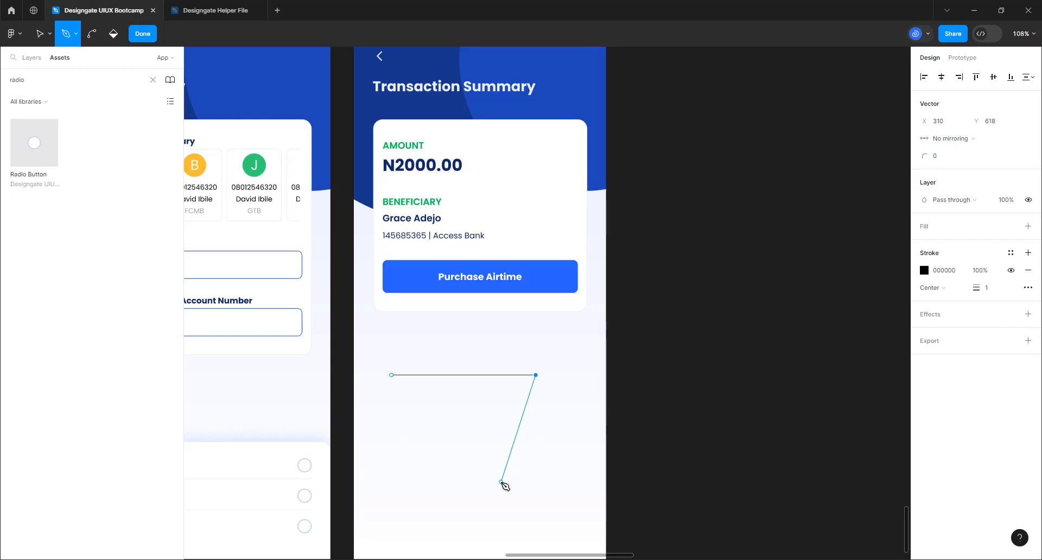
{"action": "key", "text": "ctrl"}
{"action": "left_click", "coordinate": [505, 487]}
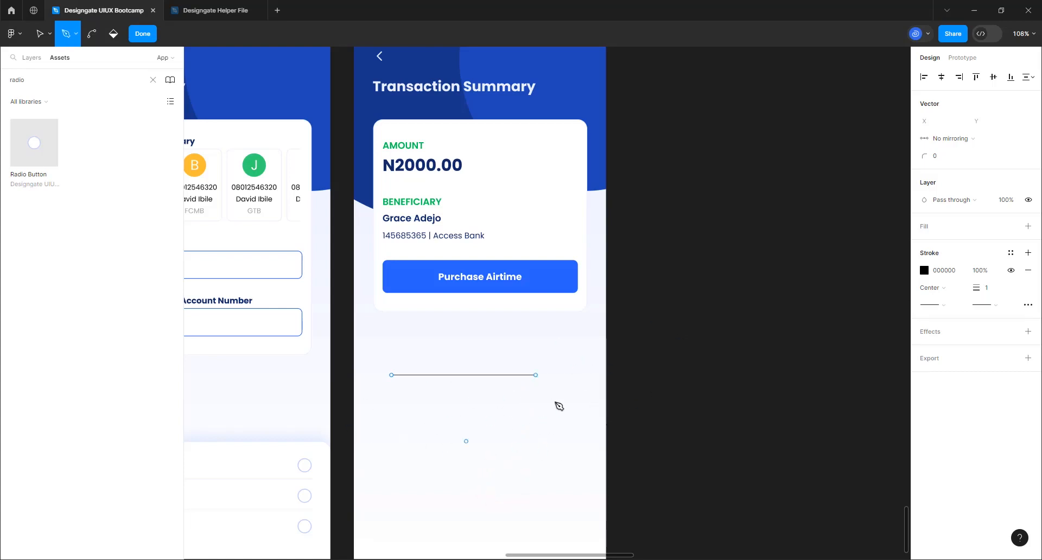
{"action": "key", "text": "Escape"}
{"action": "left_click", "coordinate": [144, 34]}
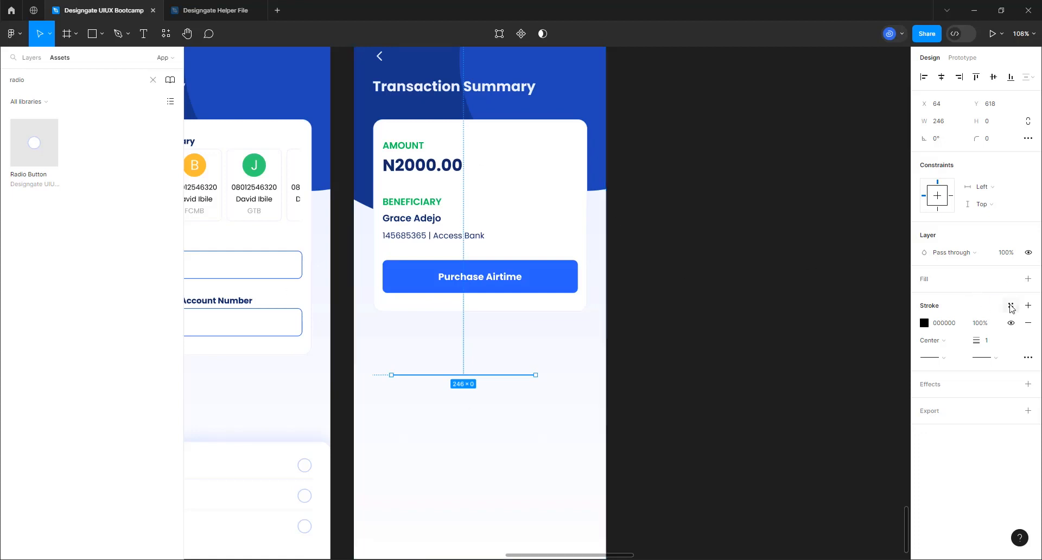
Set the line's stroke to the primary-100 colour style
{"action": "left_click", "coordinate": [1010, 305]}
{"action": "scroll", "coordinate": [847, 445], "scroll_direction": "down", "scroll_amount": 2}
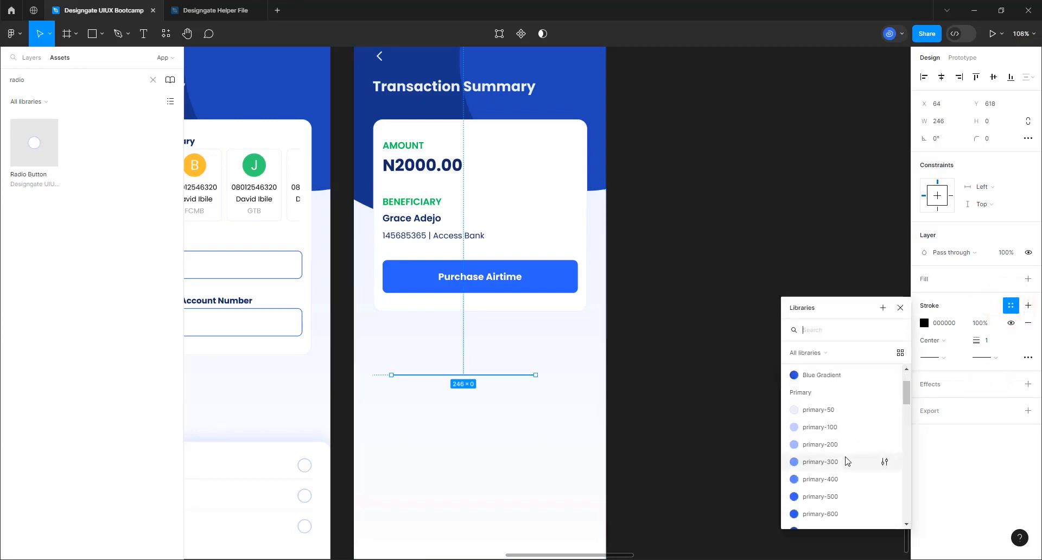
{"action": "left_click", "coordinate": [828, 432]}
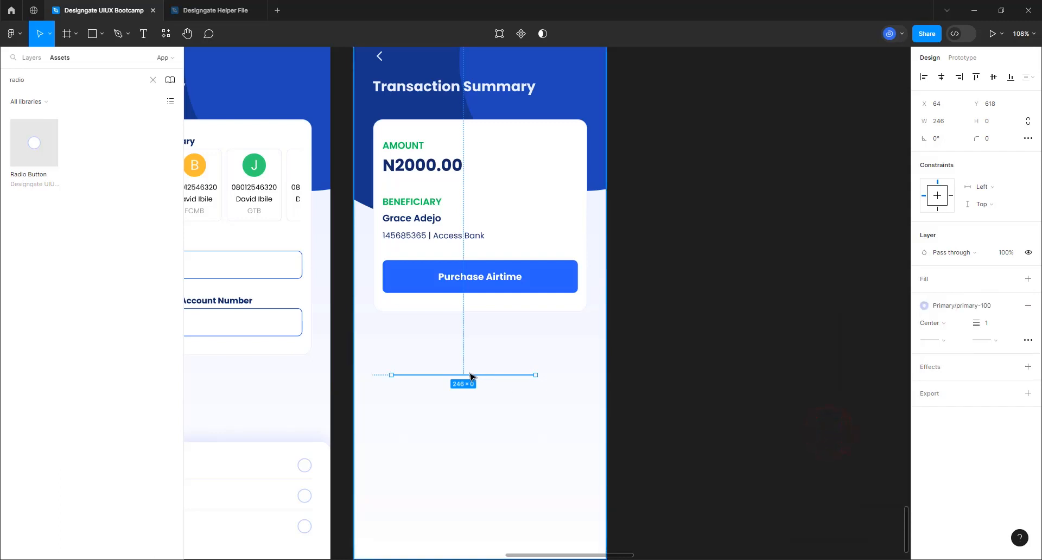
Move the line into the card above the button and set its width to Fill container
{"action": "left_click_drag", "start_coordinate": [470, 376], "coordinate": [486, 273]}
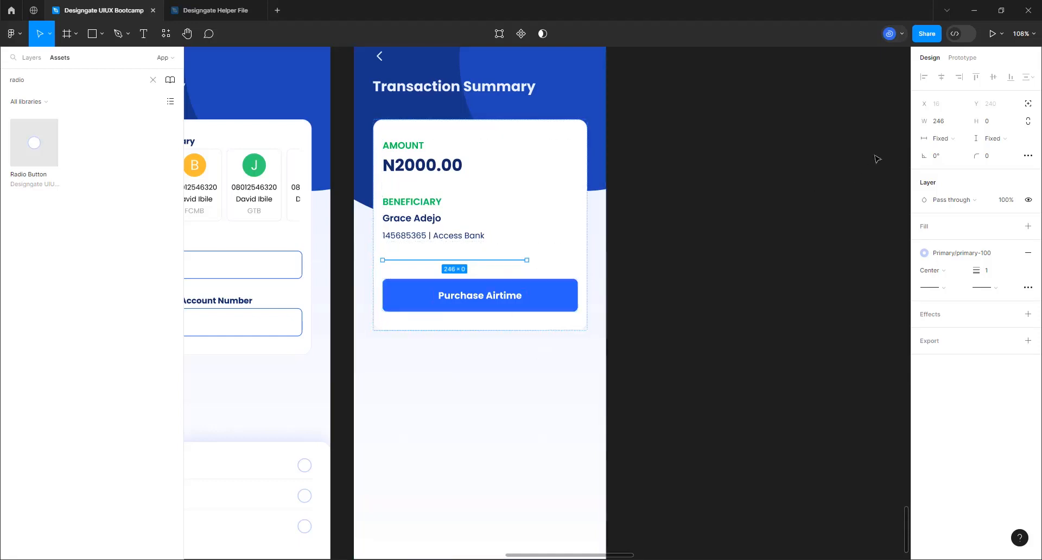
{"action": "left_click", "coordinate": [950, 138]}
{"action": "left_click", "coordinate": [947, 148]}
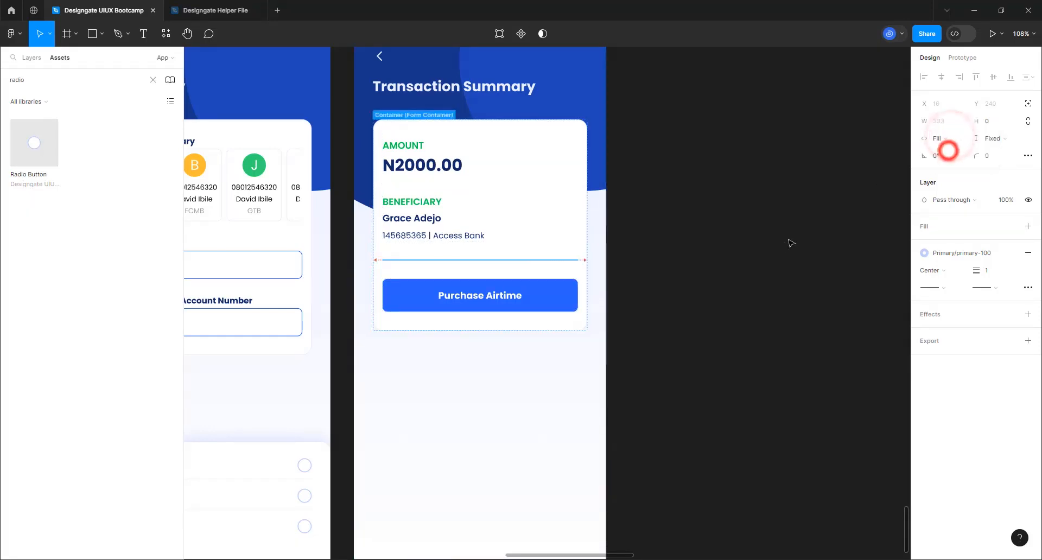
{"action": "left_click", "coordinate": [458, 172]}
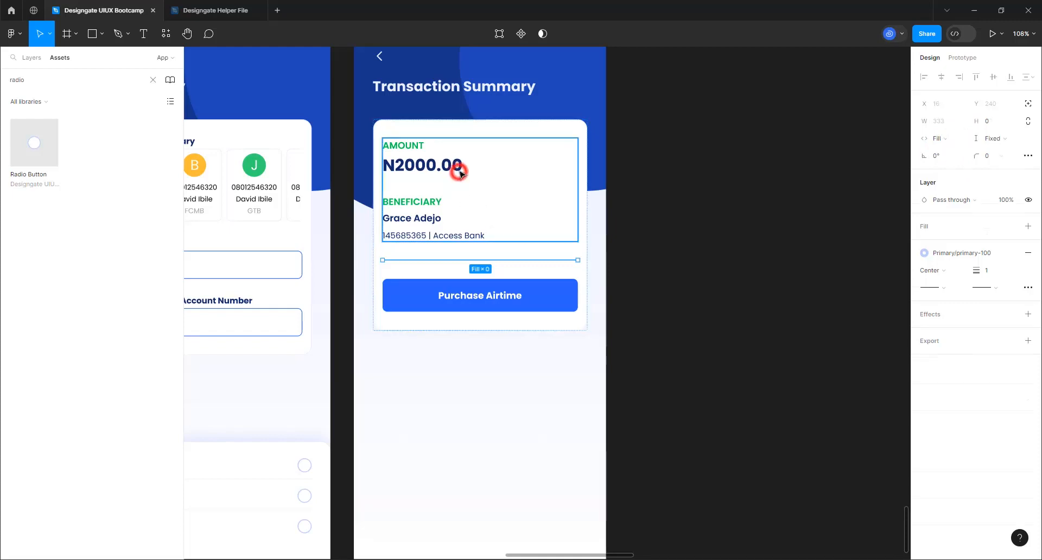
{"action": "left_click", "coordinate": [712, 194]}
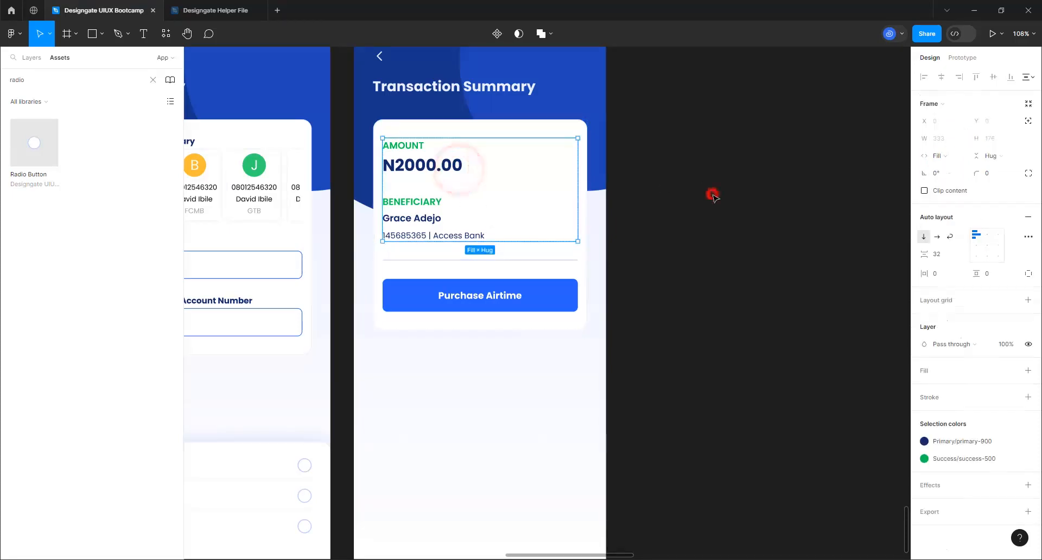
Change the card button's label from 'Purchase Airtime' to 'Send'
{"action": "scroll", "coordinate": [517, 310], "scroll_direction": "down", "scroll_amount": 5}
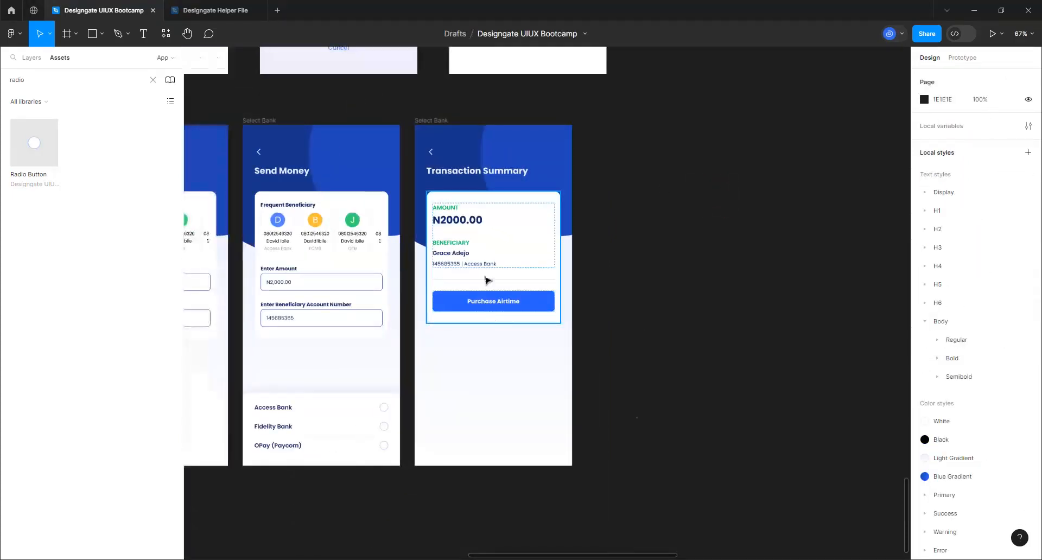
{"action": "scroll", "coordinate": [638, 416], "scroll_direction": "down", "scroll_amount": 2}
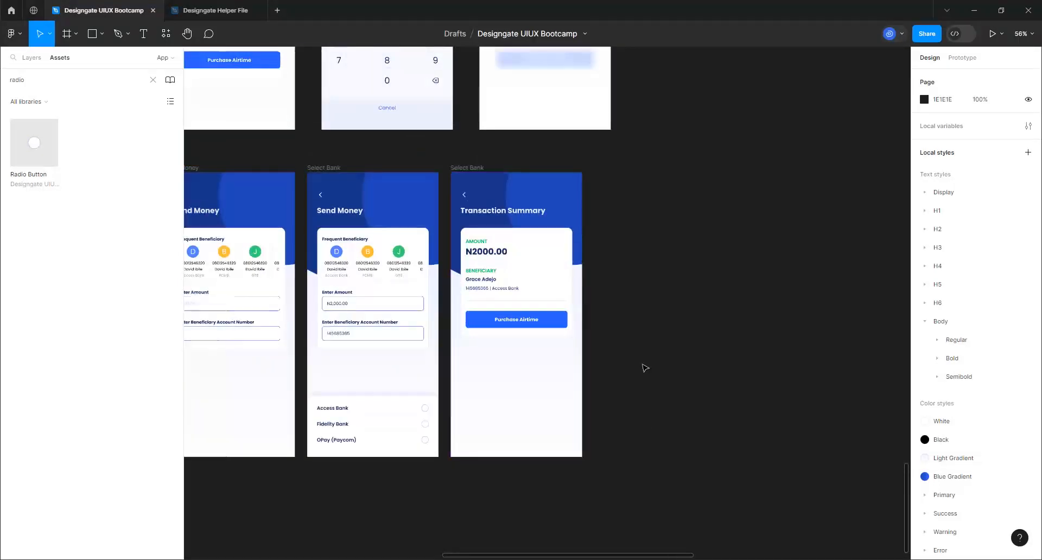
{"action": "scroll", "coordinate": [531, 343], "scroll_direction": "up", "scroll_amount": 4}
{"action": "left_click", "coordinate": [531, 314]}
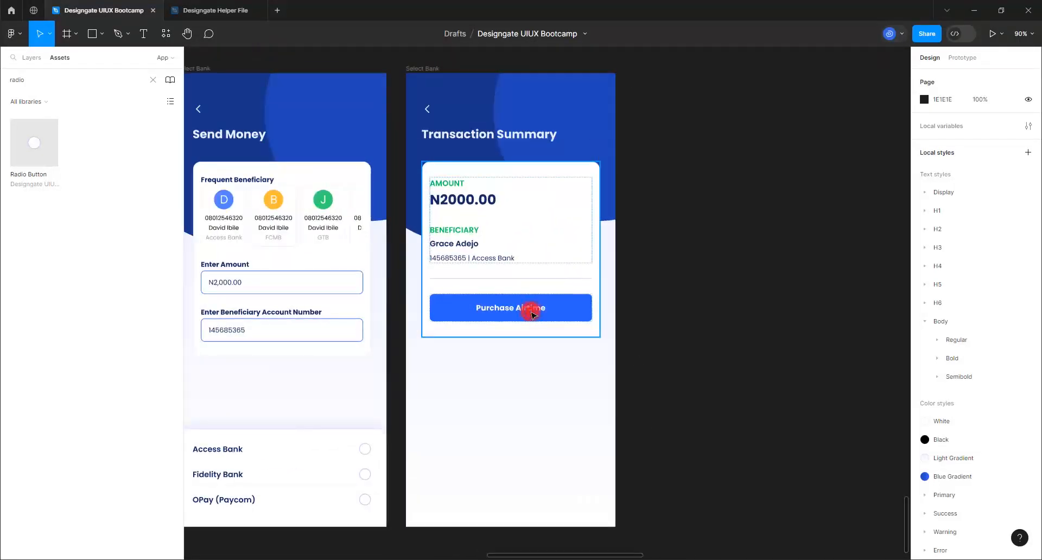
{"action": "left_click", "coordinate": [532, 314]}
{"action": "double_click", "coordinate": [532, 312]}
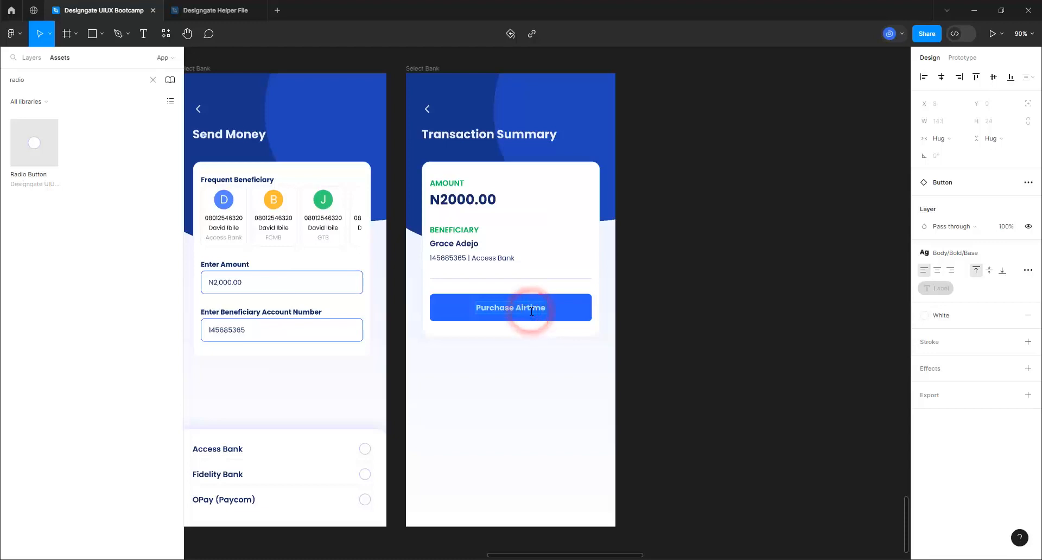
{"action": "type", "text": "Send"}
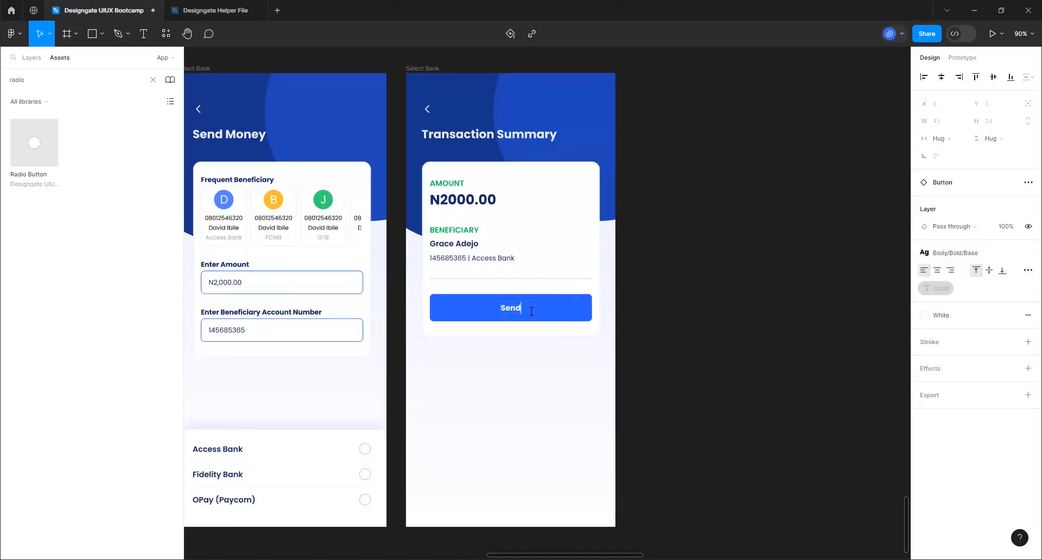
{"action": "left_click", "coordinate": [682, 318]}
{"action": "scroll", "coordinate": [465, 382], "scroll_direction": "down", "scroll_amount": 3}
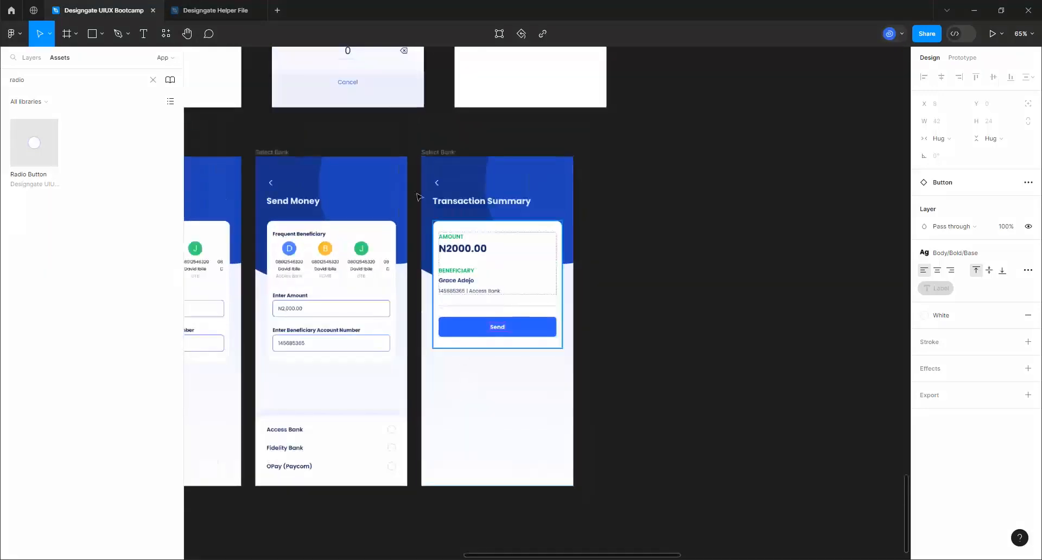
{"action": "scroll", "coordinate": [495, 326], "scroll_direction": "up", "scroll_amount": 3}
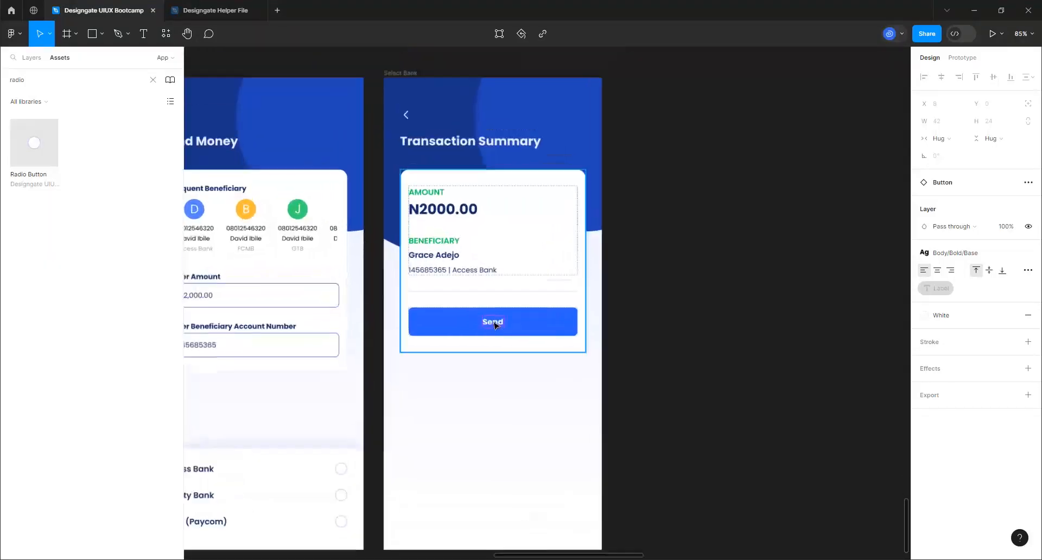
{"action": "scroll", "coordinate": [495, 326], "scroll_direction": "down", "scroll_amount": 3}
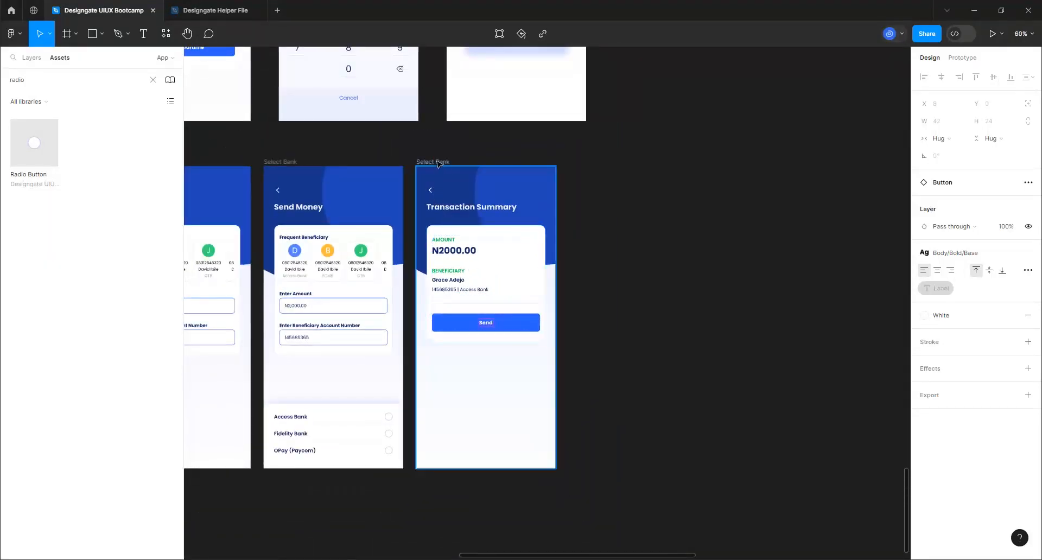
Duplicate the Transaction Summary frame with Ctrl+D
{"action": "left_click", "coordinate": [438, 162]}
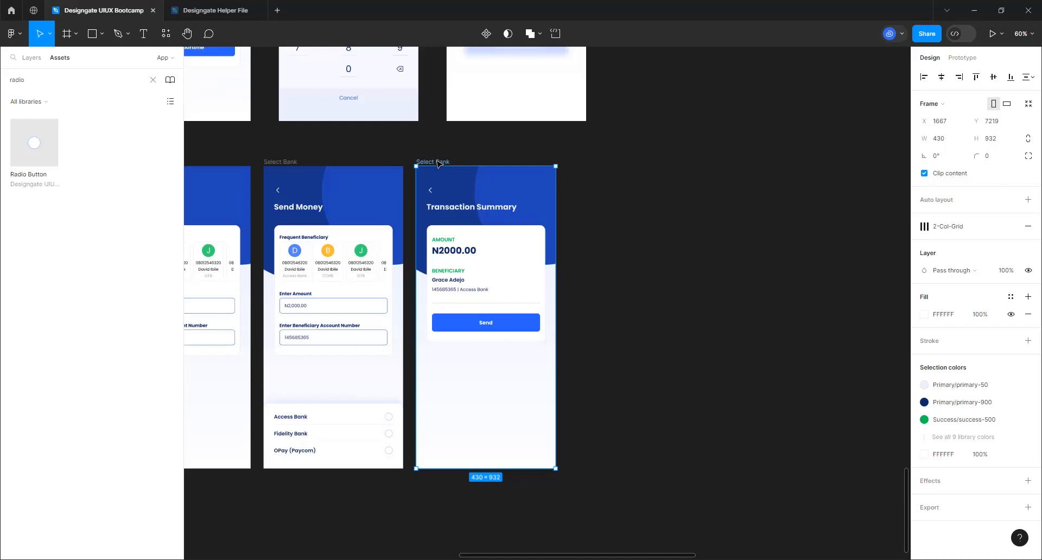
{"action": "key", "text": "ctrl+d"}
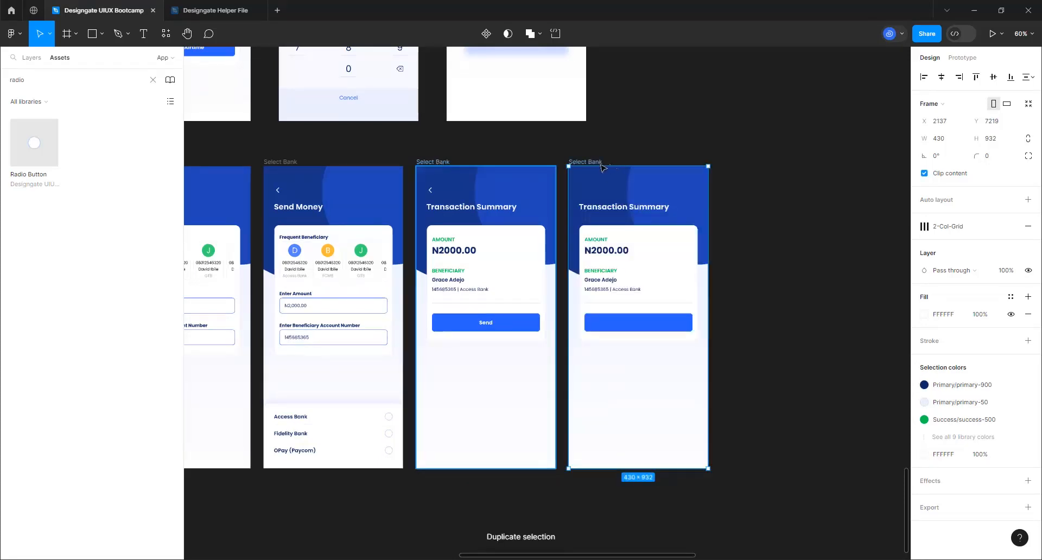
{"action": "scroll", "coordinate": [633, 342], "scroll_direction": "down", "scroll_amount": 4}
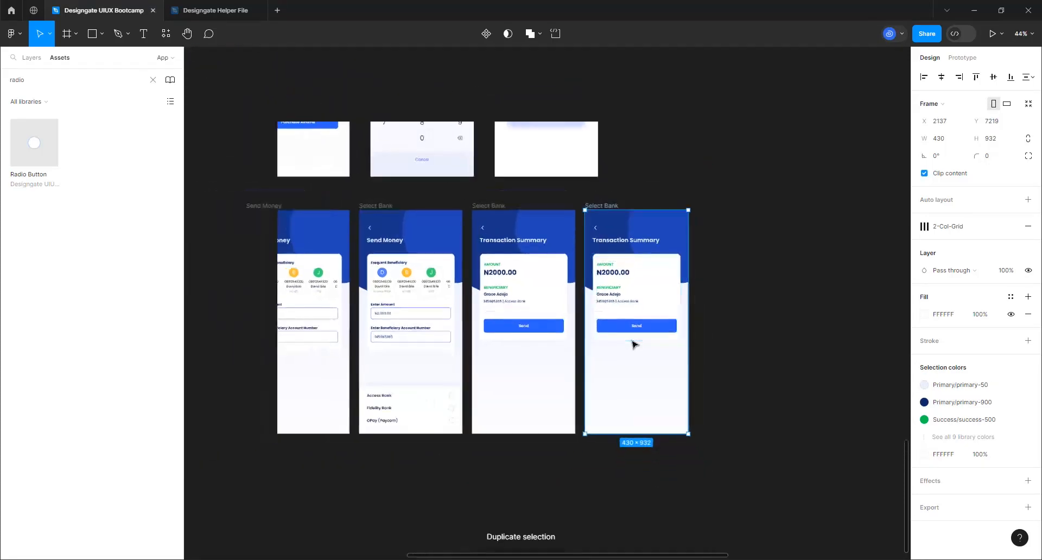
Shift the row's frames right so they sit at even 40 gaps
{"action": "left_click", "coordinate": [378, 203]}
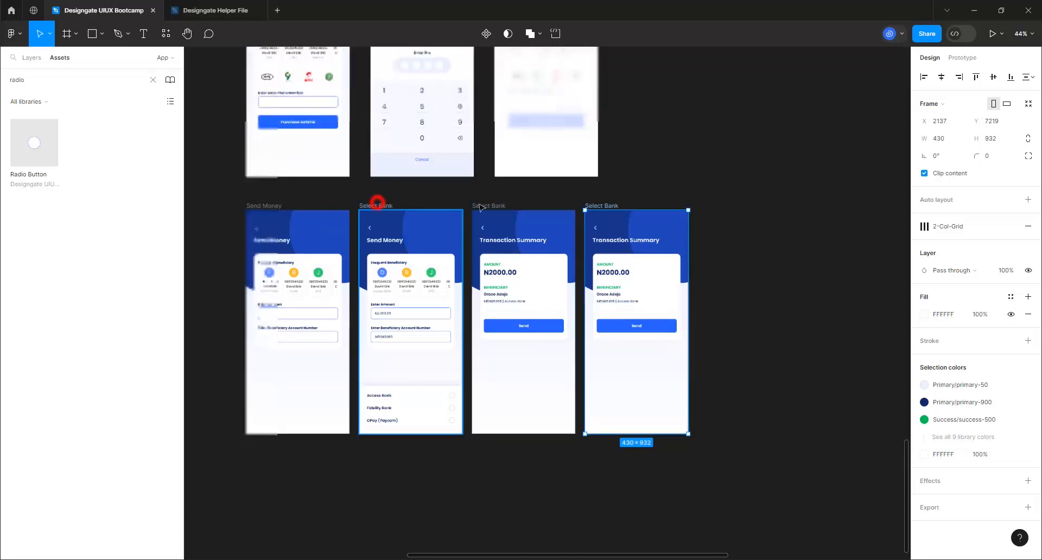
{"action": "left_click", "coordinate": [494, 207], "text": "shift"}
{"action": "left_click", "coordinate": [599, 206], "text": "shift"}
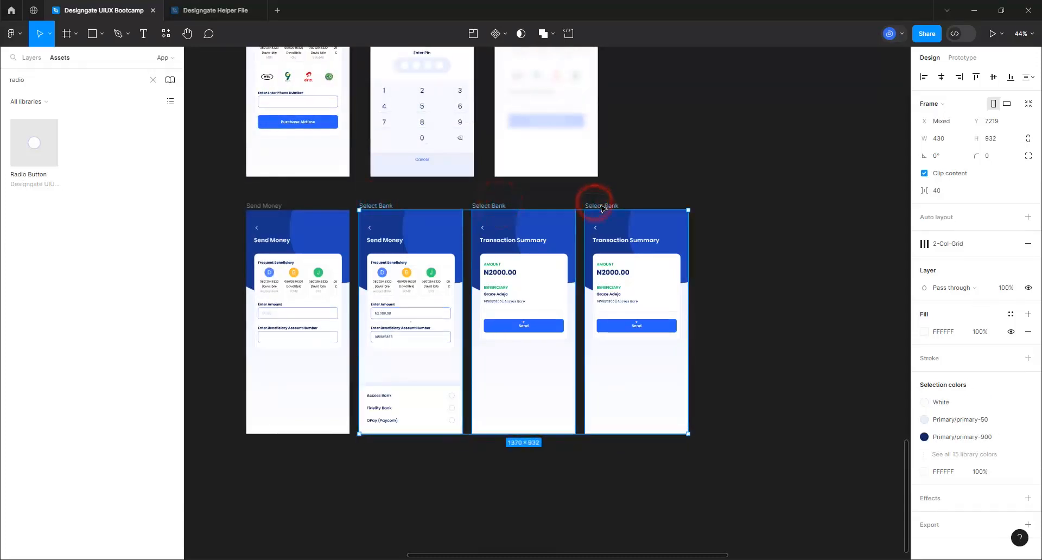
{"action": "left_click_drag", "start_coordinate": [601, 207], "coordinate": [613, 207]}
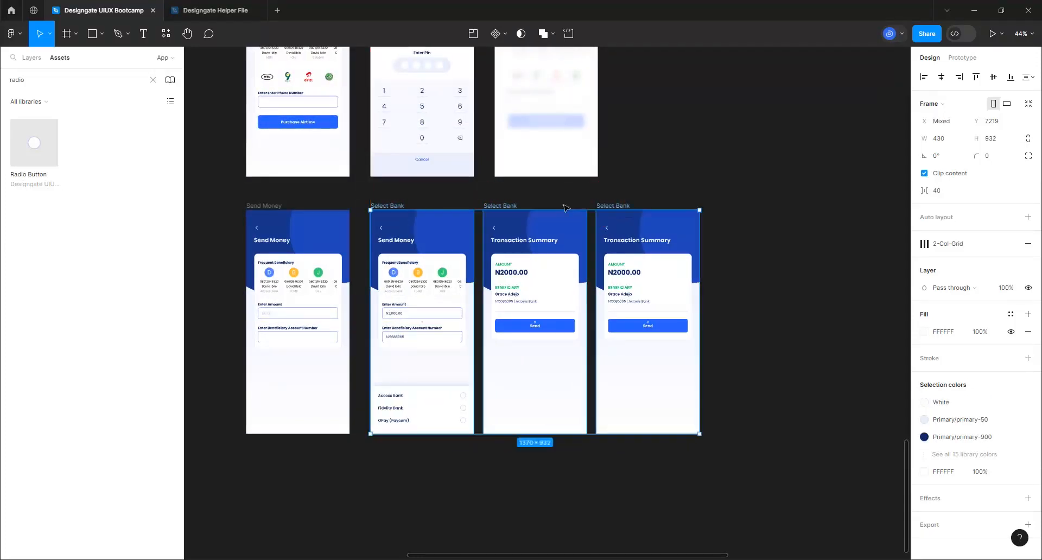
{"action": "left_click", "coordinate": [523, 196]}
{"action": "left_click", "coordinate": [507, 206]}
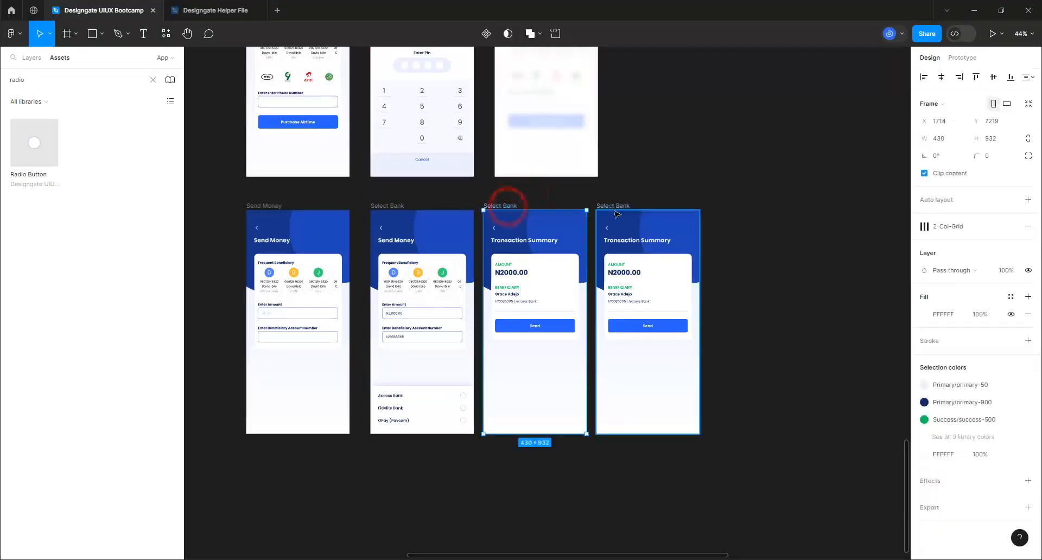
{"action": "left_click", "coordinate": [614, 206], "text": "shift"}
{"action": "left_click_drag", "start_coordinate": [613, 206], "coordinate": [646, 209]}
{"action": "left_click", "coordinate": [642, 189]}
{"action": "left_click", "coordinate": [634, 204]}
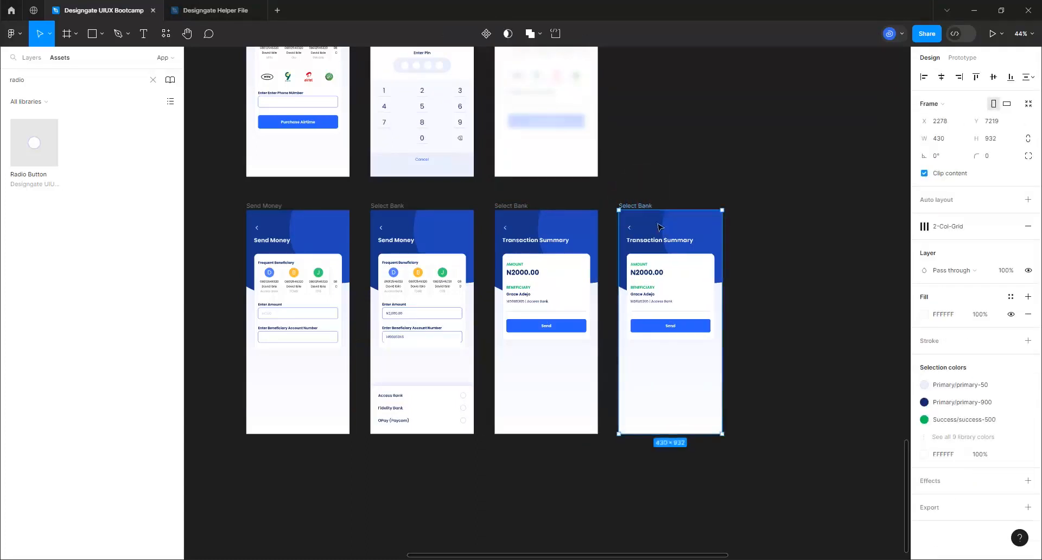
Clear the Assets search and drop the OTP Screen component onto the last frame
{"action": "left_click", "coordinate": [153, 80]}
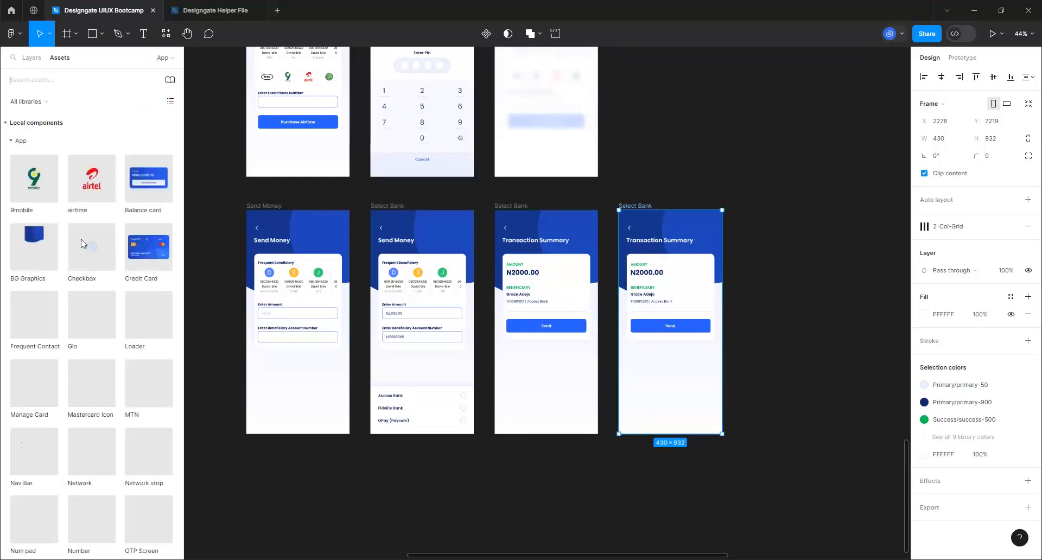
{"action": "scroll", "coordinate": [64, 321], "scroll_direction": "down", "scroll_amount": 2}
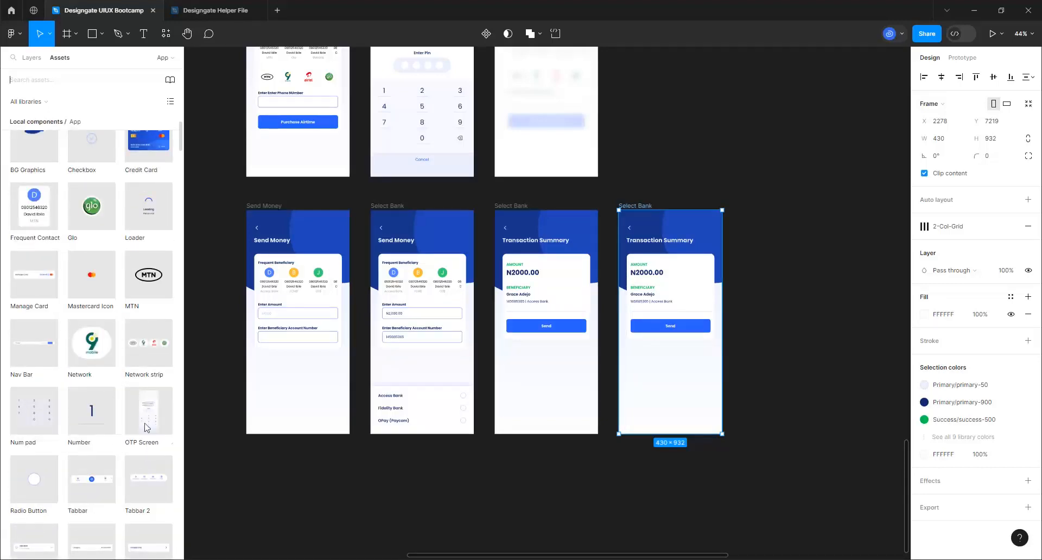
{"action": "left_click_drag", "start_coordinate": [142, 408], "coordinate": [689, 378]}
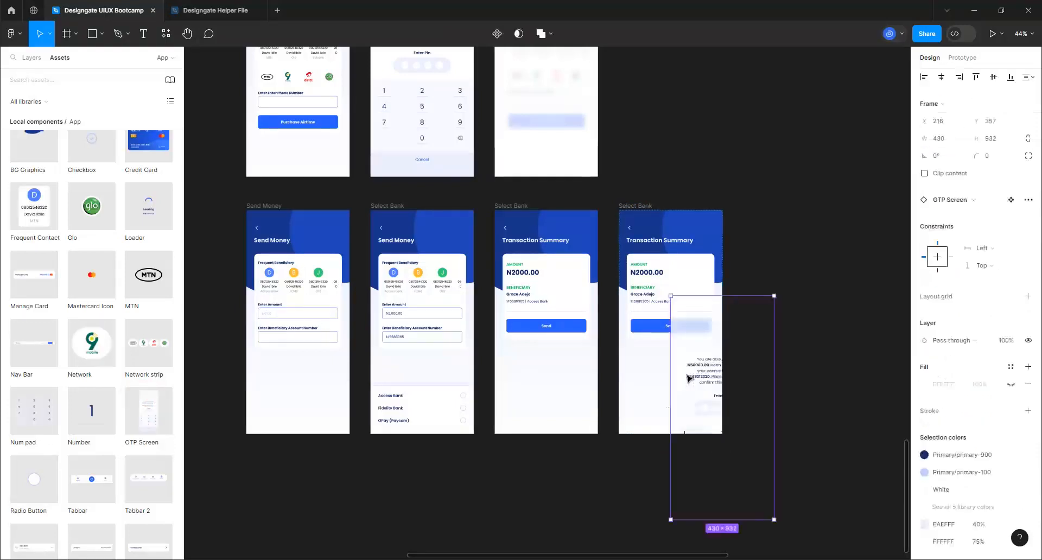
Centre the OTP Screen horizontally and vertically within the frame
{"action": "left_click", "coordinate": [942, 78]}
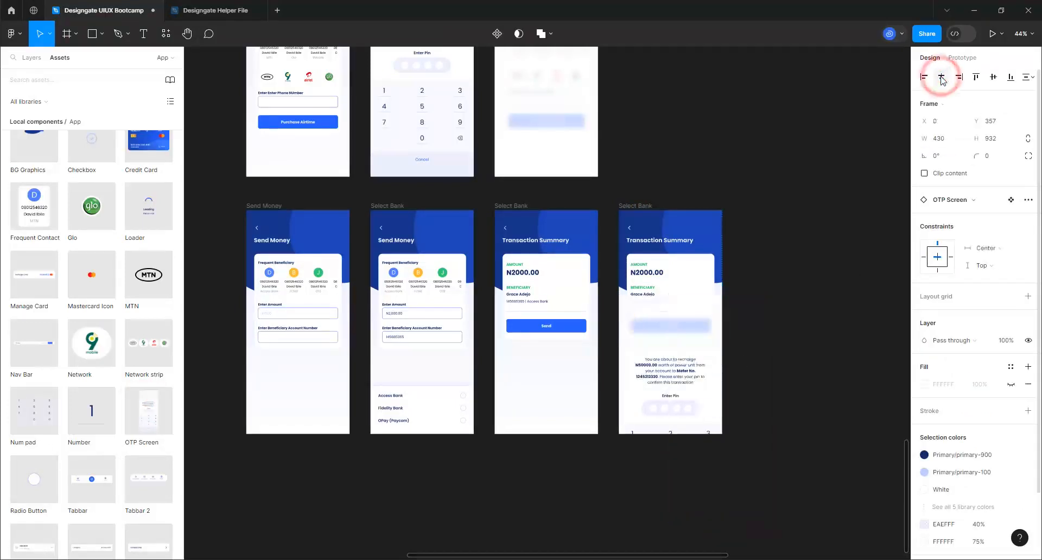
{"action": "left_click", "coordinate": [993, 78]}
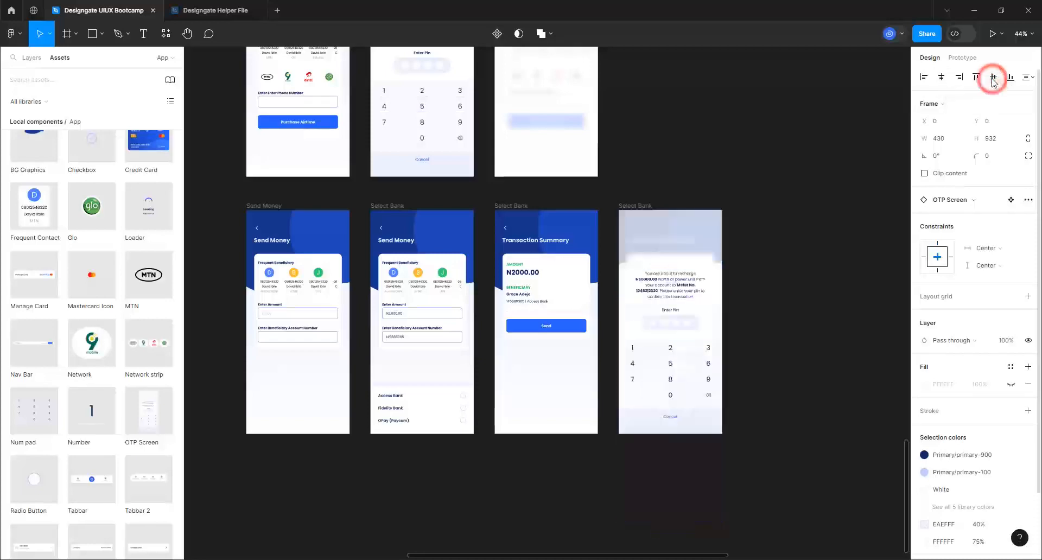
{"action": "scroll", "coordinate": [865, 305], "scroll_direction": "up", "scroll_amount": 3}
{"action": "scroll", "coordinate": [878, 321], "scroll_direction": "up", "scroll_amount": 2}
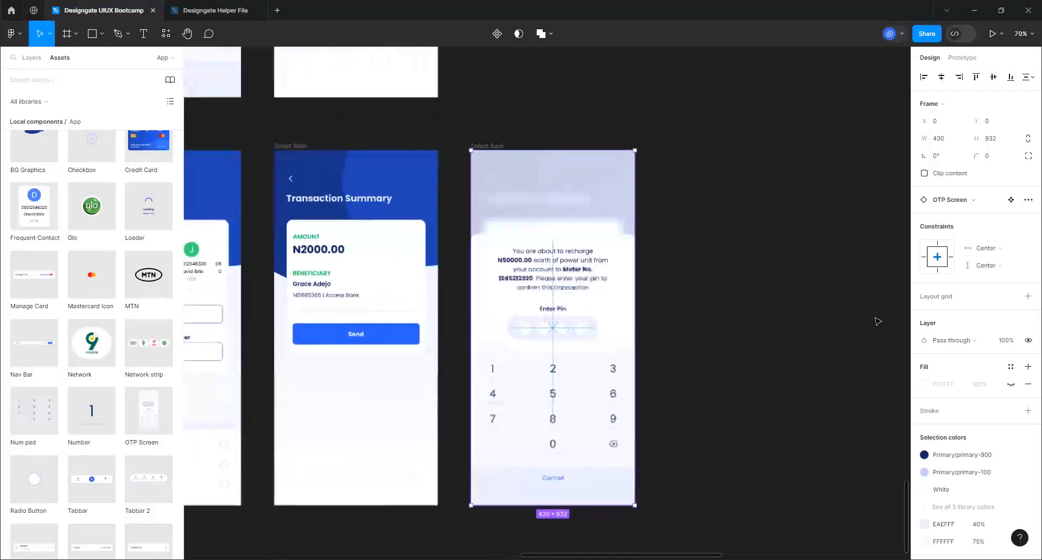
{"action": "scroll", "coordinate": [560, 260], "scroll_direction": "up", "scroll_amount": 1}
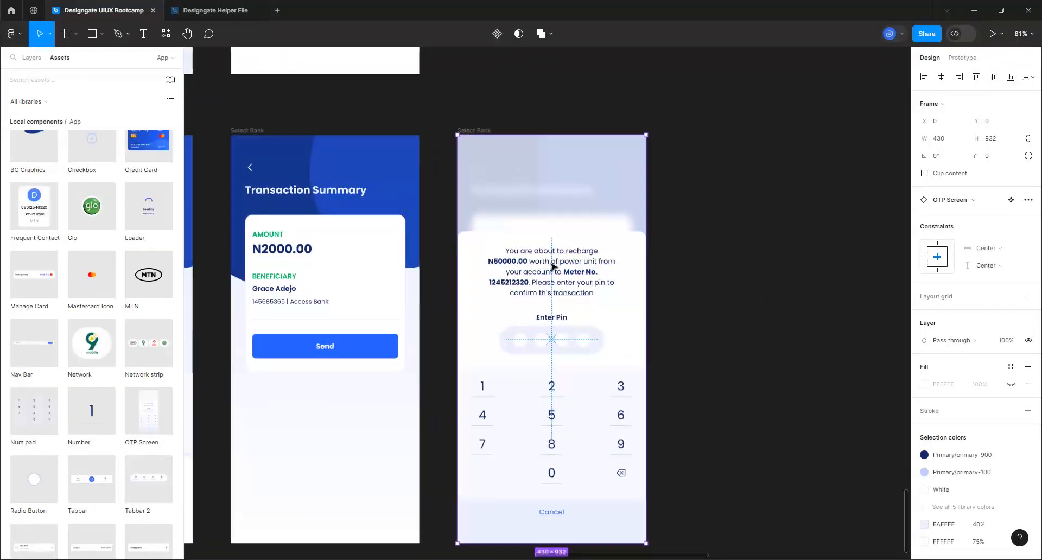
{"action": "scroll", "coordinate": [558, 304], "scroll_direction": "up", "scroll_amount": 2}
{"action": "scroll", "coordinate": [555, 349], "scroll_direction": "down", "scroll_amount": 1}
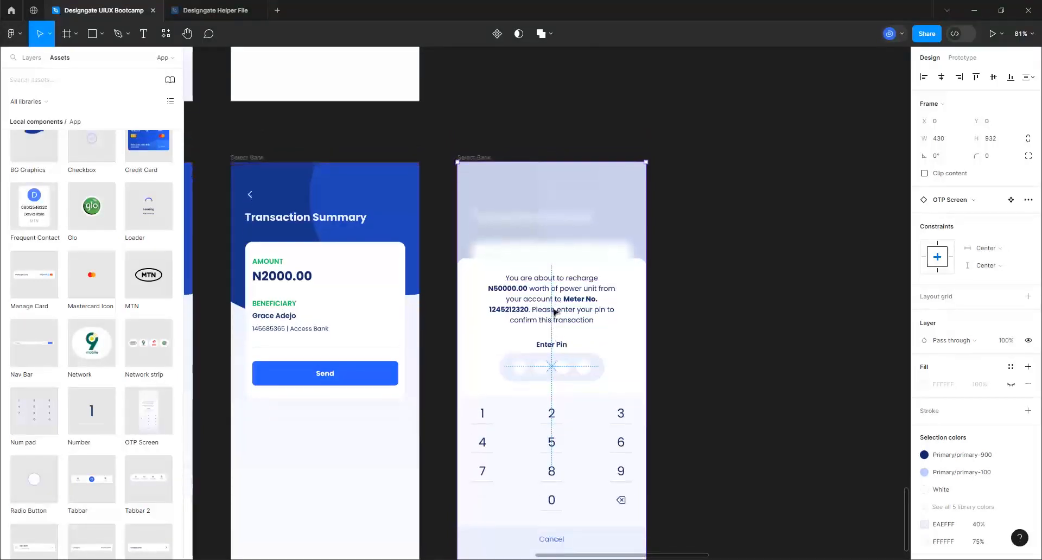
In the OTP message, replace 'recharge' with 'send N2000.00'
{"action": "scroll", "coordinate": [555, 313], "scroll_direction": "up", "scroll_amount": 2}
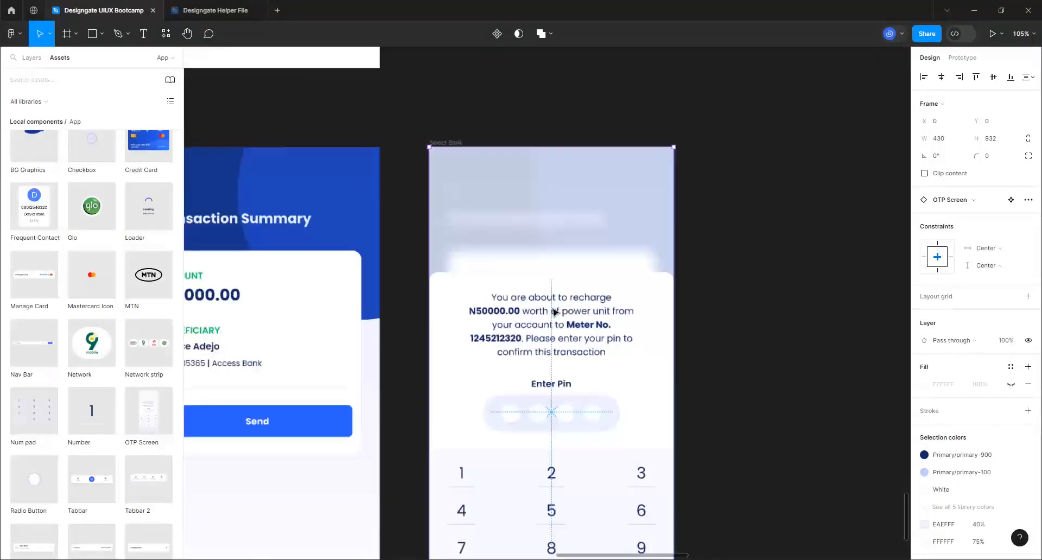
{"action": "double_click", "coordinate": [581, 298]}
{"action": "double_click", "coordinate": [580, 298]}
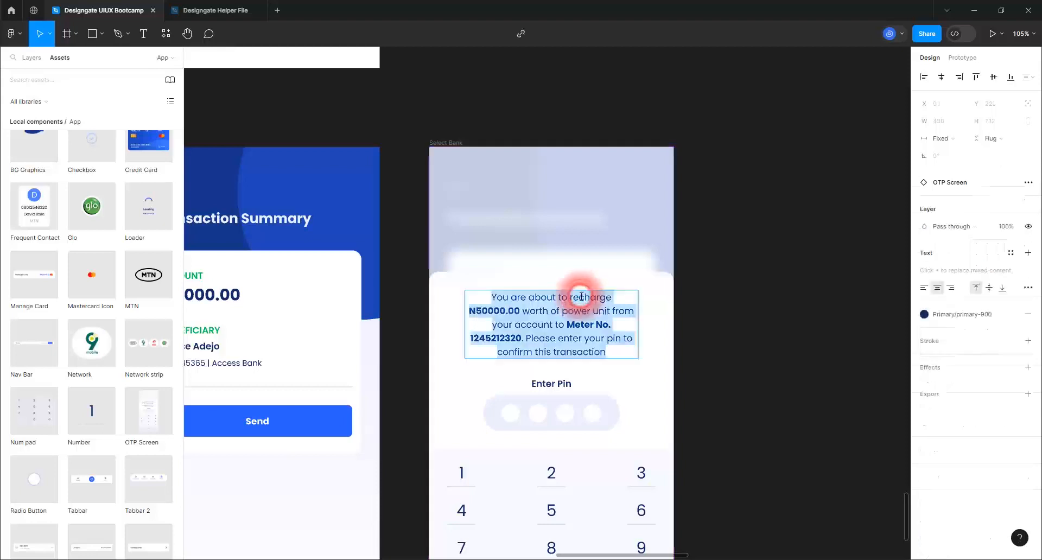
{"action": "left_click", "coordinate": [580, 297]}
{"action": "left_click_drag", "start_coordinate": [570, 298], "coordinate": [612, 298]}
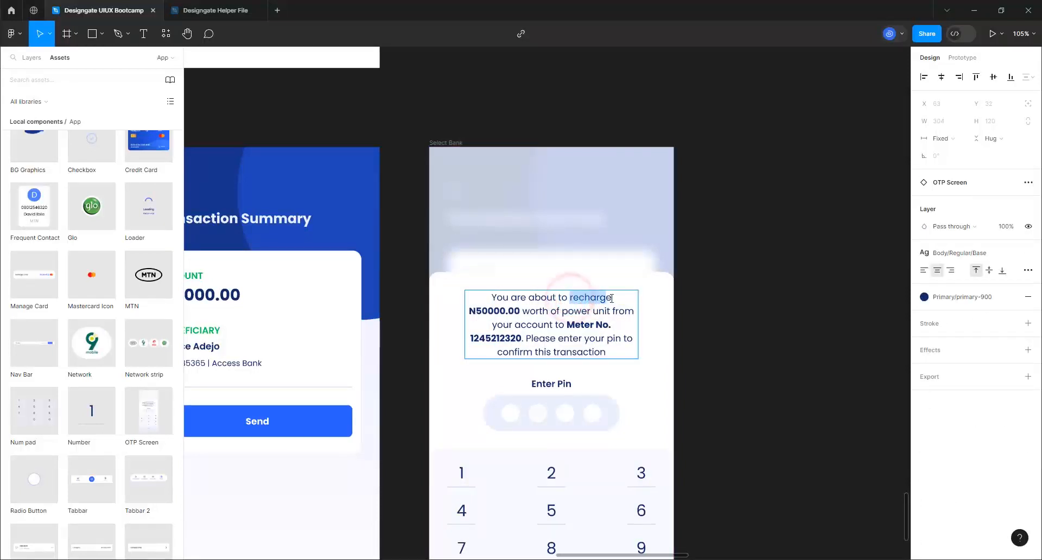
{"action": "type", "text": "send N"}
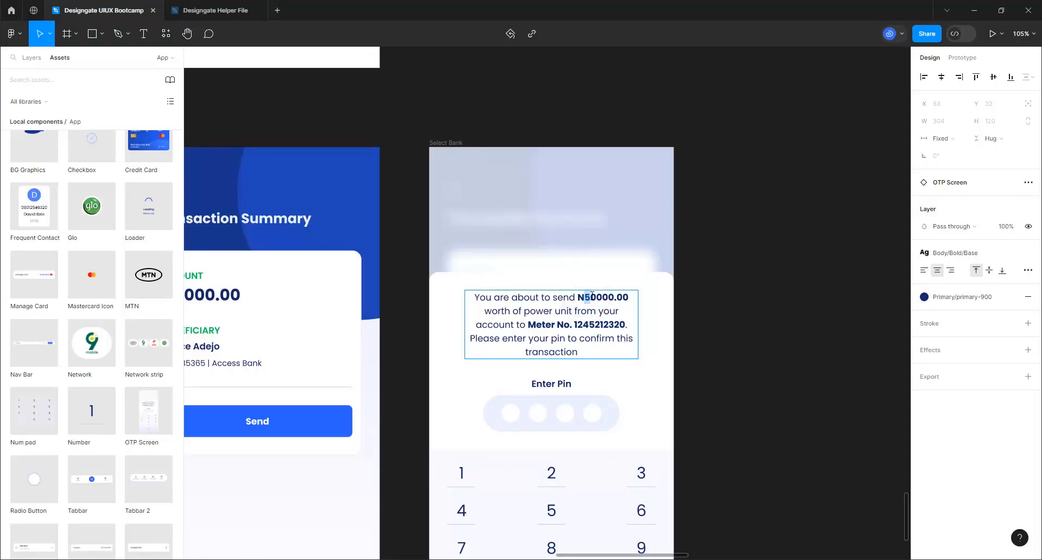
{"action": "type", "text": "2"}
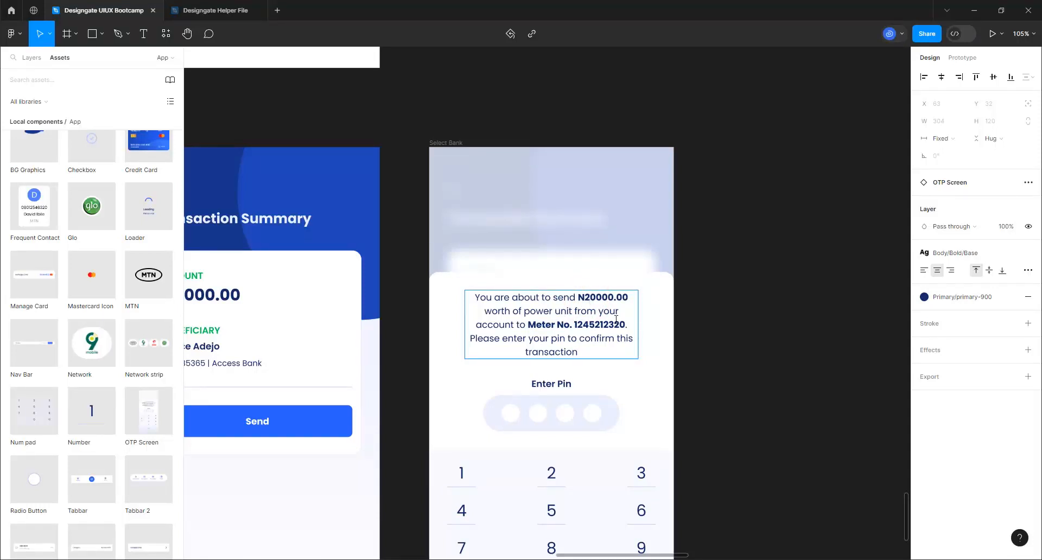
{"action": "key", "text": "Delete"}
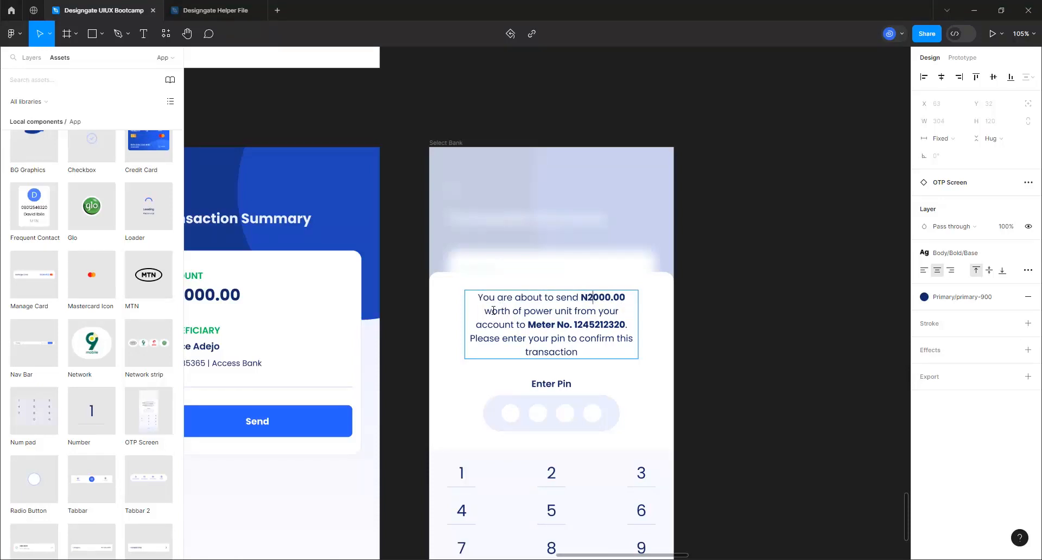
Delete 'worth of power unit' and replace the meter number with the beneficiary's name, account number and Access Bank
{"action": "left_click_drag", "start_coordinate": [508, 314], "coordinate": [482, 310]}
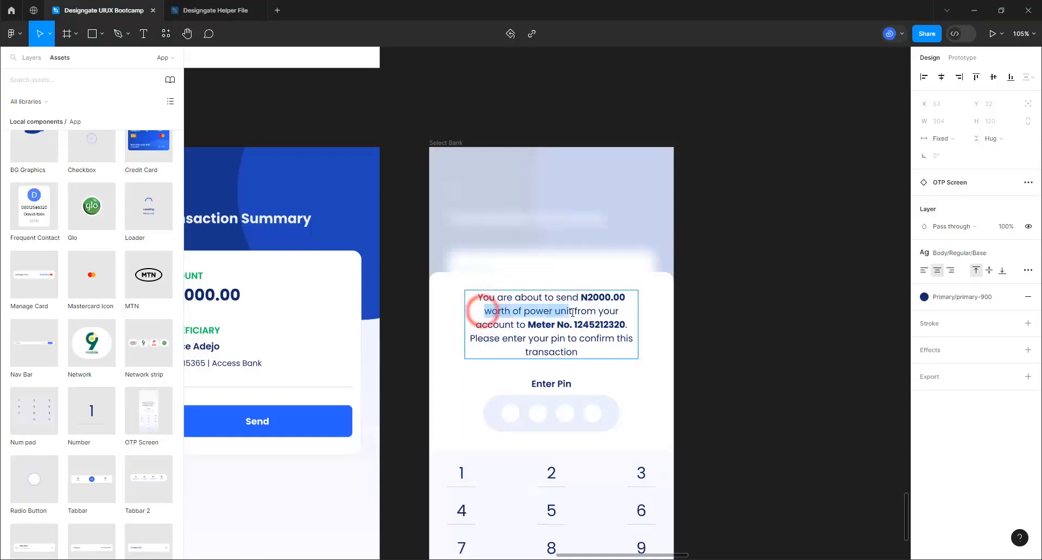
{"action": "key", "text": "BackSpace"}
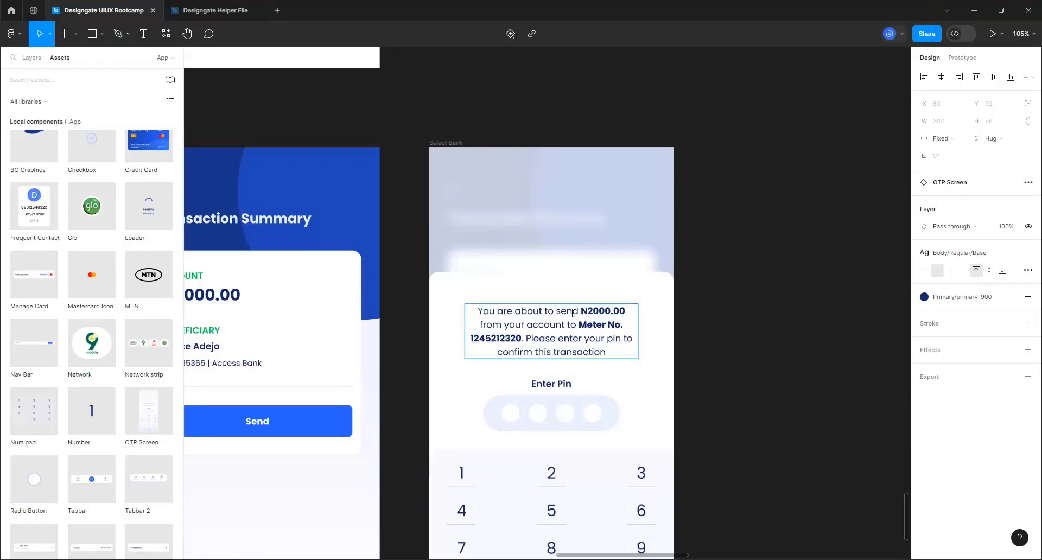
{"action": "left_click_drag", "start_coordinate": [578, 328], "coordinate": [524, 342]}
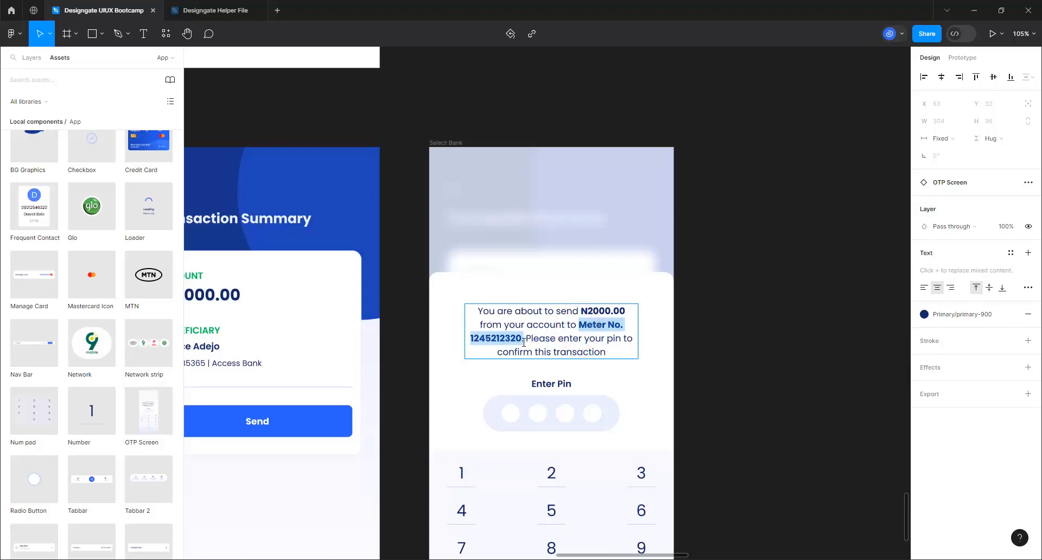
{"action": "type", "text": "Purchase Airtime"}
{"action": "key", "text": "ctrl+z"}
{"action": "scroll", "coordinate": [640, 313], "scroll_direction": "down", "scroll_amount": 3}
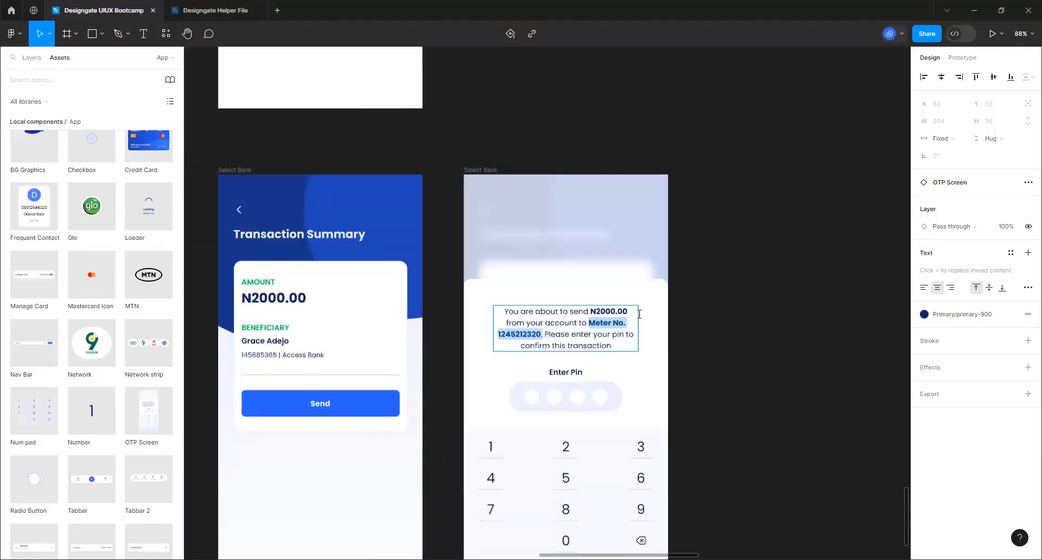
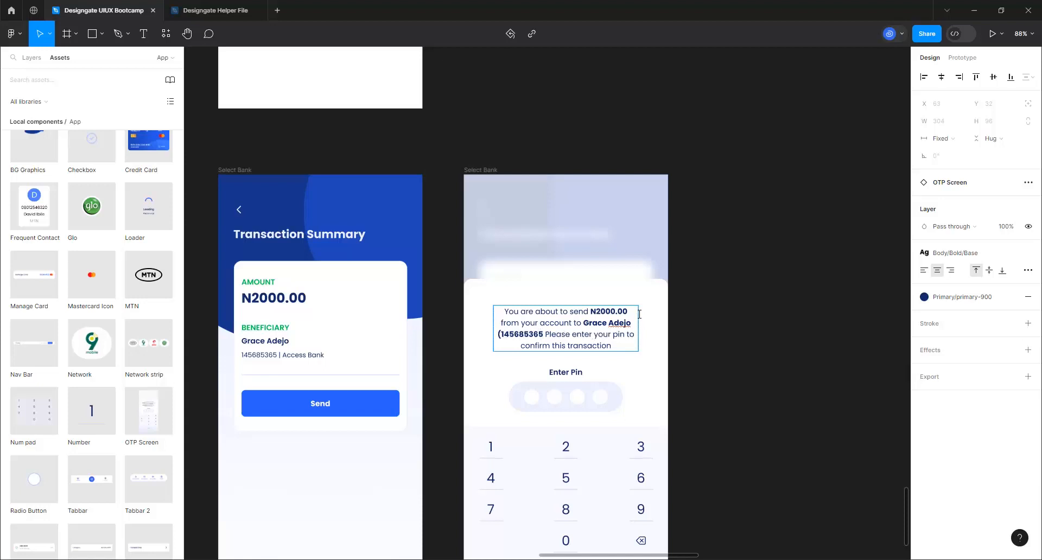
{"action": "type", "text": " |"}
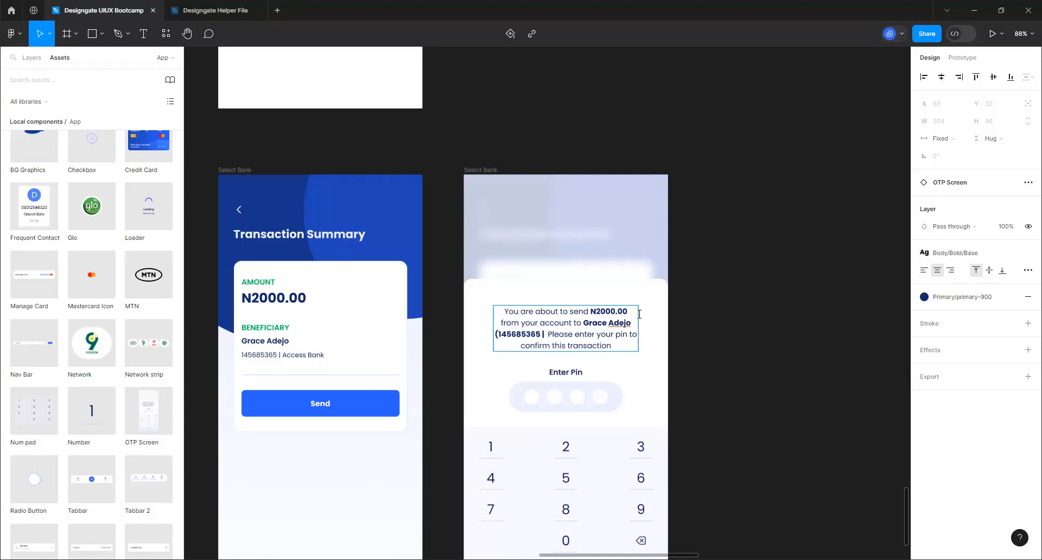
{"action": "type", "text": " Access B"}
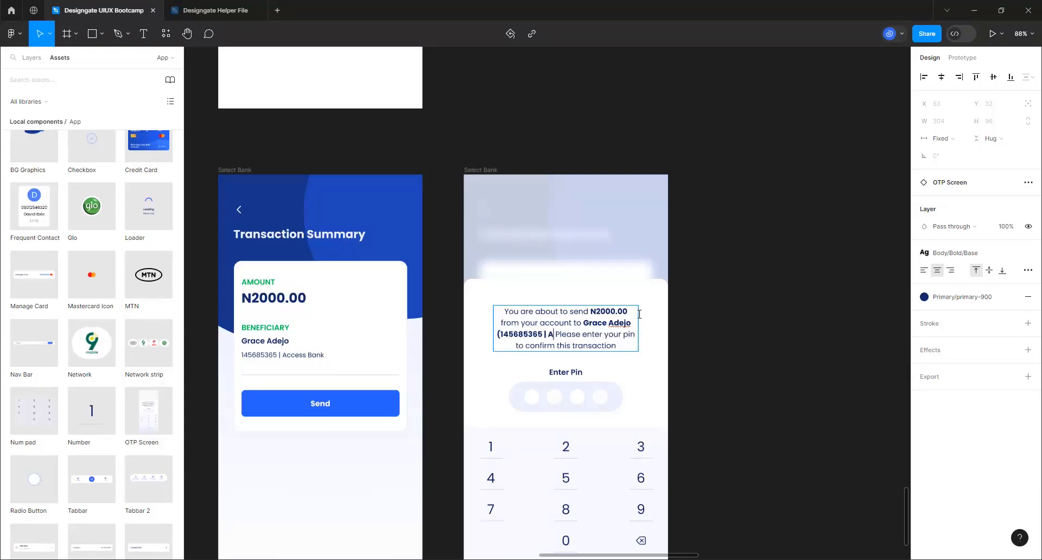
{"action": "type", "text": "ank)"}
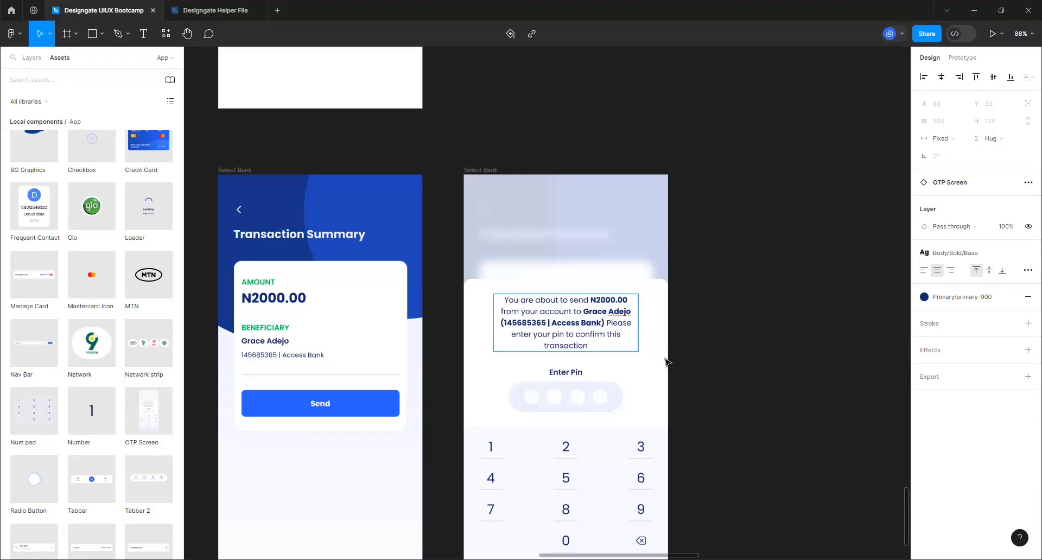
Exit the message text and bring the OTP Screen and Transaction Loading components into view
{"action": "left_click", "coordinate": [707, 350]}
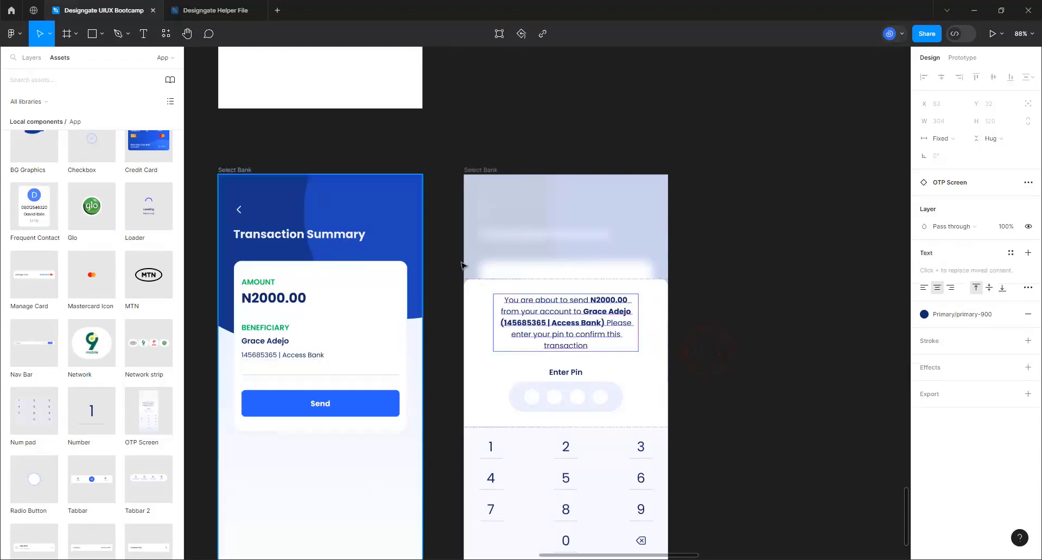
{"action": "scroll", "coordinate": [461, 263], "scroll_direction": "down", "scroll_amount": 2}
{"action": "left_click", "coordinate": [656, 430]}
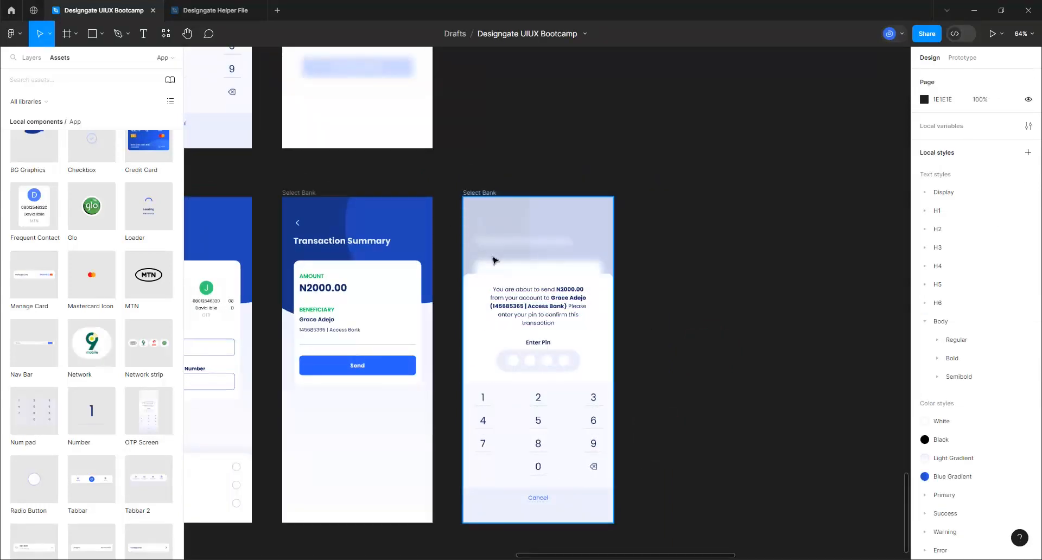
{"action": "scroll", "coordinate": [589, 230], "scroll_direction": "up", "scroll_amount": 5}
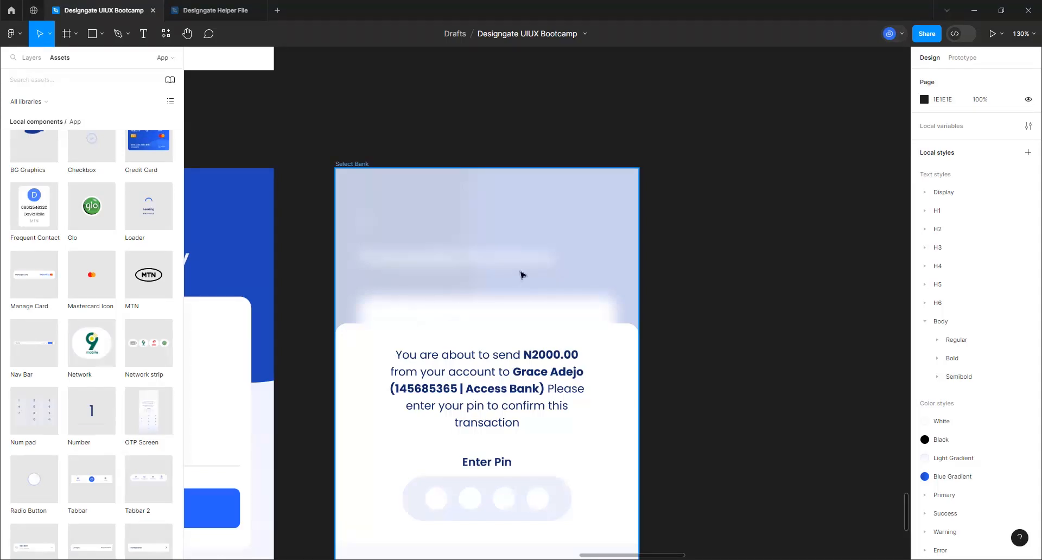
{"action": "scroll", "coordinate": [522, 274], "scroll_direction": "down", "scroll_amount": 6}
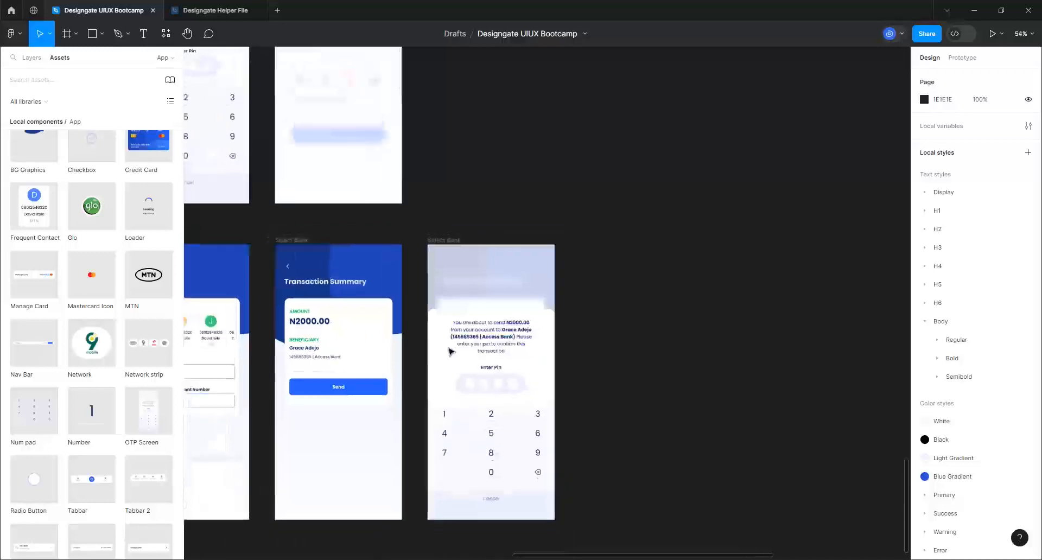
{"action": "scroll", "coordinate": [449, 352], "scroll_direction": "down", "scroll_amount": 6}
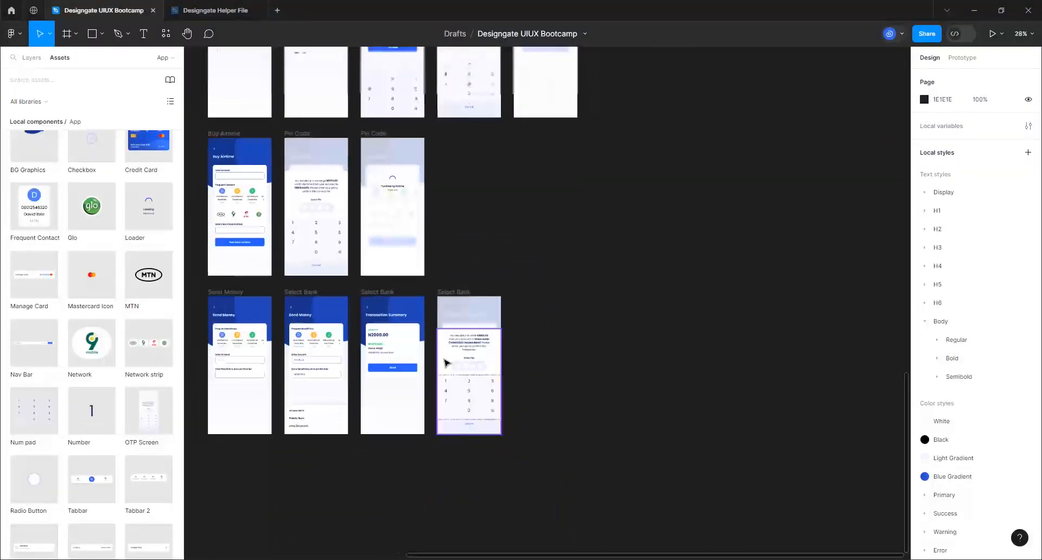
{"action": "scroll", "coordinate": [445, 363], "scroll_direction": "down", "scroll_amount": 5}
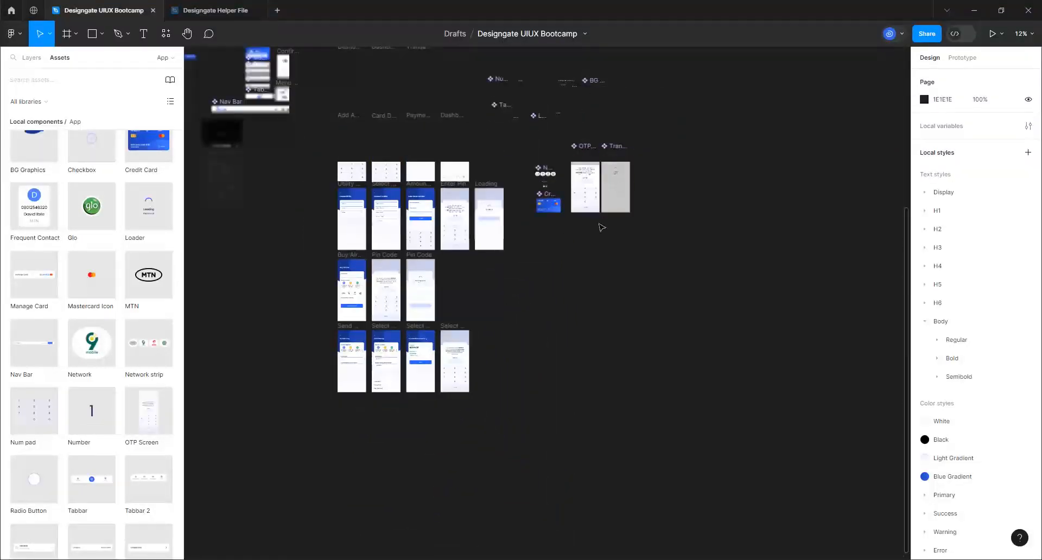
{"action": "scroll", "coordinate": [644, 171], "scroll_direction": "up", "scroll_amount": 6}
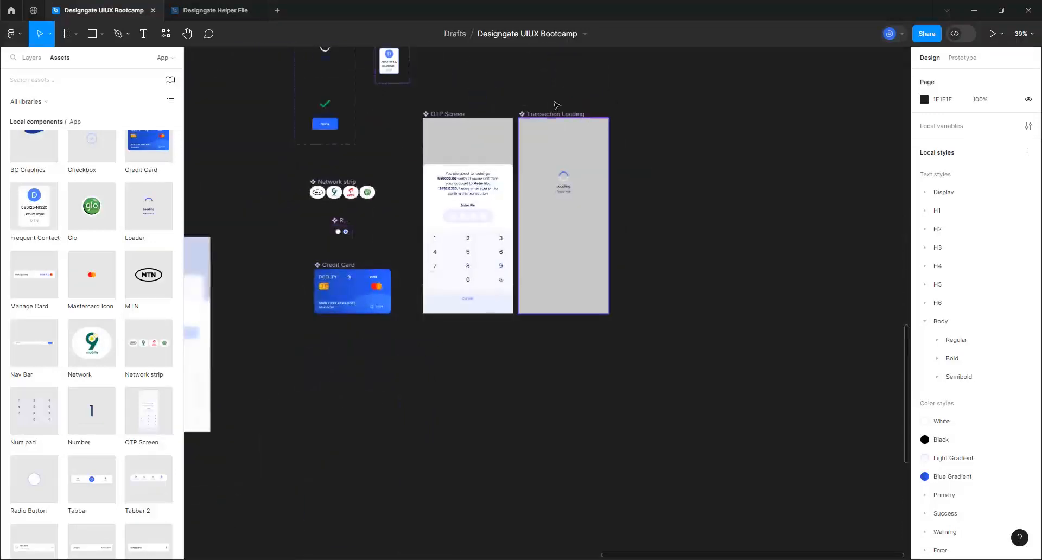
{"action": "scroll", "coordinate": [556, 105], "scroll_direction": "up", "scroll_amount": 3}
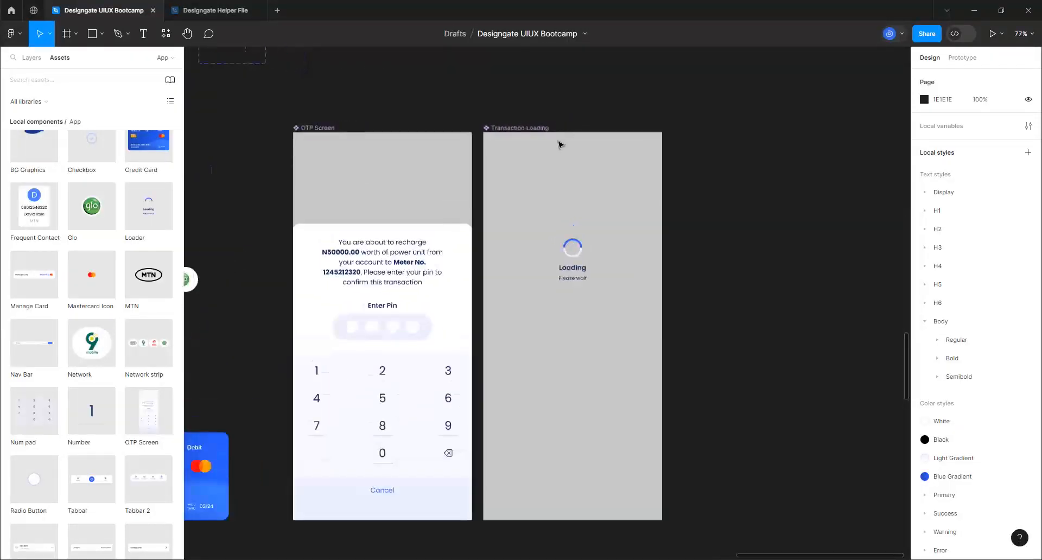
Give the Transaction Loading frame a 25% fill opacity and a background blur of 15
{"action": "left_click", "coordinate": [515, 171]}
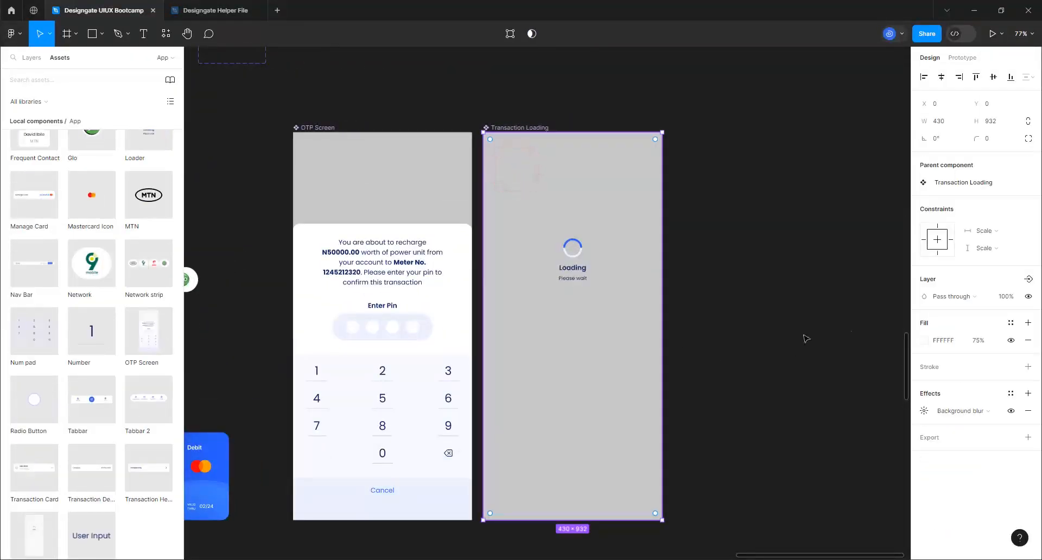
{"action": "left_click", "coordinate": [980, 342]}
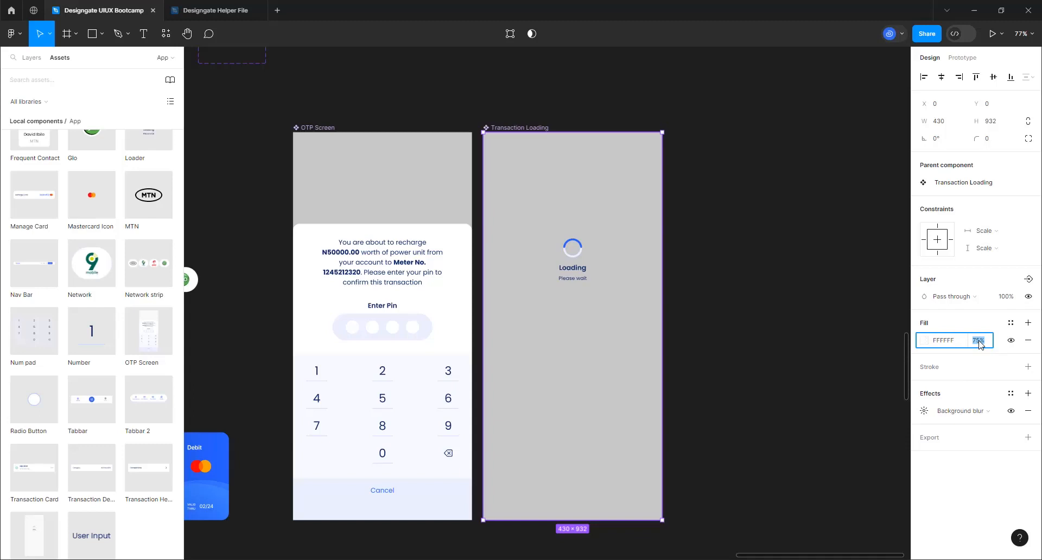
{"action": "key", "text": "Return"}
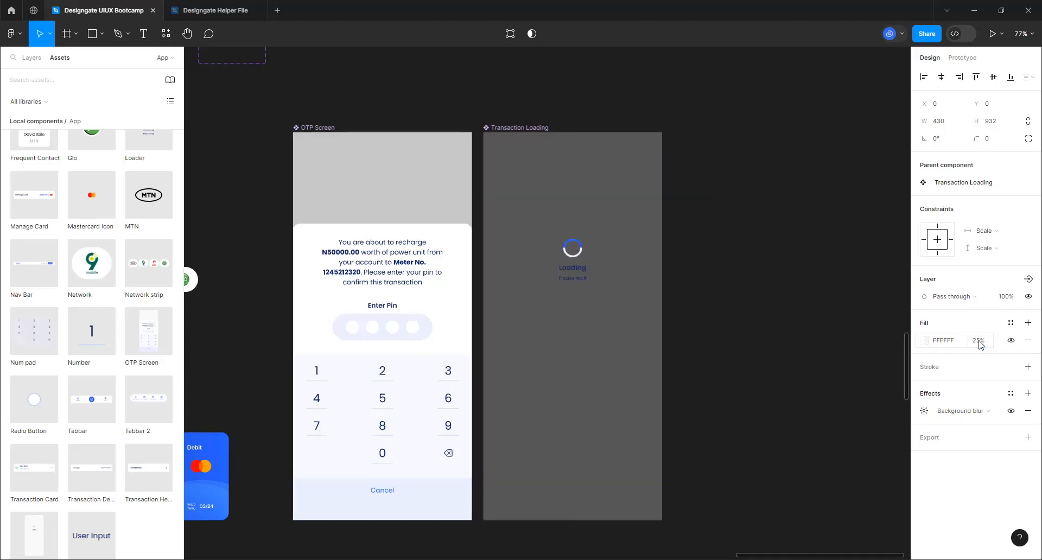
{"action": "left_click", "coordinate": [923, 413]}
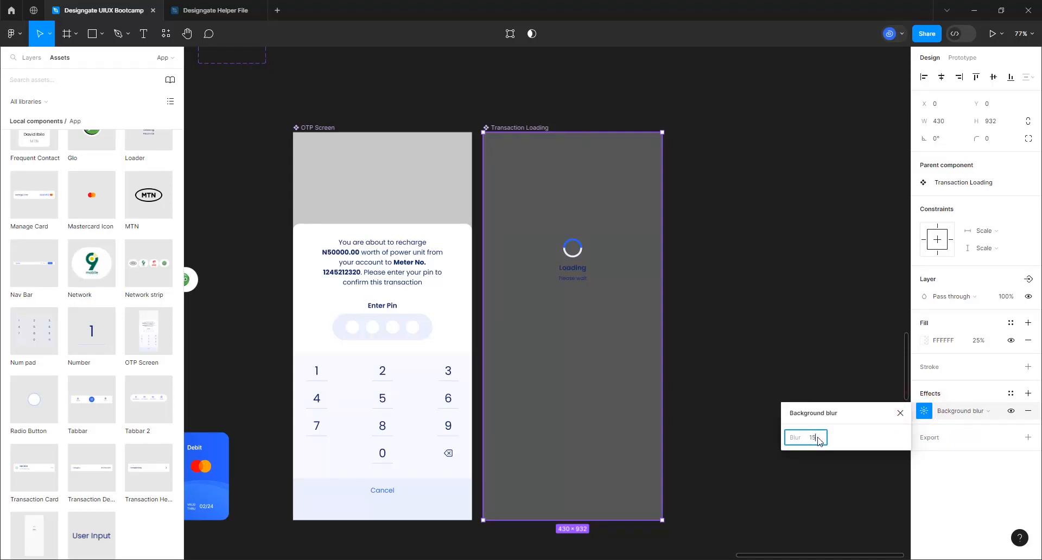
{"action": "key", "text": "Return"}
Give the OTP Screen frame a 25% fill opacity and a background blur of 15
{"action": "left_click", "coordinate": [344, 170]}
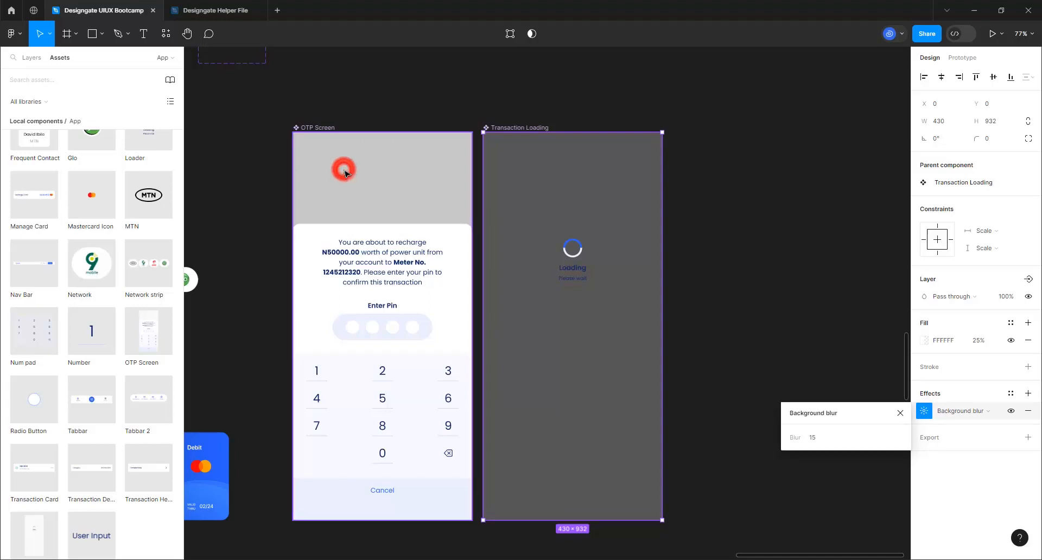
{"action": "left_click", "coordinate": [978, 341]}
{"action": "type", "text": "25"}
{"action": "key", "text": "Return"}
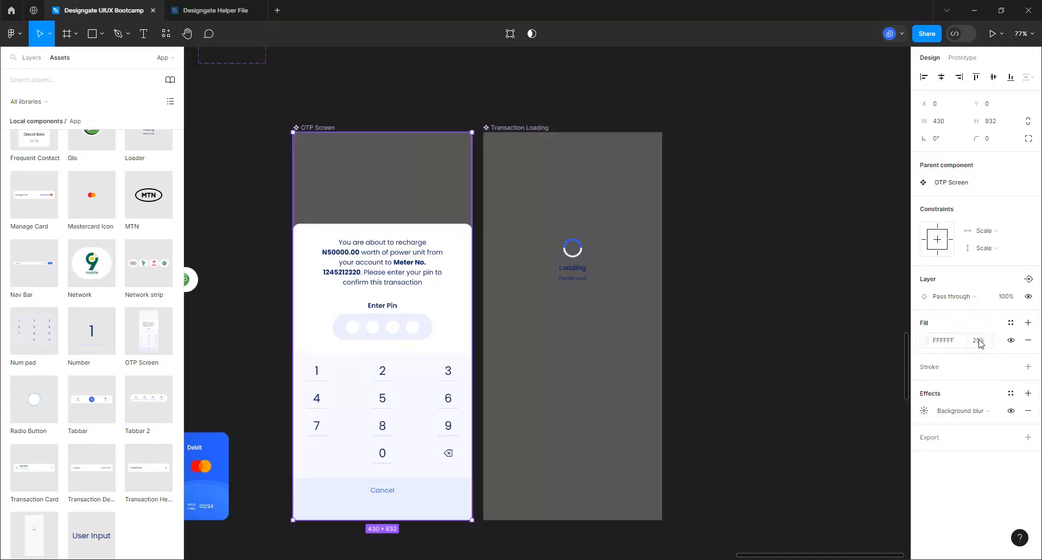
{"action": "left_click", "coordinate": [924, 410]}
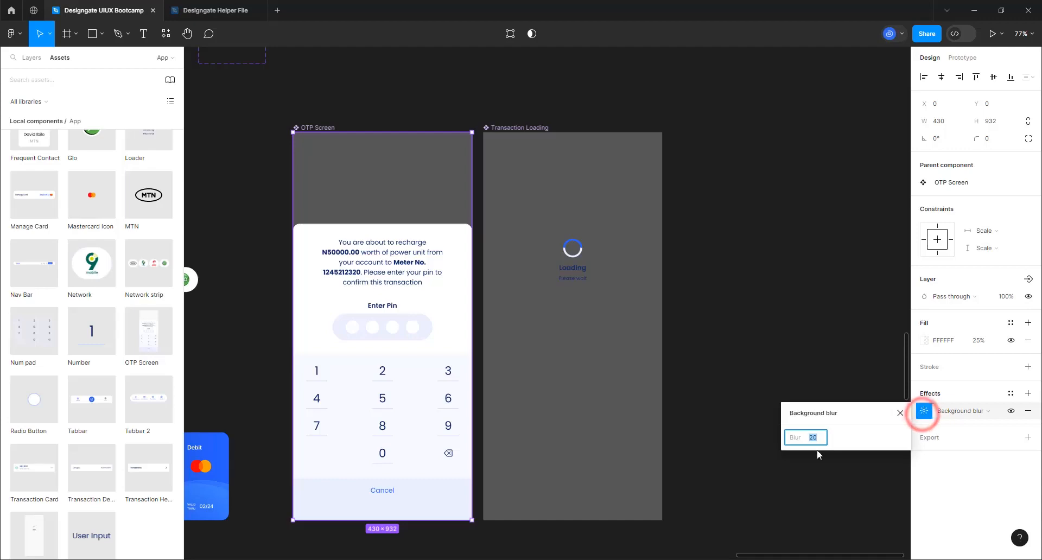
{"action": "key", "text": "Return"}
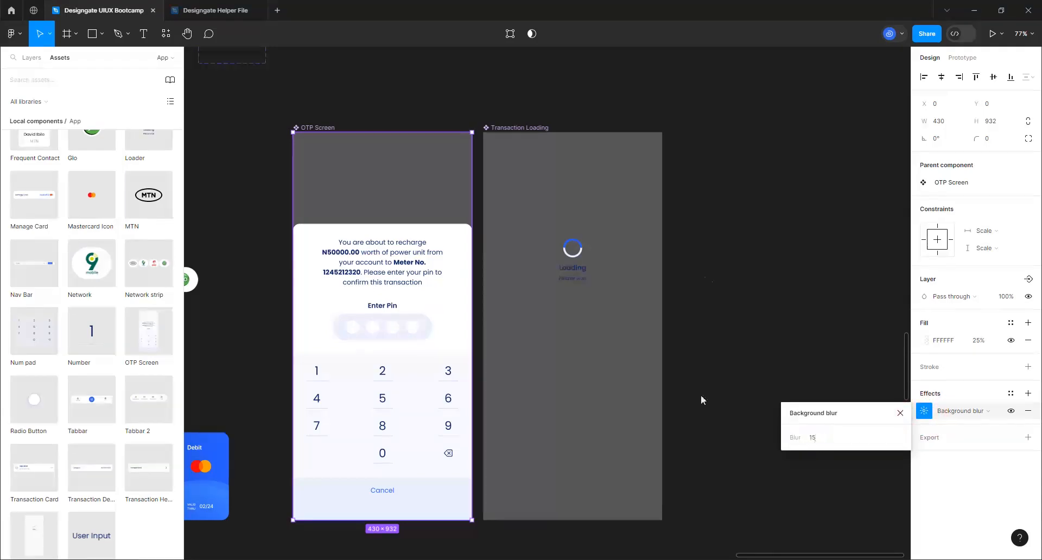
{"action": "left_click", "coordinate": [693, 251]}
{"action": "scroll", "coordinate": [742, 212], "scroll_direction": "down", "scroll_amount": 10}
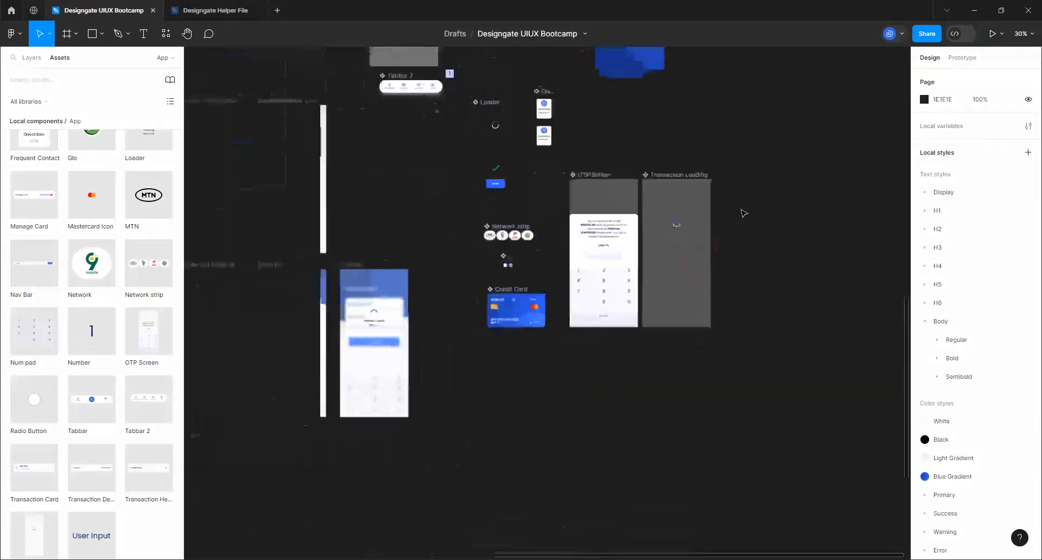
{"action": "scroll", "coordinate": [389, 295], "scroll_direction": "up", "scroll_amount": 3}
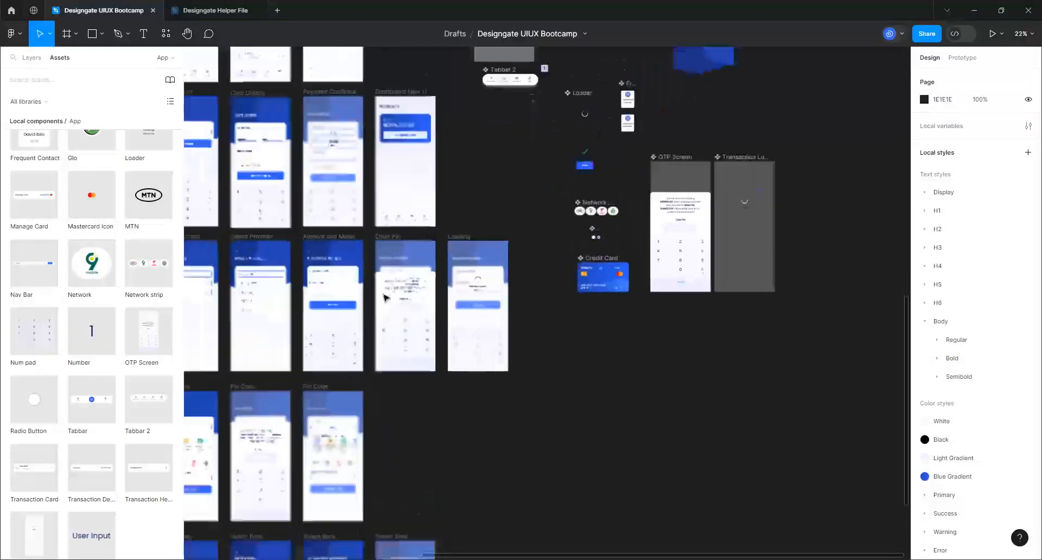
{"action": "scroll", "coordinate": [388, 287], "scroll_direction": "up", "scroll_amount": 5}
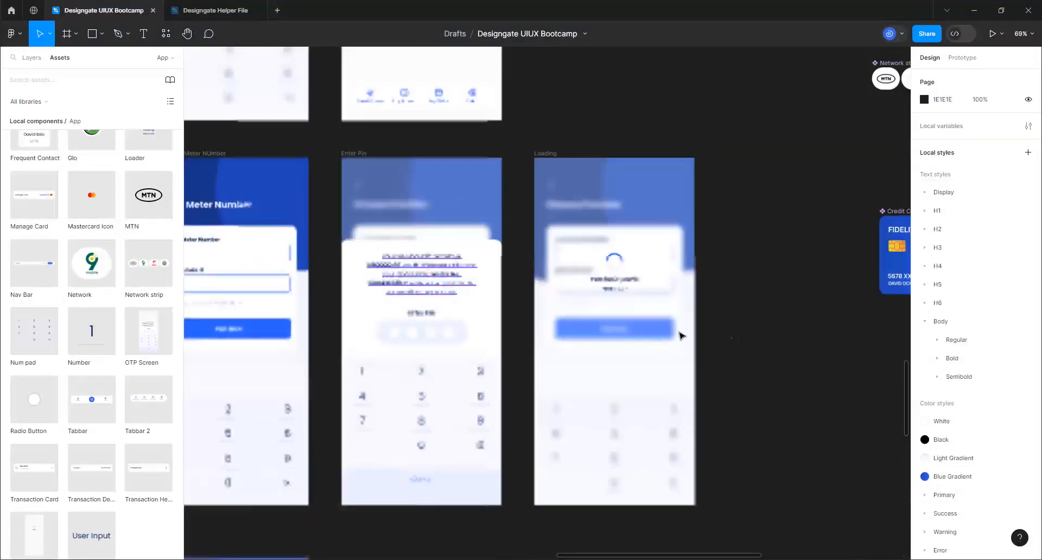
{"action": "left_click", "coordinate": [760, 295]}
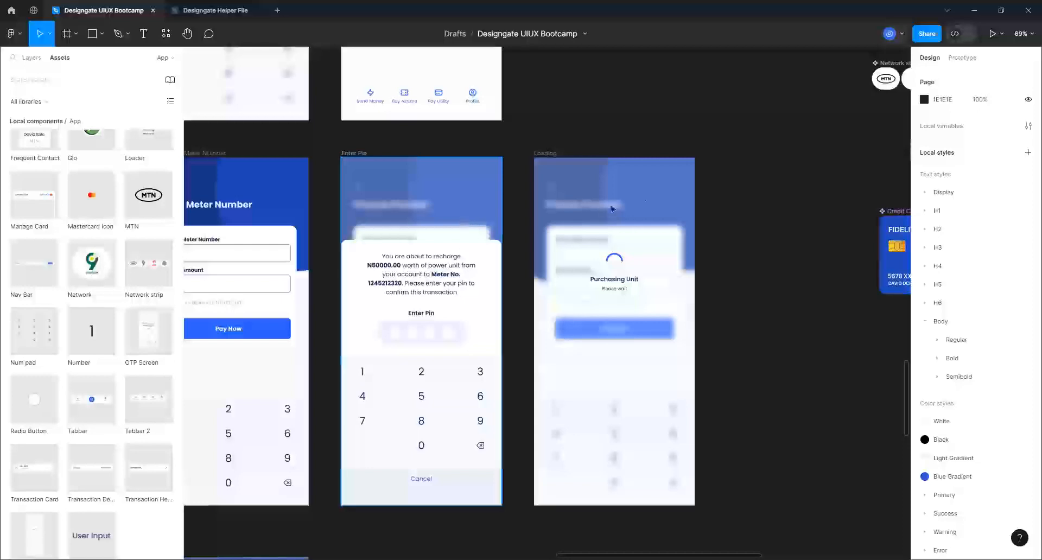
{"action": "scroll", "coordinate": [611, 208], "scroll_direction": "down", "scroll_amount": 10}
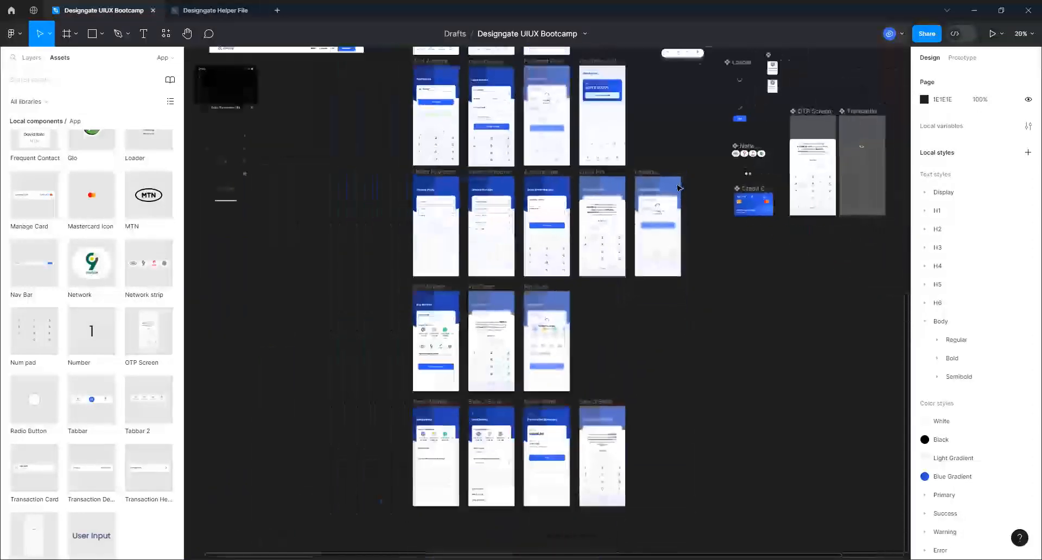
{"action": "scroll", "coordinate": [678, 188], "scroll_direction": "down", "scroll_amount": 1}
{"action": "scroll", "coordinate": [655, 362], "scroll_direction": "down", "scroll_amount": 4}
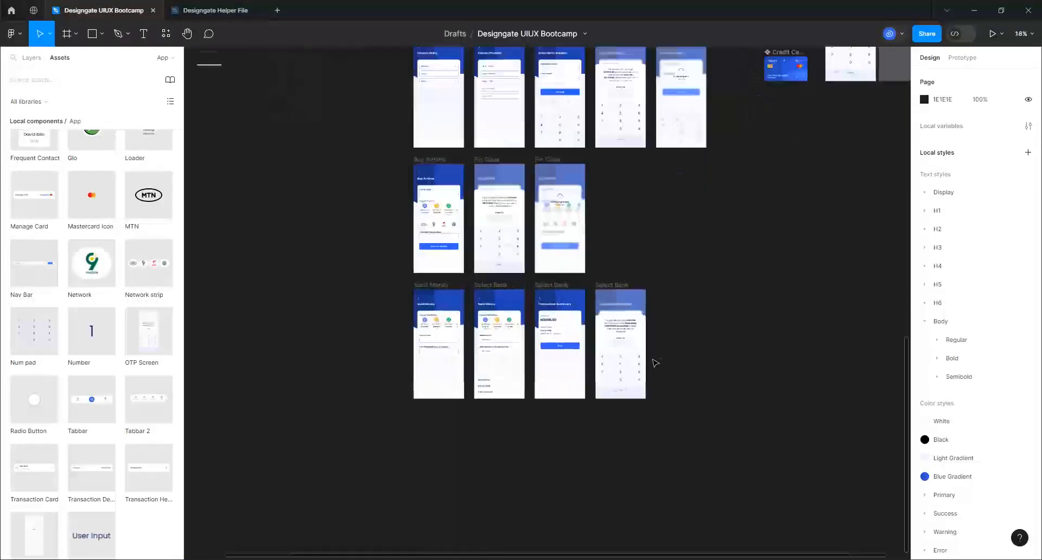
{"action": "scroll", "coordinate": [655, 362], "scroll_direction": "up", "scroll_amount": 10}
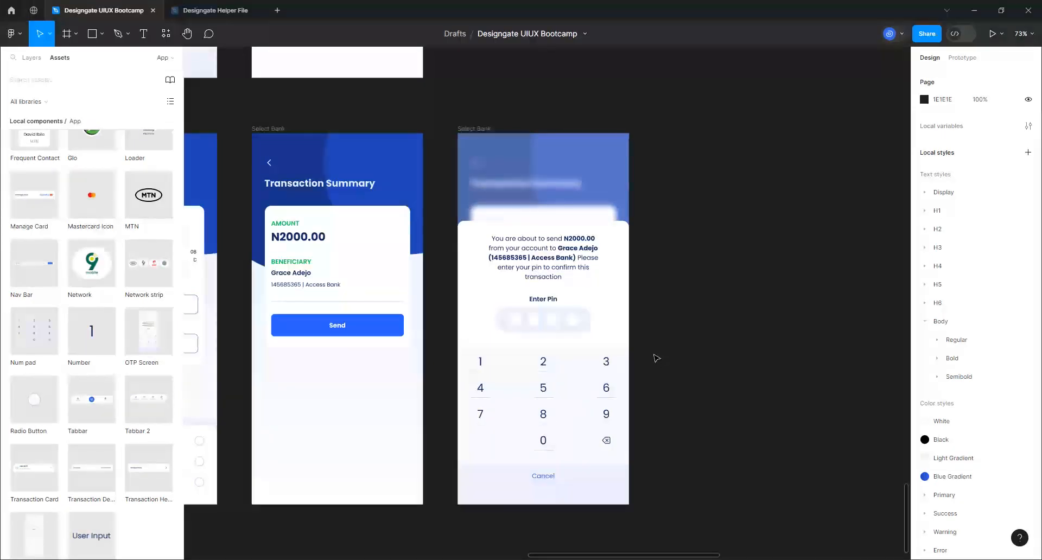
{"action": "scroll", "coordinate": [609, 387], "scroll_direction": "down", "scroll_amount": 10}
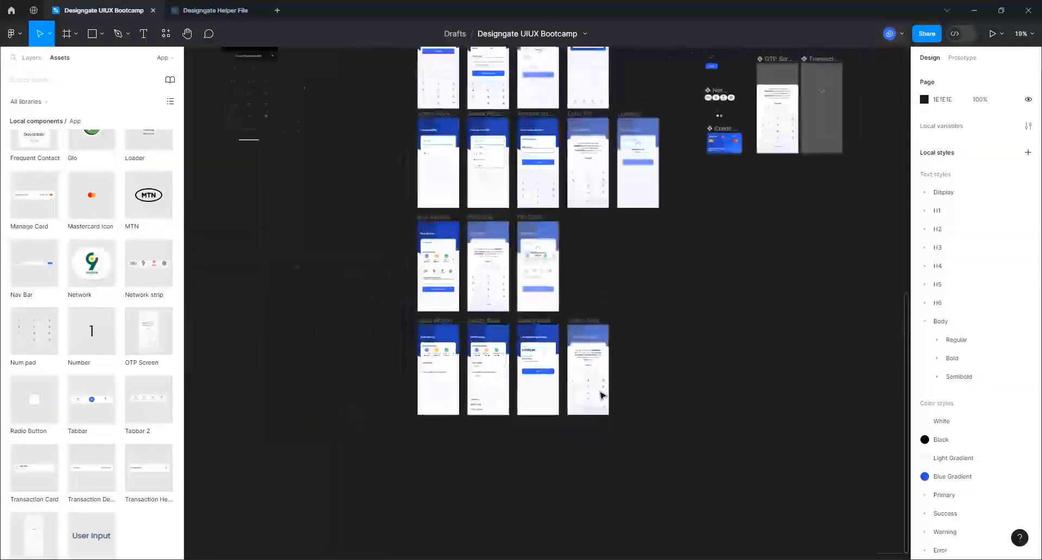
{"action": "scroll", "coordinate": [813, 181], "scroll_direction": "up", "scroll_amount": 8}
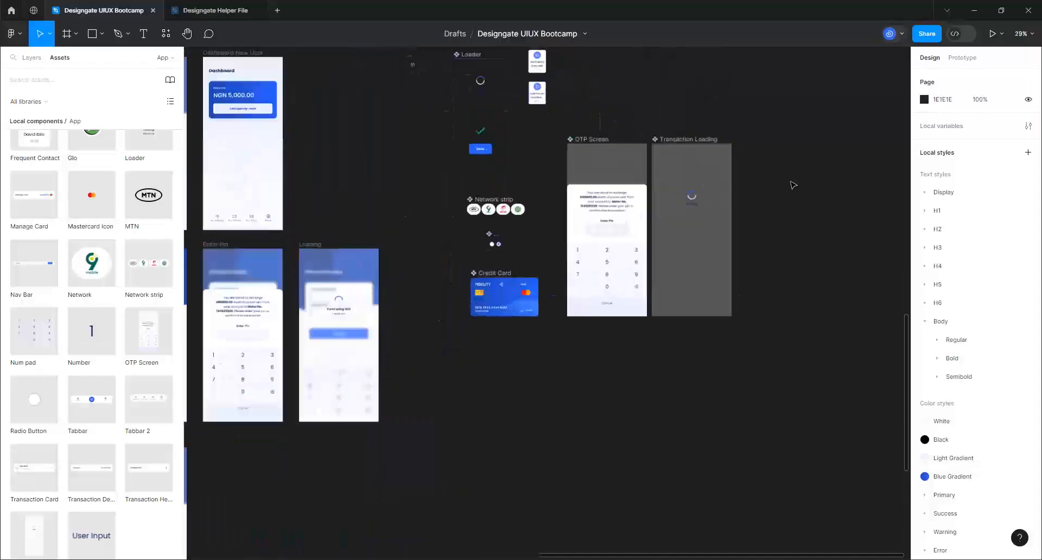
{"action": "scroll", "coordinate": [687, 205], "scroll_direction": "up", "scroll_amount": 3}
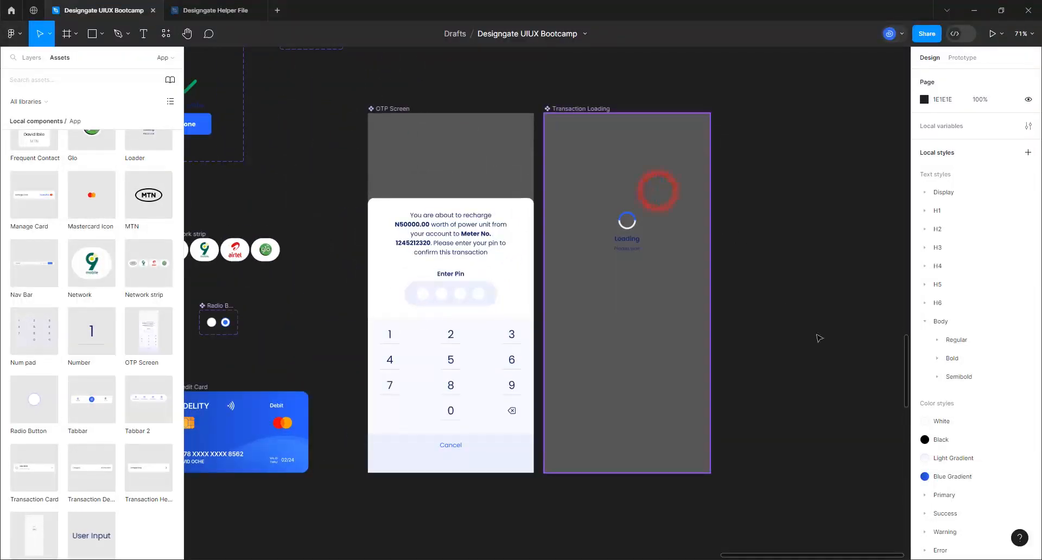
Reduce the Transaction Loading frame's background blur to 5
{"action": "double_click", "coordinate": [657, 191]}
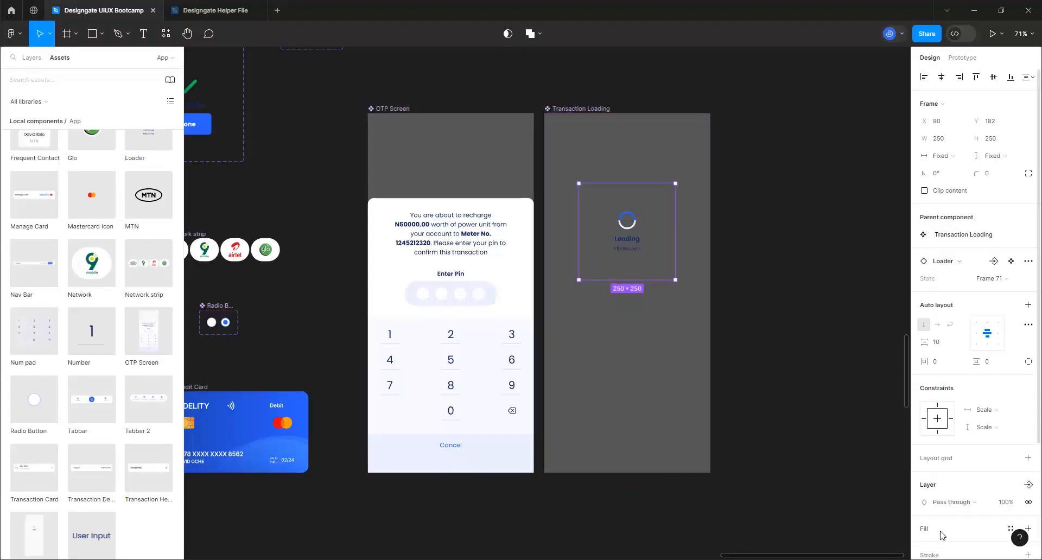
{"action": "scroll", "coordinate": [930, 466], "scroll_direction": "down", "scroll_amount": 3}
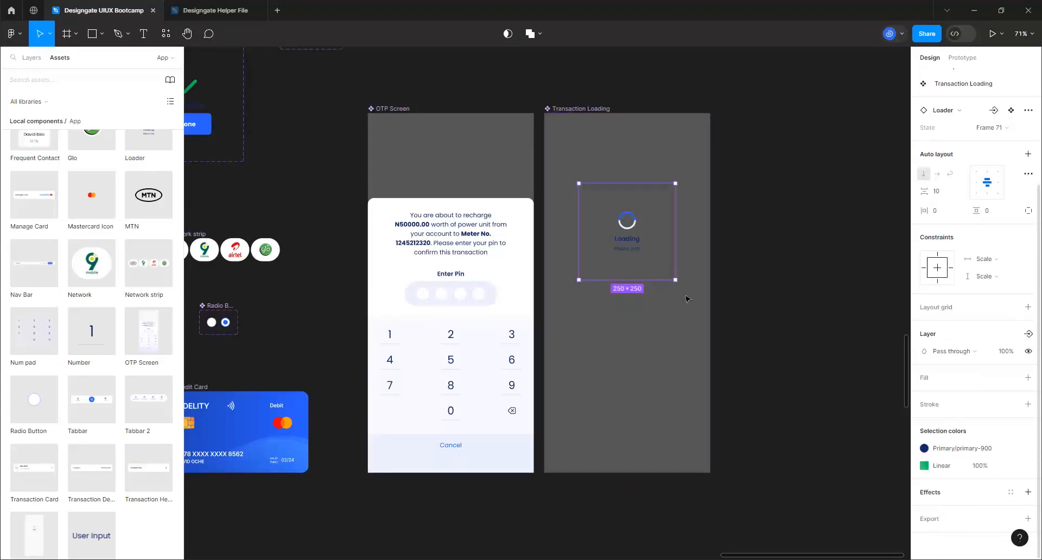
{"action": "left_click", "coordinate": [637, 321]}
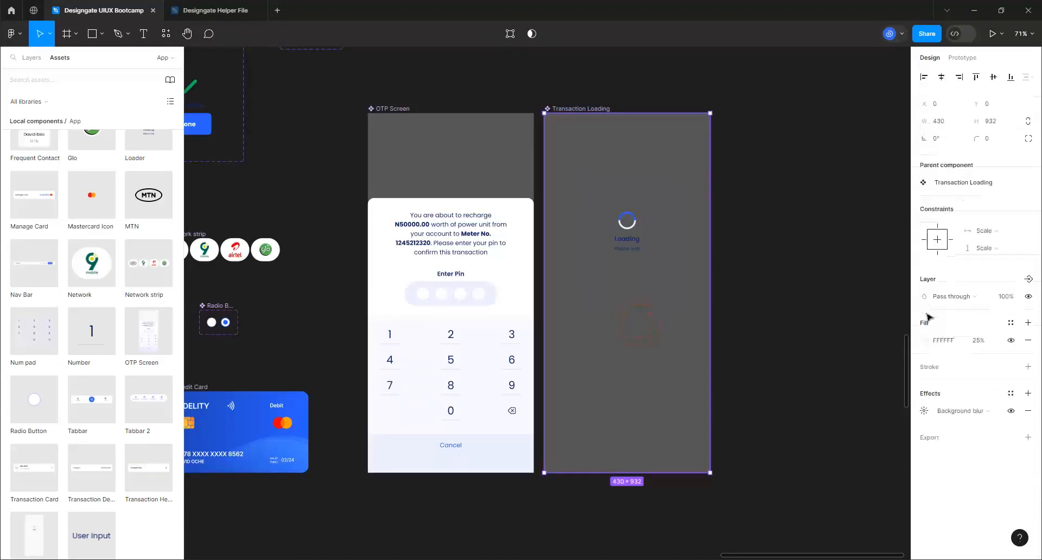
{"action": "left_click", "coordinate": [924, 410]}
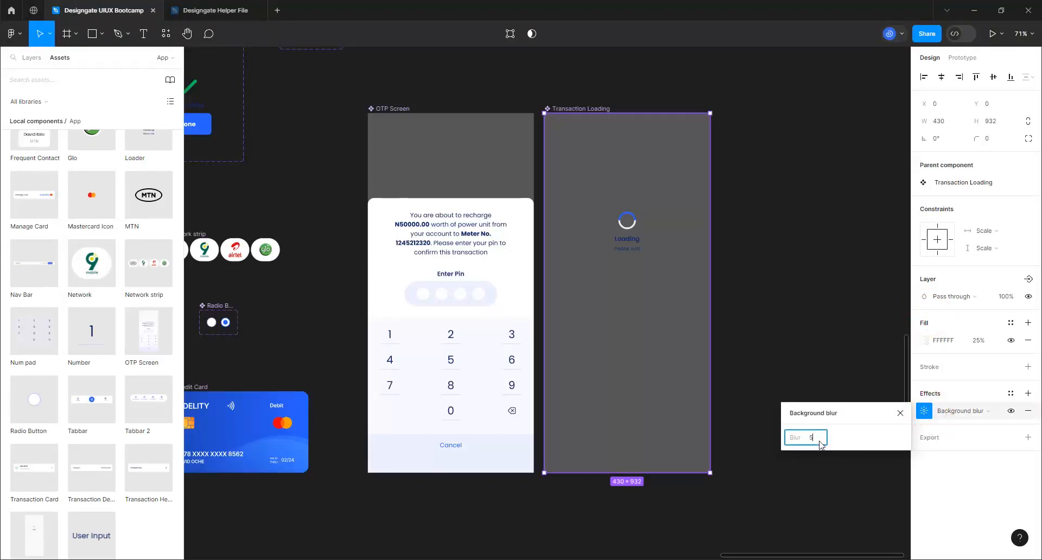
{"action": "type", "text": "5"}
{"action": "key", "text": "Return"}
Reduce the OTP Screen component's background blur from 15 to 5
{"action": "left_click", "coordinate": [485, 155]}
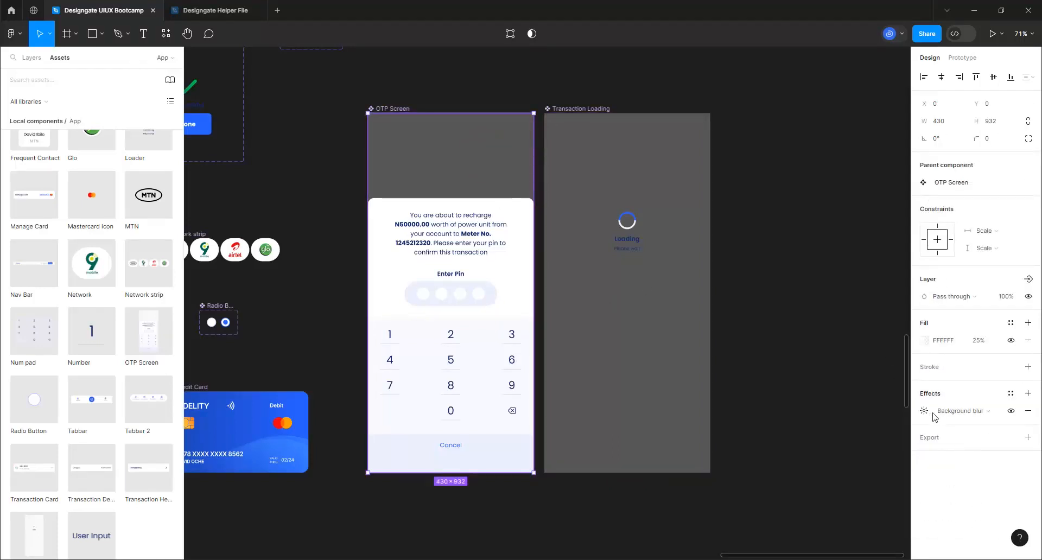
{"action": "left_click", "coordinate": [925, 411]}
{"action": "left_click", "coordinate": [822, 444]}
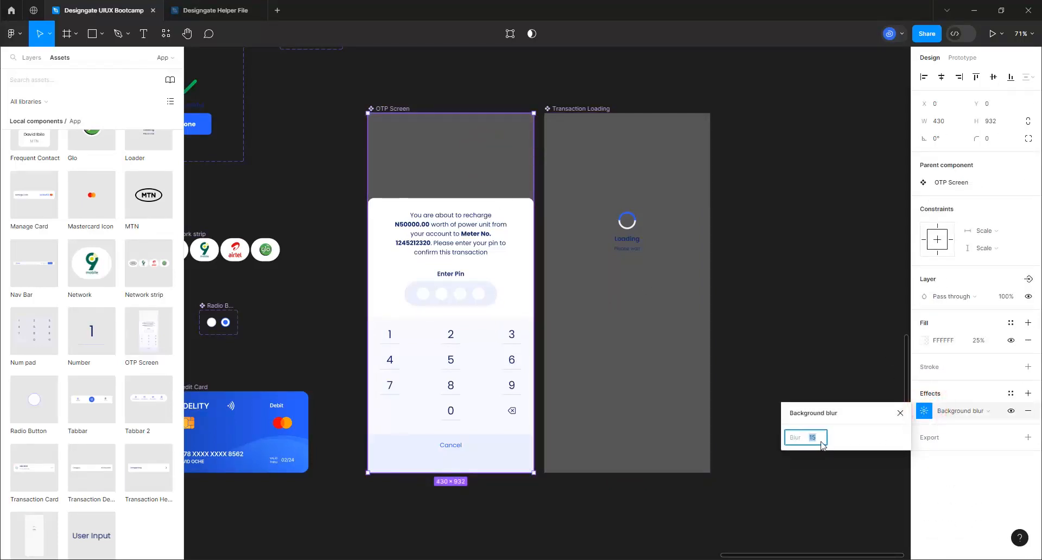
{"action": "key", "text": "Return"}
{"action": "left_click", "coordinate": [727, 246]}
{"action": "scroll", "coordinate": [785, 245], "scroll_direction": "down", "scroll_amount": 3, "text": "ctrl"}
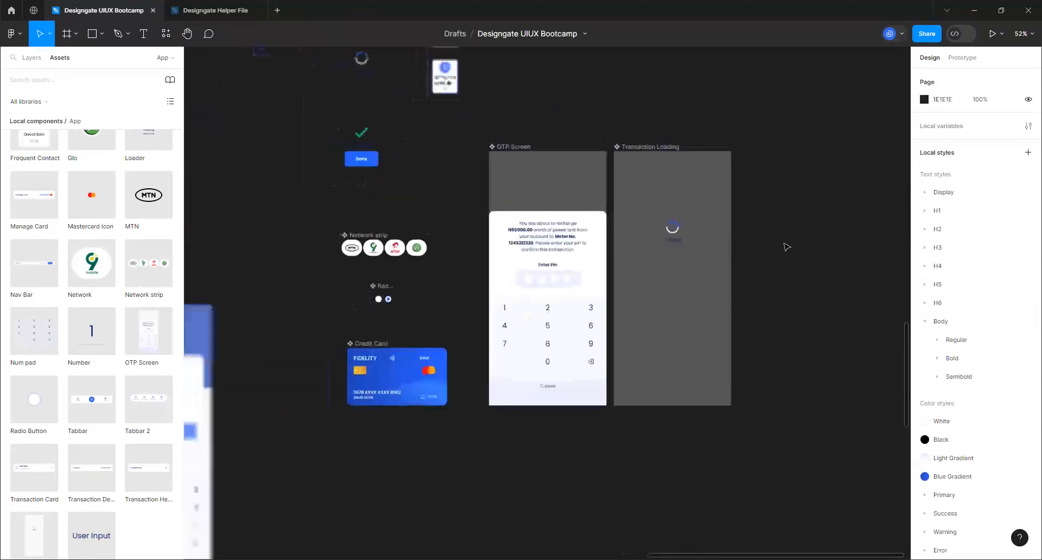
{"action": "scroll", "coordinate": [786, 246], "scroll_direction": "down", "scroll_amount": 4, "text": "ctrl"}
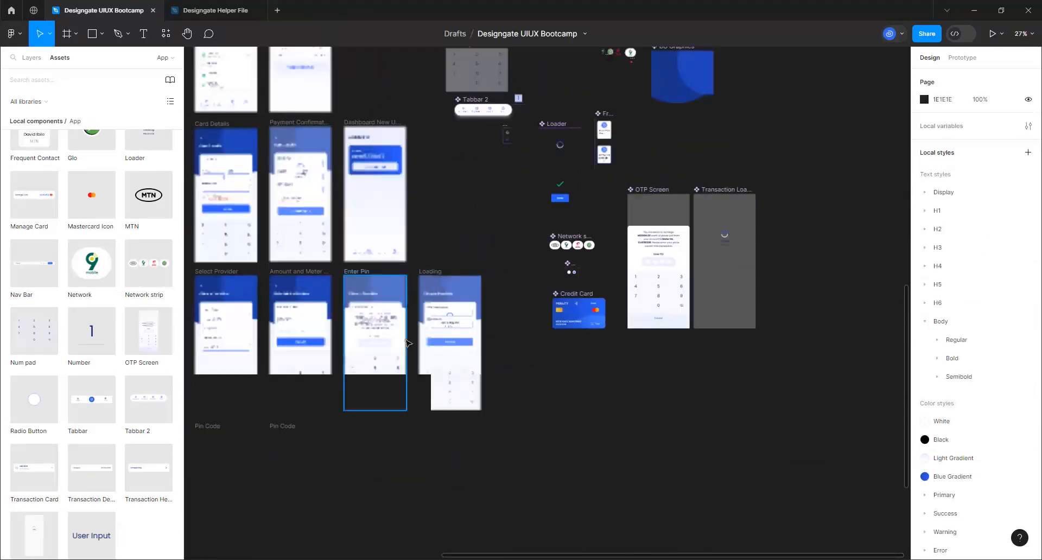
Rename the middle Select Bank frame to 'Transaction SUmmary'
{"action": "key", "text": "shift+2"}
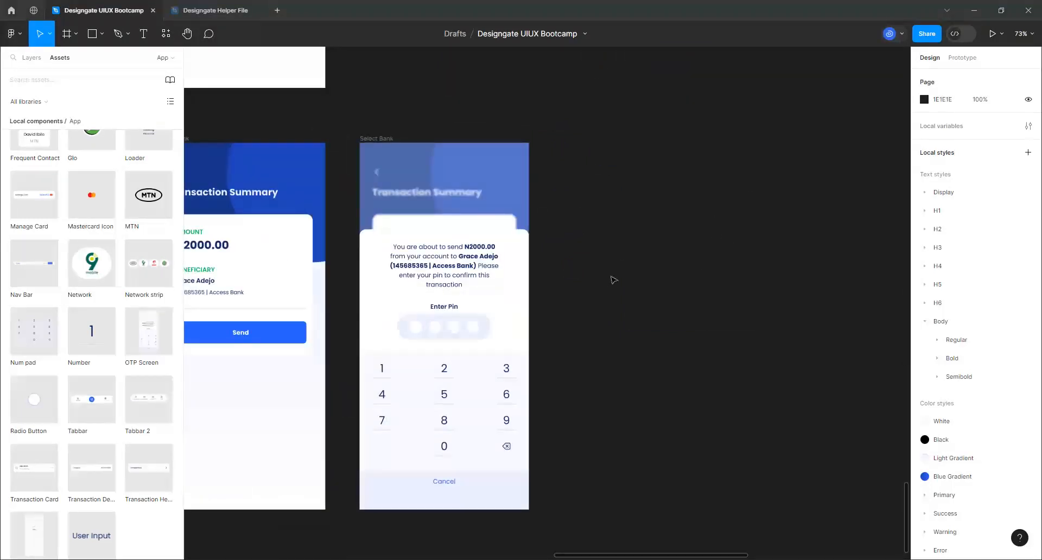
{"action": "scroll", "coordinate": [698, 204], "scroll_direction": "down", "scroll_amount": 5, "text": "ctrl"}
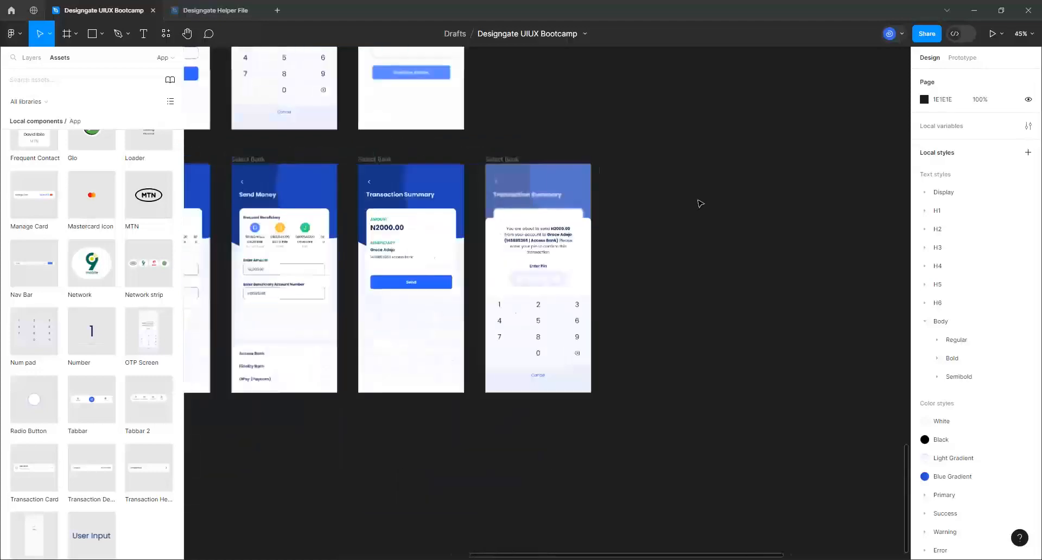
{"action": "scroll", "coordinate": [648, 212], "scroll_direction": "up", "scroll_amount": 3, "text": "ctrl"}
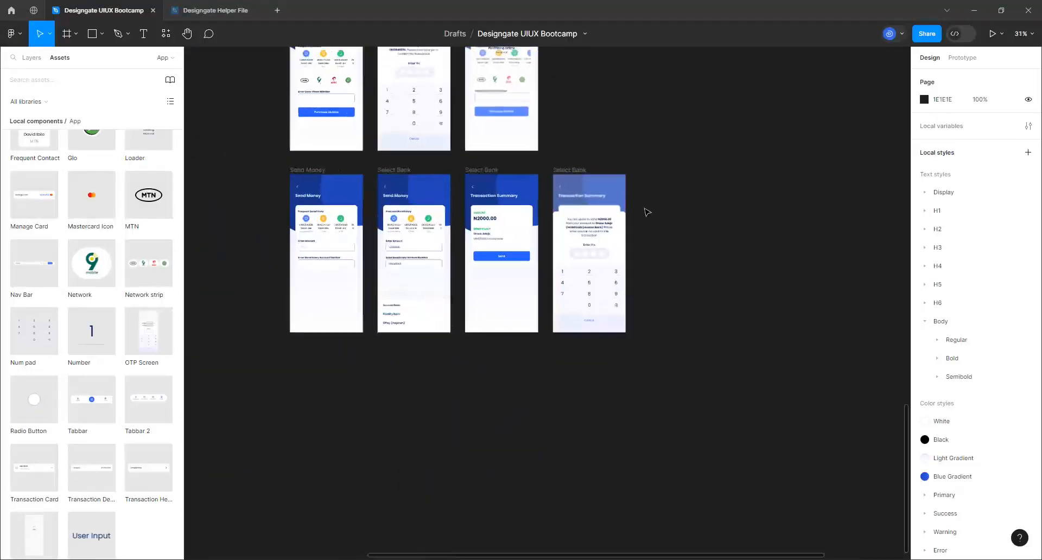
{"action": "scroll", "coordinate": [748, 224], "scroll_direction": "up", "scroll_amount": 1, "text": "ctrl"}
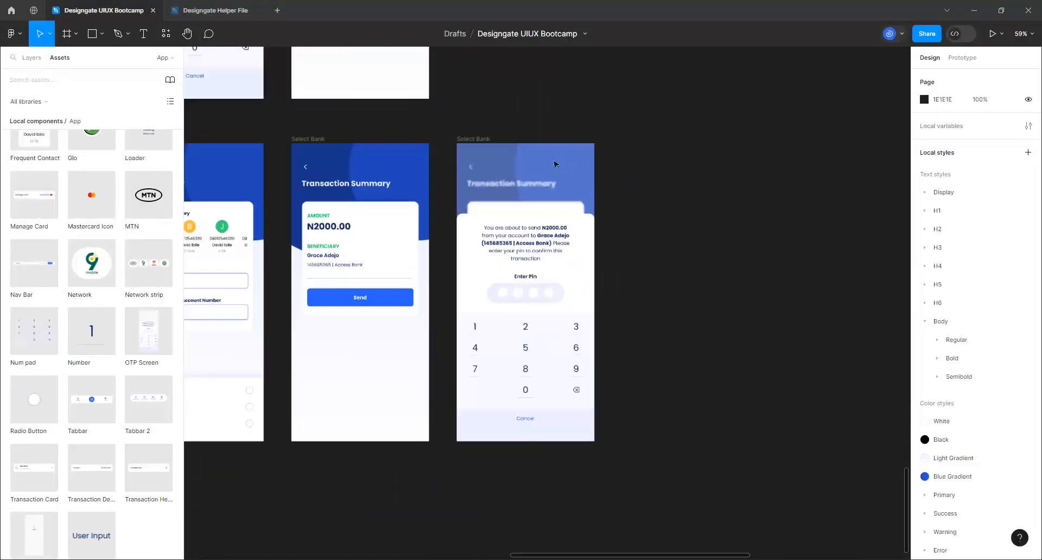
{"action": "left_click", "coordinate": [484, 142]}
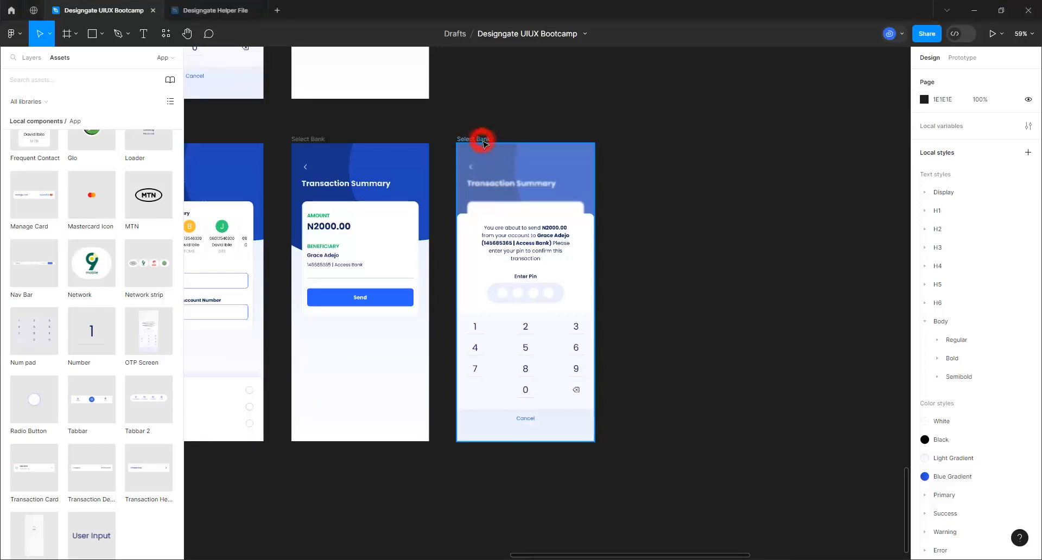
{"action": "left_click", "coordinate": [298, 139]}
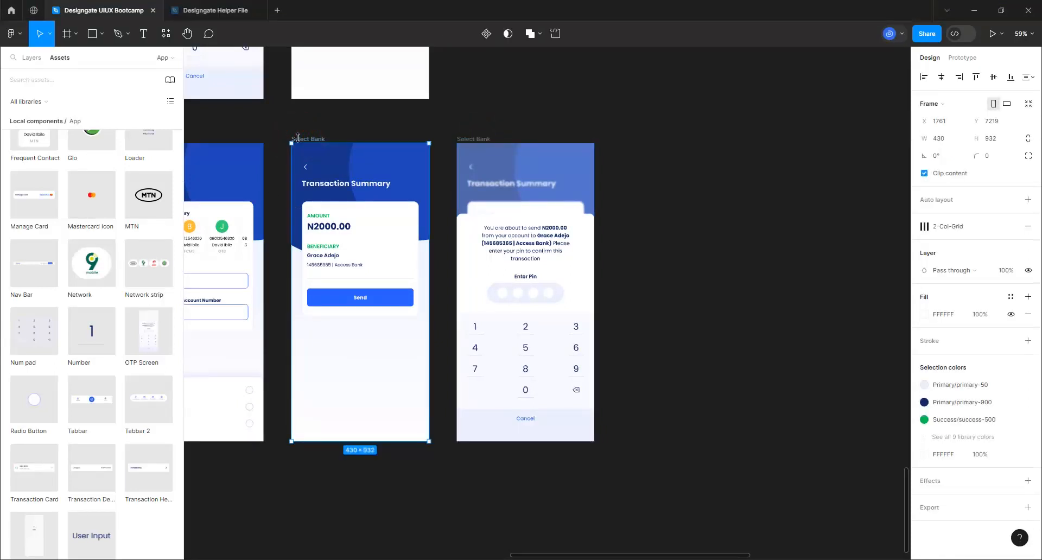
{"action": "double_click", "coordinate": [298, 139]}
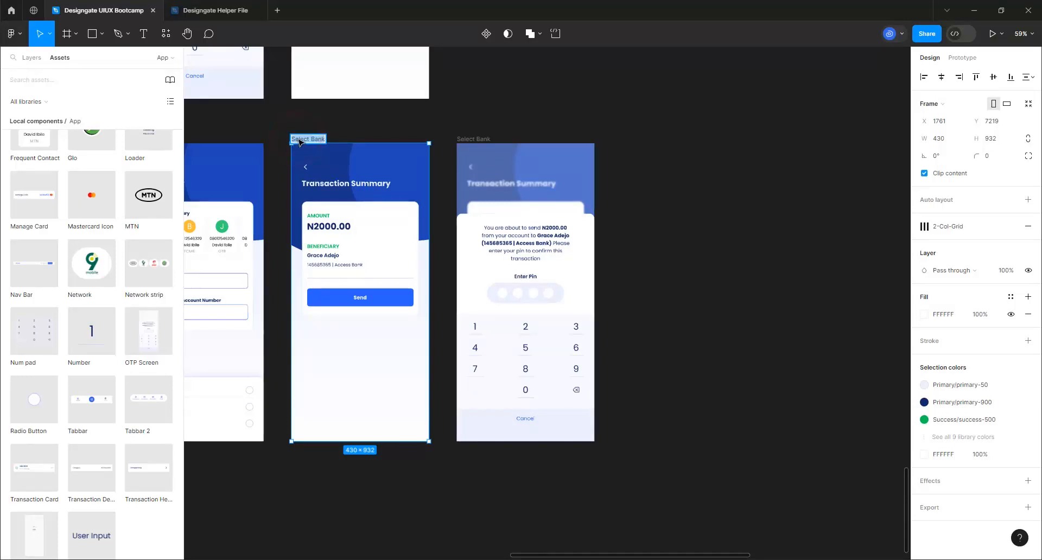
{"action": "type", "text": "Transaction SUmmary"}
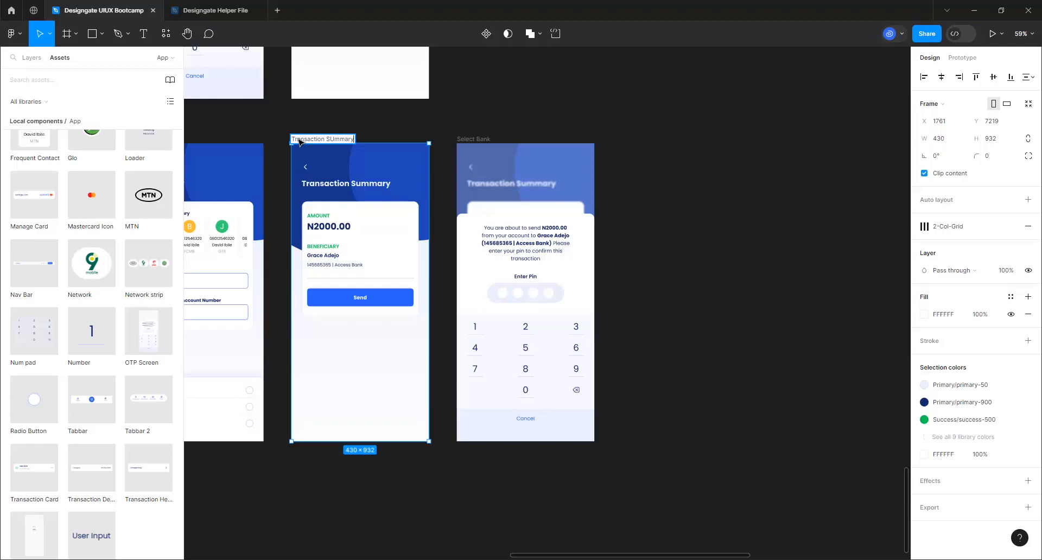
{"action": "key", "text": "Return"}
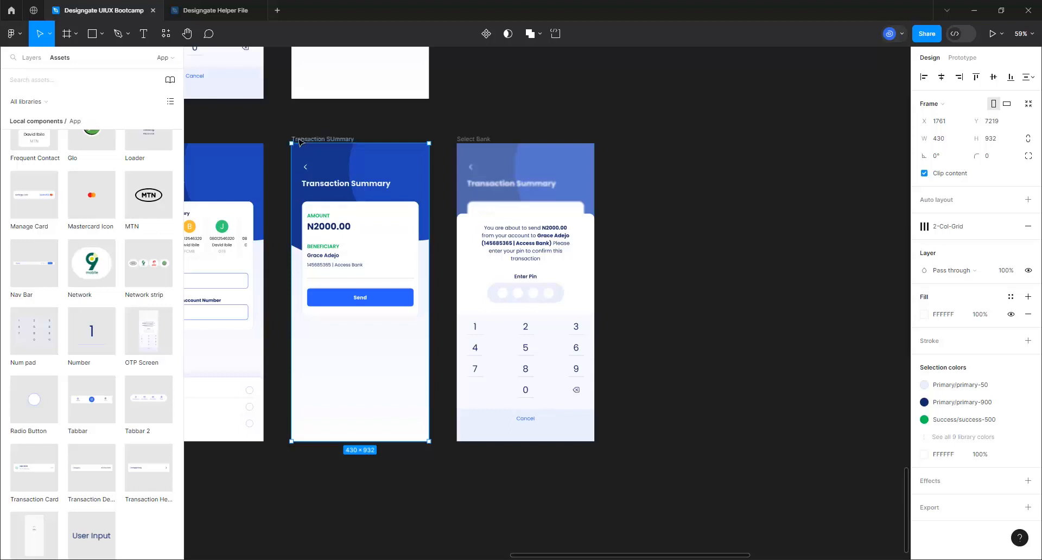
Rename the right-hand Select Bank frame to 'Transfer OTP' and duplicate it
{"action": "double_click", "coordinate": [460, 140]}
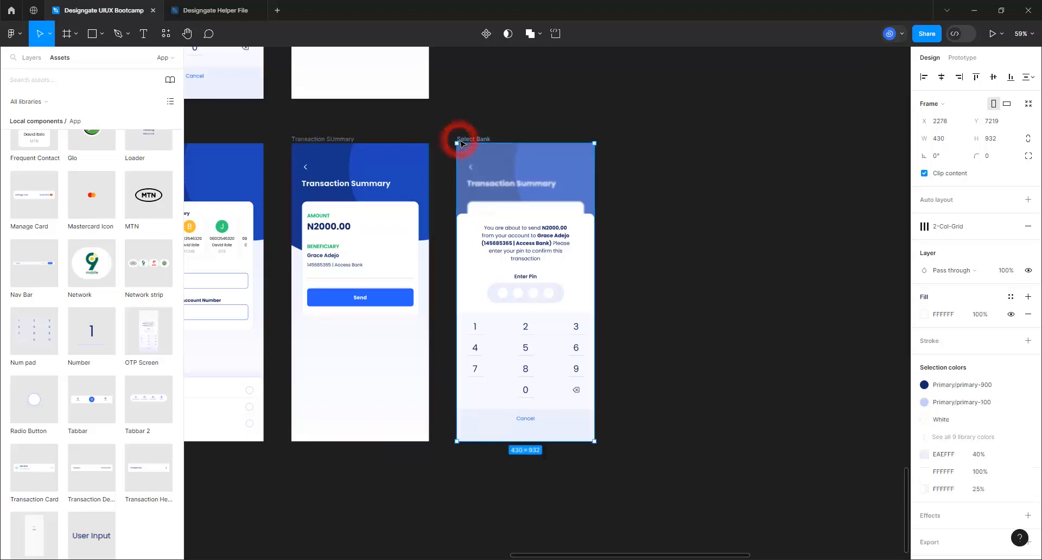
{"action": "type", "text": "OTP"}
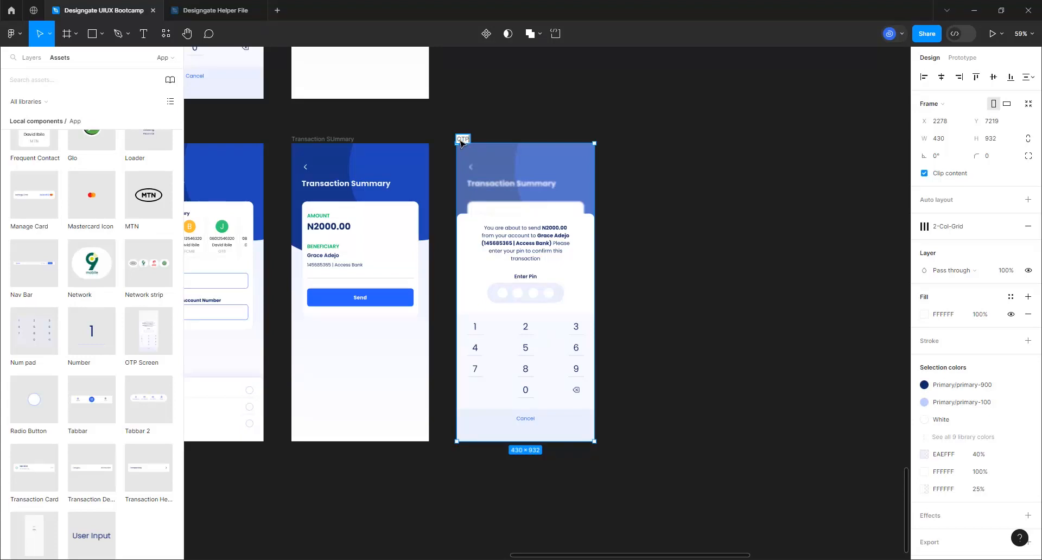
{"action": "type", "text": "Transfer"}
{"action": "key", "text": "Return"}
{"action": "key", "text": "ctrl+d"}
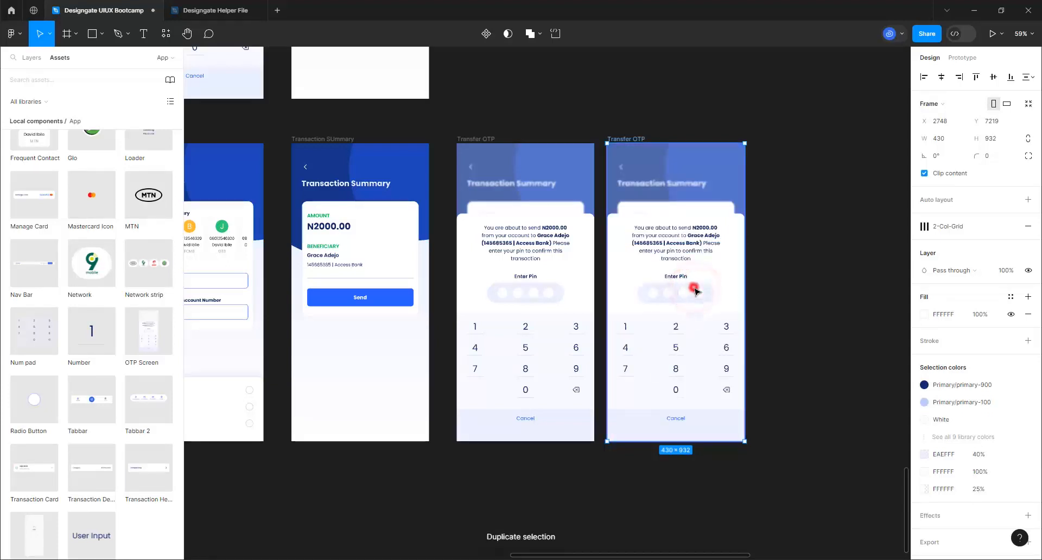
Delete the OTP Screen overlay from the duplicated Transfer OTP frame, leaving the Transaction Summary card
{"action": "left_click", "coordinate": [694, 291]}
{"action": "left_click", "coordinate": [695, 290]}
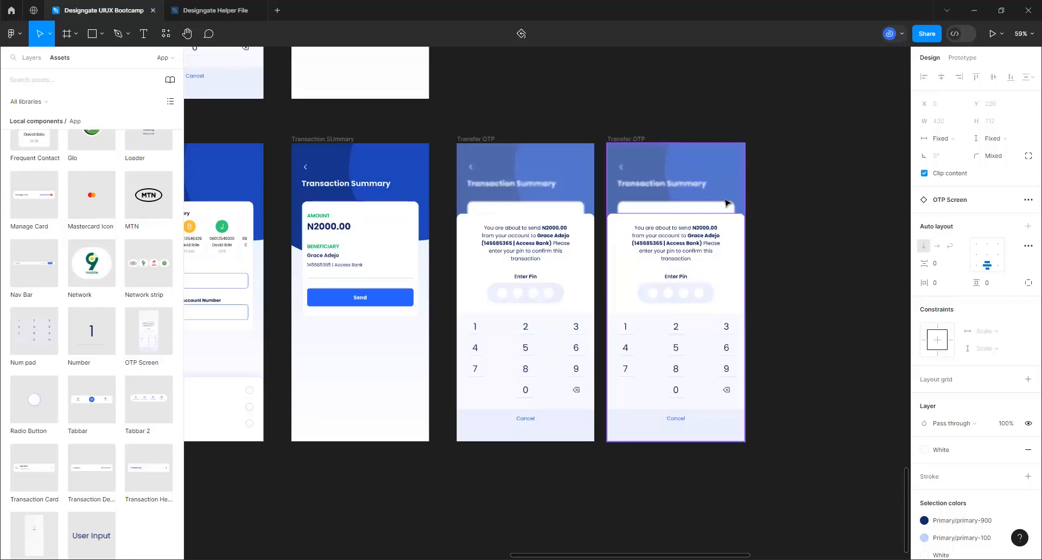
{"action": "key", "text": "Delete"}
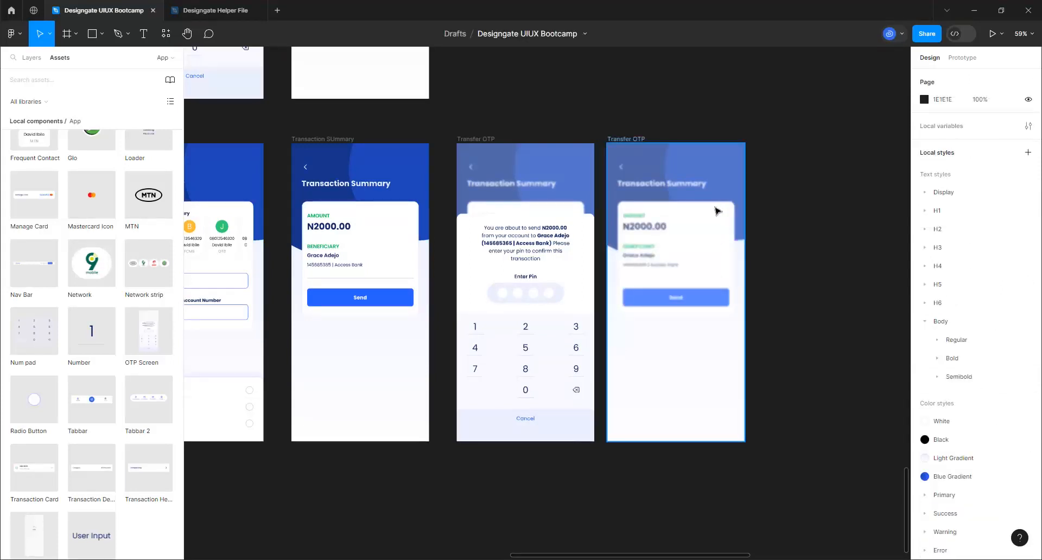
{"action": "key", "text": "ctrl+z"}
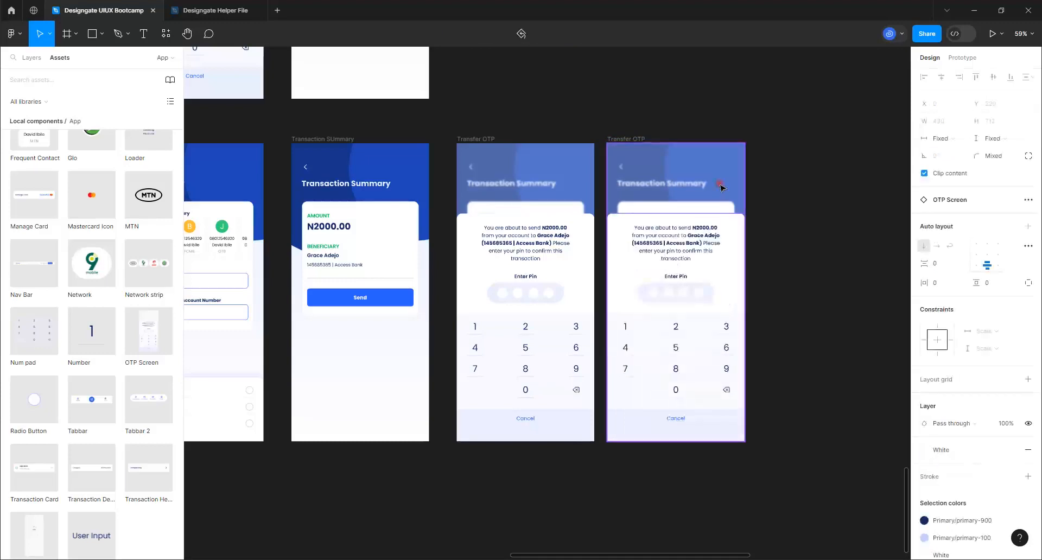
{"action": "left_click", "coordinate": [720, 185]}
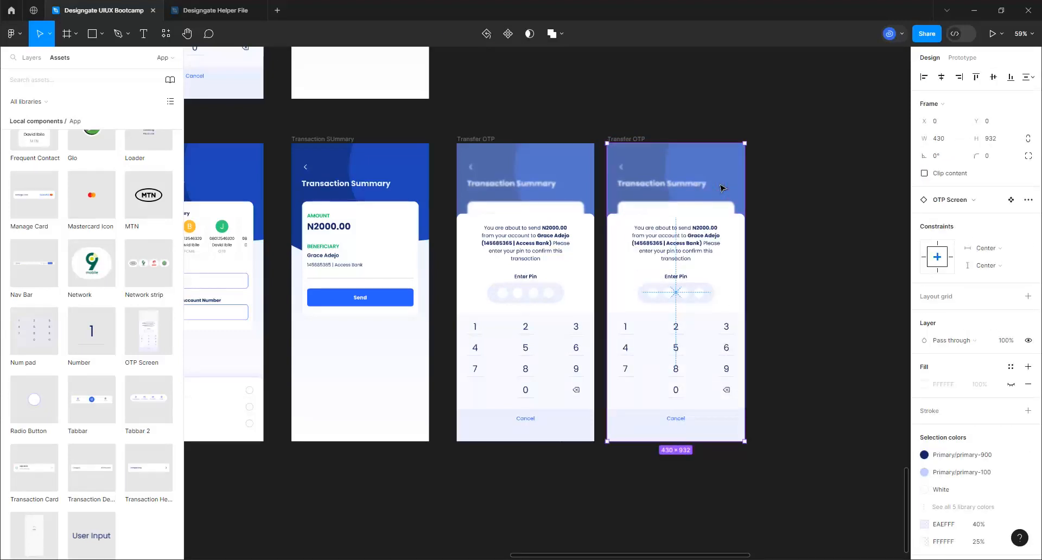
{"action": "key", "text": "Delete"}
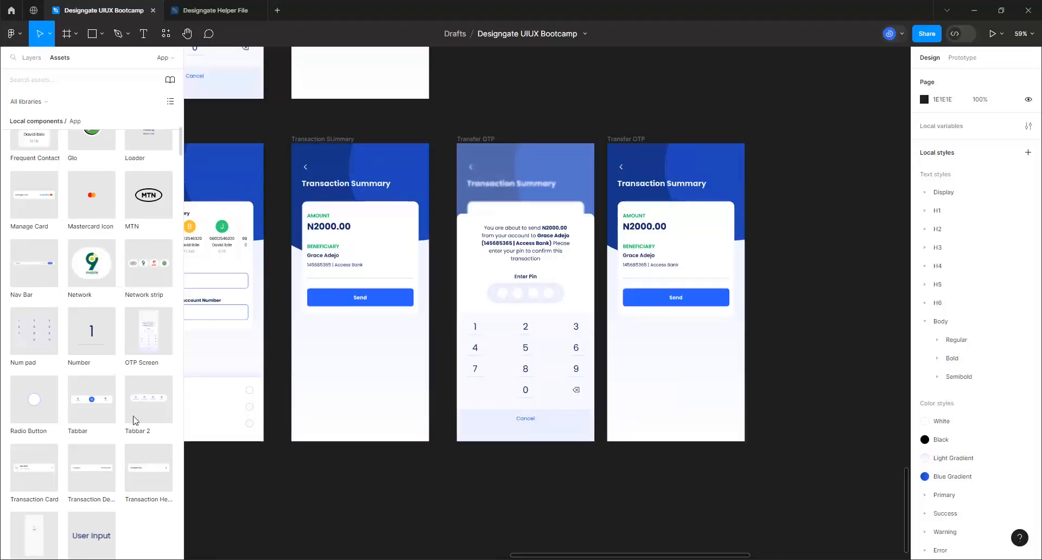
Drop the Transaction Loading component onto the last Transfer OTP frame and centre it horizontally and vertically
{"action": "scroll", "coordinate": [92, 347], "scroll_direction": "up", "scroll_amount": 2}
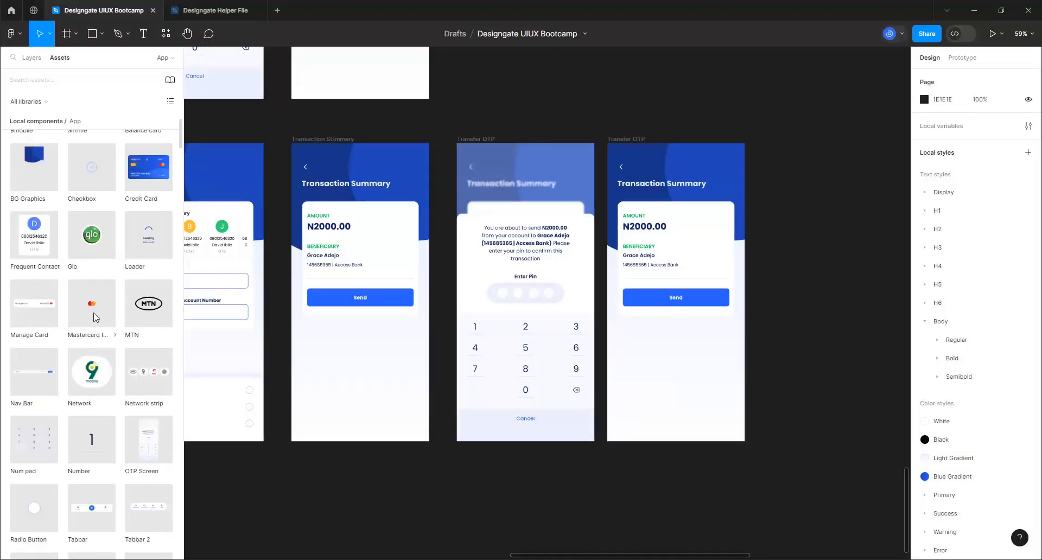
{"action": "scroll", "coordinate": [94, 325], "scroll_direction": "down", "scroll_amount": 4}
{"action": "scroll", "coordinate": [93, 317], "scroll_direction": "down", "scroll_amount": 1}
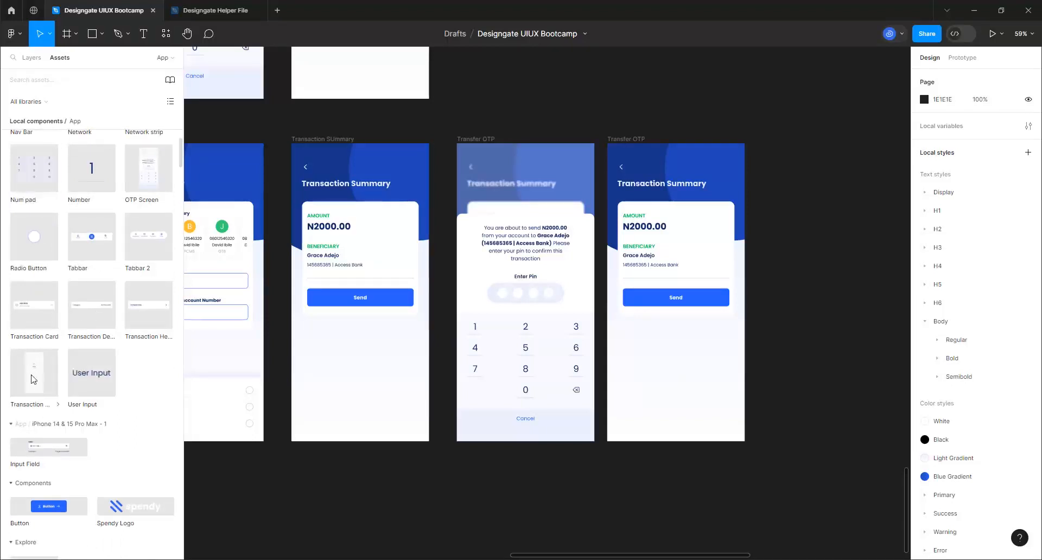
{"action": "left_click_drag", "start_coordinate": [31, 374], "coordinate": [714, 253]}
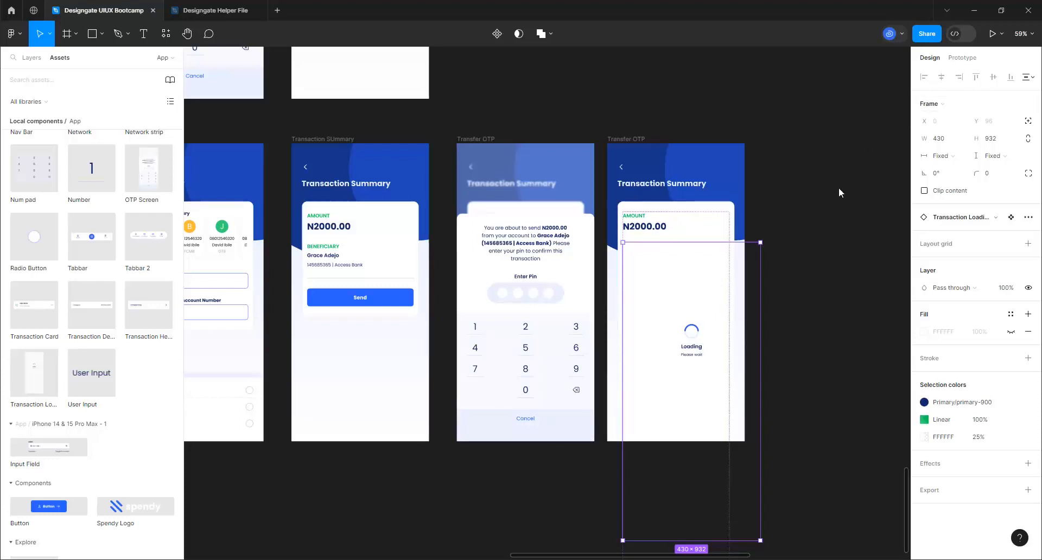
{"action": "key", "text": "Delete"}
{"action": "left_click", "coordinate": [807, 188]}
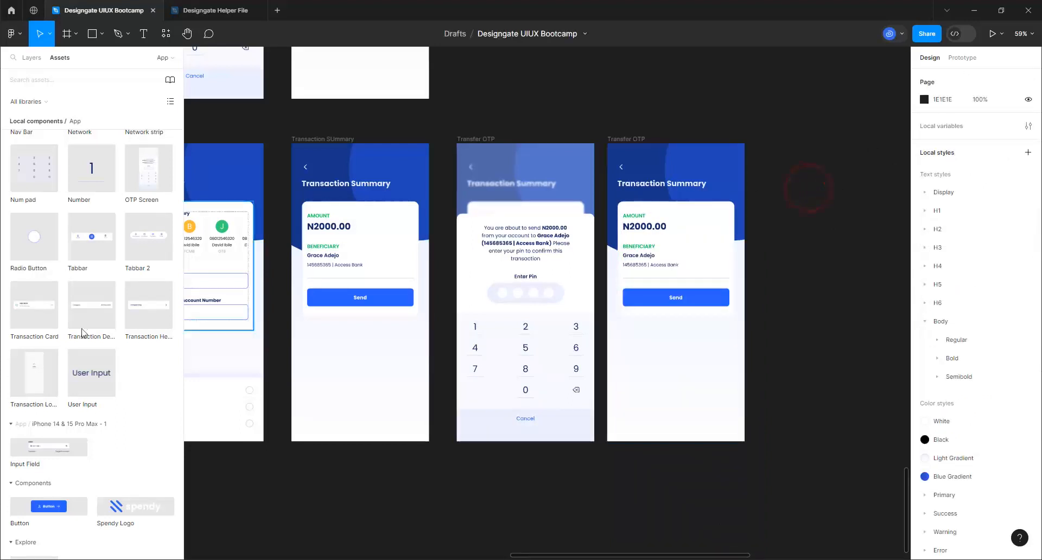
{"action": "left_click_drag", "start_coordinate": [26, 375], "coordinate": [646, 426]}
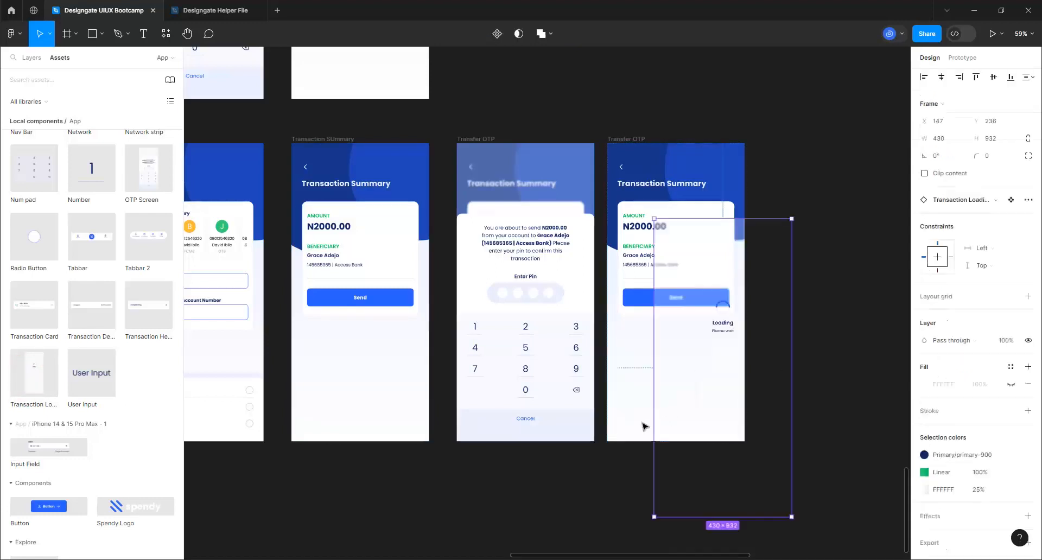
{"action": "left_click", "coordinate": [941, 77]}
{"action": "left_click", "coordinate": [994, 77]}
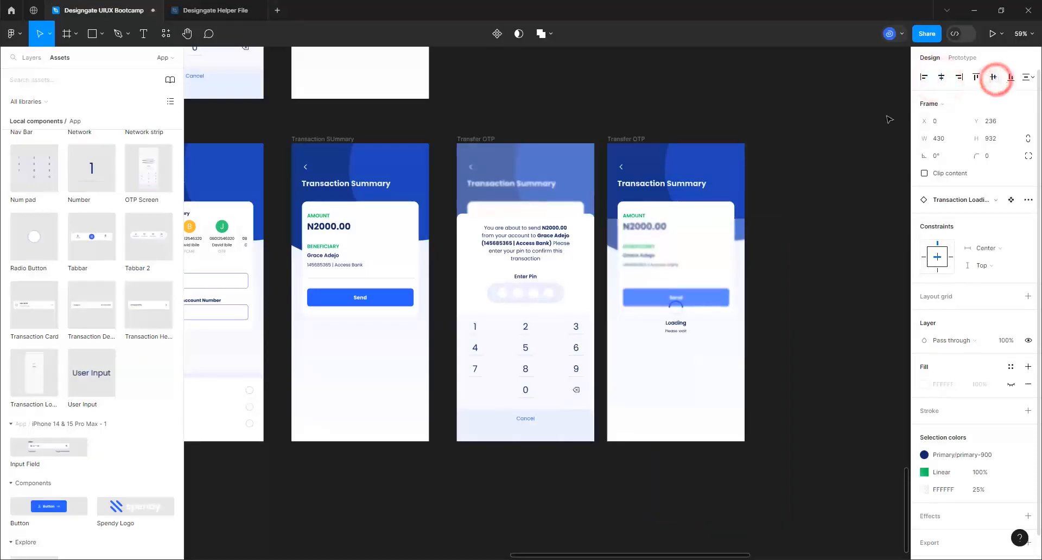
{"action": "scroll", "coordinate": [771, 286], "scroll_direction": "up", "scroll_amount": 5}
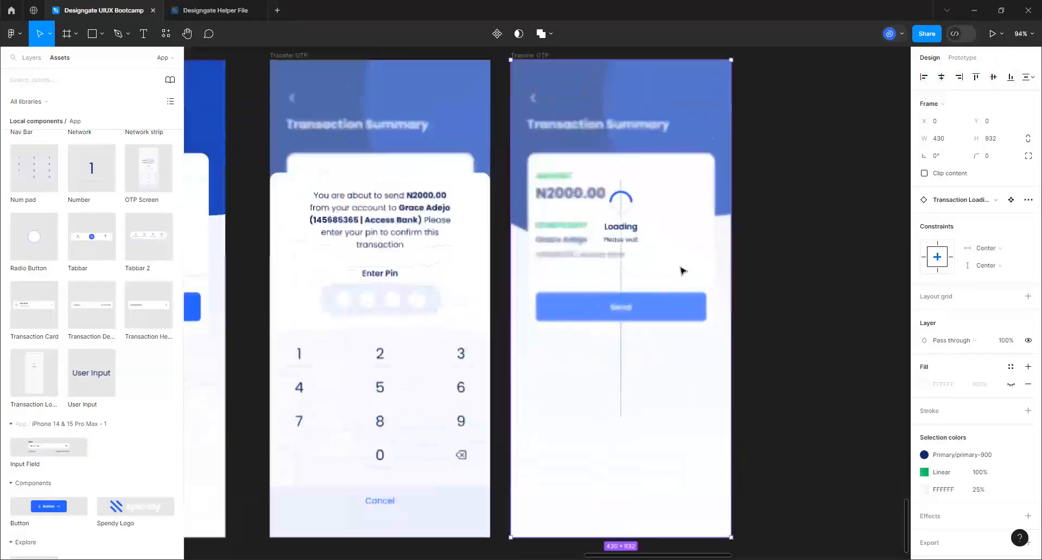
{"action": "scroll", "coordinate": [633, 240], "scroll_direction": "up", "scroll_amount": 3}
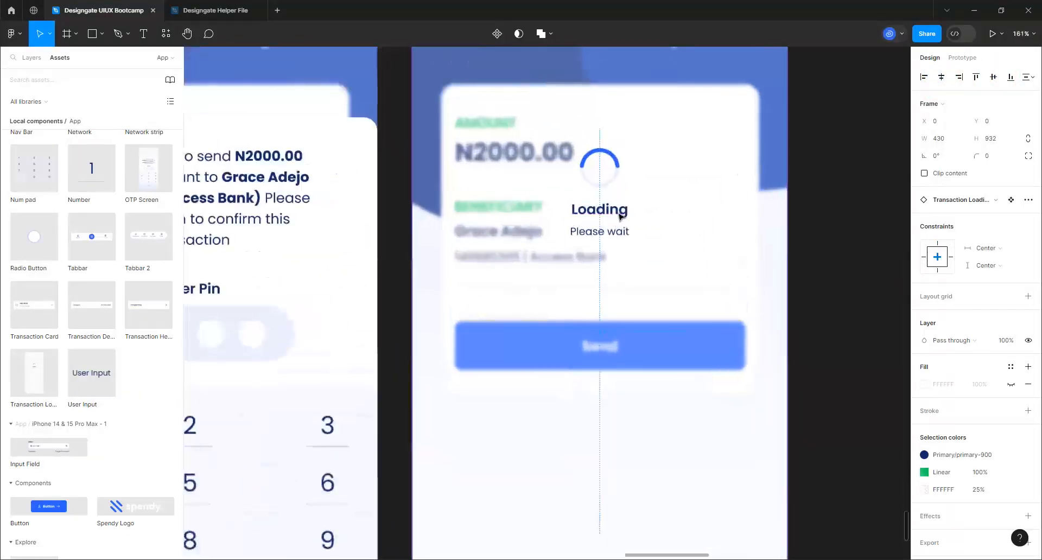
{"action": "left_click", "coordinate": [620, 211]}
Change the loading overlay's status text to 'Sending in Progress'
{"action": "left_click", "coordinate": [621, 212]}
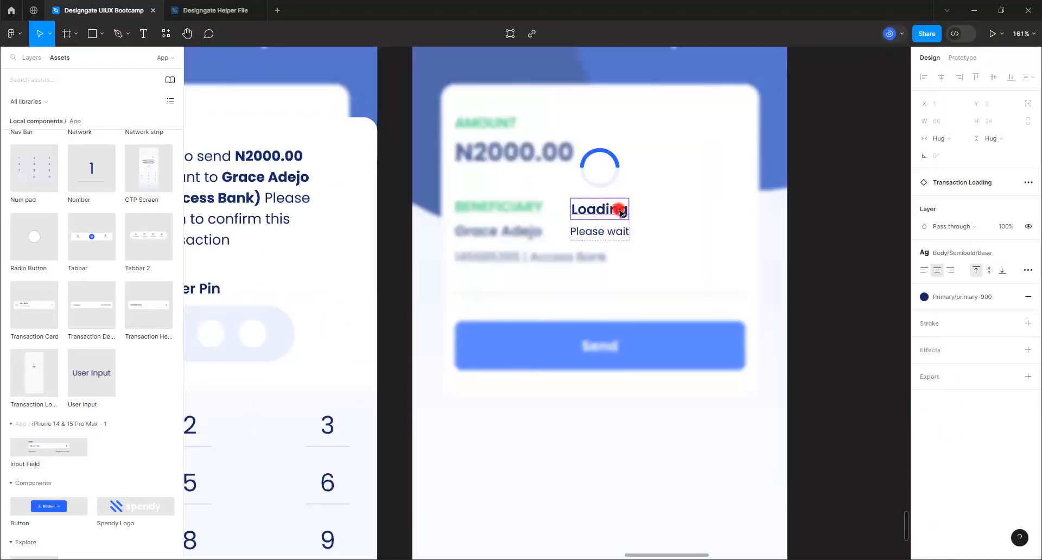
{"action": "double_click", "coordinate": [620, 212]}
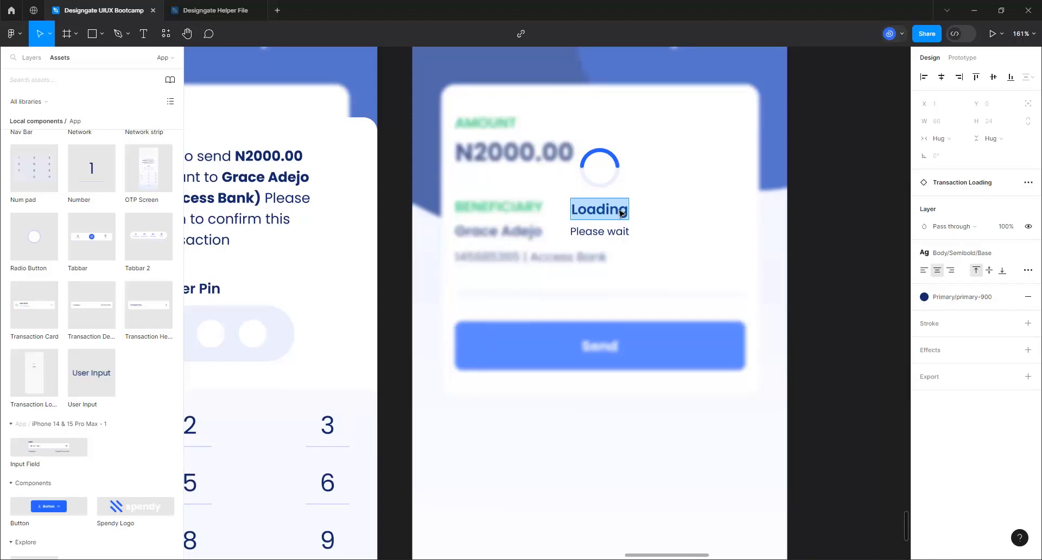
{"action": "type", "text": "Sending i"}
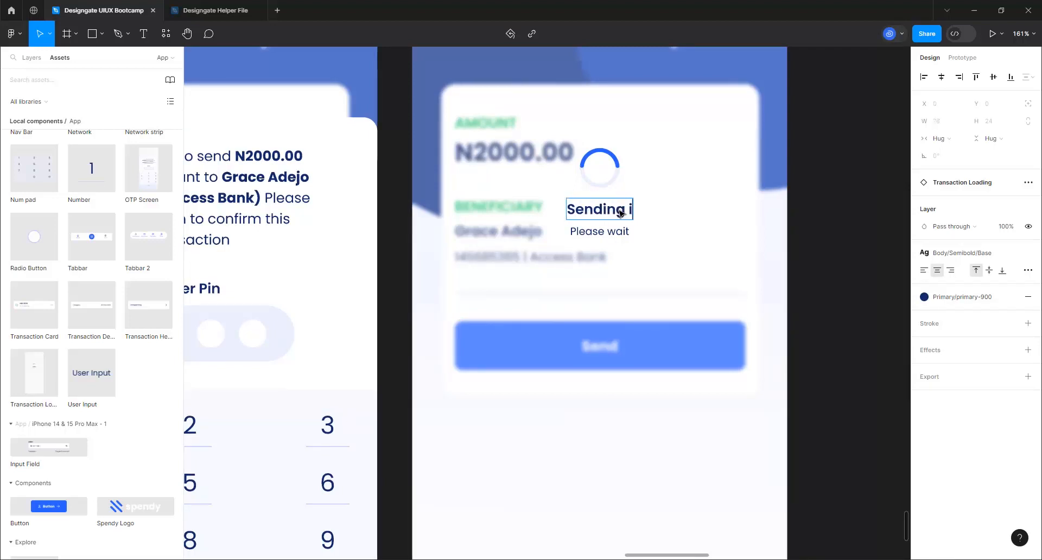
{"action": "type", "text": "n Progress"}
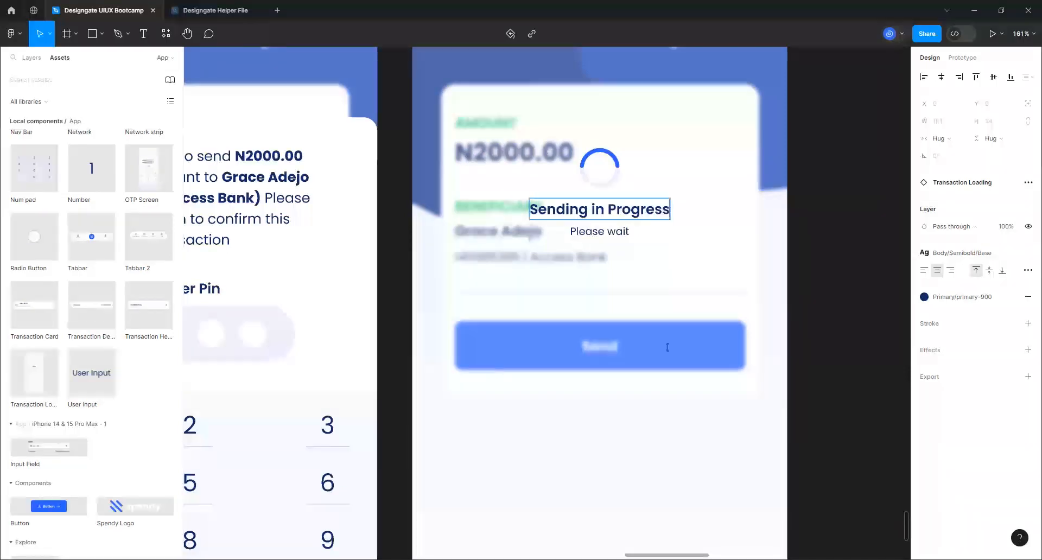
{"action": "left_click", "coordinate": [817, 303]}
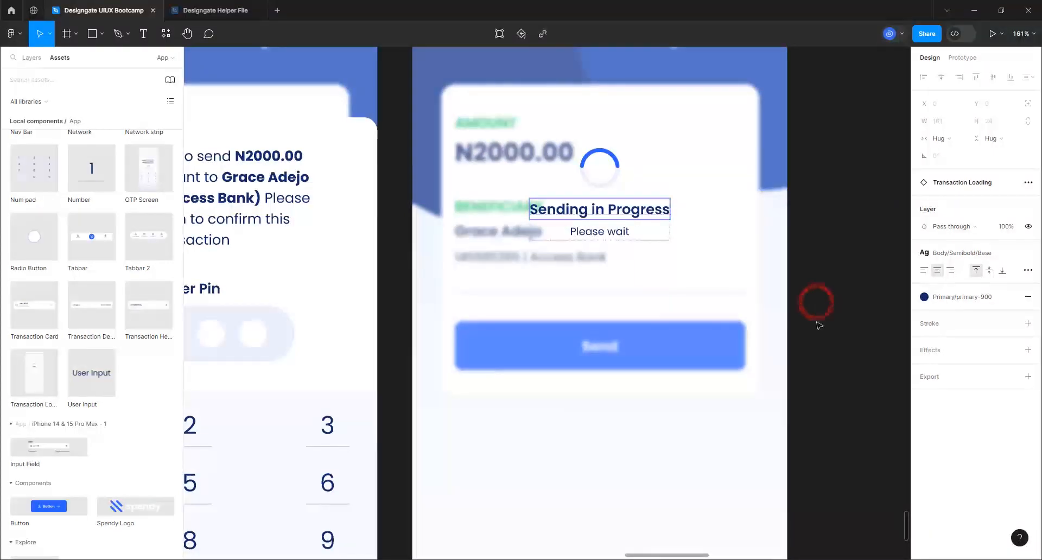
{"action": "scroll", "coordinate": [819, 325], "scroll_direction": "down", "scroll_amount": 6}
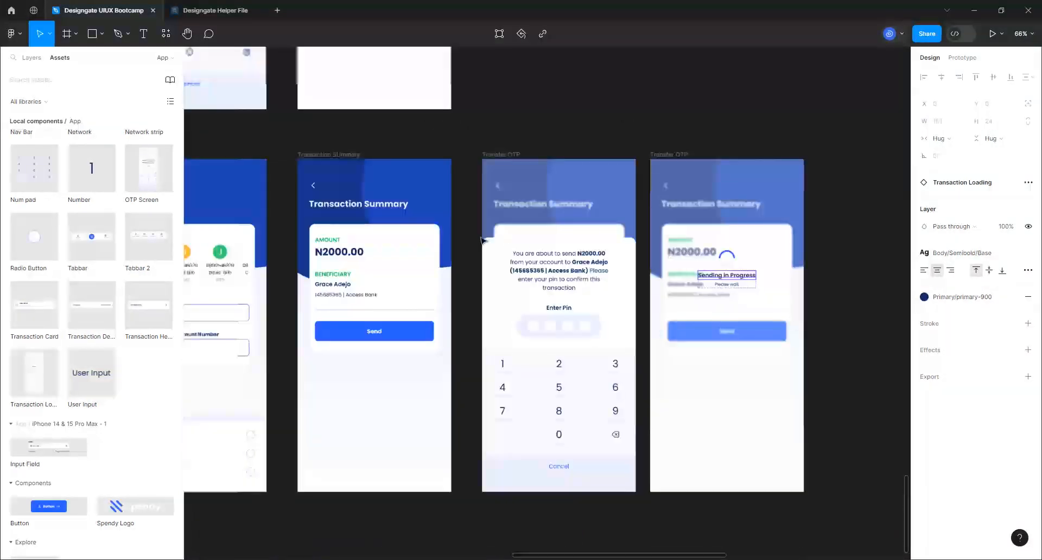
Nudge the second Transfer OTP frame slightly right so the row is evenly spaced
{"action": "scroll", "coordinate": [476, 255], "scroll_direction": "down", "scroll_amount": 2}
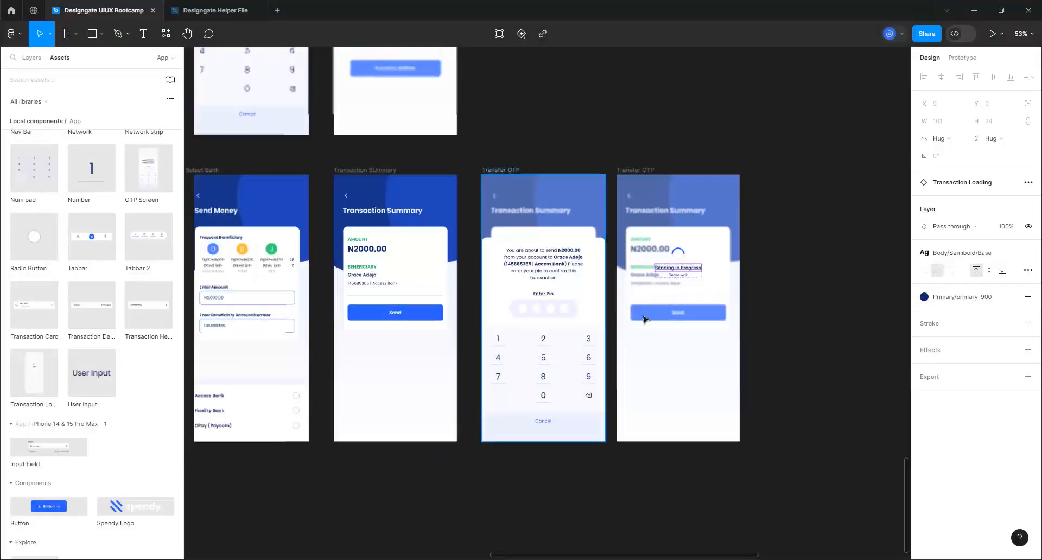
{"action": "scroll", "coordinate": [667, 328], "scroll_direction": "down", "scroll_amount": 2}
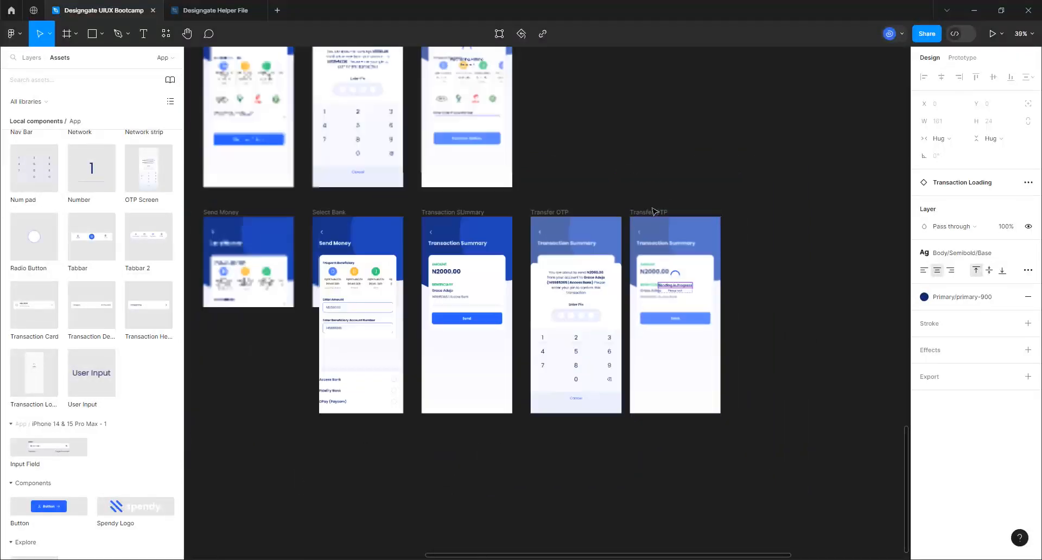
{"action": "left_click", "coordinate": [650, 213]}
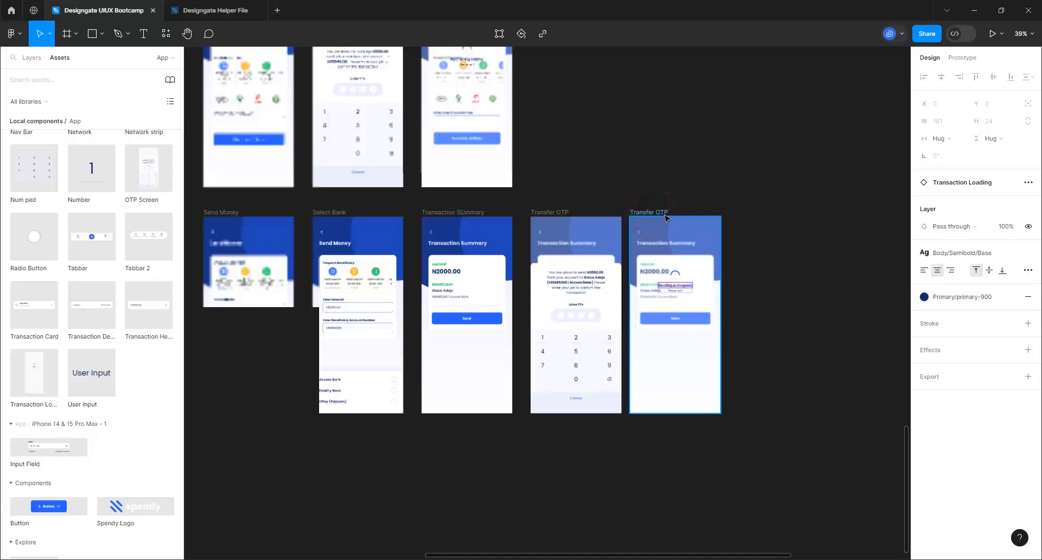
{"action": "left_click", "coordinate": [667, 214]}
{"action": "mouse_move", "coordinate": [675, 218]}
{"action": "left_mouse_down"}
{"action": "mouse_move", "coordinate": [704, 219]}
{"action": "mouse_move", "coordinate": [659, 215]}
{"action": "left_mouse_up"}
{"action": "left_click", "coordinate": [587, 454]}
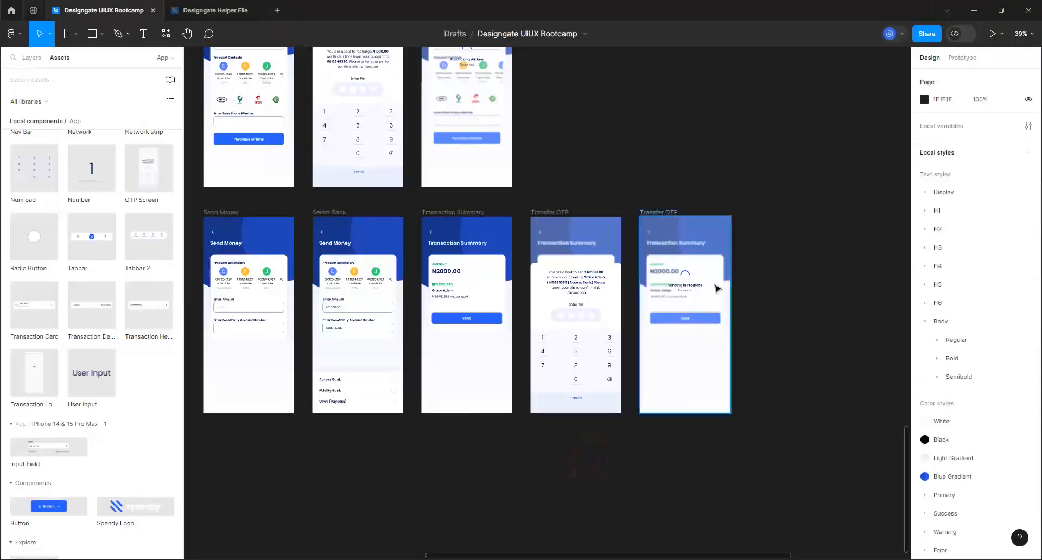
{"action": "scroll", "coordinate": [717, 288], "scroll_direction": "down", "scroll_amount": 3}
{"action": "scroll", "coordinate": [417, 491], "scroll_direction": "up", "scroll_amount": 2}
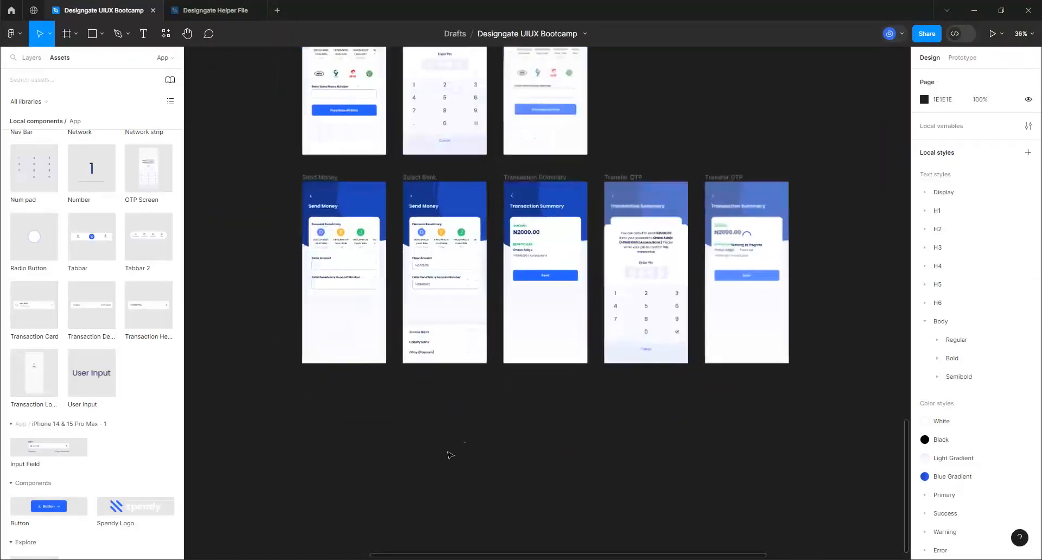
{"action": "scroll", "coordinate": [495, 427], "scroll_direction": "up", "scroll_amount": 2}
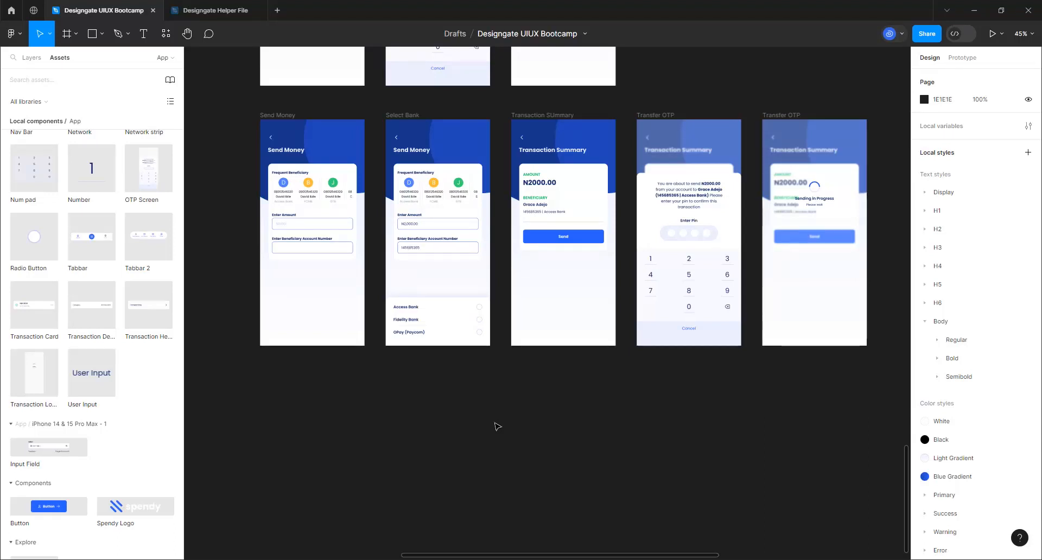
Duplicate the Send Money frame and place the copy below the original
{"action": "left_click", "coordinate": [275, 114]}
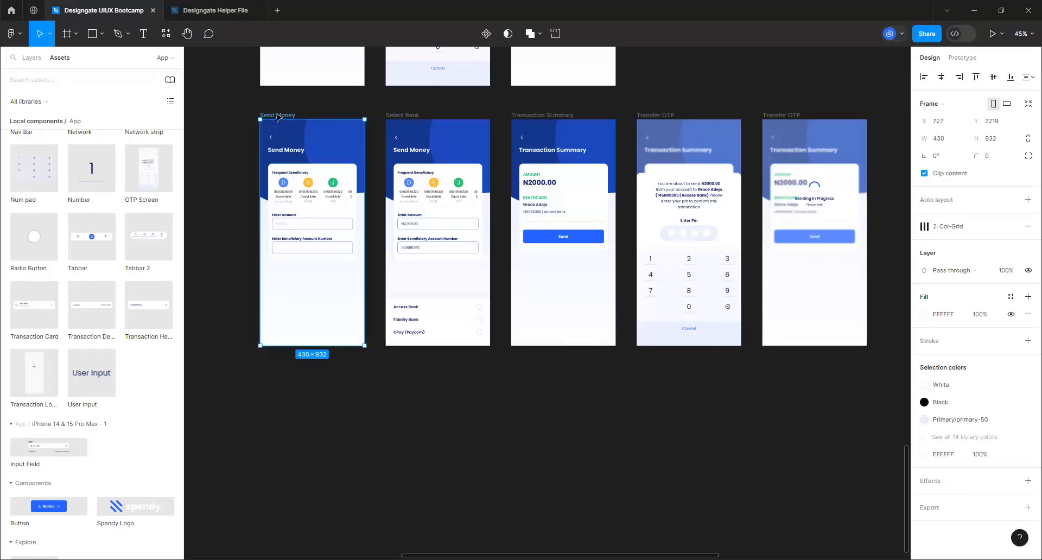
{"action": "key", "text": "ctrl+d"}
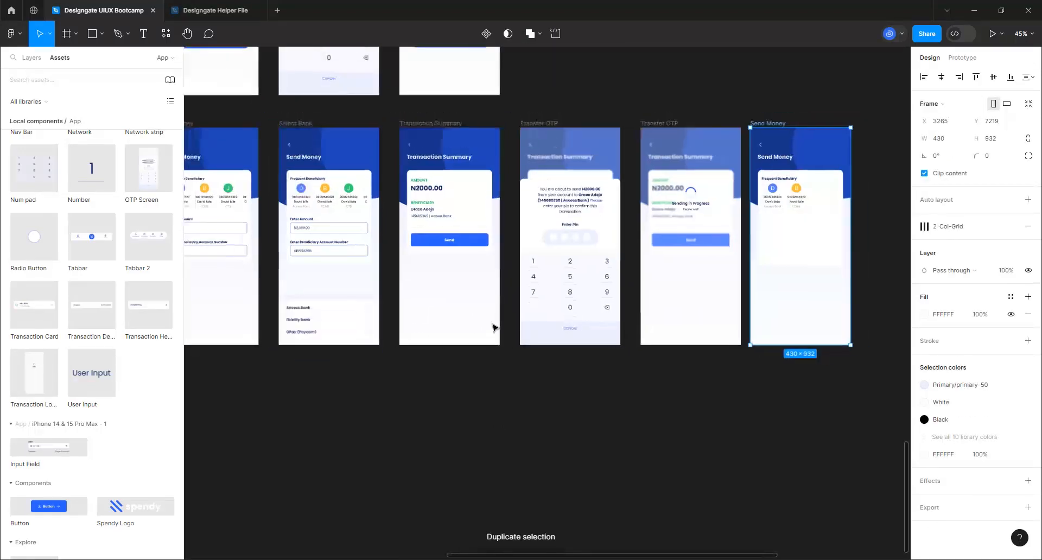
{"action": "scroll", "coordinate": [494, 326], "scroll_direction": "down", "scroll_amount": 1}
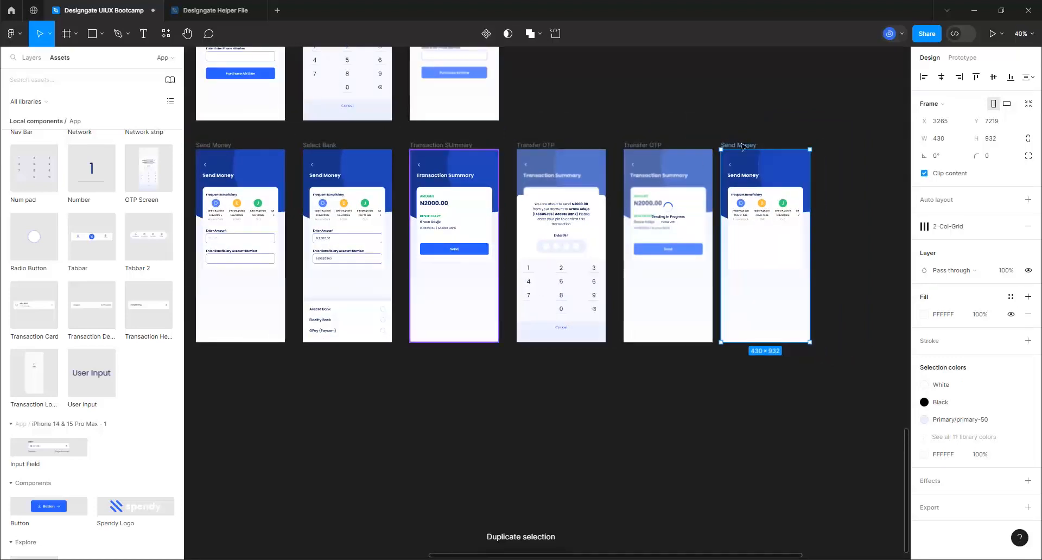
{"action": "scroll", "coordinate": [742, 146], "scroll_direction": "down", "scroll_amount": 2}
{"action": "left_click_drag", "start_coordinate": [711, 166], "coordinate": [725, 177]}
{"action": "left_click_drag", "start_coordinate": [753, 355], "coordinate": [271, 355]}
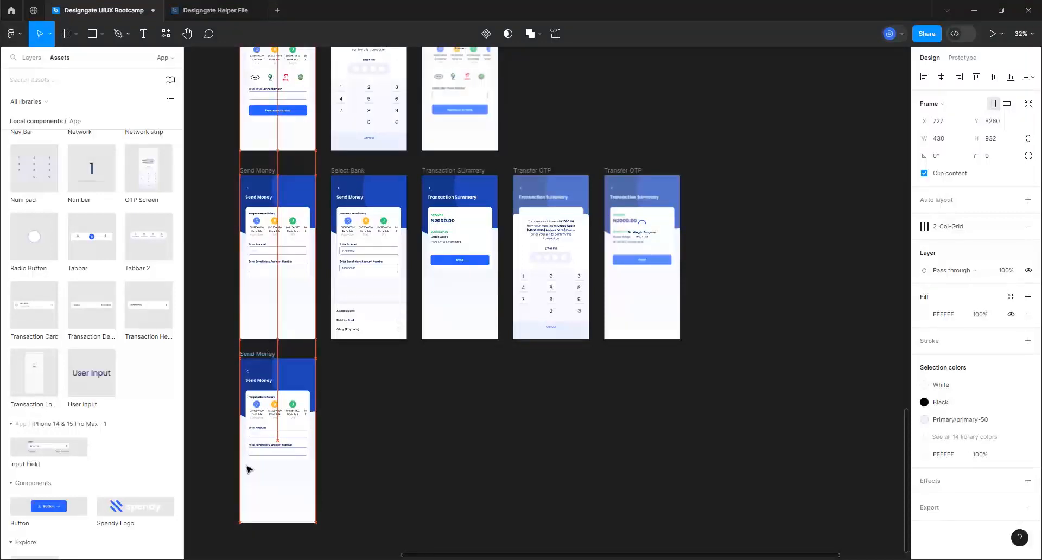
{"action": "left_click_drag", "start_coordinate": [248, 469], "coordinate": [233, 495]}
{"action": "scroll", "coordinate": [233, 494], "scroll_direction": "up", "scroll_amount": 5, "text": "ctrl"}
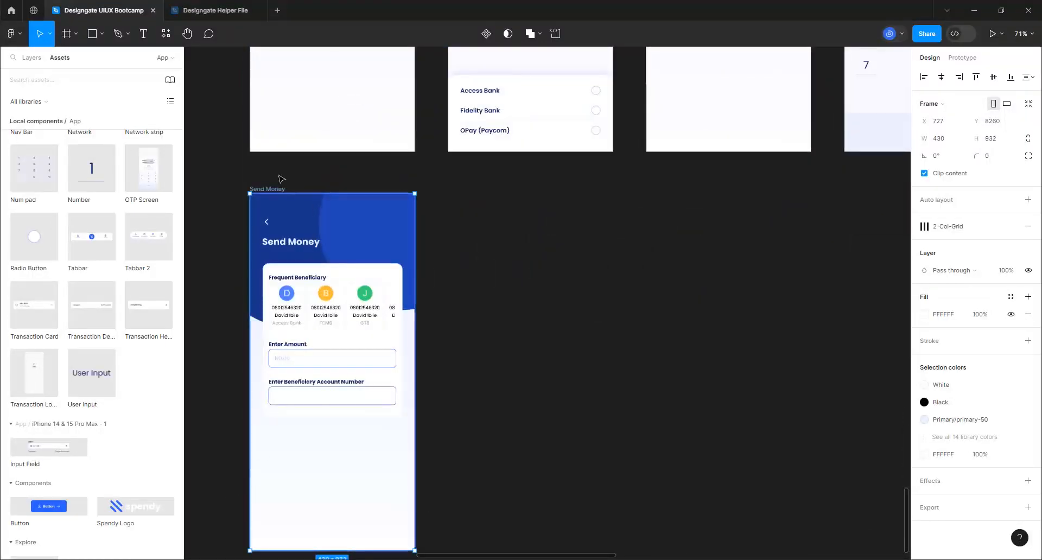
Rename the copy to 'Manage Card' and delete its Frequent Beneficiary card
{"action": "double_click", "coordinate": [268, 189]}
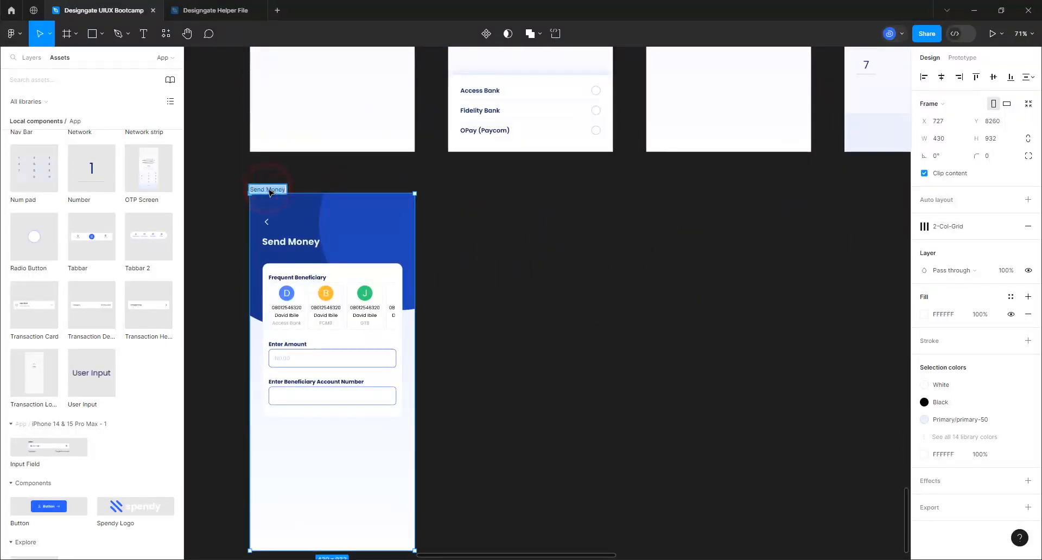
{"action": "type", "text": "Manage Card"}
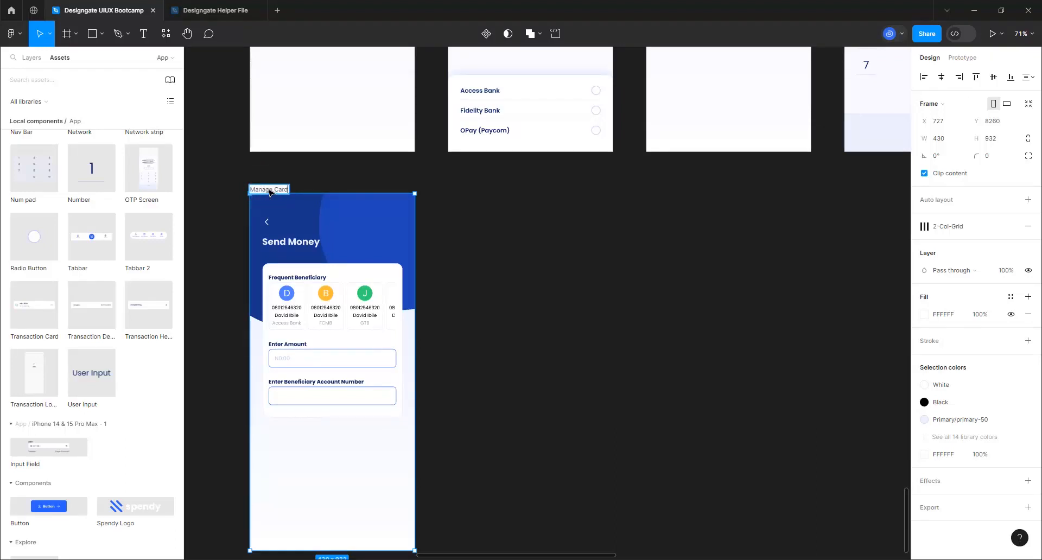
{"action": "key", "text": "Return"}
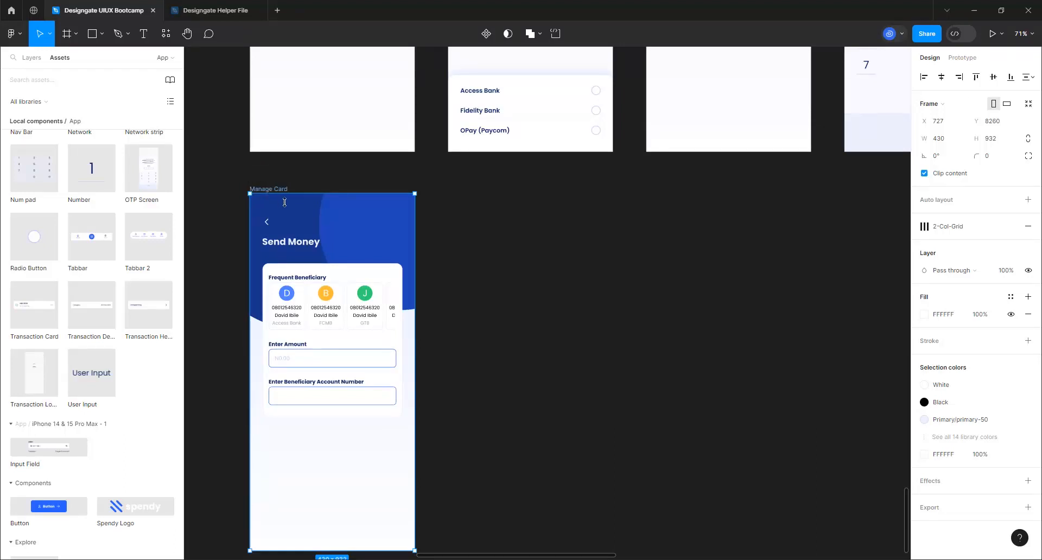
{"action": "left_click", "coordinate": [308, 319]}
{"action": "left_click", "coordinate": [307, 320]}
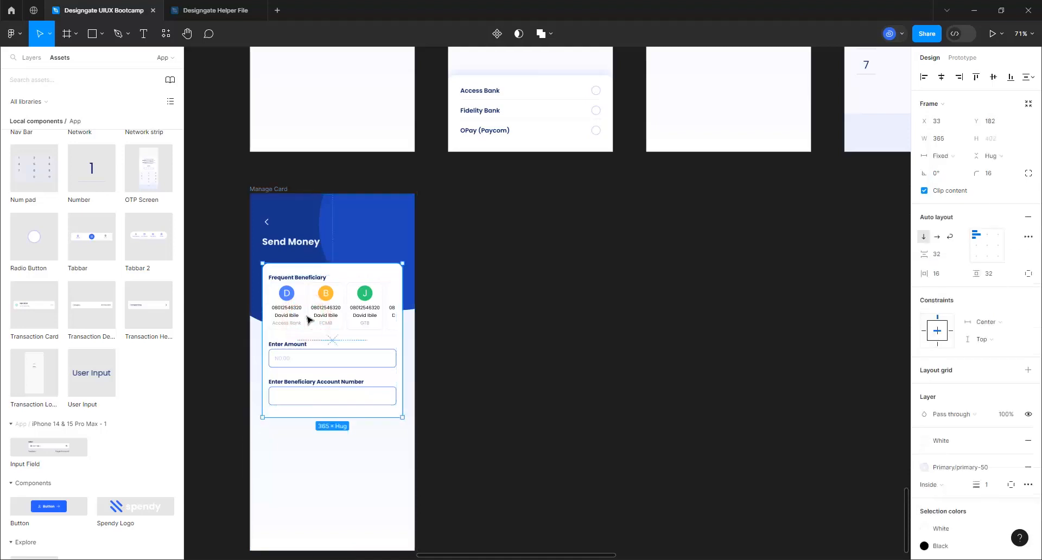
{"action": "key", "text": "Delete"}
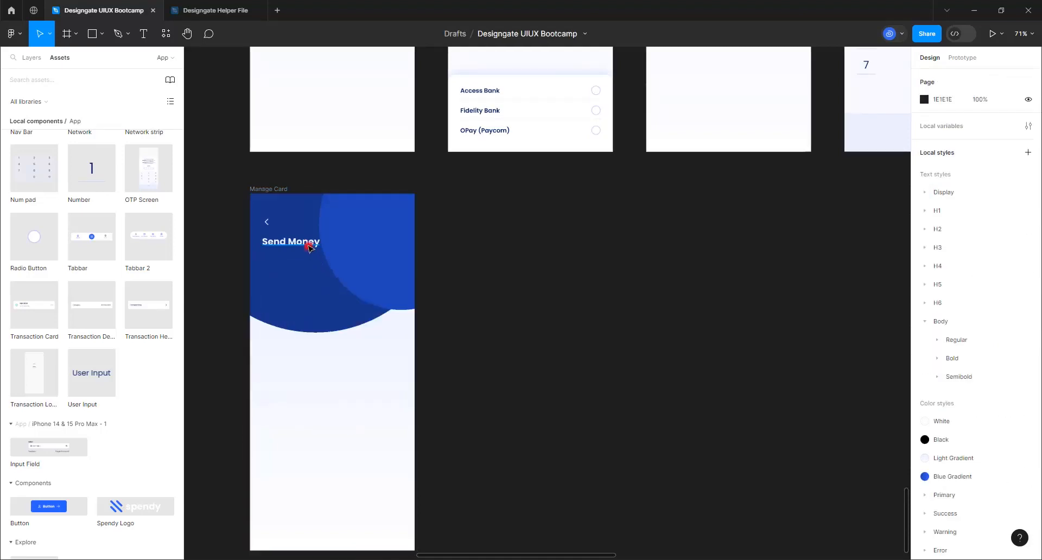
Change the frame's heading from Send Money to 'Manage Card'
{"action": "left_click", "coordinate": [308, 245]}
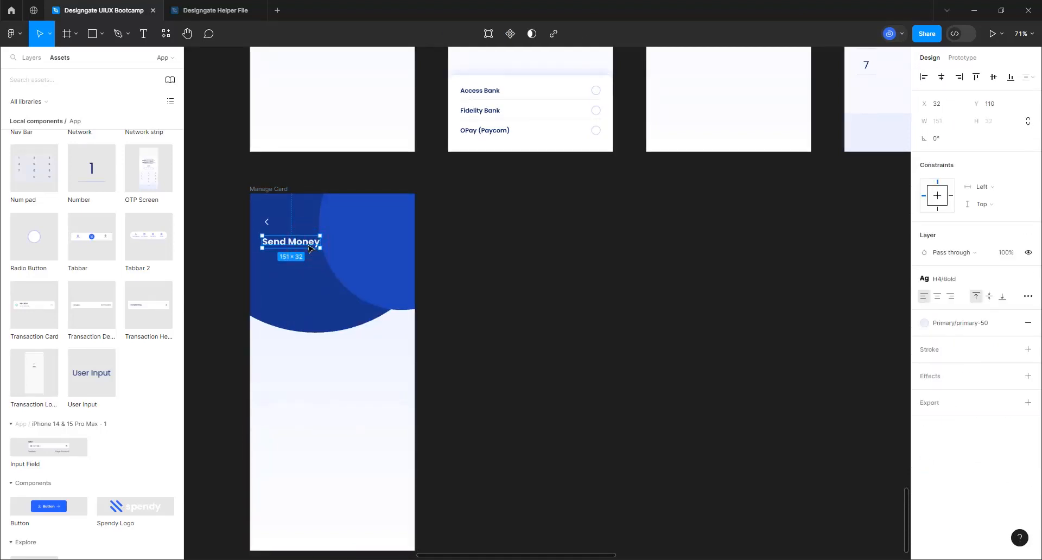
{"action": "double_click", "coordinate": [308, 248]}
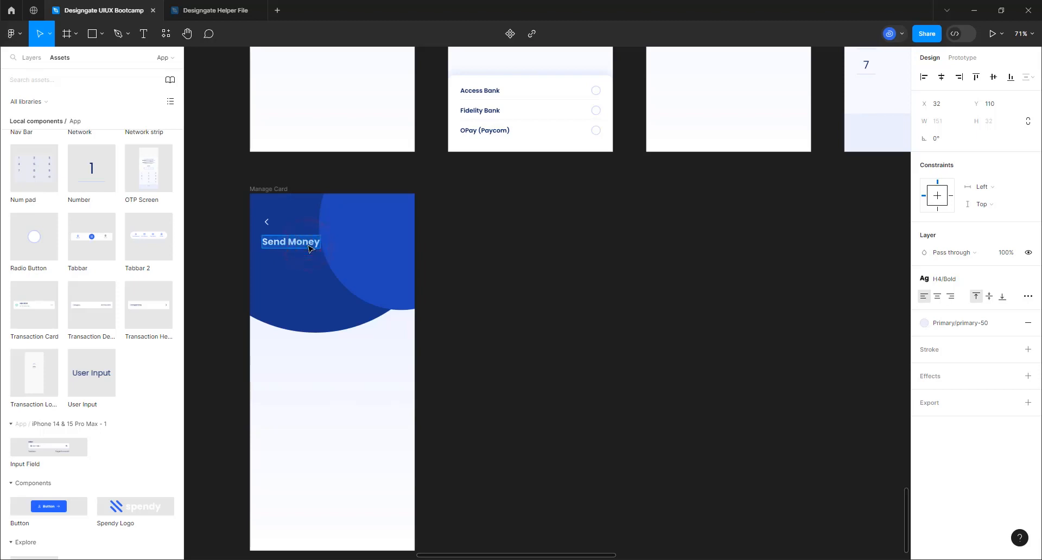
{"action": "type", "text": "Mana"}
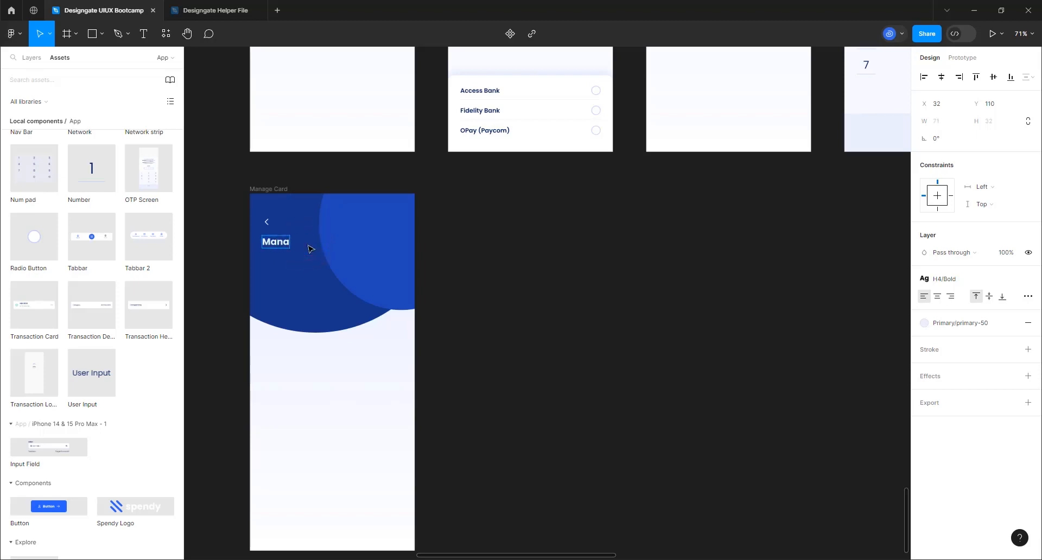
{"action": "type", "text": "ge Card"}
{"action": "left_click", "coordinate": [564, 315]}
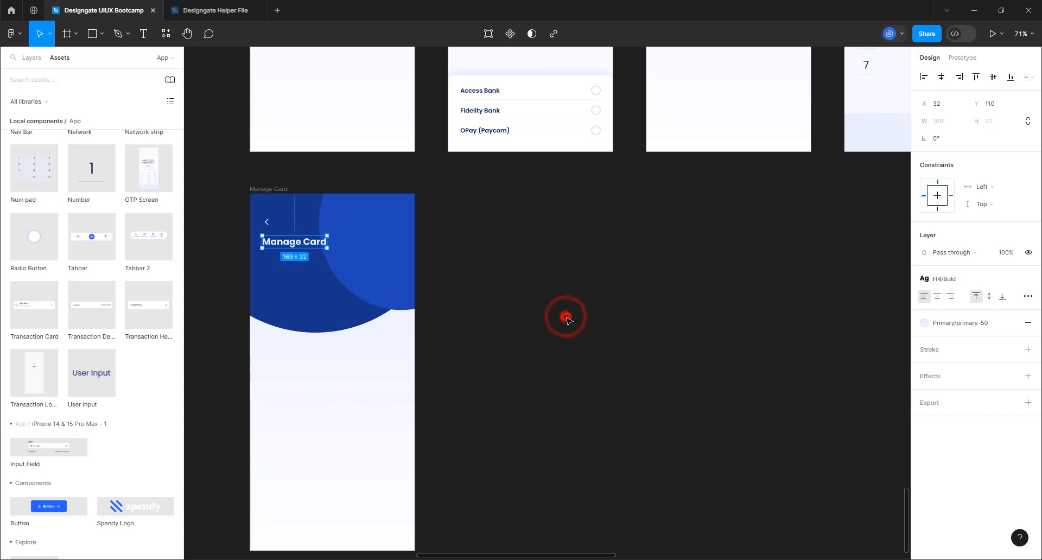
{"action": "left_click", "coordinate": [565, 316]}
{"action": "left_click", "coordinate": [61, 63]}
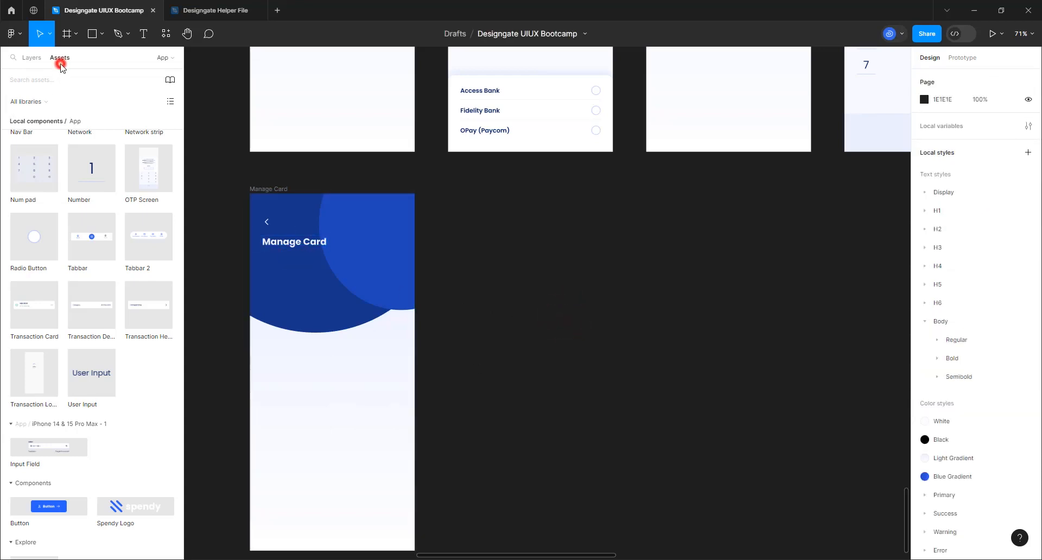
Search the assets for the Credit Card component, add it to the Manage Card frame, and centre it horizontally
{"action": "left_click", "coordinate": [59, 84]}
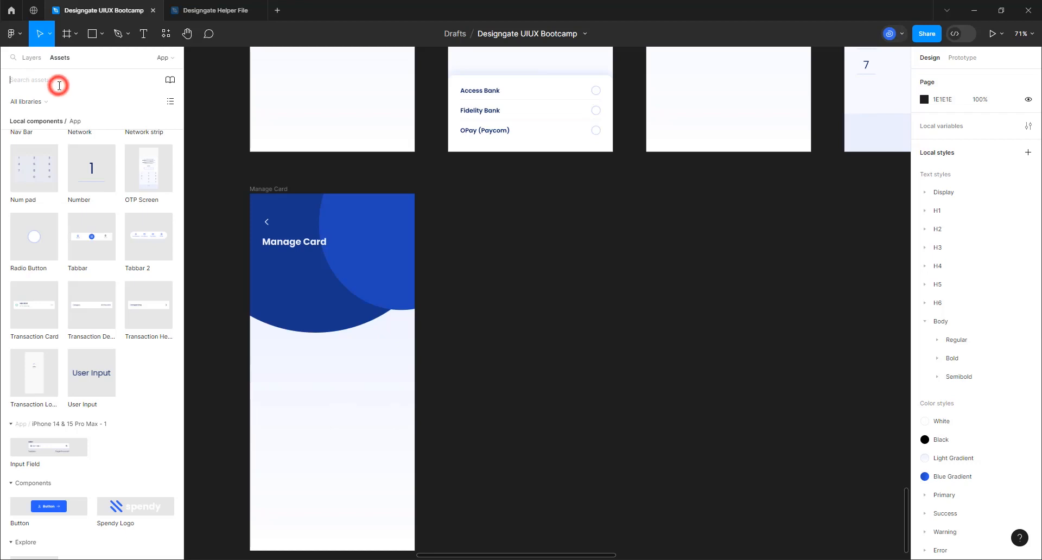
{"action": "type", "text": "card"}
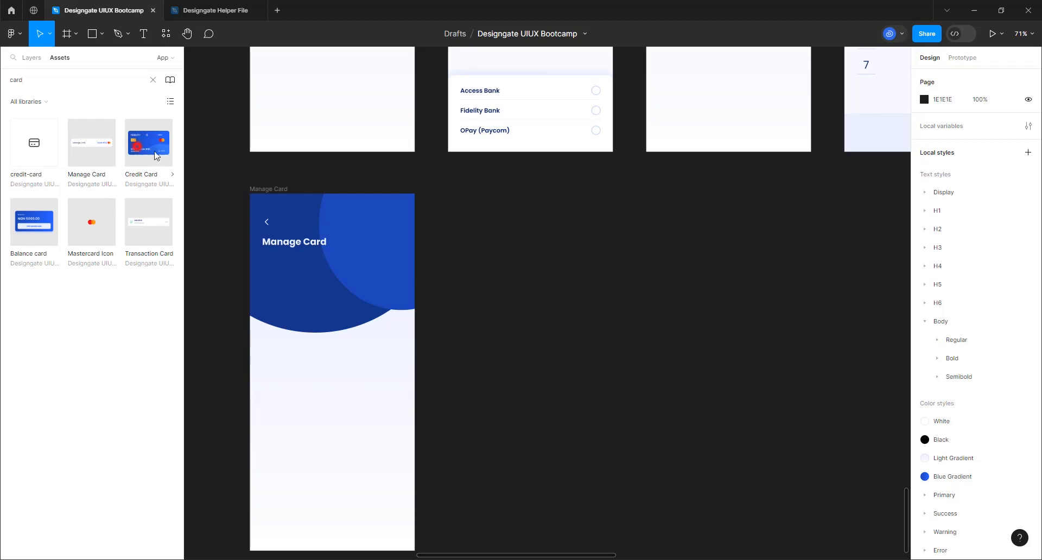
{"action": "left_click_drag", "start_coordinate": [156, 156], "coordinate": [482, 306]}
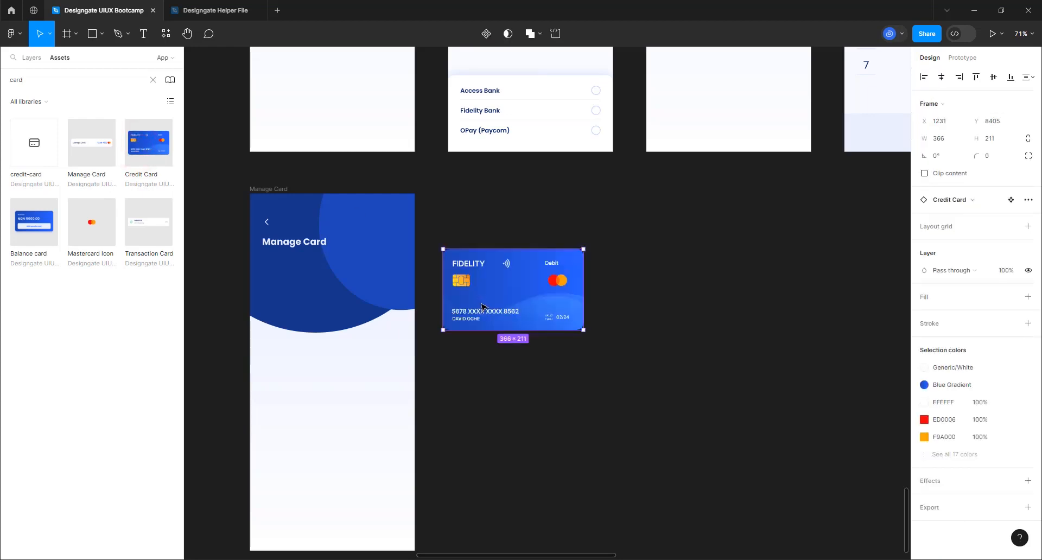
{"action": "left_click_drag", "start_coordinate": [520, 296], "coordinate": [347, 333]}
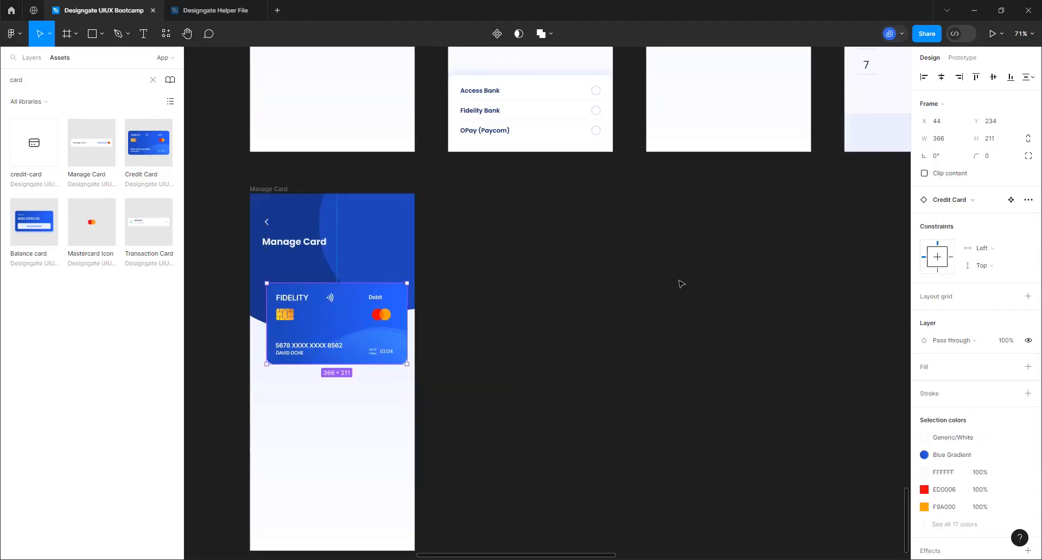
{"action": "left_click", "coordinate": [940, 80]}
Raise the card under the title, re-centre it, and nudge it down 2 px
{"action": "scroll", "coordinate": [233, 308], "scroll_direction": "up", "scroll_amount": 3}
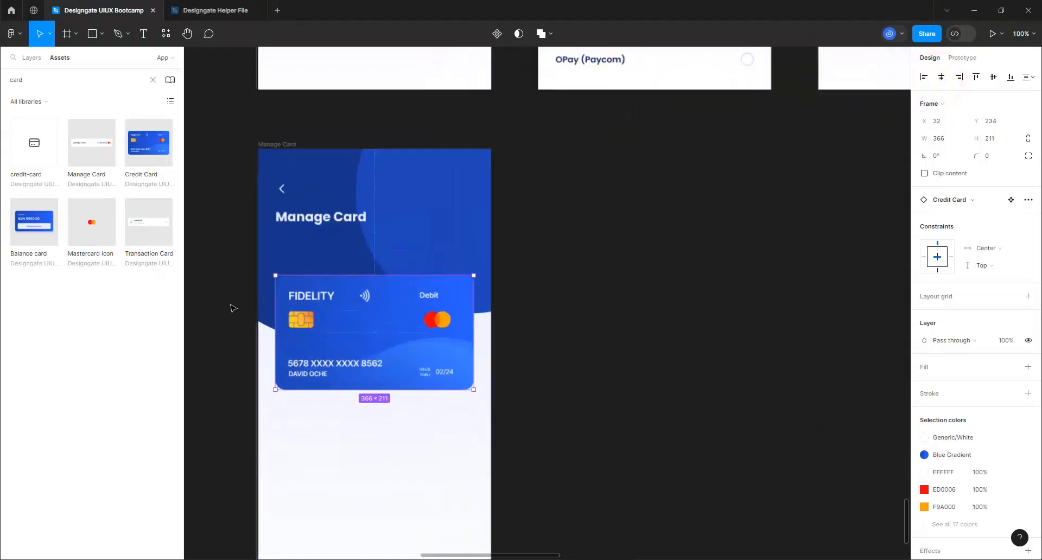
{"action": "scroll", "coordinate": [274, 253], "scroll_direction": "up", "scroll_amount": 2}
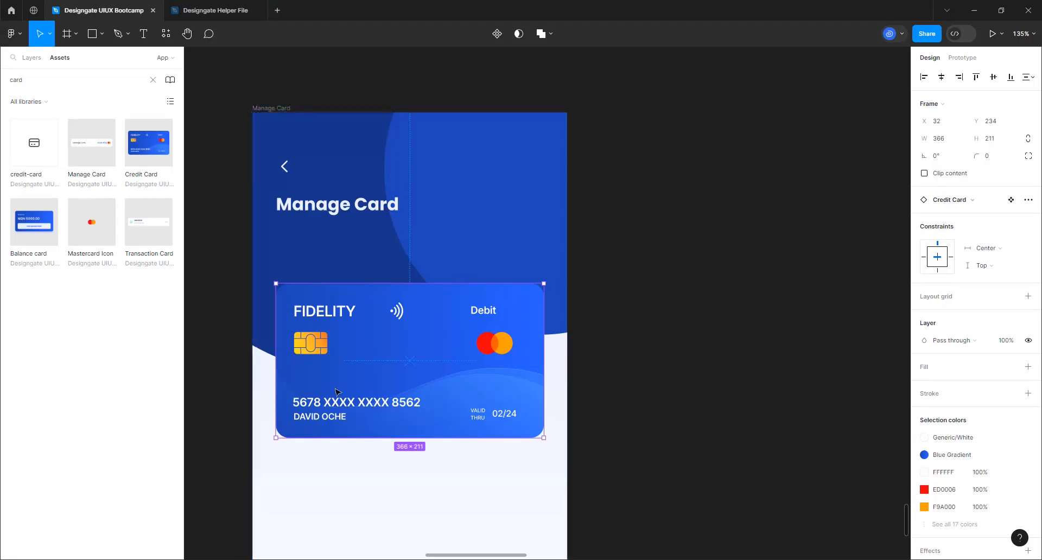
{"action": "left_click_drag", "start_coordinate": [410, 336], "coordinate": [411, 310]}
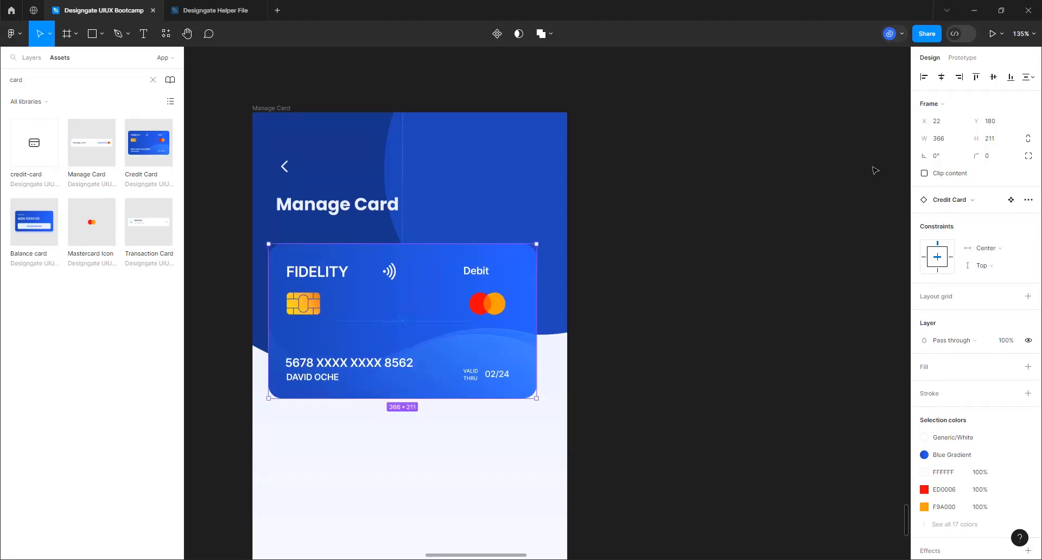
{"action": "left_click", "coordinate": [941, 76]}
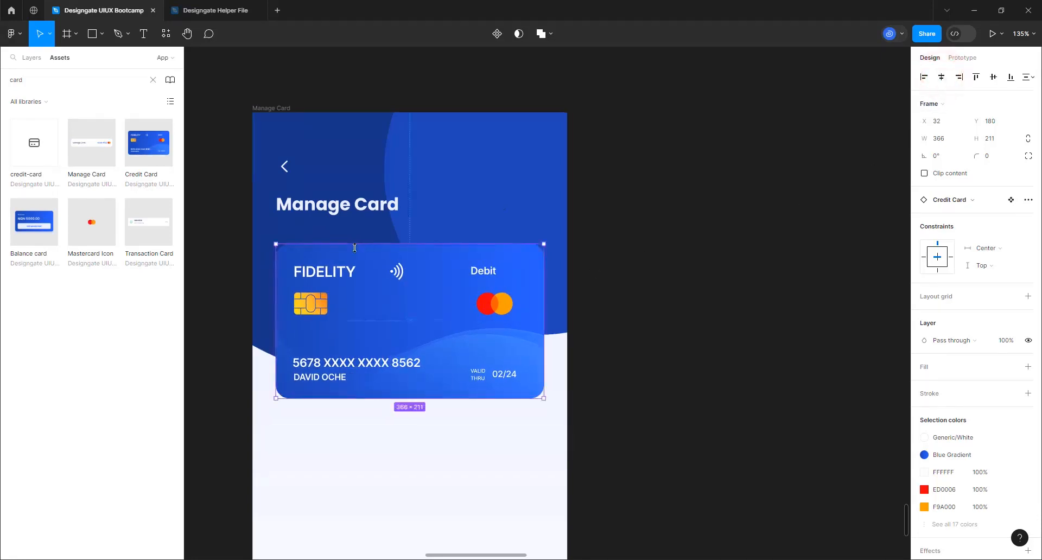
{"action": "key", "text": "alt"}
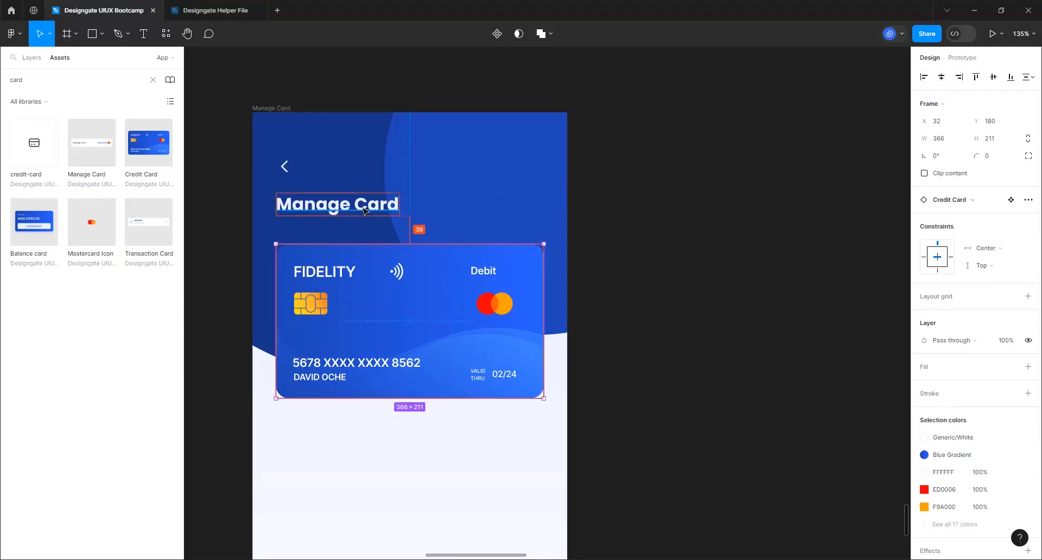
{"action": "key", "text": "Down"}
{"action": "key", "text": "Down"}
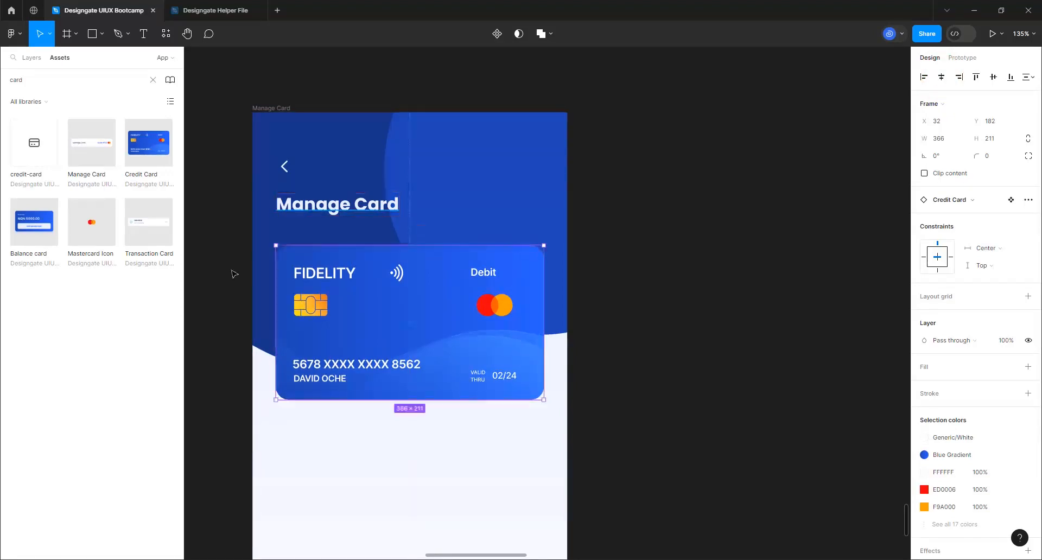
{"action": "scroll", "coordinate": [332, 280], "scroll_direction": "down", "scroll_amount": 5}
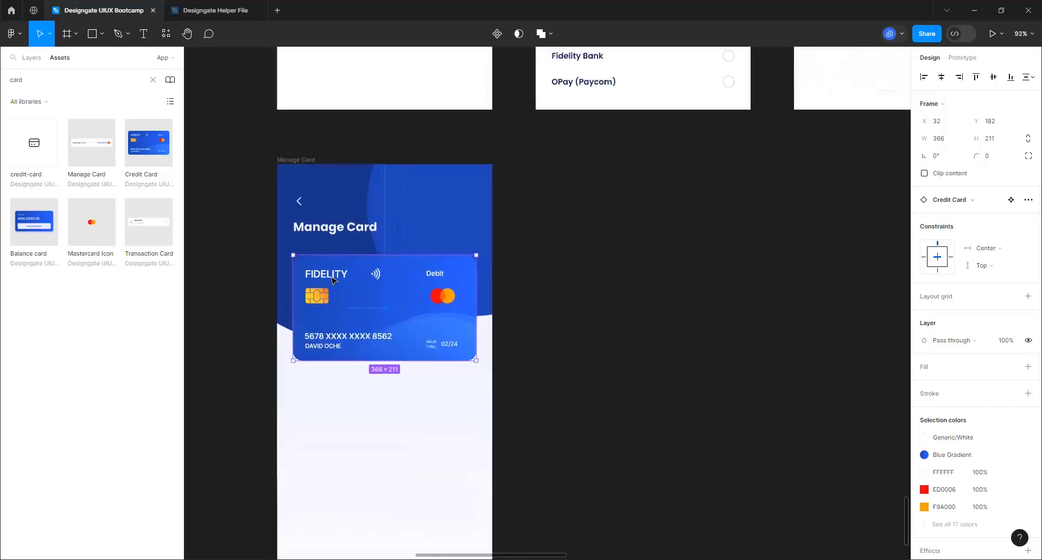
{"action": "scroll", "coordinate": [392, 466], "scroll_direction": "up", "scroll_amount": 2}
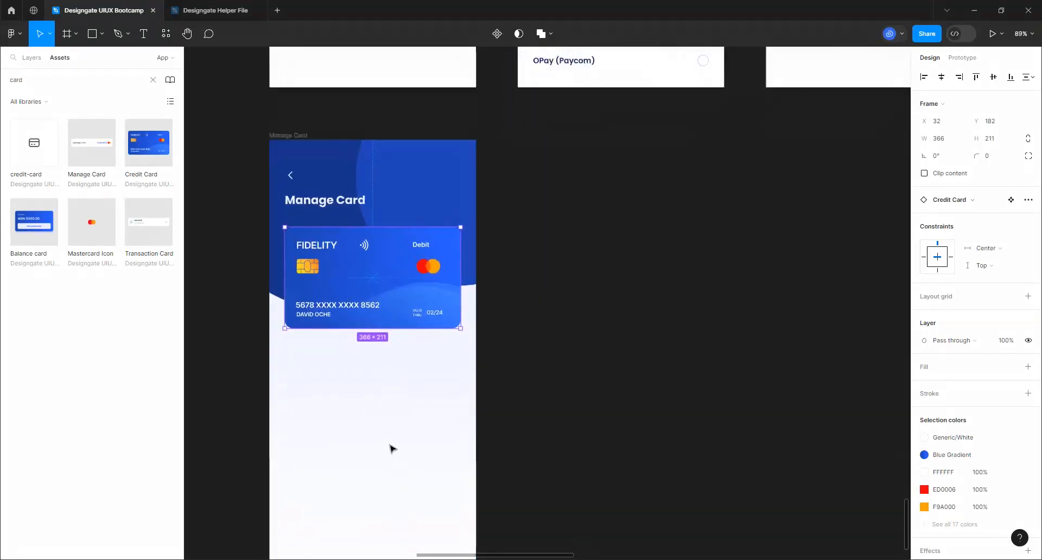
{"action": "left_click", "coordinate": [51, 57]}
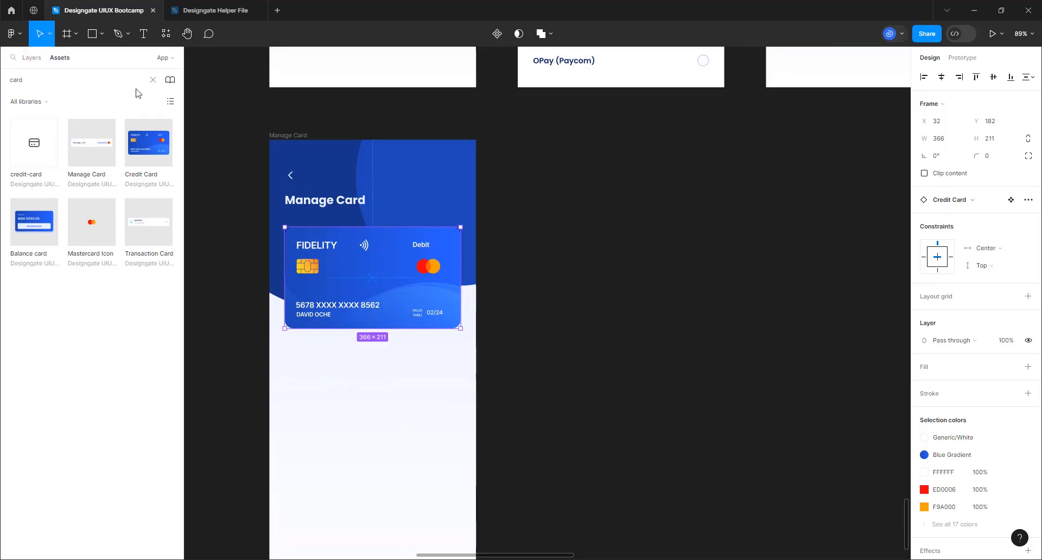
Clear the asset search and place a Button component below the credit card
{"action": "left_click", "coordinate": [152, 80]}
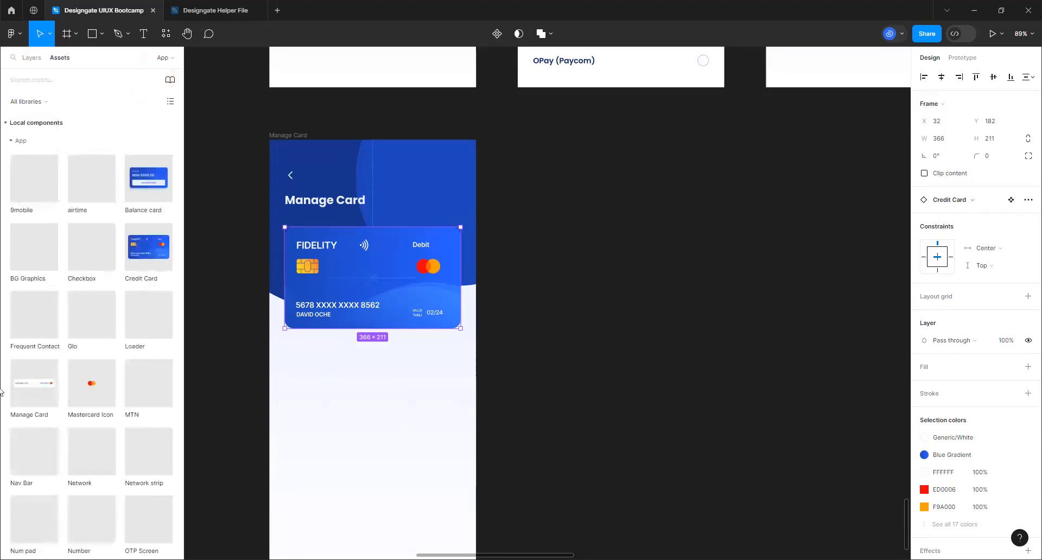
{"action": "scroll", "coordinate": [108, 334], "scroll_direction": "down", "scroll_amount": 4}
{"action": "scroll", "coordinate": [110, 335], "scroll_direction": "up", "scroll_amount": 3}
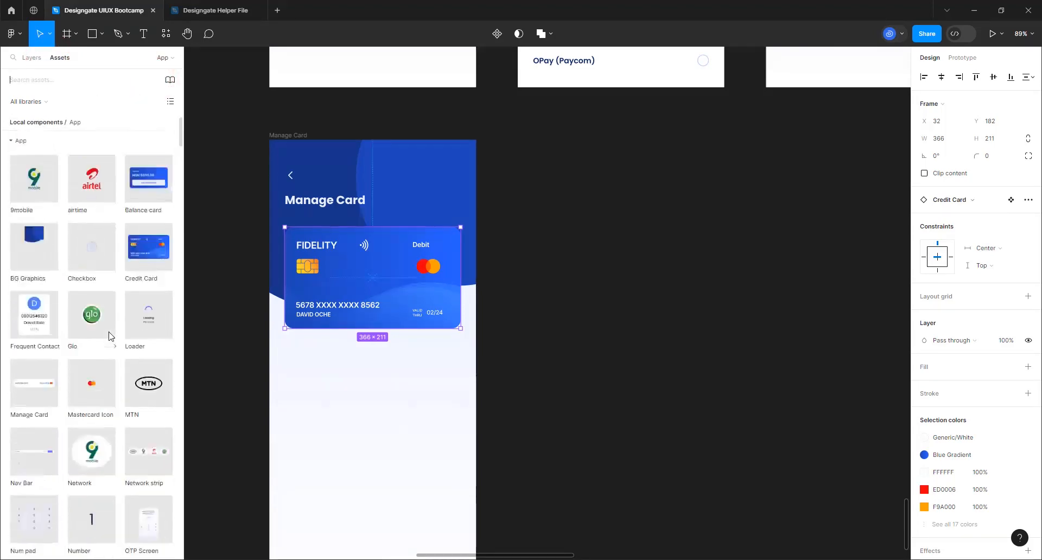
{"action": "scroll", "coordinate": [111, 338], "scroll_direction": "down", "scroll_amount": 10}
{"action": "scroll", "coordinate": [109, 337], "scroll_direction": "down", "scroll_amount": 5}
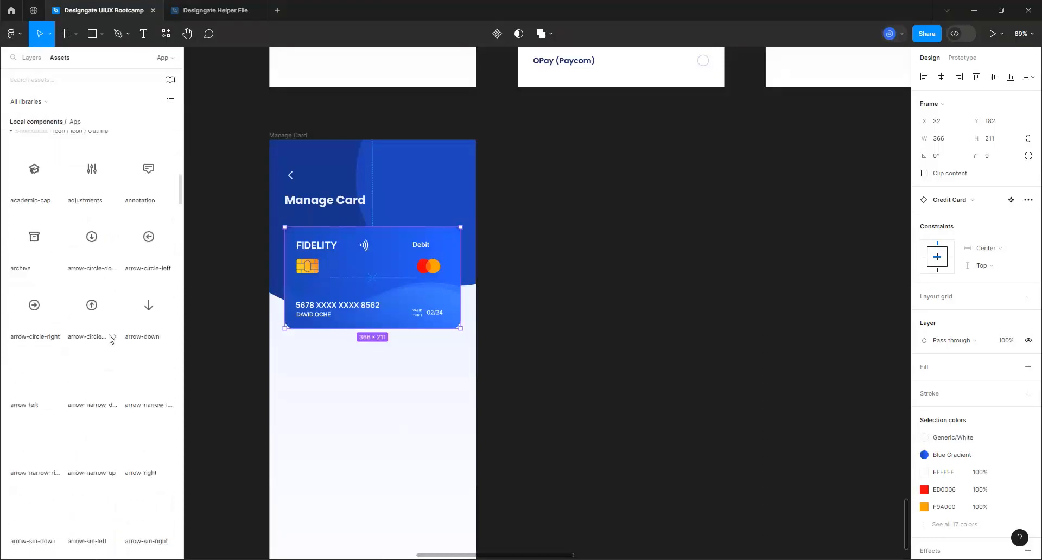
{"action": "scroll", "coordinate": [109, 337], "scroll_direction": "up", "scroll_amount": 5}
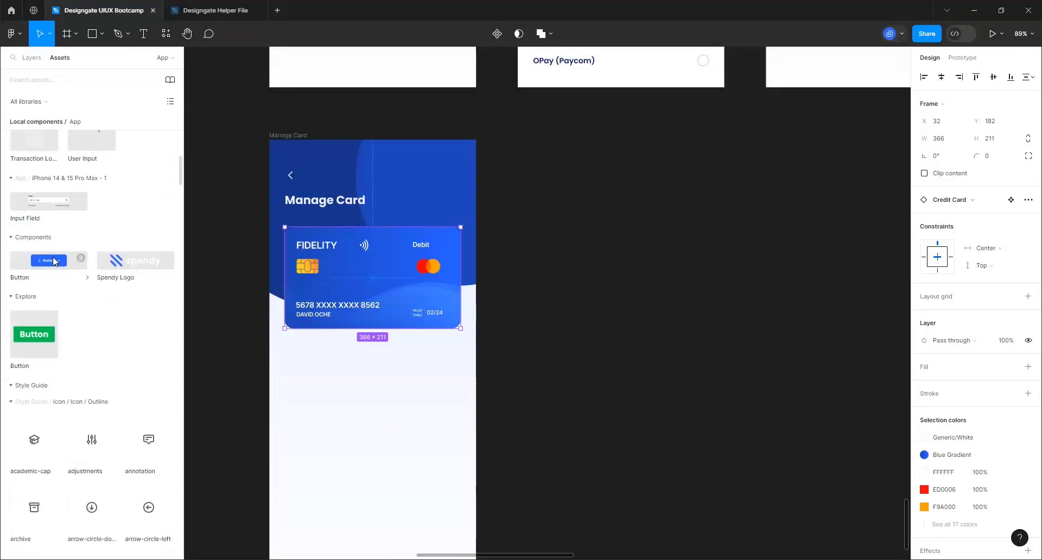
{"action": "left_click_drag", "start_coordinate": [55, 261], "coordinate": [358, 387]}
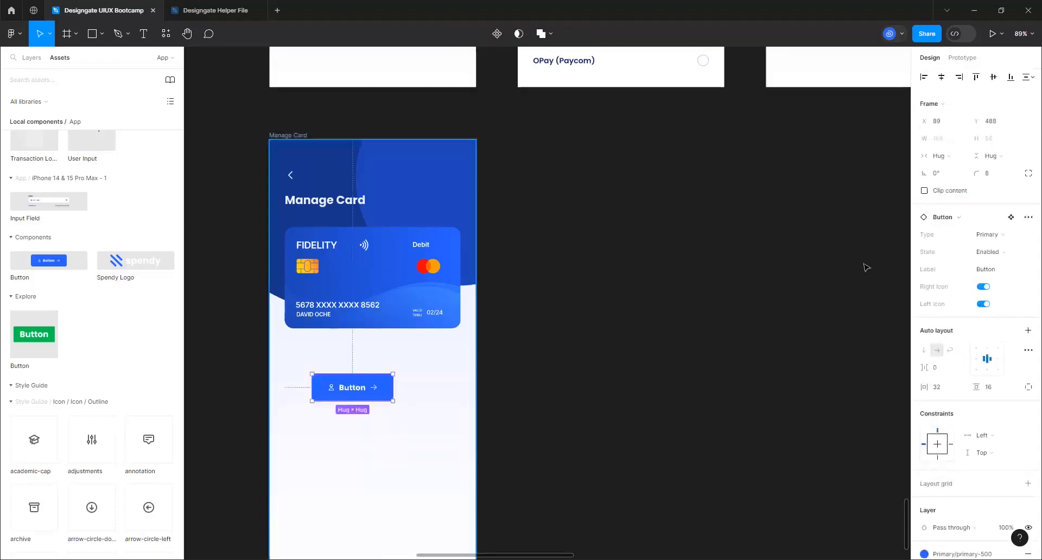
Turn off the button's Right and Left Icons, label it 'Remove card', and set Type to Secondary
{"action": "left_click", "coordinate": [983, 287]}
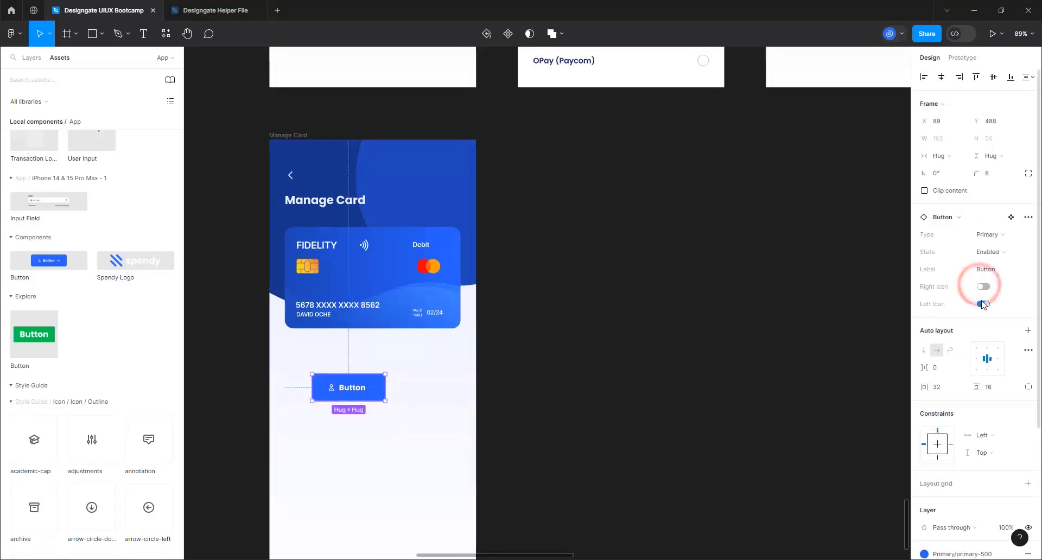
{"action": "left_click", "coordinate": [983, 304]}
{"action": "left_click", "coordinate": [986, 270]}
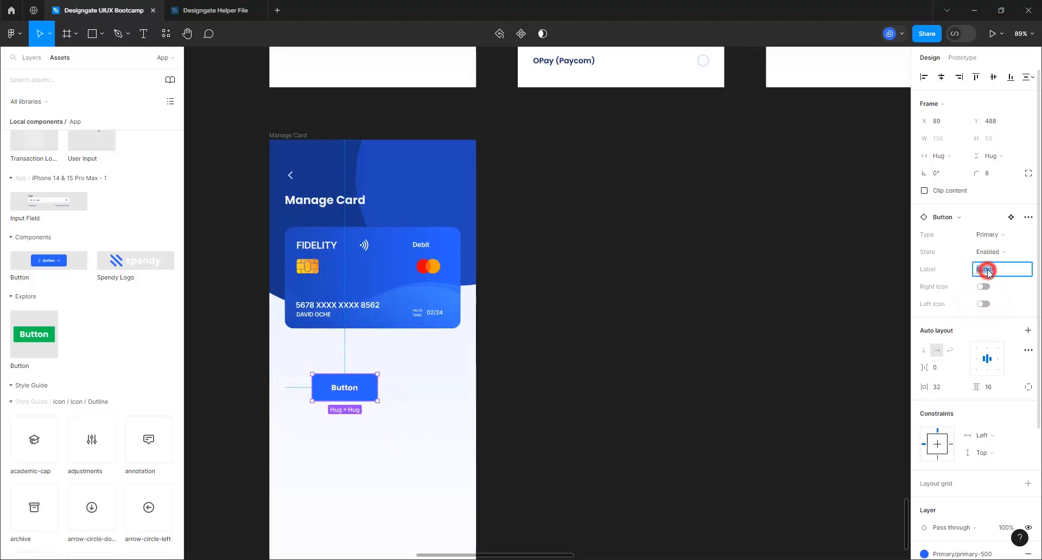
{"action": "type", "text": "Remove card"}
{"action": "key", "text": "Return"}
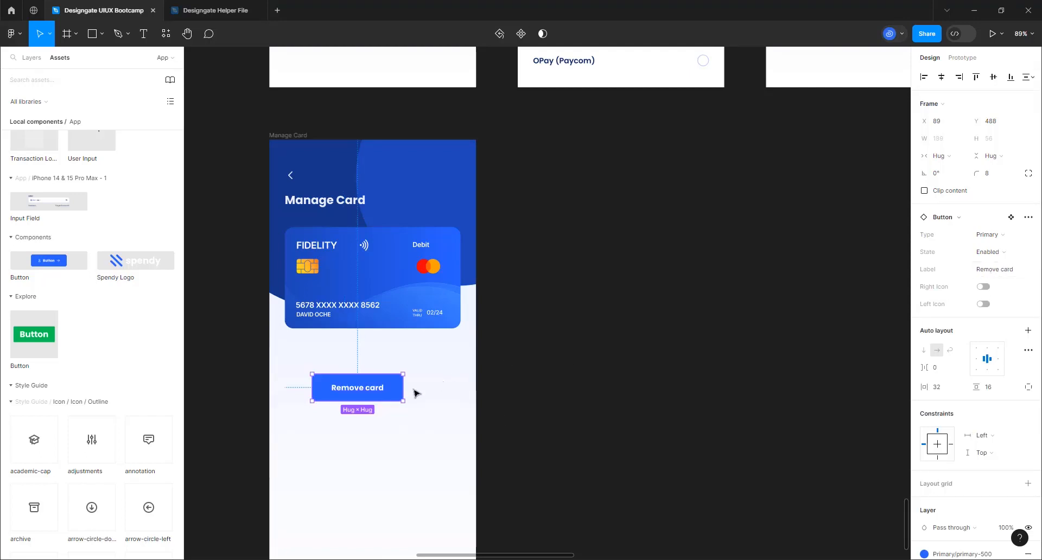
{"action": "left_click", "coordinate": [991, 237]}
{"action": "left_click", "coordinate": [969, 246]}
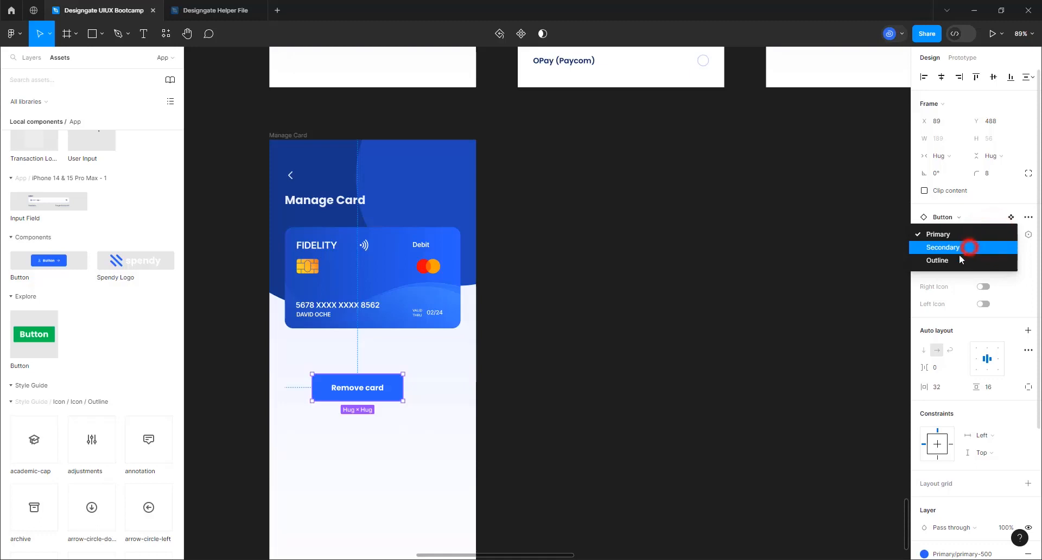
{"action": "left_click", "coordinate": [302, 136]}
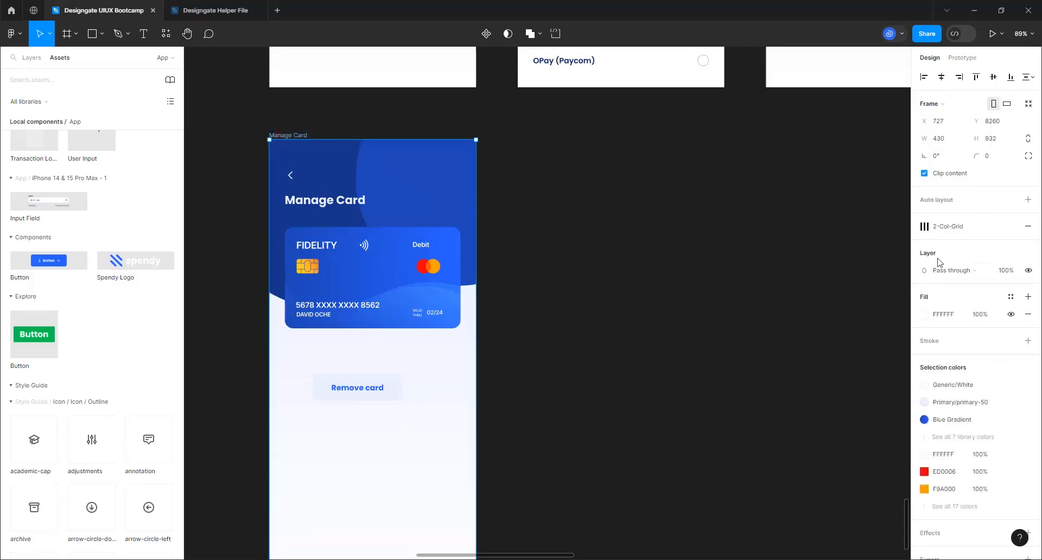
Show the 2-Col-Grid, move the button to the left margin, and stretch it to 366 px wide
{"action": "left_click", "coordinate": [996, 228]}
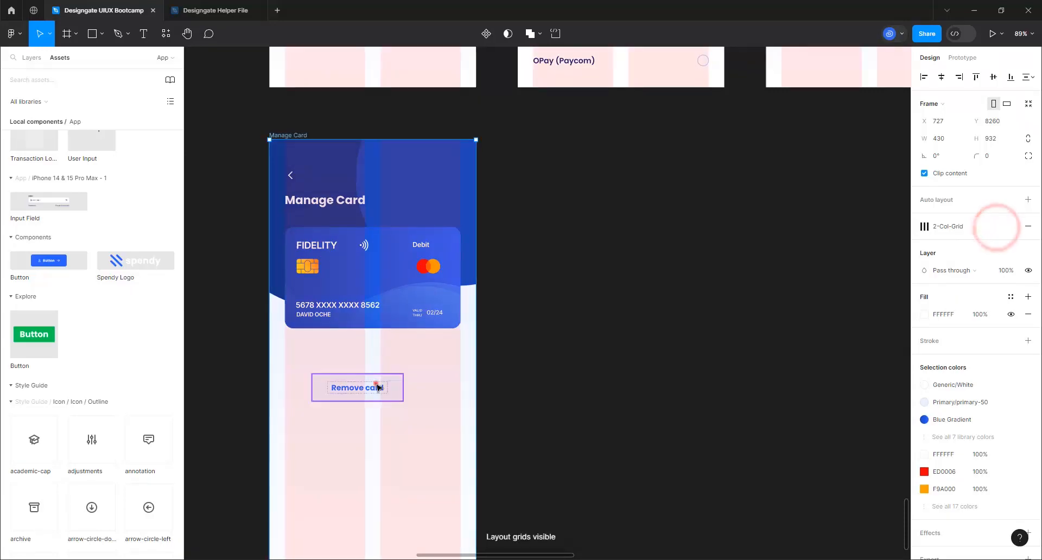
{"action": "left_click", "coordinate": [378, 388]}
{"action": "left_click_drag", "start_coordinate": [391, 387], "coordinate": [375, 372]}
{"action": "left_click", "coordinate": [374, 371]}
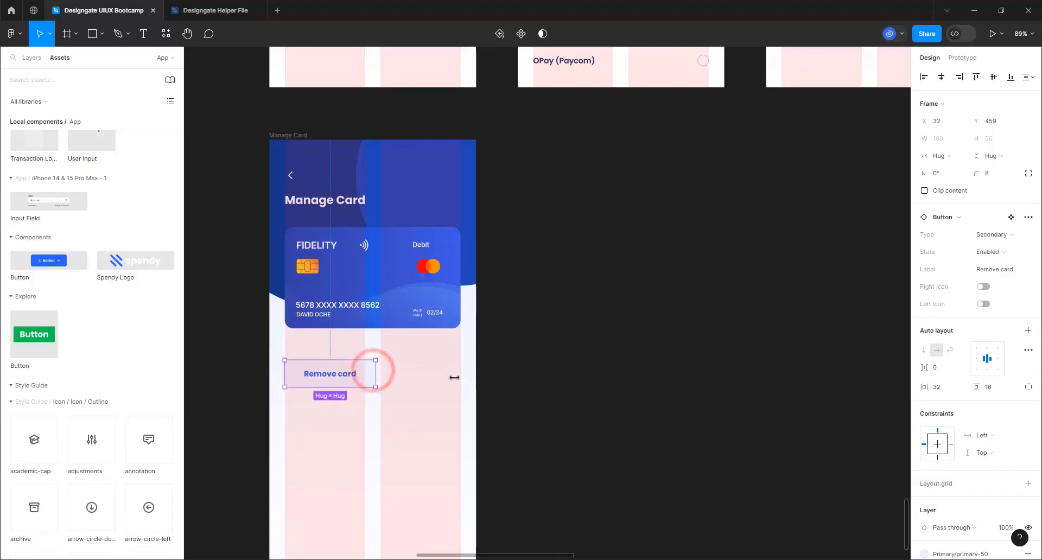
{"action": "left_click_drag", "start_coordinate": [454, 377], "coordinate": [458, 386]}
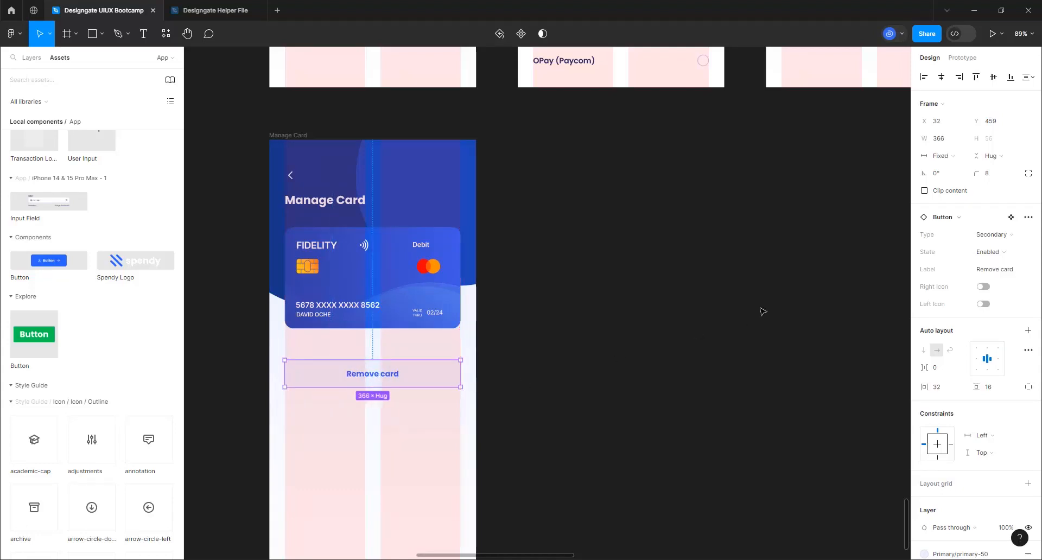
{"action": "left_click", "coordinate": [716, 245]}
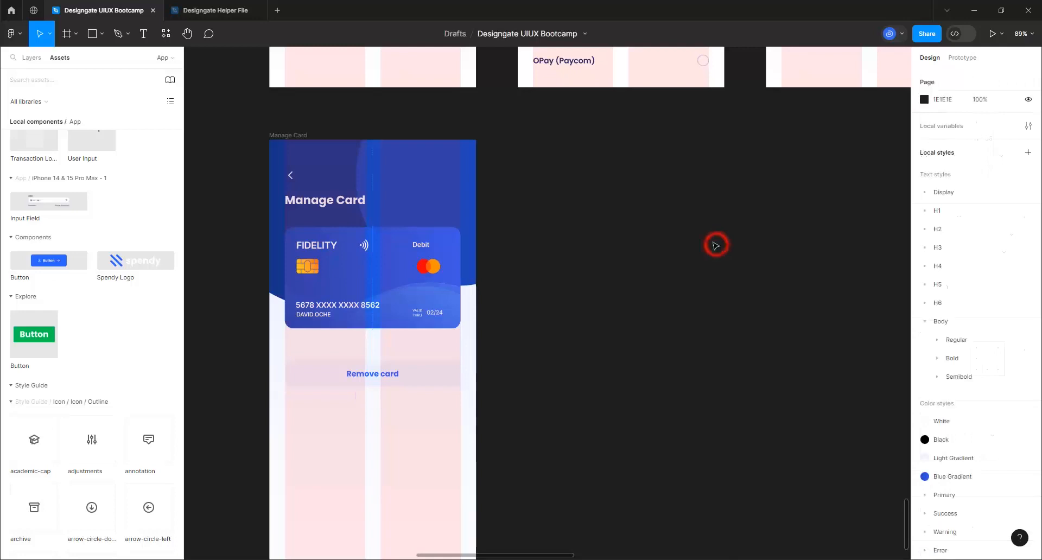
{"action": "left_click", "coordinate": [412, 378]}
Nudge the button up to a 40 px gap below the card, then hide the layout grid
{"action": "scroll", "coordinate": [413, 380], "scroll_direction": "up", "scroll_amount": 3}
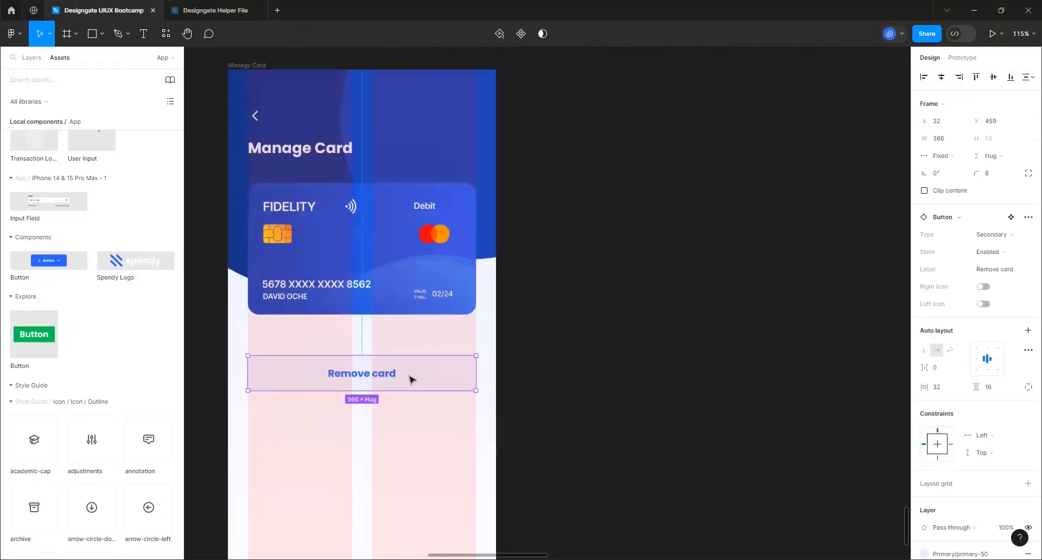
{"action": "left_click_drag", "start_coordinate": [400, 368], "coordinate": [400, 363]}
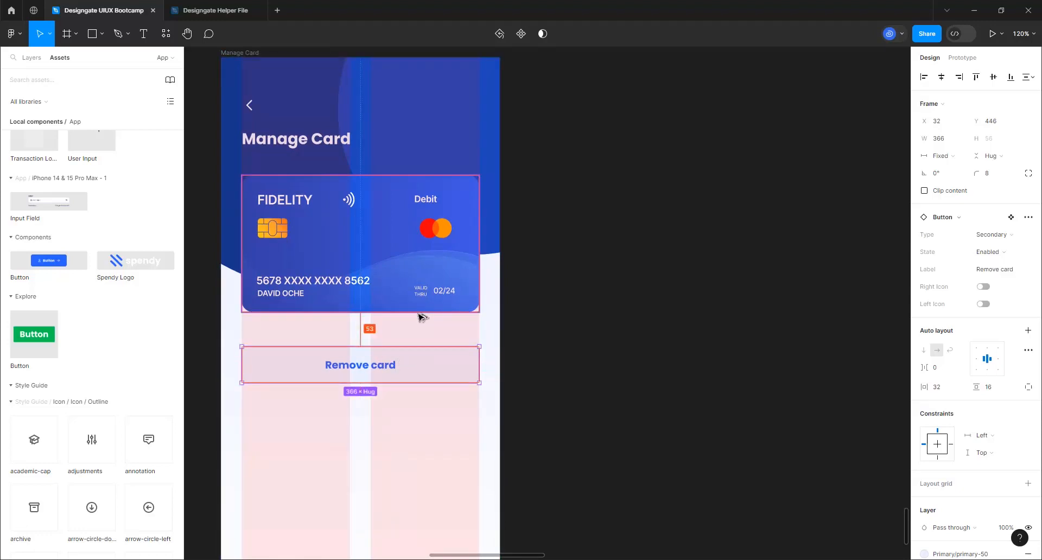
{"action": "key", "text": "Up"}
{"action": "key", "text": "Up"}
{"action": "key", "text": "Up"}
{"action": "key", "text": "Up"}
{"action": "key", "text": "Up"}
{"action": "key", "text": "Up"}
{"action": "key", "text": "Up"}
{"action": "key", "text": "Up"}
{"action": "key", "text": "Up"}
{"action": "key", "text": "Up"}
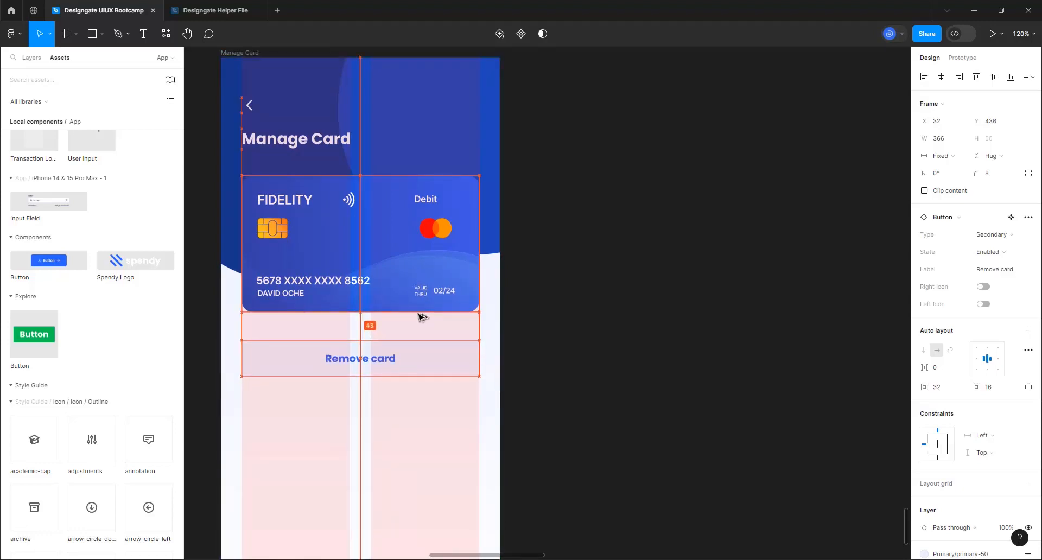
{"action": "key", "text": "Up"}
{"action": "key", "text": "Up"}
{"action": "key", "text": "Up"}
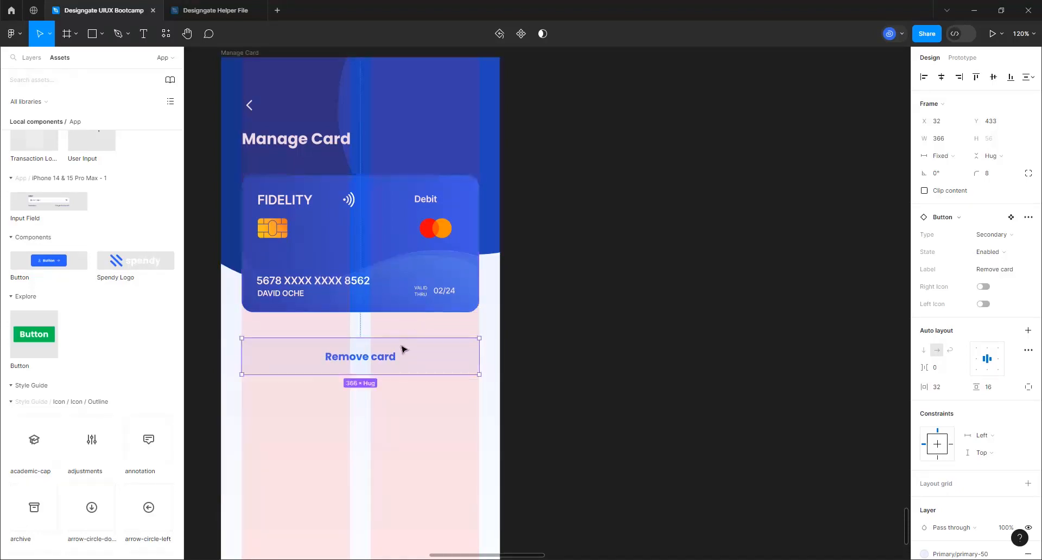
{"action": "scroll", "coordinate": [307, 356], "scroll_direction": "down", "scroll_amount": 5}
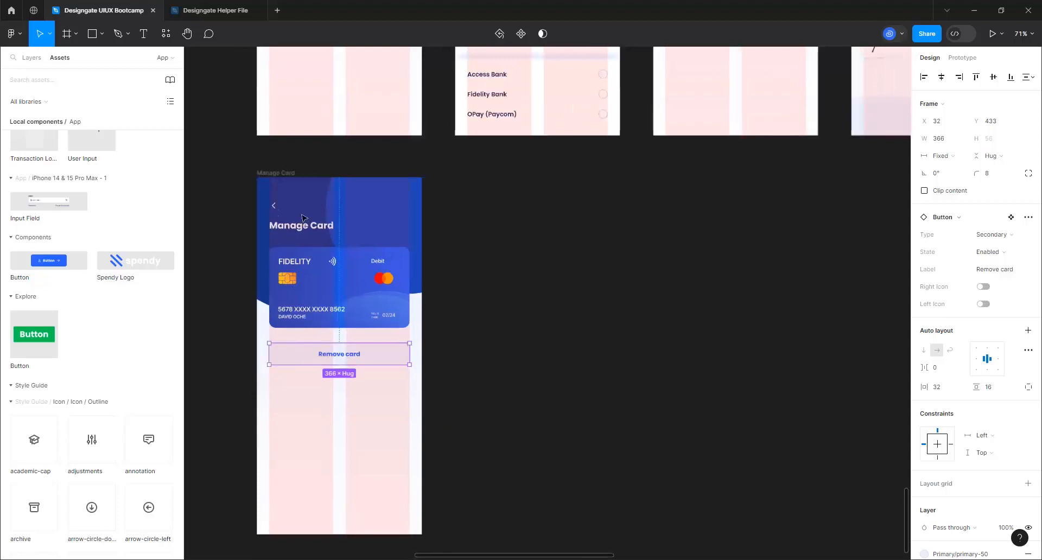
{"action": "left_click", "coordinate": [280, 171]}
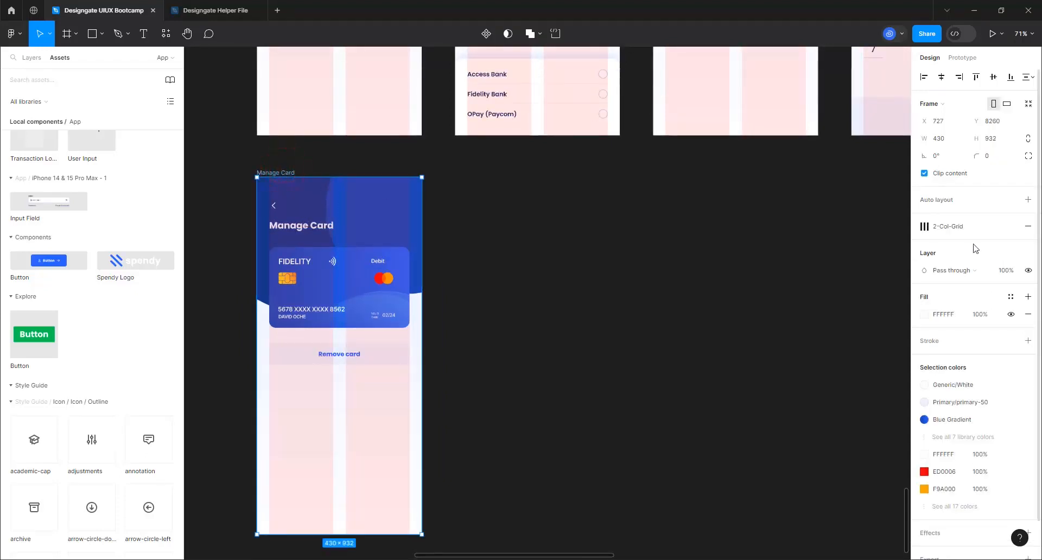
{"action": "mouse_move", "coordinate": [999, 229]}
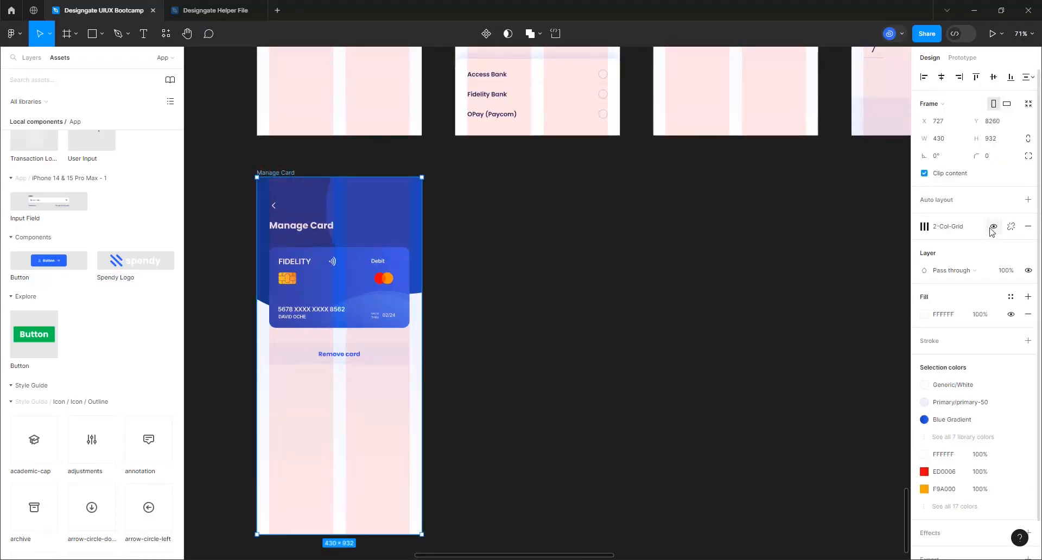
{"action": "left_click", "coordinate": [993, 228]}
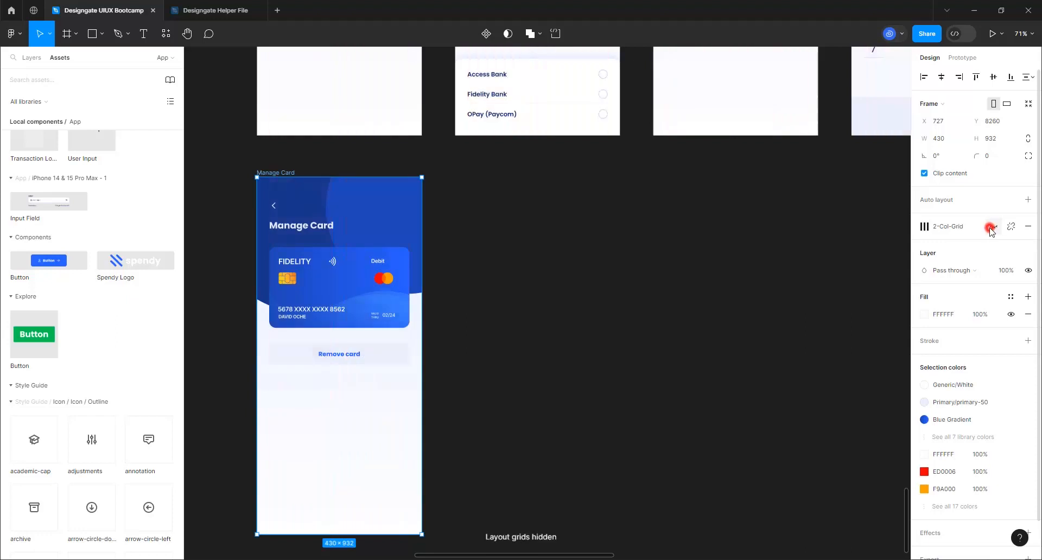
{"action": "left_click", "coordinate": [519, 374]}
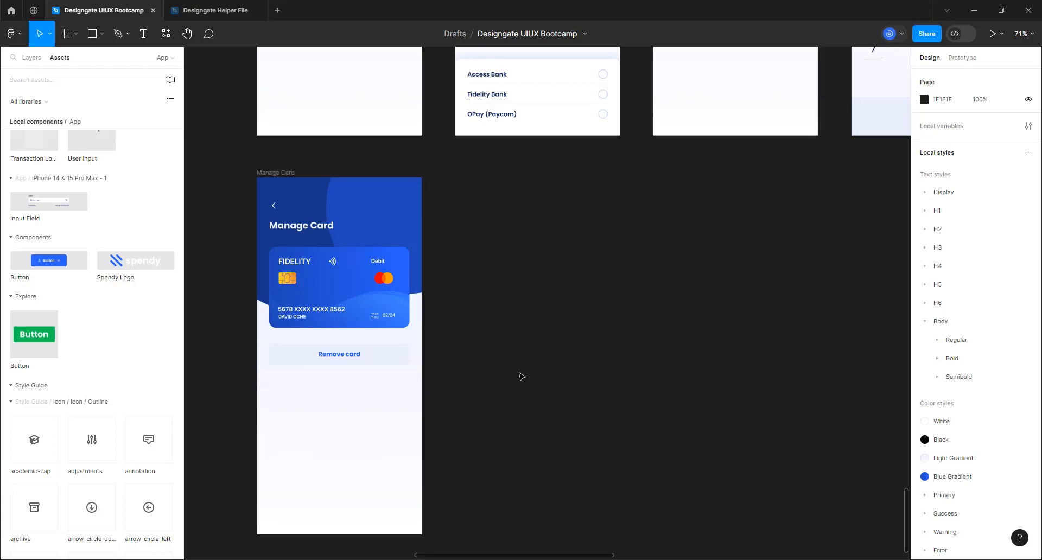
Add a 'Remove Card' title text layer on the canvas
{"action": "left_click", "coordinate": [143, 33]}
{"action": "left_click", "coordinate": [458, 436]}
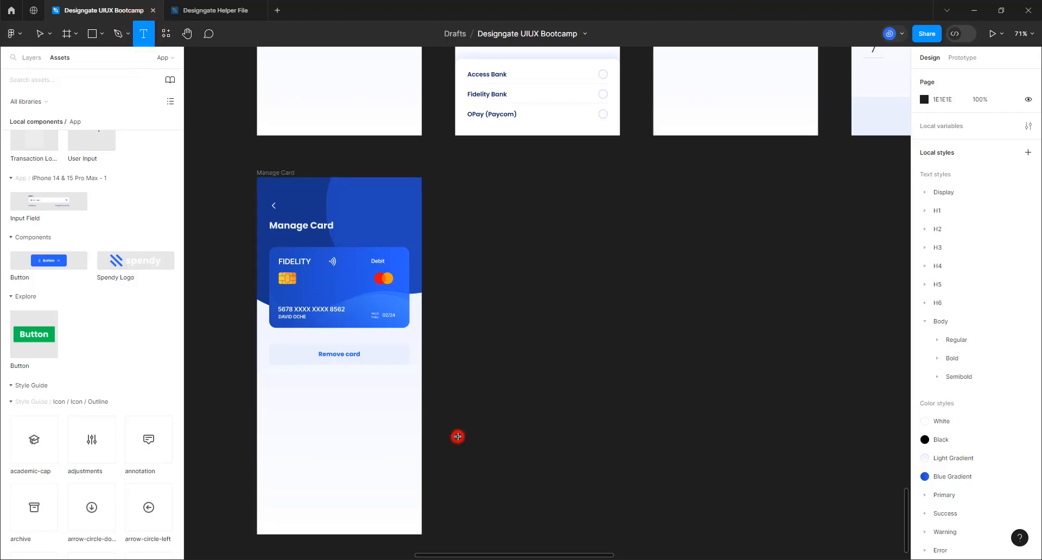
{"action": "type", "text": "Remove Card"}
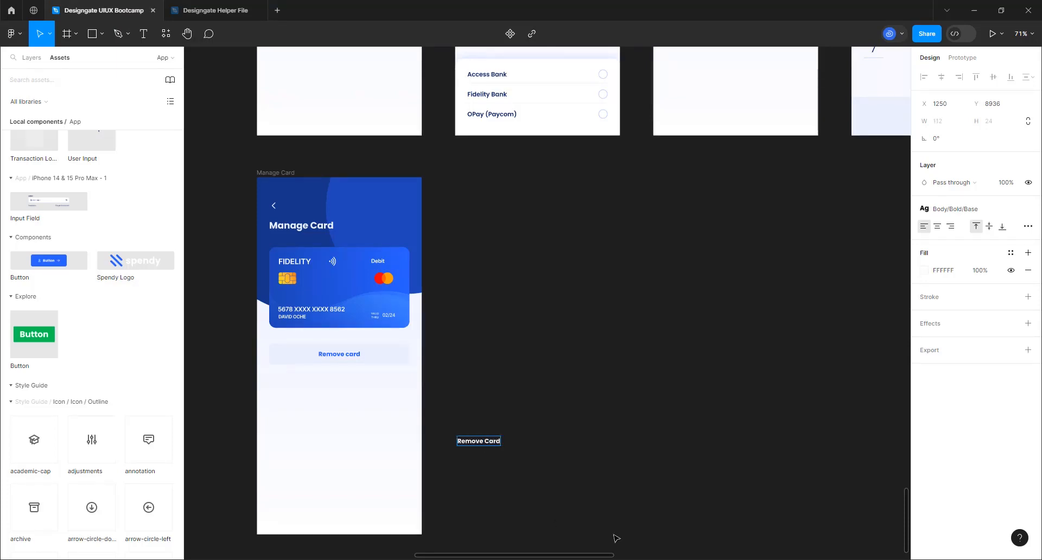
{"action": "scroll", "coordinate": [519, 527], "scroll_direction": "up", "scroll_amount": 6}
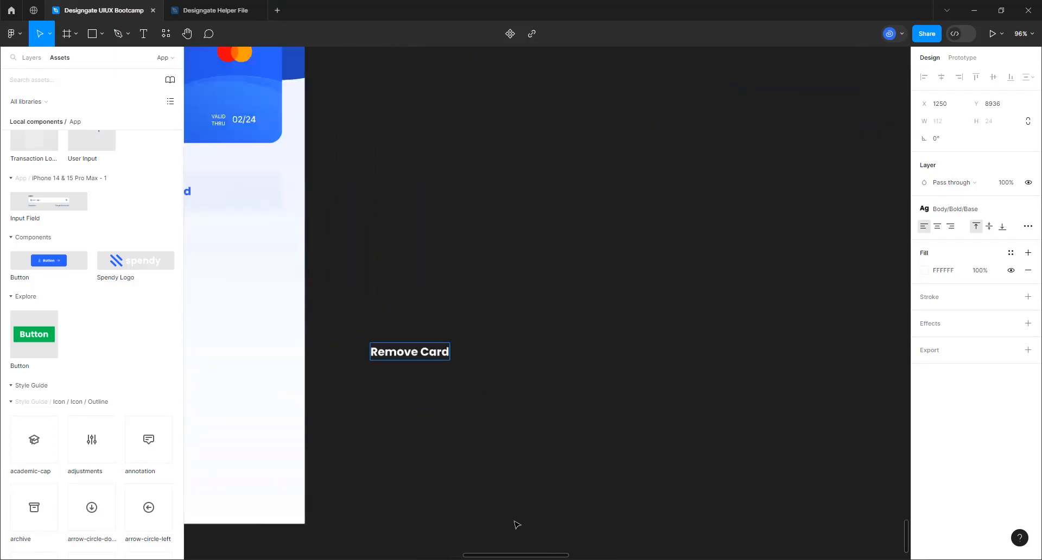
{"action": "left_click", "coordinate": [445, 439]}
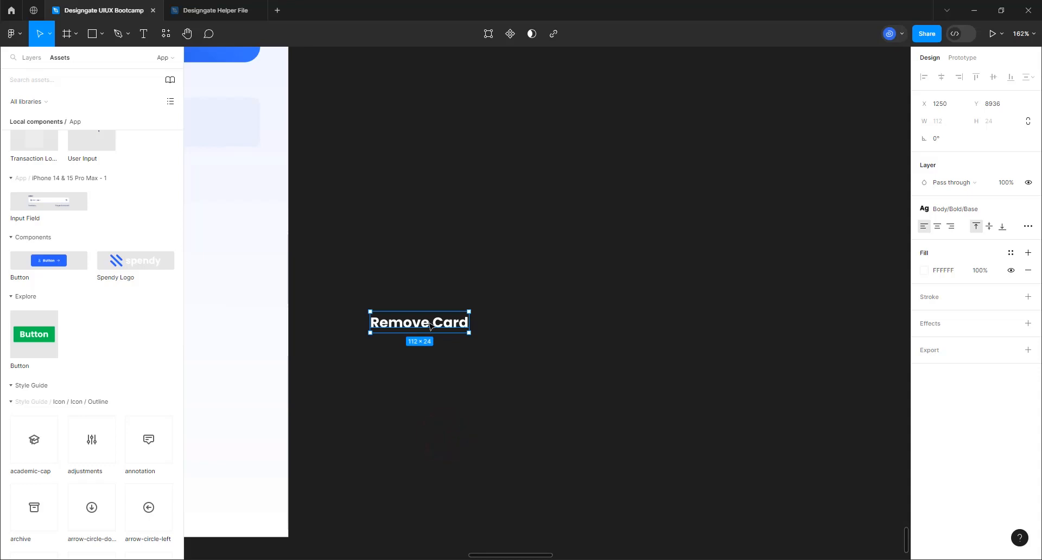
Duplicate the title into the pasted confirmation sentence wrapped to three lines, and place a Button below it
{"action": "left_click_drag", "start_coordinate": [431, 325], "coordinate": [428, 376]}
{"action": "double_click", "coordinate": [427, 374]}
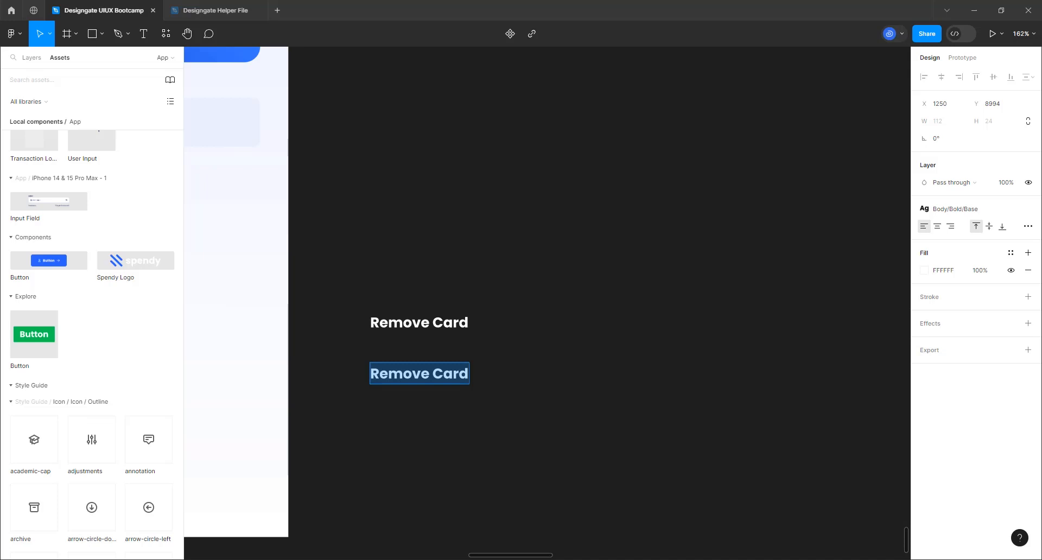
{"action": "left_click", "coordinate": [438, 374]}
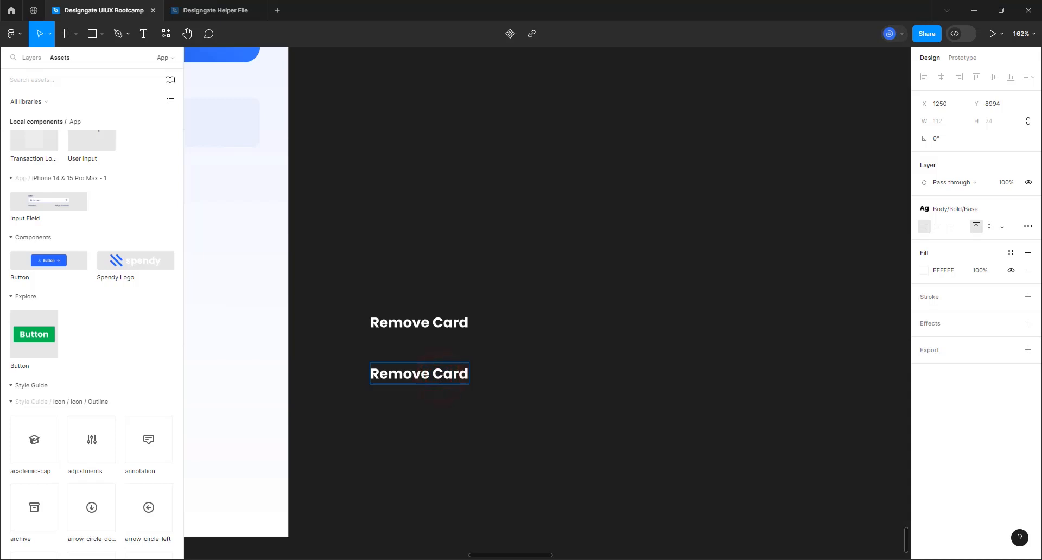
{"action": "key", "text": "ctrl+a"}
{"action": "key", "text": "ctrl+v"}
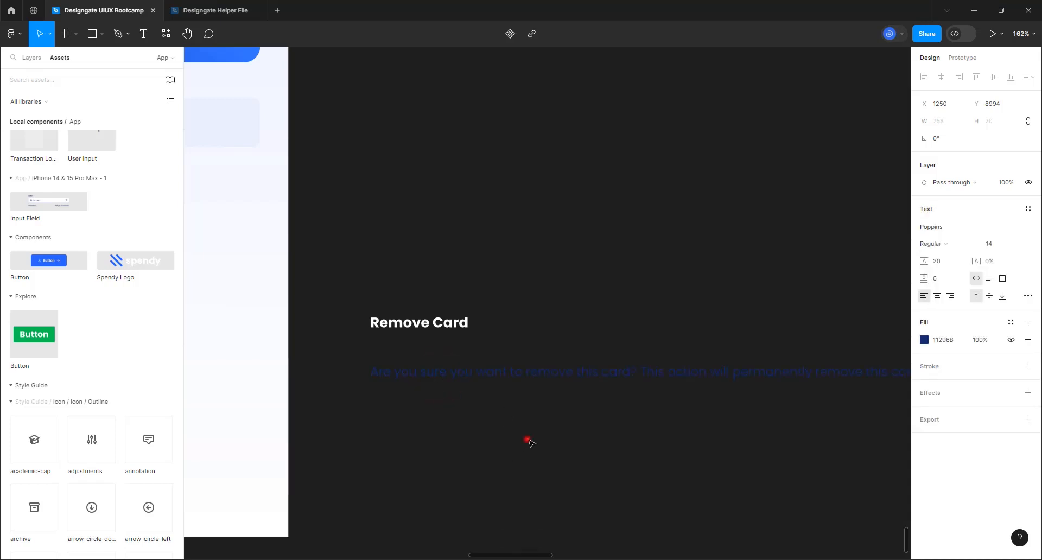
{"action": "left_click", "coordinate": [527, 439]}
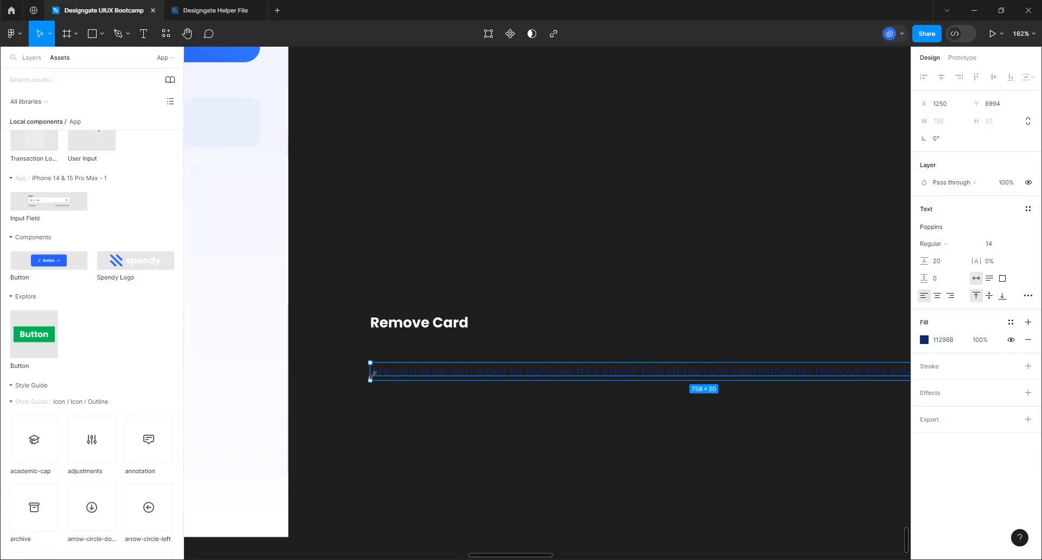
{"action": "left_click_drag", "start_coordinate": [372, 373], "coordinate": [423, 376]}
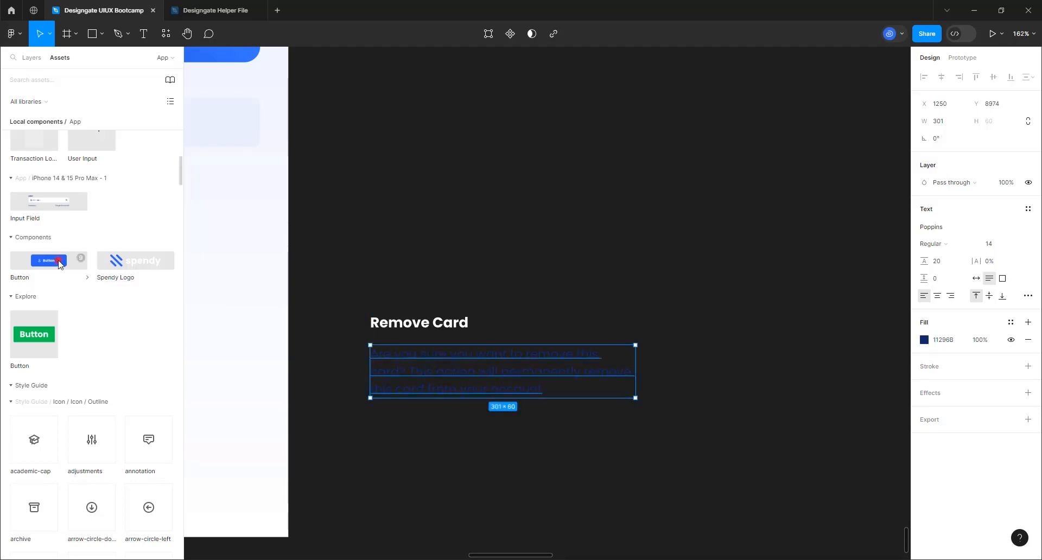
{"action": "left_click_drag", "start_coordinate": [60, 260], "coordinate": [437, 447]}
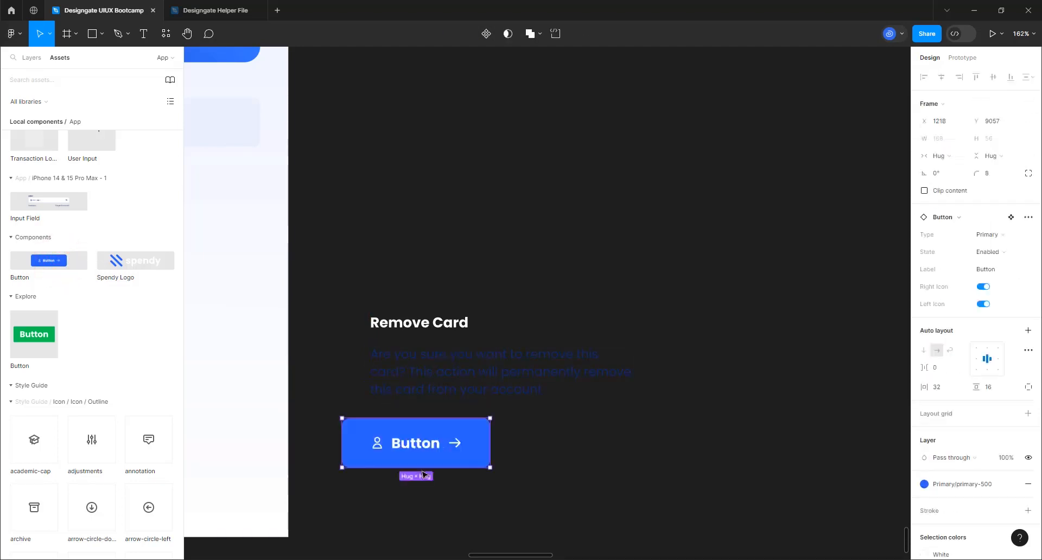
Turn off the button's Left and Right Icons and label it 'Cancel'
{"action": "left_click", "coordinate": [984, 304]}
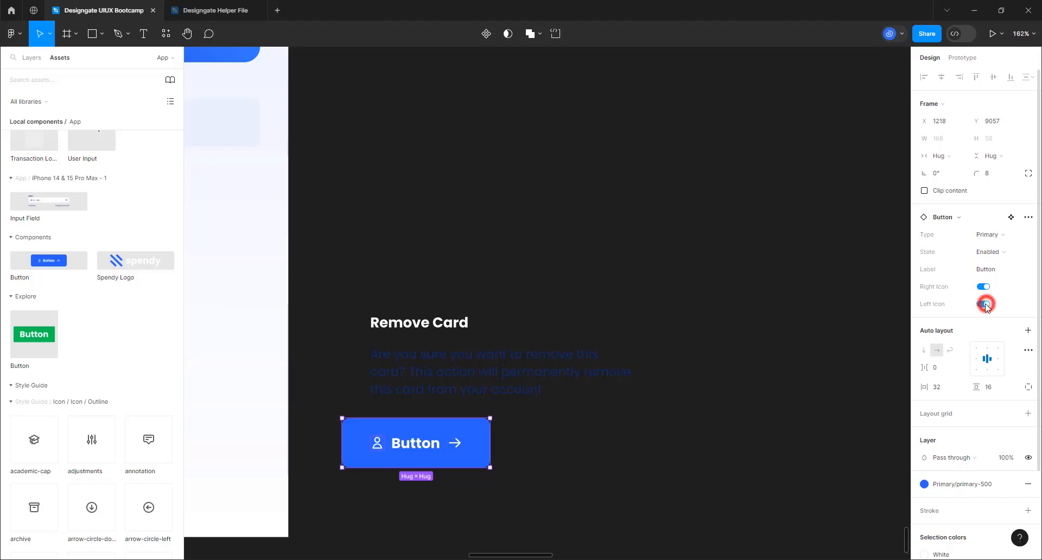
{"action": "left_click", "coordinate": [983, 286]}
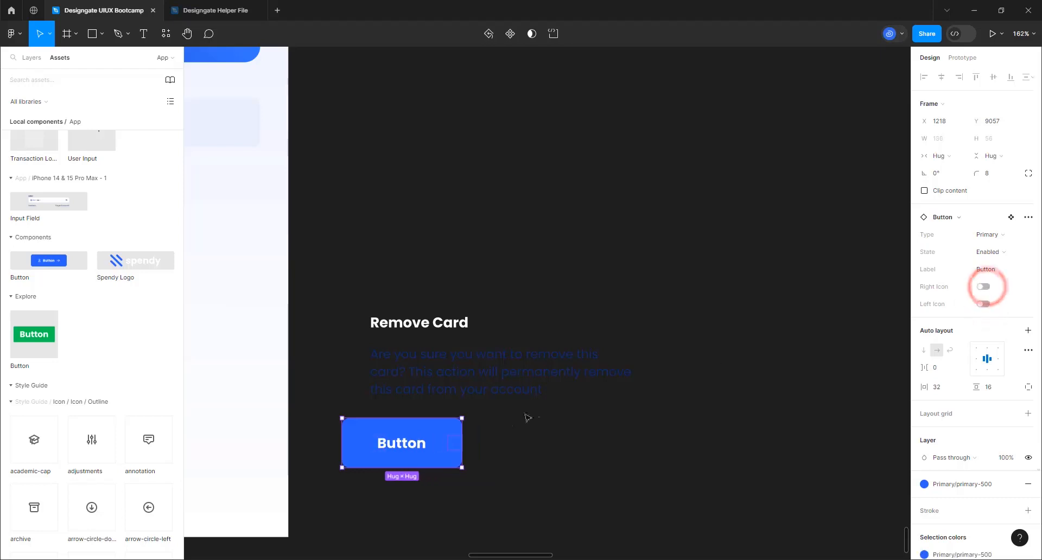
{"action": "left_click", "coordinate": [998, 270]}
{"action": "double_click", "coordinate": [997, 271]}
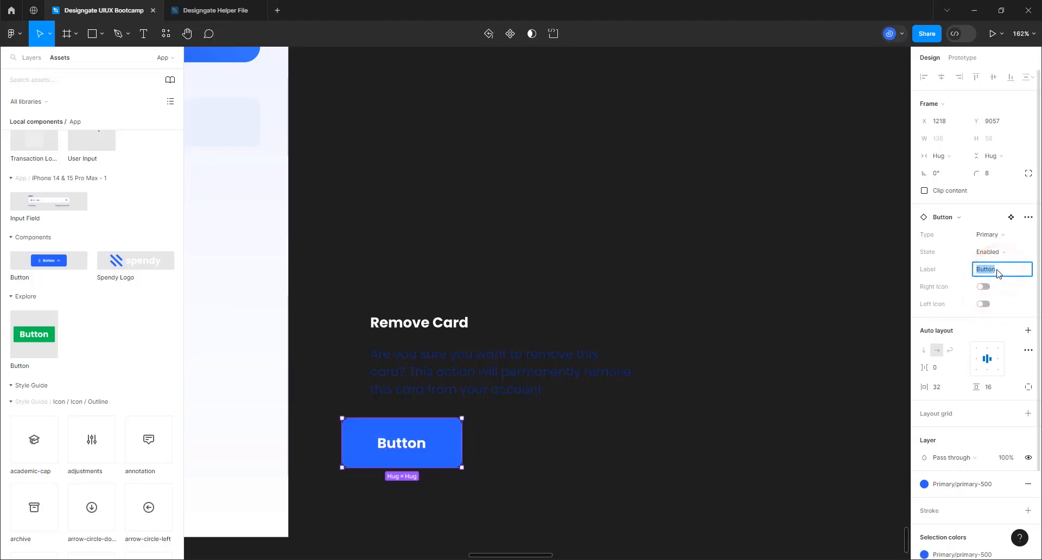
{"action": "type", "text": "Cancel"}
{"action": "key", "text": "Return"}
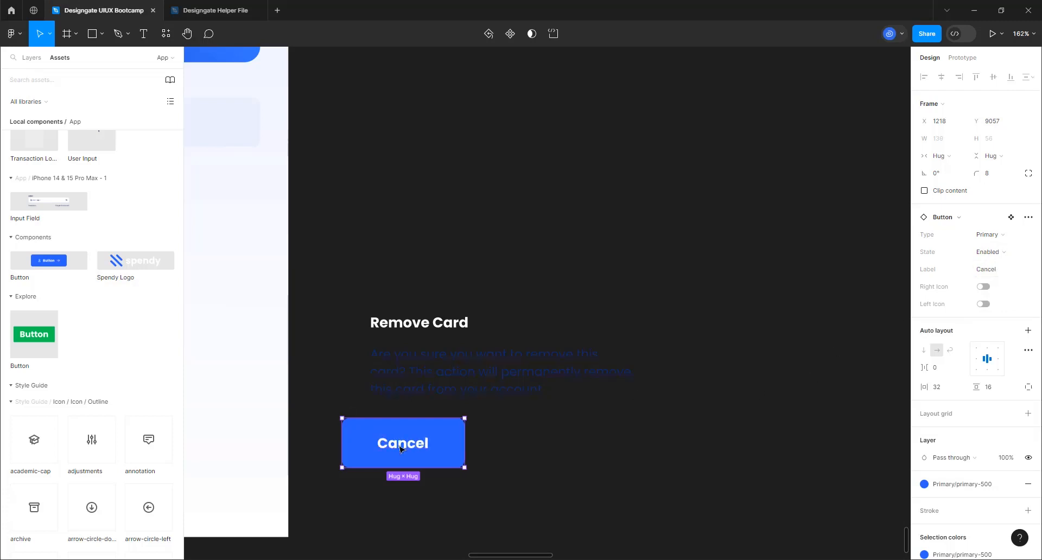
Duplicate it to the right as a 'Remove' button filled with error-500 red
{"action": "left_click_drag", "start_coordinate": [400, 446], "coordinate": [545, 454]}
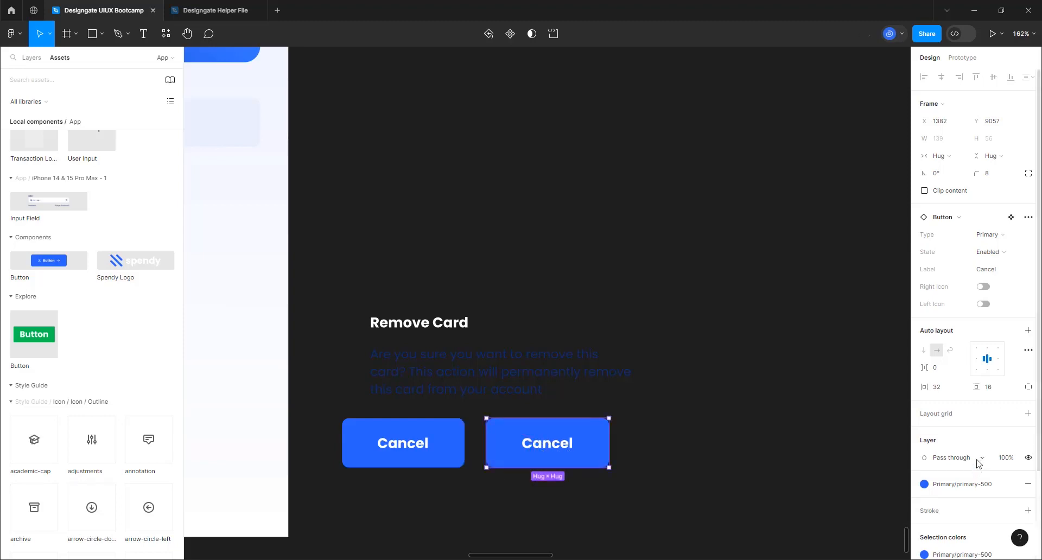
{"action": "left_click", "coordinate": [986, 270]}
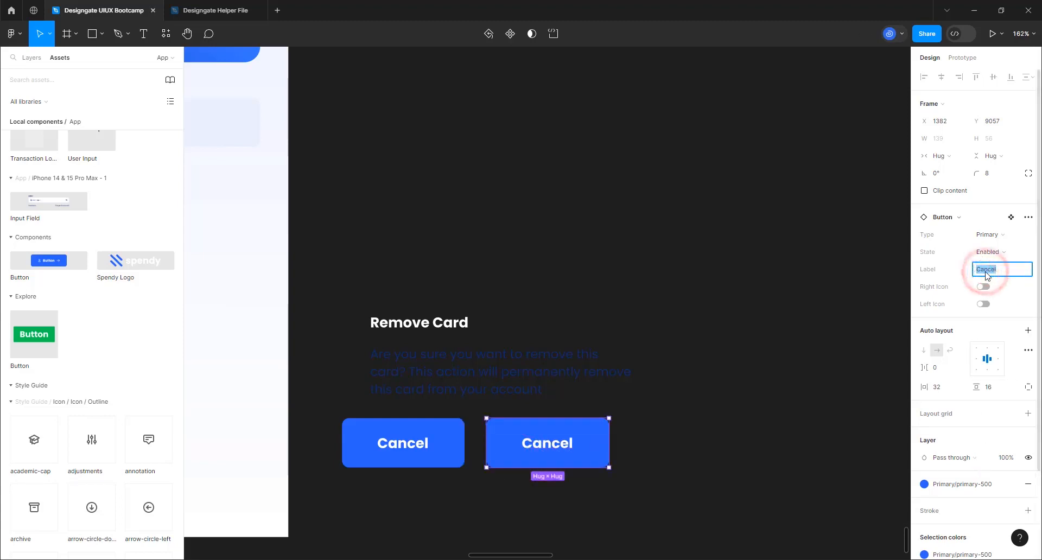
{"action": "type", "text": "Remove"}
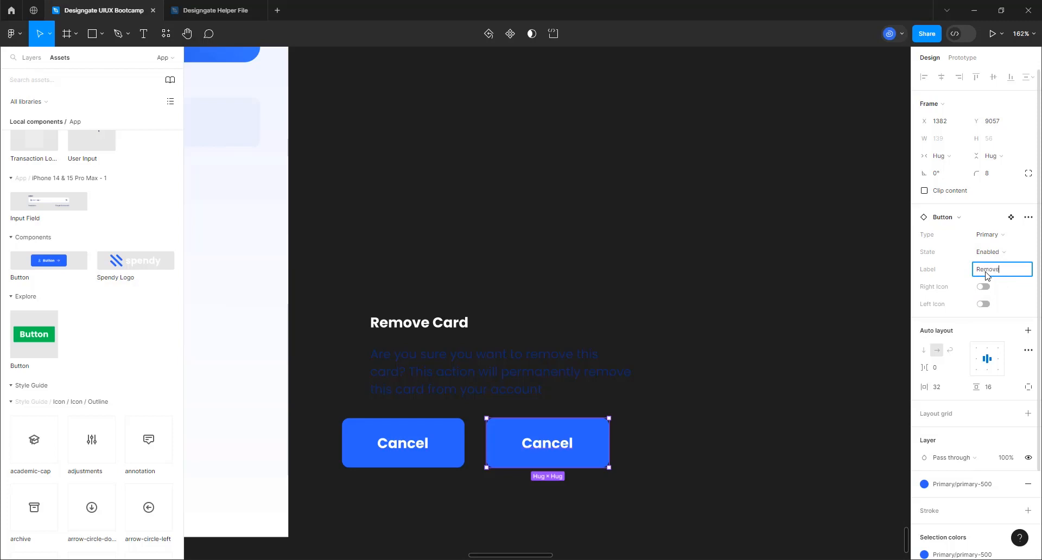
{"action": "key", "text": "Return"}
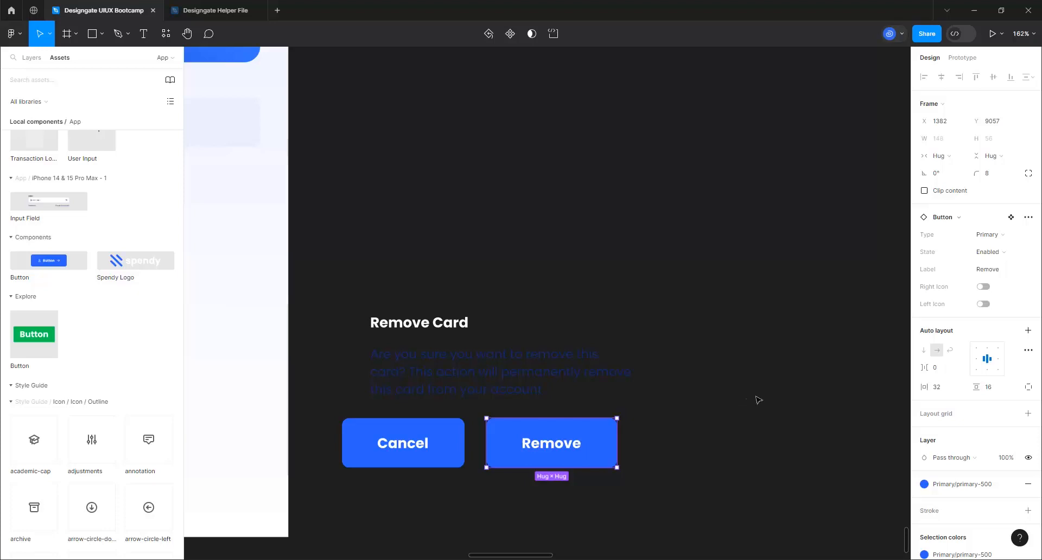
{"action": "left_click", "coordinate": [941, 487]}
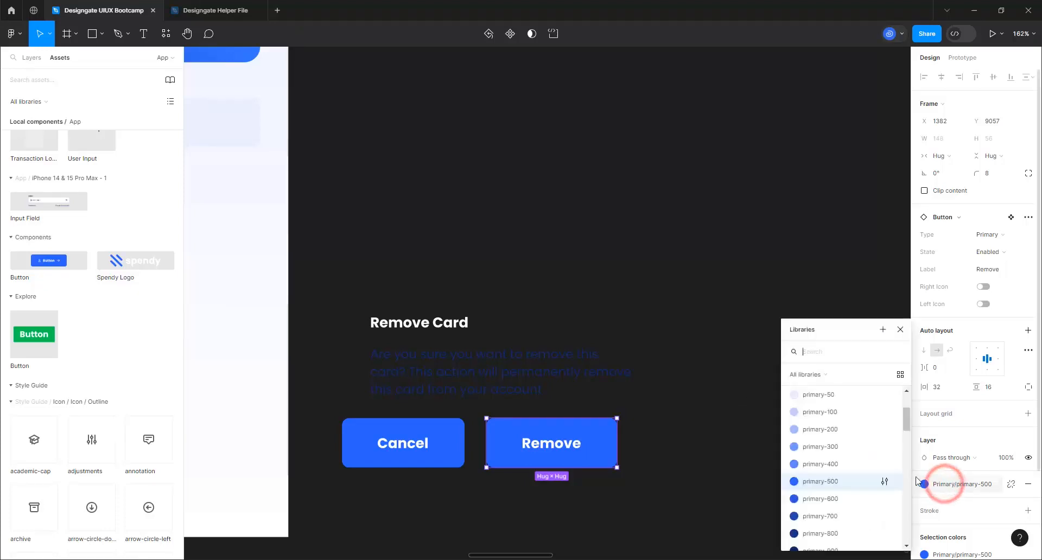
{"action": "scroll", "coordinate": [844, 491], "scroll_direction": "down", "scroll_amount": 5}
{"action": "scroll", "coordinate": [844, 491], "scroll_direction": "down", "scroll_amount": 5}
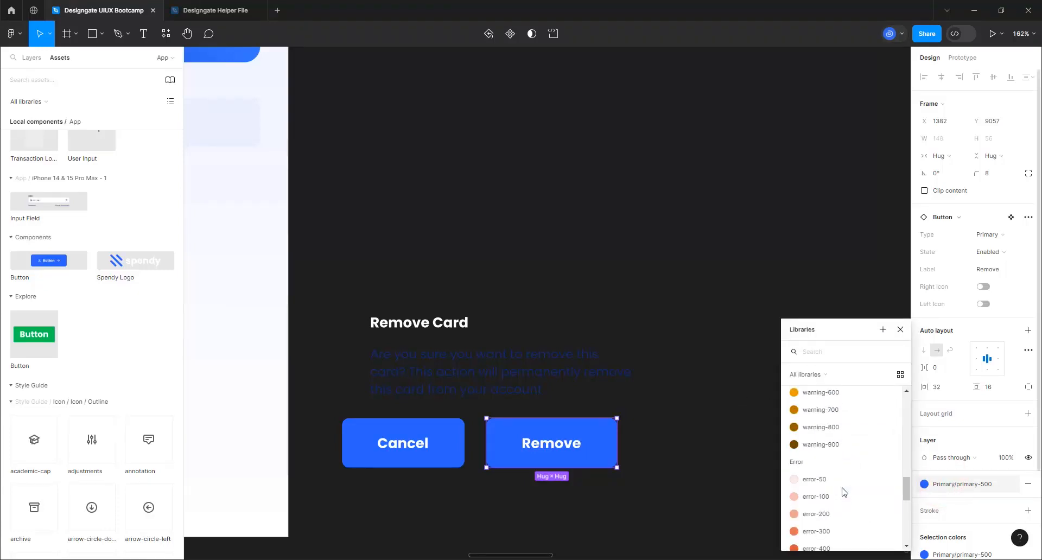
{"action": "scroll", "coordinate": [844, 491], "scroll_direction": "down", "scroll_amount": 3}
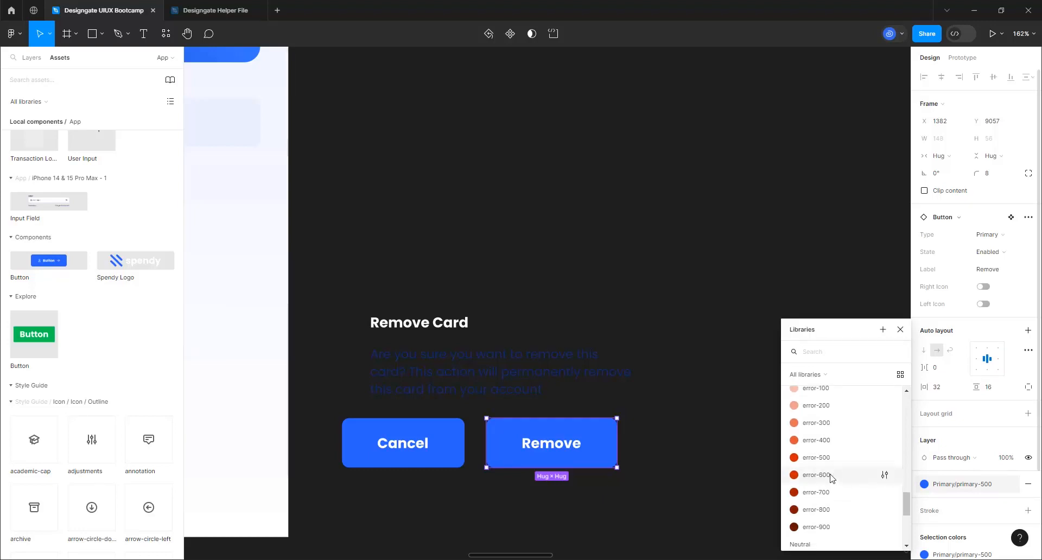
{"action": "left_click", "coordinate": [822, 460]}
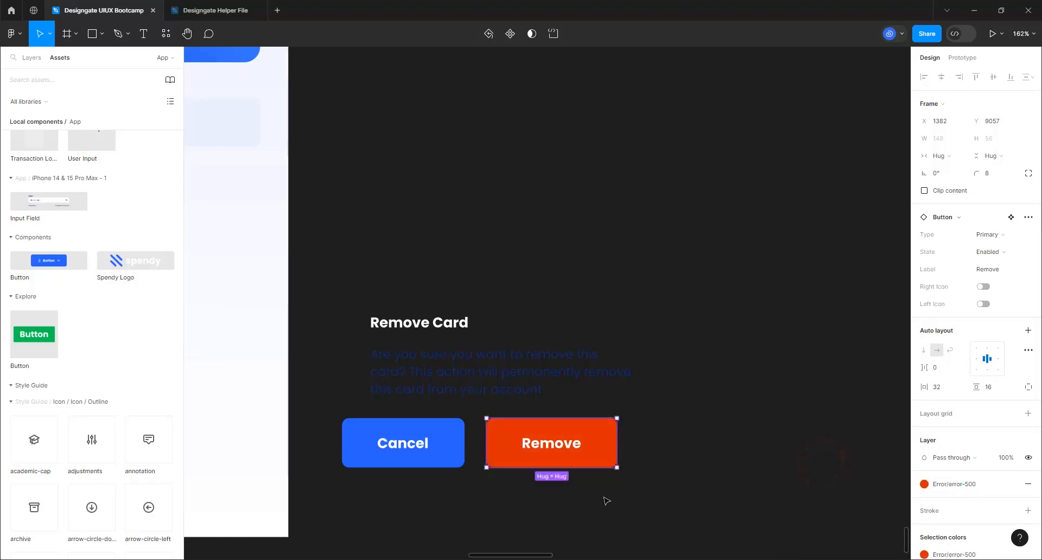
Set the Cancel button's Type to Secondary and select both buttons
{"action": "left_click", "coordinate": [449, 460]}
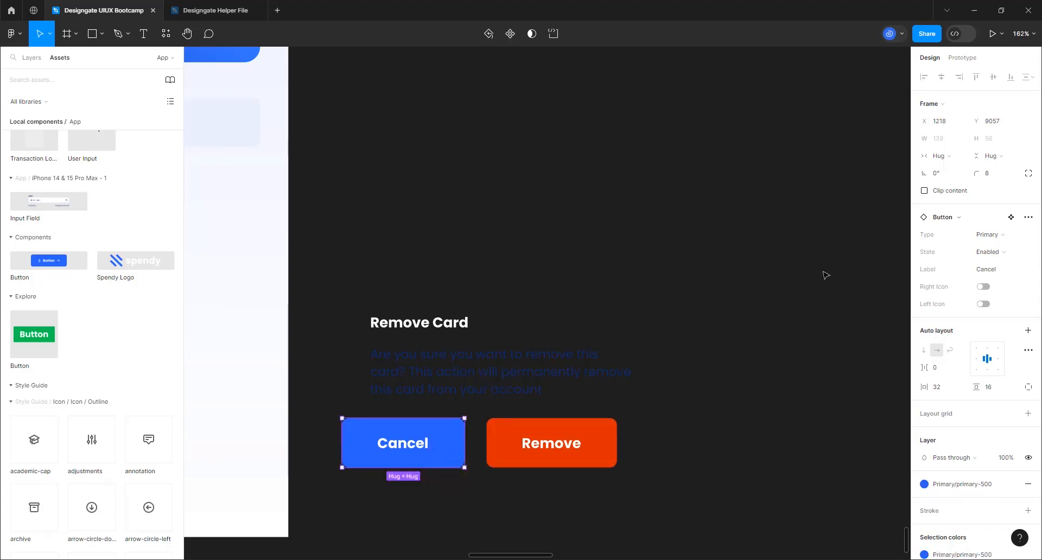
{"action": "left_click", "coordinate": [987, 235]}
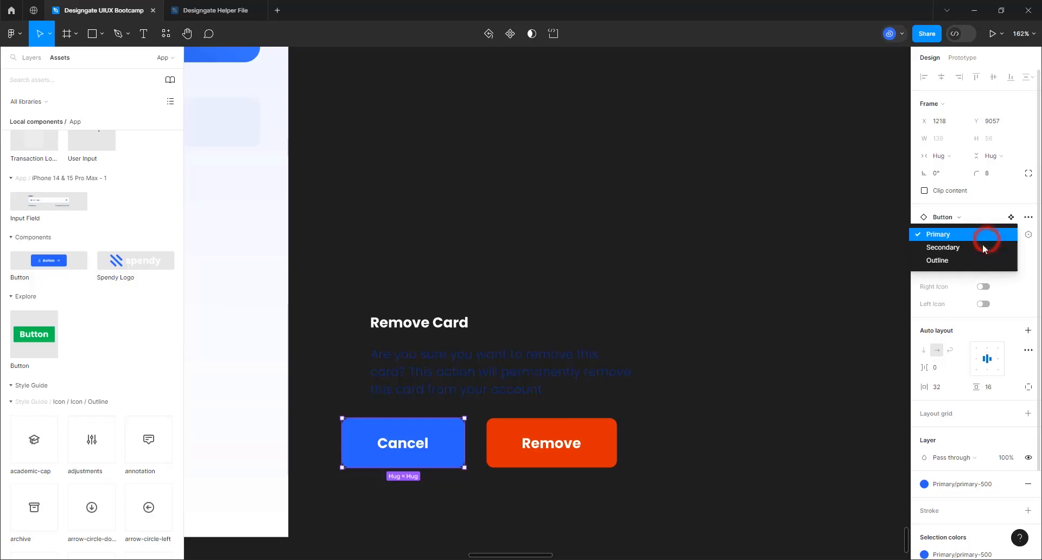
{"action": "left_click", "coordinate": [947, 248]}
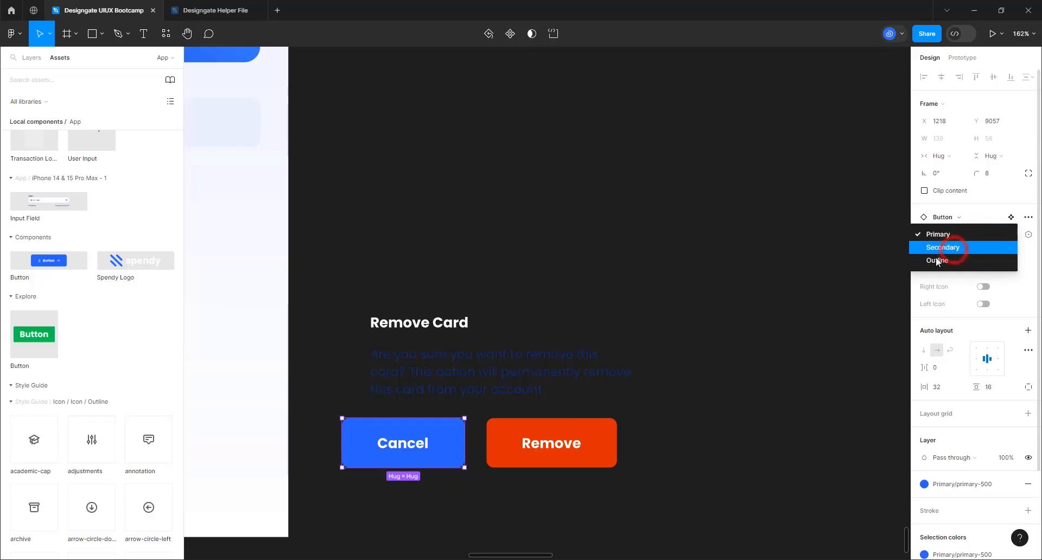
{"action": "left_click", "coordinate": [521, 466], "text": "shift"}
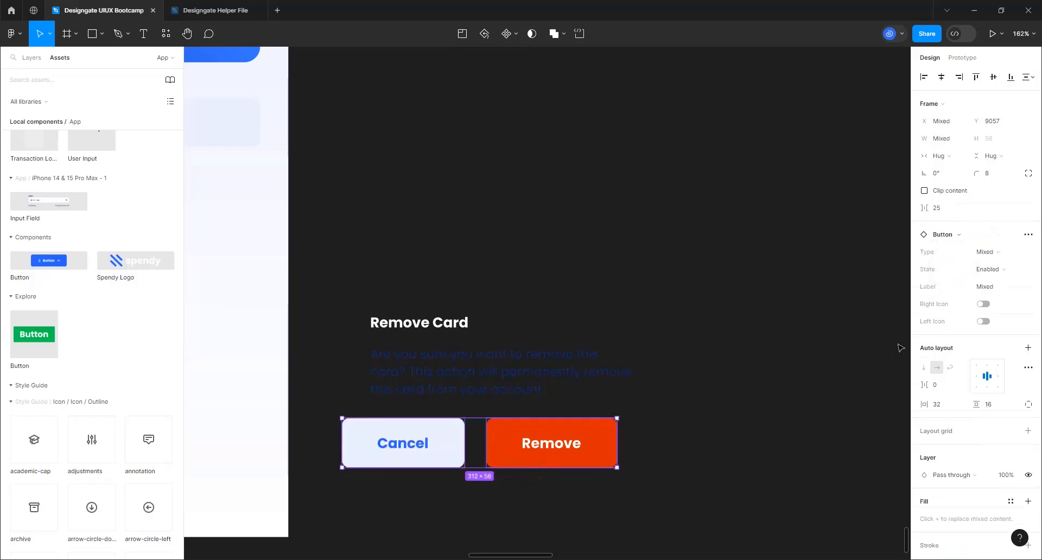
Wrap the Cancel and Remove buttons in an auto-layout frame with a 16 gap
{"action": "key", "text": "shift+a"}
{"action": "left_click", "coordinate": [943, 260]}
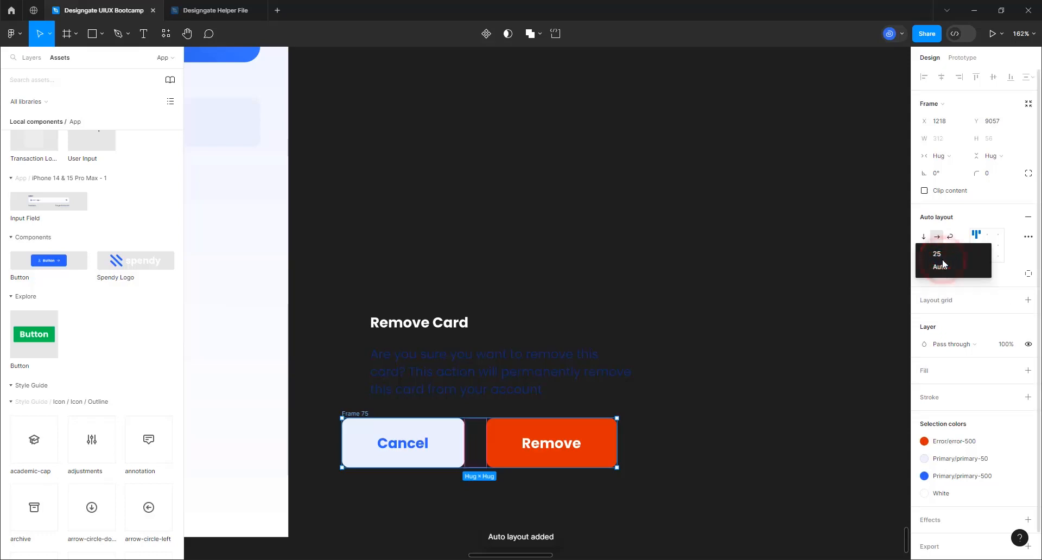
{"action": "left_click", "coordinate": [945, 255]}
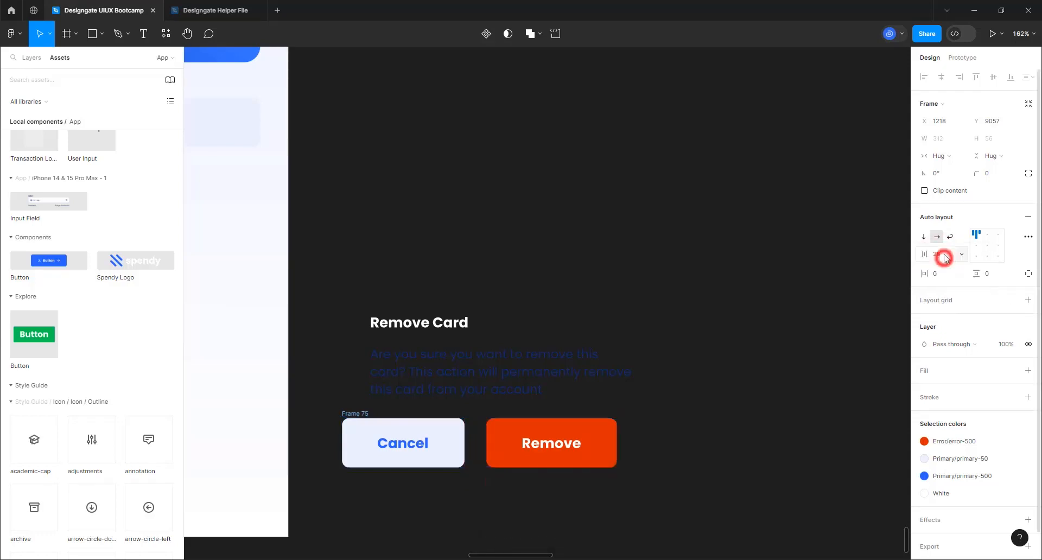
{"action": "type", "text": "16"}
{"action": "key", "text": "Return"}
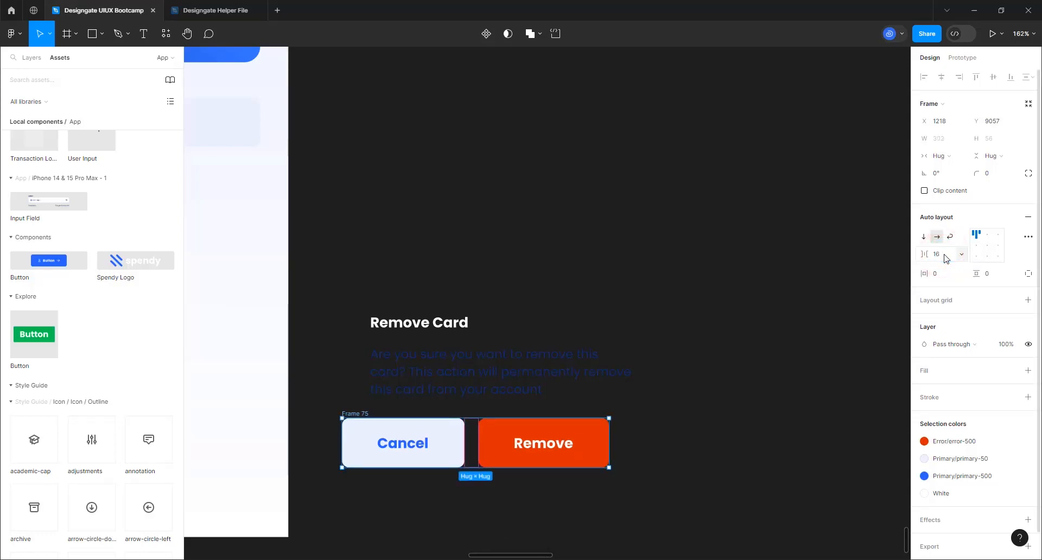
Colour the Remove Card title and the description primary-900
{"action": "left_click", "coordinate": [504, 354]}
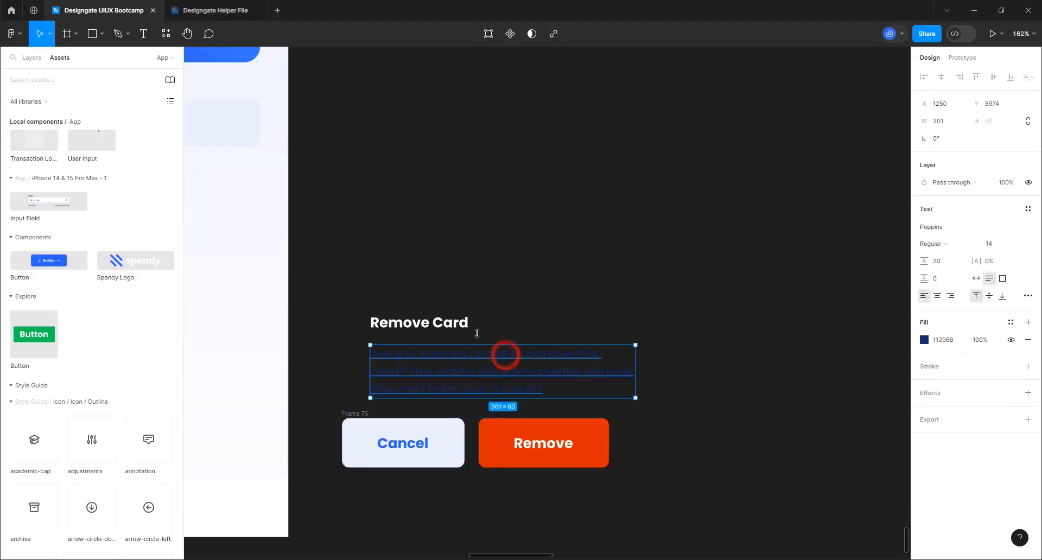
{"action": "left_click", "coordinate": [446, 324]}
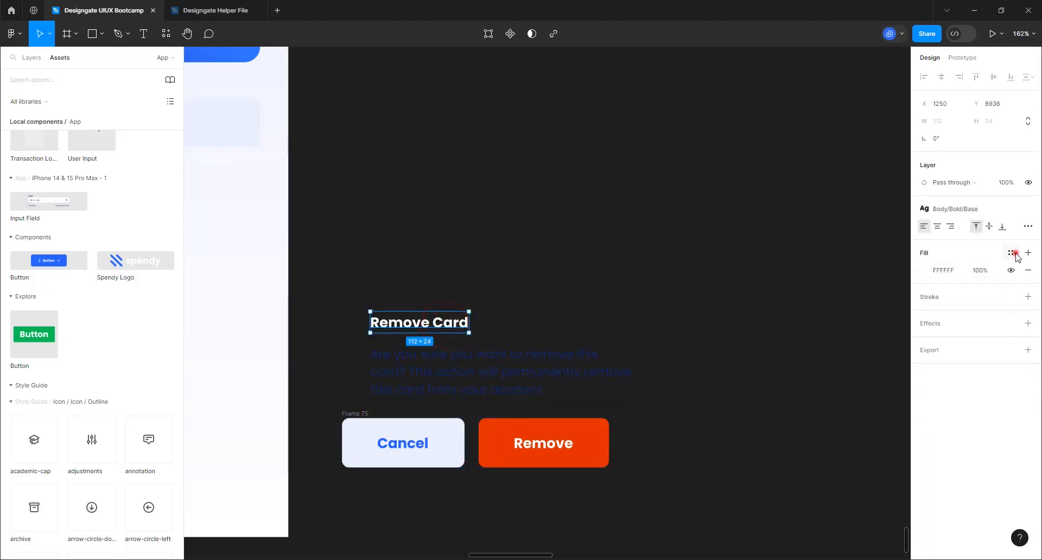
{"action": "left_click", "coordinate": [1012, 253]}
{"action": "scroll", "coordinate": [846, 375], "scroll_direction": "down", "scroll_amount": 5}
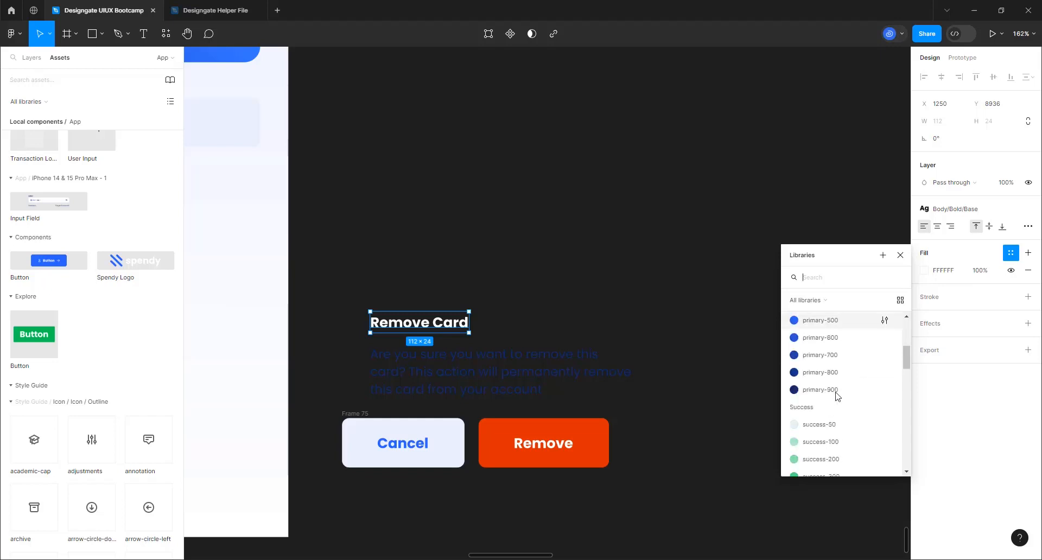
{"action": "left_click", "coordinate": [821, 389]}
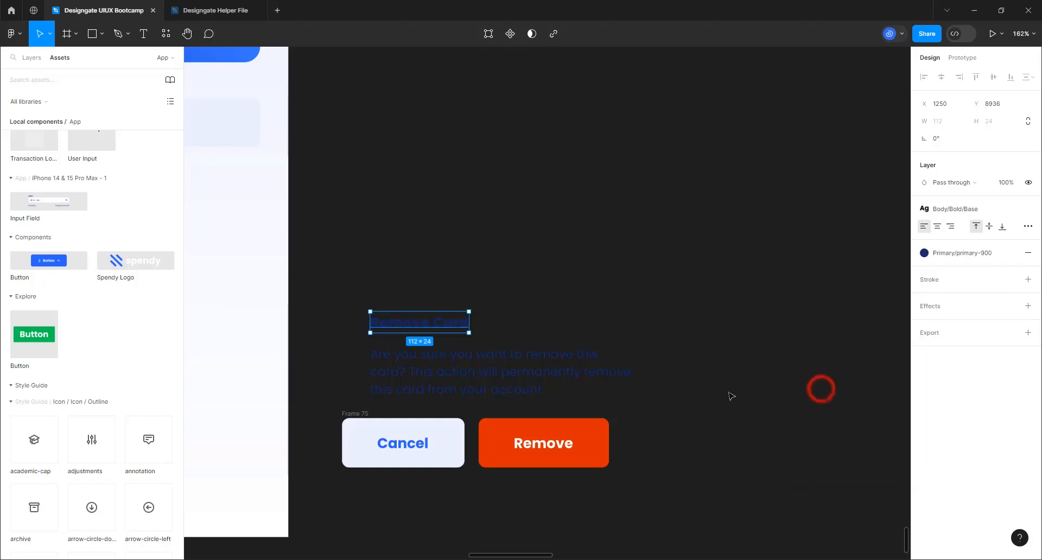
{"action": "left_click", "coordinate": [472, 384]}
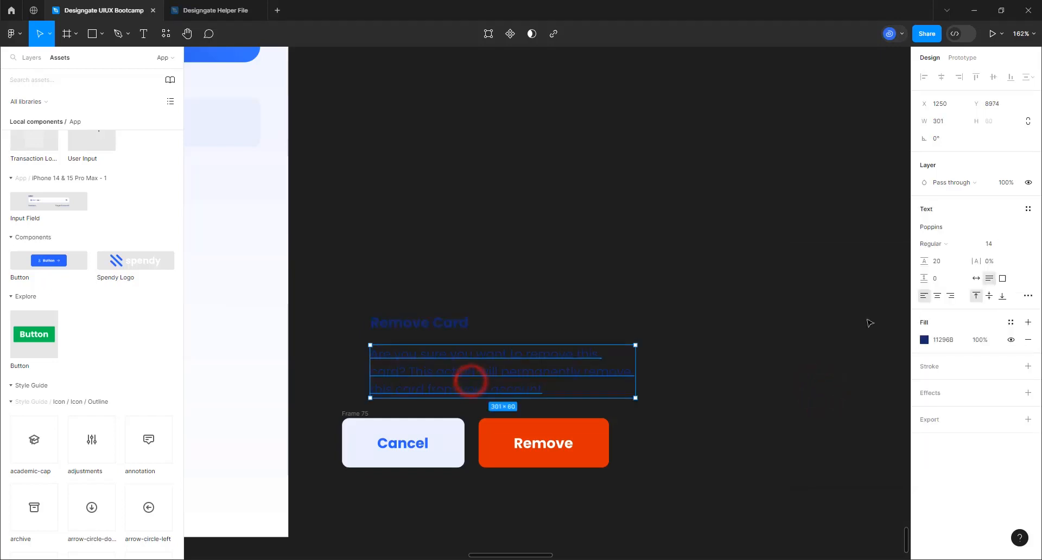
{"action": "left_click", "coordinate": [1007, 323]}
{"action": "scroll", "coordinate": [821, 467], "scroll_direction": "down", "scroll_amount": 4}
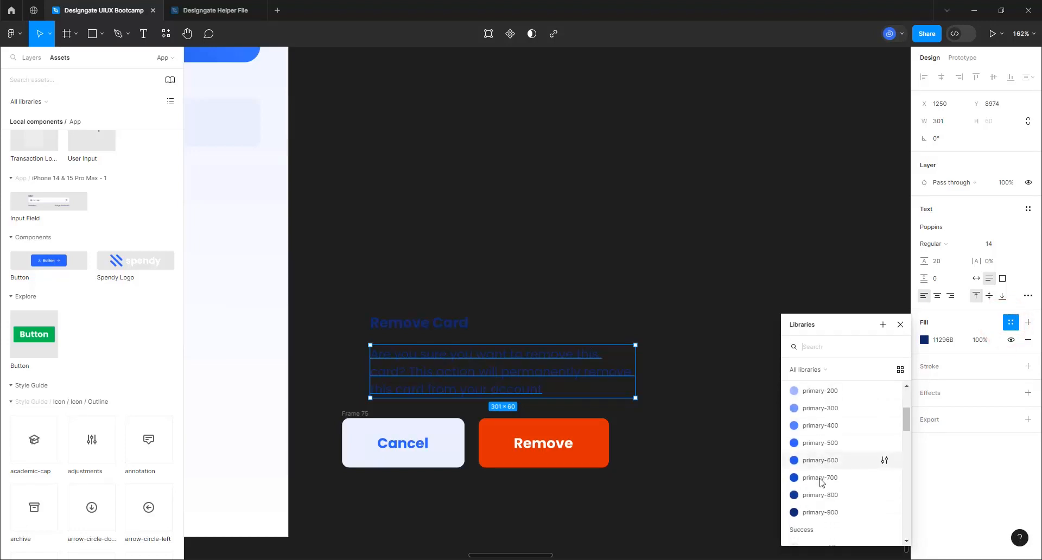
{"action": "scroll", "coordinate": [821, 483], "scroll_direction": "down", "scroll_amount": 2}
{"action": "left_click", "coordinate": [821, 475]}
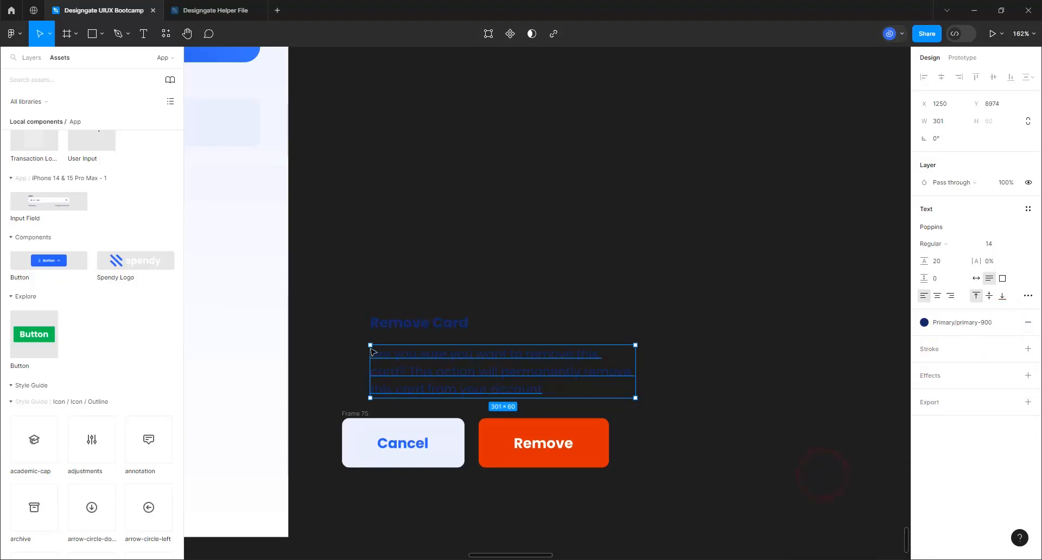
Stack the title and description in an auto-layout frame with 32 spacing
{"action": "left_click", "coordinate": [419, 322]}
{"action": "left_click", "coordinate": [420, 362], "text": "shift"}
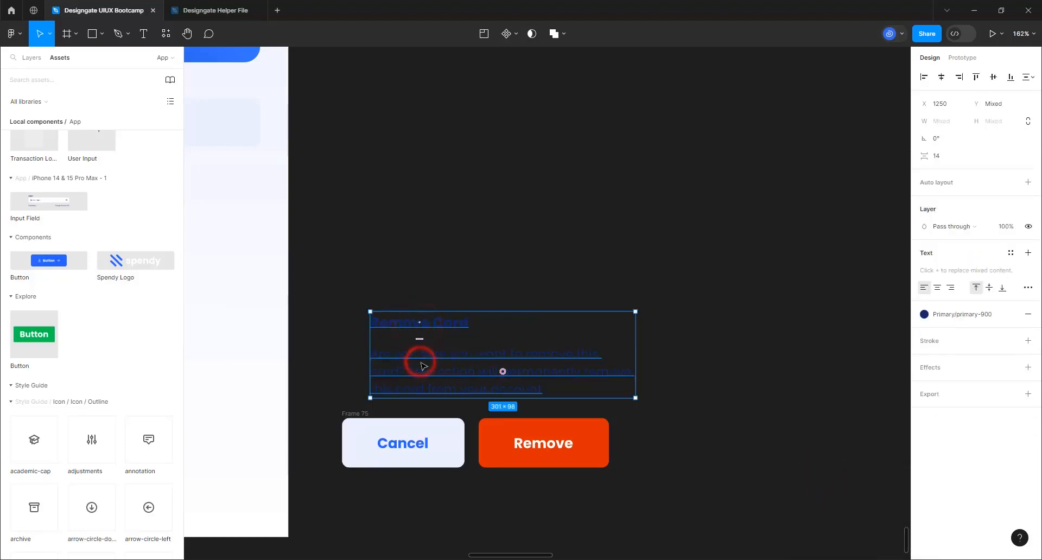
{"action": "key", "text": "shift+a"}
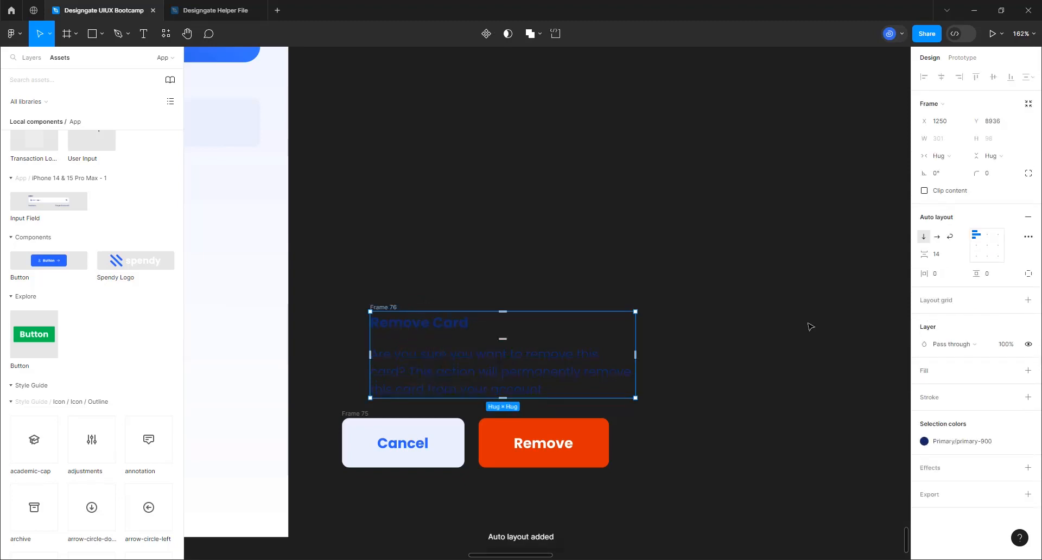
{"action": "left_click", "coordinate": [940, 258]}
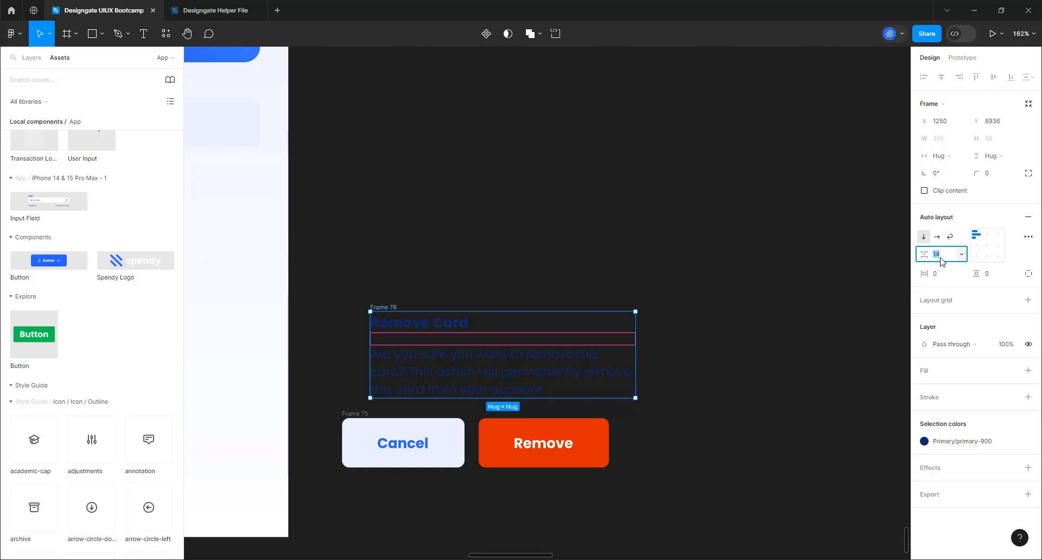
{"action": "type", "text": "32"}
{"action": "key", "text": "Return"}
Line up the text stack with the Cancel button's left edge
{"action": "left_click", "coordinate": [411, 181]}
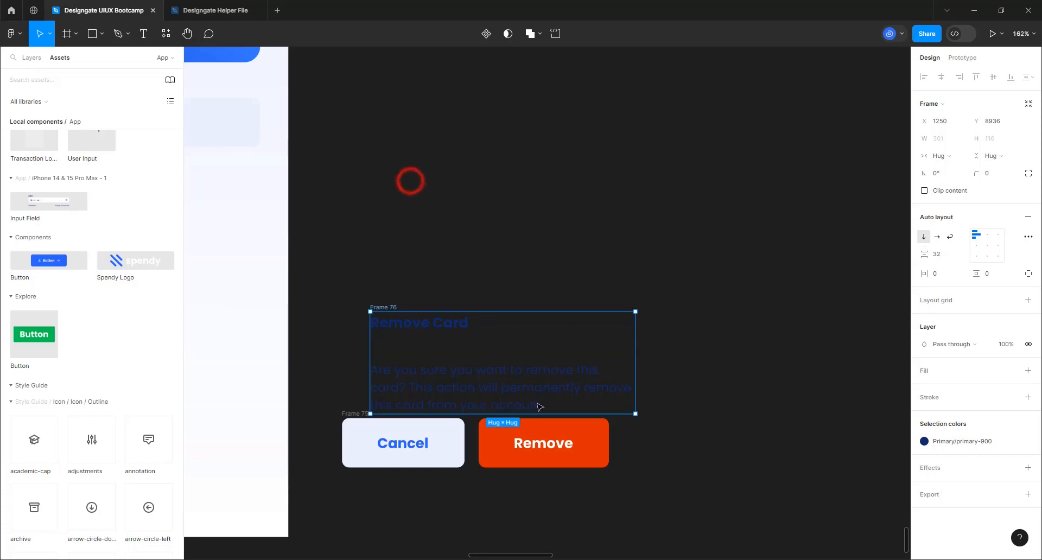
{"action": "left_click", "coordinate": [513, 378]}
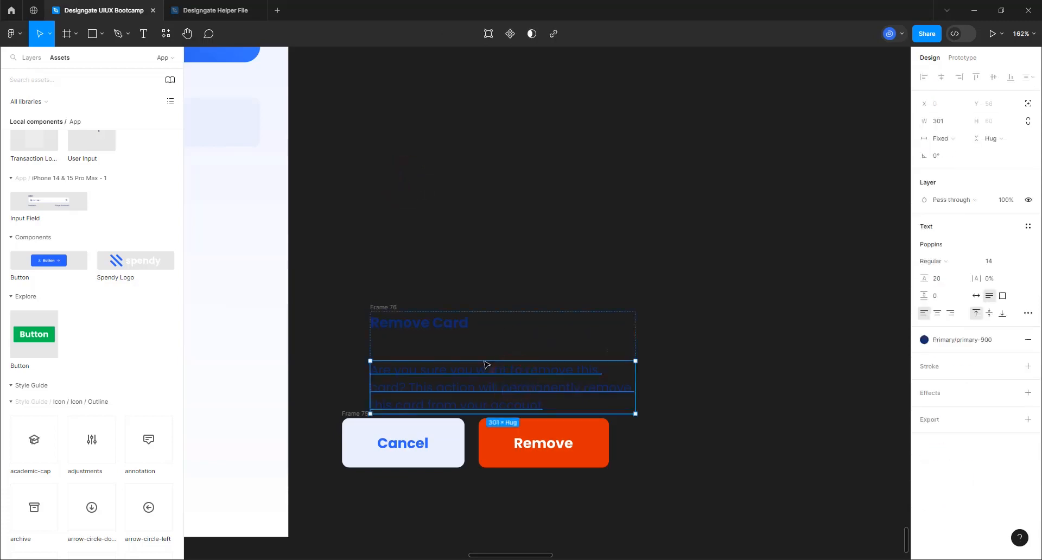
{"action": "left_click", "coordinate": [384, 304]}
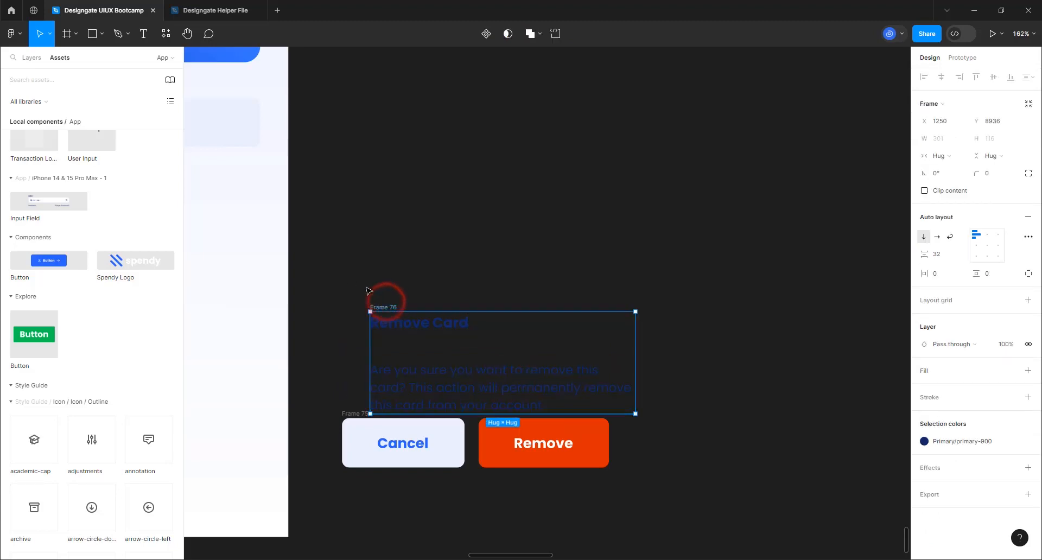
{"action": "left_click_drag", "start_coordinate": [366, 290], "coordinate": [359, 286]}
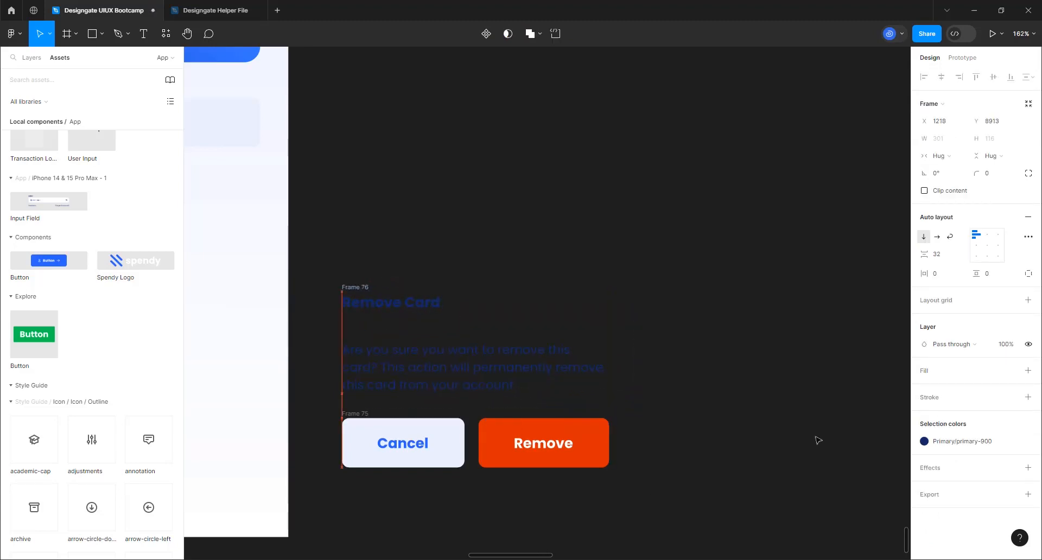
{"action": "left_click", "coordinate": [945, 258]}
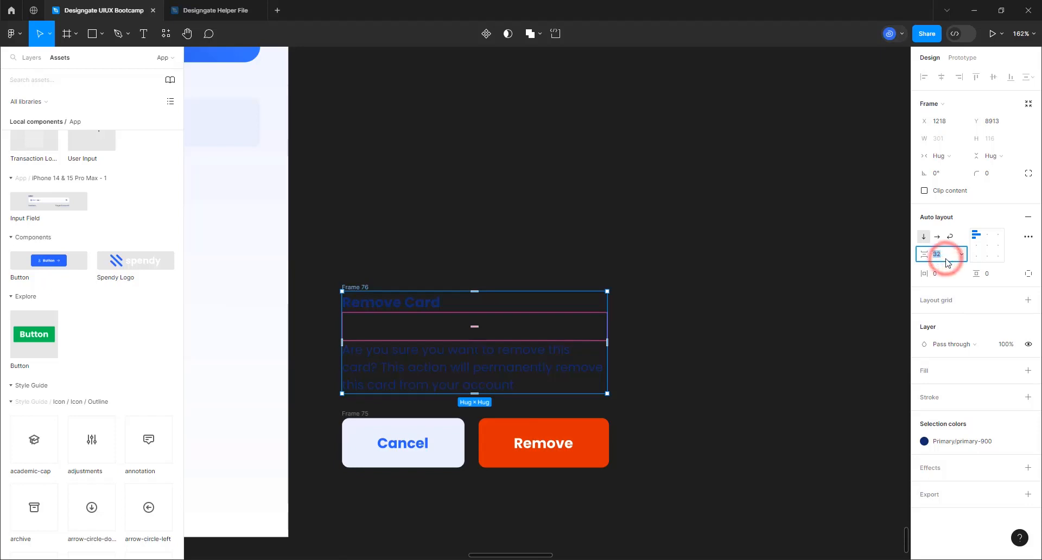
Set the text stack gap to 24 and wrap it with the buttons in one auto-layout frame
{"action": "key", "text": "Return"}
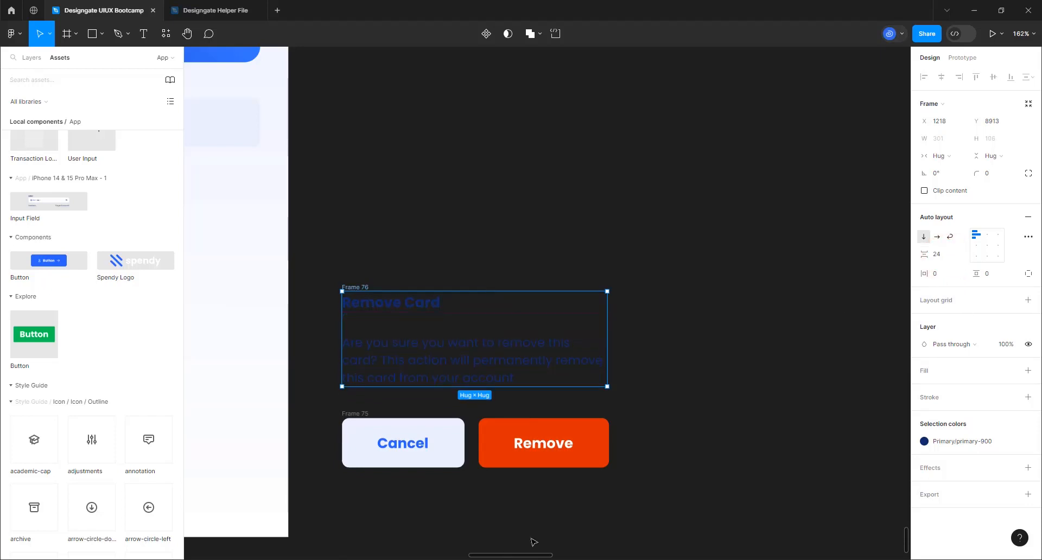
{"action": "left_click", "coordinate": [297, 244]}
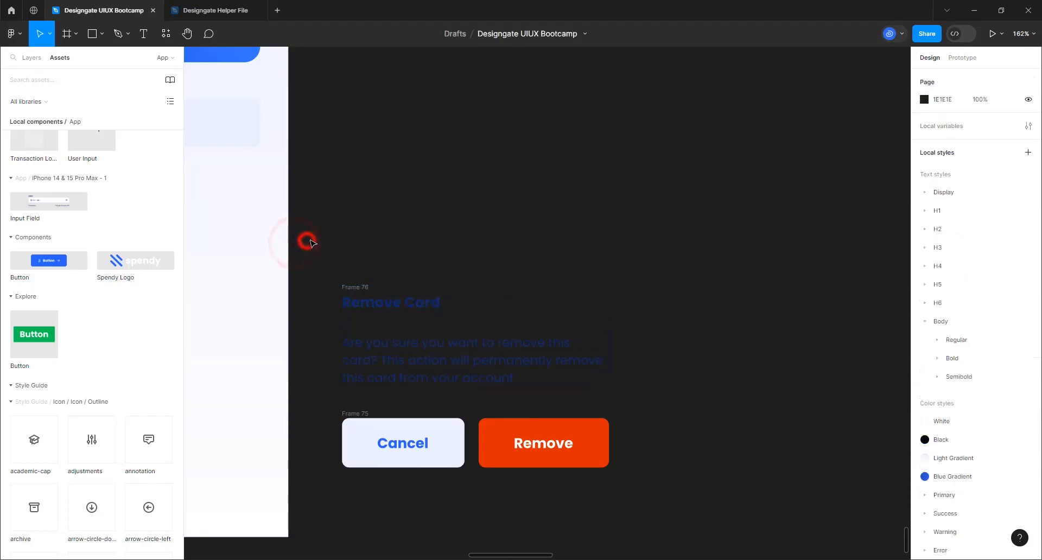
{"action": "left_click", "coordinate": [356, 414]}
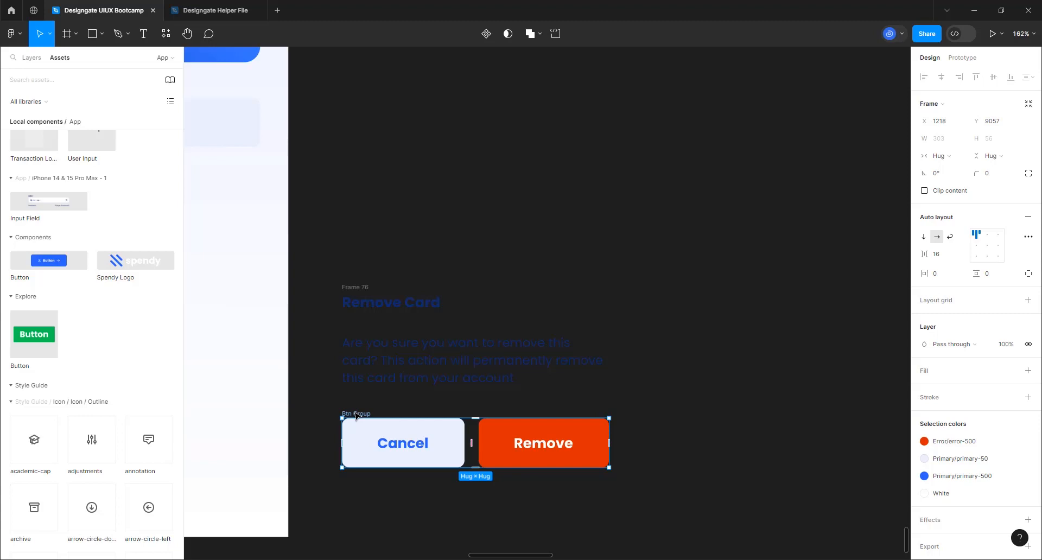
{"action": "left_click", "coordinate": [362, 288]}
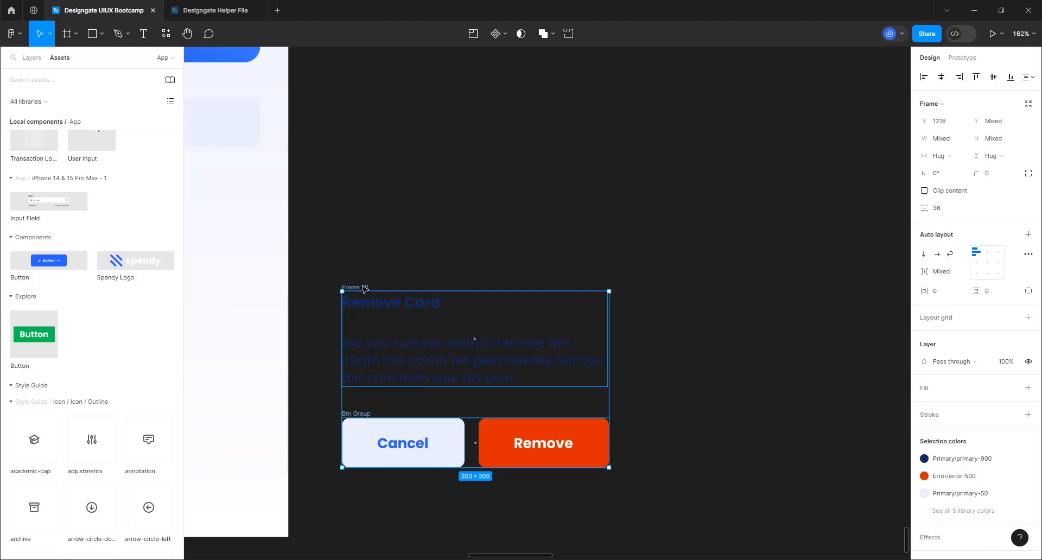
{"action": "key", "text": "shift+a"}
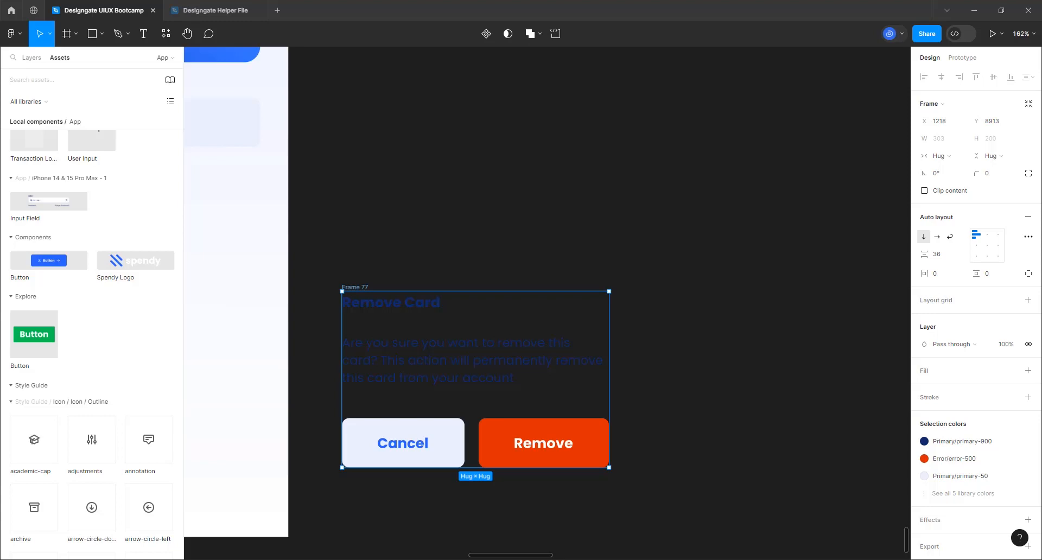
Give the combined frame 32 horizontal and 32 vertical padding
{"action": "left_click", "coordinate": [940, 274]}
{"action": "type", "text": "32"}
{"action": "key", "text": "Return"}
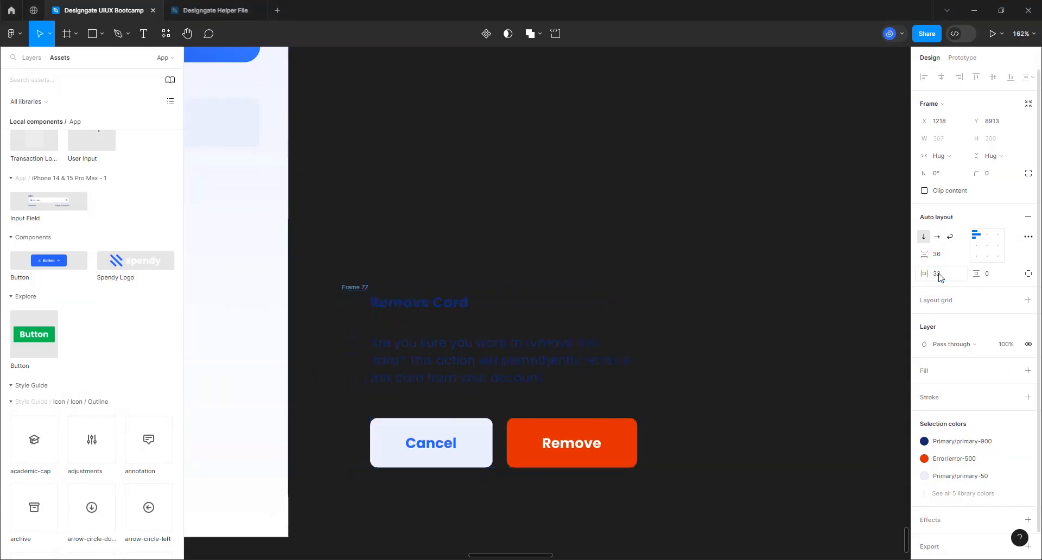
{"action": "left_click", "coordinate": [996, 280]}
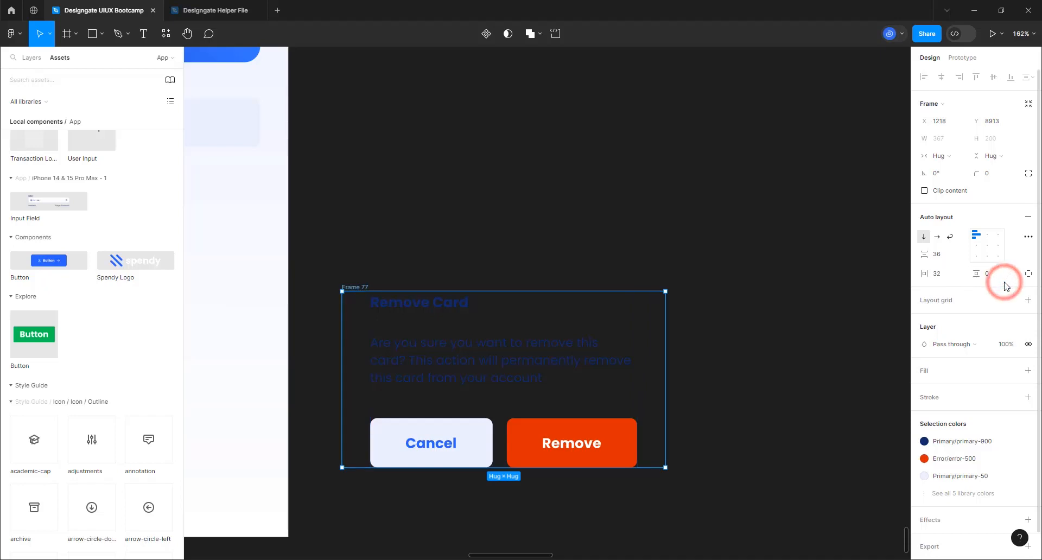
{"action": "type", "text": "32"}
{"action": "key", "text": "Return"}
Give the pop-up frame a White fill and a 16 corner radius
{"action": "scroll", "coordinate": [677, 241], "scroll_direction": "down", "scroll_amount": 5}
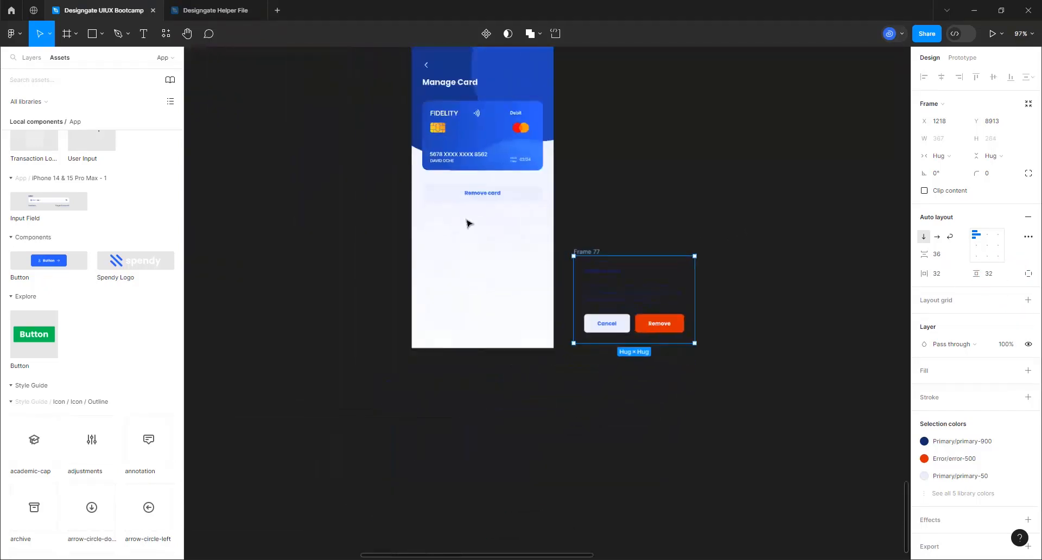
{"action": "scroll", "coordinate": [577, 221], "scroll_direction": "up", "scroll_amount": 2}
{"action": "scroll", "coordinate": [583, 222], "scroll_direction": "up", "scroll_amount": 1}
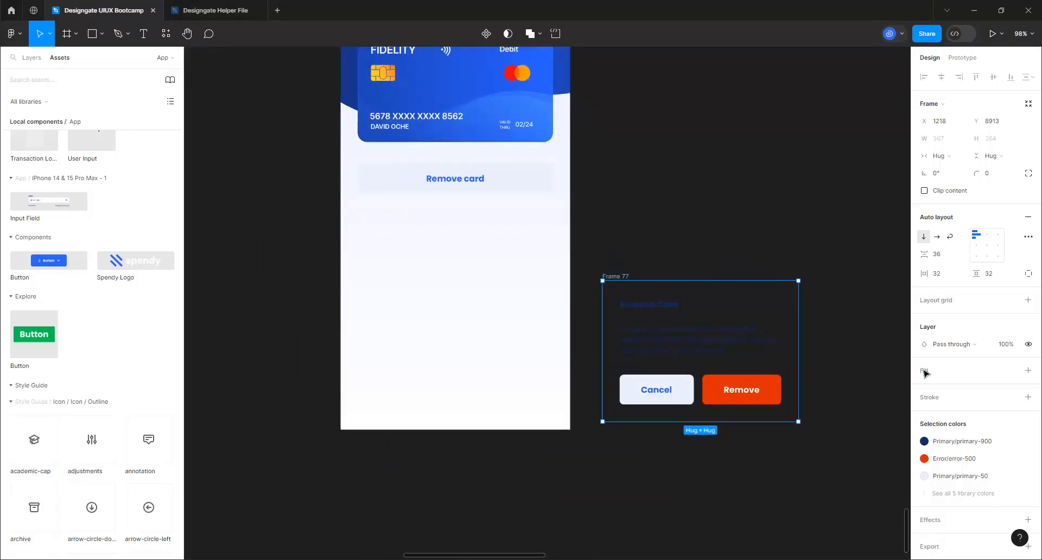
{"action": "left_click", "coordinate": [1012, 371]}
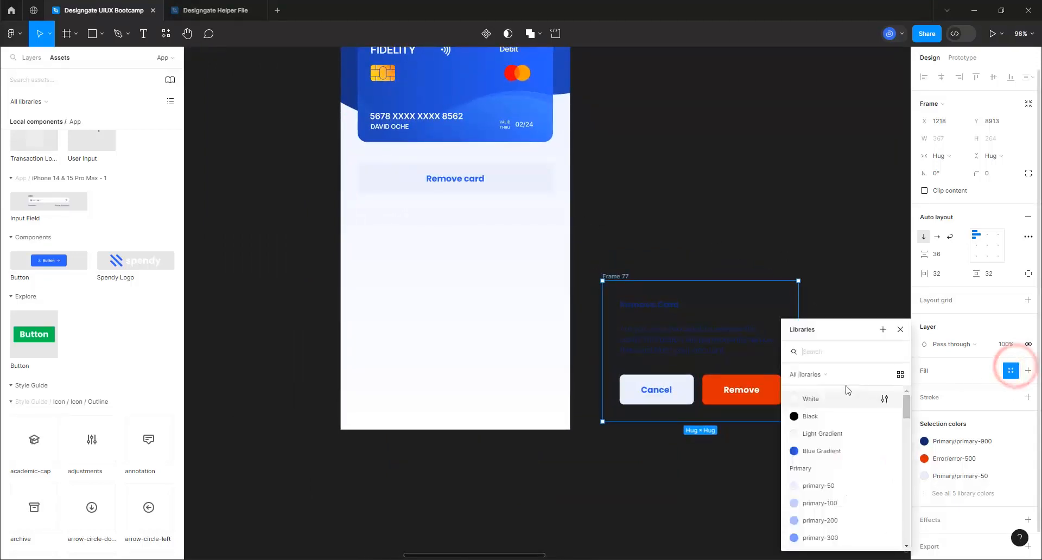
{"action": "left_click", "coordinate": [829, 404]}
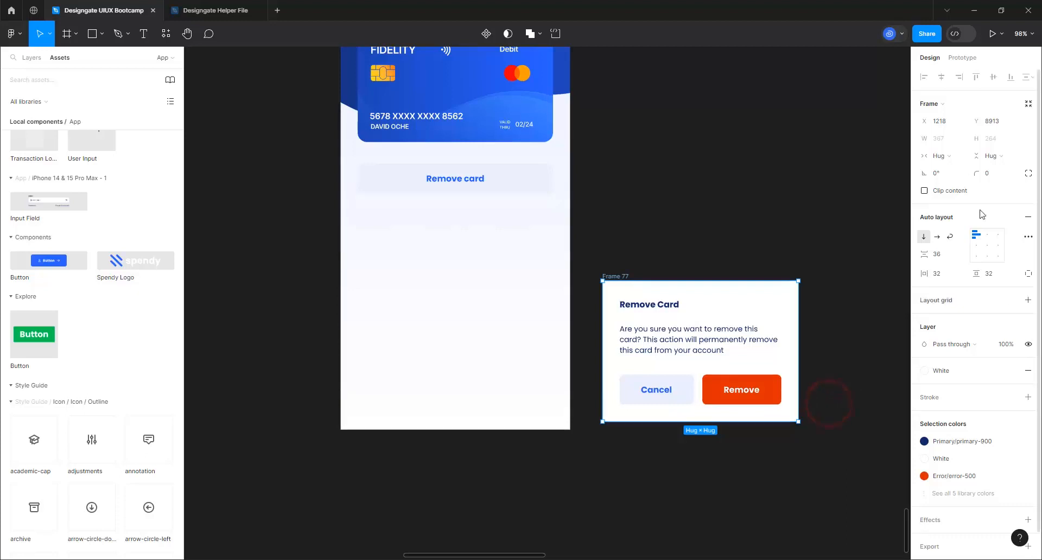
{"action": "left_click", "coordinate": [998, 175]}
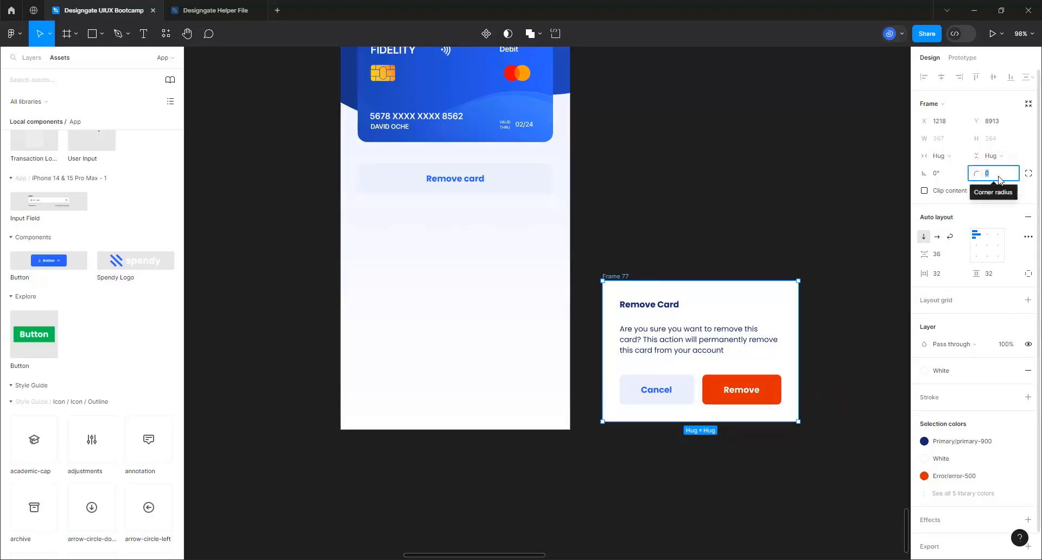
{"action": "type", "text": "16"}
{"action": "key", "text": "Return"}
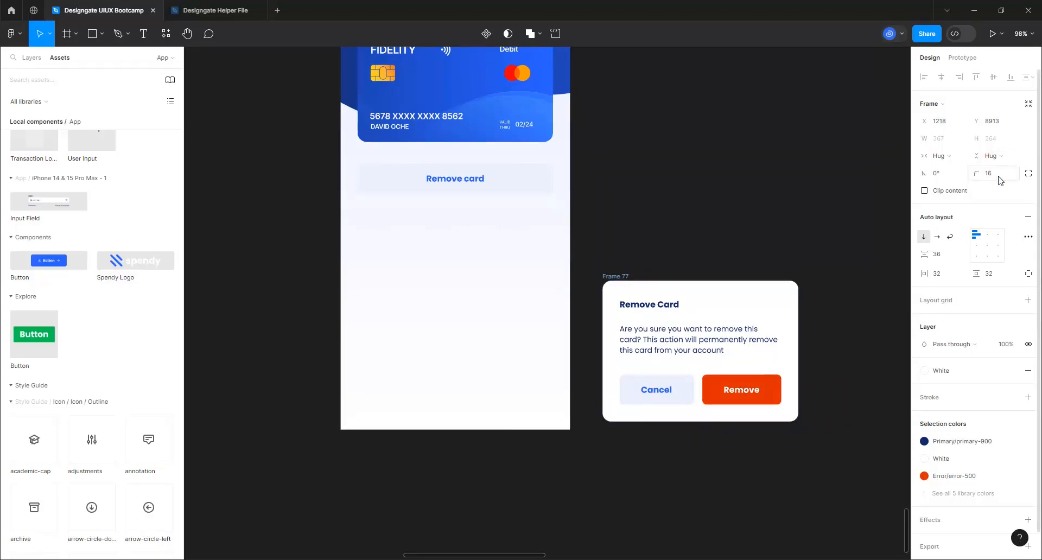
Rename the pop-up frame to 'Remove Card Pop-up'
{"action": "left_click", "coordinate": [623, 276]}
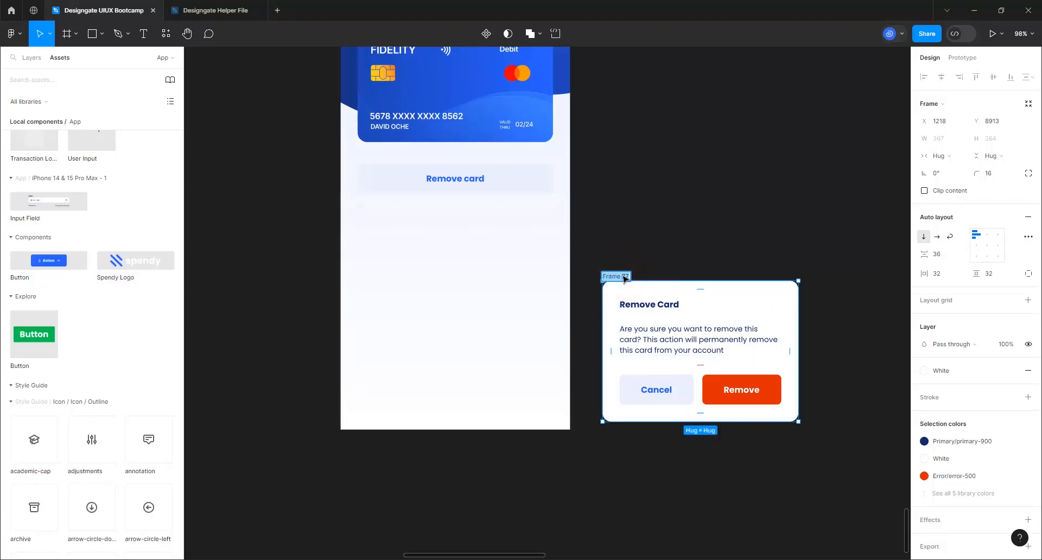
{"action": "type", "text": "Remove Card Pop-up"}
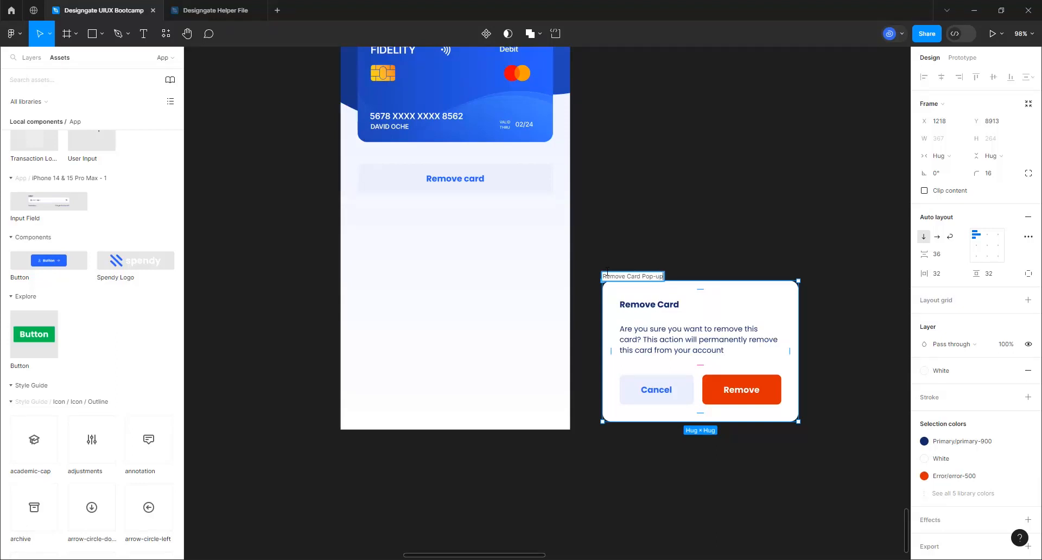
{"action": "key", "text": "Return"}
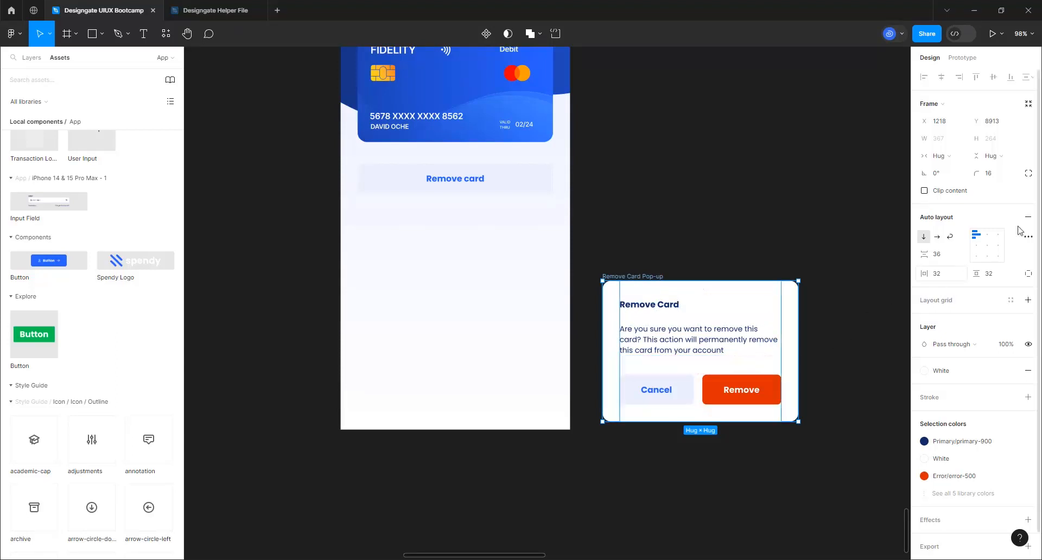
Set the pop-up's auto-layout alignment to middle left, then deselect it
{"action": "scroll", "coordinate": [342, 387], "scroll_direction": "down", "scroll_amount": 1}
{"action": "scroll", "coordinate": [482, 390], "scroll_direction": "down", "scroll_amount": 2}
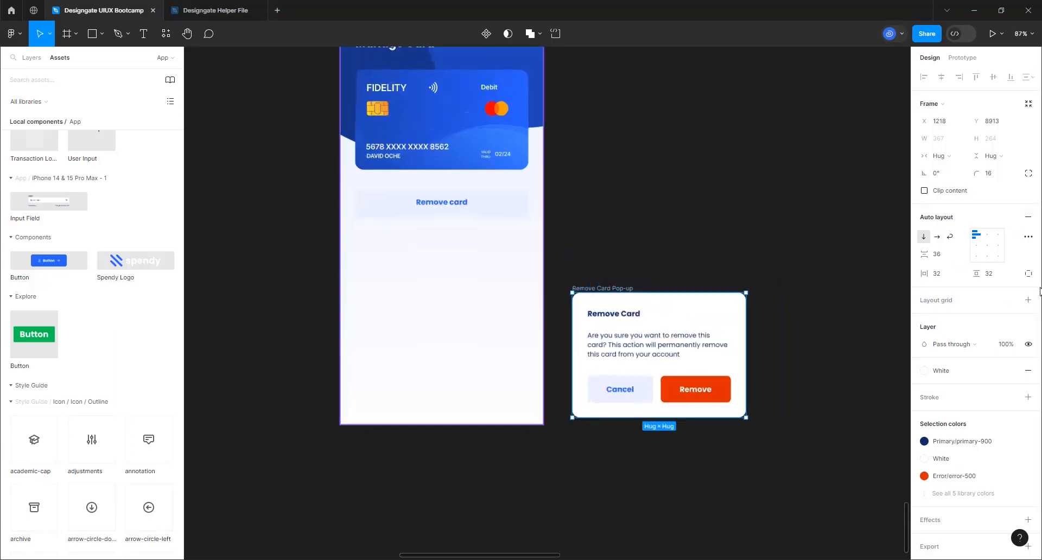
{"action": "left_click", "coordinate": [978, 248]}
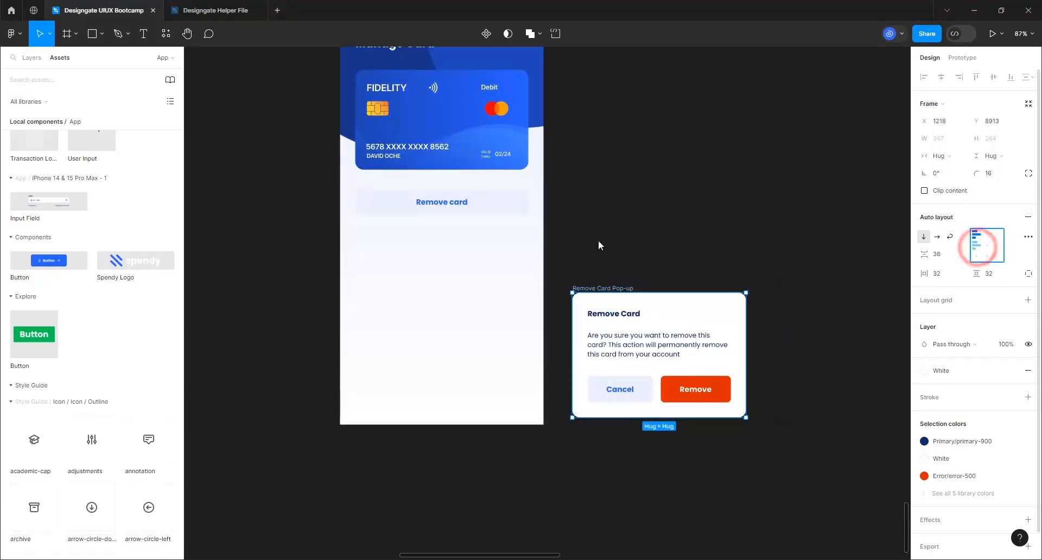
{"action": "left_click", "coordinate": [586, 212]}
{"action": "scroll", "coordinate": [370, 358], "scroll_direction": "up", "scroll_amount": 2}
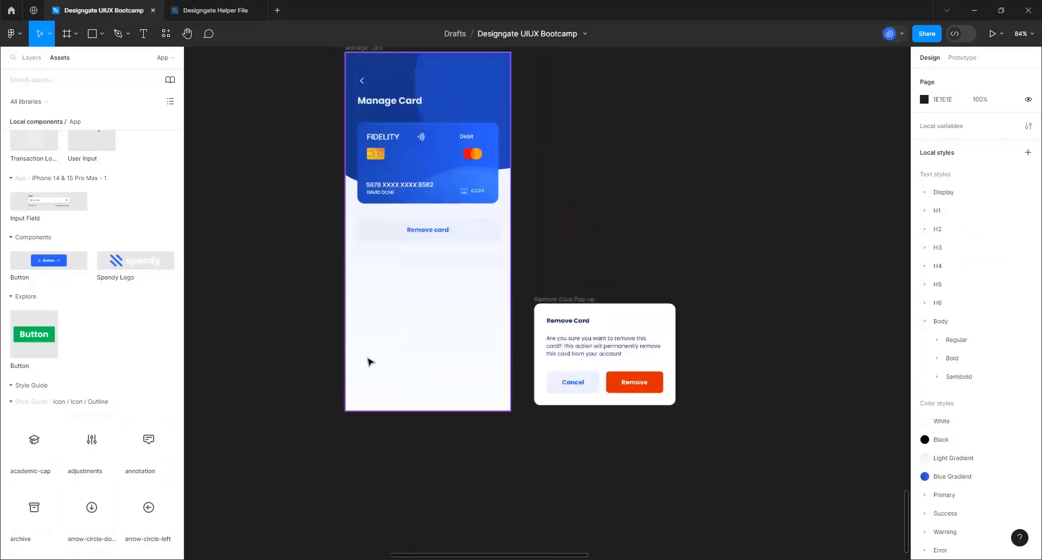
Nudge the pop-up, then duplicate the Manage Card screen and name the copy 'Removing Crad'
{"action": "scroll", "coordinate": [379, 358], "scroll_direction": "down", "scroll_amount": 3}
{"action": "scroll", "coordinate": [592, 220], "scroll_direction": "up", "scroll_amount": 1}
{"action": "scroll", "coordinate": [492, 158], "scroll_direction": "up", "scroll_amount": 2}
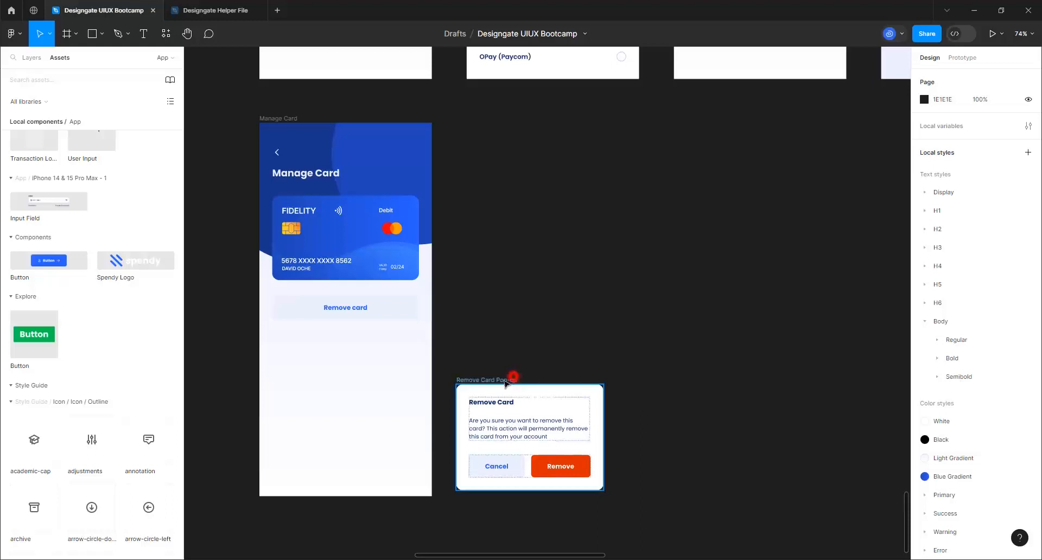
{"action": "mouse_move", "coordinate": [509, 380]}
{"action": "left_mouse_down"}
{"action": "mouse_move", "coordinate": [490, 387]}
{"action": "mouse_move", "coordinate": [506, 385]}
{"action": "left_mouse_up"}
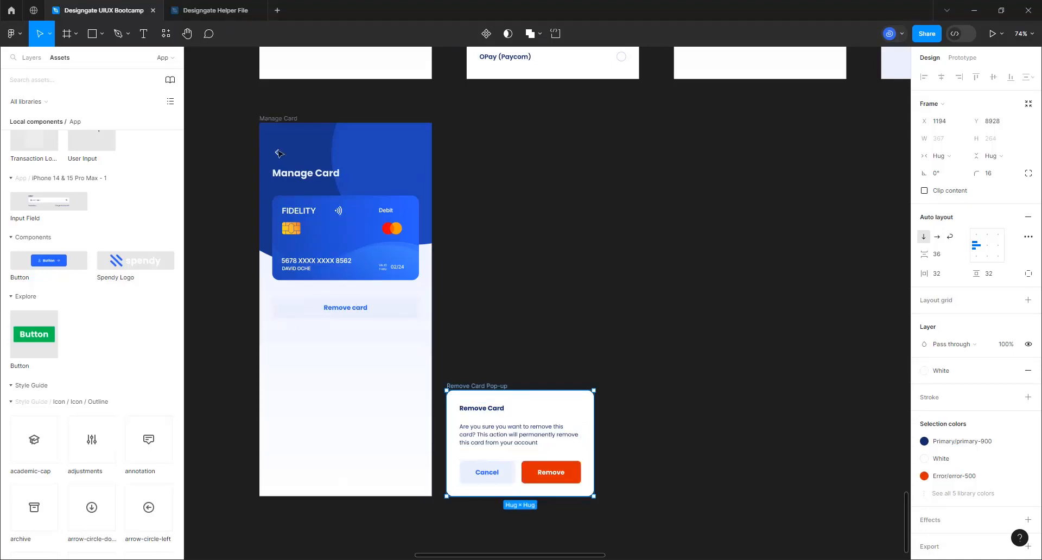
{"action": "left_click", "coordinate": [280, 119]}
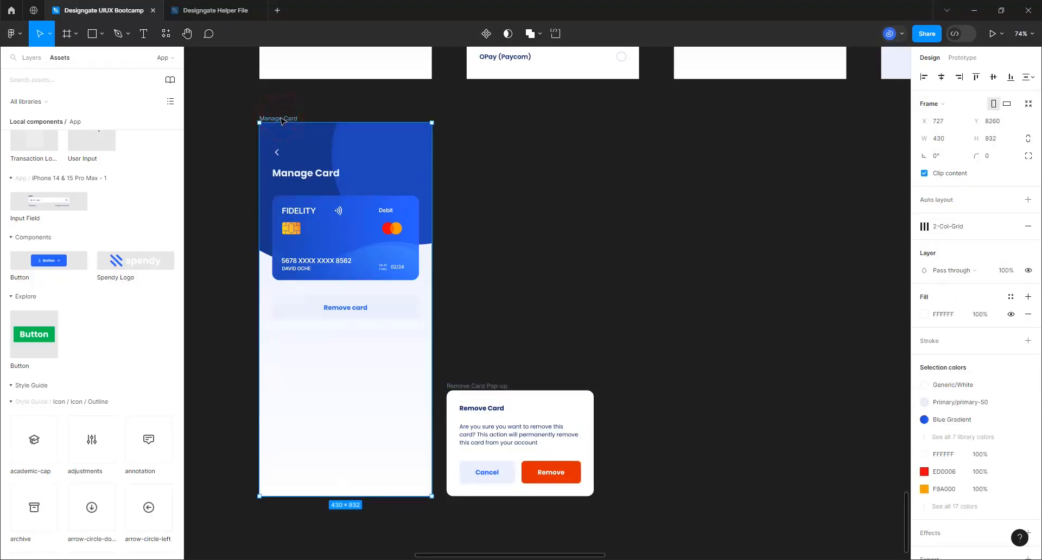
{"action": "key", "text": "ctrl+d"}
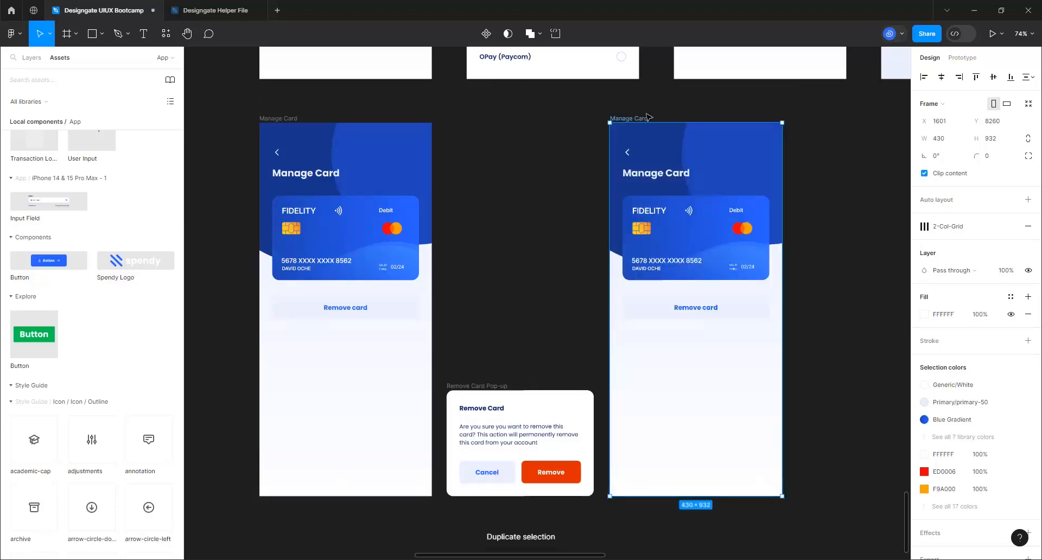
{"action": "double_click", "coordinate": [635, 118]}
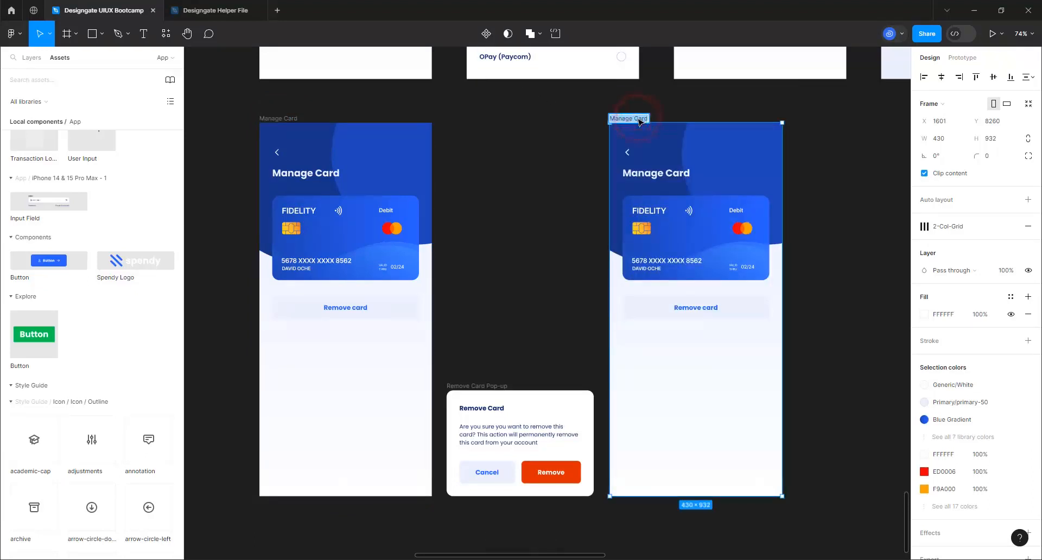
{"action": "type", "text": "Removi"}
{"action": "key", "text": "Return"}
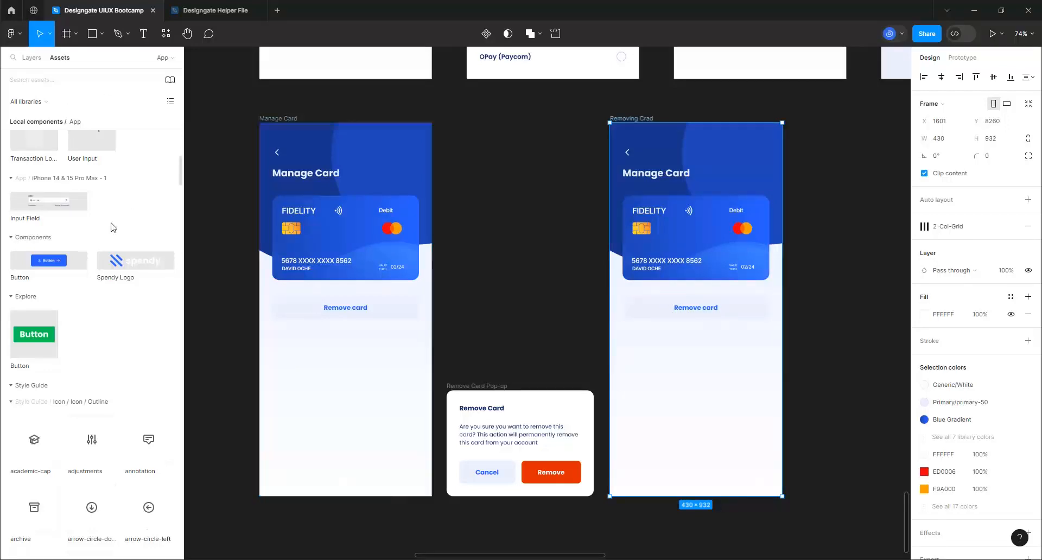
{"action": "scroll", "coordinate": [89, 265], "scroll_direction": "up", "scroll_amount": 5}
{"action": "scroll", "coordinate": [90, 265], "scroll_direction": "up", "scroll_amount": 7}
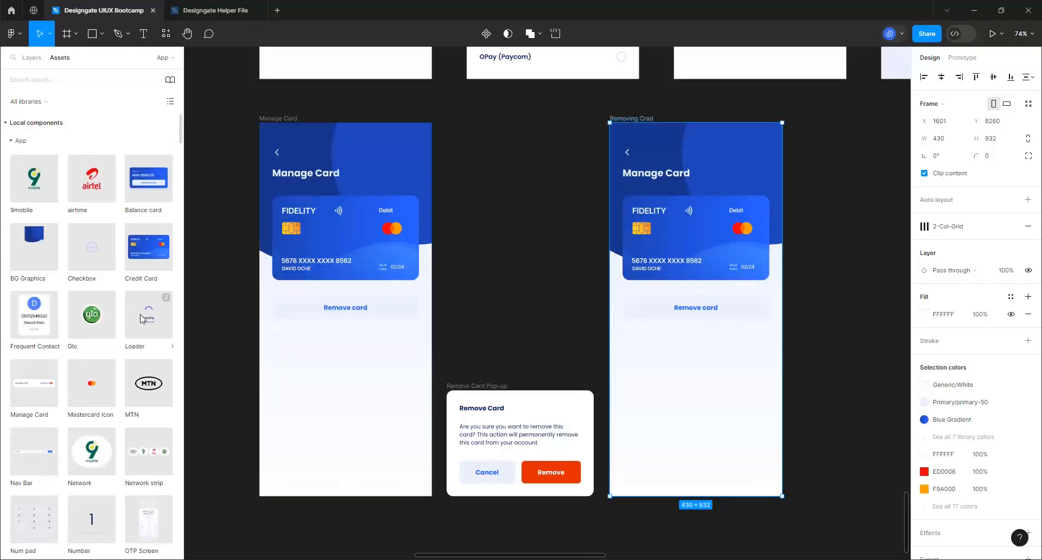
Place the Transaction Loading overlay on the Removing Crad screen, centred horizontally and vertically
{"action": "left_click_drag", "start_coordinate": [142, 319], "coordinate": [673, 465]}
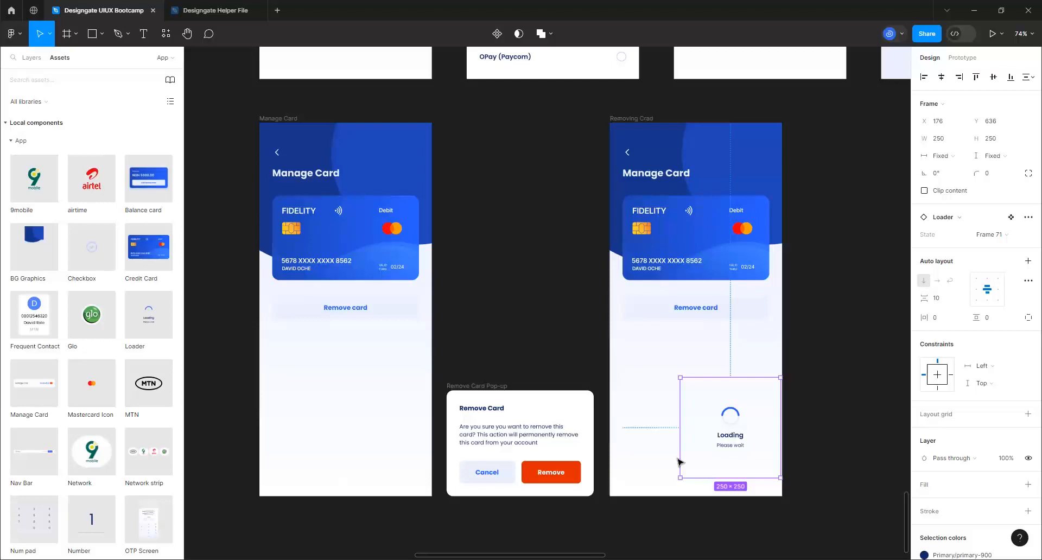
{"action": "key", "text": "Escape"}
{"action": "scroll", "coordinate": [93, 315], "scroll_direction": "down", "scroll_amount": 5}
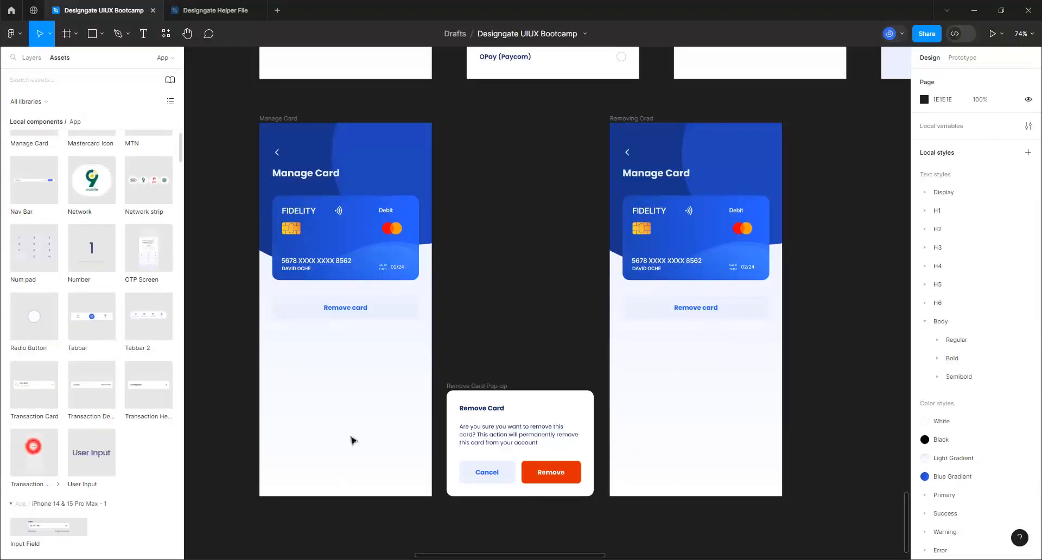
{"action": "left_click_drag", "start_coordinate": [352, 441], "coordinate": [692, 441]}
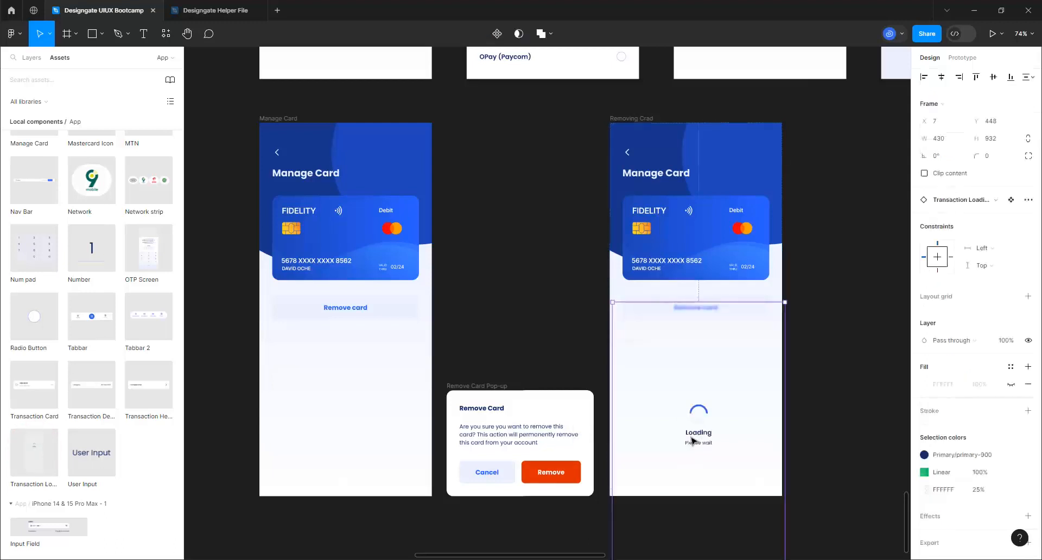
{"action": "left_click", "coordinate": [947, 77]}
{"action": "left_click", "coordinate": [995, 77]}
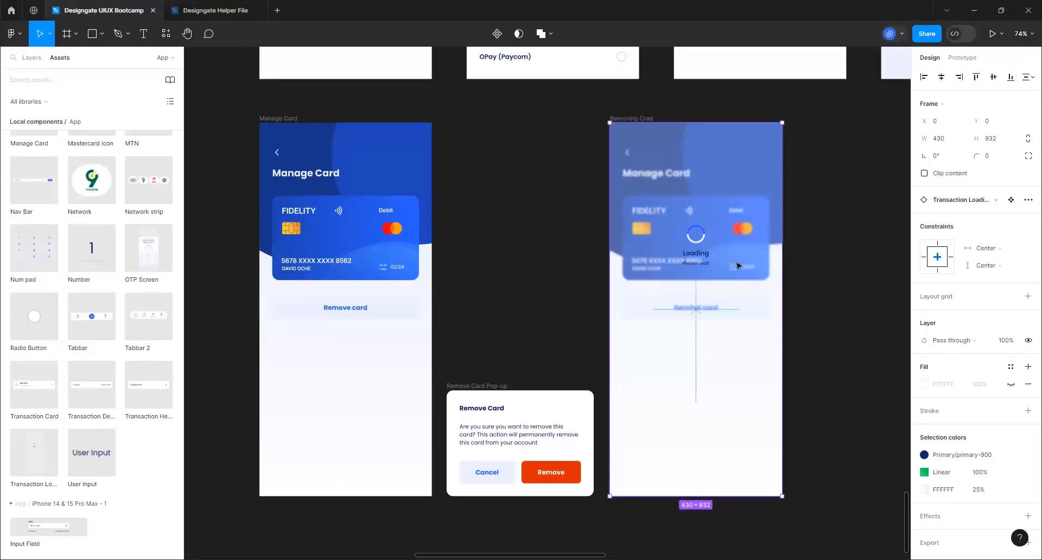
{"action": "scroll", "coordinate": [707, 260], "scroll_direction": "up", "scroll_amount": 5}
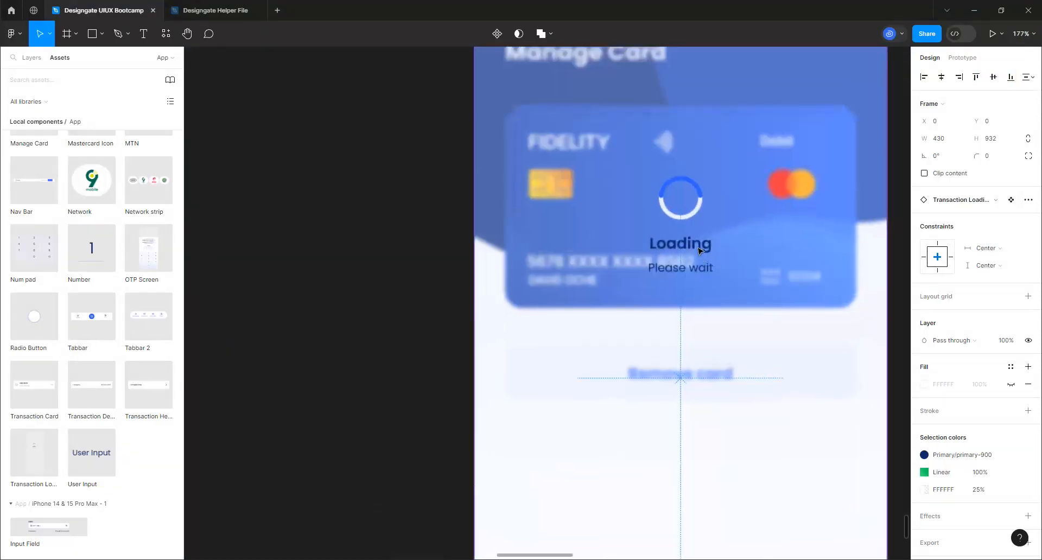
Change the overlay's Loading text to 'Removing Card' in primary-50
{"action": "double_click", "coordinate": [698, 248]}
{"action": "double_click", "coordinate": [698, 247]}
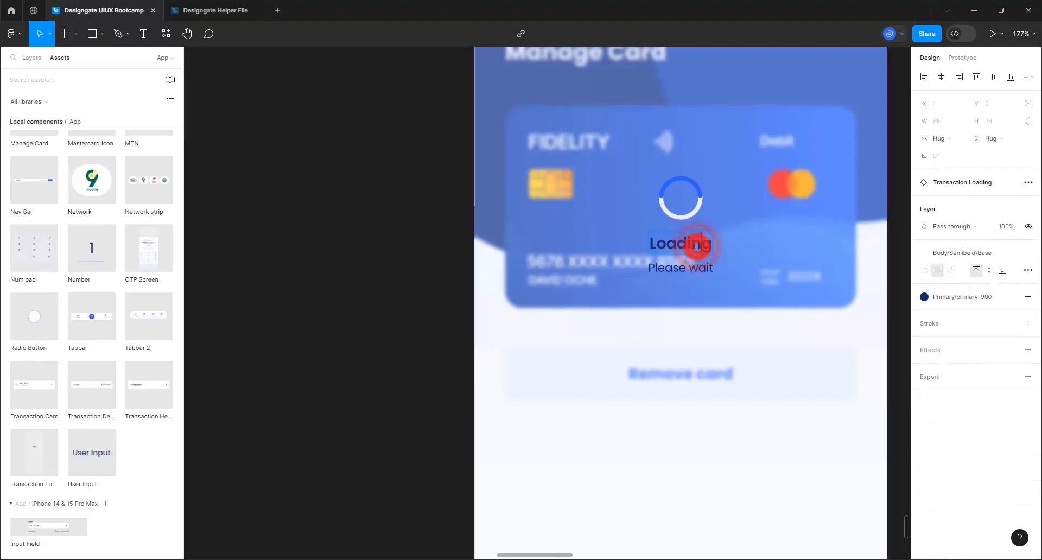
{"action": "double_click", "coordinate": [698, 247]}
{"action": "type", "text": "Re"}
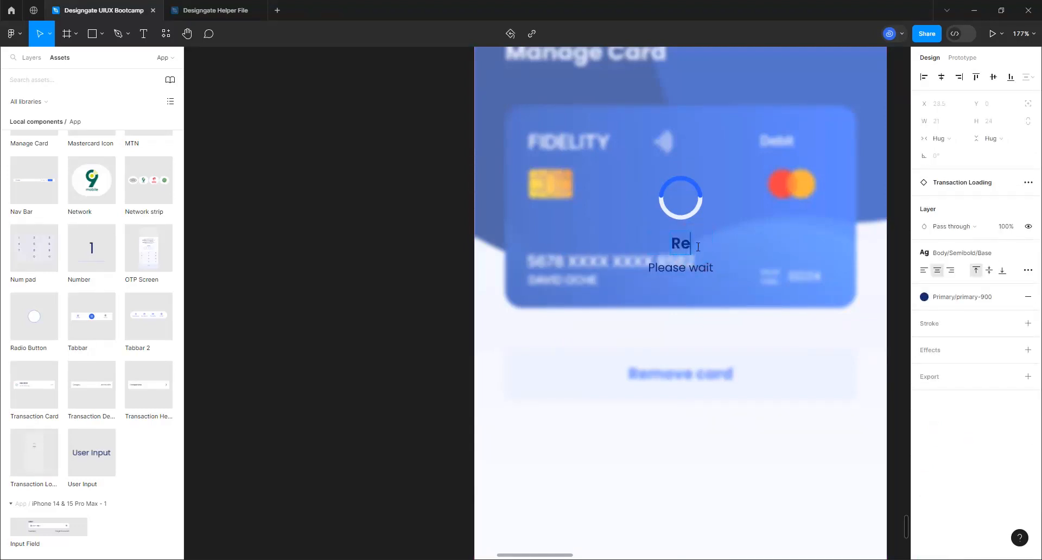
{"action": "type", "text": "moving Card"}
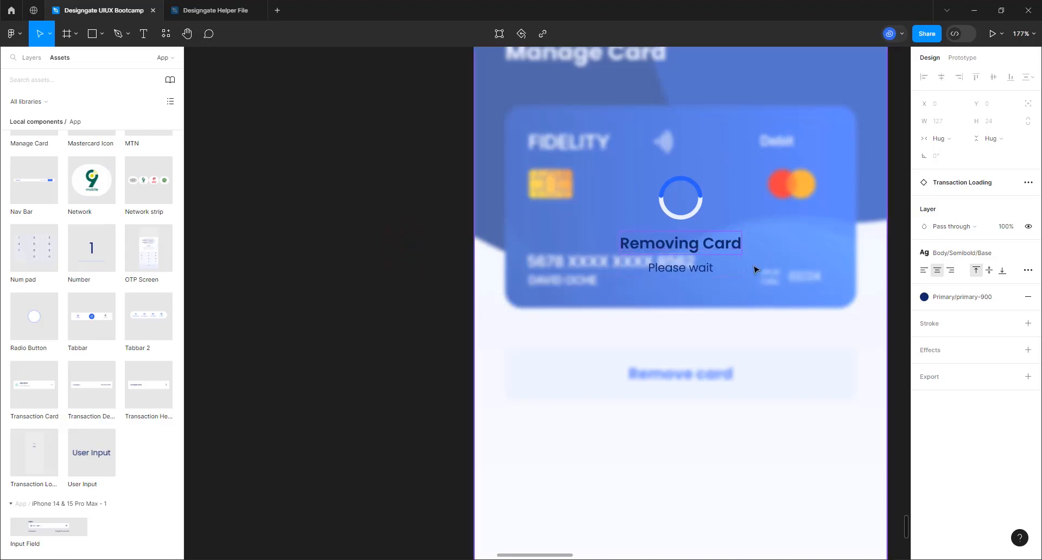
{"action": "left_click", "coordinate": [957, 304]}
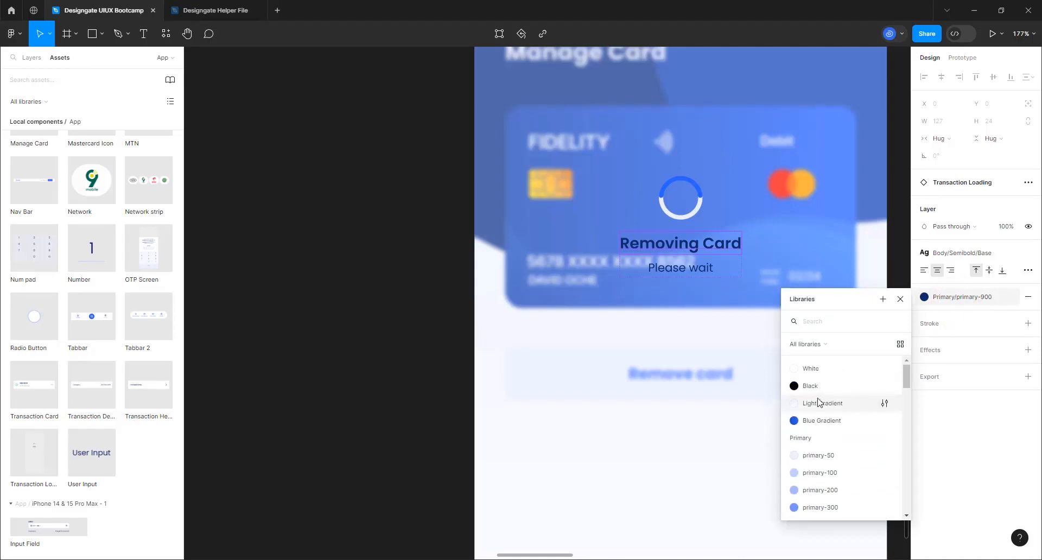
{"action": "left_click", "coordinate": [808, 457]}
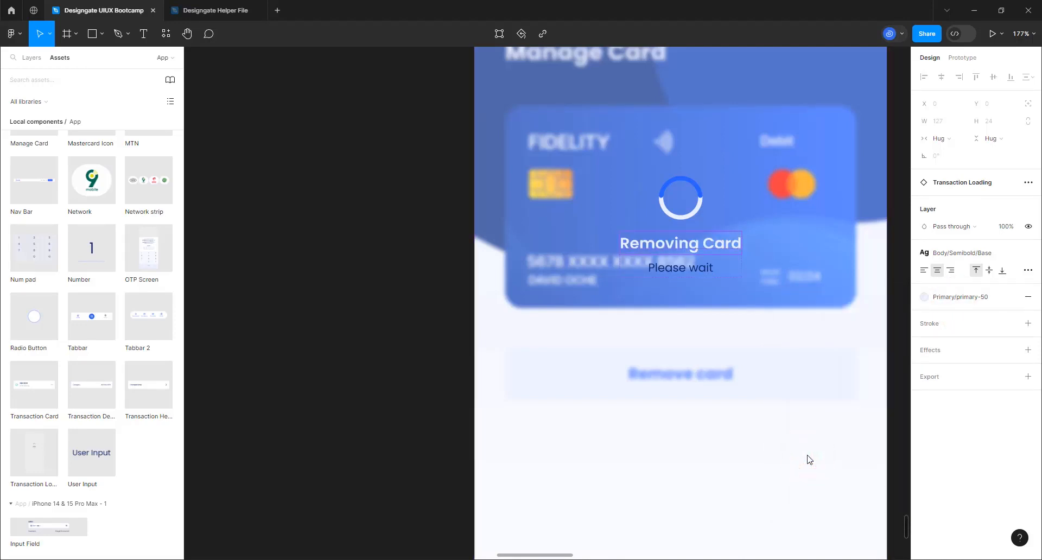
Colour the Please wait text primary-50
{"action": "left_click", "coordinate": [702, 267]}
{"action": "left_click", "coordinate": [964, 298]}
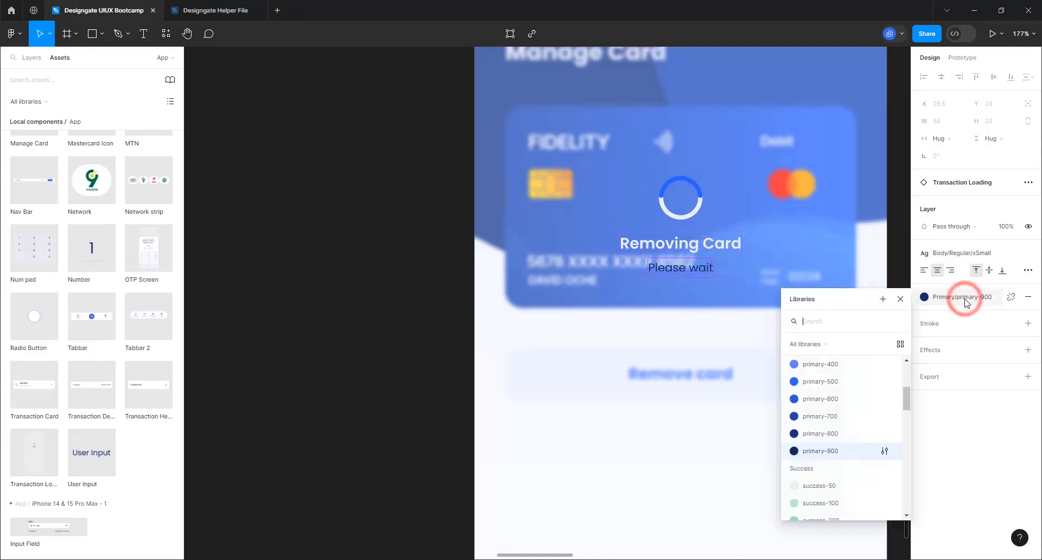
{"action": "scroll", "coordinate": [831, 445], "scroll_direction": "up", "scroll_amount": 5}
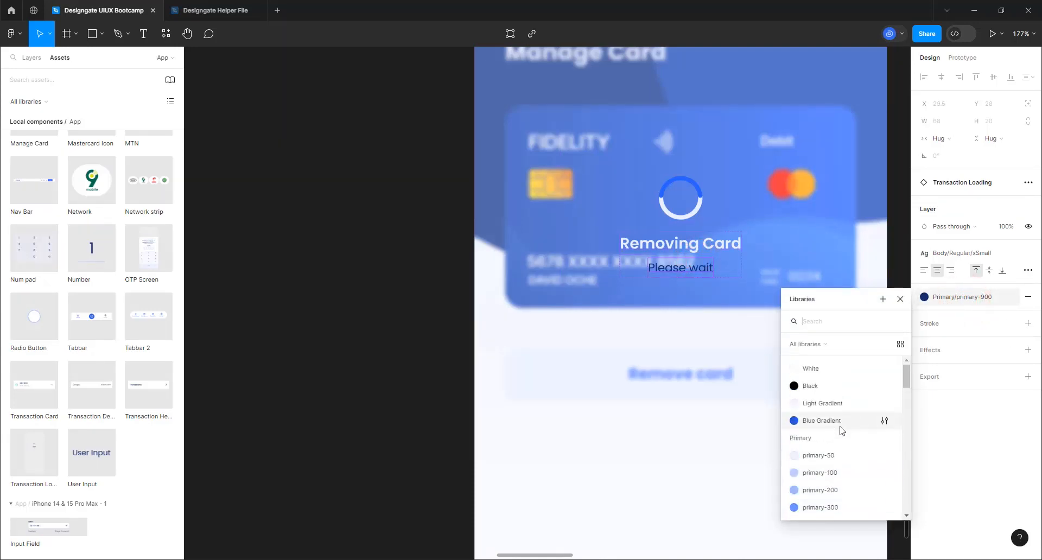
{"action": "left_click", "coordinate": [826, 456]}
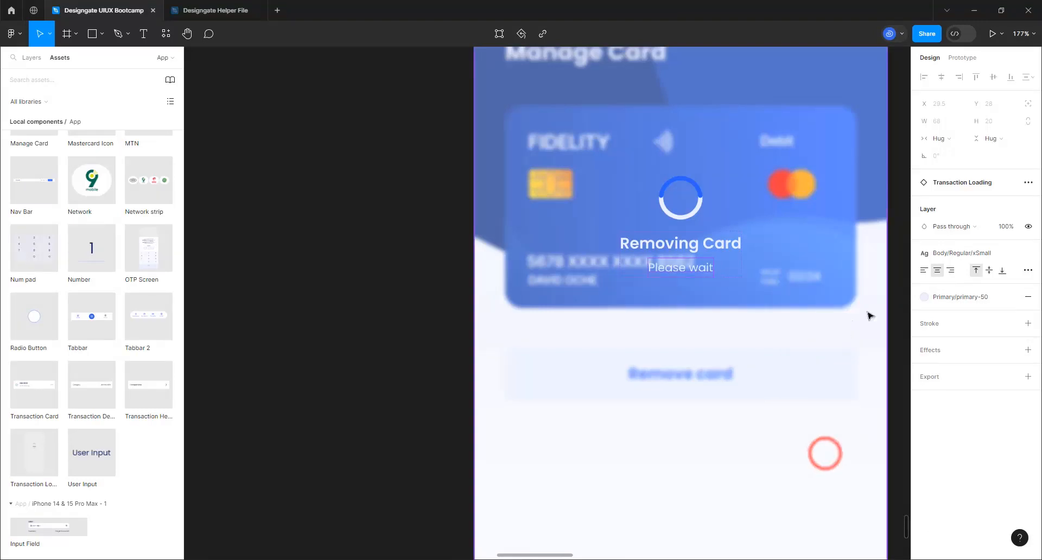
{"action": "left_click", "coordinate": [896, 298]}
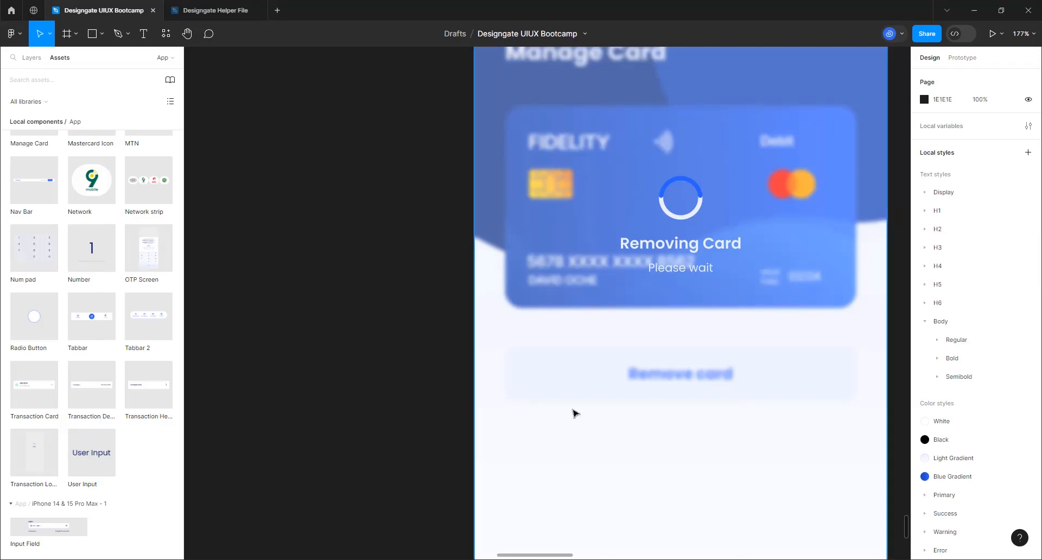
Zoom out across the page and bring the Dashboard screens into view
{"action": "scroll", "coordinate": [540, 353], "scroll_direction": "down", "scroll_amount": 10}
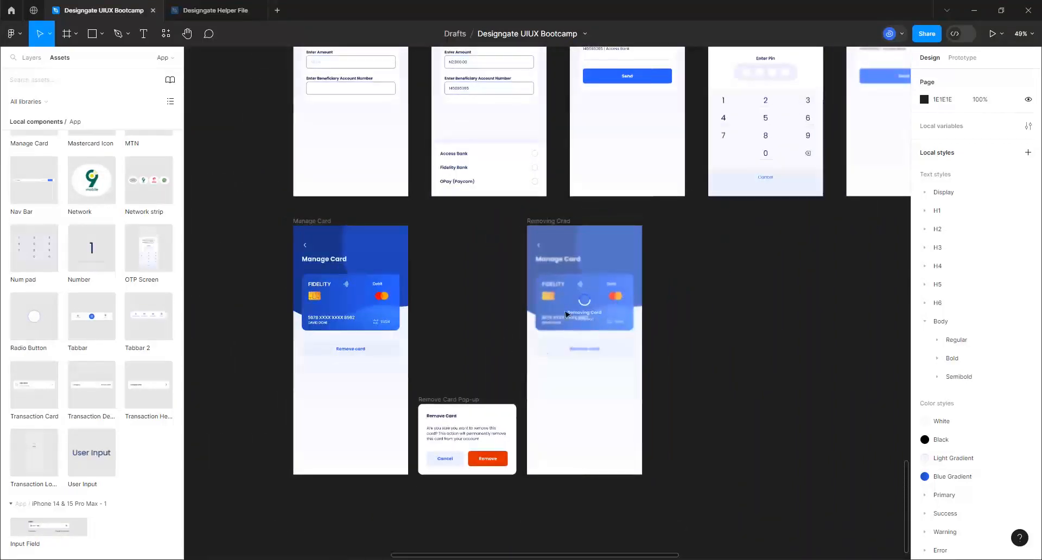
{"action": "scroll", "coordinate": [516, 396], "scroll_direction": "down", "scroll_amount": 5}
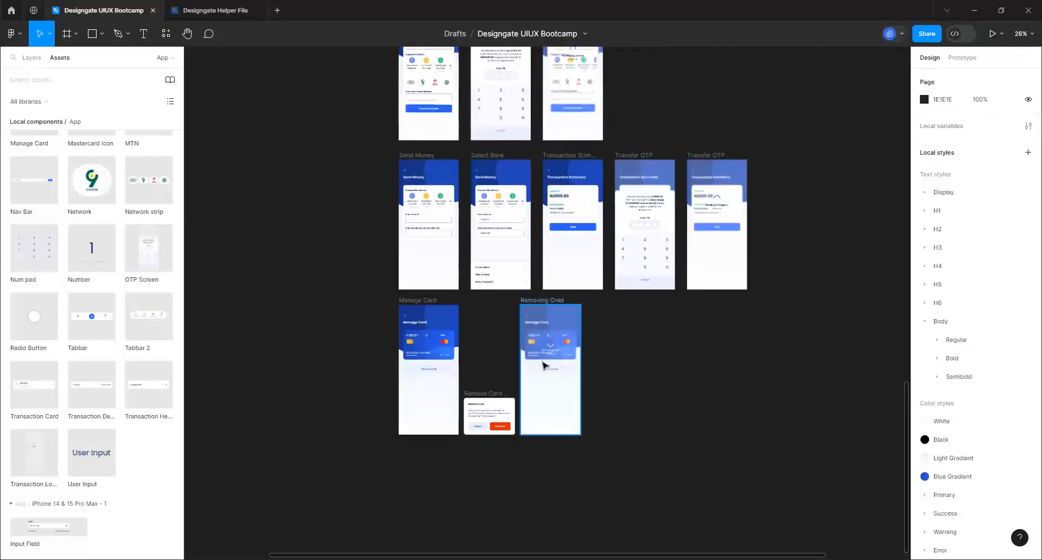
{"action": "scroll", "coordinate": [532, 396], "scroll_direction": "down", "scroll_amount": 2}
{"action": "scroll", "coordinate": [533, 395], "scroll_direction": "down", "scroll_amount": 5}
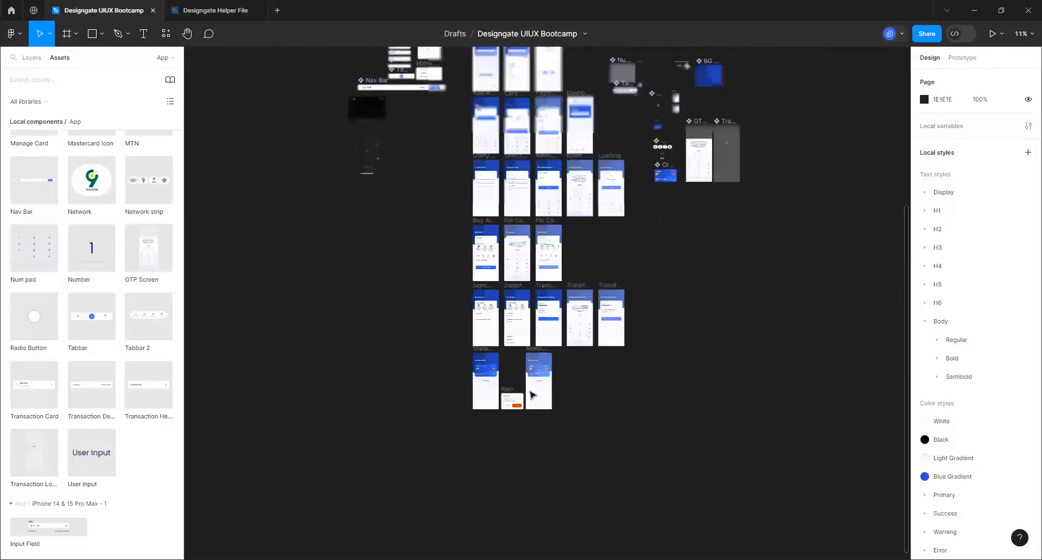
{"action": "scroll", "coordinate": [508, 179], "scroll_direction": "down", "scroll_amount": 1}
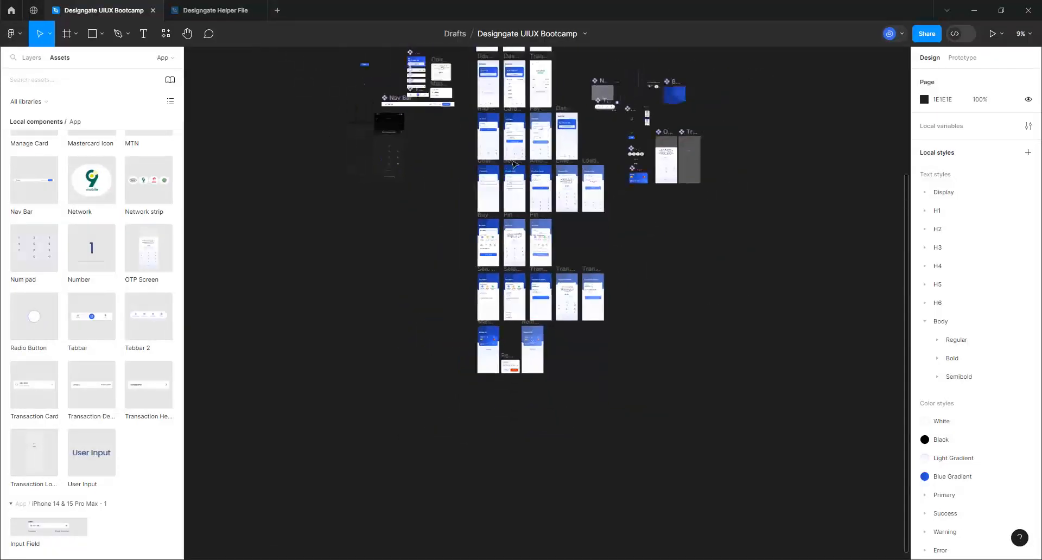
{"action": "left_click", "coordinate": [601, 48]}
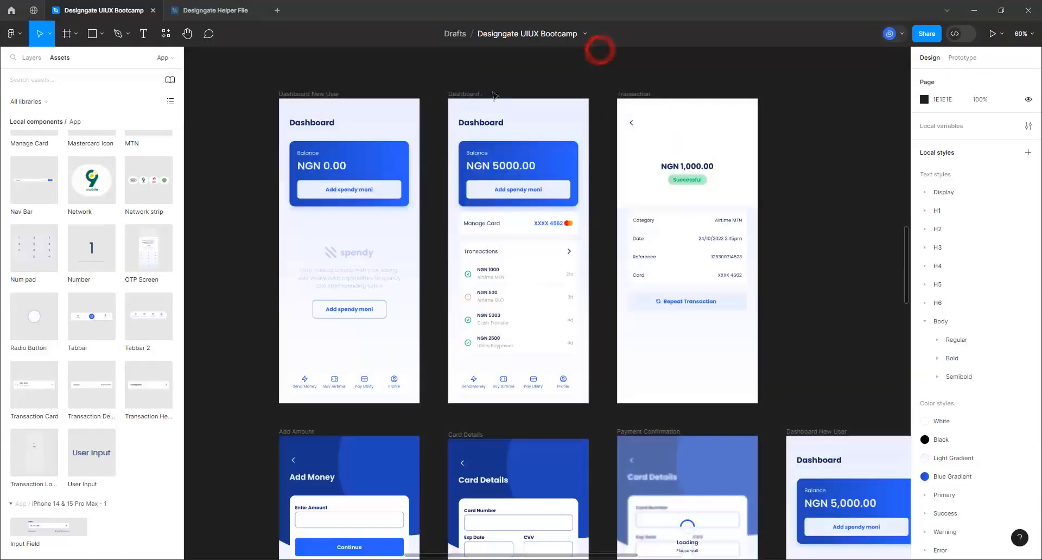
Duplicate the Dashboard screen and place it top-aligned to the right of Removing Crad
{"action": "left_click", "coordinate": [459, 96]}
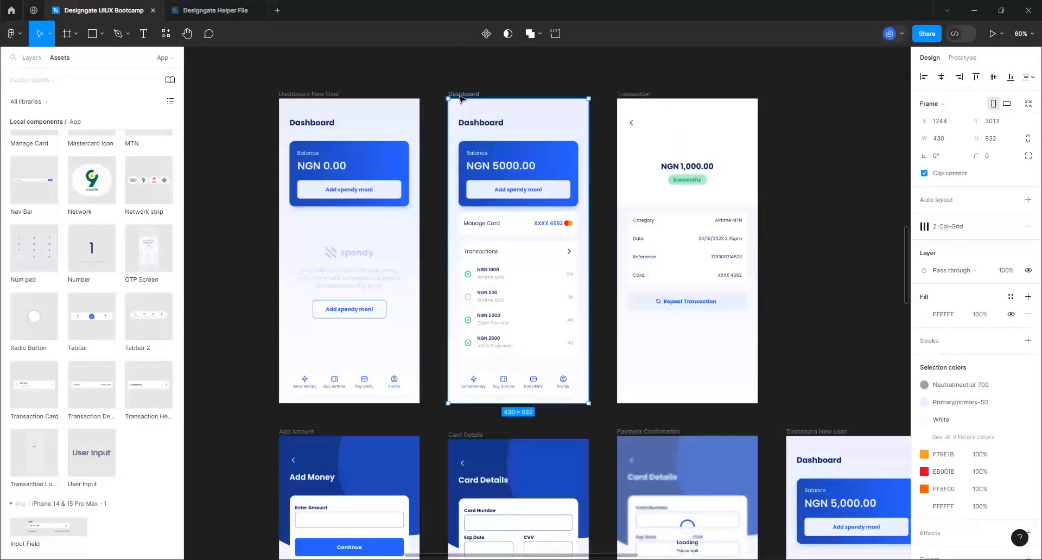
{"action": "key", "text": "ctrl+d"}
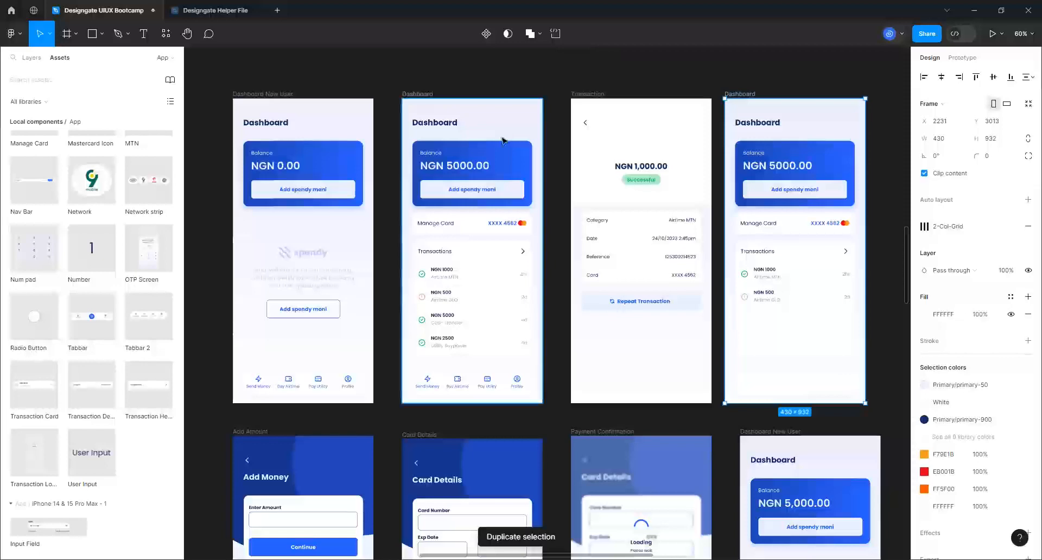
{"action": "scroll", "coordinate": [502, 140], "scroll_direction": "down", "scroll_amount": 1}
{"action": "scroll", "coordinate": [503, 140], "scroll_direction": "down", "scroll_amount": 10}
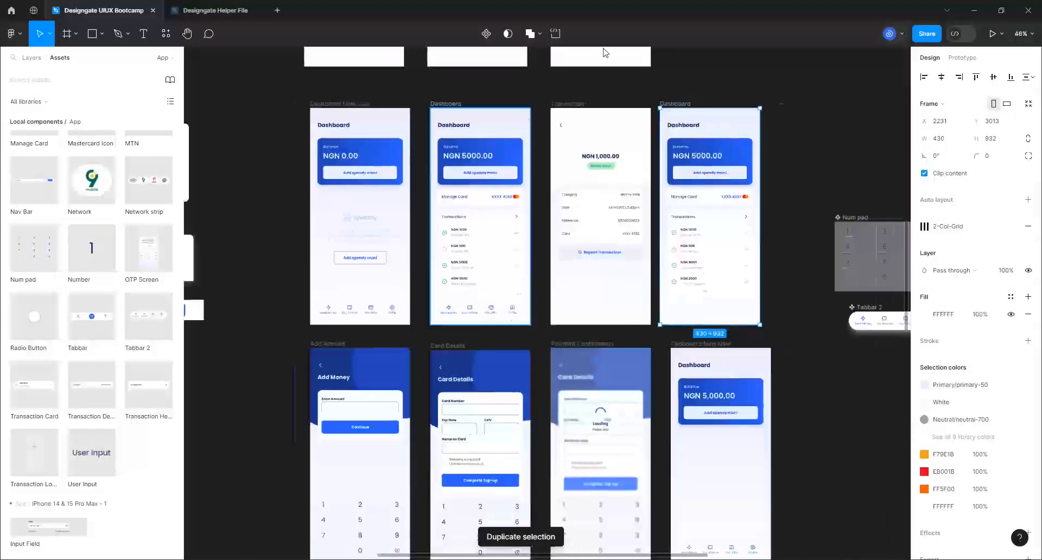
{"action": "scroll", "coordinate": [575, 396], "scroll_direction": "up", "scroll_amount": 7}
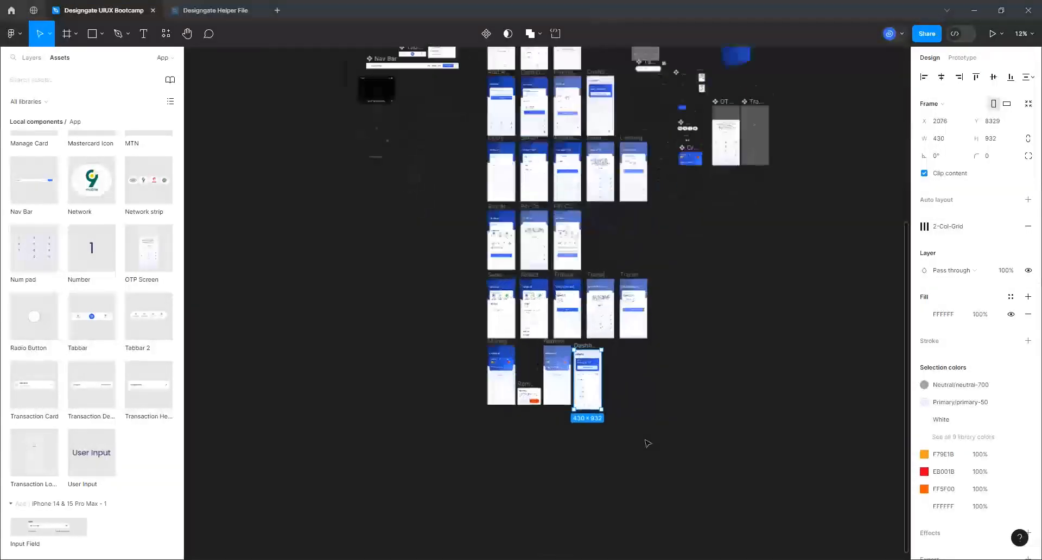
{"action": "scroll", "coordinate": [517, 309], "scroll_direction": "up", "scroll_amount": 3}
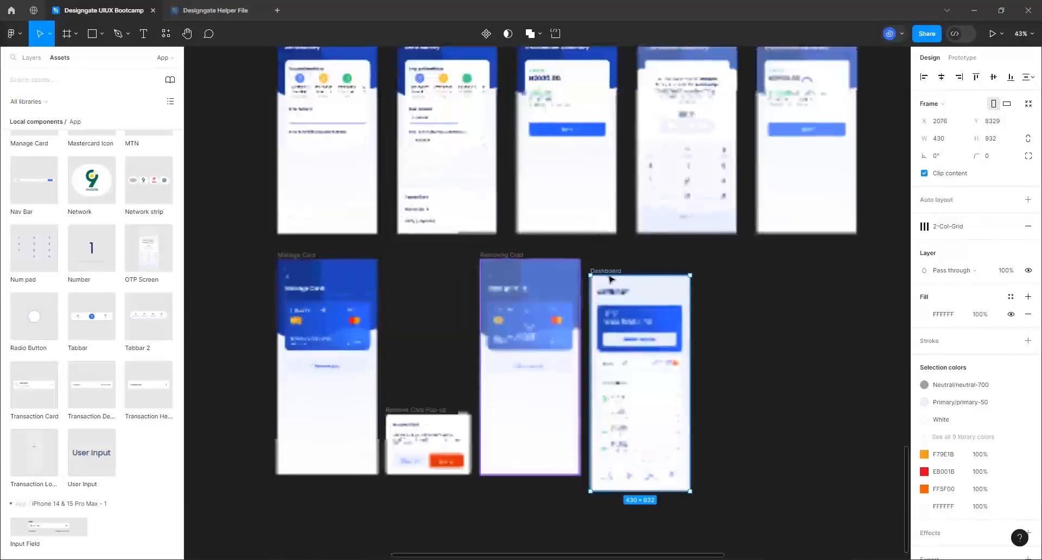
{"action": "left_click", "coordinate": [613, 270]}
{"action": "mouse_move", "coordinate": [653, 271]}
{"action": "left_mouse_down"}
{"action": "mouse_move", "coordinate": [648, 261]}
{"action": "mouse_move", "coordinate": [663, 259]}
{"action": "left_mouse_up"}
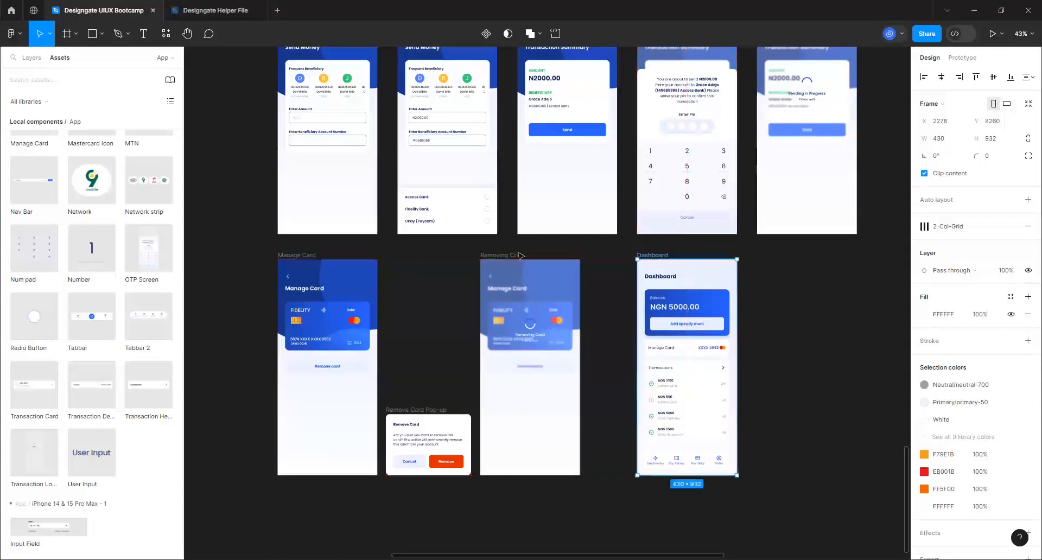
{"action": "left_click_drag", "start_coordinate": [521, 254], "coordinate": [557, 255]}
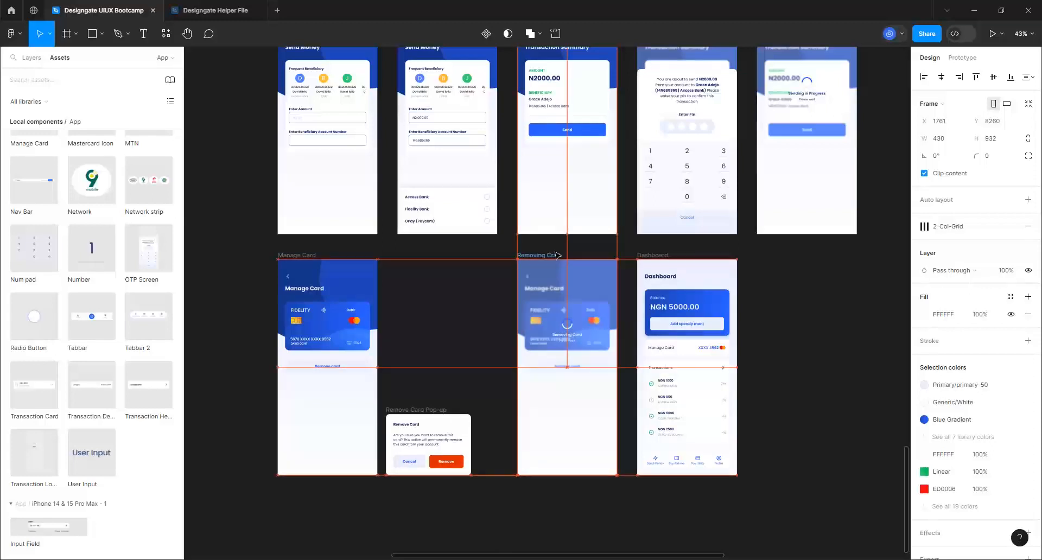
Nudge the Remove Card Pop-up into line with the other screens and set its width to 390
{"action": "left_click", "coordinate": [426, 408]}
{"action": "left_click_drag", "start_coordinate": [440, 408], "coordinate": [442, 409]}
{"action": "scroll", "coordinate": [836, 425], "scroll_direction": "up", "scroll_amount": 3}
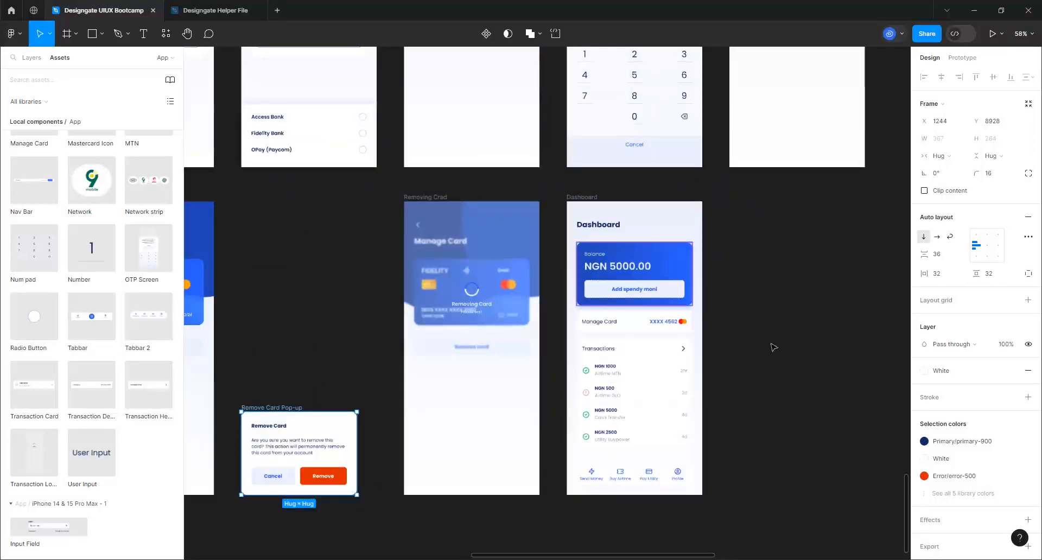
{"action": "scroll", "coordinate": [771, 367], "scroll_direction": "up", "scroll_amount": 1}
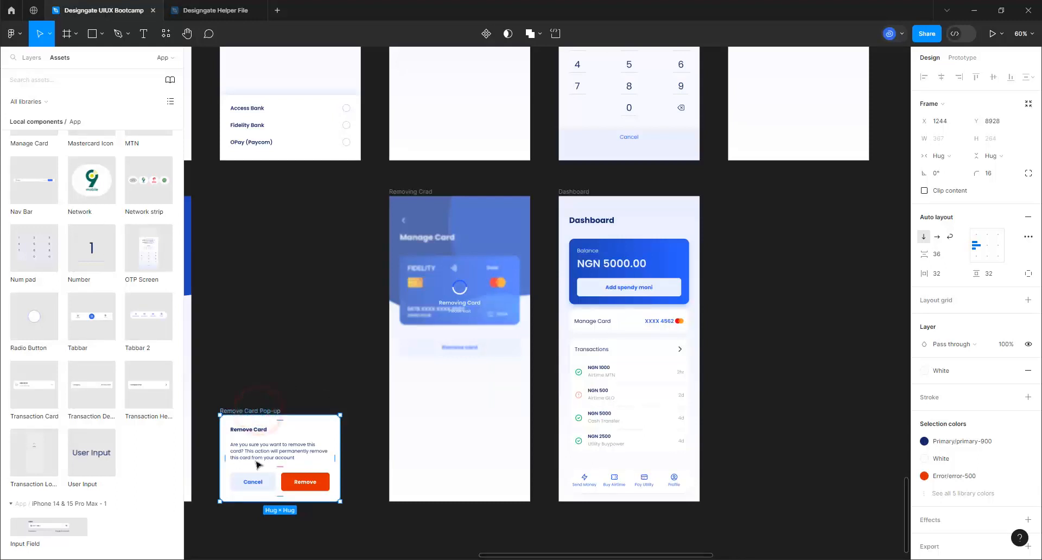
{"action": "left_click", "coordinate": [943, 140]}
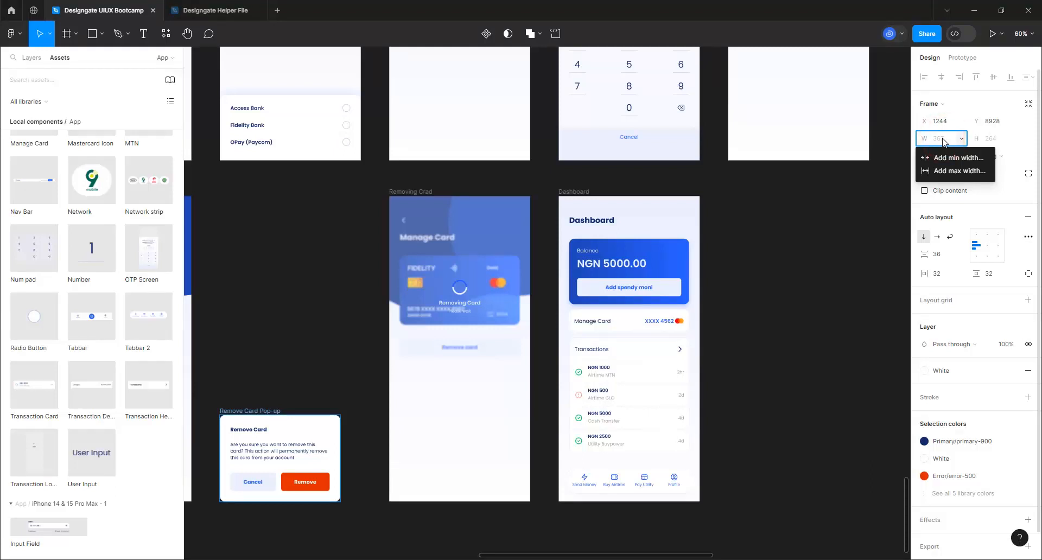
{"action": "left_click", "coordinate": [943, 140]}
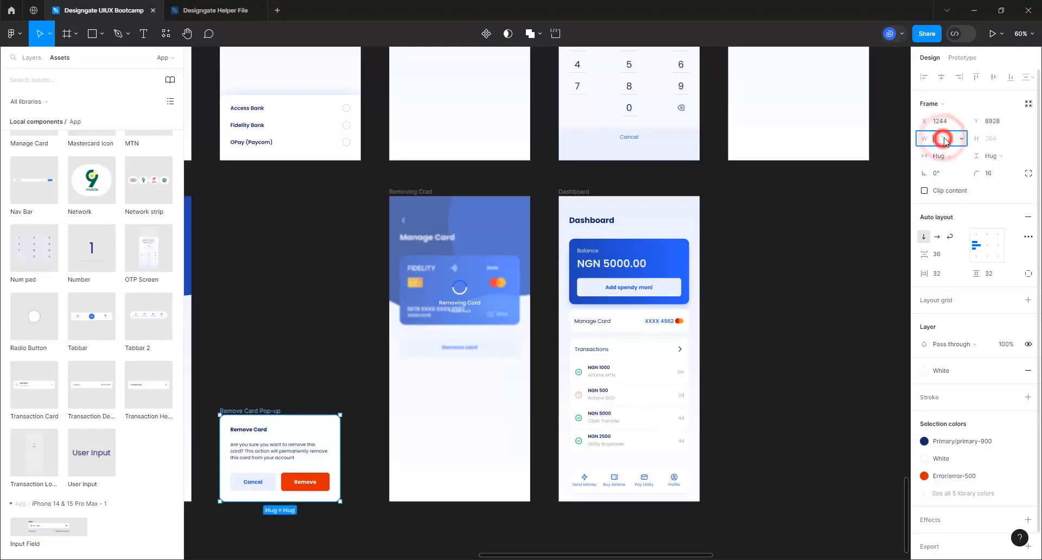
{"action": "type", "text": "390"}
{"action": "key", "text": "Return"}
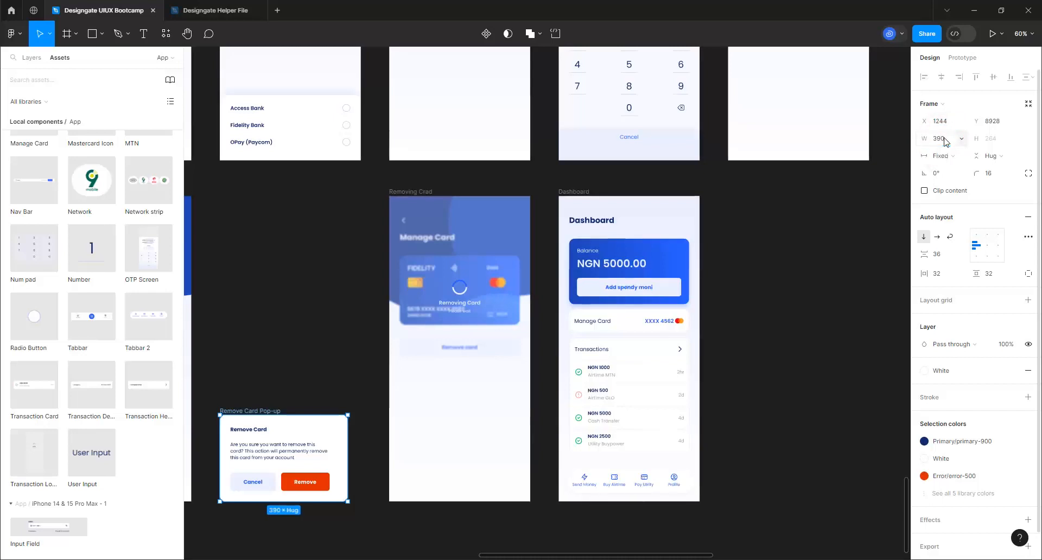
Try centring the pop-up's contents, then return them to left alignment
{"action": "left_click", "coordinate": [987, 246]}
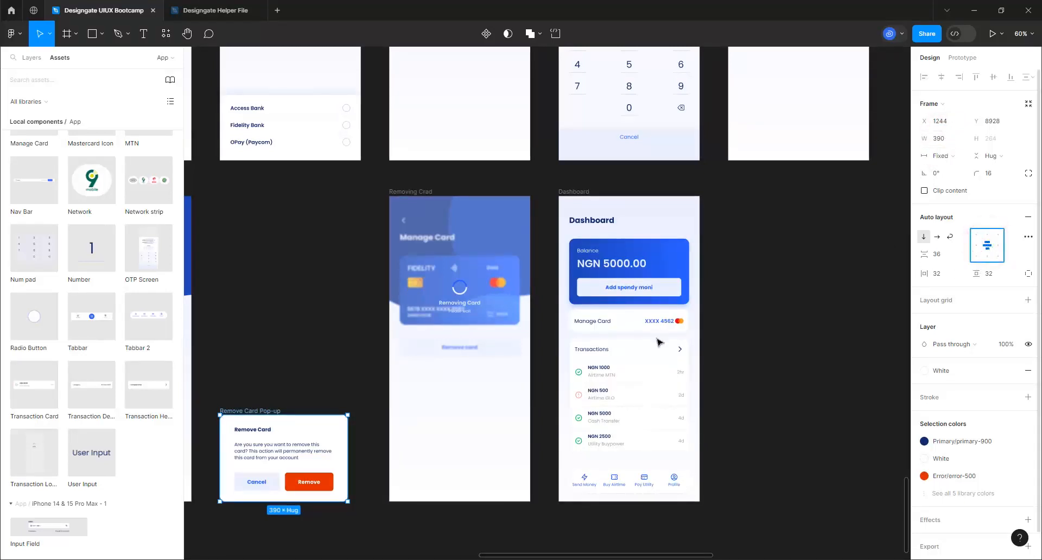
{"action": "left_click", "coordinate": [977, 246]}
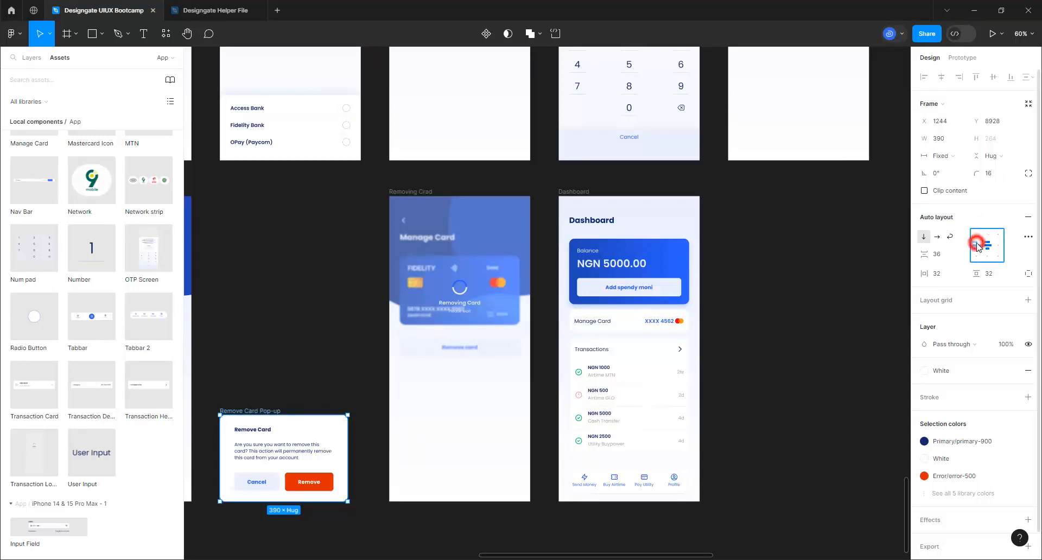
{"action": "double_click", "coordinate": [323, 481]}
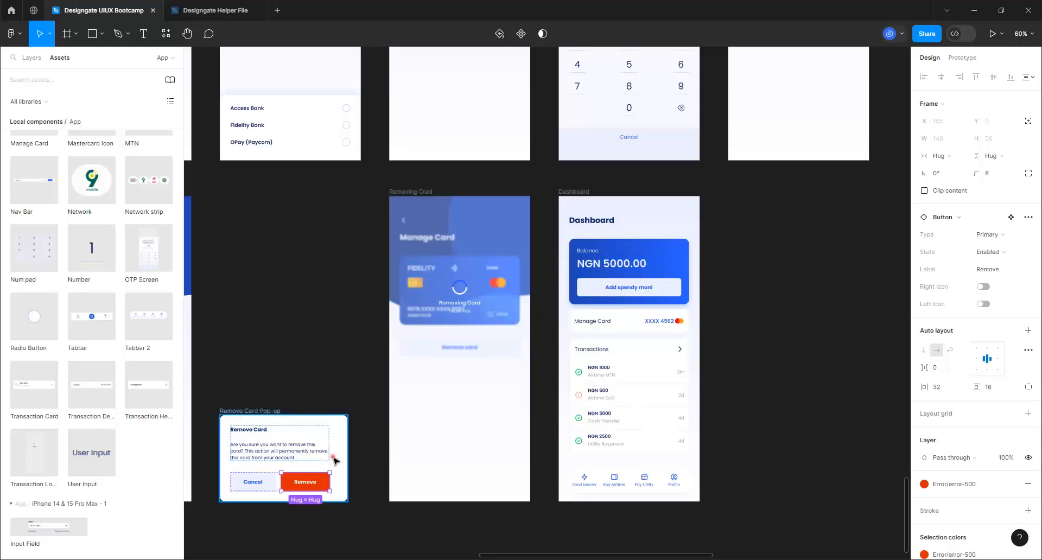
{"action": "left_click", "coordinate": [334, 460]}
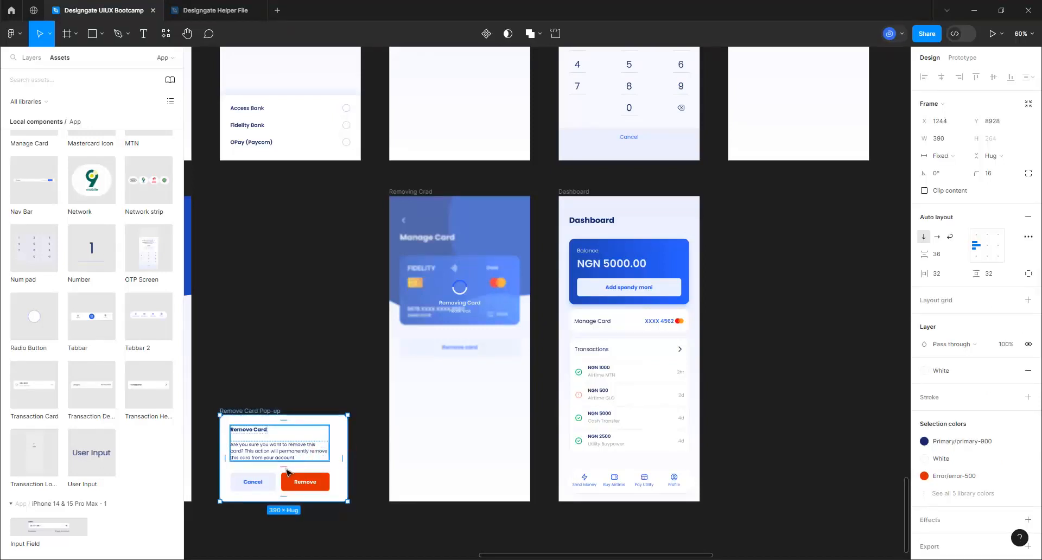
{"action": "left_click", "coordinate": [759, 327]}
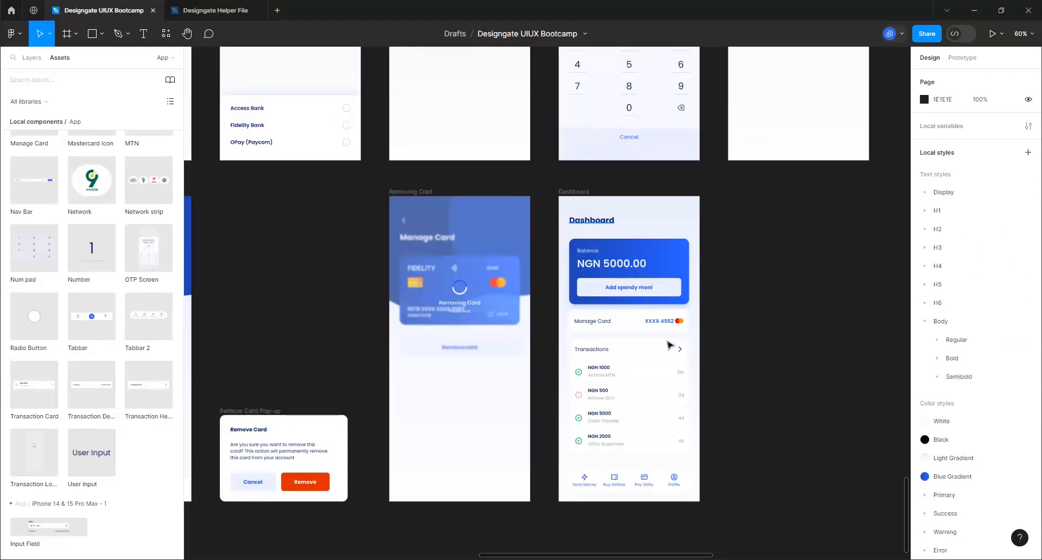
Hide the Manage Card row on the duplicated Dashboard from the layer tree
{"action": "scroll", "coordinate": [711, 388], "scroll_direction": "up", "scroll_amount": 3}
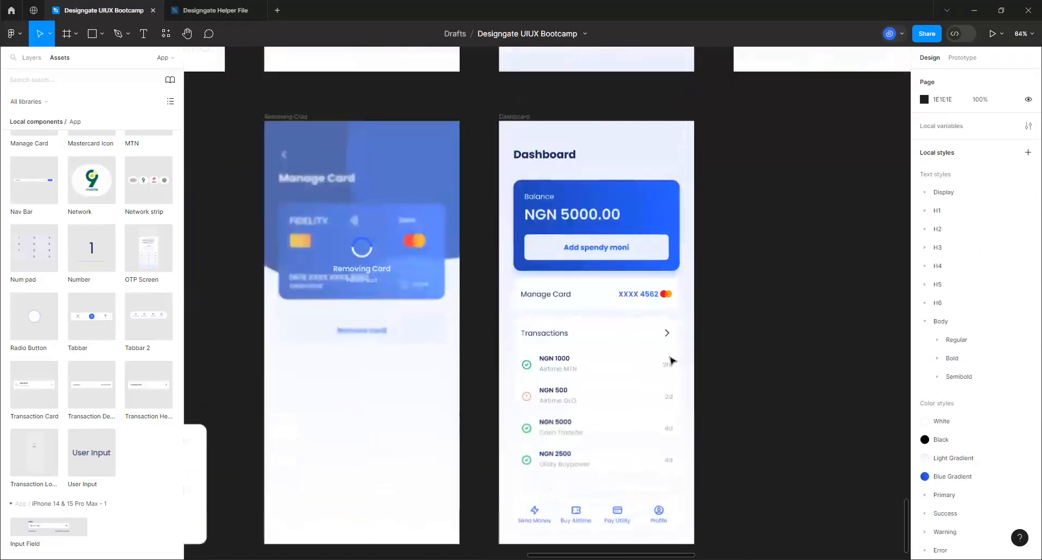
{"action": "left_click", "coordinate": [606, 306]}
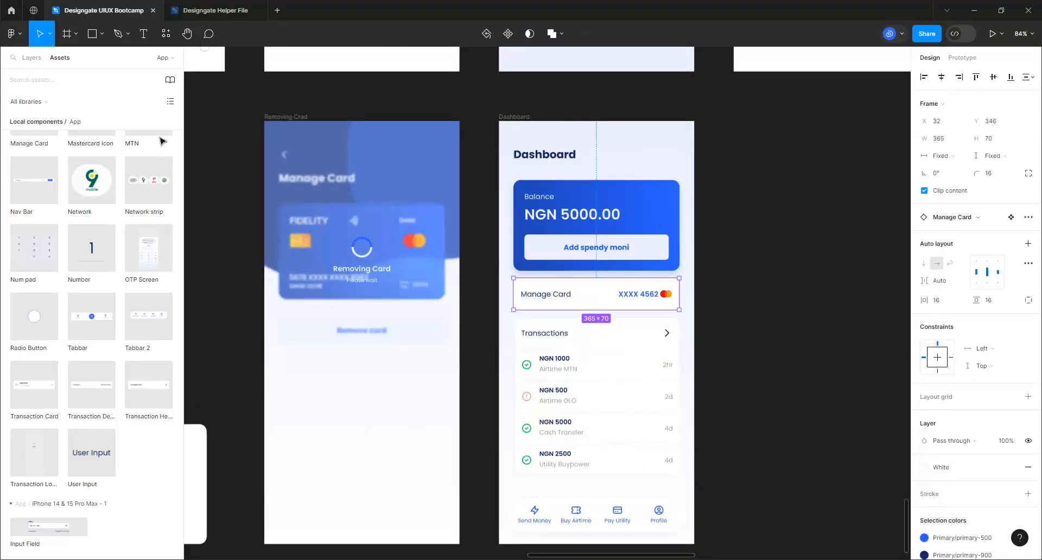
{"action": "left_click", "coordinate": [36, 50]}
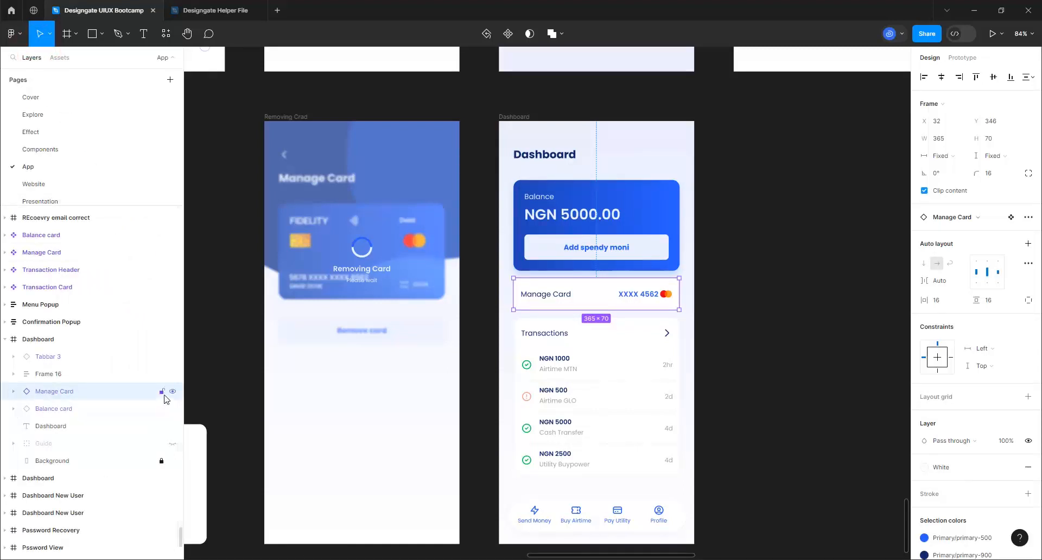
{"action": "left_click", "coordinate": [169, 391]}
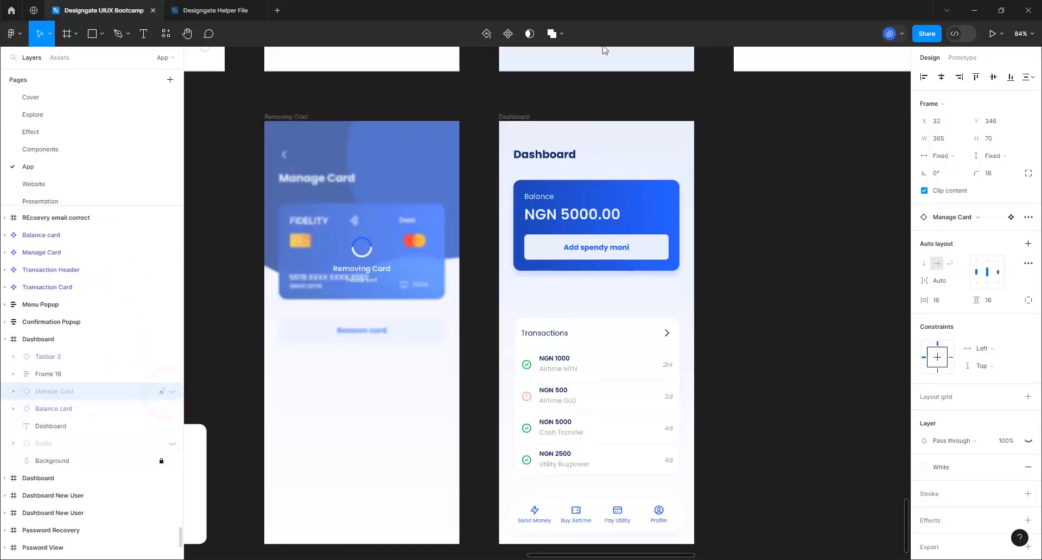
Extend the Transactions frame upward into the gap and nudge it up 8 px
{"action": "left_click", "coordinate": [612, 354]}
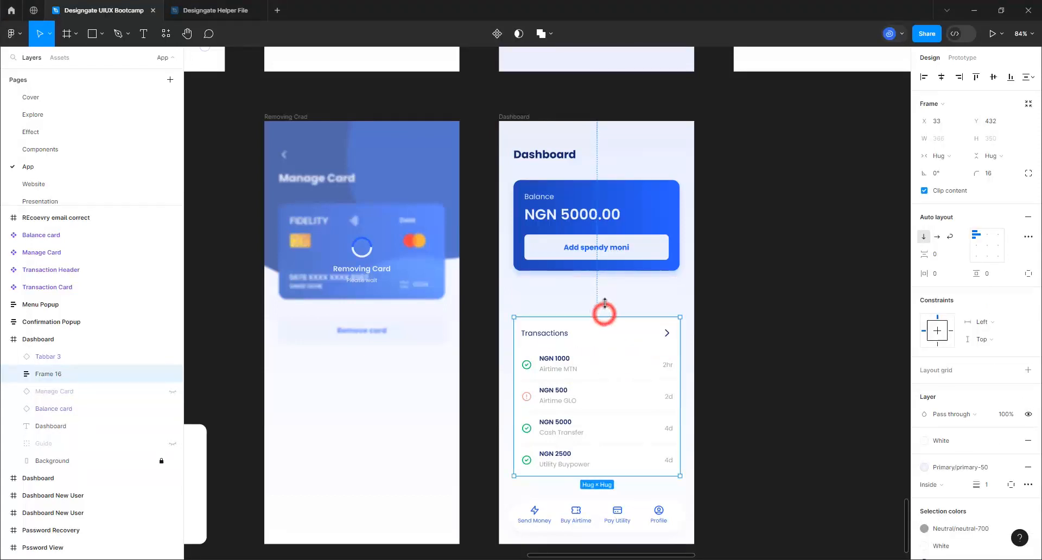
{"action": "left_click_drag", "start_coordinate": [605, 303], "coordinate": [608, 281]}
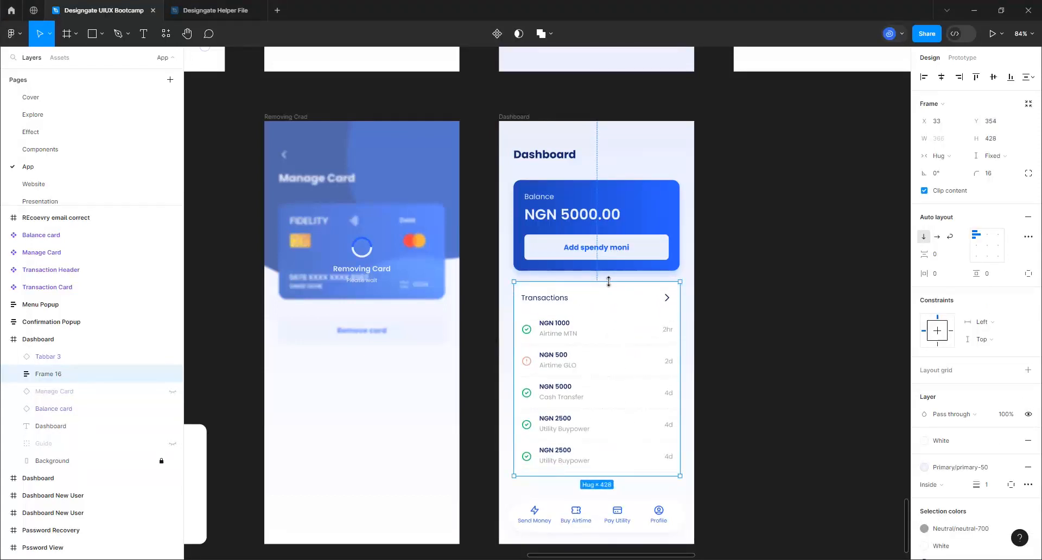
{"action": "key", "text": "alt"}
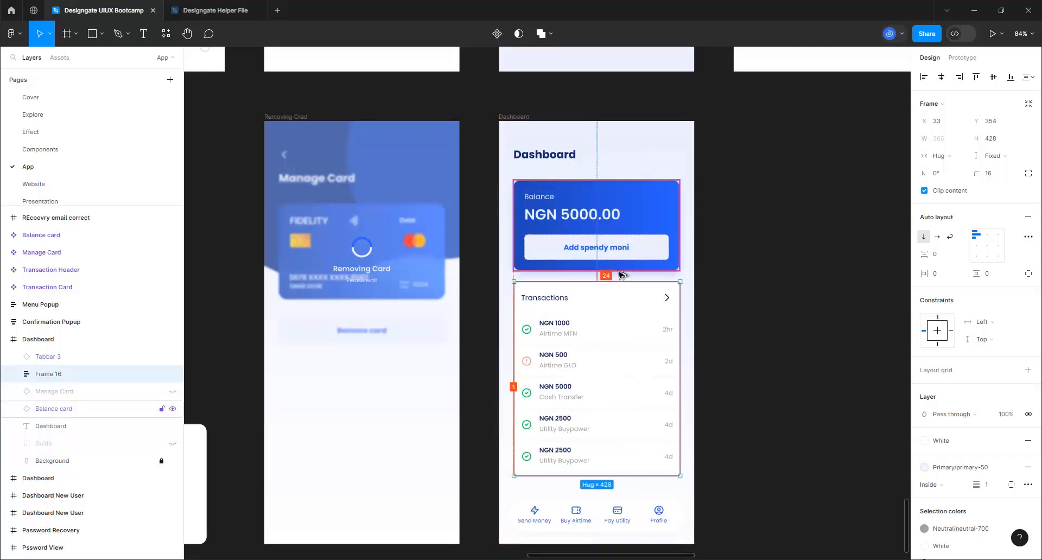
{"action": "key", "text": "Up"}
{"action": "key", "text": "Up"}
{"action": "key", "text": "Up"}
{"action": "key", "text": "Up"}
{"action": "key", "text": "Up"}
{"action": "key", "text": "Up"}
{"action": "key", "text": "Up"}
{"action": "key", "text": "Up"}
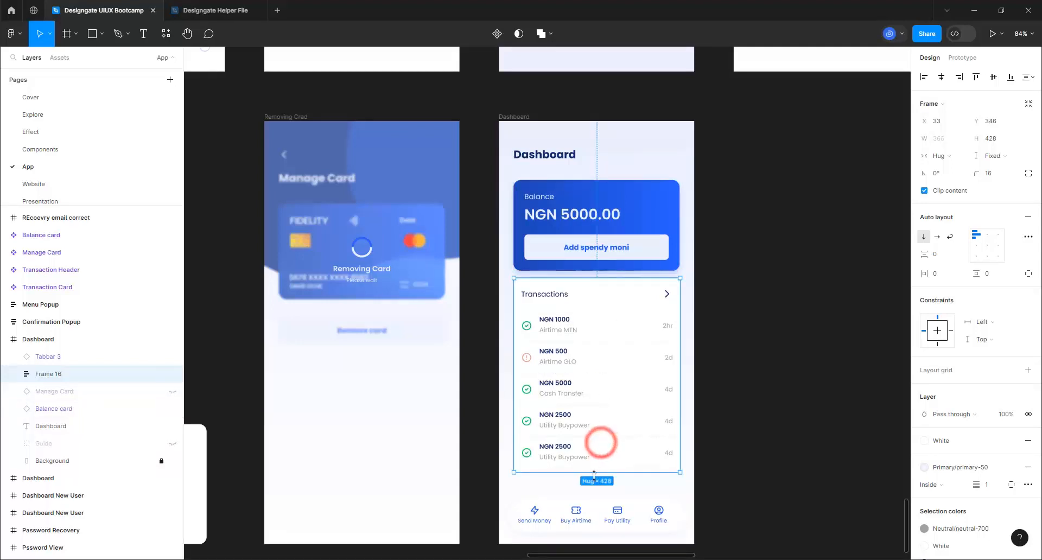
Adjust the Transactions list's height to 420 so it shows five transactions
{"action": "left_click_drag", "start_coordinate": [596, 472], "coordinate": [587, 497]}
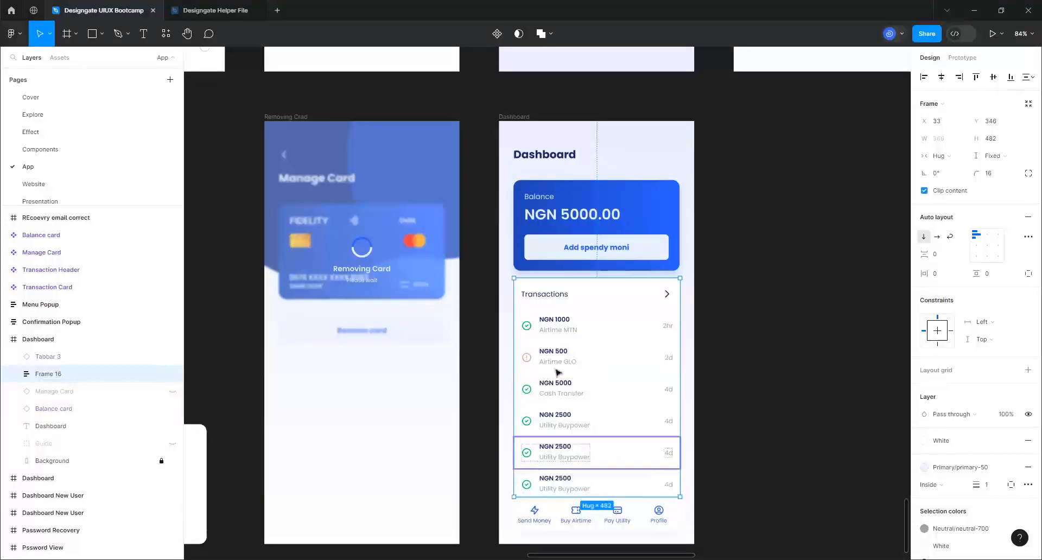
{"action": "scroll", "coordinate": [559, 369], "scroll_direction": "down", "scroll_amount": 2}
{"action": "scroll", "coordinate": [612, 481], "scroll_direction": "up", "scroll_amount": 5}
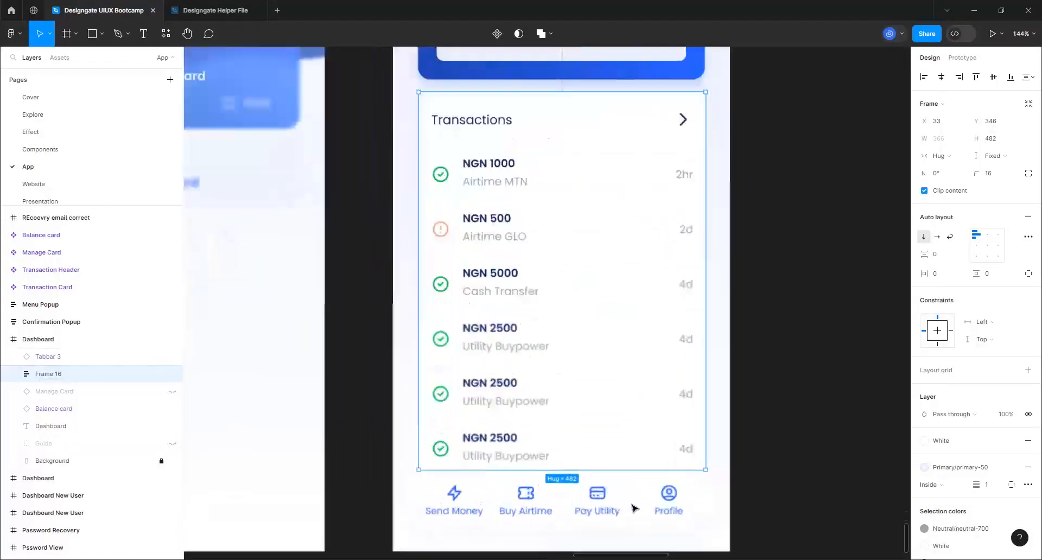
{"action": "left_click", "coordinate": [802, 400]}
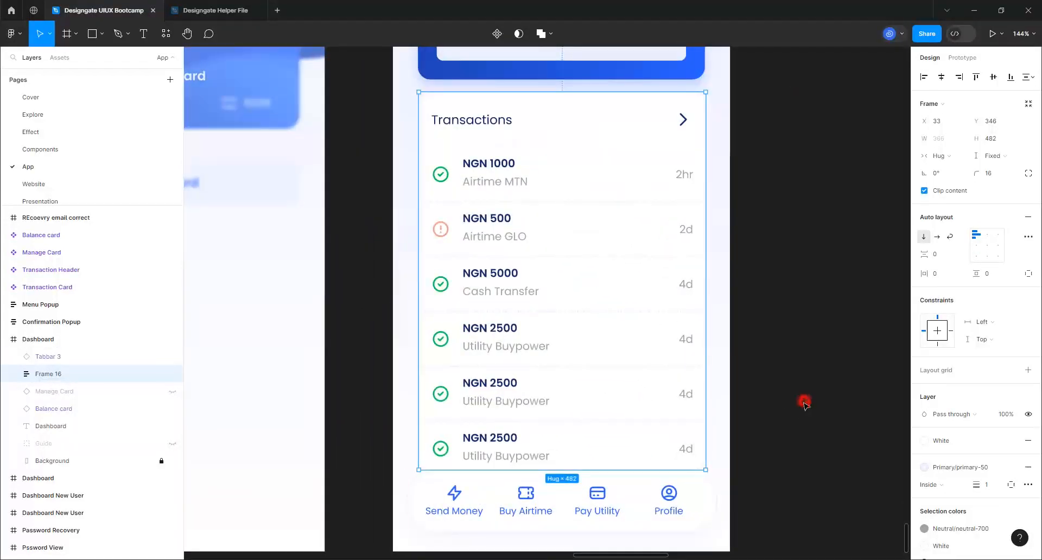
{"action": "left_click", "coordinate": [584, 431]}
{"action": "left_click_drag", "start_coordinate": [537, 469], "coordinate": [523, 424]}
{"action": "scroll", "coordinate": [583, 468], "scroll_direction": "down", "scroll_amount": 10}
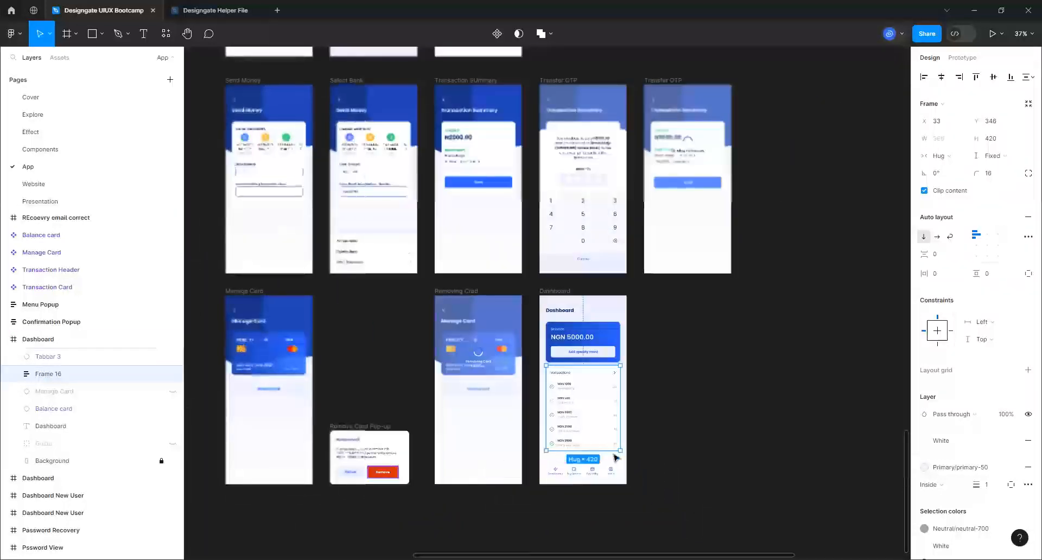
{"action": "scroll", "coordinate": [375, 469], "scroll_direction": "down", "scroll_amount": 1}
{"action": "scroll", "coordinate": [263, 441], "scroll_direction": "up", "scroll_amount": 3}
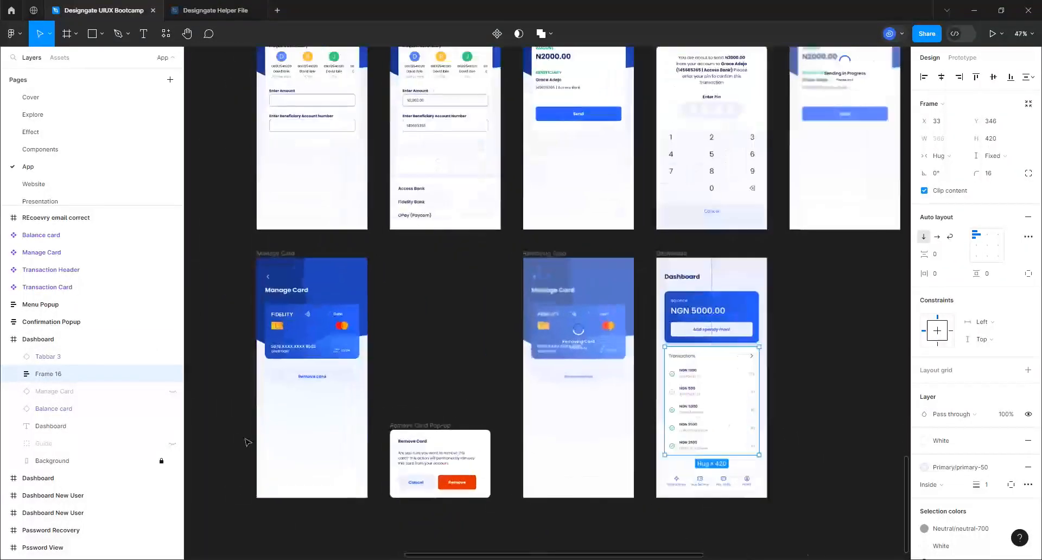
Deselect everything and show the Prototype settings with the iPhone 15 Pro preview device
{"action": "left_click", "coordinate": [826, 328]}
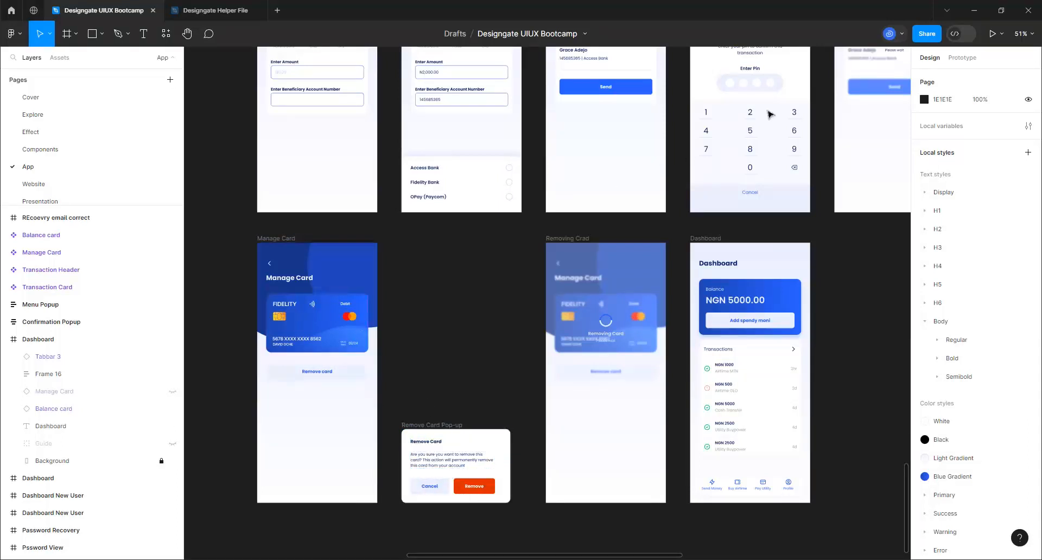
{"action": "left_click", "coordinate": [963, 58]}
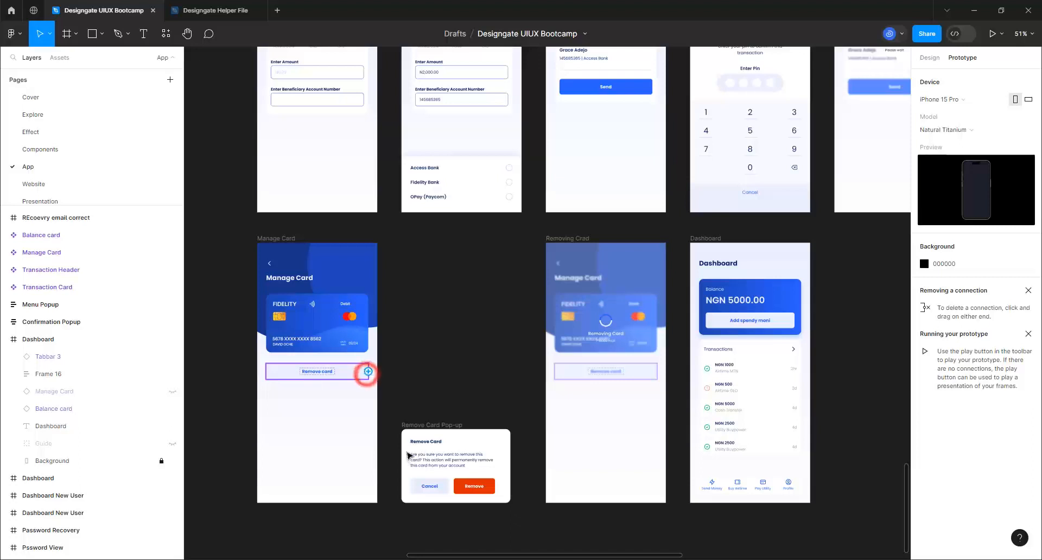
Link Remove card to the Remove Card Pop-up as an overlay that moves in upward
{"action": "left_click_drag", "start_coordinate": [368, 372], "coordinate": [441, 458]}
{"action": "scroll", "coordinate": [476, 326], "scroll_direction": "down", "scroll_amount": 3}
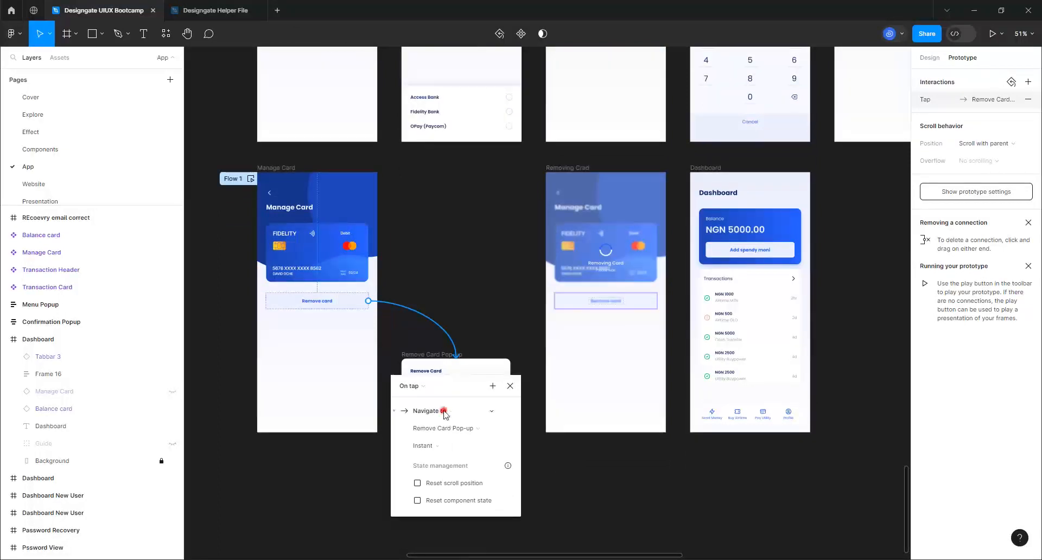
{"action": "left_click", "coordinate": [443, 411]}
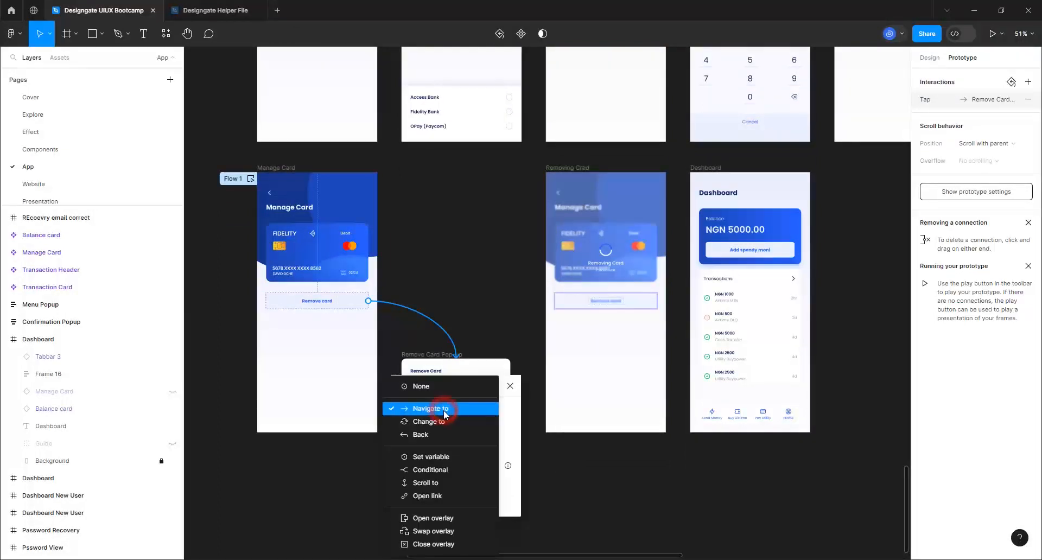
{"action": "left_click", "coordinate": [437, 518]}
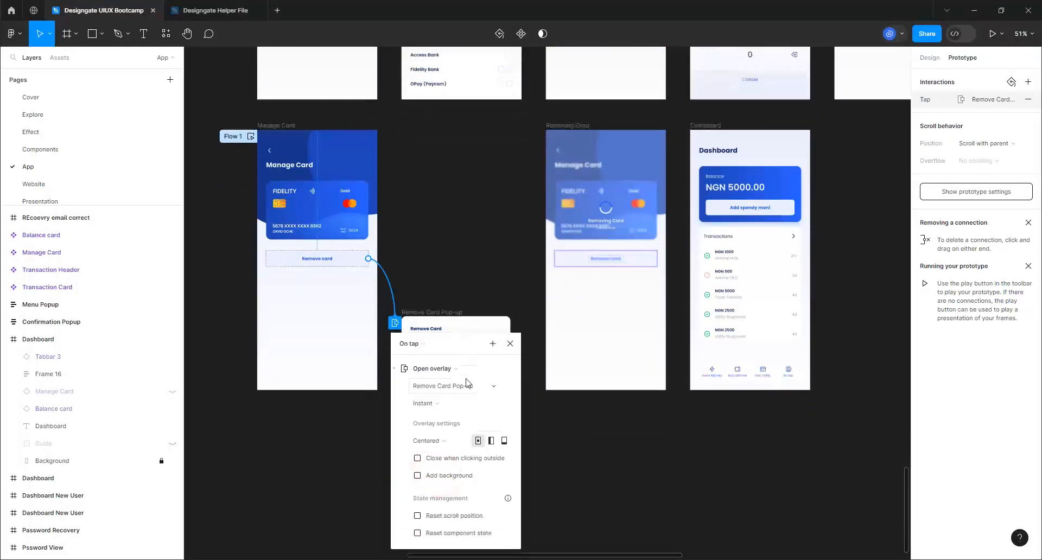
{"action": "left_click", "coordinate": [430, 396]}
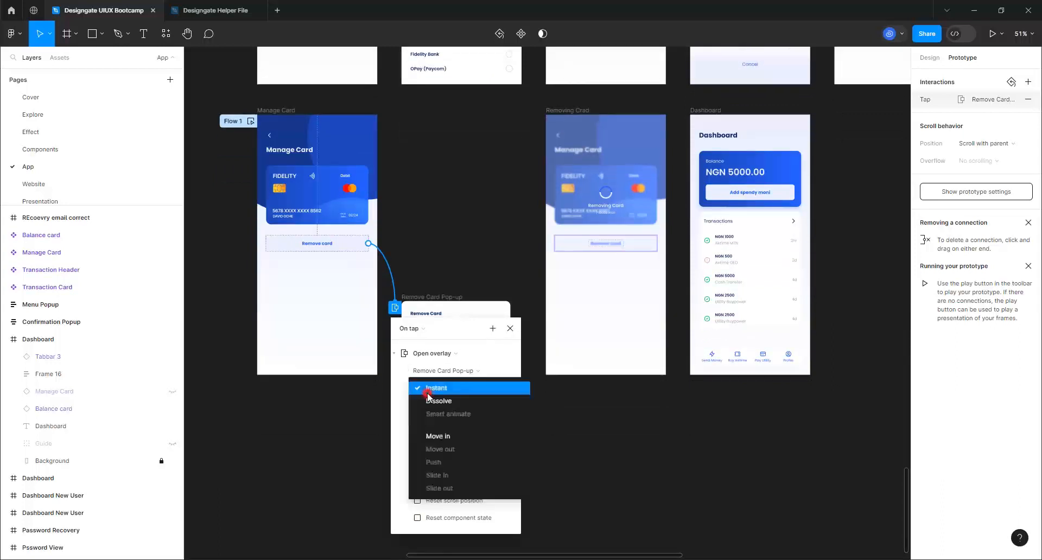
{"action": "left_click", "coordinate": [431, 435]}
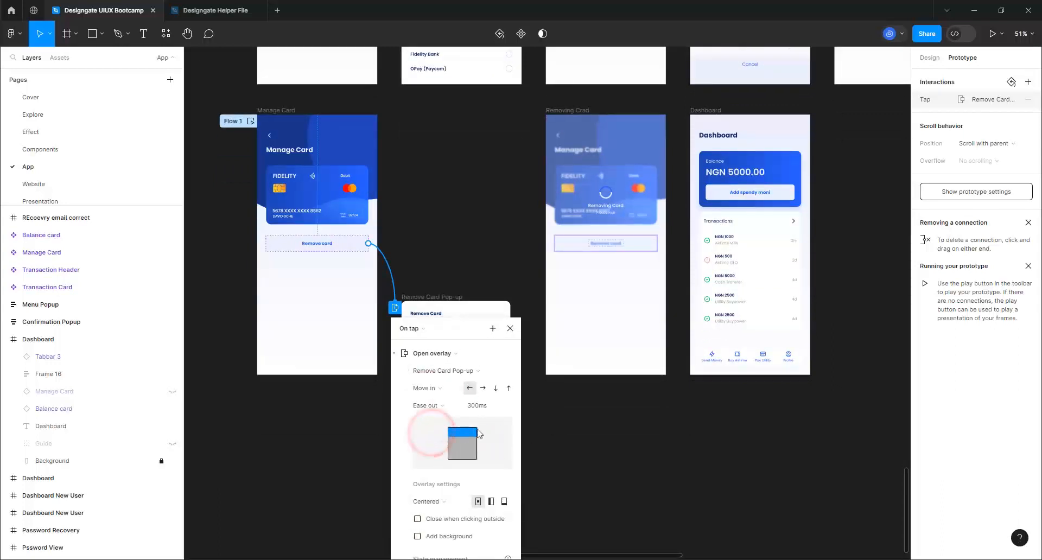
{"action": "left_click", "coordinate": [509, 388]}
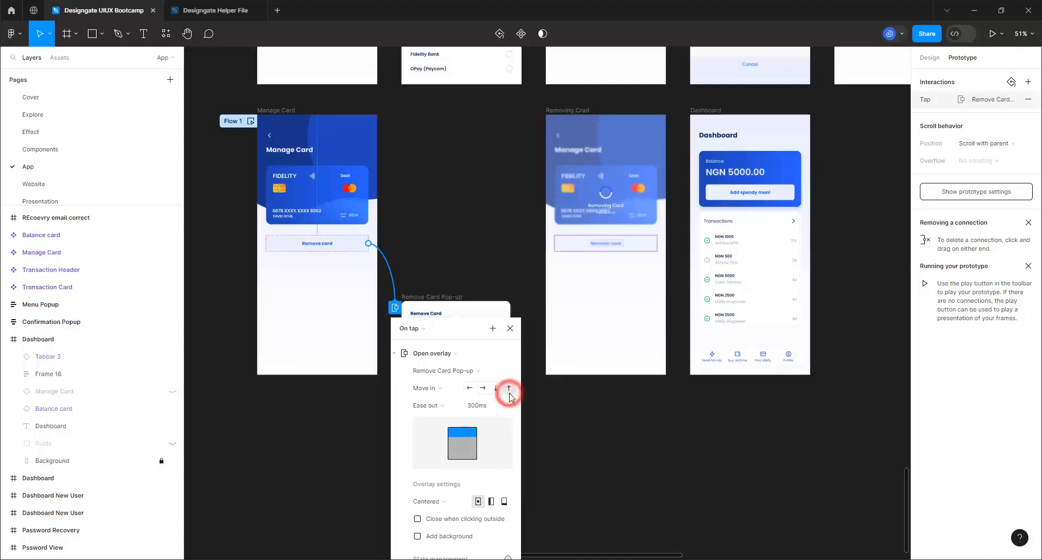
Enable scroll-position and component-state reset, and add a 25% black background behind the overlay
{"action": "scroll", "coordinate": [476, 291], "scroll_direction": "down", "scroll_amount": 4}
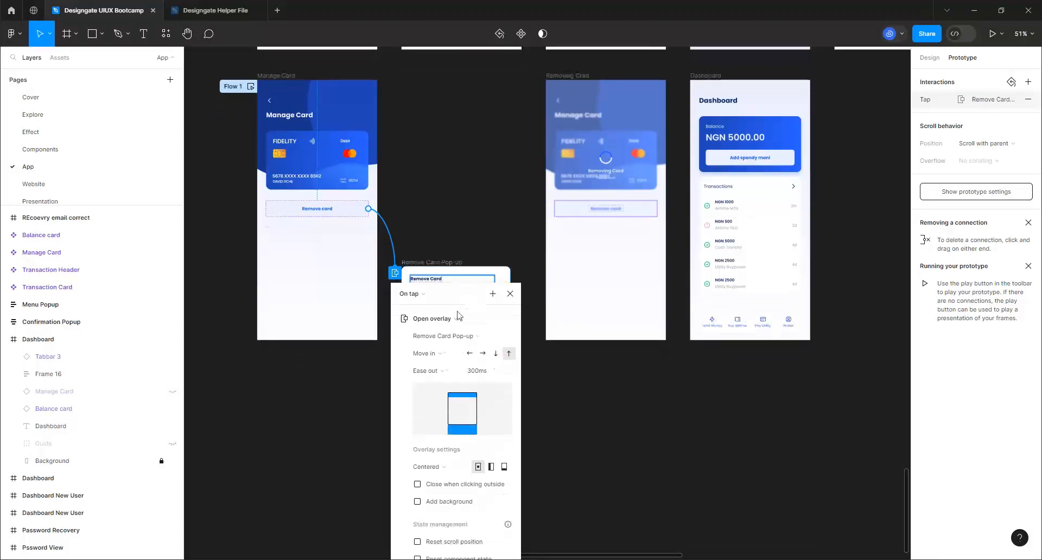
{"action": "scroll", "coordinate": [456, 432], "scroll_direction": "down", "scroll_amount": 1}
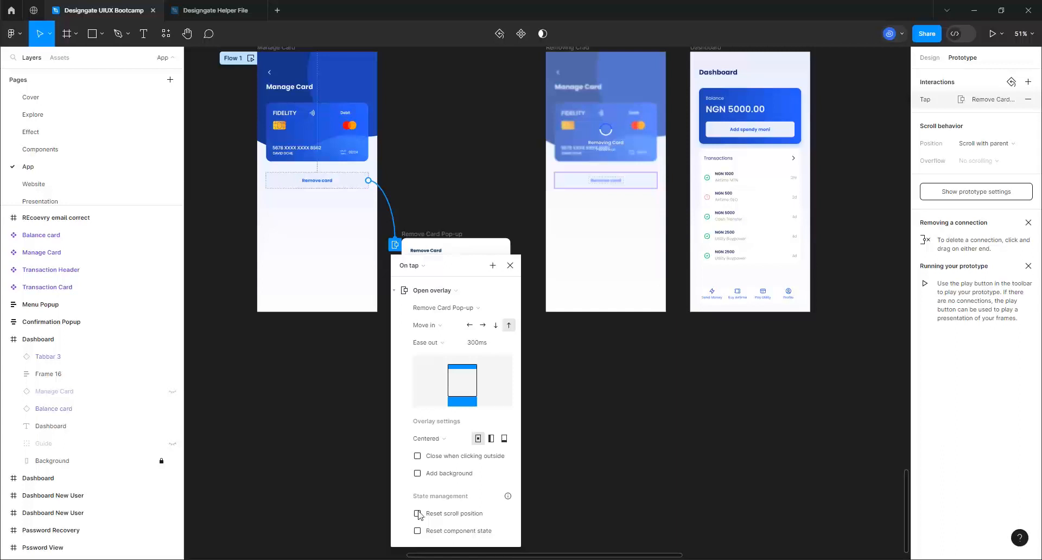
{"action": "left_click", "coordinate": [417, 513]}
{"action": "left_click", "coordinate": [418, 531]}
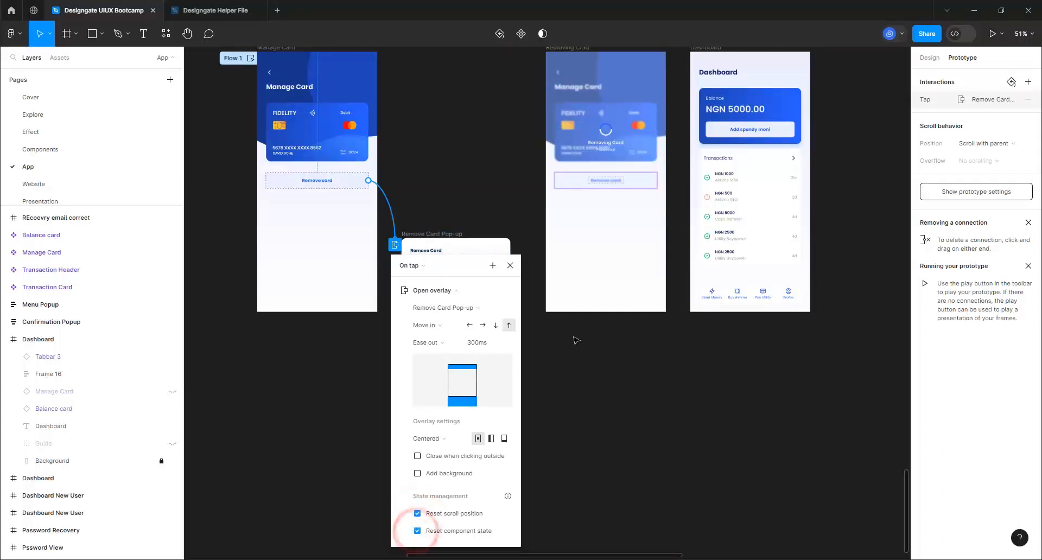
{"action": "left_click", "coordinate": [417, 474]}
{"action": "scroll", "coordinate": [498, 199], "scroll_direction": "up", "scroll_amount": 1}
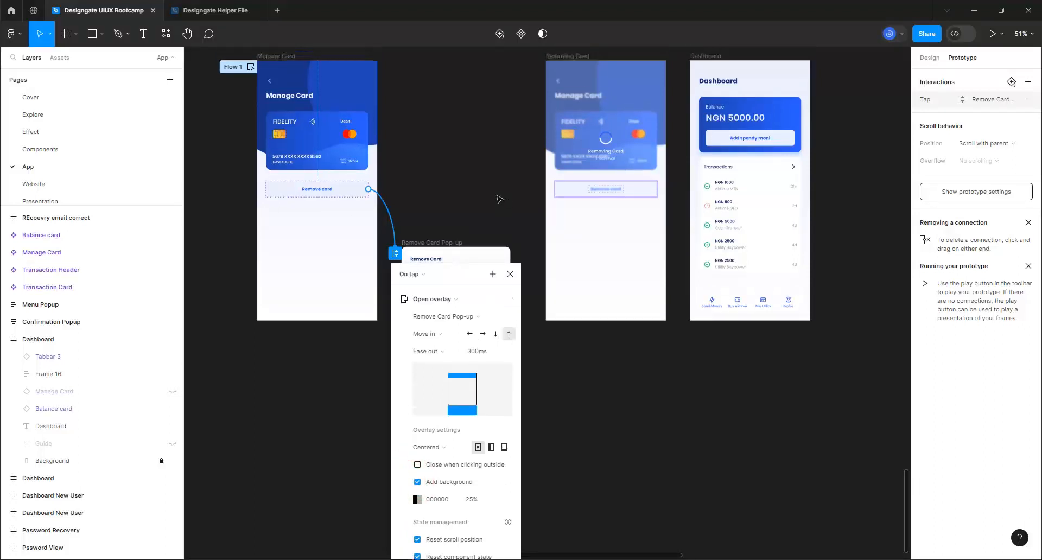
{"action": "scroll", "coordinate": [499, 199], "scroll_direction": "up", "scroll_amount": 3}
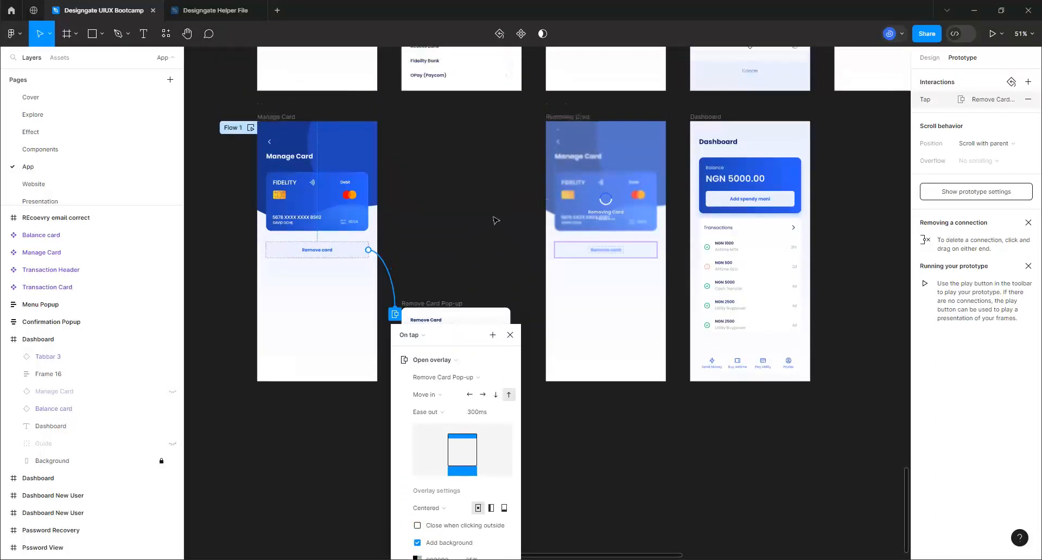
{"action": "left_click", "coordinate": [496, 276]}
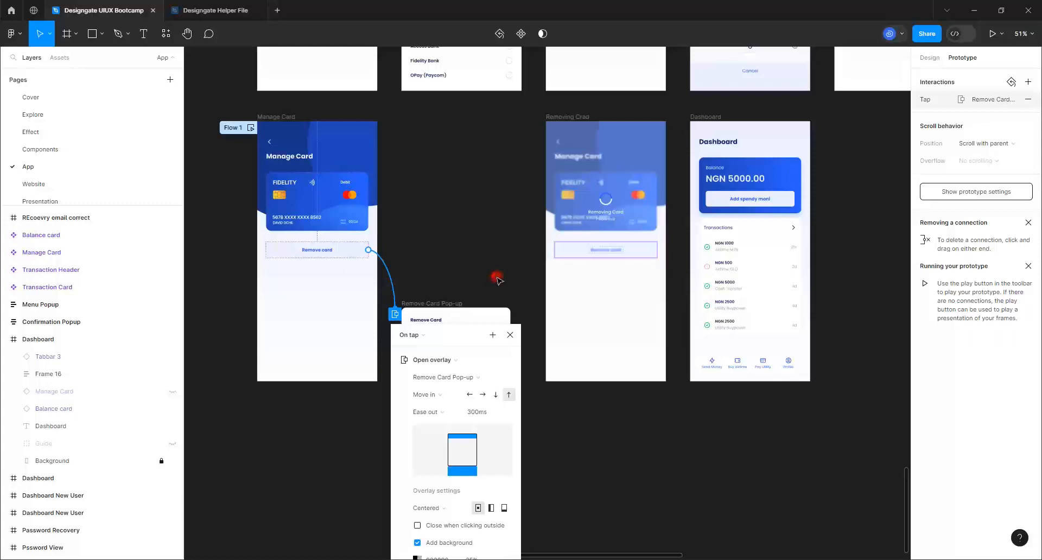
{"action": "left_click", "coordinate": [491, 312]}
Link the pop-up's Cancel button back to Manage Card with a rightward Move in
{"action": "left_click", "coordinate": [488, 323]}
{"action": "left_click", "coordinate": [436, 365]}
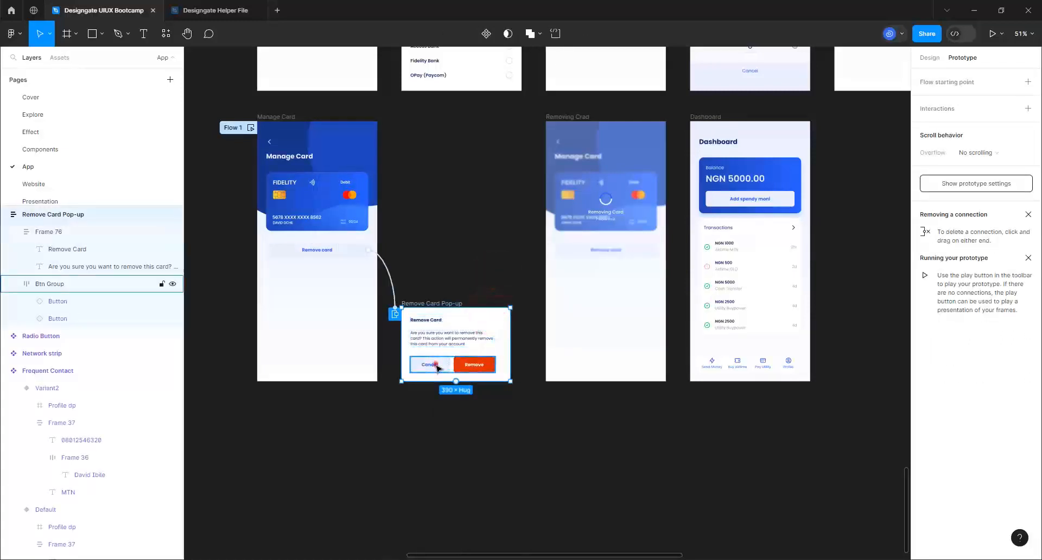
{"action": "left_click", "coordinate": [436, 367]}
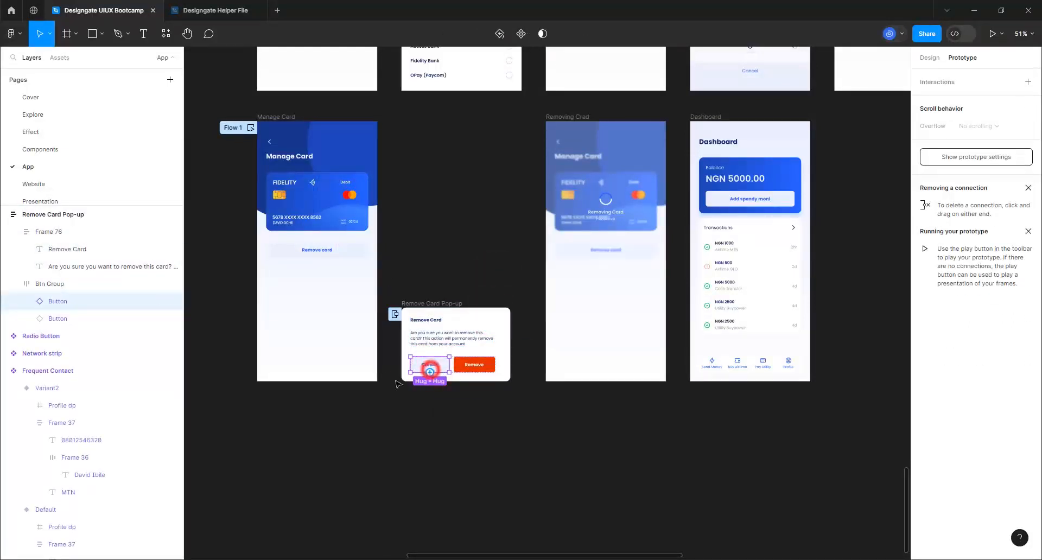
{"action": "left_click_drag", "start_coordinate": [430, 372], "coordinate": [336, 318]}
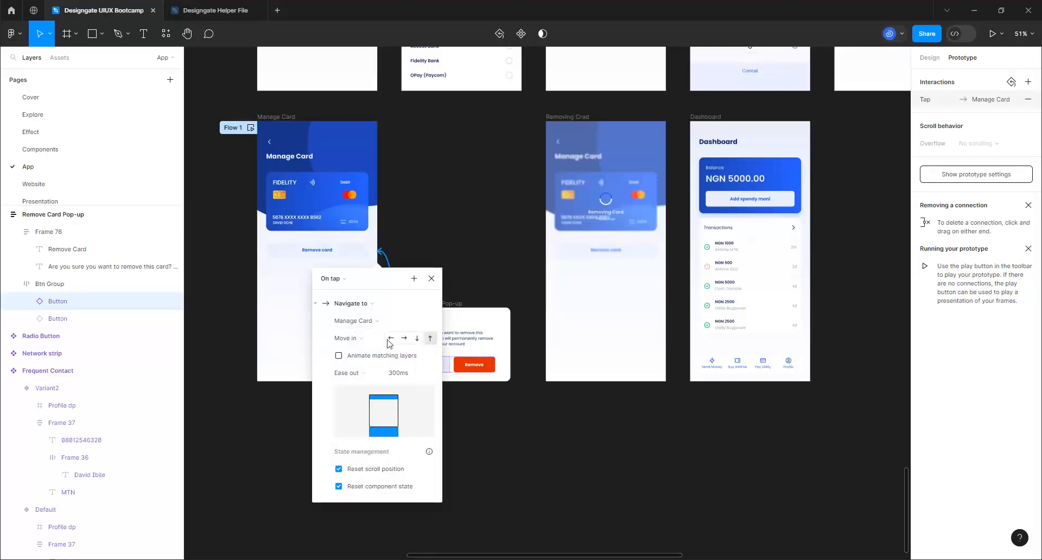
{"action": "left_click", "coordinate": [404, 339]}
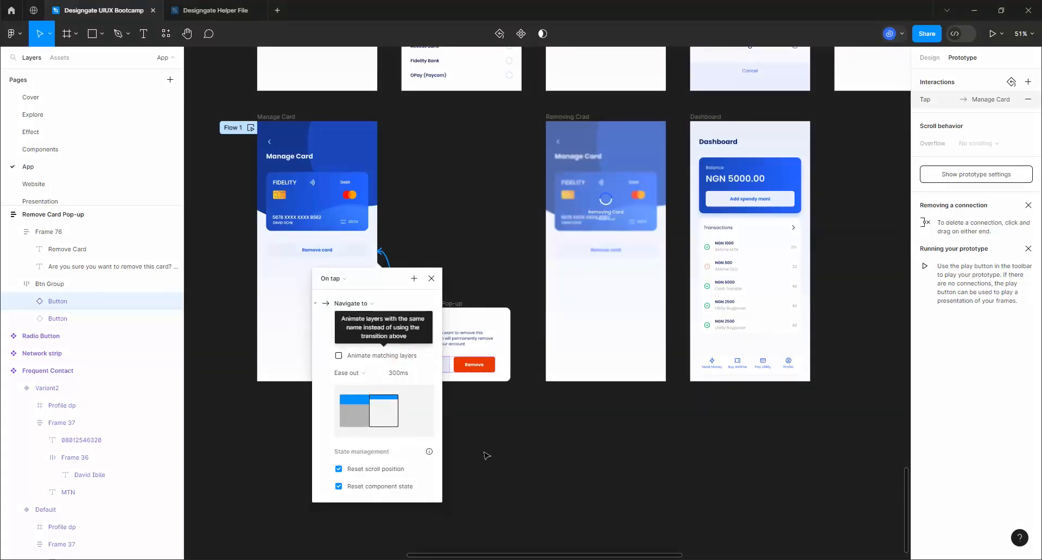
{"action": "left_click", "coordinate": [489, 369]}
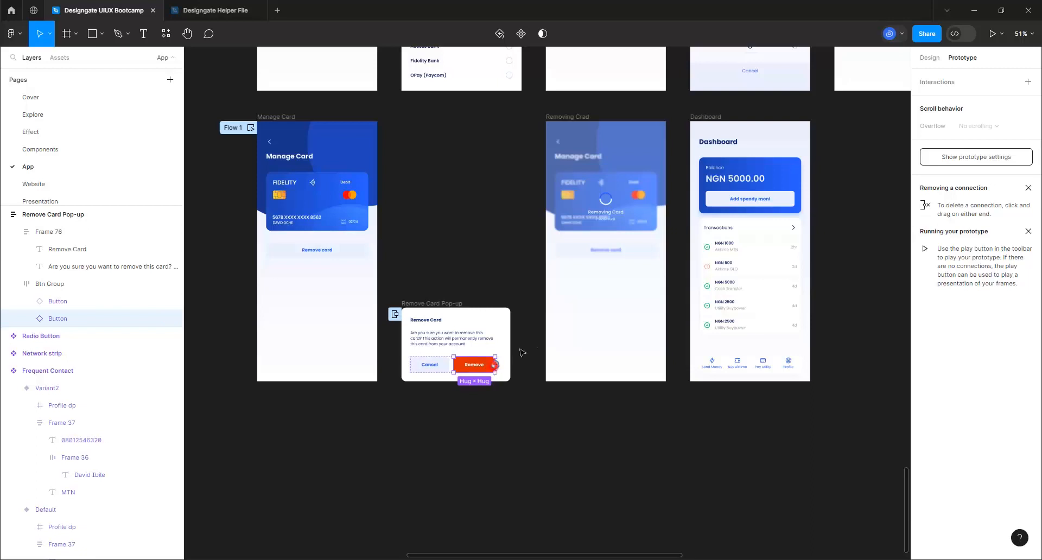
Link the pop-up's Remove button to the Removing Crad screen with an Instant transition
{"action": "left_click_drag", "start_coordinate": [494, 365], "coordinate": [564, 234]}
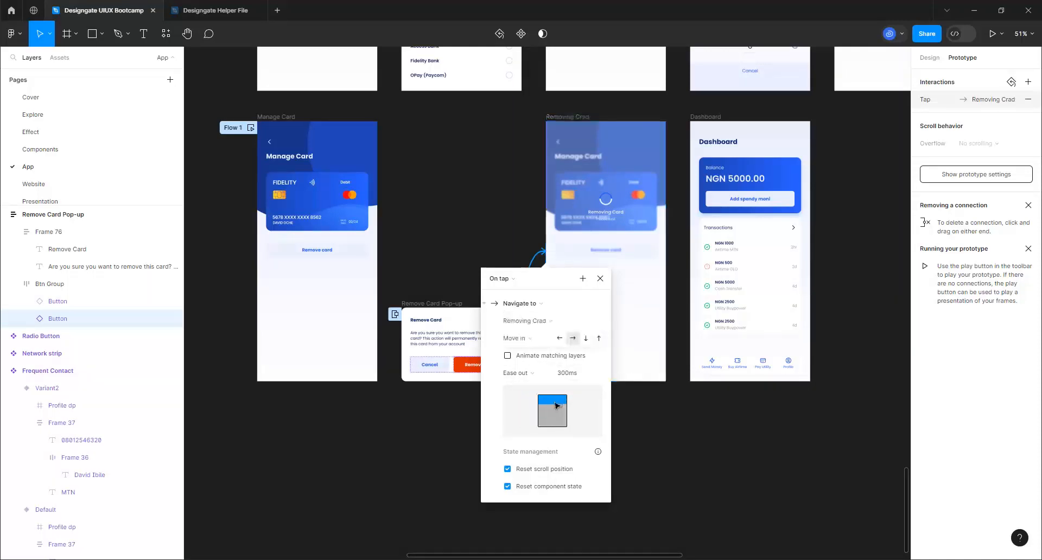
{"action": "left_click", "coordinate": [525, 342]}
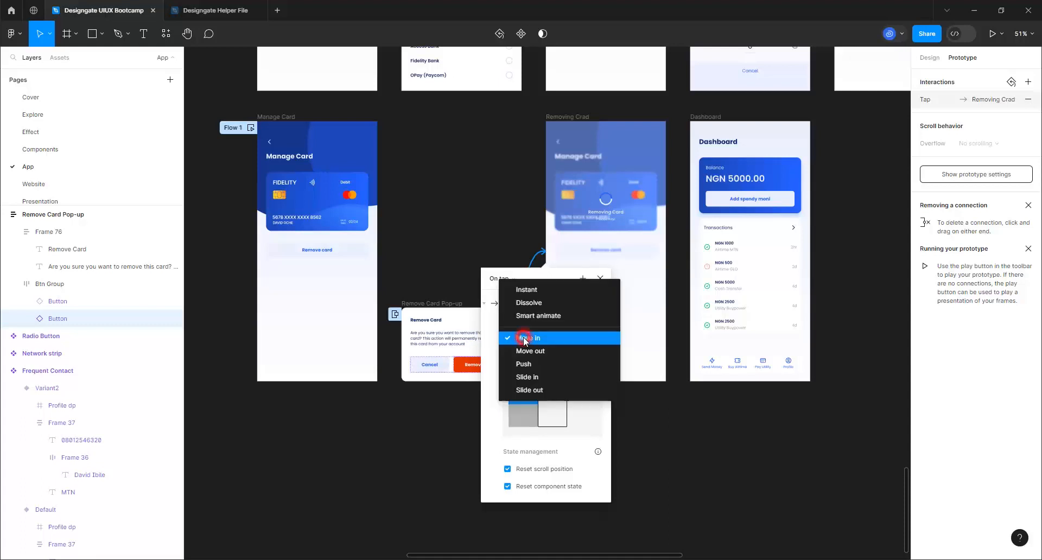
{"action": "left_click", "coordinate": [523, 291]}
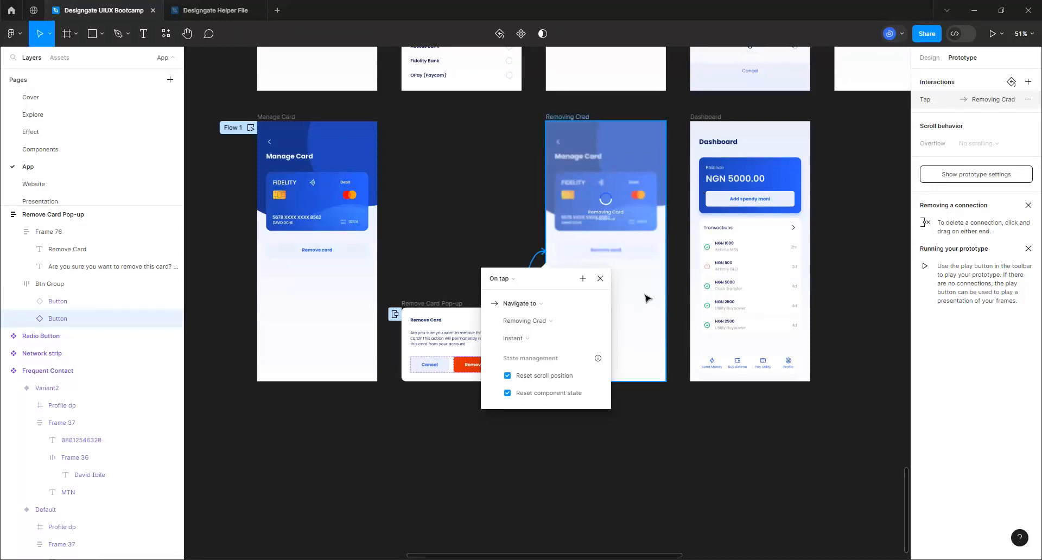
{"action": "left_click", "coordinate": [629, 226]}
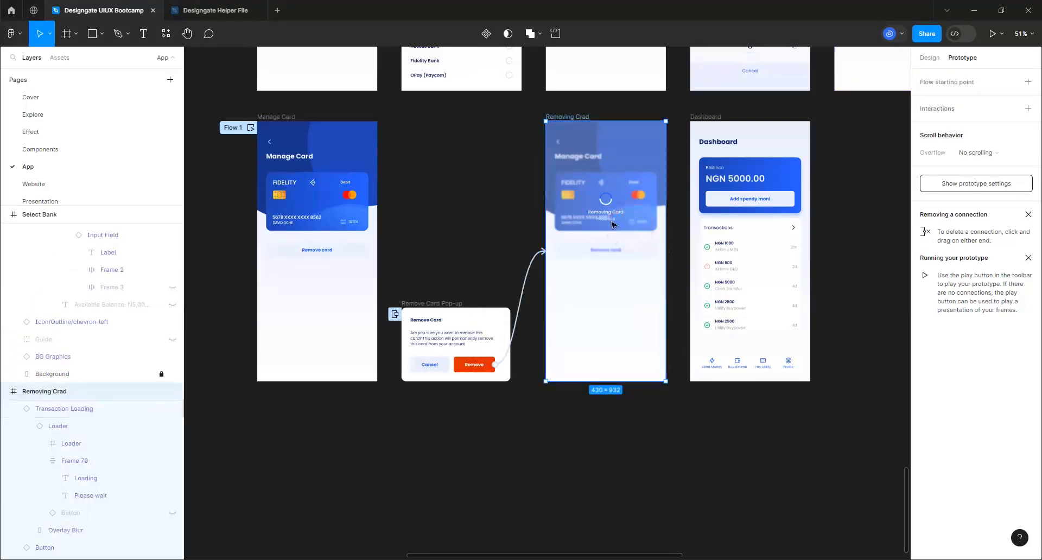
Link the Transaction Loading overlay to Dashboard using Navigate to with a Move in transition
{"action": "left_click", "coordinate": [613, 223]}
{"action": "left_click", "coordinate": [612, 221]}
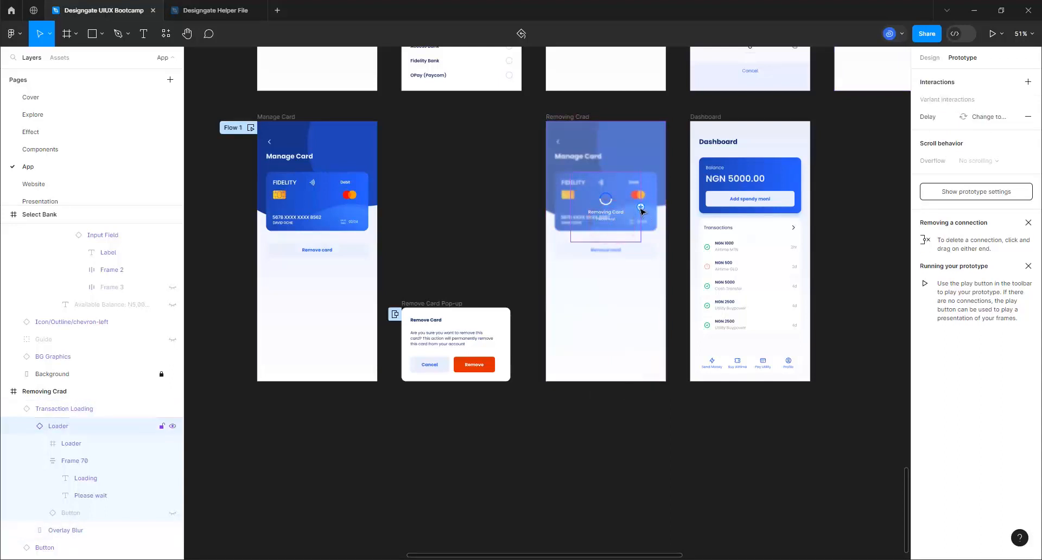
{"action": "left_click", "coordinate": [636, 286]}
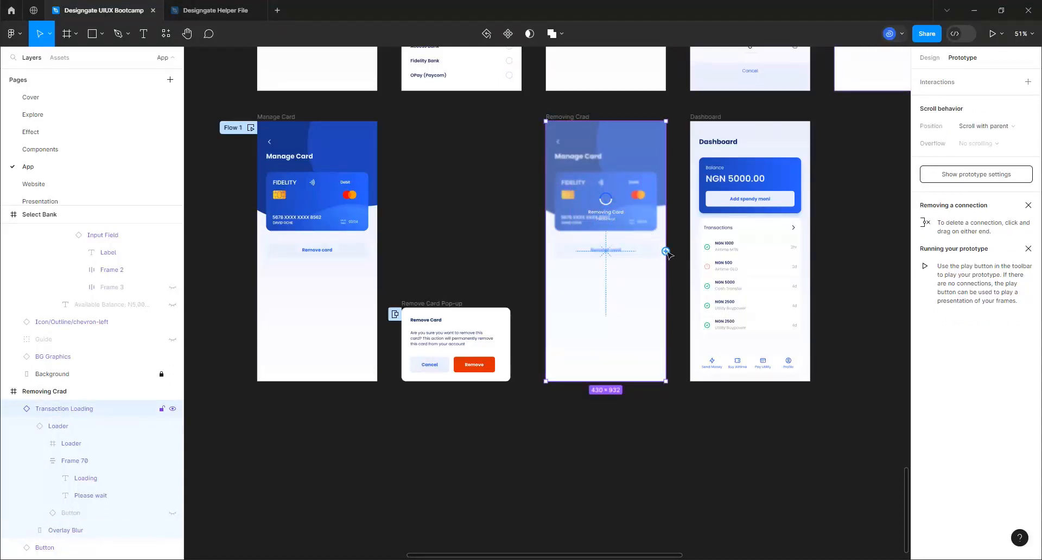
{"action": "left_click_drag", "start_coordinate": [667, 253], "coordinate": [694, 257]}
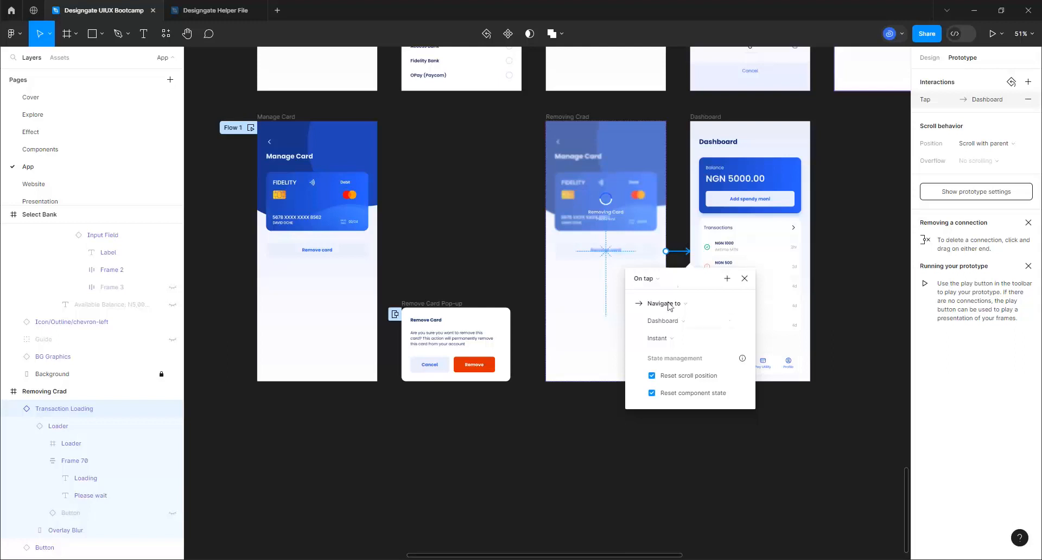
{"action": "left_click", "coordinate": [693, 302]}
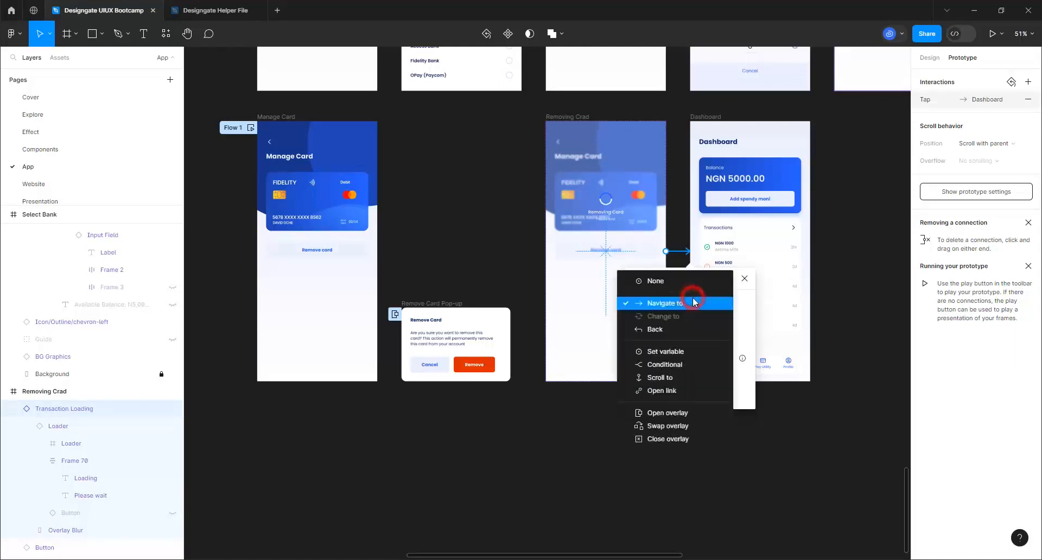
{"action": "left_click", "coordinate": [693, 302]}
{"action": "left_click", "coordinate": [675, 337]}
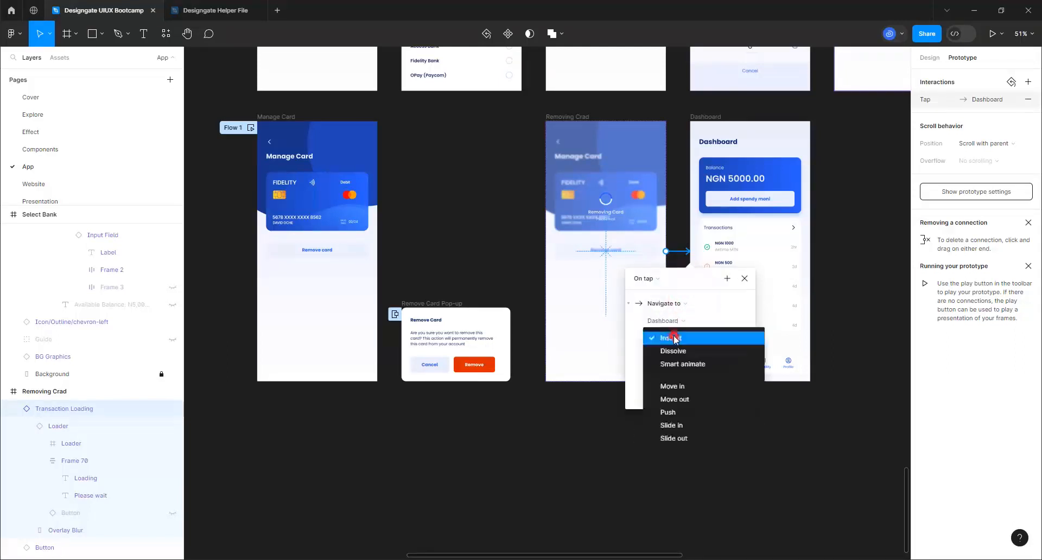
{"action": "left_click", "coordinate": [673, 387]}
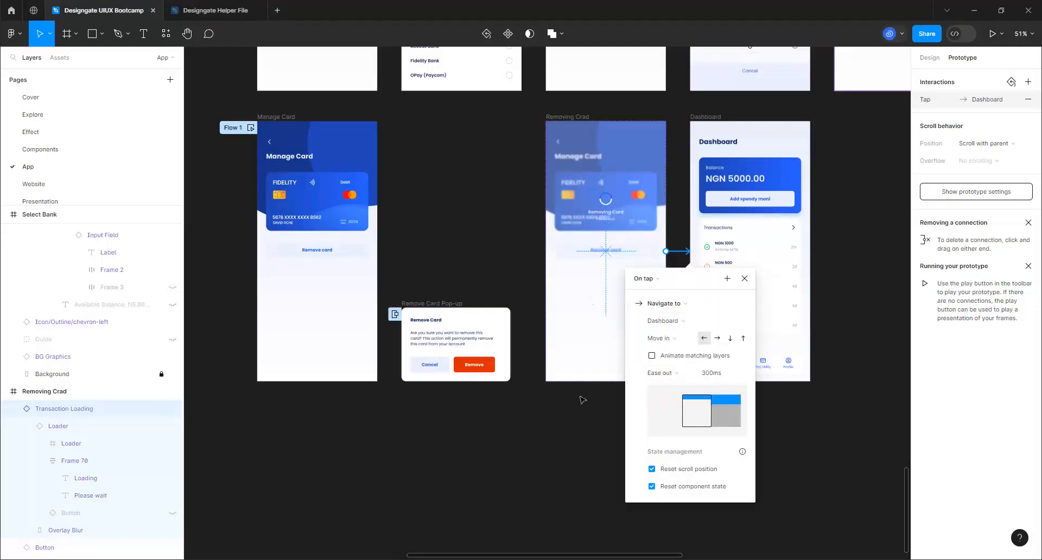
{"action": "left_click", "coordinate": [591, 456]}
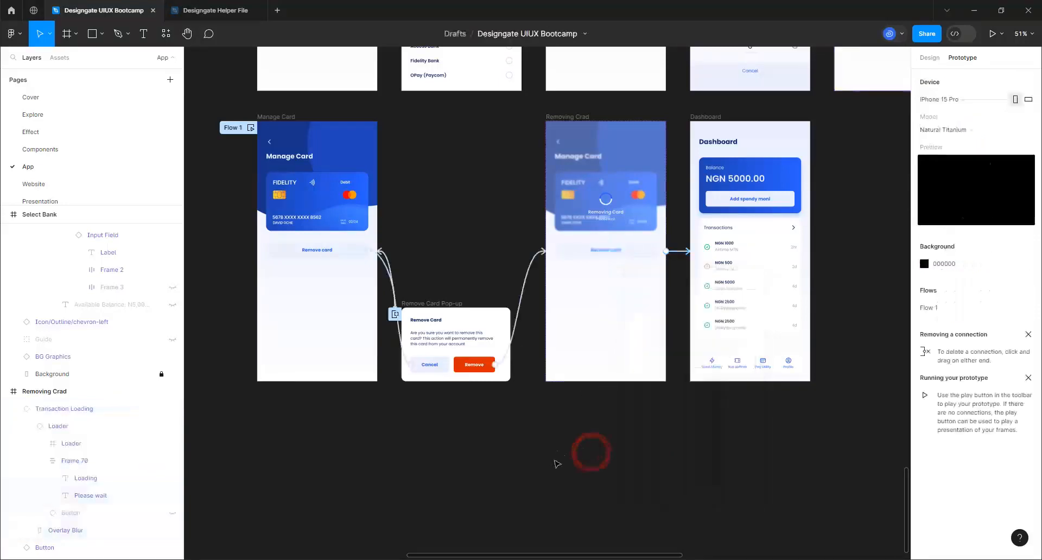
Shorten the loading-to-Dashboard transition to 150ms
{"action": "scroll", "coordinate": [556, 455], "scroll_direction": "down", "scroll_amount": 2}
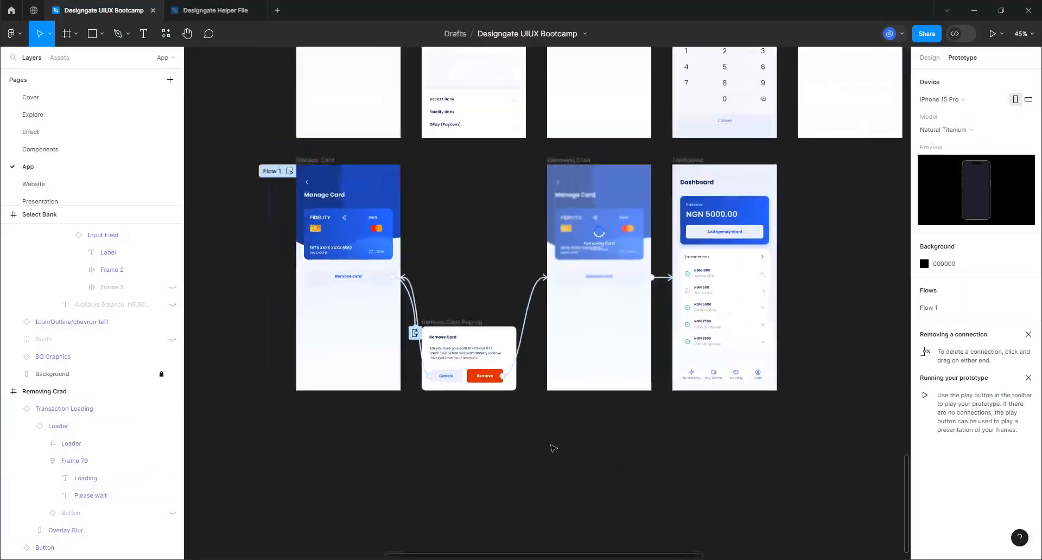
{"action": "left_click", "coordinate": [668, 277]}
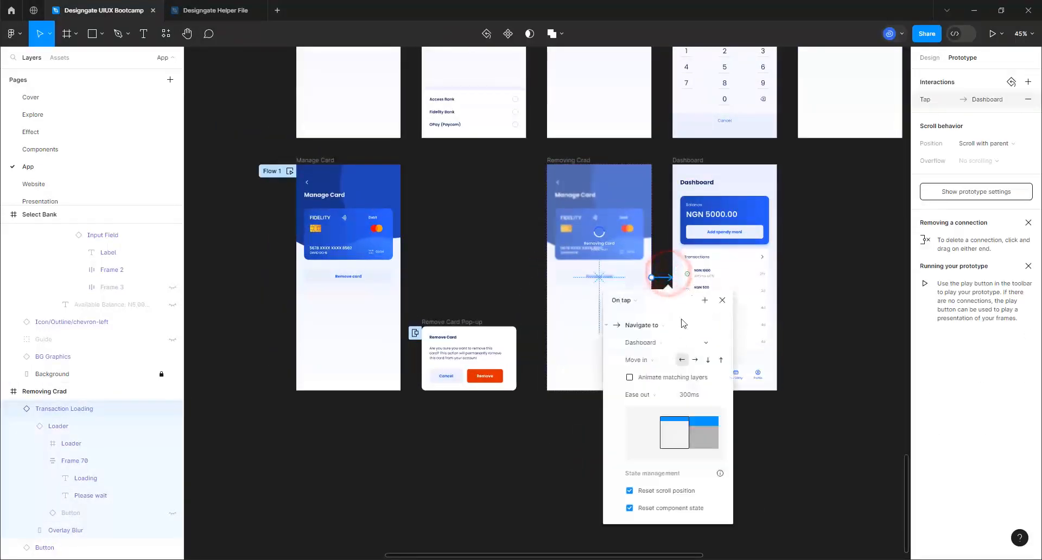
{"action": "left_click", "coordinate": [687, 395]}
{"action": "type", "text": "150"}
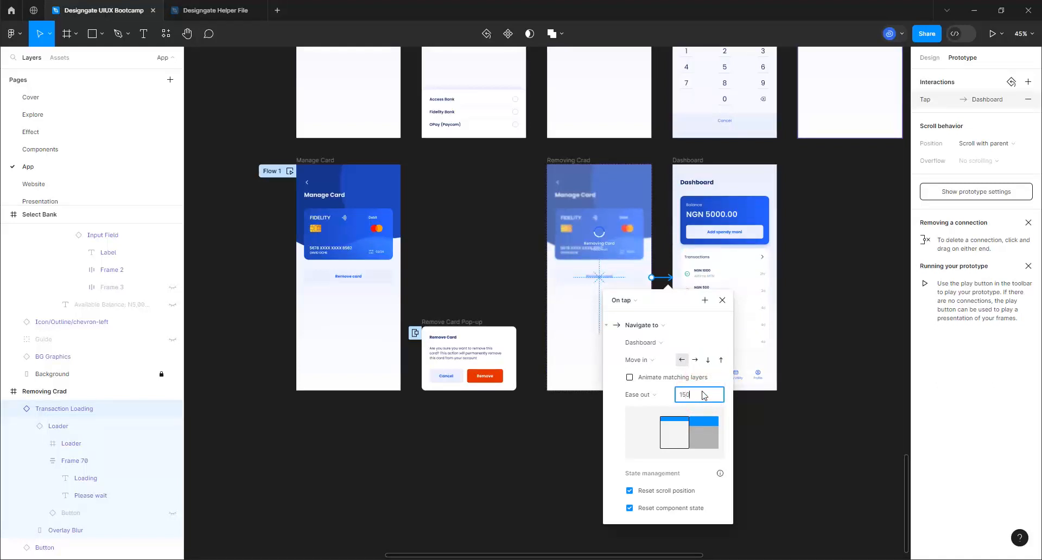
{"action": "key", "text": "Return"}
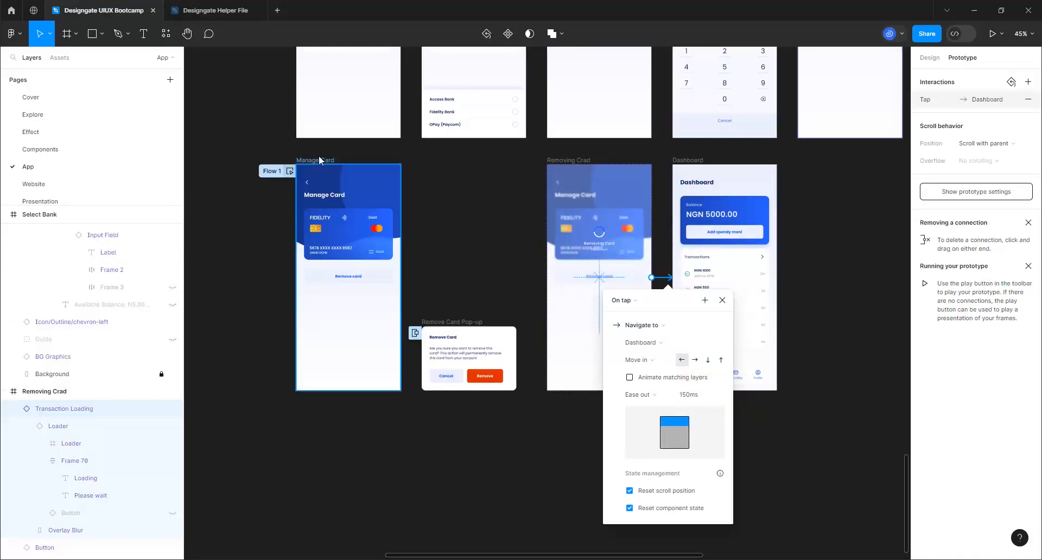
Change the Cancel-to-Manage Card transition duration to 150ms
{"action": "left_click", "coordinate": [432, 379]}
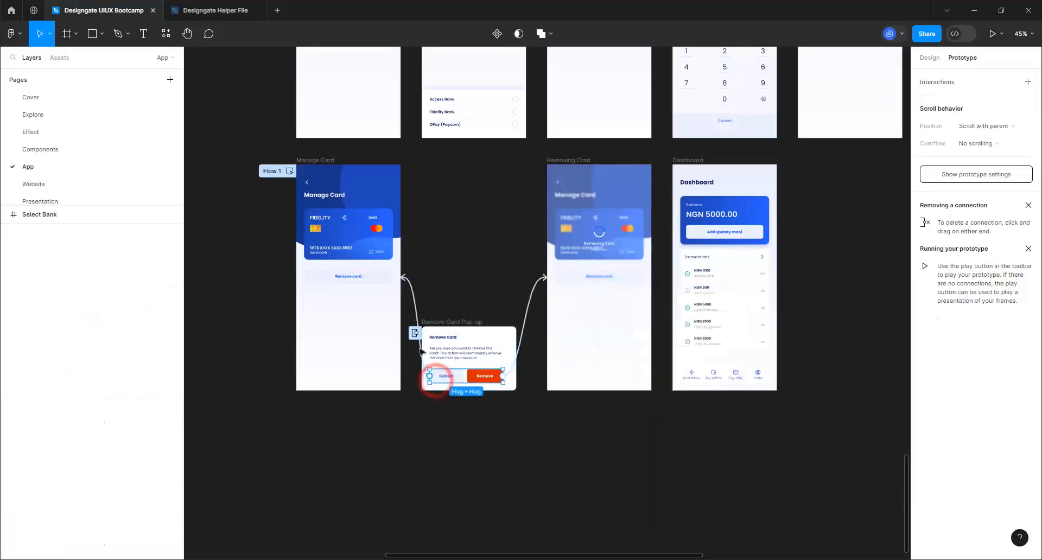
{"action": "left_click", "coordinate": [410, 305]}
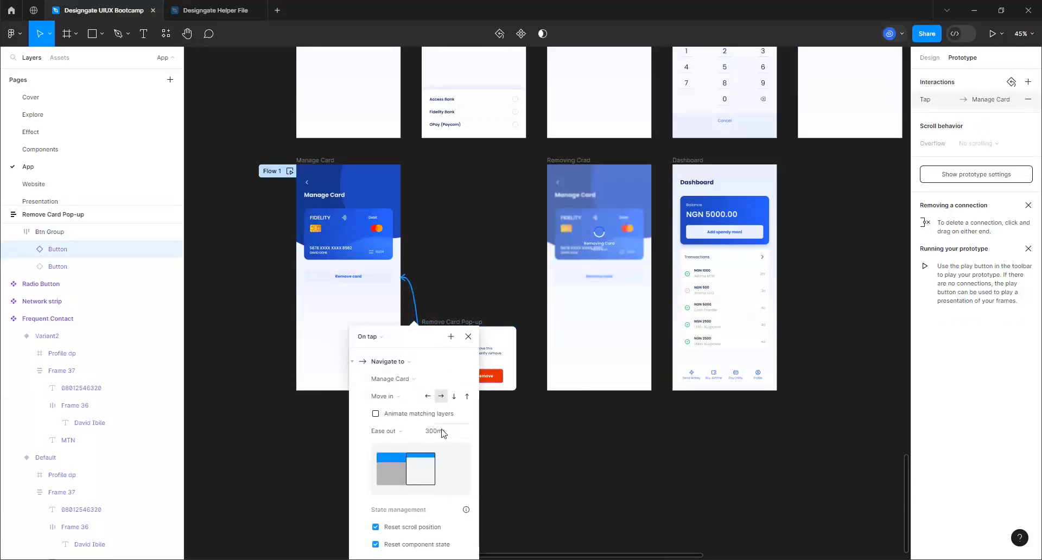
{"action": "left_click", "coordinate": [442, 431]}
{"action": "type", "text": "150"}
{"action": "key", "text": "Return"}
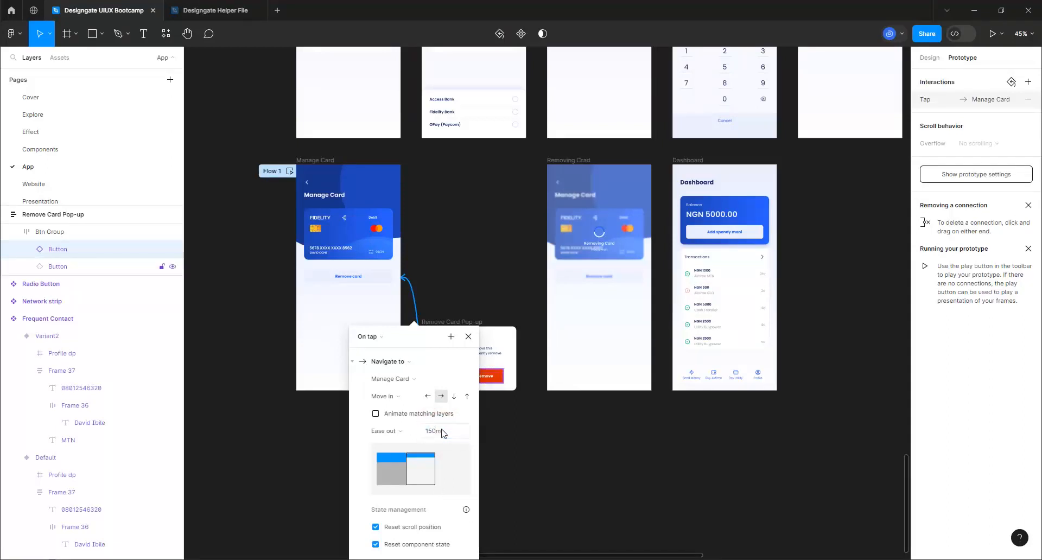
{"action": "left_click", "coordinate": [452, 228]}
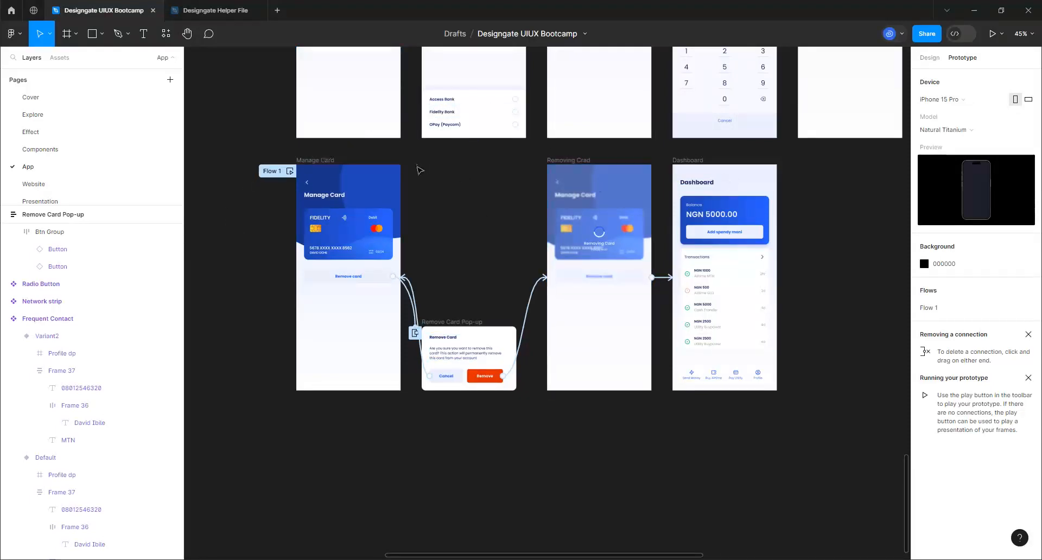
{"action": "scroll", "coordinate": [417, 163], "scroll_direction": "up", "scroll_amount": 4}
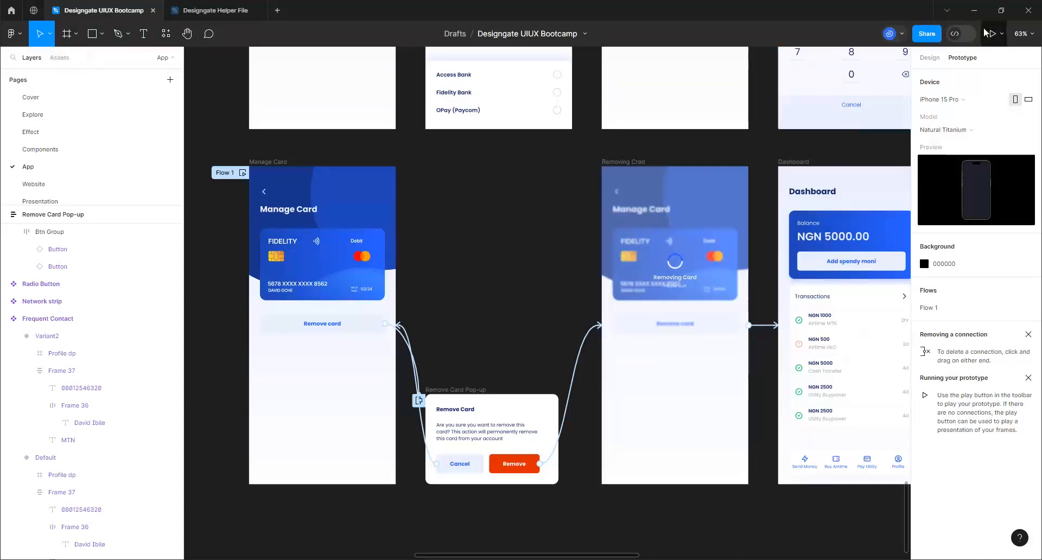
Launch the prototype preview and position its window beside the frames
{"action": "left_click", "coordinate": [1001, 35]}
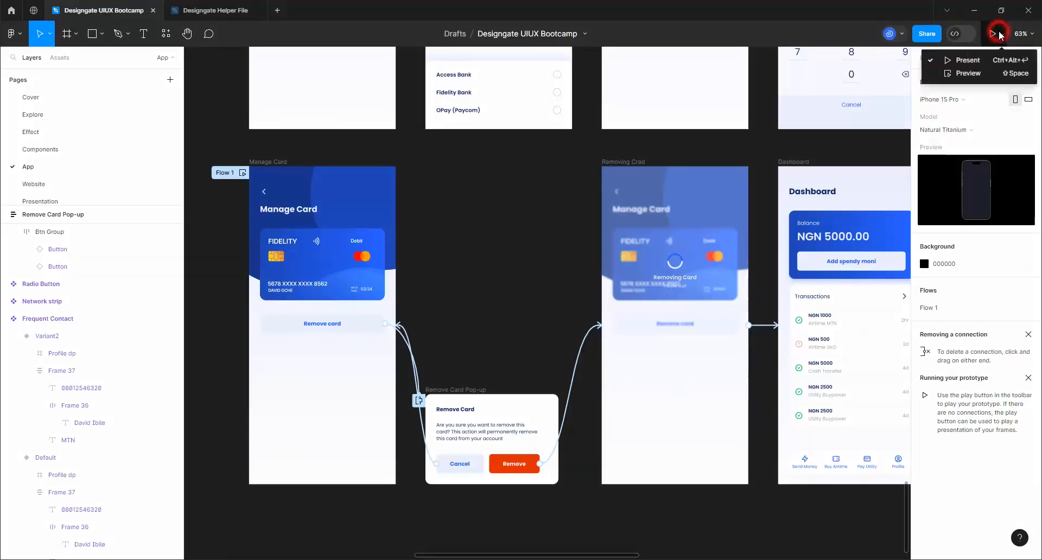
{"action": "left_click", "coordinate": [969, 71]}
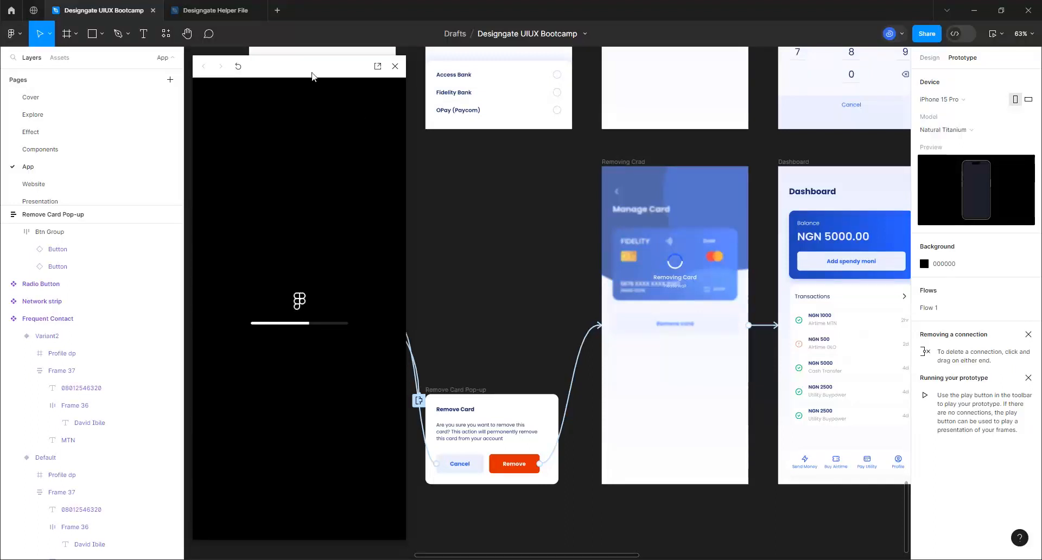
{"action": "left_click_drag", "start_coordinate": [311, 70], "coordinate": [591, 114]}
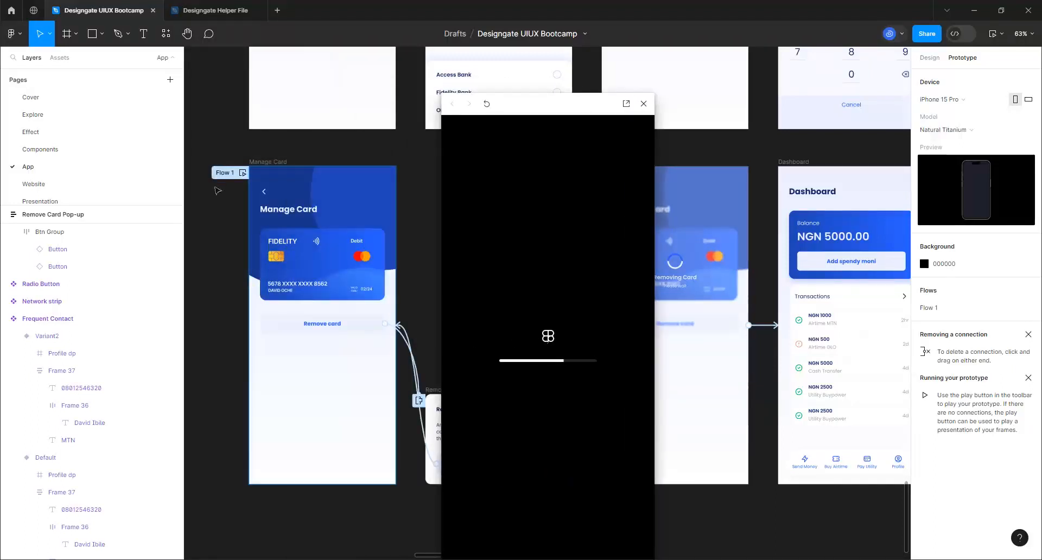
{"action": "left_click", "coordinate": [254, 162]}
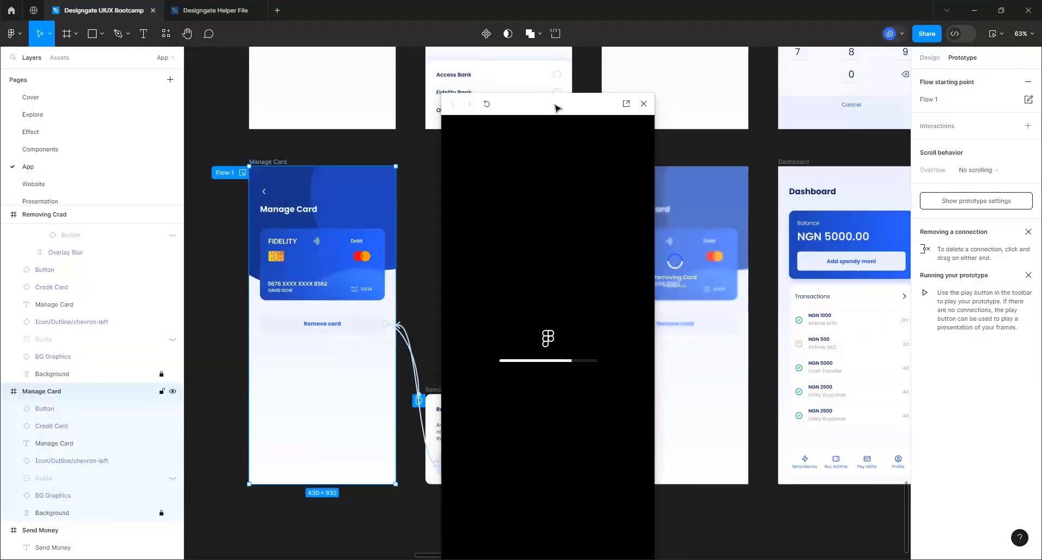
{"action": "left_click", "coordinate": [923, 59]}
{"action": "left_click", "coordinate": [616, 54]}
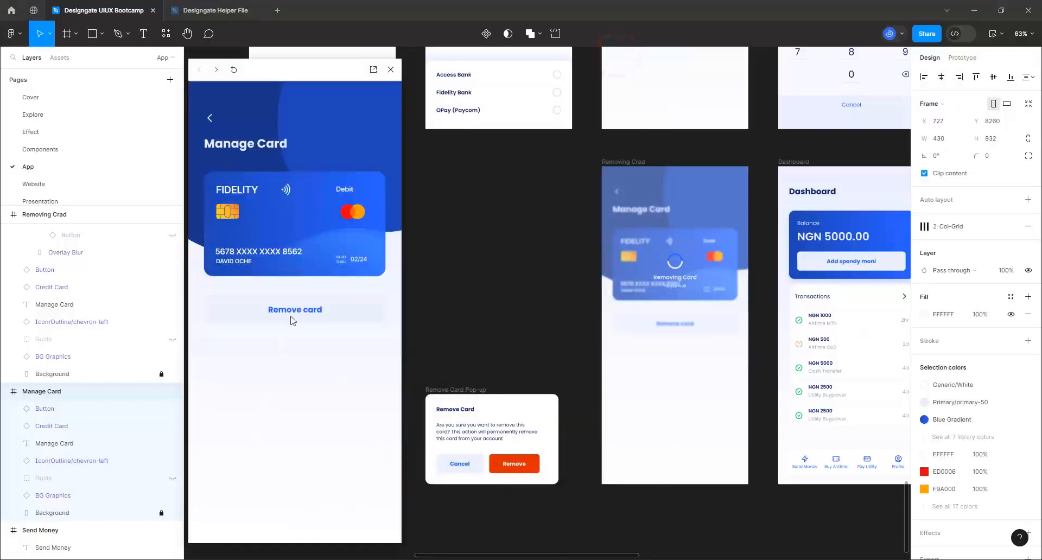
{"action": "left_click", "coordinate": [296, 363]}
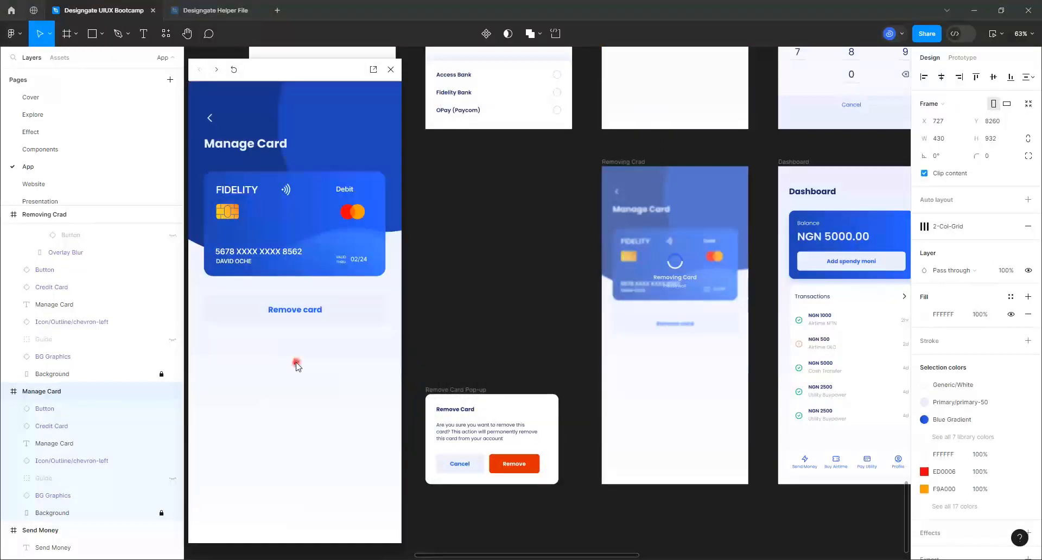
Walk the preview through Remove card, Cancel, Remove card, Remove and Done to the Dashboard
{"action": "left_click", "coordinate": [298, 308]}
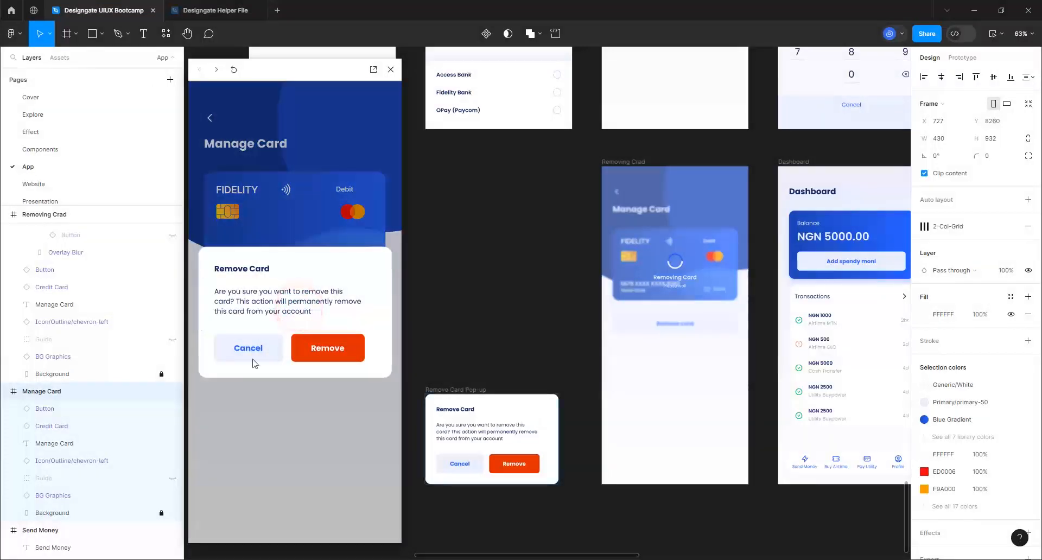
{"action": "left_click", "coordinate": [256, 350]}
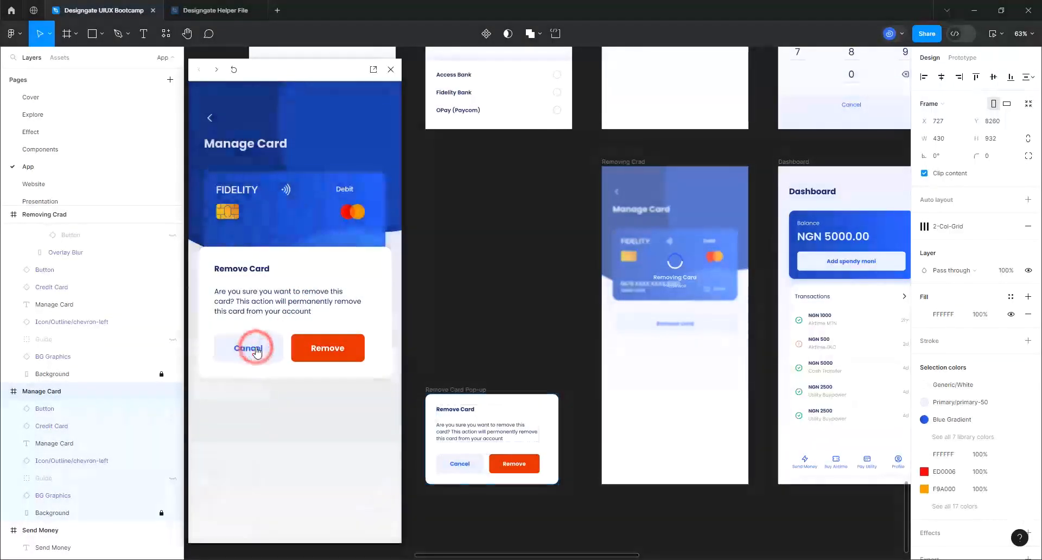
{"action": "left_click", "coordinate": [297, 310]}
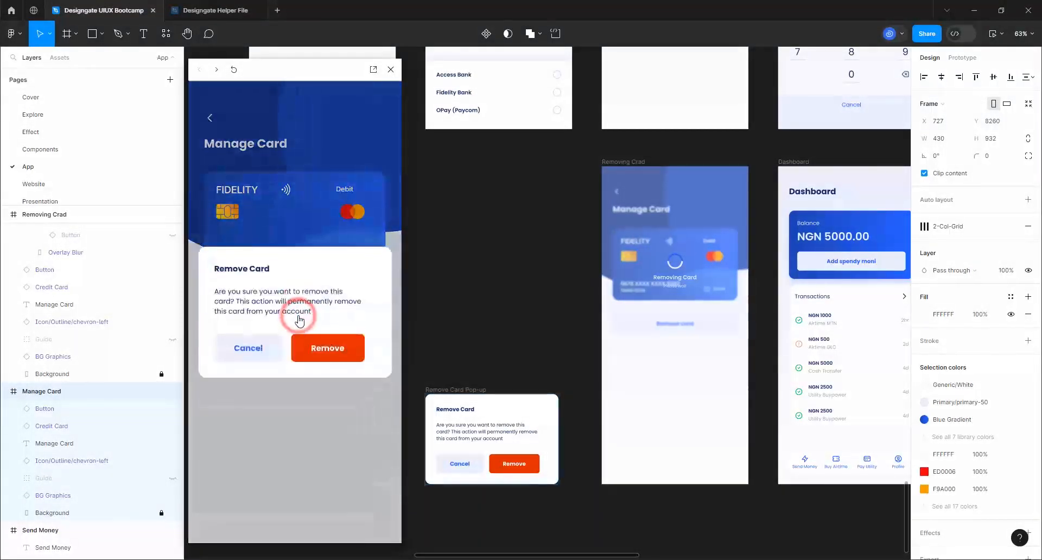
{"action": "left_click", "coordinate": [327, 350]}
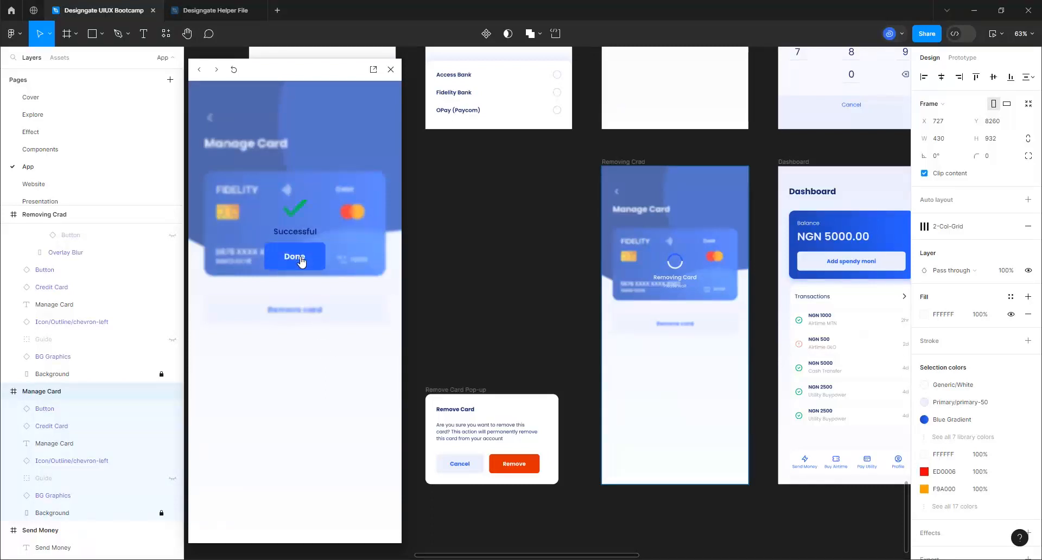
{"action": "left_click", "coordinate": [300, 259]}
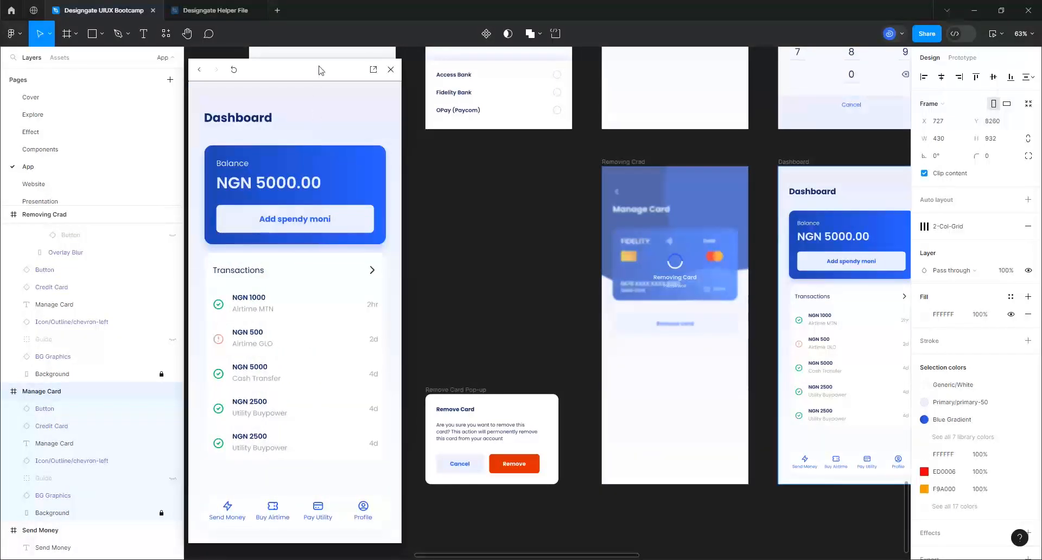
{"action": "left_click_drag", "start_coordinate": [321, 70], "coordinate": [536, 107]}
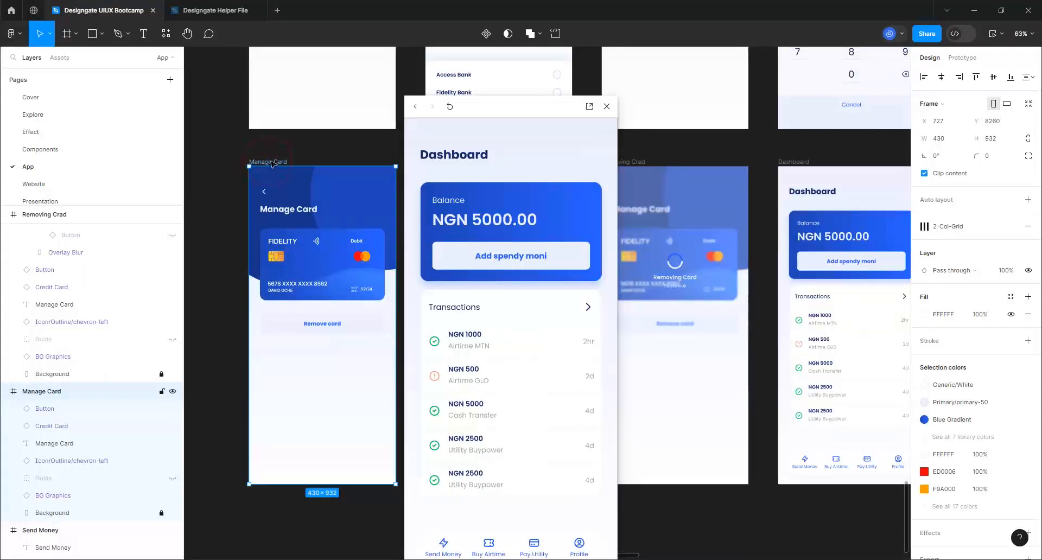
Restart the preview from Manage Card and tap Remove card, Cancel, Remove card, Remove and Done again
{"action": "left_click", "coordinate": [632, 164]}
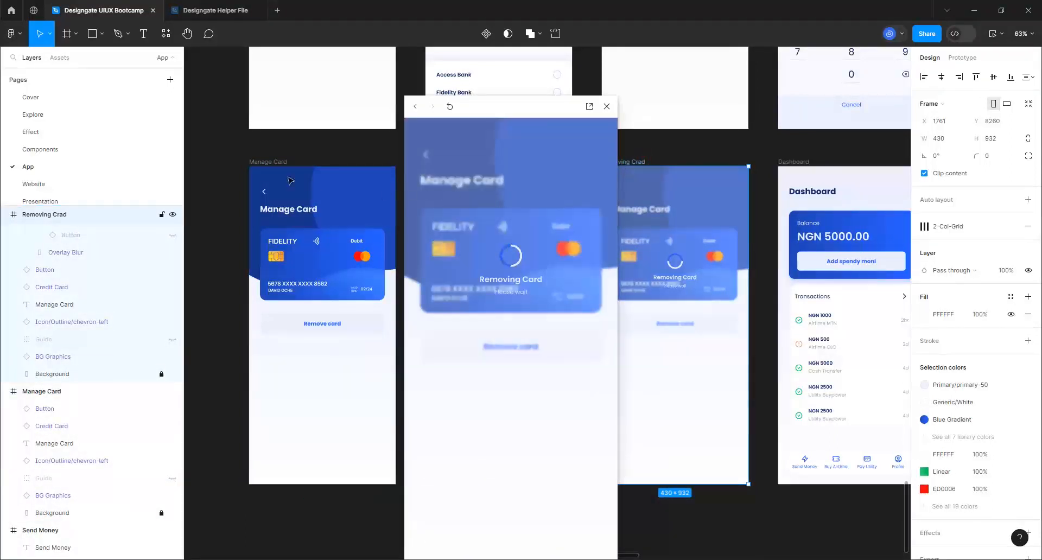
{"action": "left_click", "coordinate": [281, 161]}
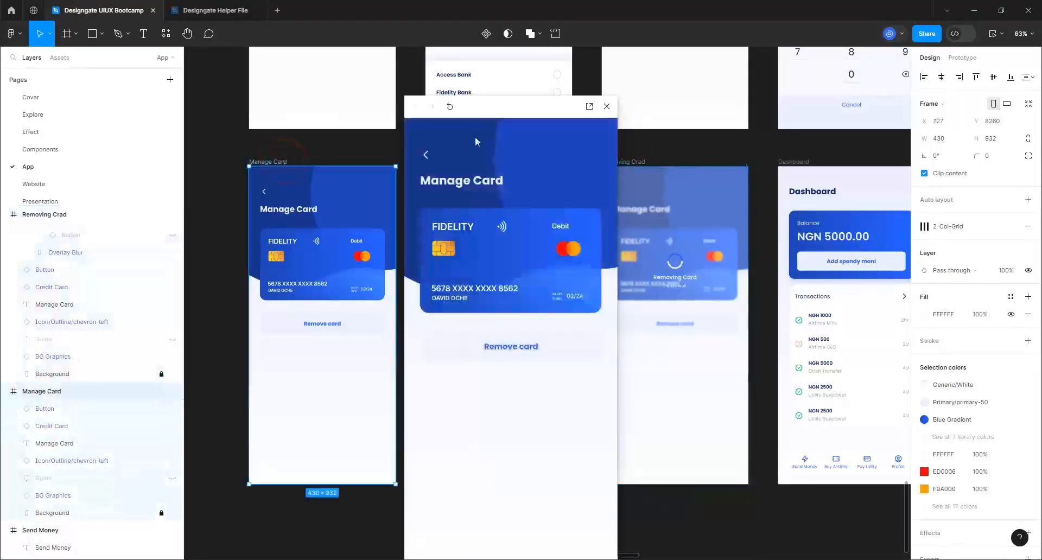
{"action": "left_click_drag", "start_coordinate": [493, 107], "coordinate": [317, 74]}
{"action": "left_click", "coordinate": [350, 309]}
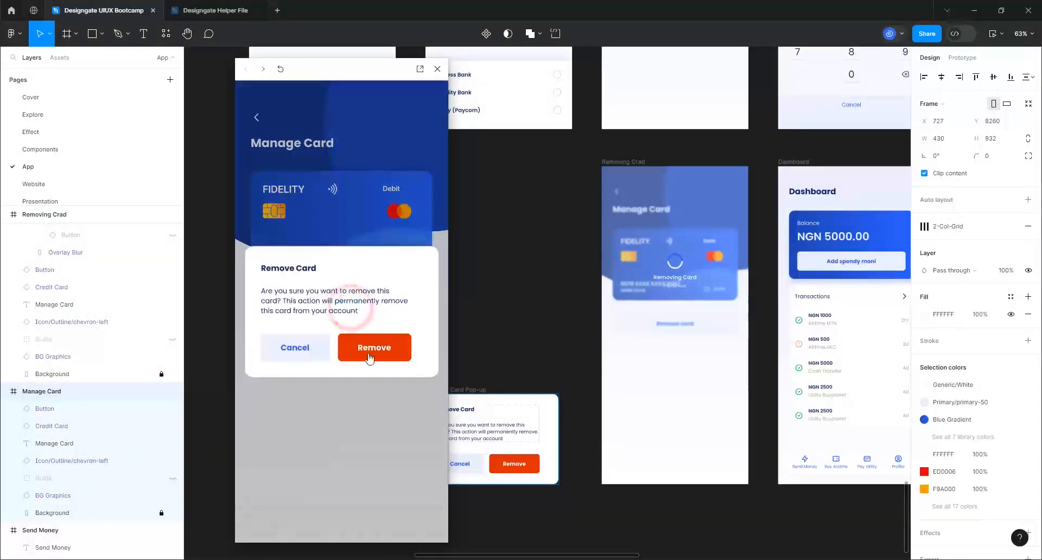
{"action": "left_click", "coordinate": [257, 351]}
{"action": "left_click", "coordinate": [286, 352]}
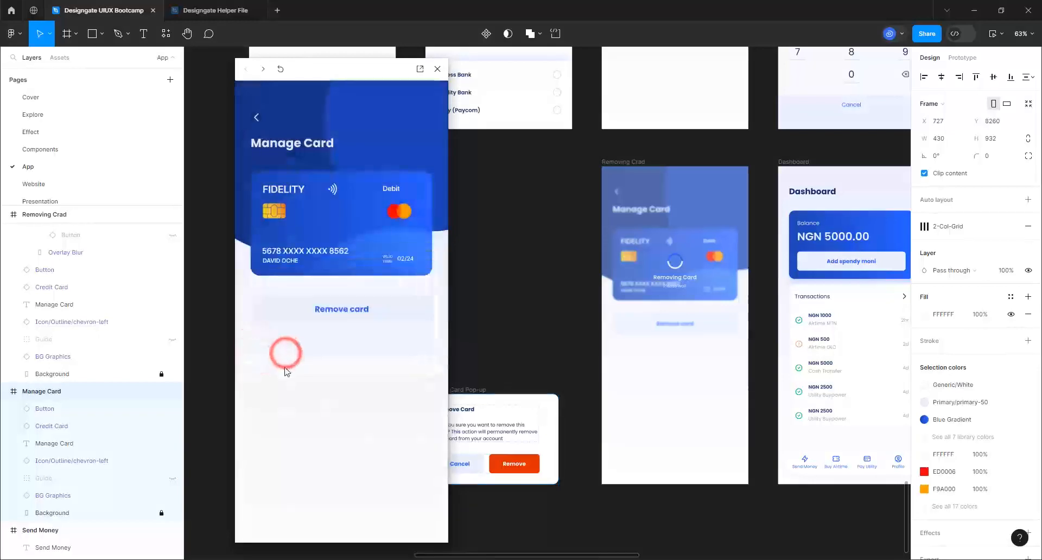
{"action": "left_click", "coordinate": [325, 310]}
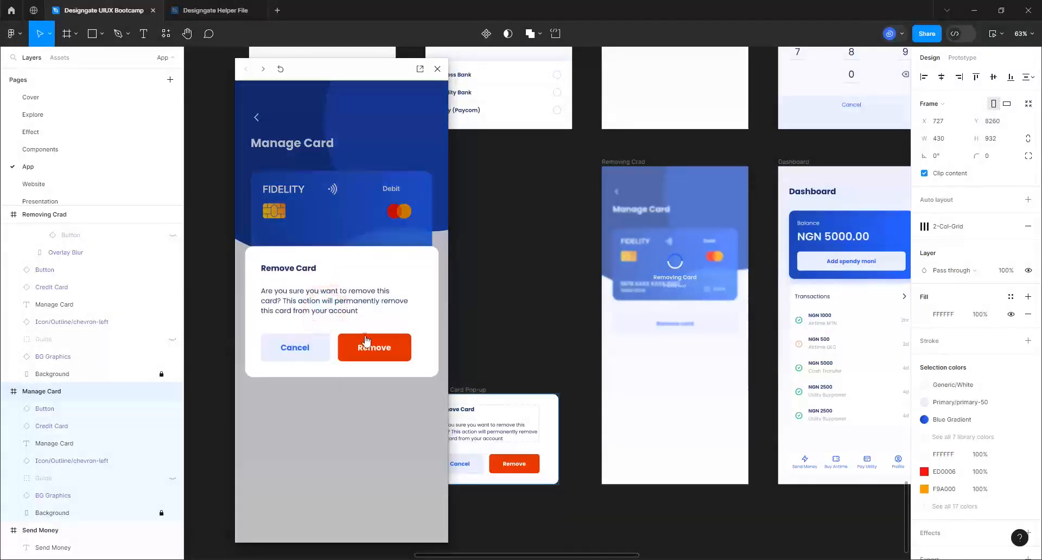
{"action": "left_click", "coordinate": [365, 335]}
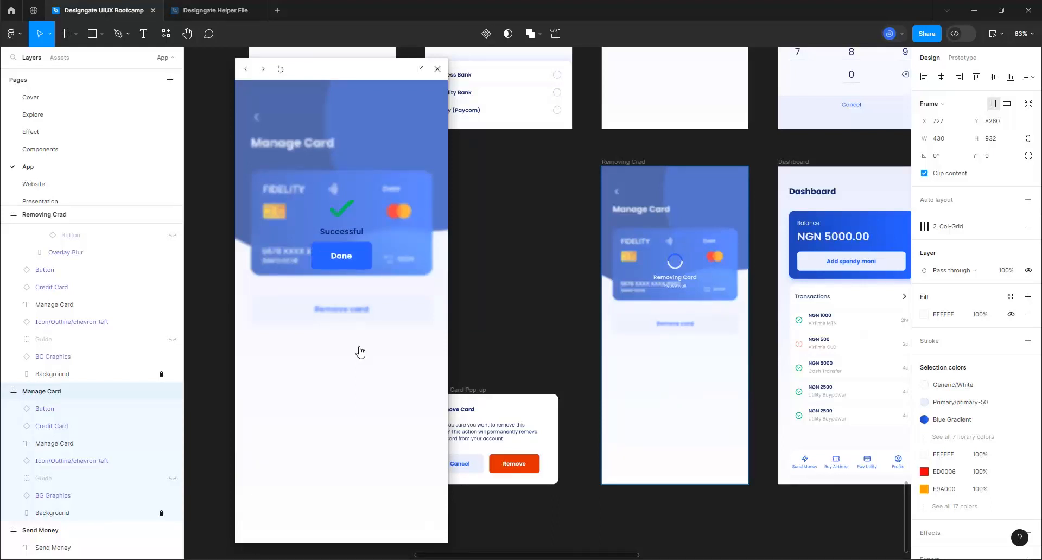
{"action": "left_click", "coordinate": [341, 260]}
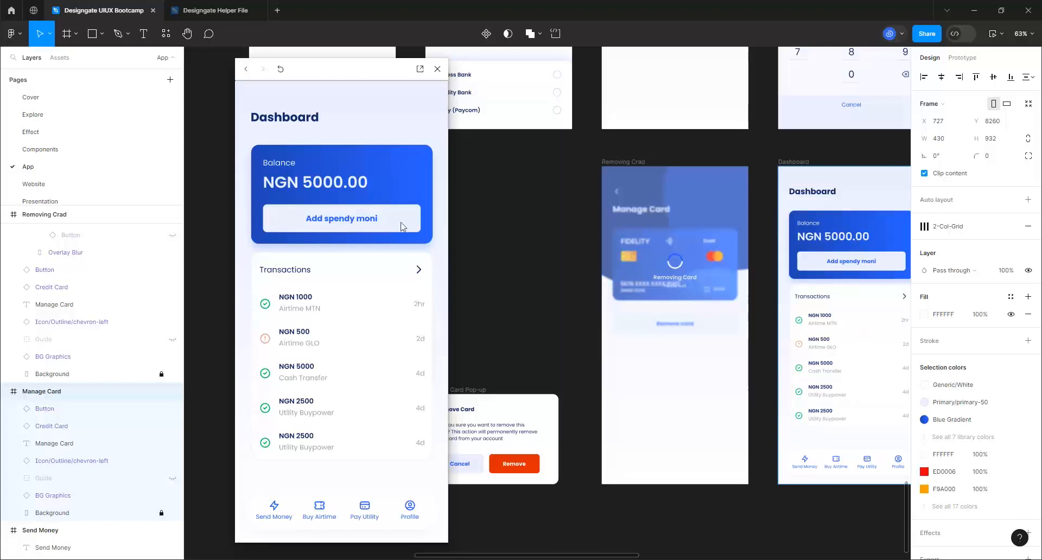